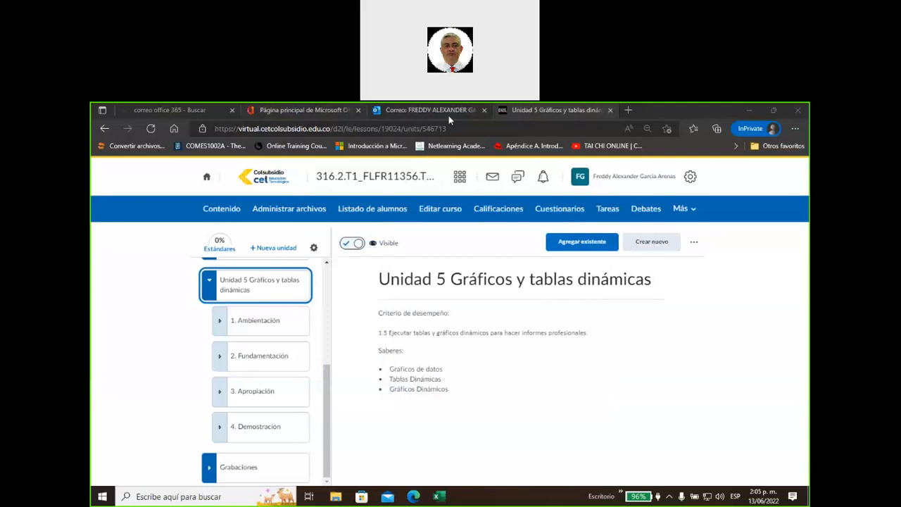
Raise the speaker volume to 100 from the system tray
{"action": "left_click", "coordinate": [721, 498]}
{"action": "left_click_drag", "start_coordinate": [771, 471], "coordinate": [782, 472]}
{"action": "left_click", "coordinate": [721, 498]}
Expand 1. Ambientación and open Guía de Aprendizaje Unidad 5.pdf, scrolling through it
{"action": "left_click", "coordinate": [251, 322]}
{"action": "left_click", "coordinate": [261, 355]}
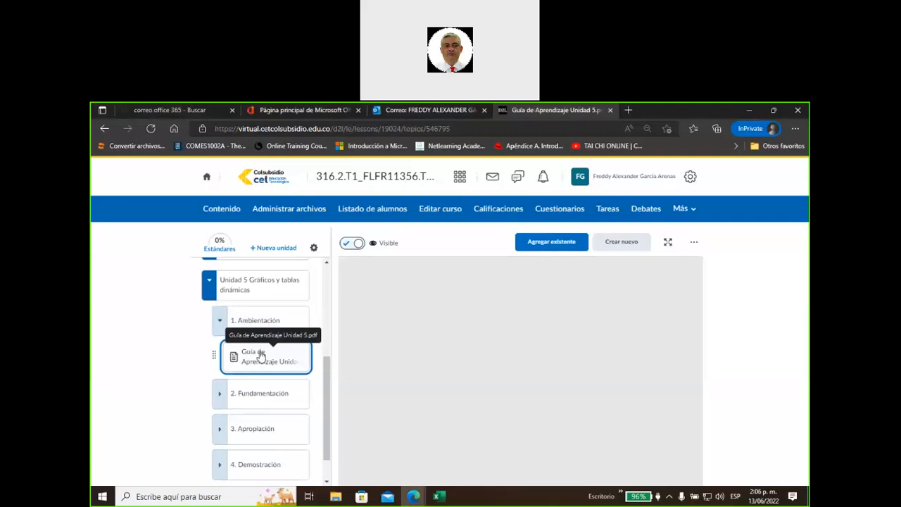
{"action": "scroll", "coordinate": [259, 357], "scroll_direction": "down", "scroll_amount": 1}
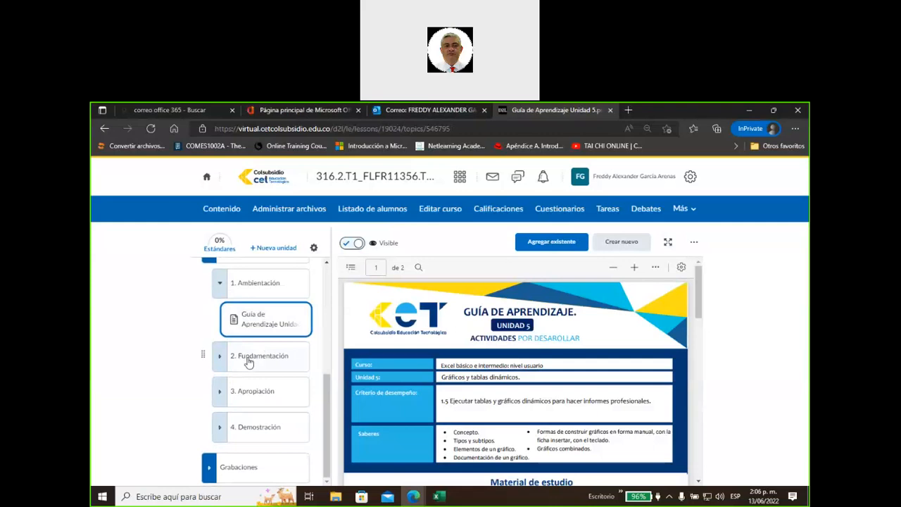
{"action": "scroll", "coordinate": [435, 402], "scroll_direction": "down", "scroll_amount": 1}
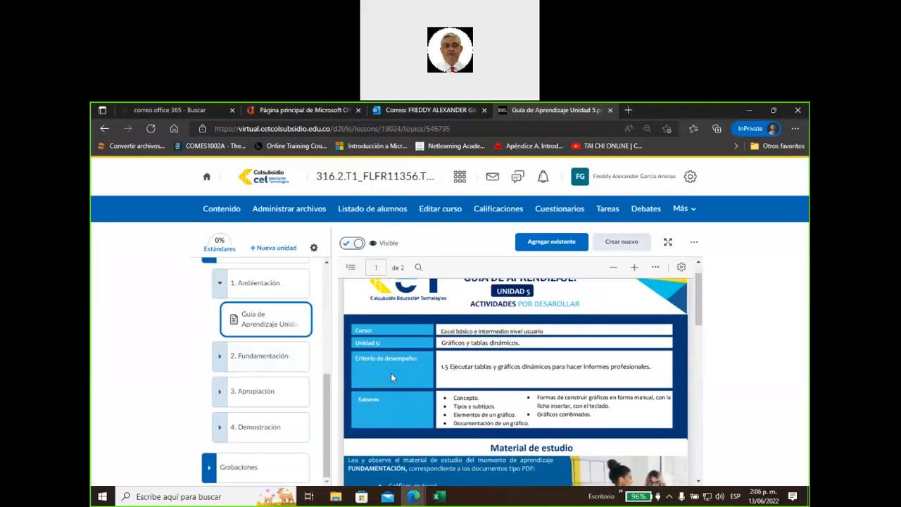
Open 2. Fundamentación and read through the 1. Gráficos en Excel.pdf document
{"action": "left_click", "coordinate": [274, 358]}
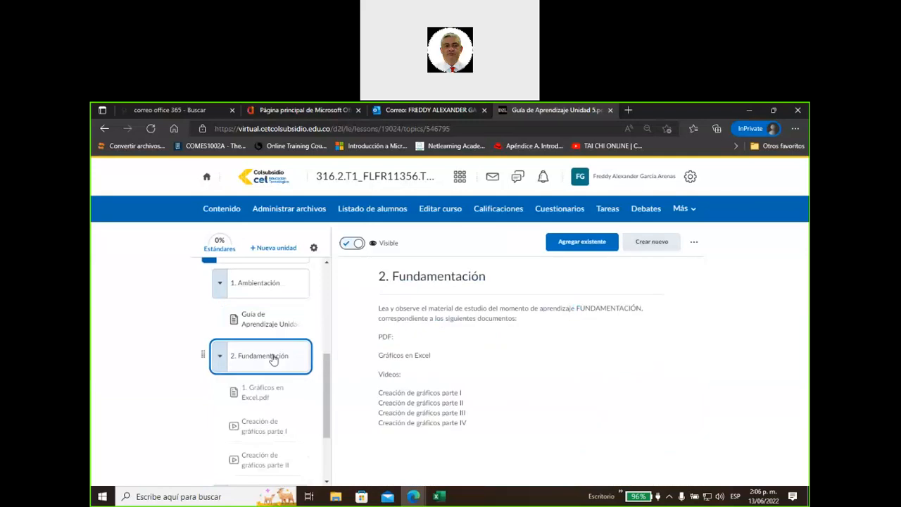
{"action": "scroll", "coordinate": [328, 373], "scroll_direction": "down", "scroll_amount": 1}
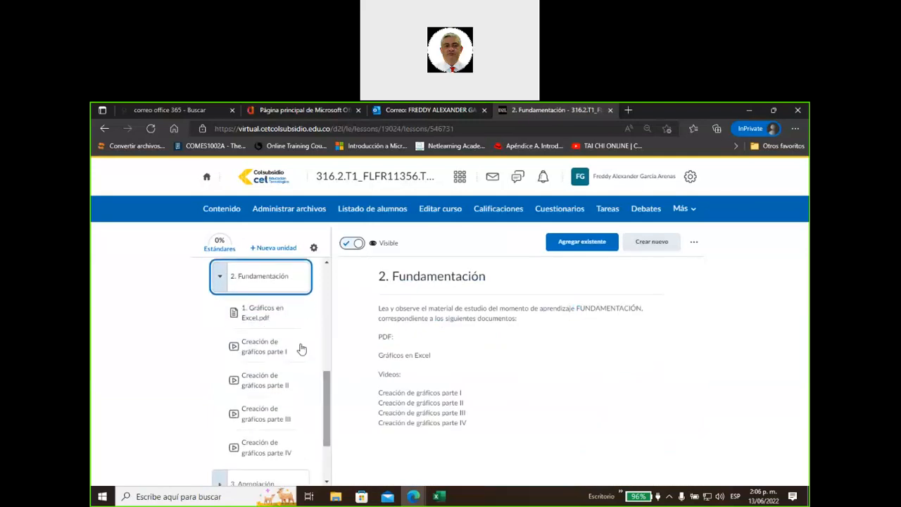
{"action": "left_click", "coordinate": [266, 318]}
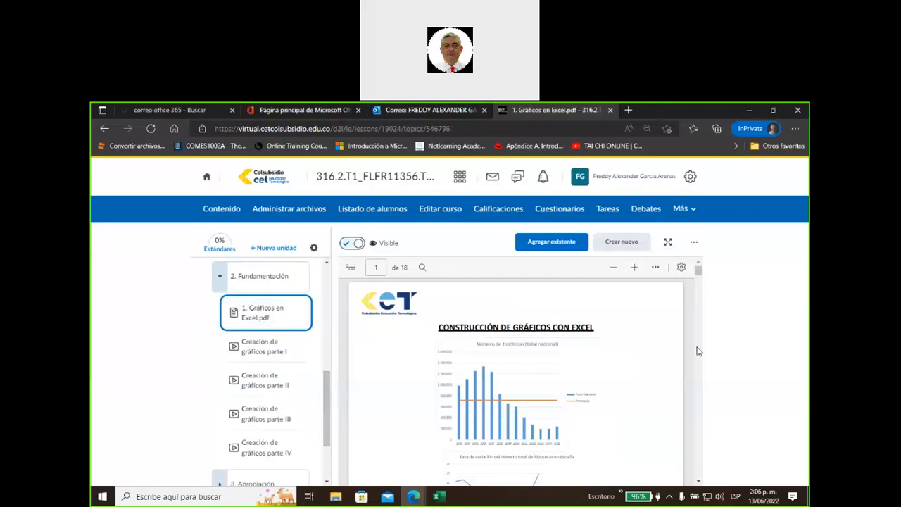
{"action": "scroll", "coordinate": [698, 359], "scroll_direction": "down", "scroll_amount": 5}
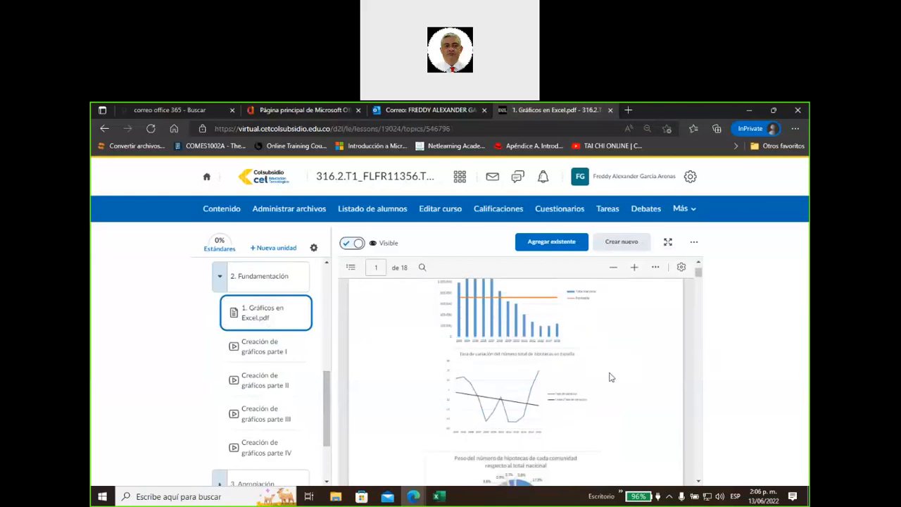
{"action": "scroll", "coordinate": [591, 383], "scroll_direction": "down", "scroll_amount": 8}
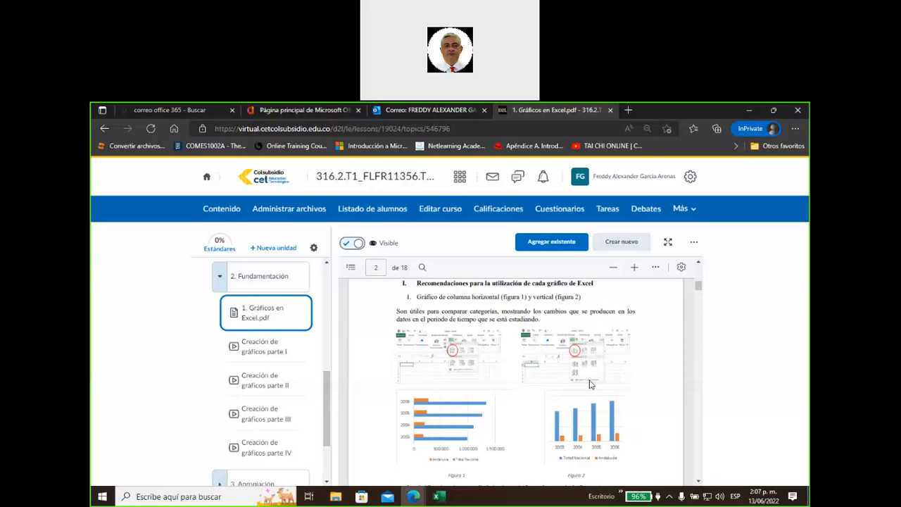
View the Creación de gráficos parte I video, then go to the 3. Apropiación lesson
{"action": "left_click", "coordinate": [284, 348]}
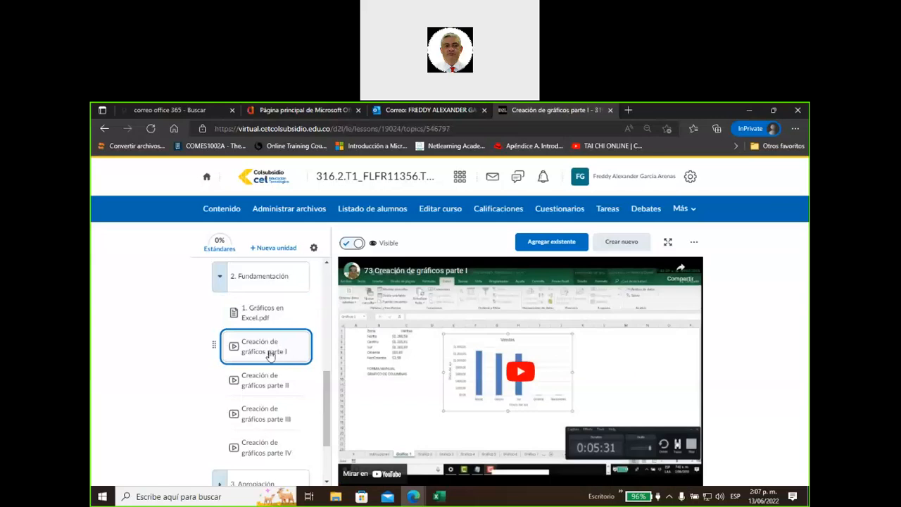
{"action": "scroll", "coordinate": [205, 374], "scroll_direction": "down", "scroll_amount": 1}
{"action": "scroll", "coordinate": [205, 373], "scroll_direction": "down", "scroll_amount": 1}
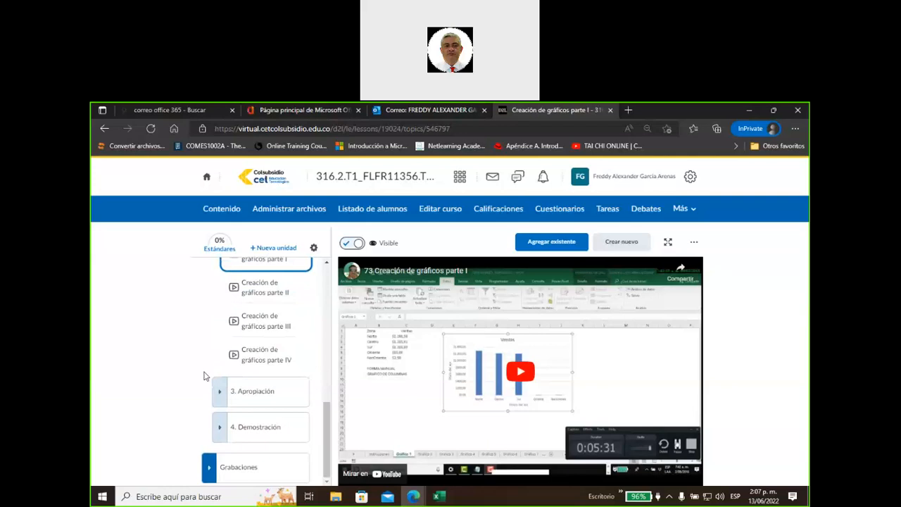
{"action": "left_click", "coordinate": [261, 396]}
{"action": "scroll", "coordinate": [198, 366], "scroll_direction": "down", "scroll_amount": 1}
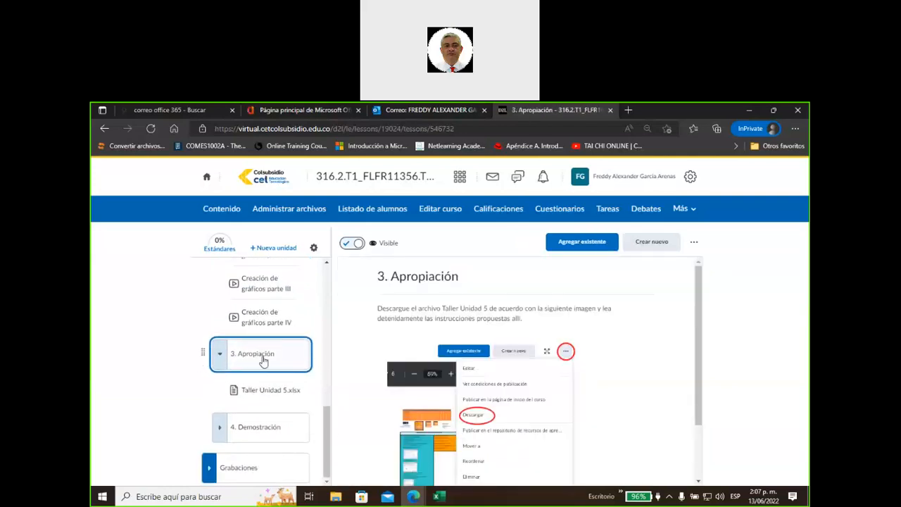
Download Taller Unidad 5.xlsx and open the downloaded workbook in Excel
{"action": "left_click", "coordinate": [259, 395]}
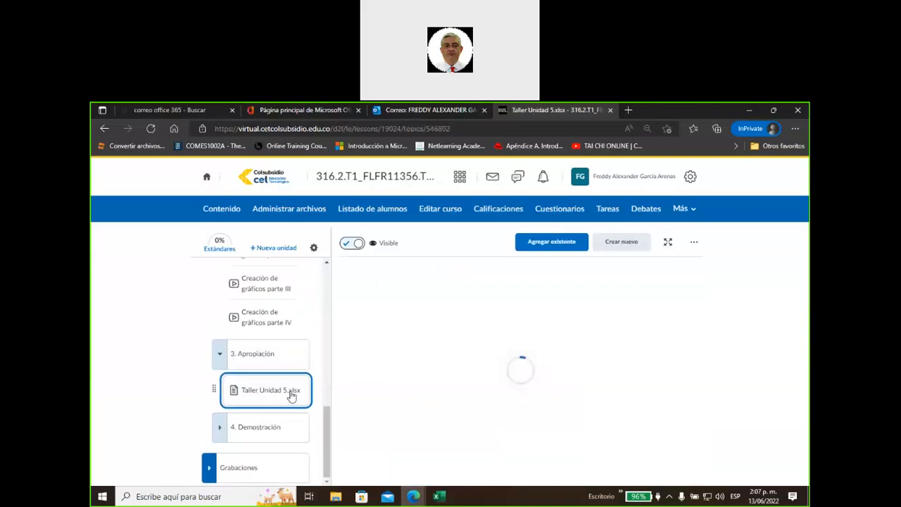
{"action": "left_click", "coordinate": [694, 243]}
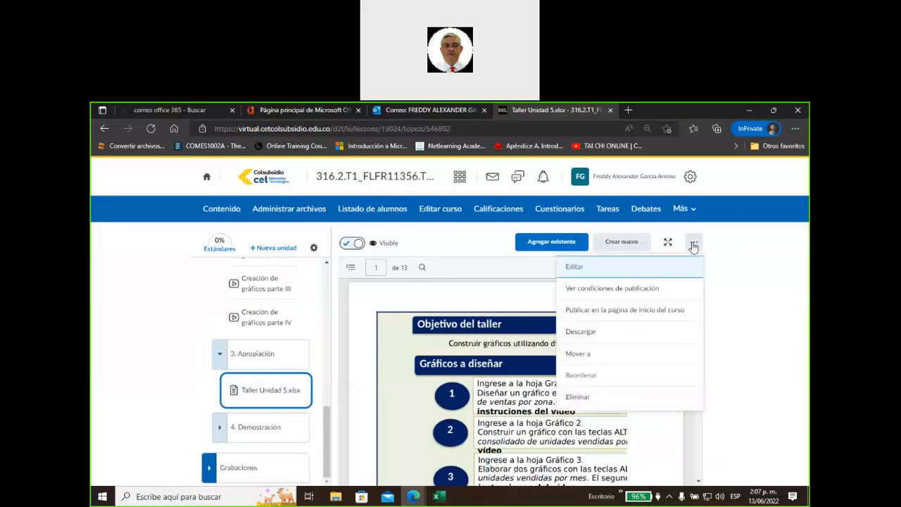
{"action": "left_click", "coordinate": [574, 332]}
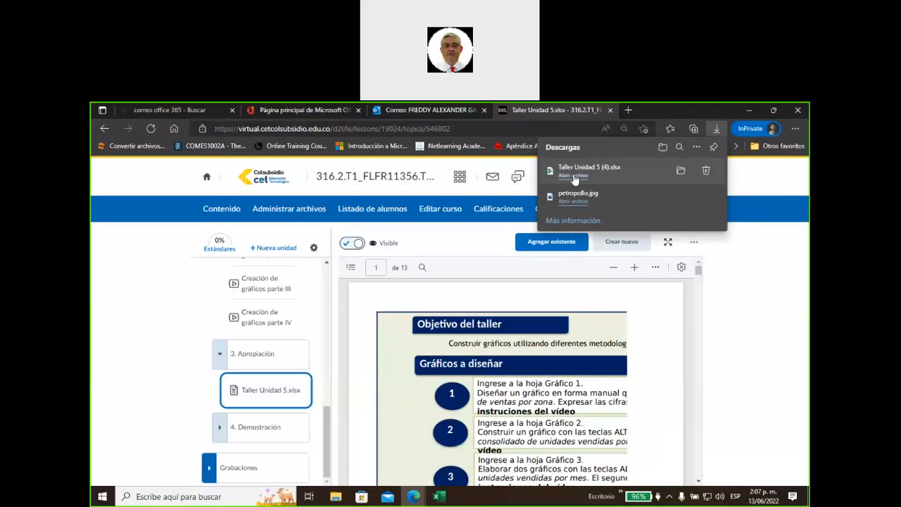
{"action": "left_click", "coordinate": [573, 174]}
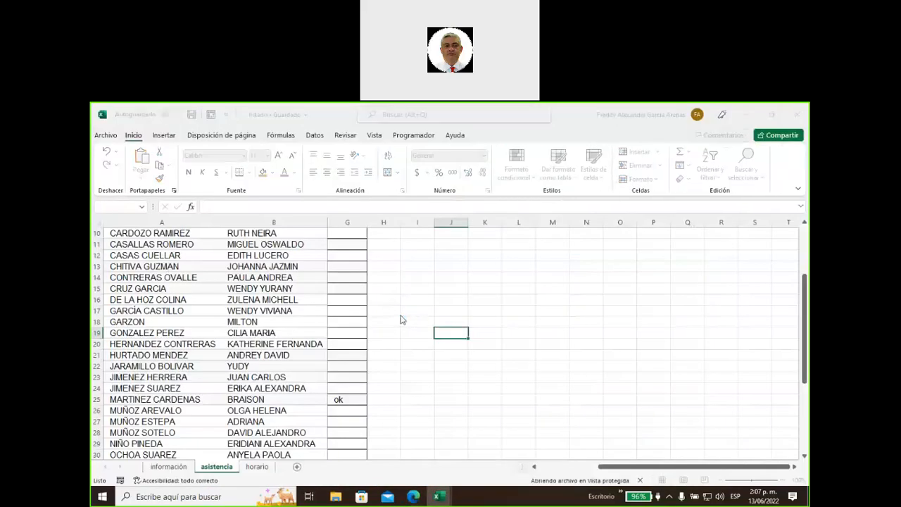
Back in Edge, open 4. Demostración > Evaluación de cierre- Unidad 5
{"action": "left_click", "coordinate": [414, 497]}
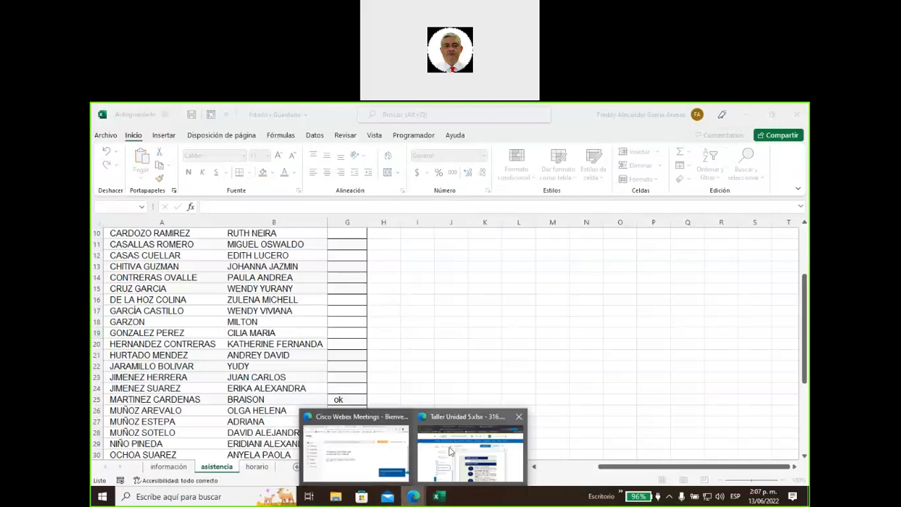
{"action": "left_click", "coordinate": [450, 452]}
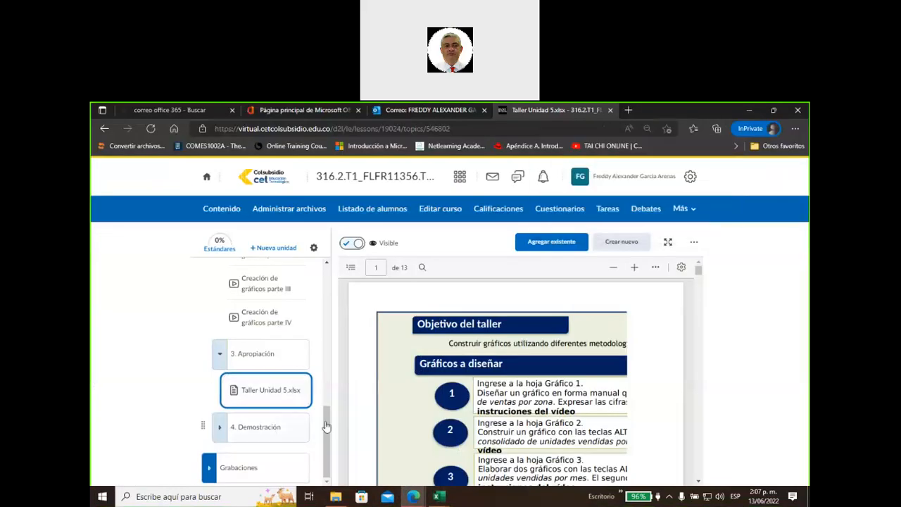
{"action": "left_click", "coordinate": [282, 426]}
{"action": "scroll", "coordinate": [281, 428], "scroll_direction": "down", "scroll_amount": 1}
{"action": "left_click", "coordinate": [277, 430]}
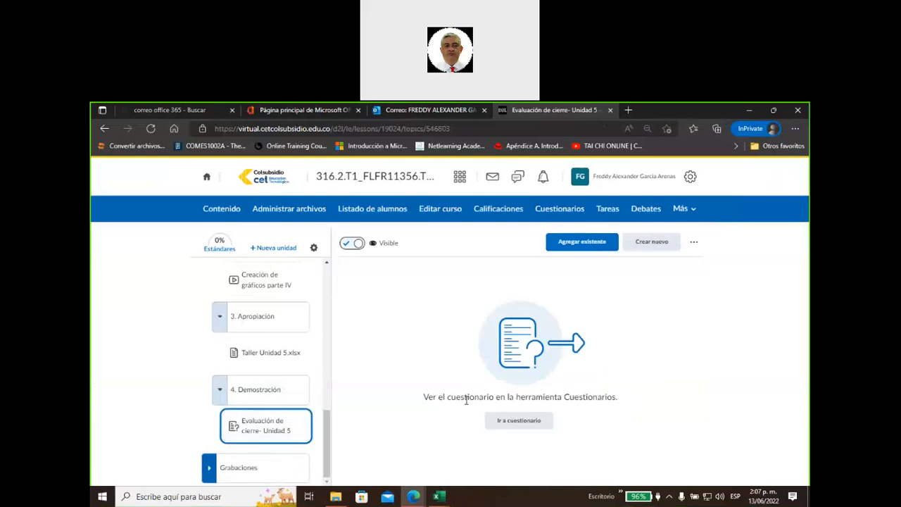
{"action": "mouse_move", "coordinate": [416, 499]}
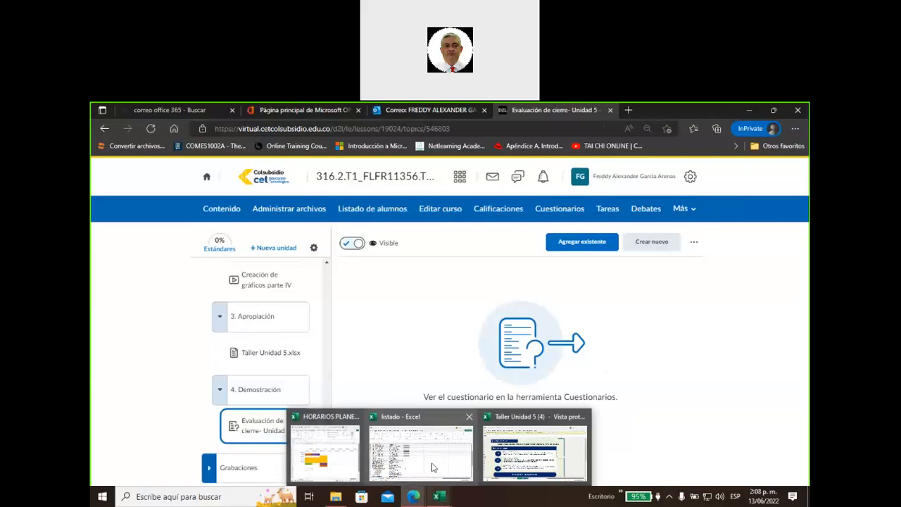
Switch to the Taller Unidad 5 workbook, enable editing, and scroll through the Instrucciones sheet
{"action": "left_click", "coordinate": [534, 454]}
{"action": "left_click", "coordinate": [557, 154]}
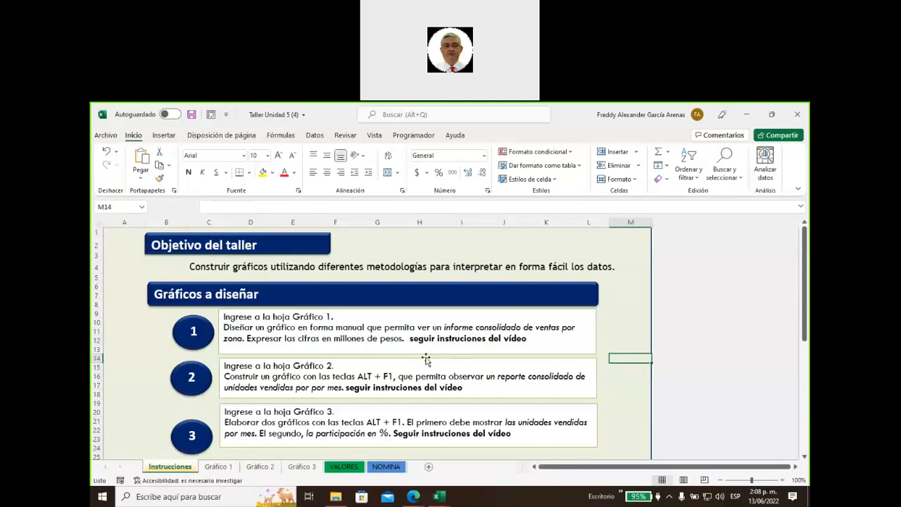
{"action": "scroll", "coordinate": [421, 350], "scroll_direction": "down", "scroll_amount": 6}
{"action": "scroll", "coordinate": [424, 359], "scroll_direction": "down", "scroll_amount": 1}
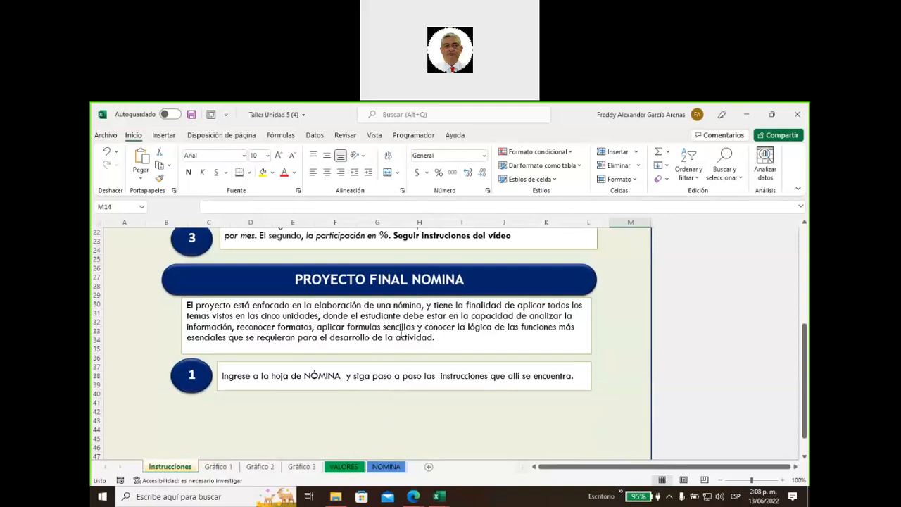
Go to the Gráfico 1 sheet, scroll to the top, and select empty cell I5
{"action": "left_click", "coordinate": [218, 466]}
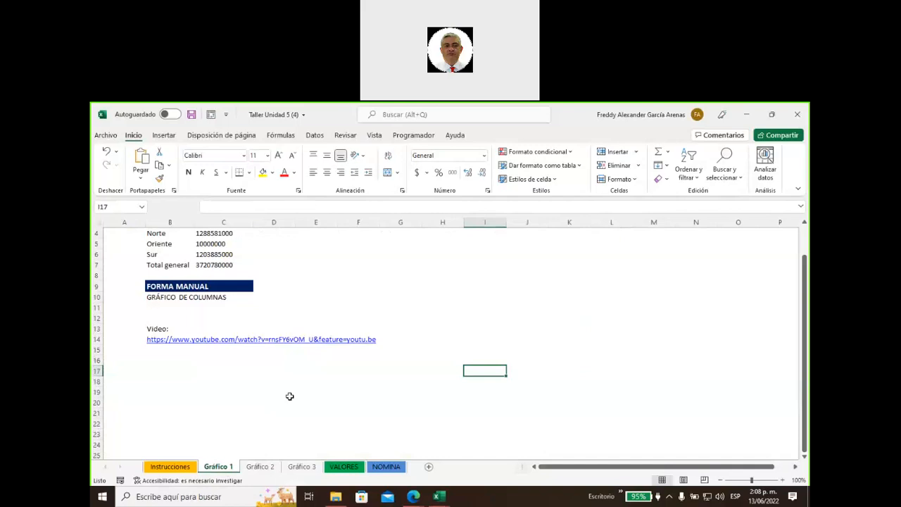
{"action": "scroll", "coordinate": [286, 364], "scroll_direction": "up", "scroll_amount": 1}
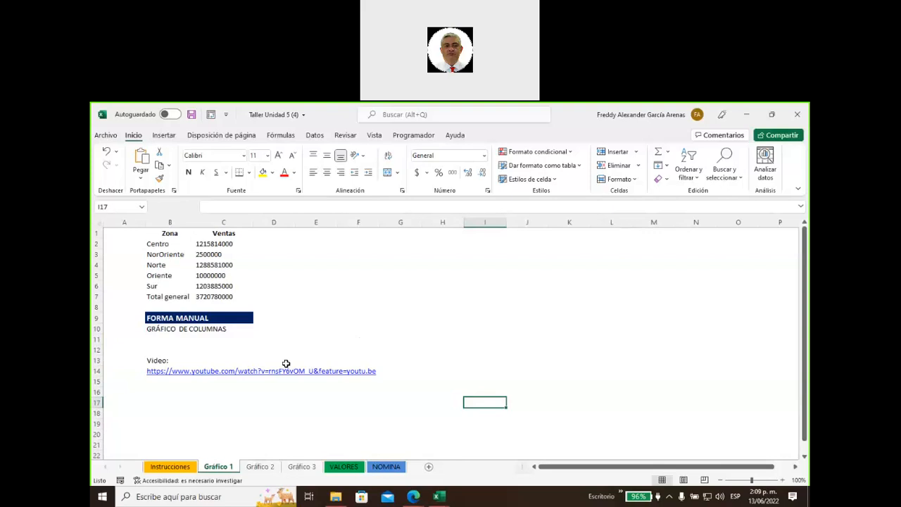
{"action": "left_click", "coordinate": [466, 273]}
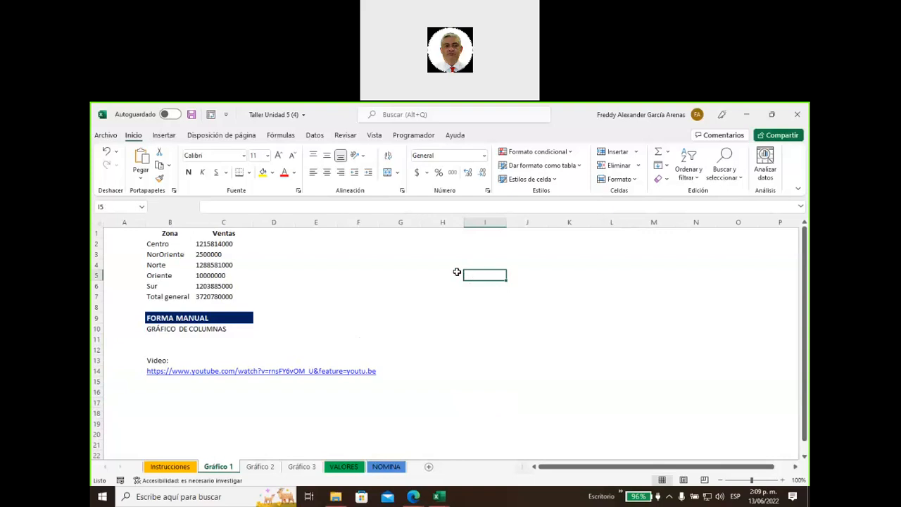
Switch to the Insertar ribbon tab
{"action": "left_click", "coordinate": [159, 140]}
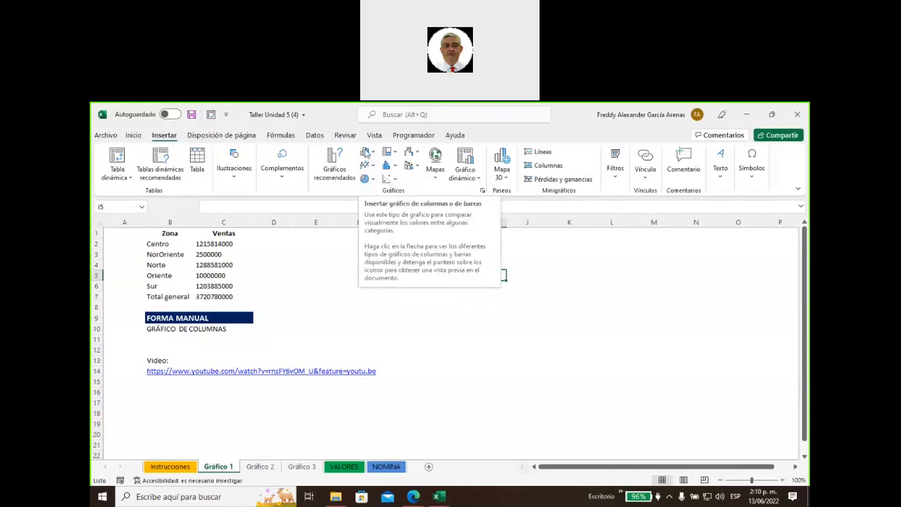
Insert an empty Columnas agrupadas chart and drag it over columns H–M
{"action": "left_click", "coordinate": [366, 153]}
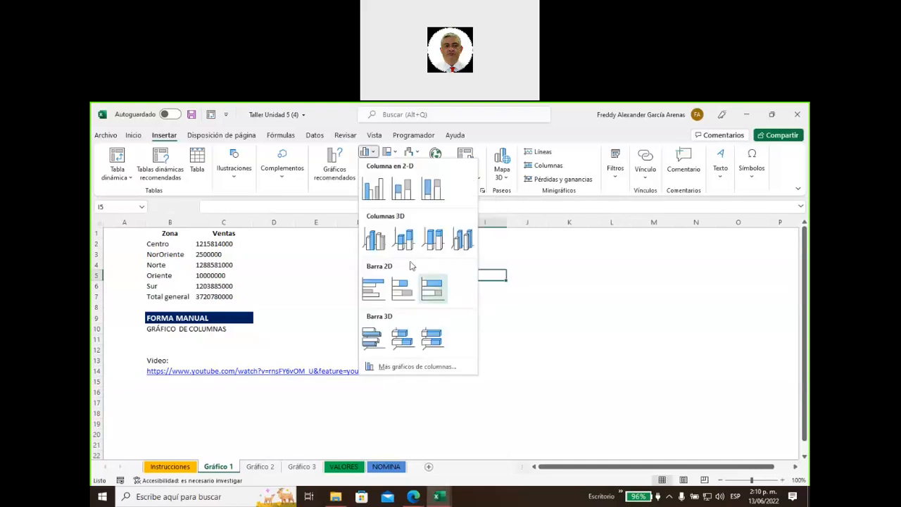
{"action": "left_click", "coordinate": [373, 197]}
{"action": "left_click_drag", "start_coordinate": [416, 271], "coordinate": [511, 248]}
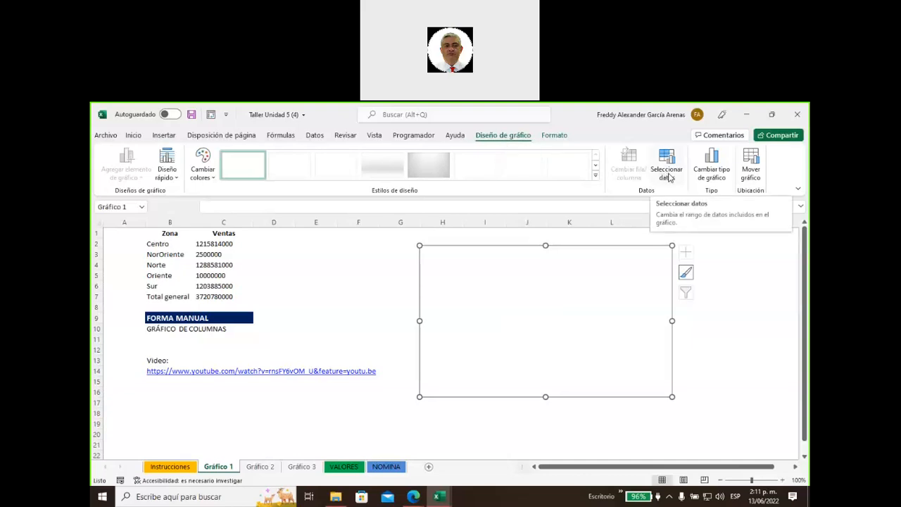
In Select Data Source, set the chart data range to $B$1:$C$6
{"action": "left_click", "coordinate": [669, 178]}
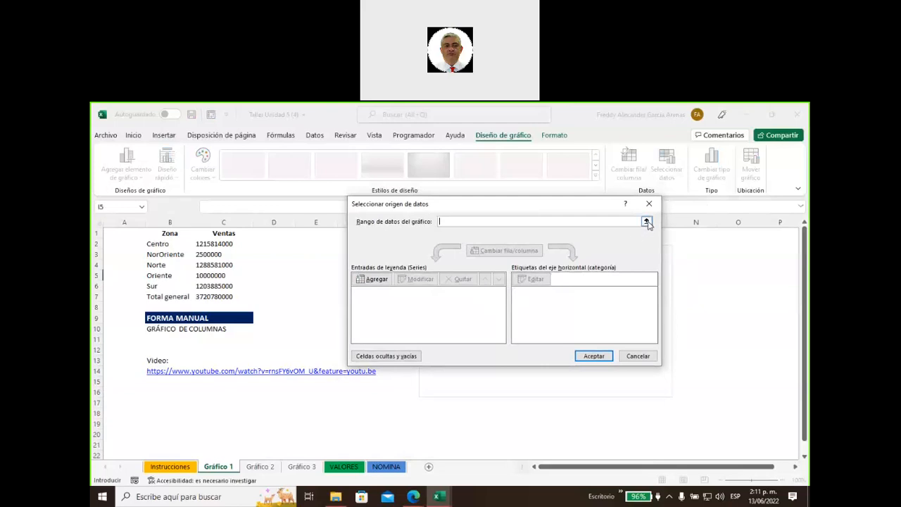
{"action": "left_click", "coordinate": [646, 222]}
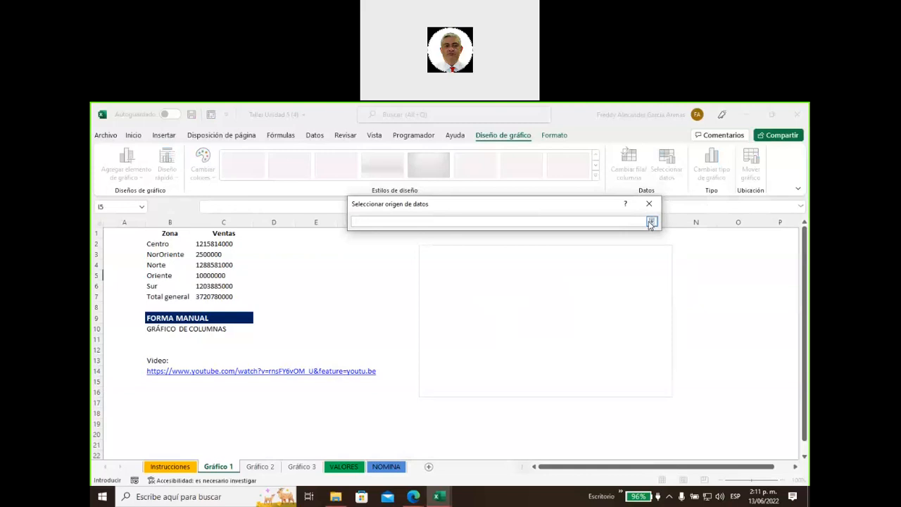
{"action": "left_click_drag", "start_coordinate": [148, 233], "coordinate": [224, 284]}
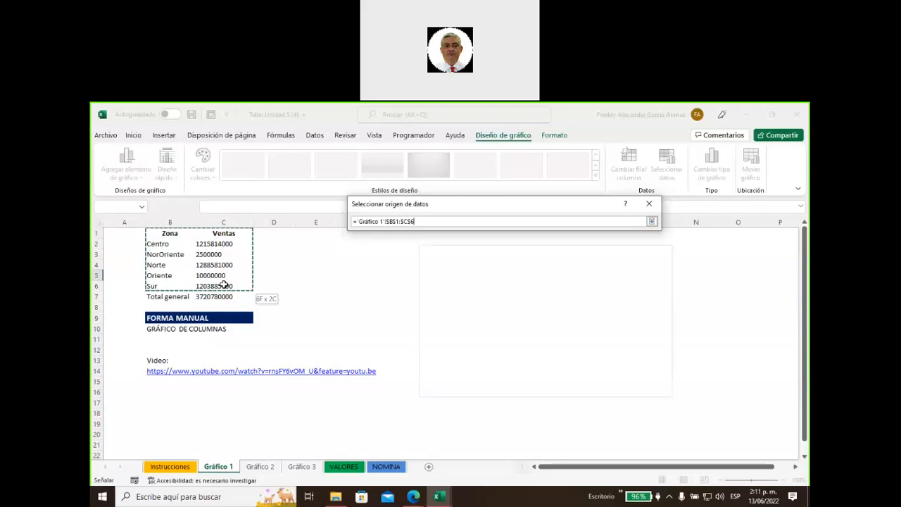
{"action": "left_click_drag", "start_coordinate": [224, 284], "coordinate": [225, 285]}
{"action": "key", "text": "Return"}
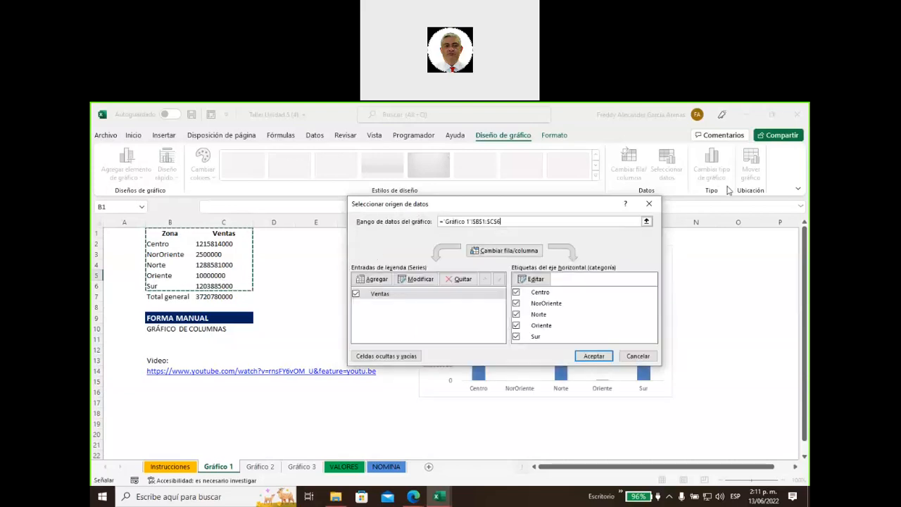
Annotate the chart data range and the Ventas legend entry with the pen
{"action": "key", "text": "Return"}
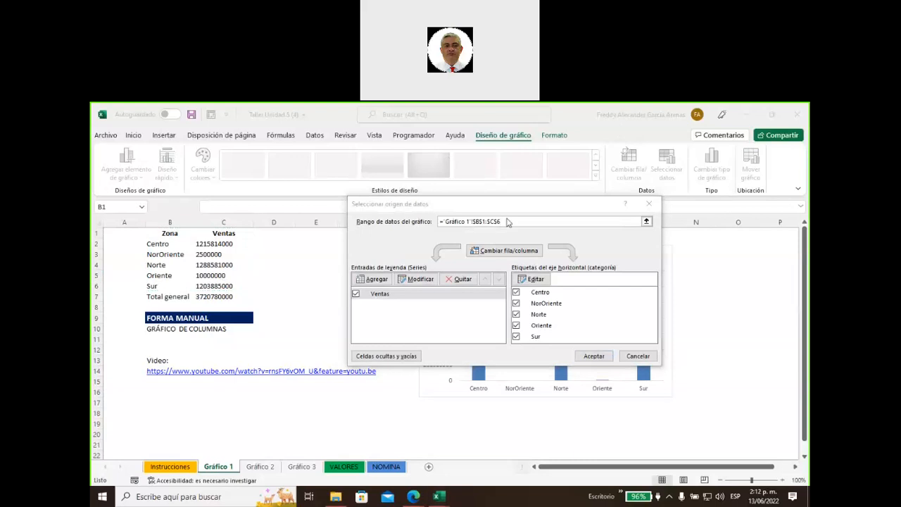
{"action": "left_click_drag", "start_coordinate": [407, 187], "coordinate": [450, 207]}
{"action": "mouse_move", "coordinate": [396, 231]}
{"action": "left_mouse_down"}
{"action": "mouse_move", "coordinate": [400, 264]}
{"action": "mouse_move", "coordinate": [414, 243]}
{"action": "left_mouse_up"}
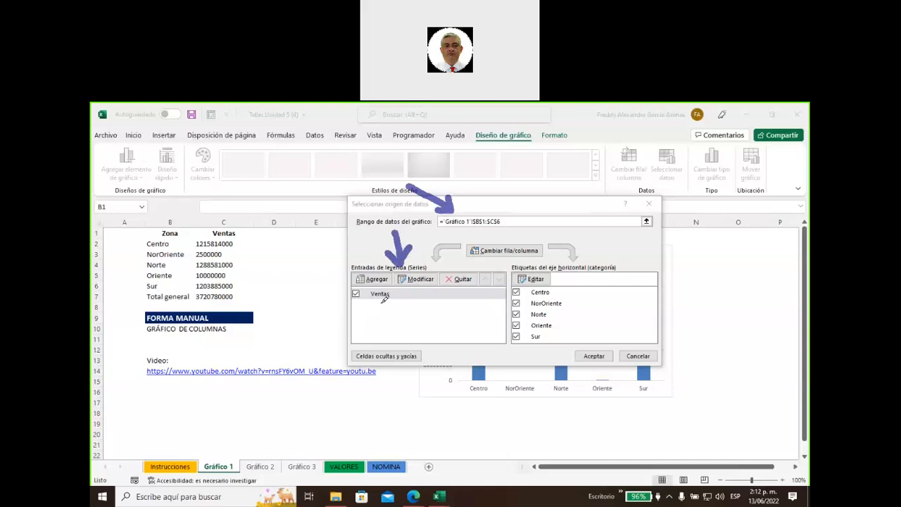
{"action": "mouse_move", "coordinate": [402, 332]}
{"action": "left_mouse_down"}
{"action": "mouse_move", "coordinate": [382, 304]}
{"action": "mouse_move", "coordinate": [402, 331]}
{"action": "left_mouse_up"}
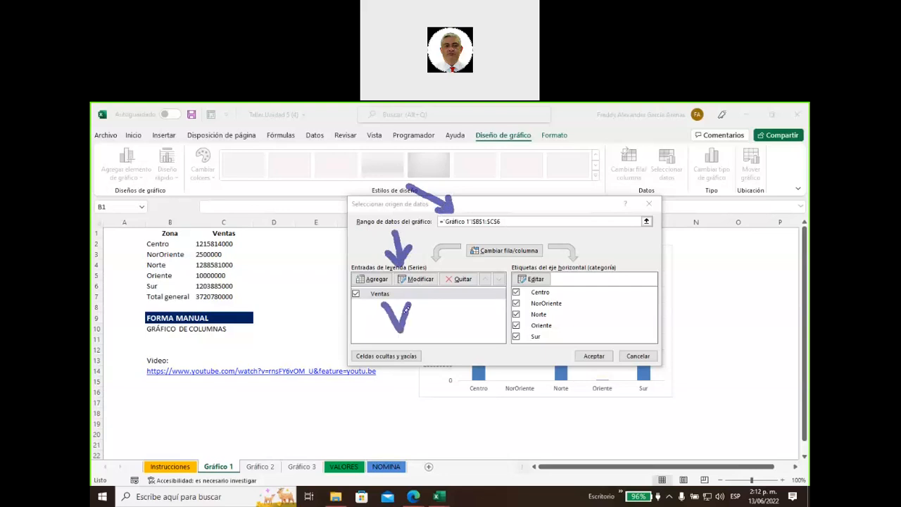
Mark the zone axis labels, clear the ink, and accept the B1:C6 data source
{"action": "mouse_move", "coordinate": [599, 248]}
{"action": "left_mouse_down"}
{"action": "mouse_move", "coordinate": [607, 240]}
{"action": "mouse_move", "coordinate": [603, 257]}
{"action": "mouse_move", "coordinate": [615, 247]}
{"action": "mouse_move", "coordinate": [607, 260]}
{"action": "left_mouse_up"}
{"action": "left_click", "coordinate": [571, 291]}
{"action": "left_click_drag", "start_coordinate": [576, 336], "coordinate": [575, 344]}
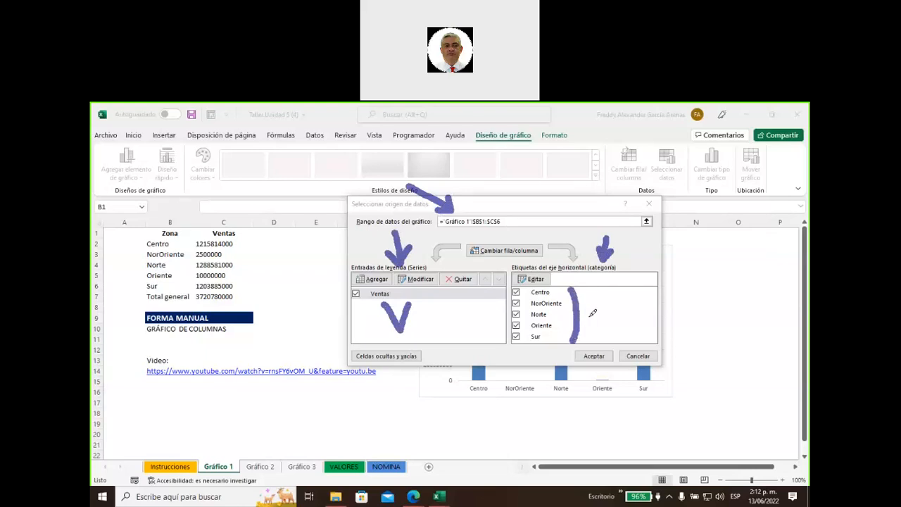
{"action": "mouse_move", "coordinate": [596, 297]}
{"action": "left_mouse_down"}
{"action": "mouse_move", "coordinate": [598, 335]}
{"action": "mouse_move", "coordinate": [620, 307]}
{"action": "mouse_move", "coordinate": [623, 333]}
{"action": "left_mouse_up"}
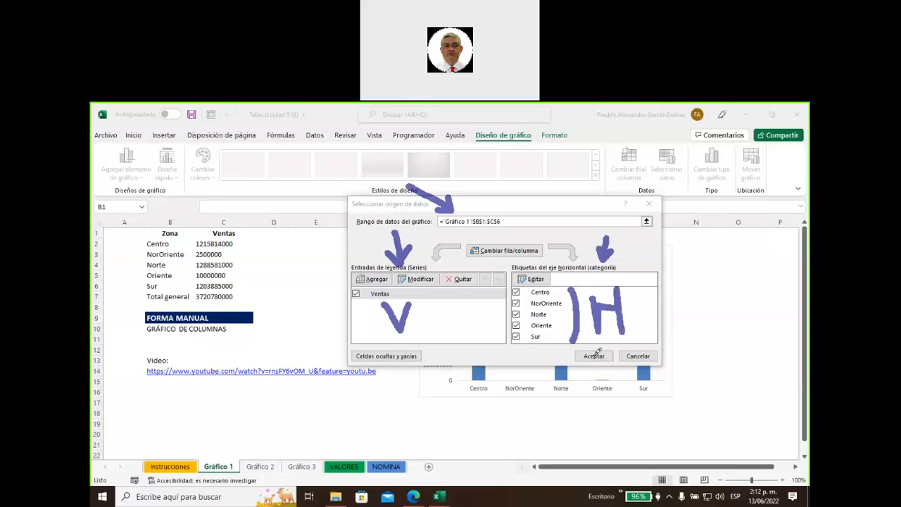
{"action": "left_click", "coordinate": [133, 186]}
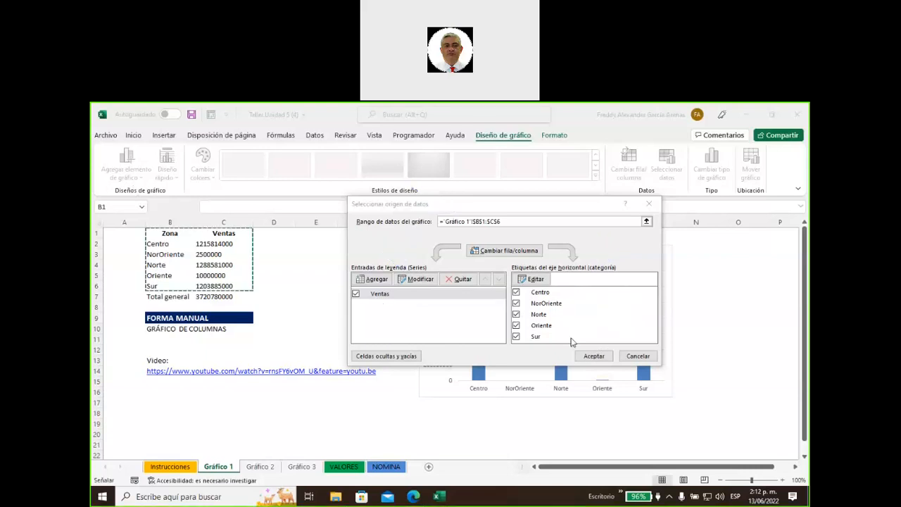
{"action": "left_click", "coordinate": [595, 356]}
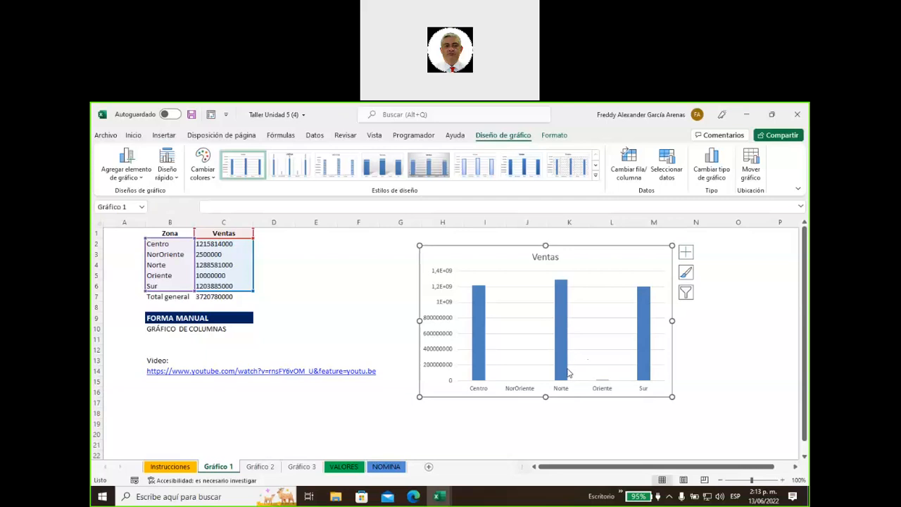
Widen the chart leftward to span columns F–M, then select the Ventas values in column C
{"action": "mouse_move", "coordinate": [568, 373]}
{"action": "left_click_drag", "start_coordinate": [417, 321], "coordinate": [364, 321]}
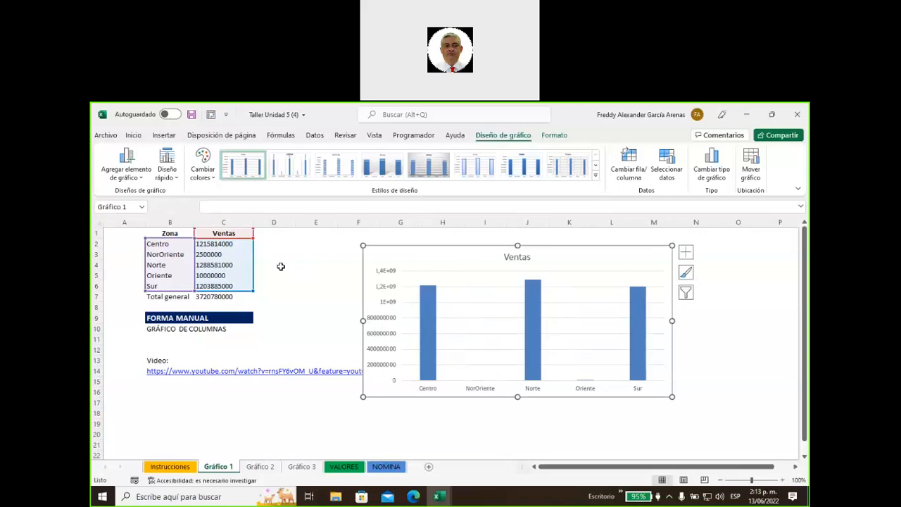
{"action": "left_click_drag", "start_coordinate": [208, 243], "coordinate": [211, 298]}
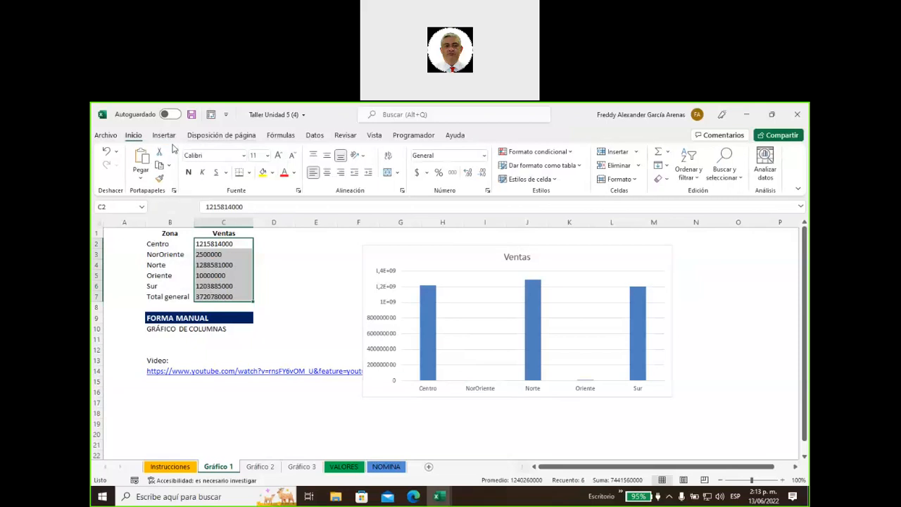
Apply the custom format #.##0.. "M" so Ventas figures read like 1.216 M
{"action": "left_click", "coordinate": [483, 156]}
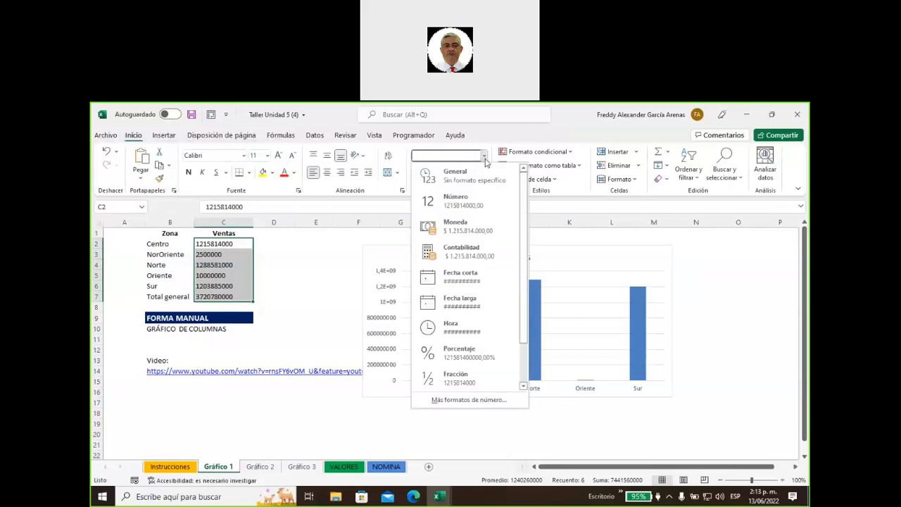
{"action": "left_click", "coordinate": [482, 400]}
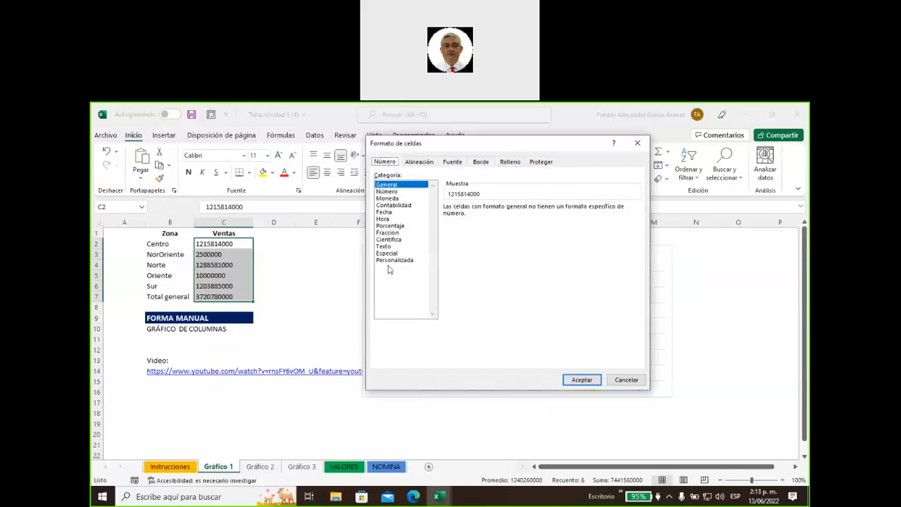
{"action": "left_click", "coordinate": [396, 260]}
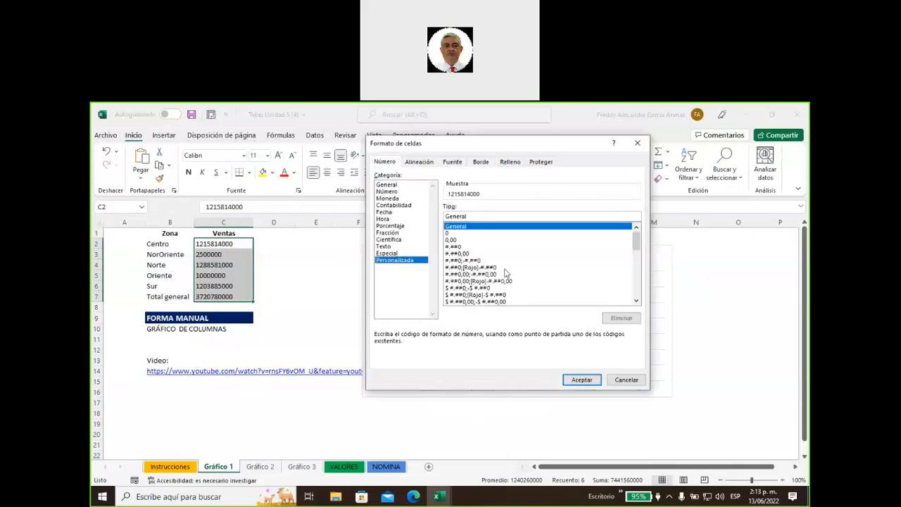
{"action": "left_click", "coordinate": [457, 247]}
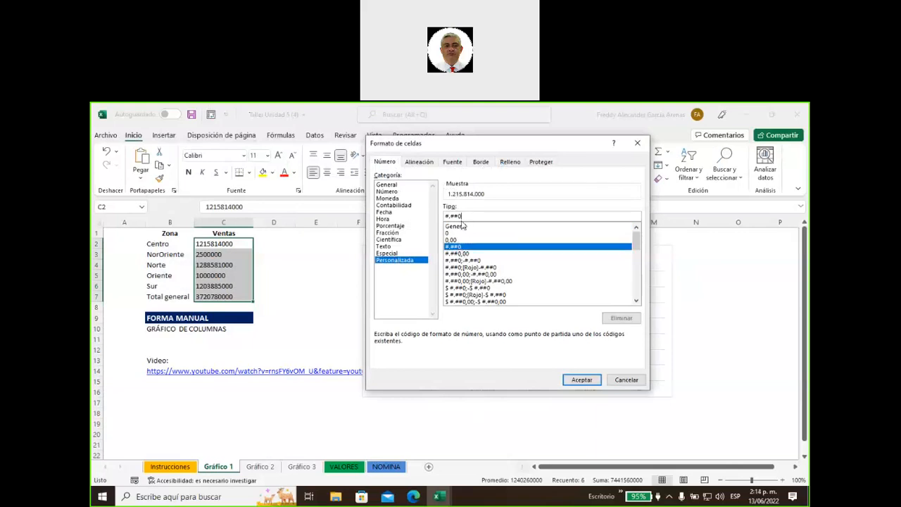
{"action": "type", "text": ".."}
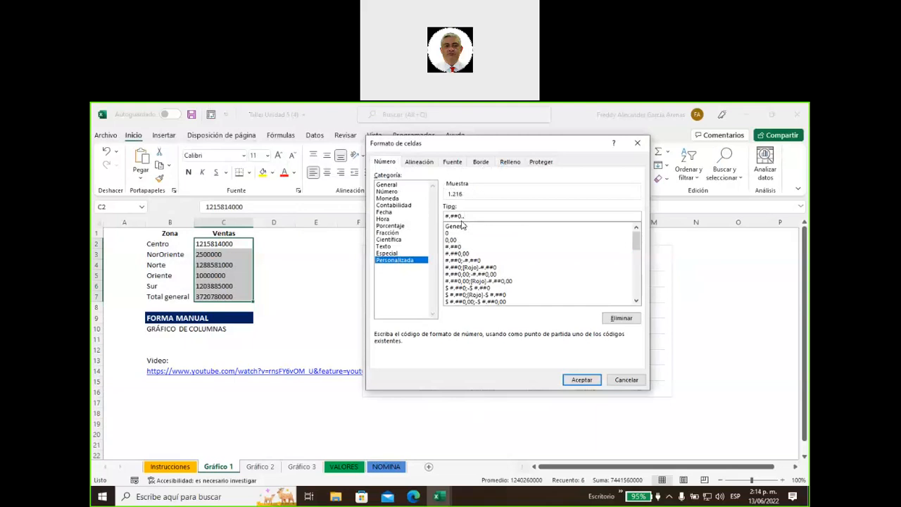
{"action": "type", "text": " \"M\""}
{"action": "left_click", "coordinate": [581, 379]}
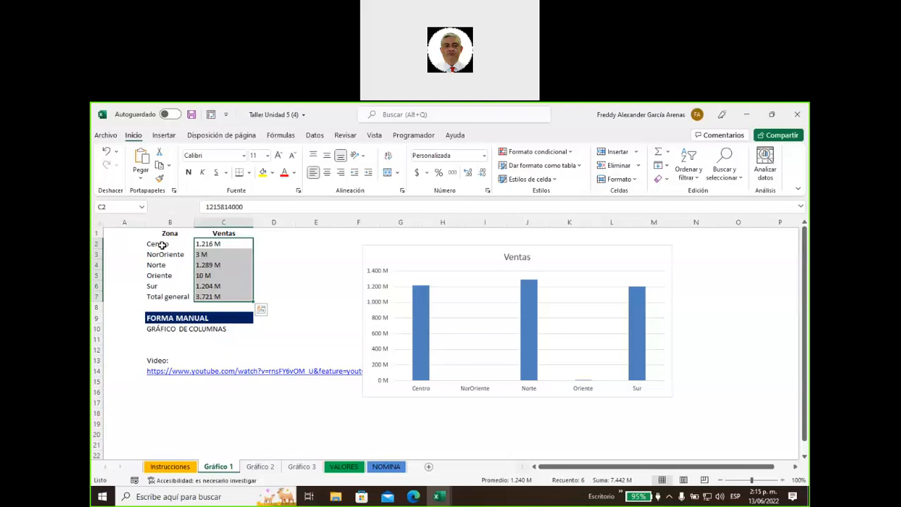
Custom-sort the Zona and Ventas table by Ventas, largest to smallest
{"action": "left_click_drag", "start_coordinate": [159, 245], "coordinate": [233, 287]}
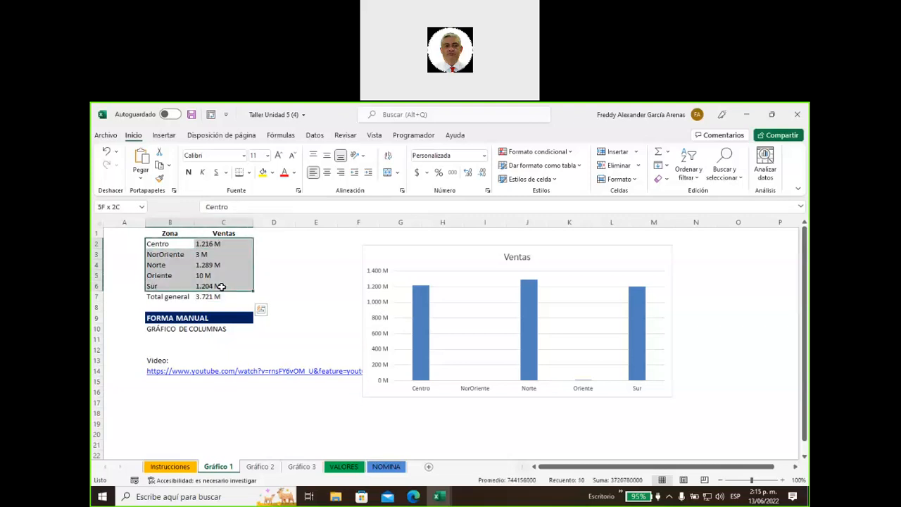
{"action": "left_click_drag", "start_coordinate": [158, 232], "coordinate": [219, 286]}
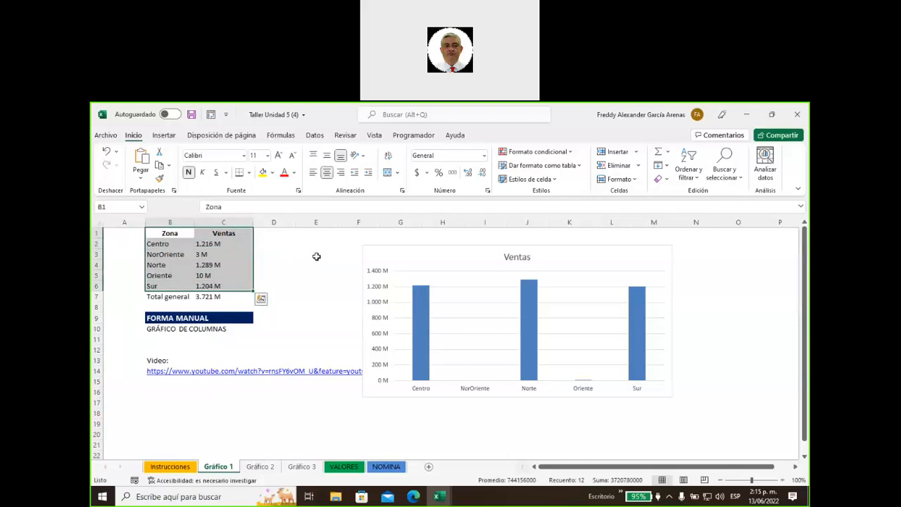
{"action": "left_click", "coordinate": [688, 178]}
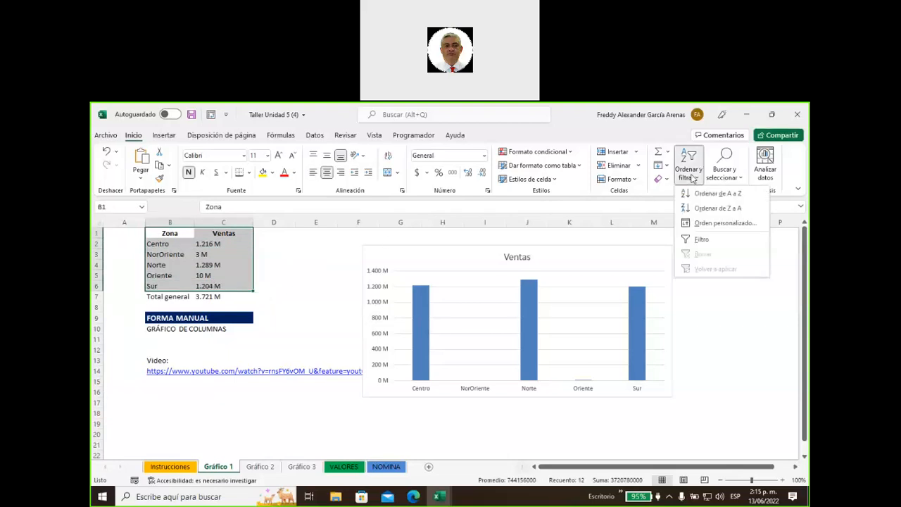
{"action": "left_click", "coordinate": [702, 225]}
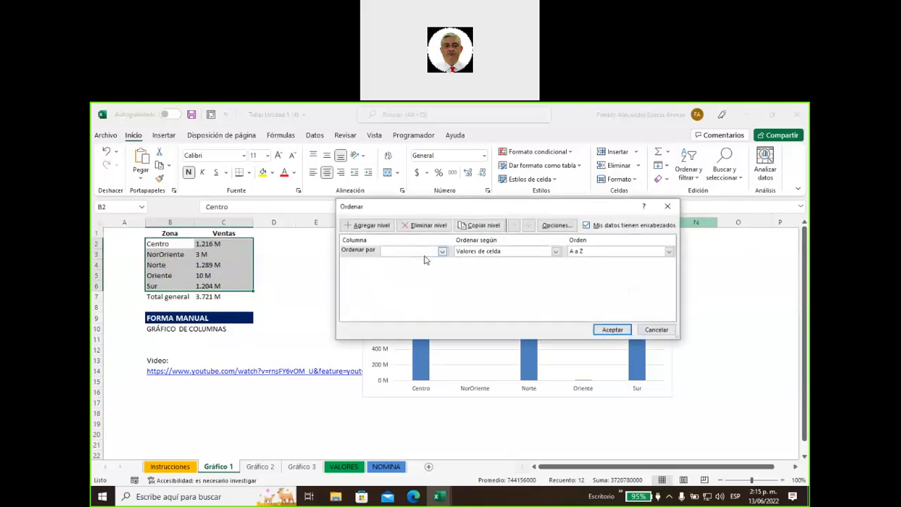
{"action": "left_click", "coordinate": [442, 253]}
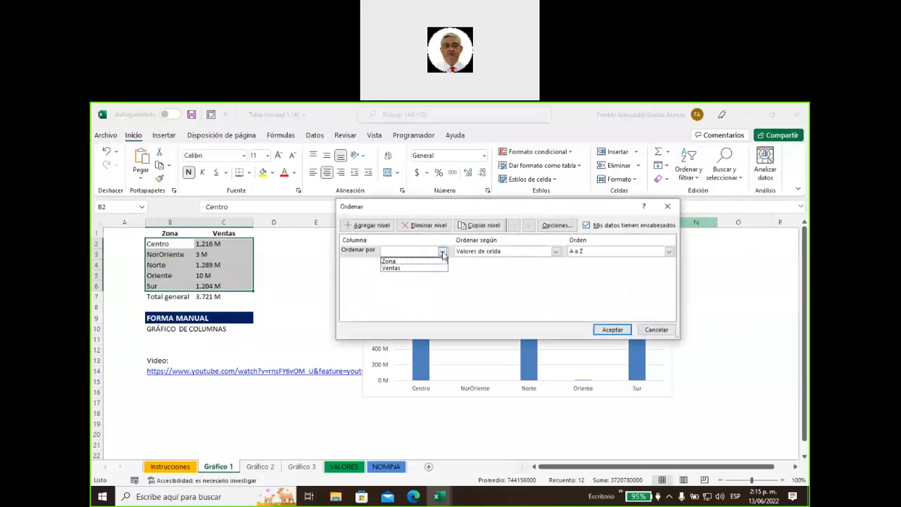
{"action": "left_click", "coordinate": [414, 272]}
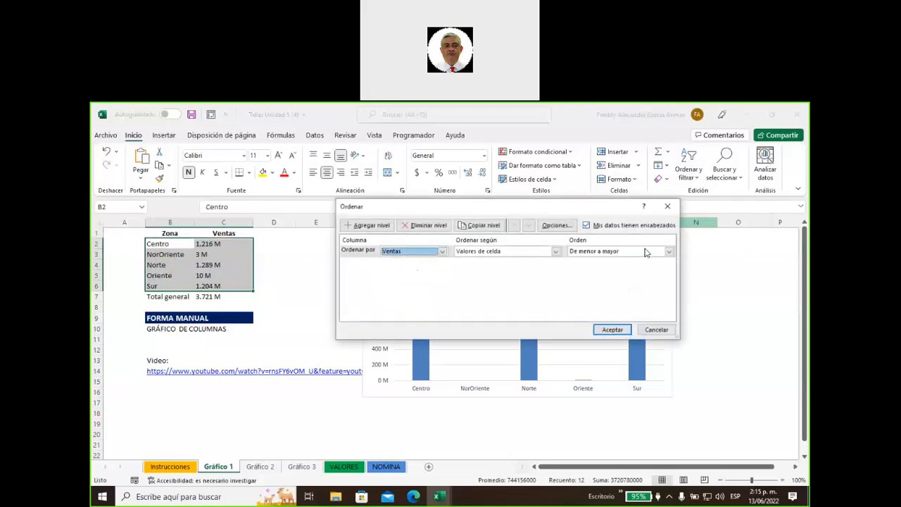
{"action": "left_click", "coordinate": [669, 251]}
{"action": "left_click", "coordinate": [605, 268]}
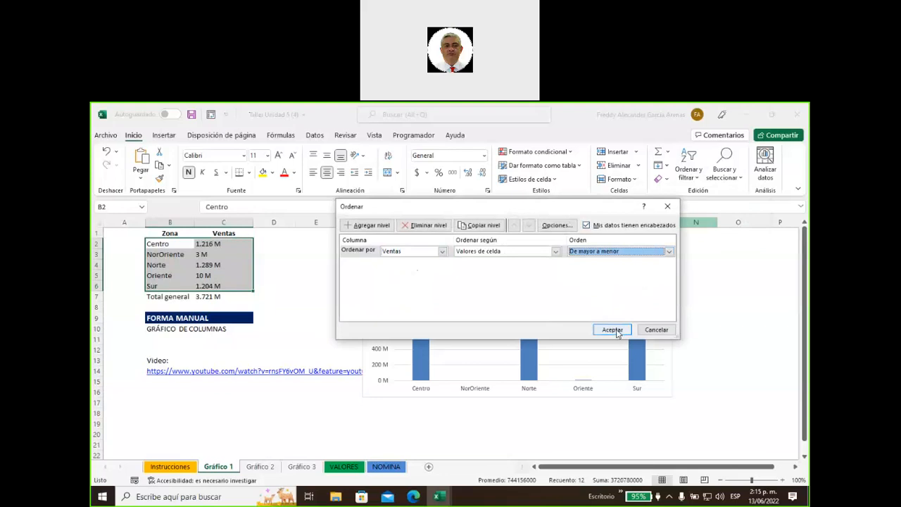
{"action": "left_click", "coordinate": [613, 331]}
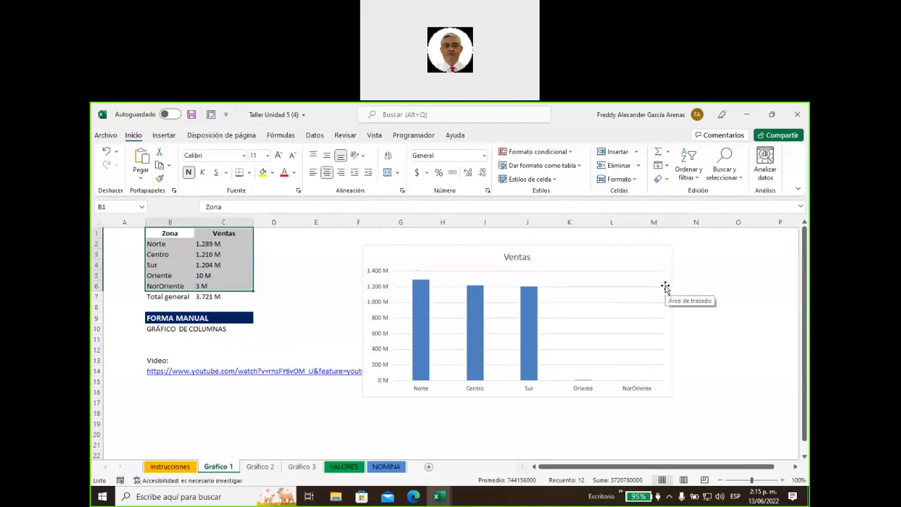
Edit Oriente's sales value, set NorOriente to 250000000, and move the chart left beside the table
{"action": "mouse_move", "coordinate": [246, 252]}
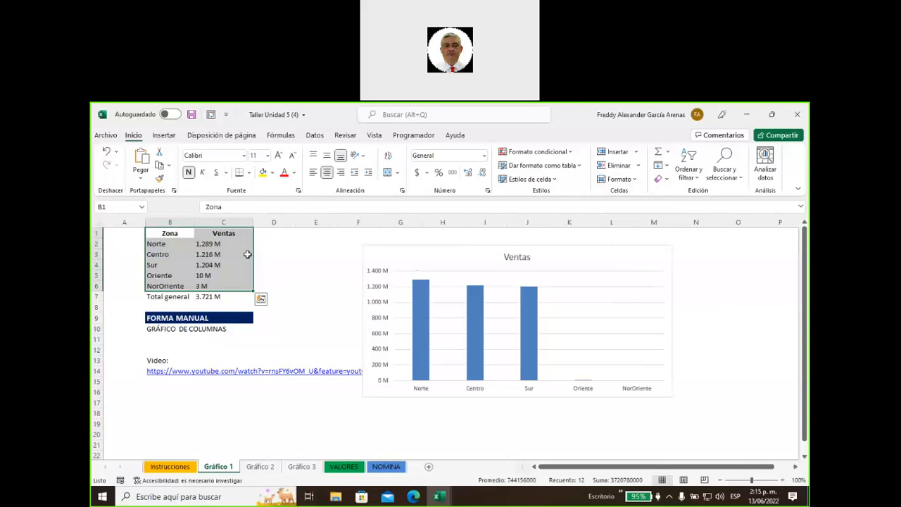
{"action": "left_click", "coordinate": [213, 277]}
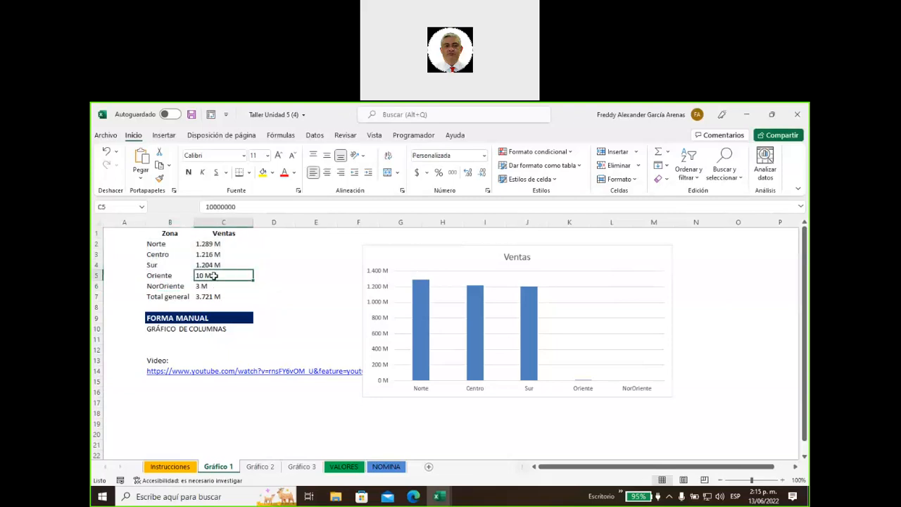
{"action": "left_click", "coordinate": [242, 204]}
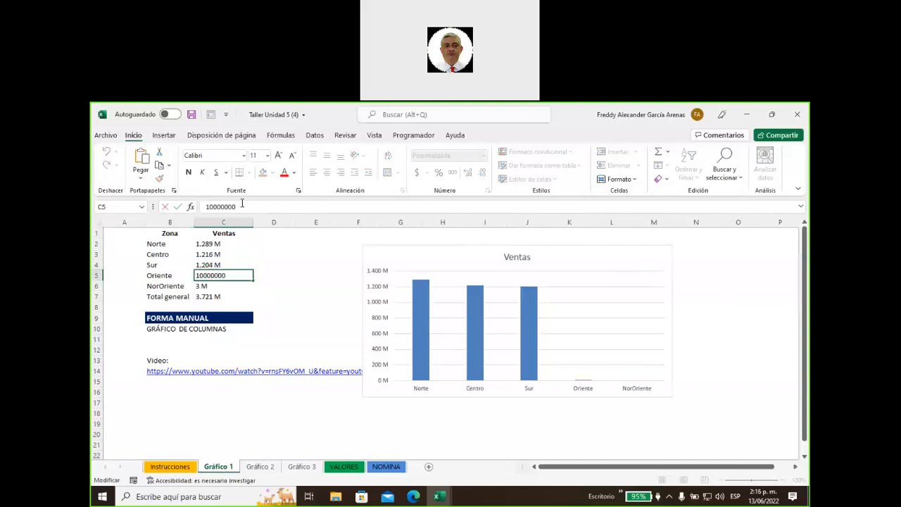
{"action": "type", "text": "00"}
{"action": "left_click", "coordinate": [222, 285]}
{"action": "type", "text": "250000000"}
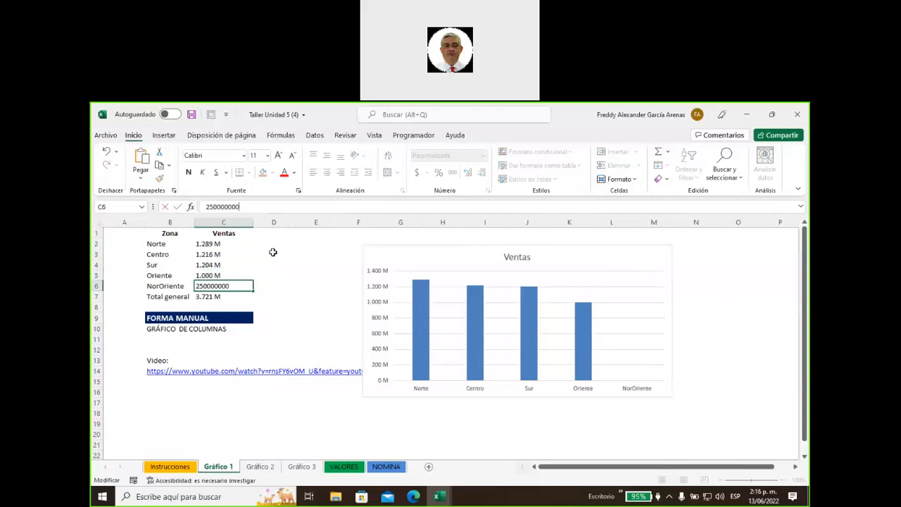
{"action": "left_click", "coordinate": [308, 303]}
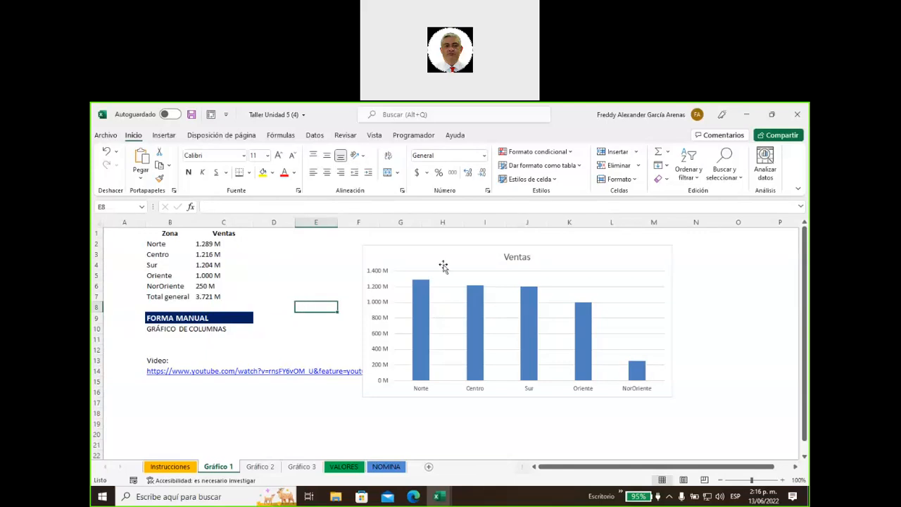
{"action": "left_click_drag", "start_coordinate": [438, 261], "coordinate": [359, 257]}
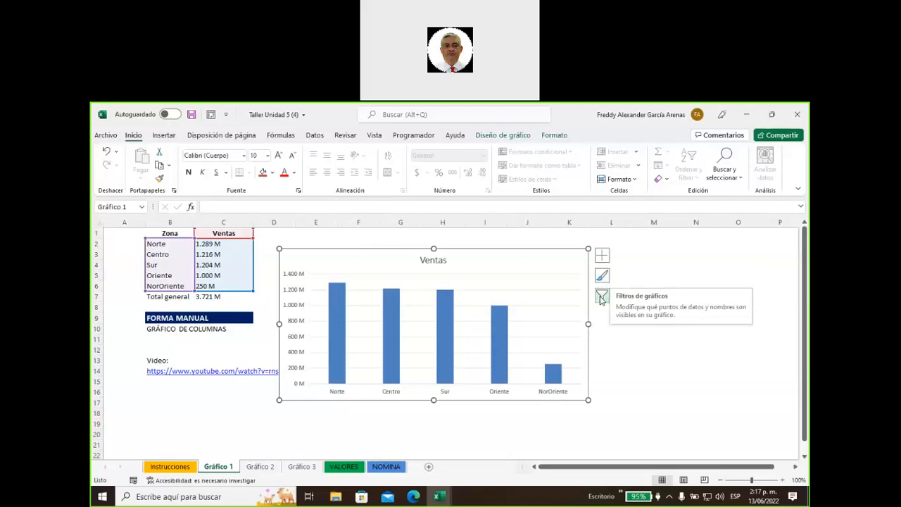
Add 'Título del eje' titles to both axes, keeping the vertical axis and Ventas chart title
{"action": "left_click", "coordinate": [602, 259]}
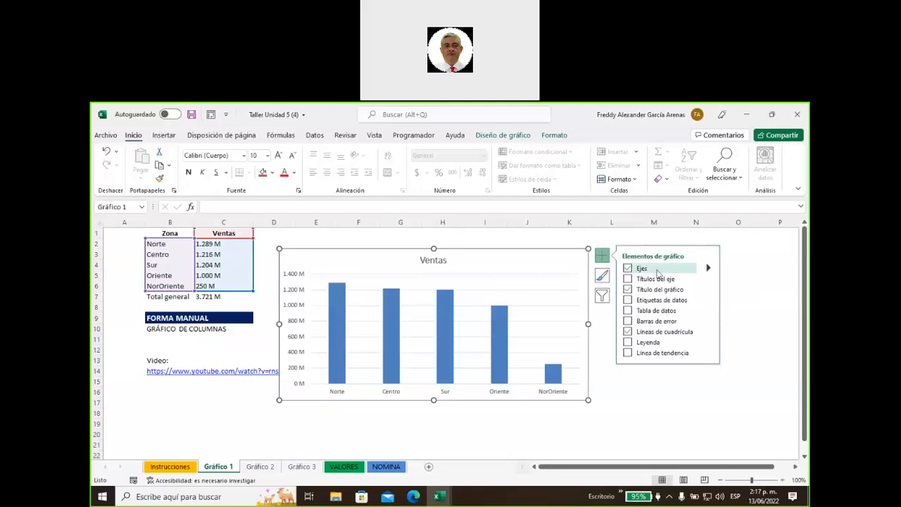
{"action": "left_click", "coordinate": [708, 271]}
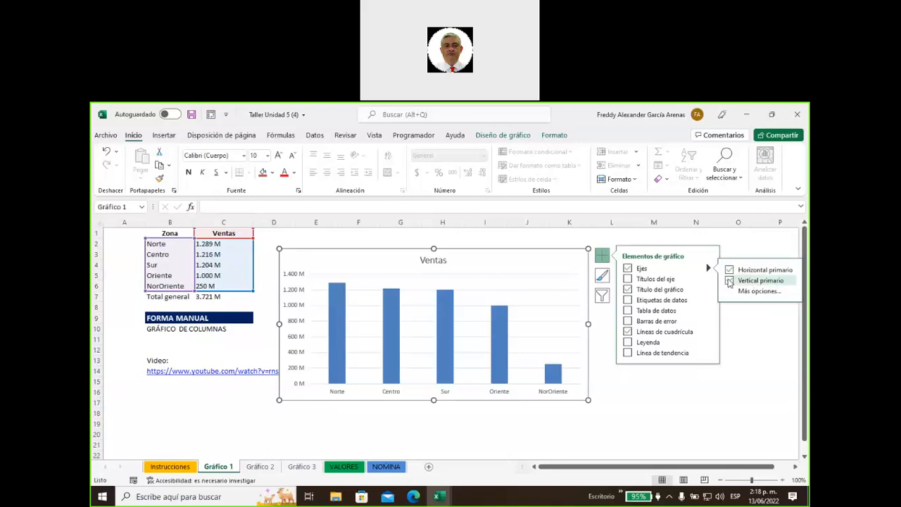
{"action": "left_click", "coordinate": [730, 280]}
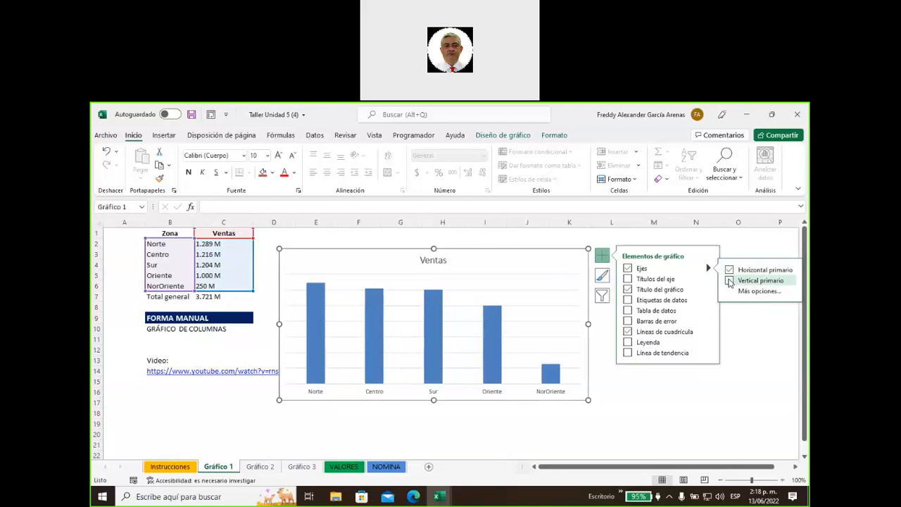
{"action": "left_click", "coordinate": [730, 281]}
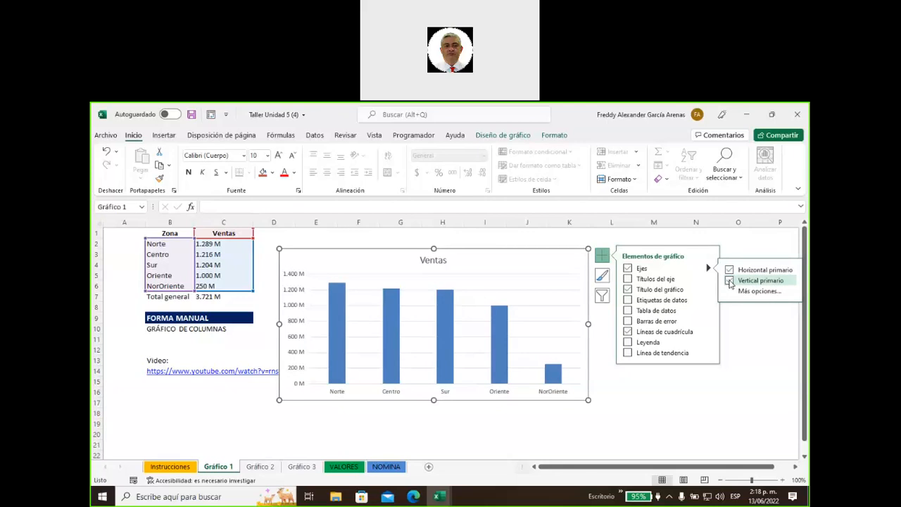
{"action": "left_click", "coordinate": [730, 281]}
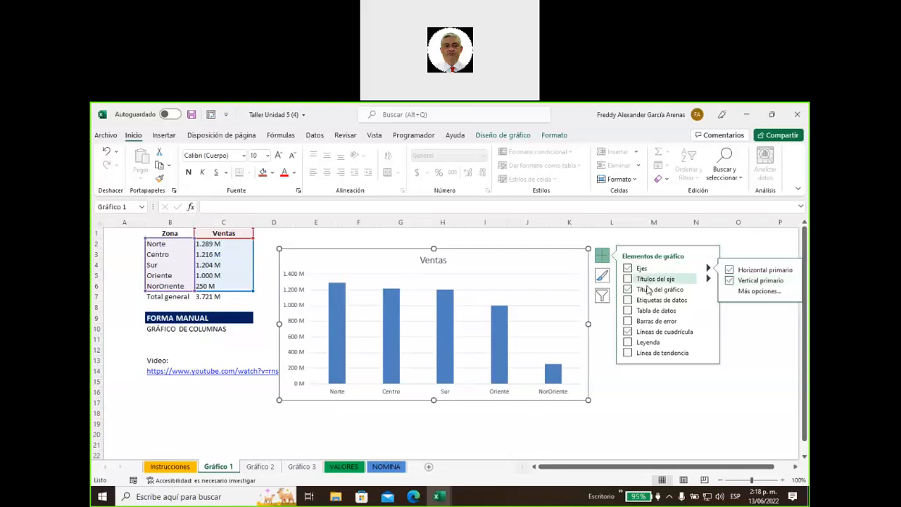
{"action": "left_click", "coordinate": [628, 290]}
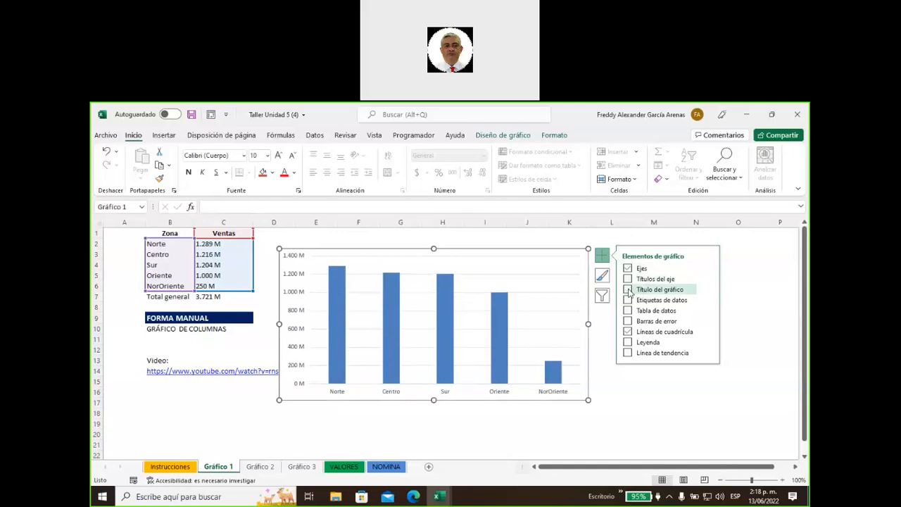
{"action": "left_click", "coordinate": [628, 290]}
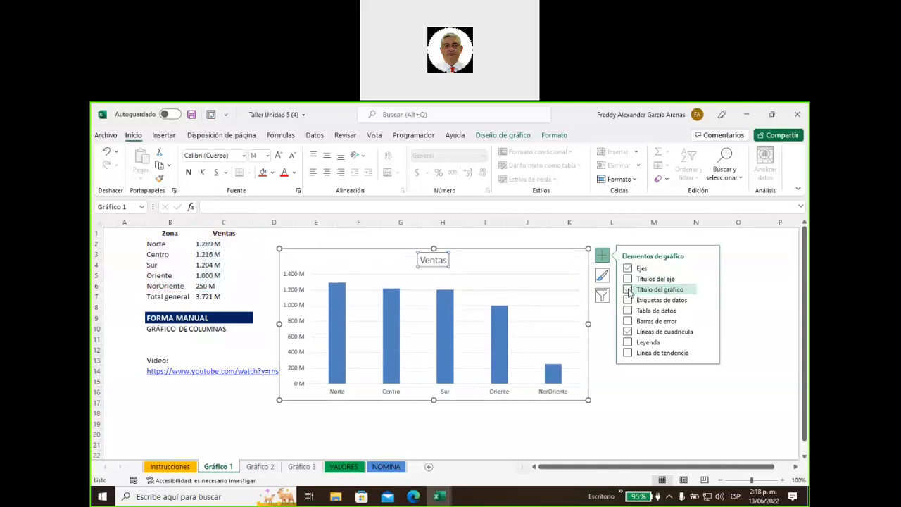
{"action": "left_click", "coordinate": [643, 281]}
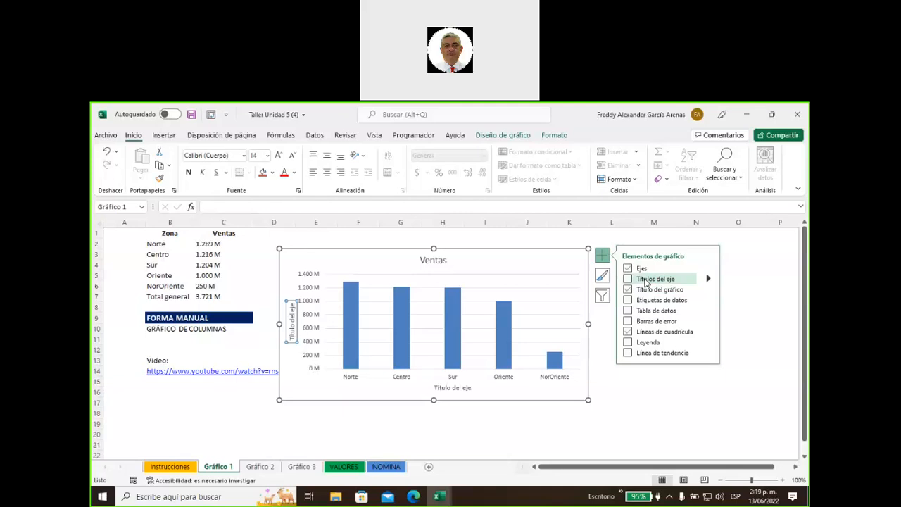
Replace the vertical axis title placeholder with Ventas
{"action": "left_click", "coordinate": [646, 282]}
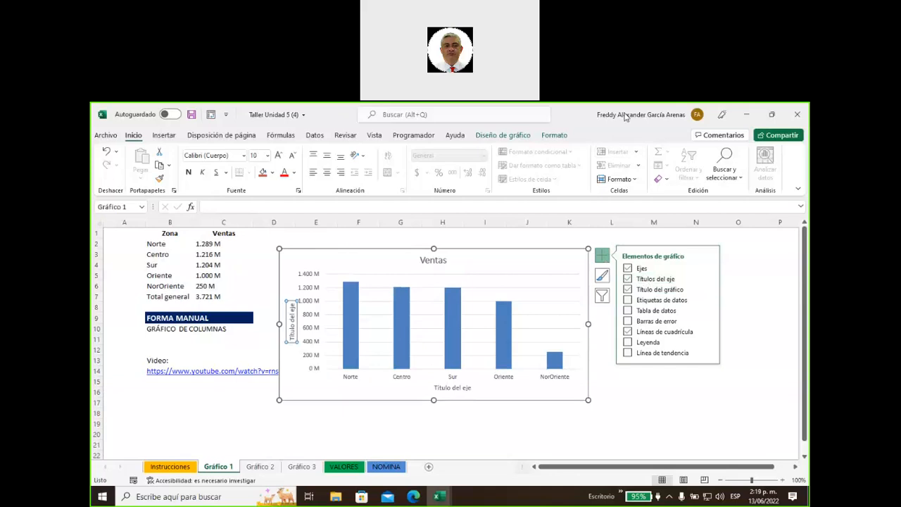
{"action": "key", "text": "ctrl+2"}
{"action": "mouse_move", "coordinate": [268, 250]}
{"action": "left_mouse_down"}
{"action": "mouse_move", "coordinate": [288, 292]}
{"action": "mouse_move", "coordinate": [280, 304]}
{"action": "mouse_move", "coordinate": [312, 295]}
{"action": "mouse_move", "coordinate": [289, 293]}
{"action": "left_mouse_up"}
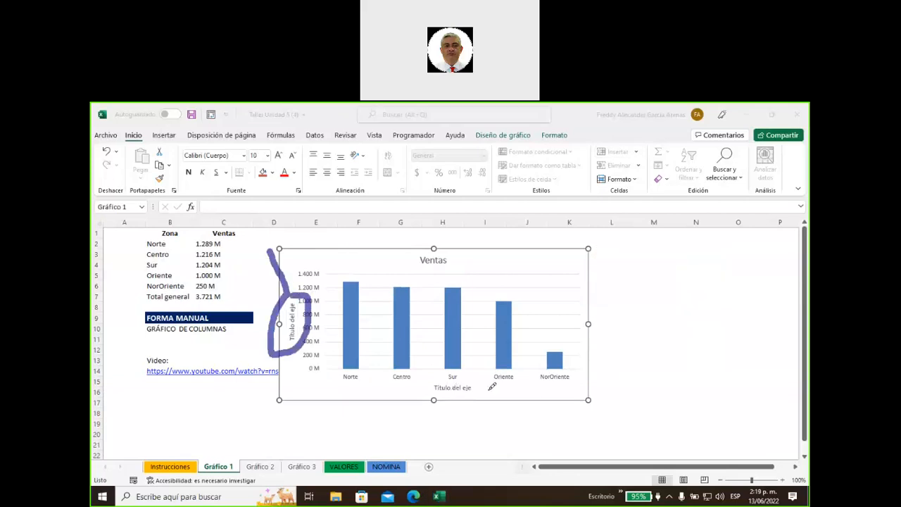
{"action": "mouse_move", "coordinate": [489, 385]}
{"action": "left_mouse_down"}
{"action": "mouse_move", "coordinate": [458, 379]}
{"action": "mouse_move", "coordinate": [461, 400]}
{"action": "mouse_move", "coordinate": [486, 385]}
{"action": "left_mouse_up"}
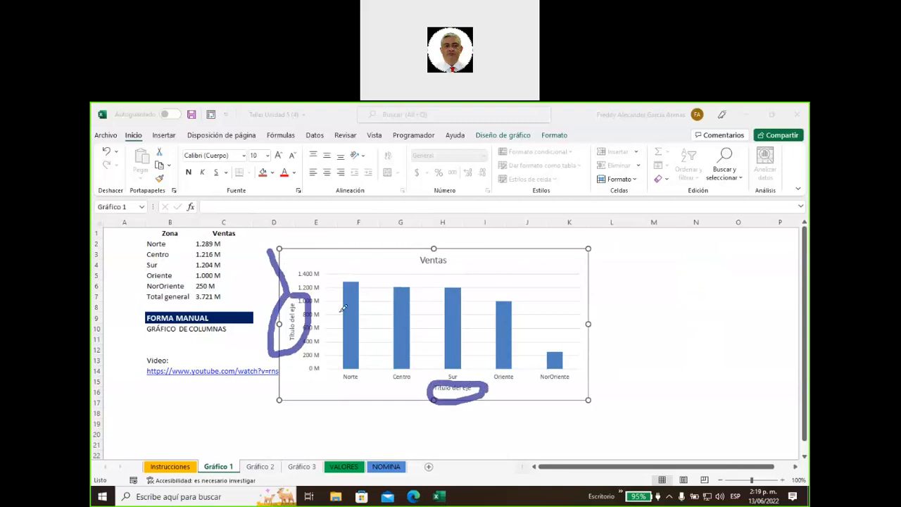
{"action": "key", "text": "Escape"}
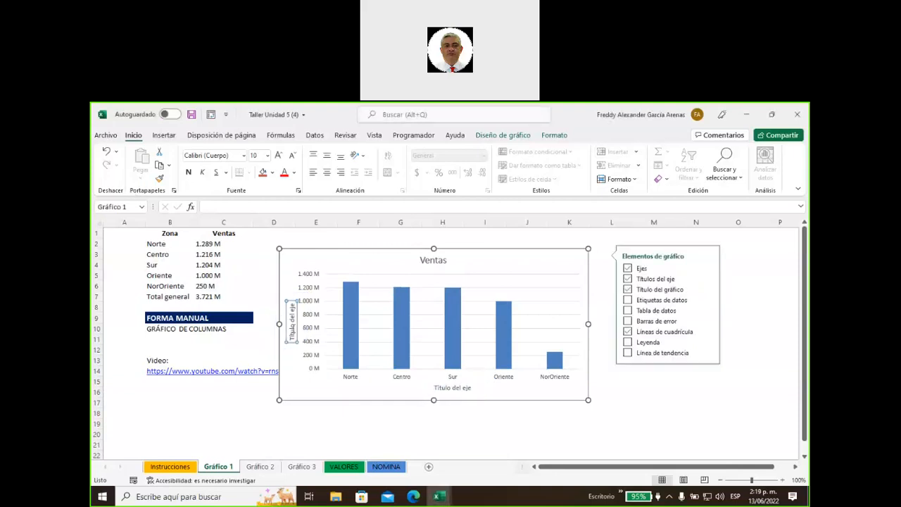
{"action": "left_click", "coordinate": [294, 334]}
{"action": "left_click", "coordinate": [294, 335]}
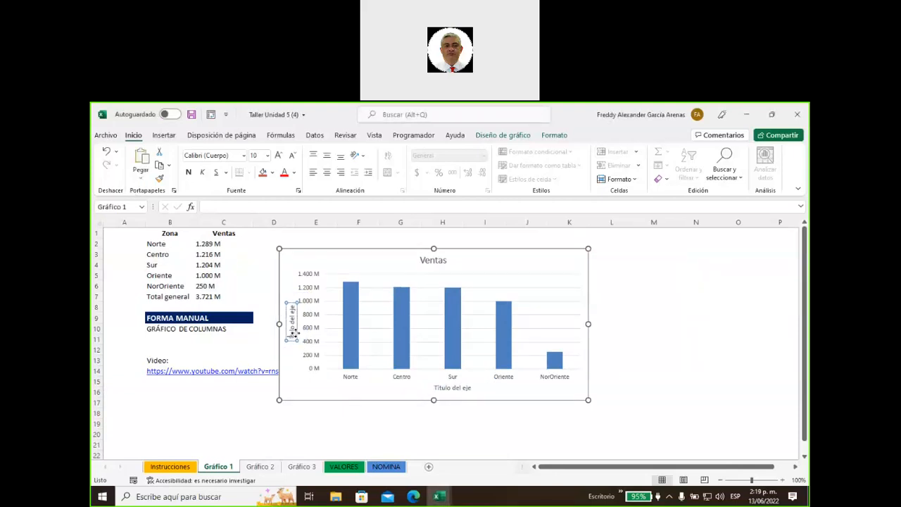
{"action": "key", "text": "Delete"}
{"action": "key", "text": "Delete"}
{"action": "key", "text": "Delete"}
{"action": "key", "text": "Delete"}
{"action": "key", "text": "Delete"}
{"action": "key", "text": "Delete"}
{"action": "key", "text": "Delete"}
{"action": "key", "text": "Delete"}
{"action": "key", "text": "Delete"}
{"action": "key", "text": "Delete"}
{"action": "key", "text": "Delete"}
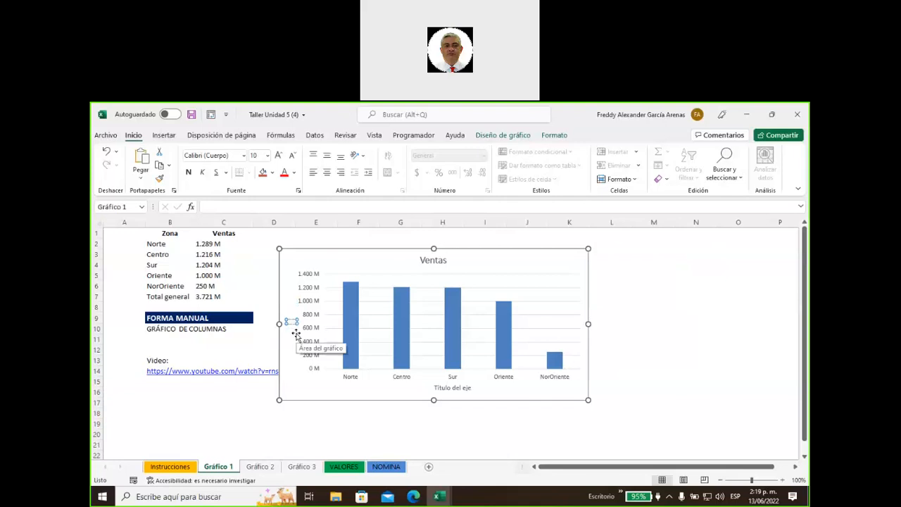
{"action": "type", "text": "Ventas"}
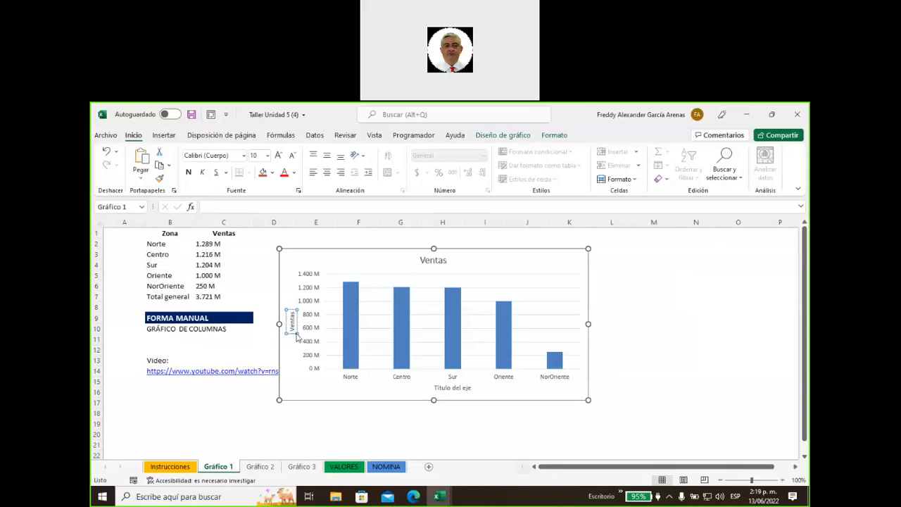
Replace the horizontal axis title placeholder with Zonas
{"action": "left_click", "coordinate": [459, 389]}
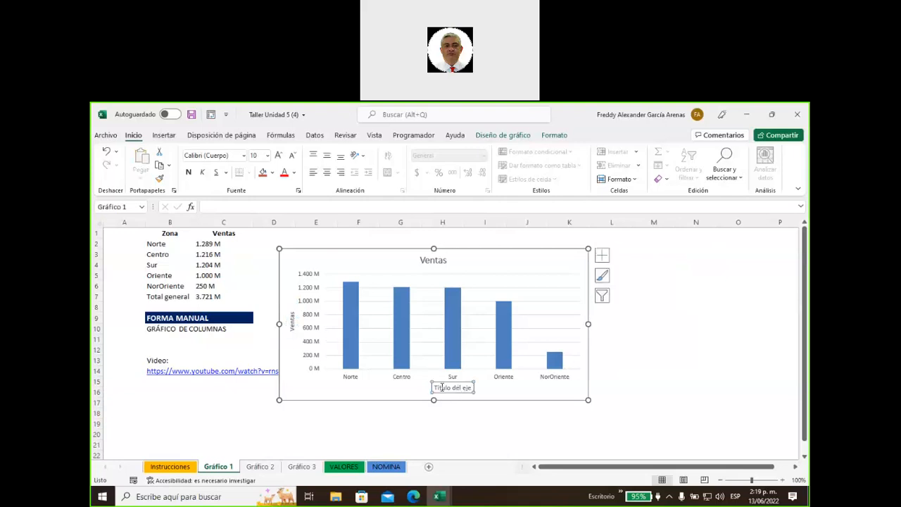
{"action": "left_click_drag", "start_coordinate": [434, 387], "coordinate": [473, 385]}
{"action": "type", "text": "Zonas"}
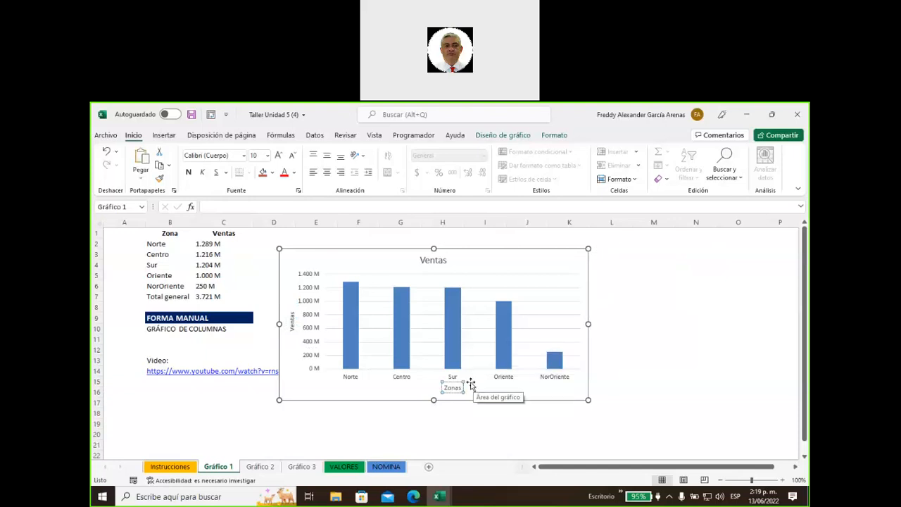
{"action": "left_click", "coordinate": [652, 328]}
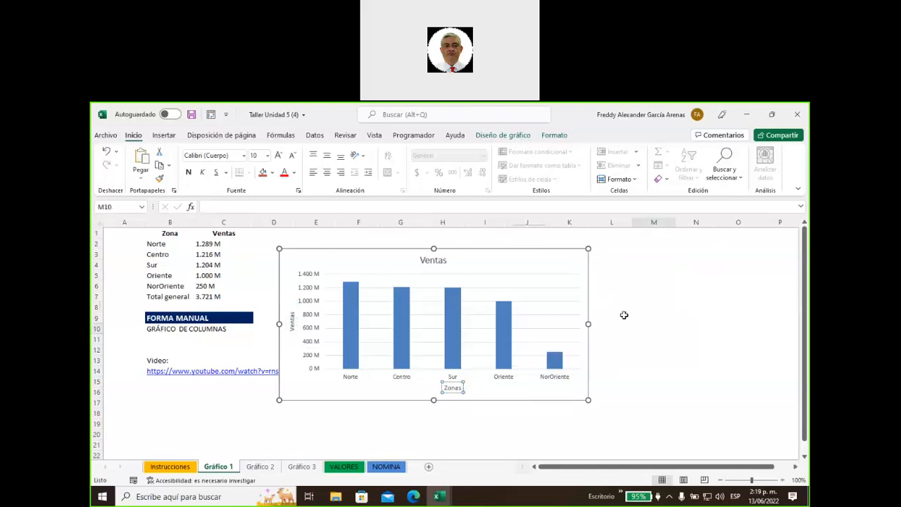
{"action": "left_click", "coordinate": [423, 260]}
{"action": "left_click_drag", "start_coordinate": [421, 259], "coordinate": [448, 259]}
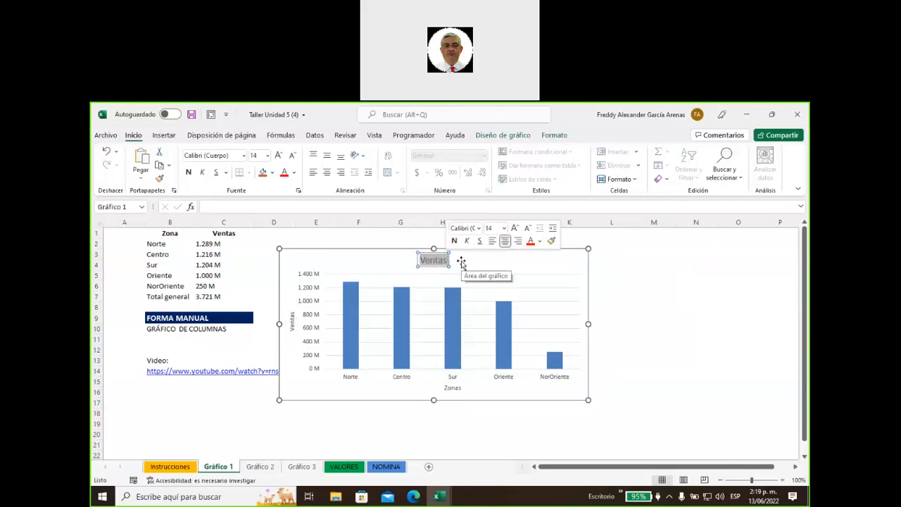
Extend the chart title to 'Ventas Por Zonas', fixing the typo along the way
{"action": "left_click", "coordinate": [445, 261]}
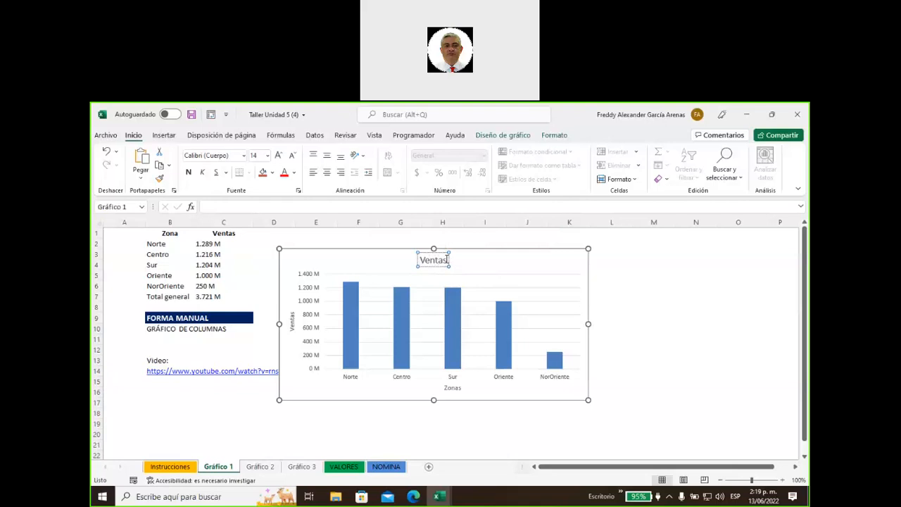
{"action": "type", "text": "Por Zonas"}
{"action": "key", "text": "BackSpace"}
{"action": "key", "text": "BackSpace"}
{"action": "key", "text": "BackSpace"}
{"action": "key", "text": "BackSpace"}
{"action": "key", "text": "BackSpace"}
{"action": "key", "text": "BackSpace"}
{"action": "key", "text": "BackSpace"}
{"action": "key", "text": "BackSpace"}
{"action": "type", "text": "por"}
{"action": "key", "text": "BackSpace"}
{"action": "key", "text": "BackSpace"}
{"action": "key", "text": "BackSpace"}
{"action": "type", "text": "or Zonas"}
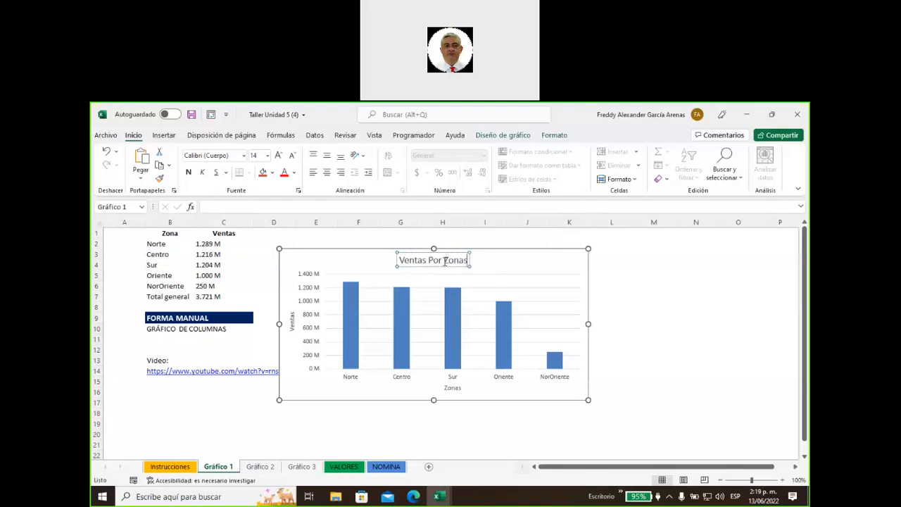
{"action": "left_click", "coordinate": [613, 276]}
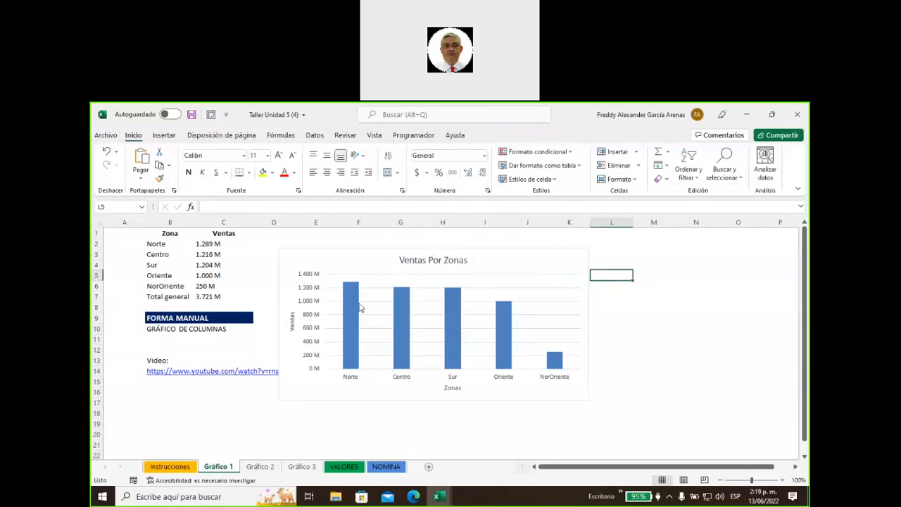
{"action": "left_click", "coordinate": [561, 252]}
Add Extremo externo data labels showing each zone's value above its column
{"action": "left_click", "coordinate": [602, 256]}
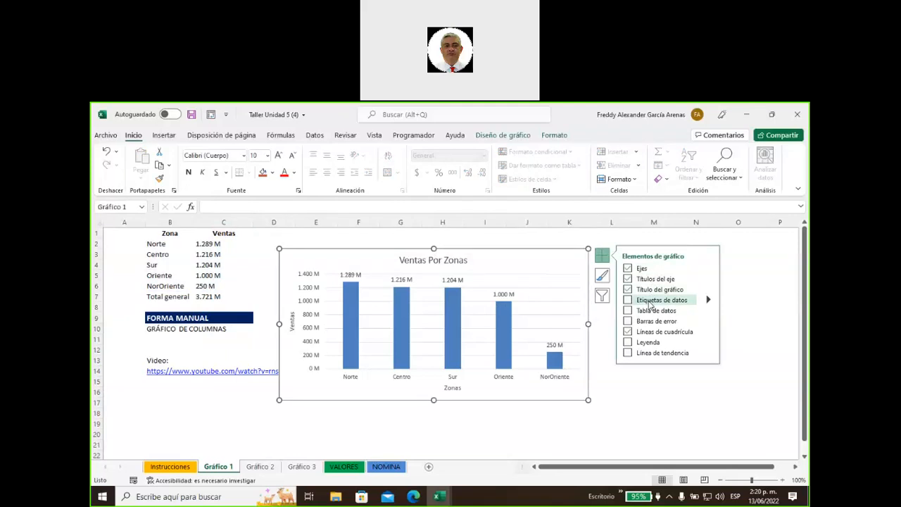
{"action": "left_click", "coordinate": [708, 300]}
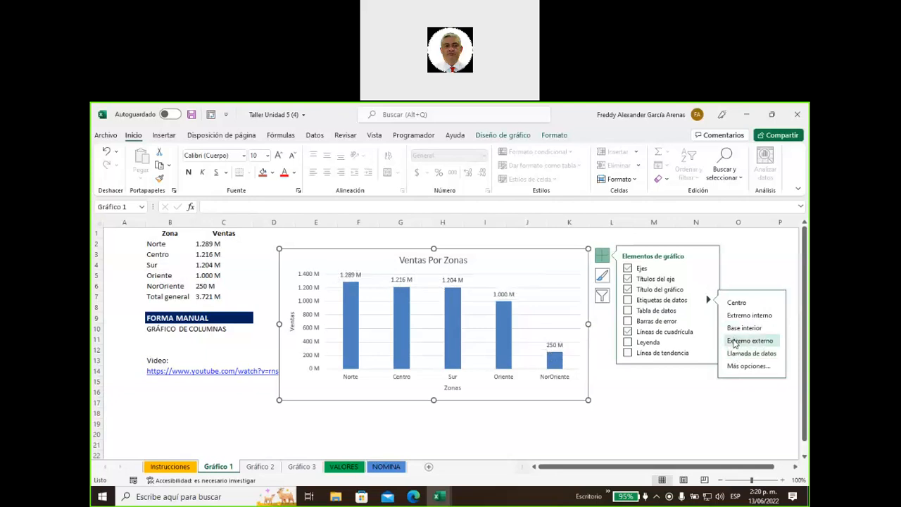
{"action": "left_click", "coordinate": [734, 342]}
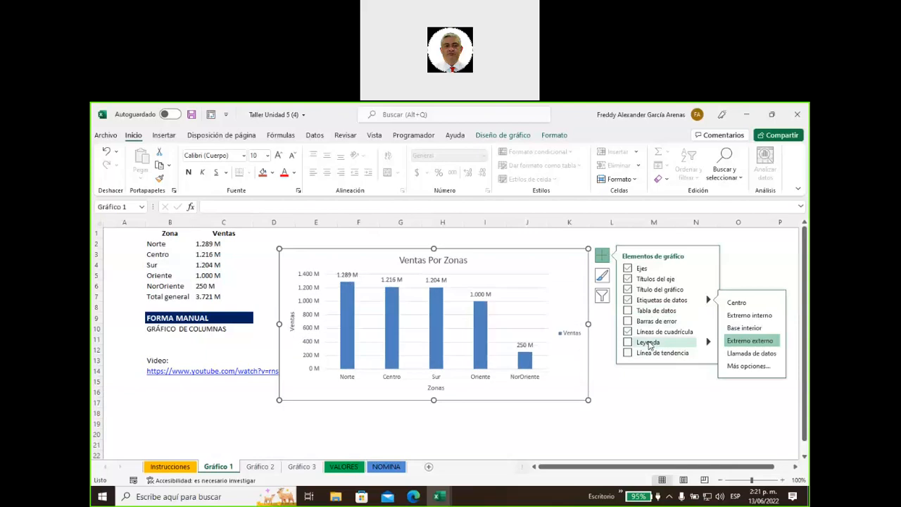
Turn on the Leyenda option so a Ventas legend appears beside the chart
{"action": "left_click", "coordinate": [649, 343]}
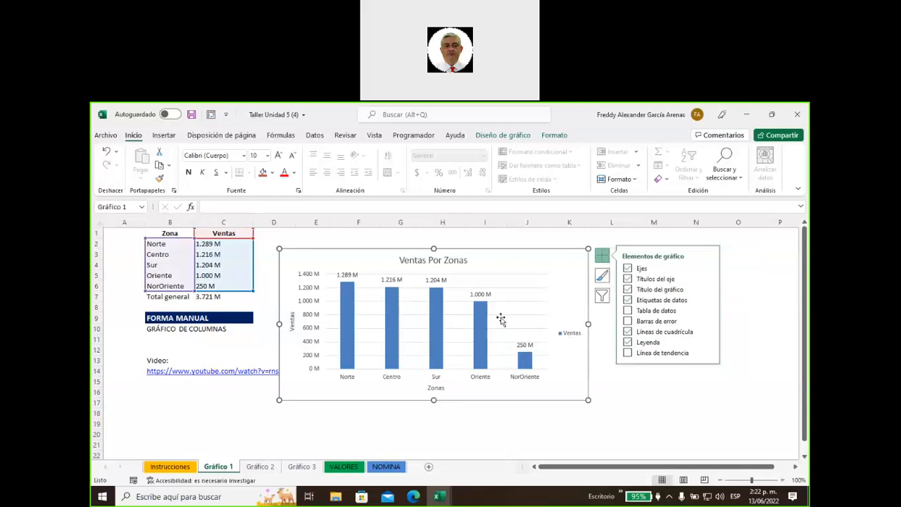
{"action": "left_click", "coordinate": [602, 255]}
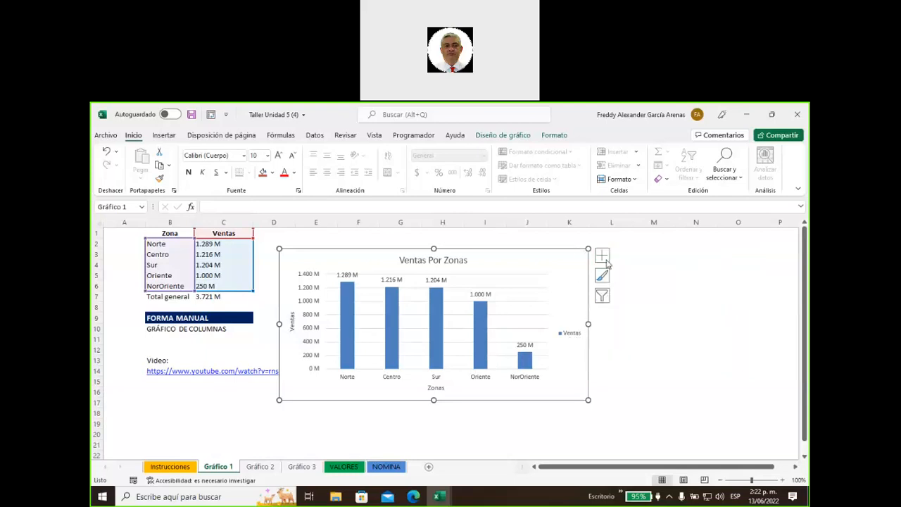
{"action": "left_click", "coordinate": [596, 254]}
{"action": "left_click", "coordinate": [567, 262]}
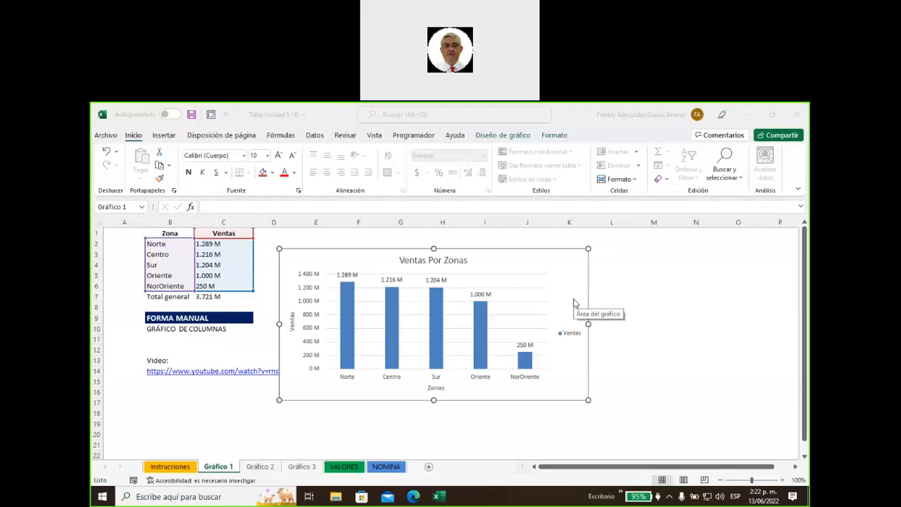
Nudge the chart up-left and stretch its corner down to about row 20
{"action": "left_click", "coordinate": [564, 264]}
{"action": "left_click_drag", "start_coordinate": [556, 260], "coordinate": [542, 249]}
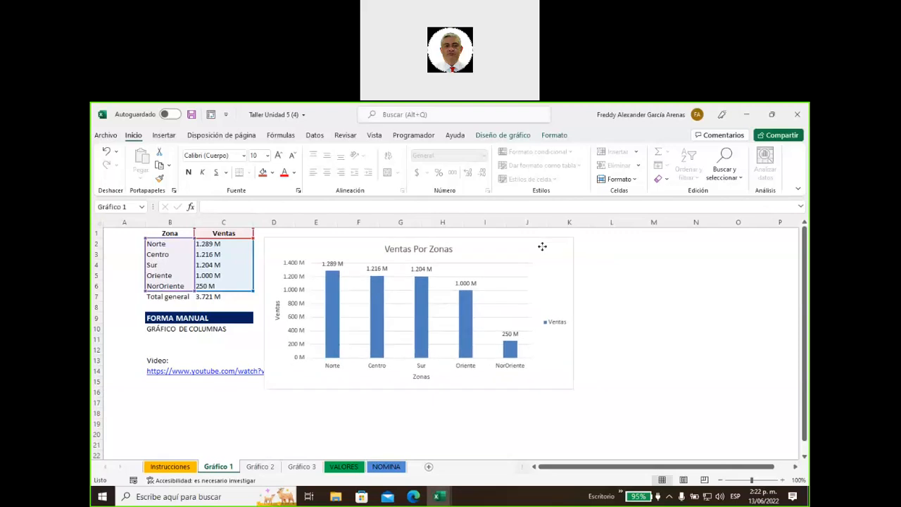
{"action": "left_click_drag", "start_coordinate": [575, 389], "coordinate": [593, 426]}
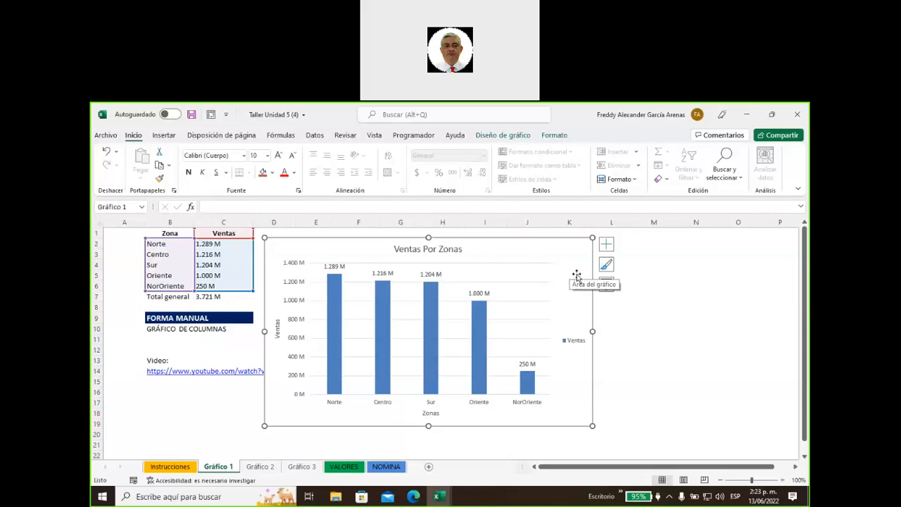
Show the Diseño de gráfico ribbon options and the chart area's context menu
{"action": "left_click", "coordinate": [521, 136]}
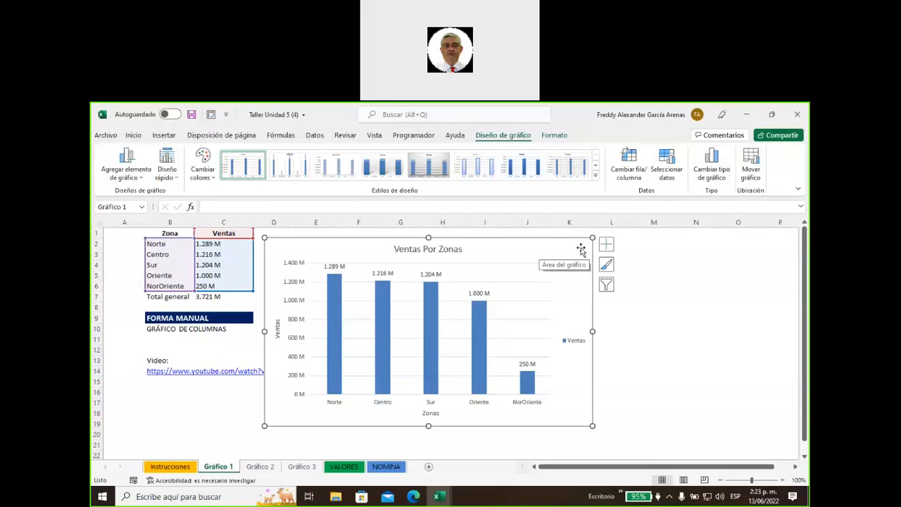
{"action": "right_click", "coordinate": [579, 251]}
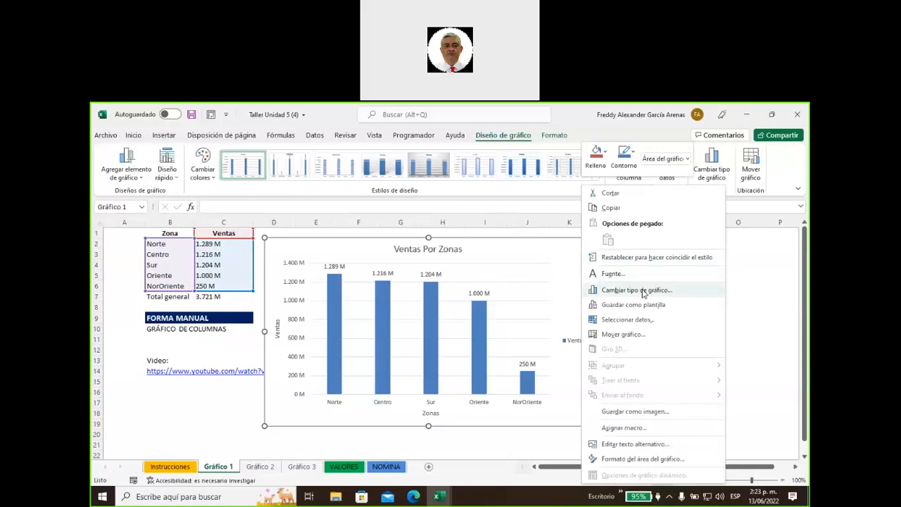
{"action": "left_click", "coordinate": [638, 291]}
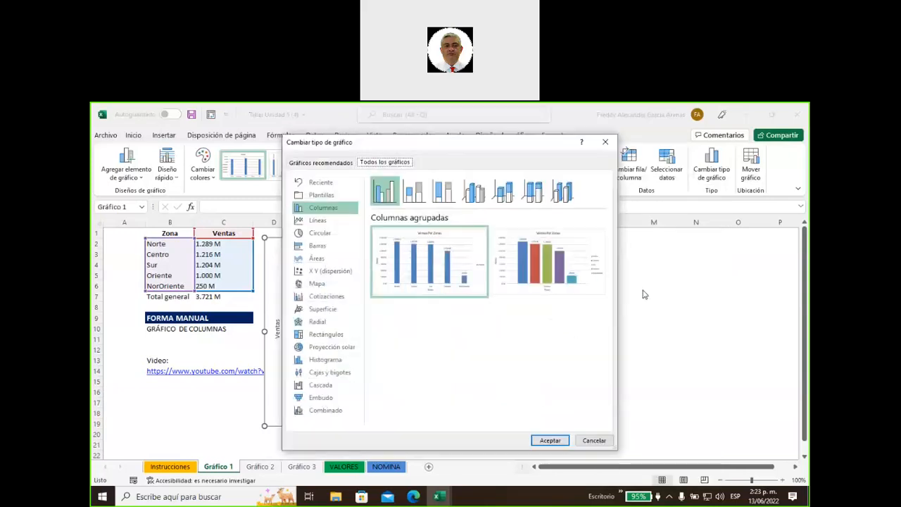
{"action": "left_click_drag", "start_coordinate": [462, 148], "coordinate": [515, 170]}
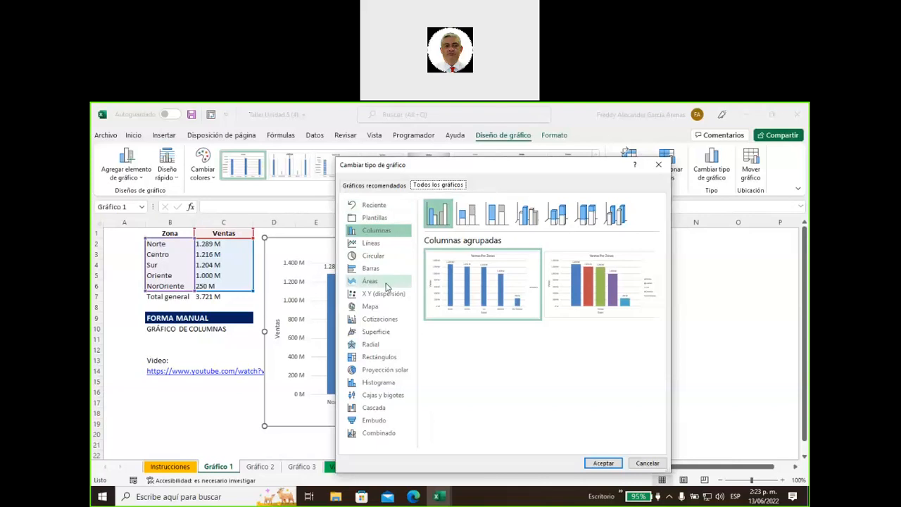
{"action": "left_click", "coordinate": [380, 383]}
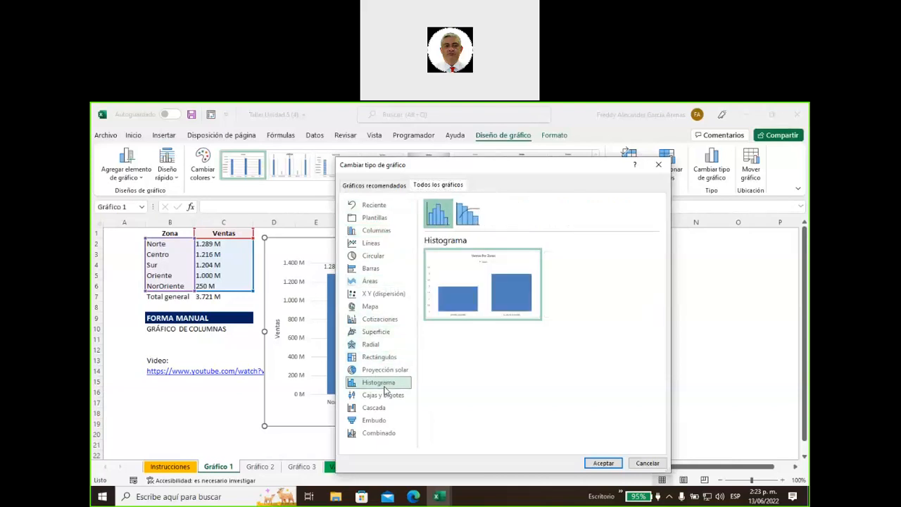
{"action": "left_click", "coordinate": [384, 371]}
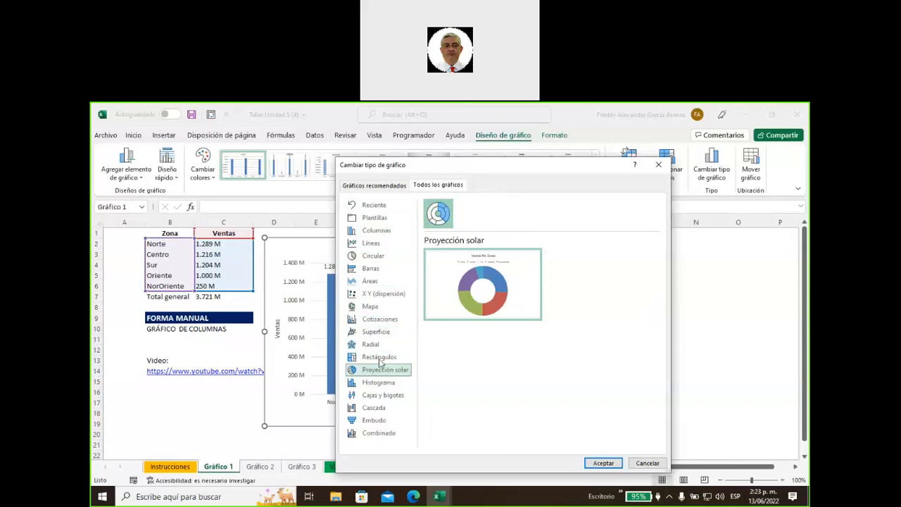
{"action": "left_click", "coordinate": [380, 361]}
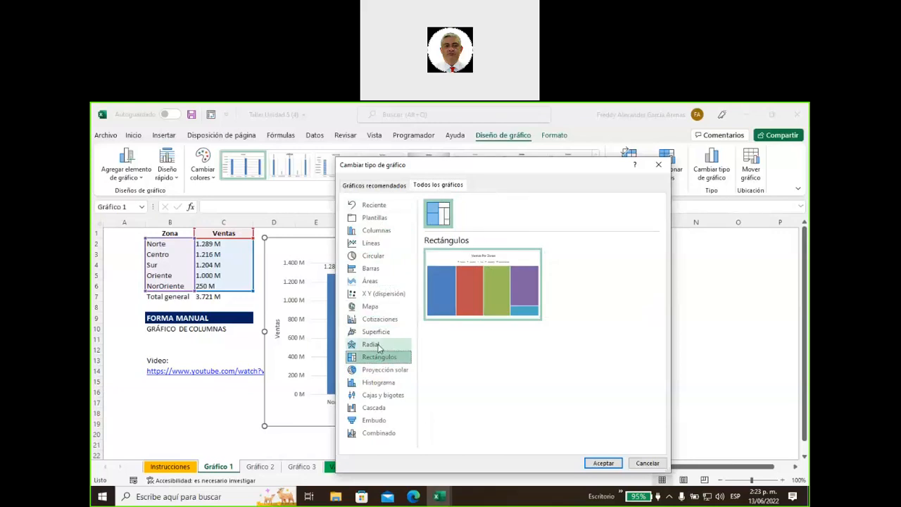
{"action": "left_click", "coordinate": [380, 346]}
{"action": "left_click", "coordinate": [381, 337]}
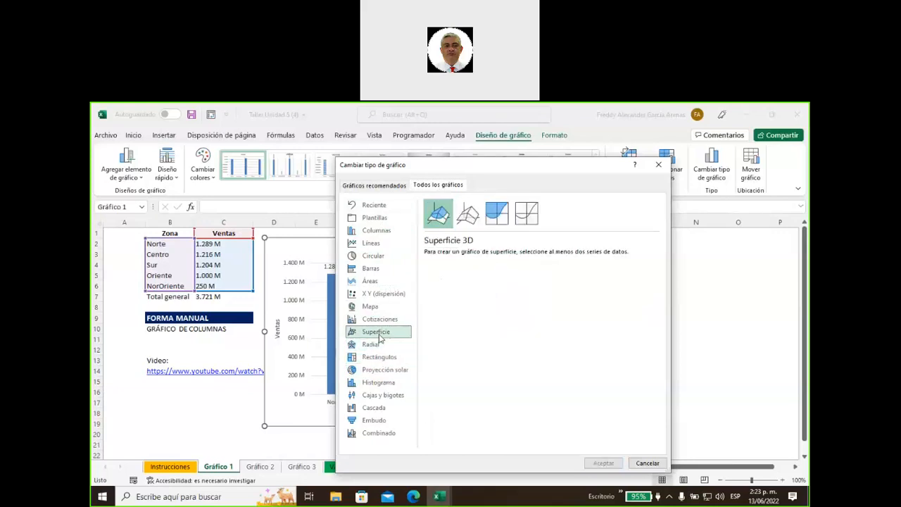
{"action": "left_click", "coordinate": [381, 322]}
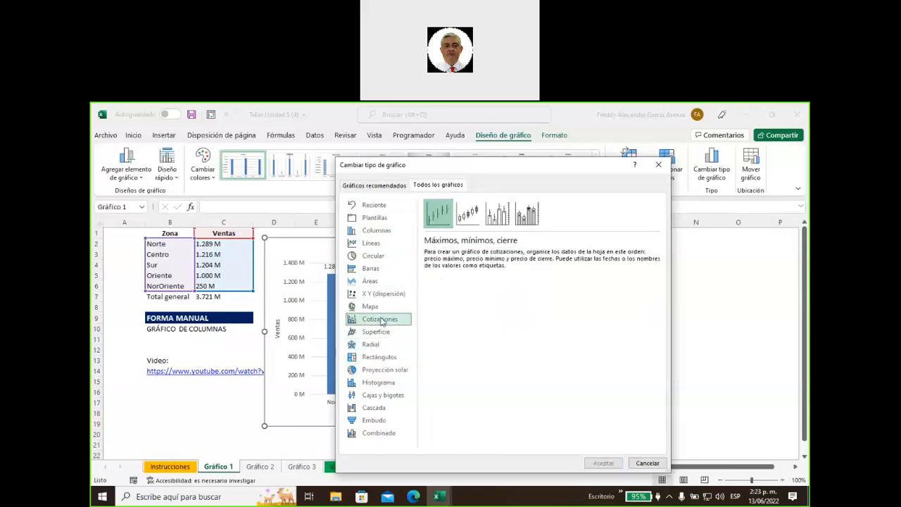
{"action": "left_click", "coordinate": [380, 308]}
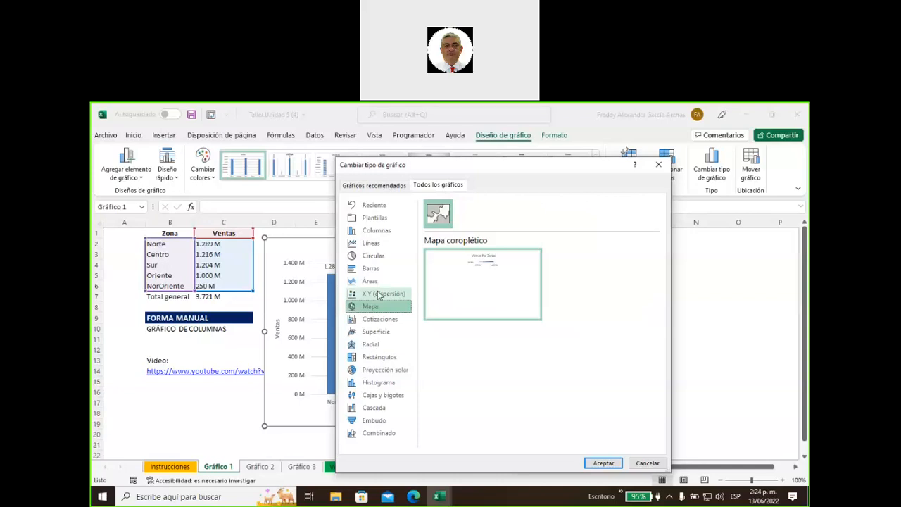
{"action": "left_click", "coordinate": [378, 282]}
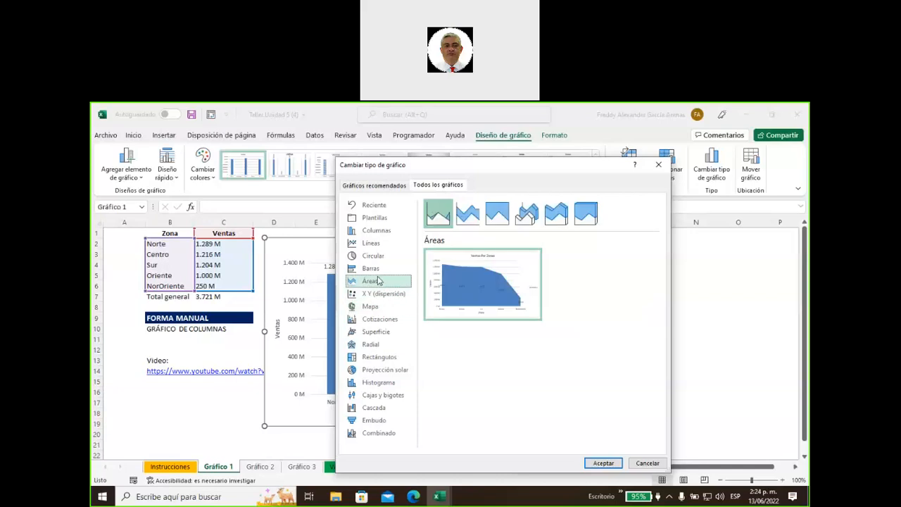
{"action": "left_click", "coordinate": [378, 273]}
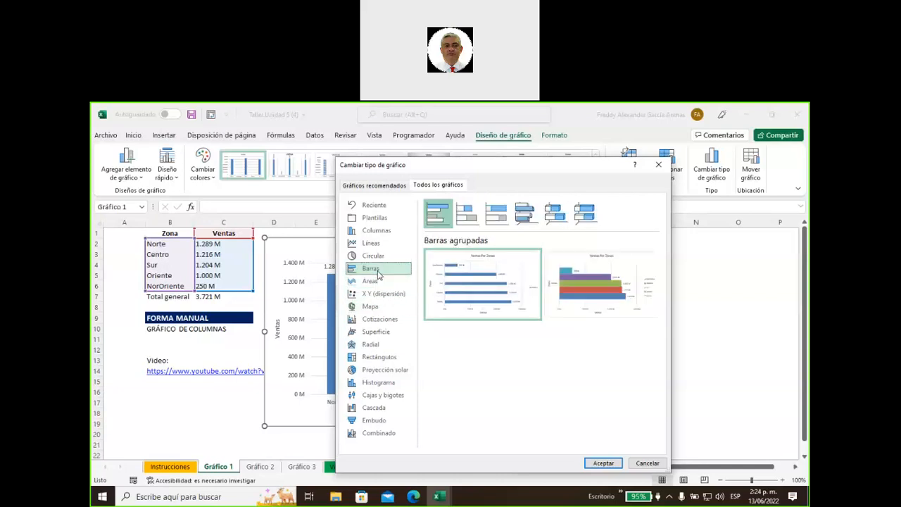
{"action": "left_click", "coordinate": [374, 256]}
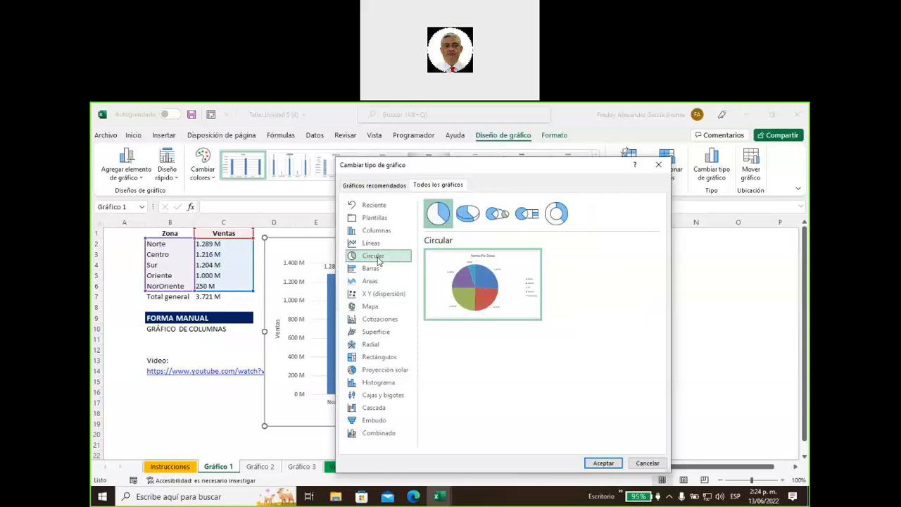
{"action": "left_click", "coordinate": [376, 246]}
{"action": "left_click", "coordinate": [377, 237]}
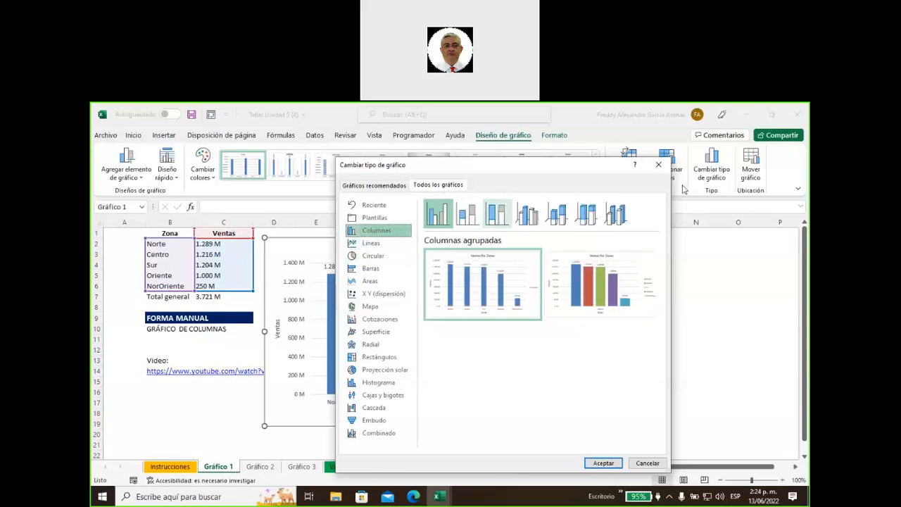
{"action": "left_click", "coordinate": [659, 165]}
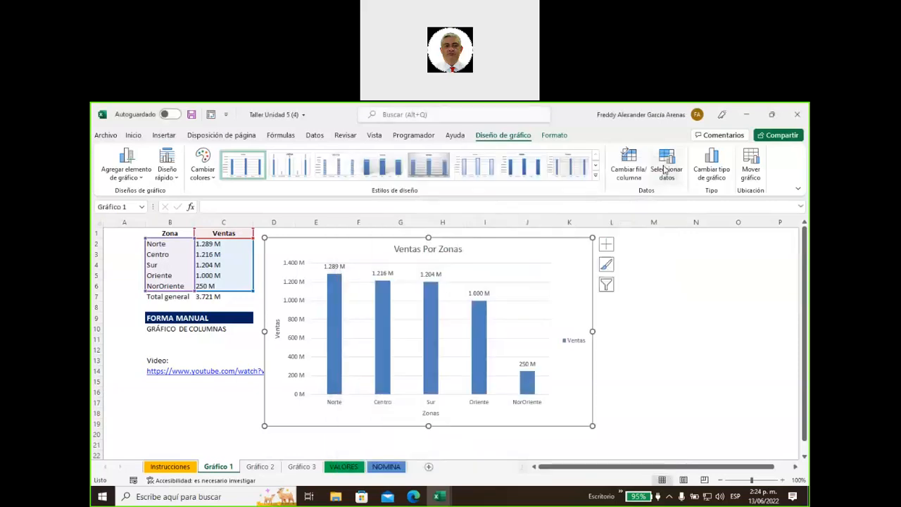
Open Formato del área del gráfico in a widened pane and browse to the text fill and outline settings
{"action": "right_click", "coordinate": [574, 264]}
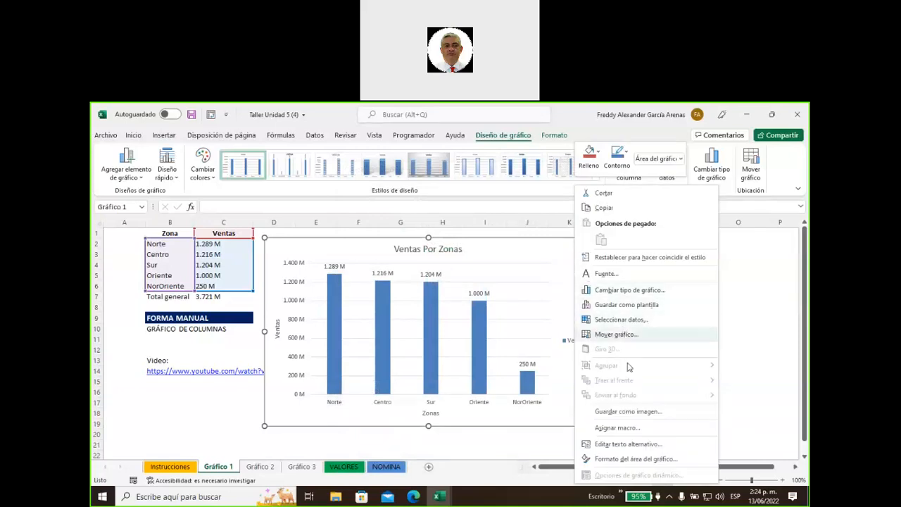
{"action": "left_click", "coordinate": [635, 459]}
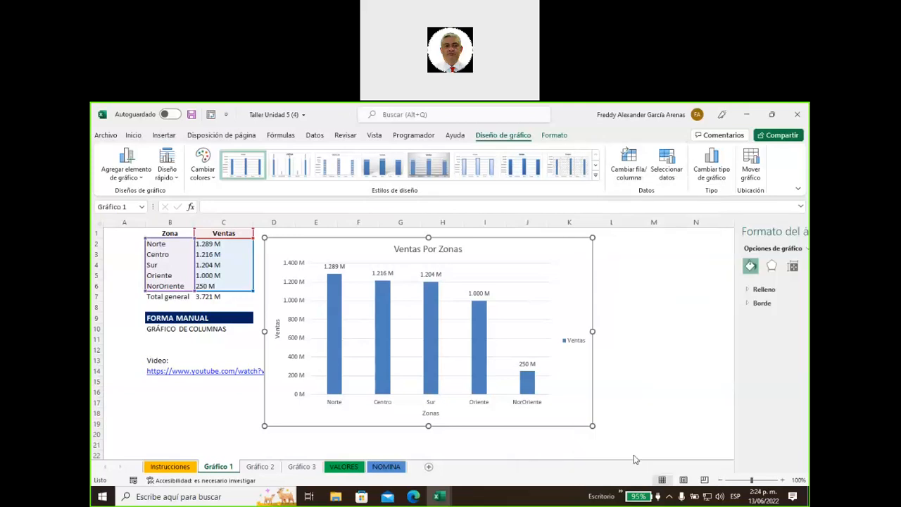
{"action": "left_click_drag", "start_coordinate": [661, 324], "coordinate": [609, 332]}
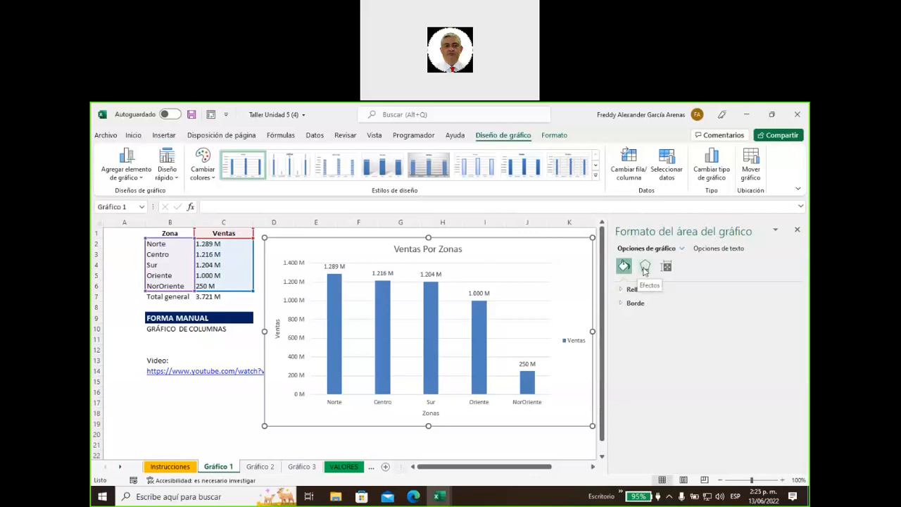
{"action": "left_click", "coordinate": [644, 268]}
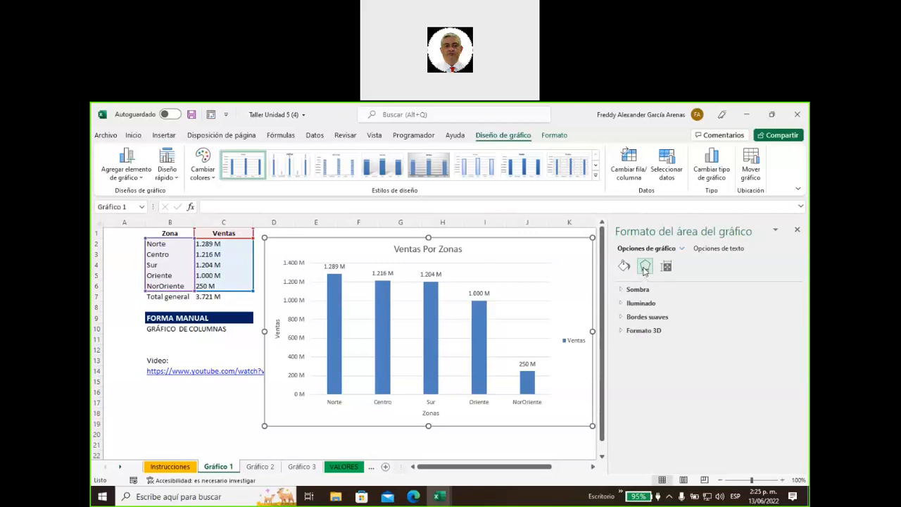
{"action": "left_click", "coordinate": [666, 267]}
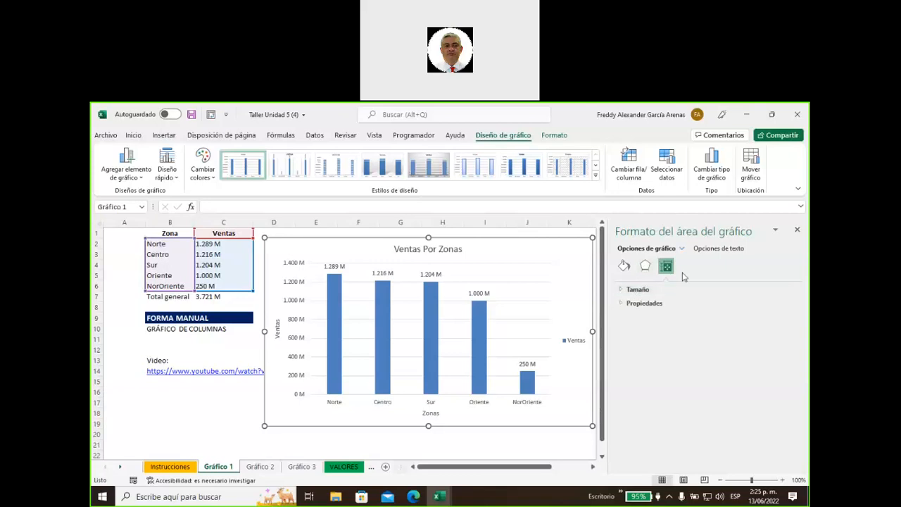
{"action": "left_click", "coordinate": [716, 251]}
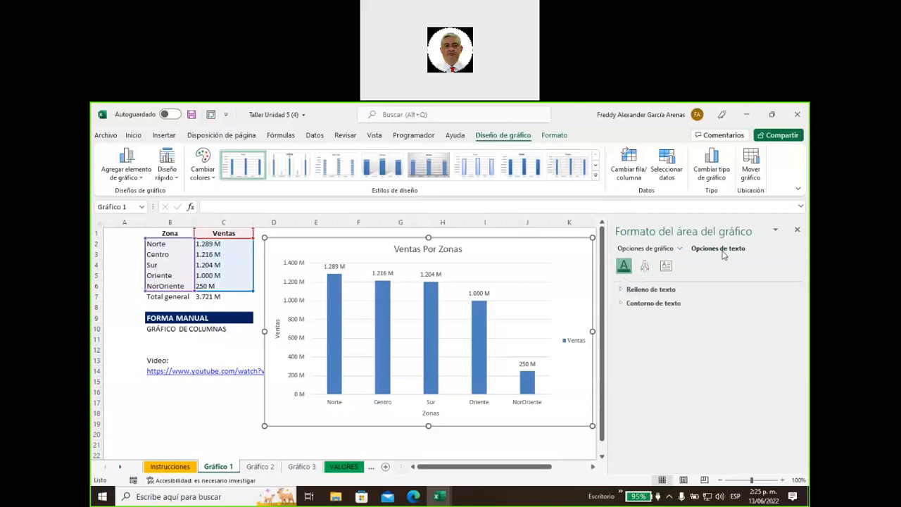
{"action": "left_click", "coordinate": [645, 265]}
{"action": "left_click", "coordinate": [624, 271]}
{"action": "mouse_move", "coordinate": [478, 310]}
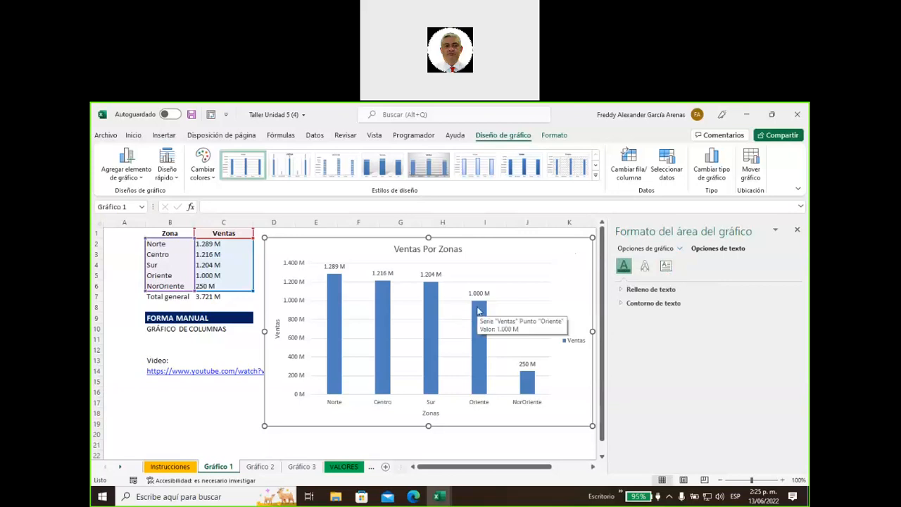
Select the Ventas bars and show the series' Relleno y línea settings
{"action": "left_click", "coordinate": [478, 311]}
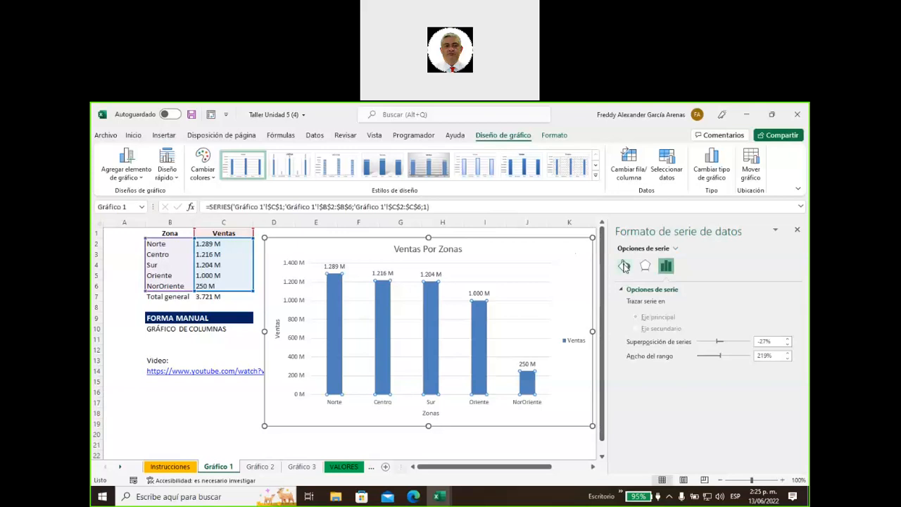
{"action": "left_click", "coordinate": [624, 266]}
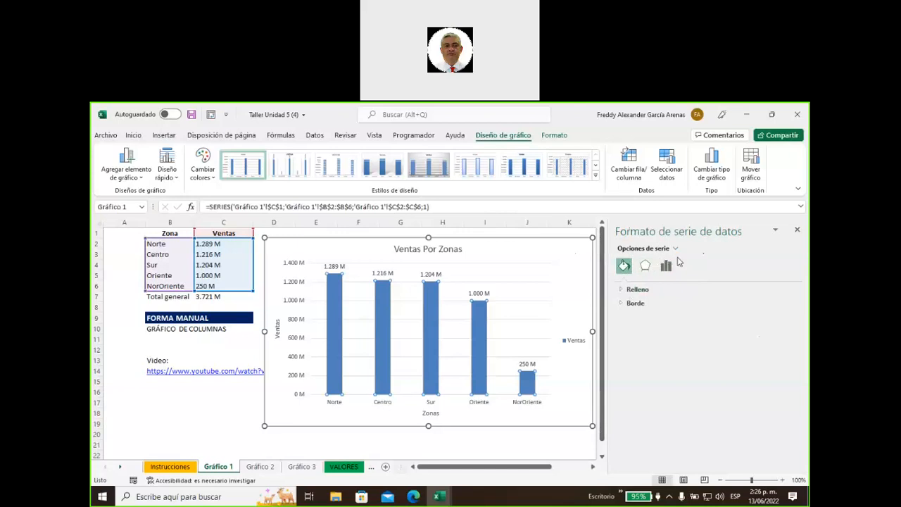
Turn on Variar colores entre puntos under Relleno so each zone's bar gets its own colour
{"action": "left_click", "coordinate": [621, 292]}
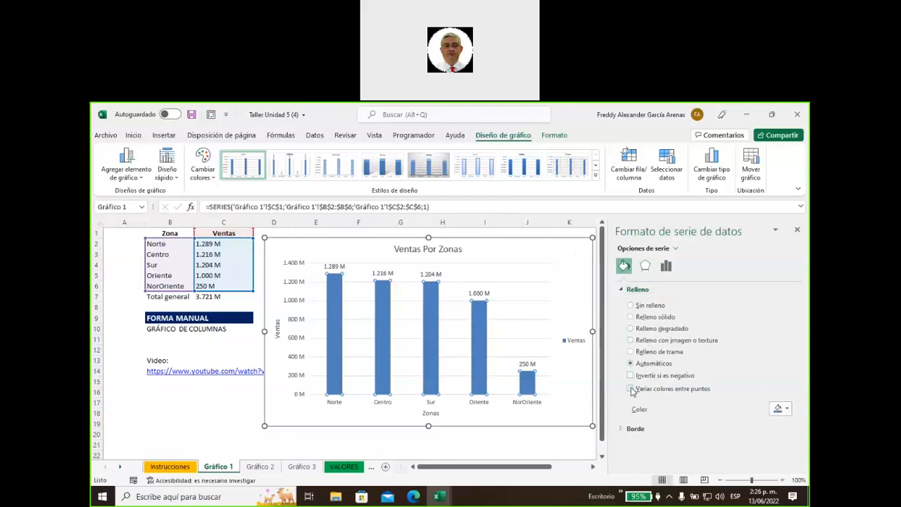
{"action": "left_click", "coordinate": [630, 389]}
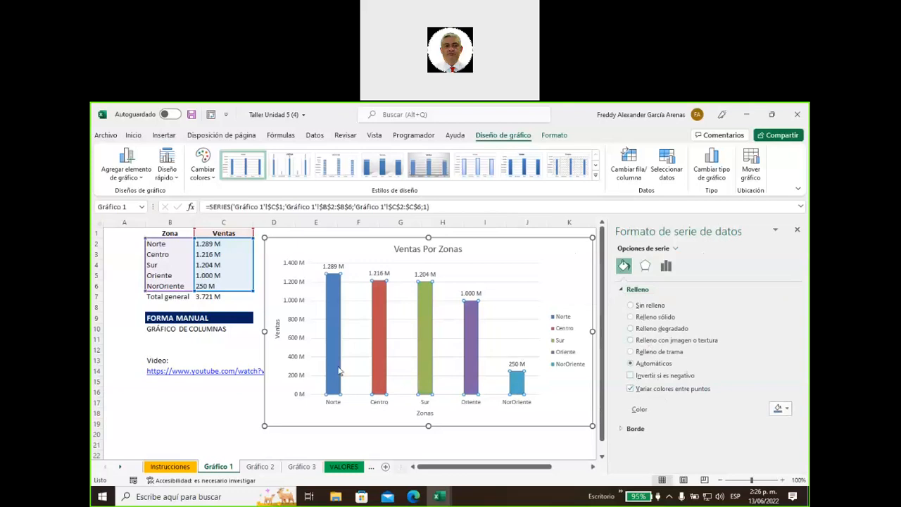
{"action": "mouse_move", "coordinate": [328, 371]}
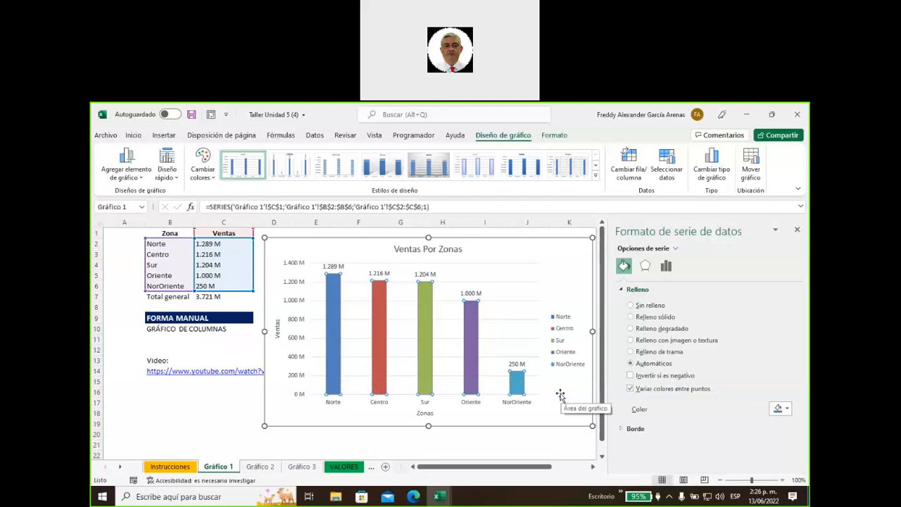
Move the Ventas Por Zonas chart left over columns B–I and show its chart elements list
{"action": "left_click", "coordinate": [561, 321]}
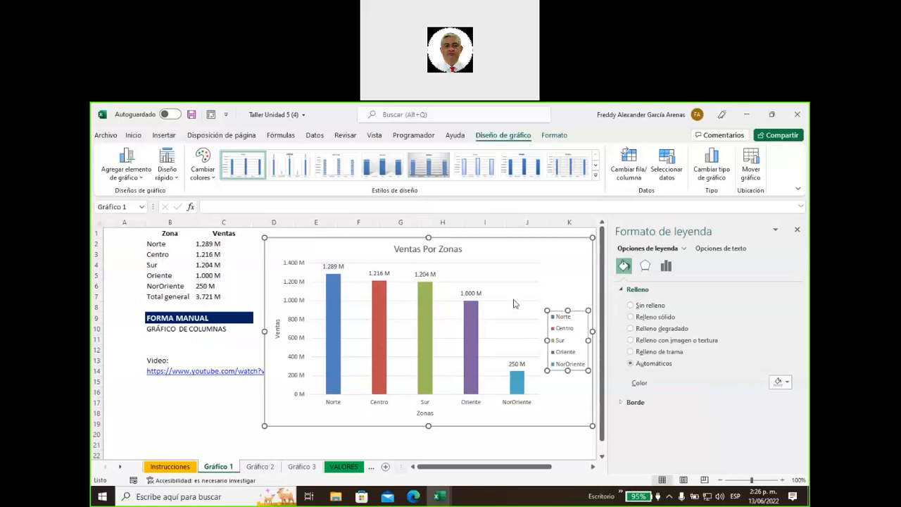
{"action": "left_click_drag", "start_coordinate": [571, 243], "coordinate": [450, 246]}
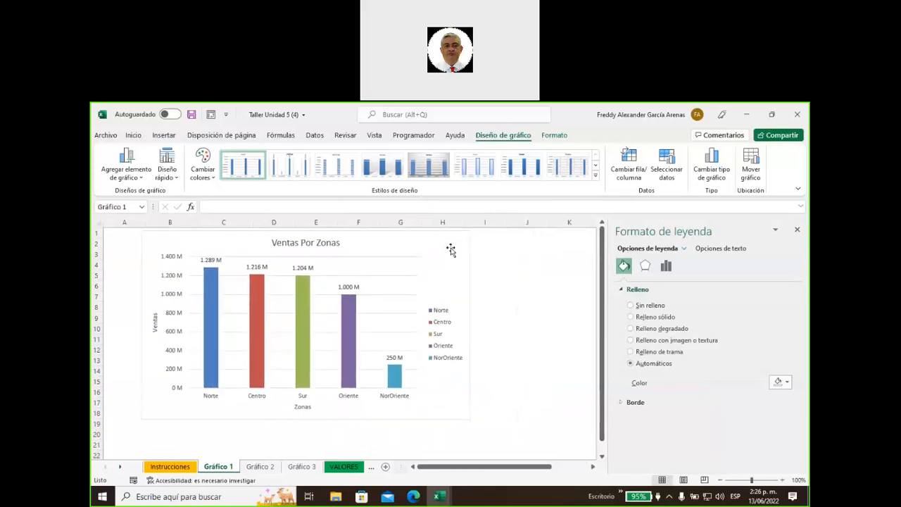
{"action": "left_click", "coordinate": [484, 237]}
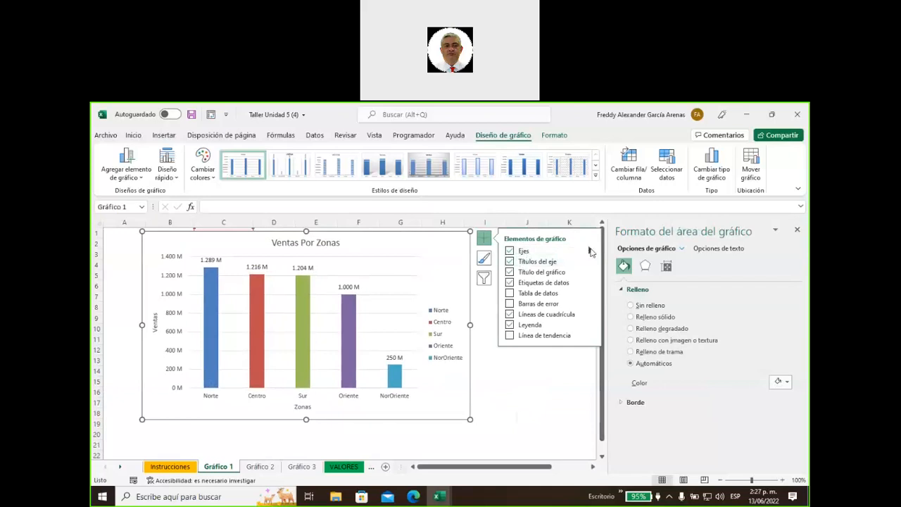
Uncheck Horizontal primario under Ejes to remove the zone names from under the columns
{"action": "left_click", "coordinate": [590, 250]}
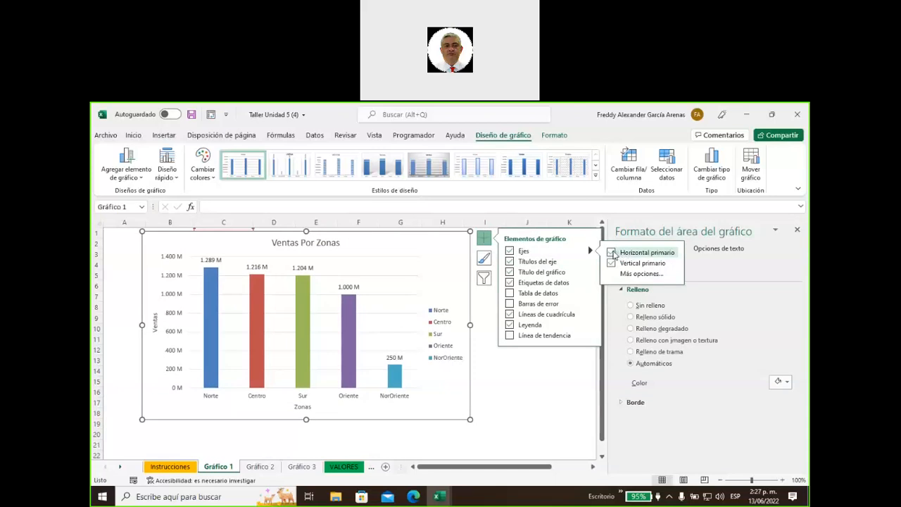
{"action": "left_click", "coordinate": [612, 253]}
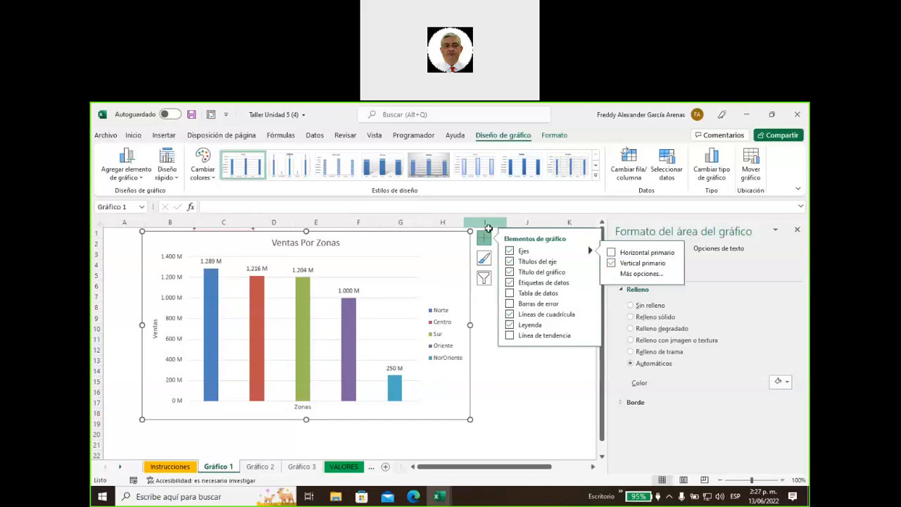
{"action": "left_click", "coordinate": [469, 253]}
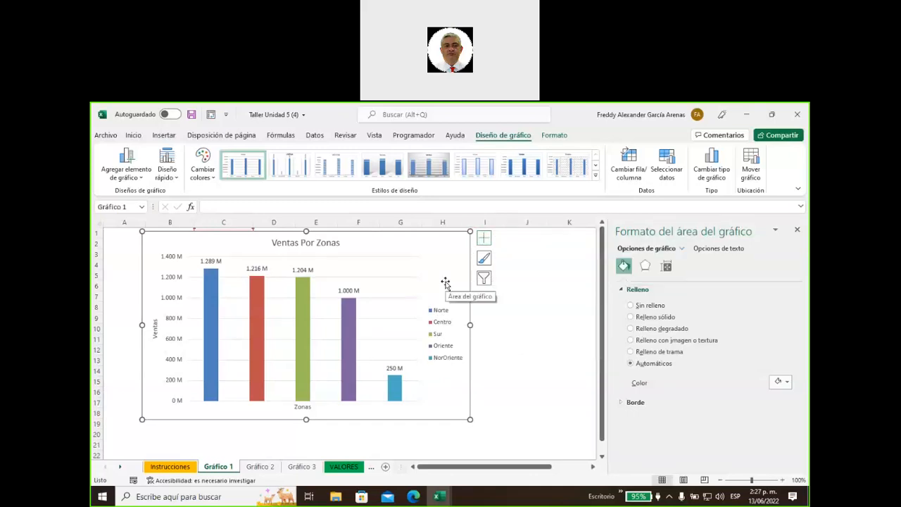
Drag the chart to columns D–K beside the Zona/Ventas table and close the format pane
{"action": "left_click", "coordinate": [351, 326]}
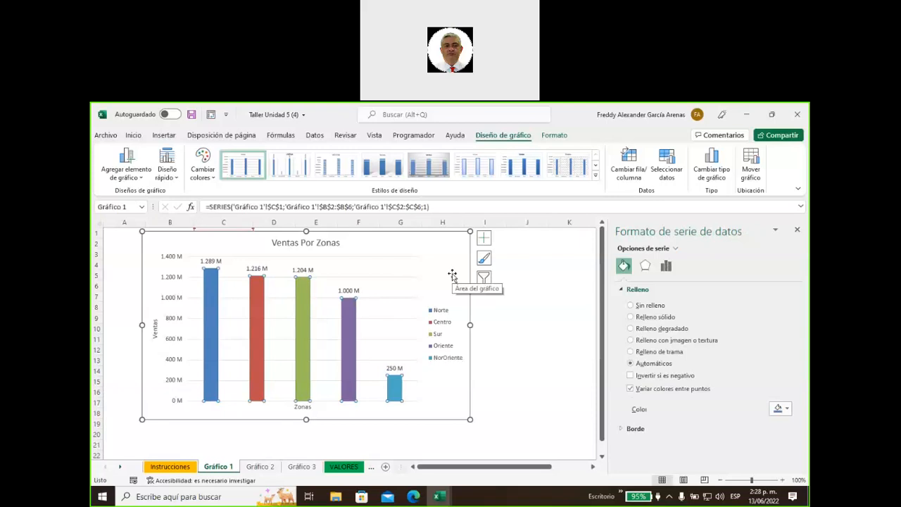
{"action": "left_click_drag", "start_coordinate": [435, 251], "coordinate": [555, 251]}
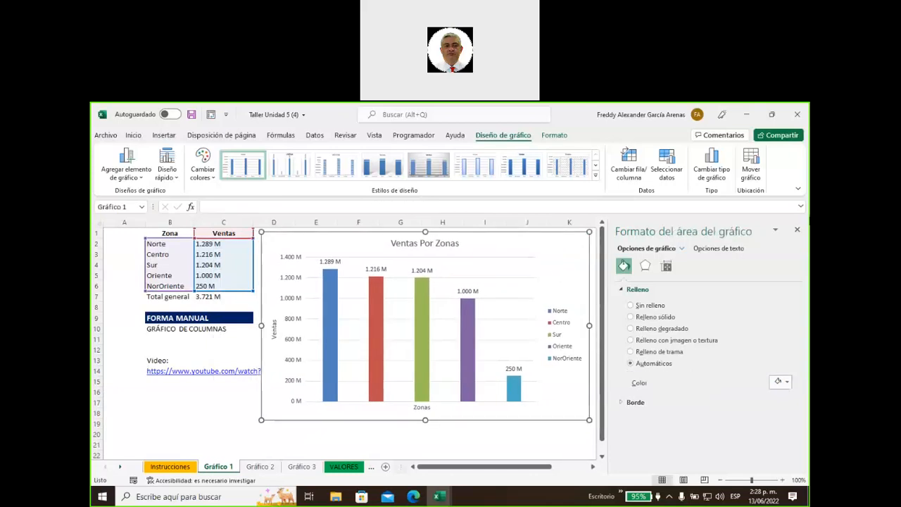
{"action": "left_click", "coordinate": [796, 230]}
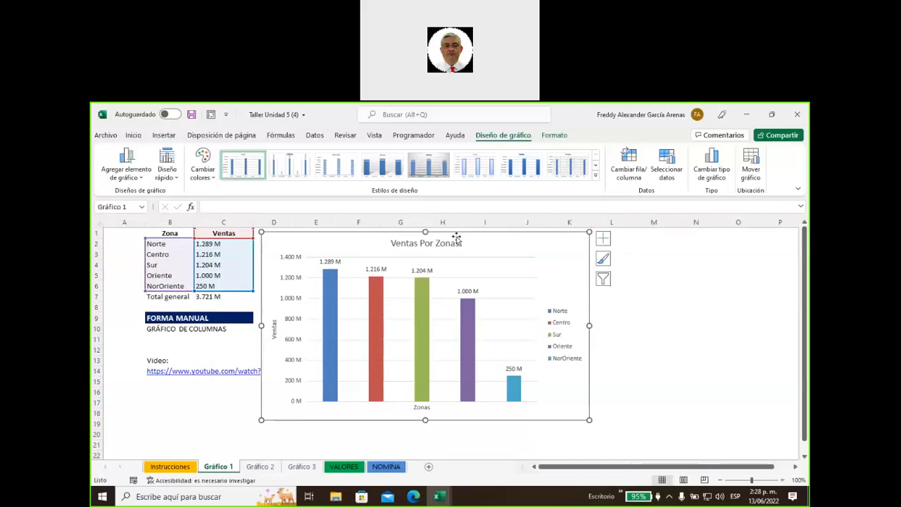
{"action": "left_click_drag", "start_coordinate": [516, 242], "coordinate": [498, 247]}
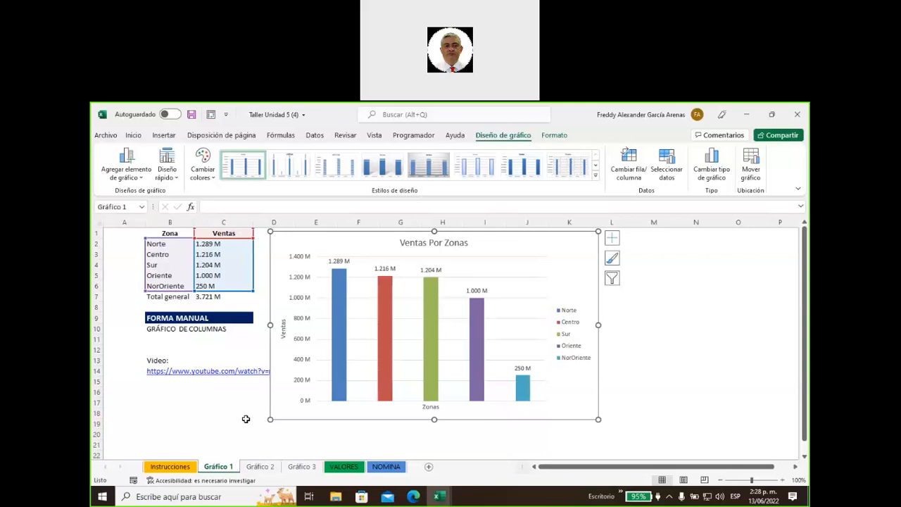
On sheet Gráfico 2, select the Mes and Unidades vendidas table B1:C13
{"action": "left_click", "coordinate": [259, 467]}
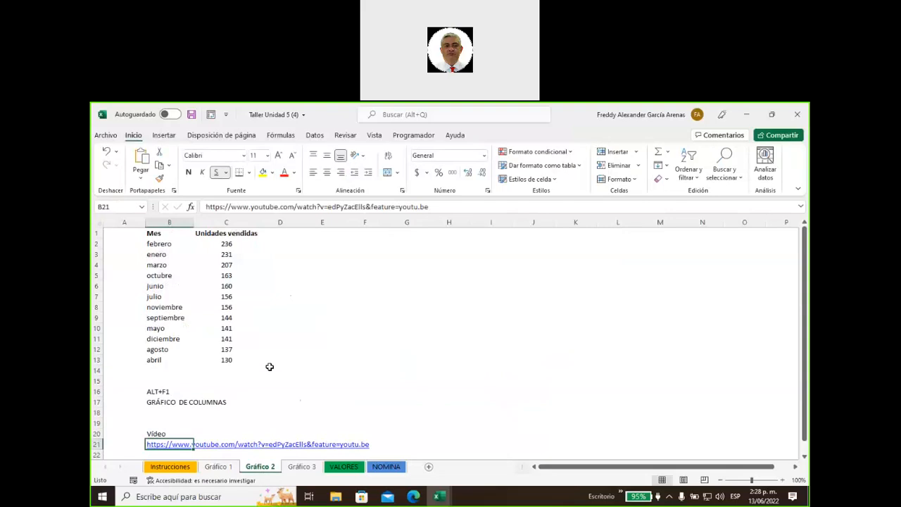
{"action": "left_click_drag", "start_coordinate": [150, 232], "coordinate": [218, 360]}
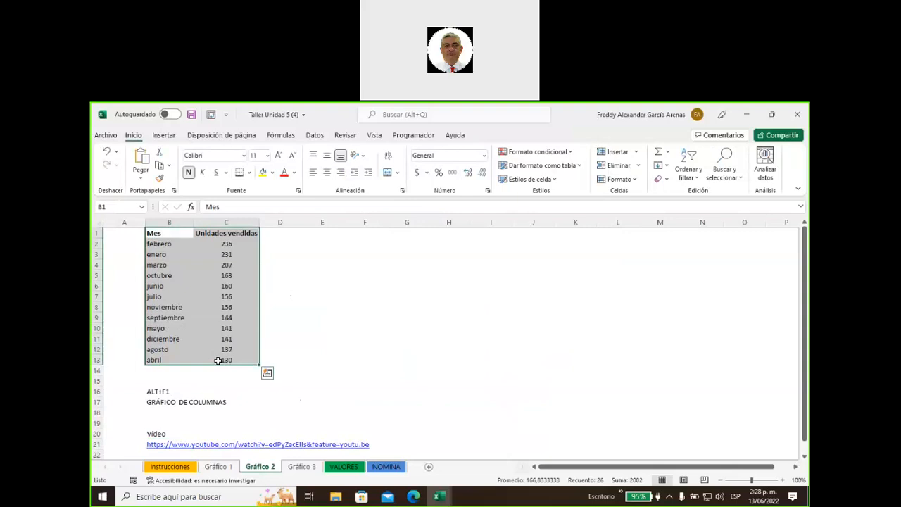
{"action": "left_click", "coordinate": [168, 134]}
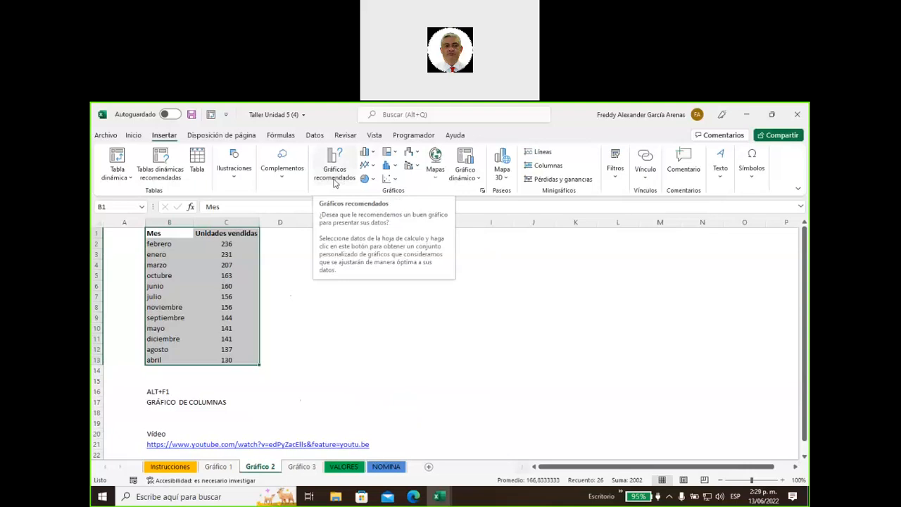
Insert the recommended Líneas chart of Unidades vendidas from Gráficos recomendados
{"action": "left_click", "coordinate": [335, 181]}
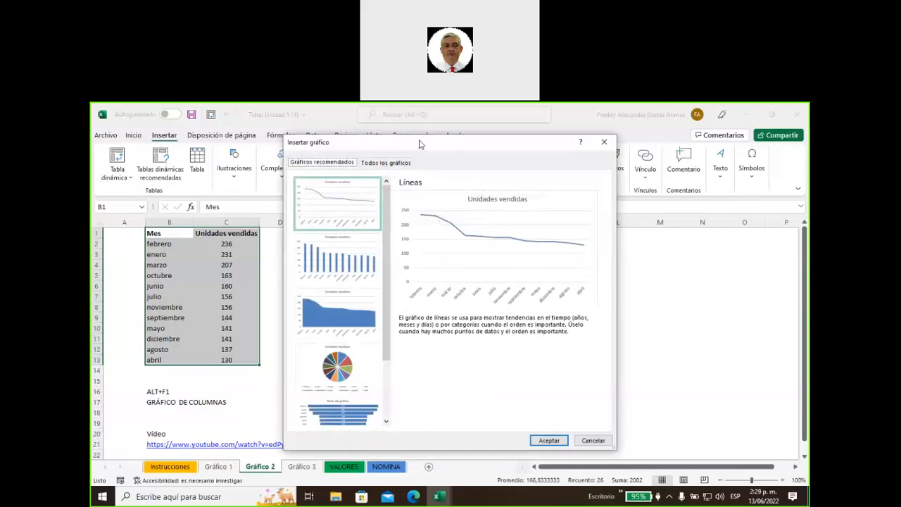
{"action": "left_click_drag", "start_coordinate": [419, 144], "coordinate": [408, 130]}
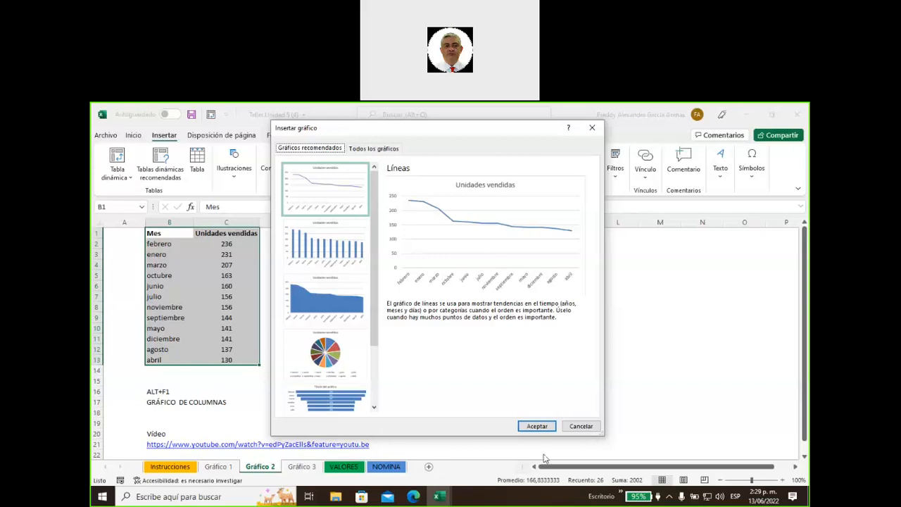
{"action": "left_click", "coordinate": [542, 428]}
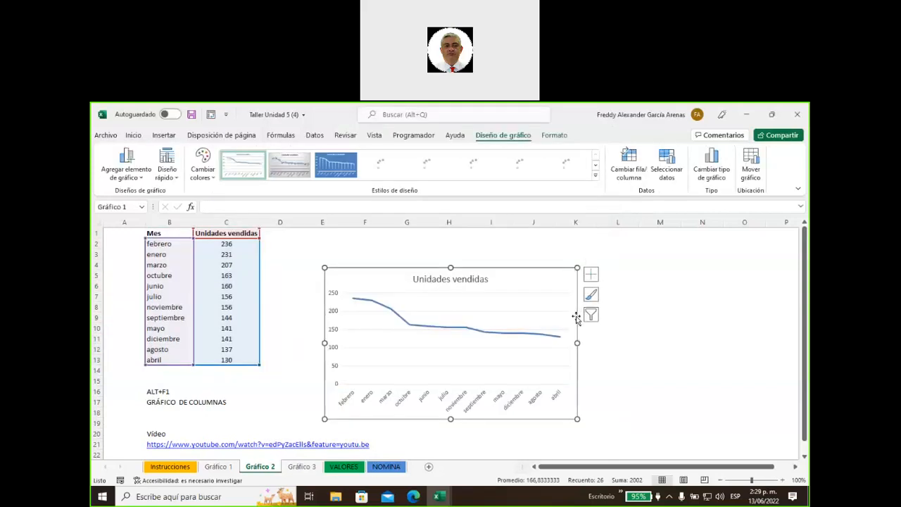
Enlarge the line chart and place it beside the table, then reselect B1:C13
{"action": "left_click_drag", "start_coordinate": [509, 282], "coordinate": [506, 251]}
{"action": "left_click_drag", "start_coordinate": [575, 388], "coordinate": [676, 402]}
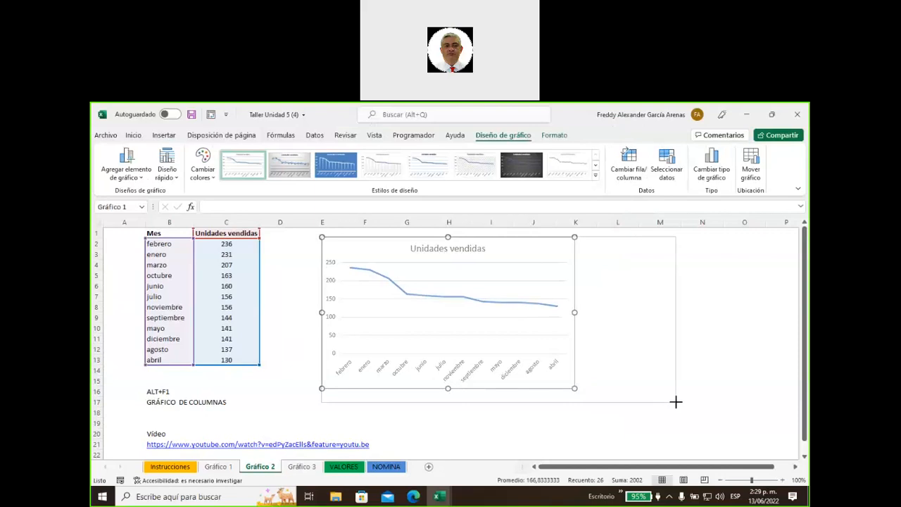
{"action": "left_click_drag", "start_coordinate": [548, 242], "coordinate": [528, 243]}
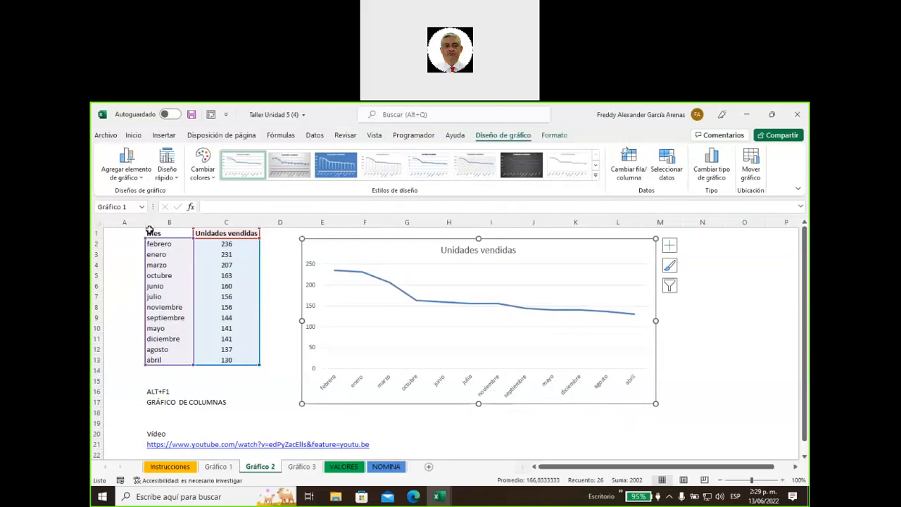
{"action": "left_click_drag", "start_coordinate": [153, 230], "coordinate": [226, 363]}
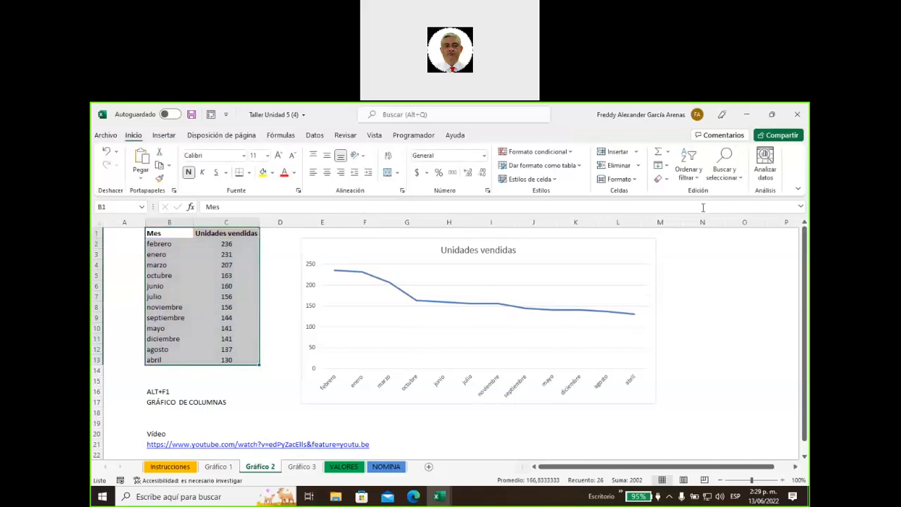
Custom-sort the table by Mes using the enero–diciembre custom list
{"action": "left_click", "coordinate": [696, 177]}
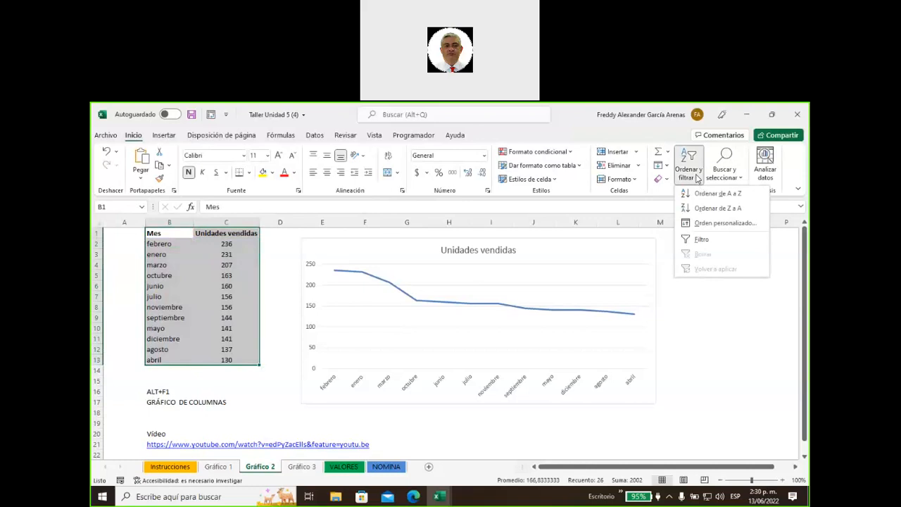
{"action": "left_click", "coordinate": [705, 227]}
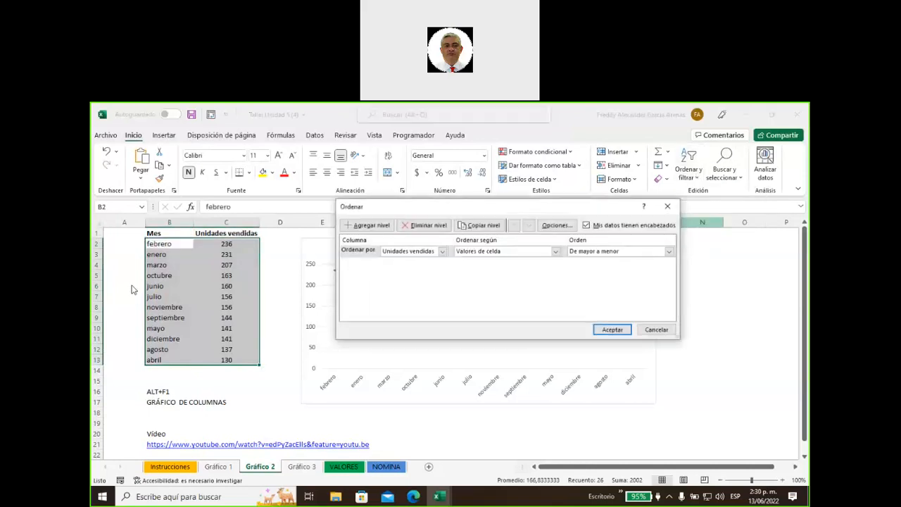
{"action": "left_click", "coordinate": [442, 252]}
{"action": "left_click", "coordinate": [398, 259]}
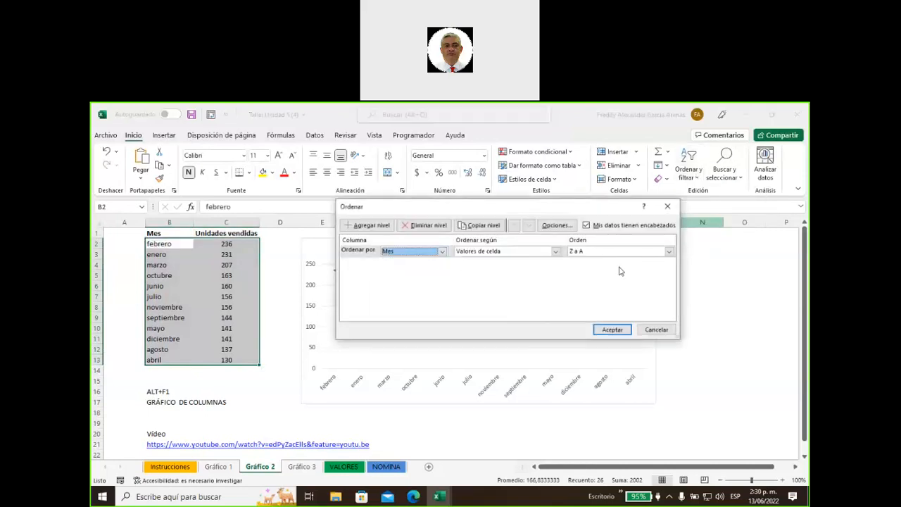
{"action": "left_click", "coordinate": [659, 252]}
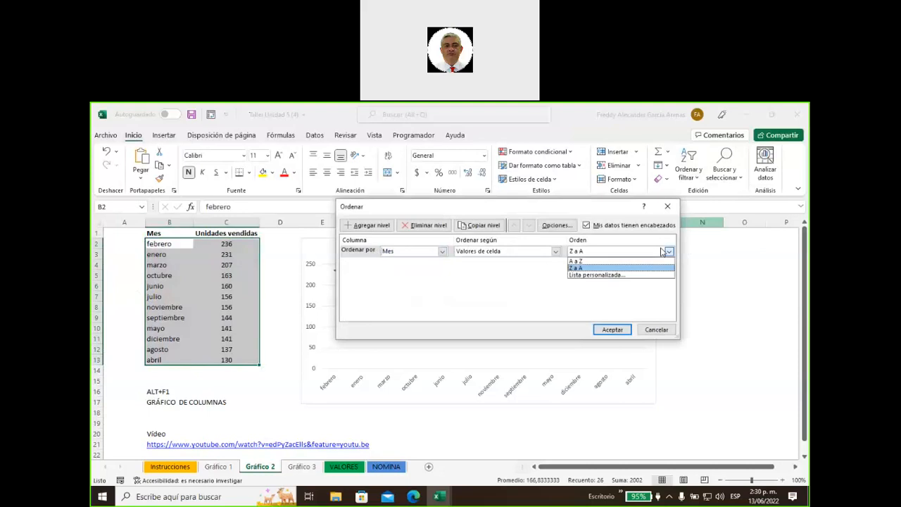
{"action": "left_click", "coordinate": [607, 276]}
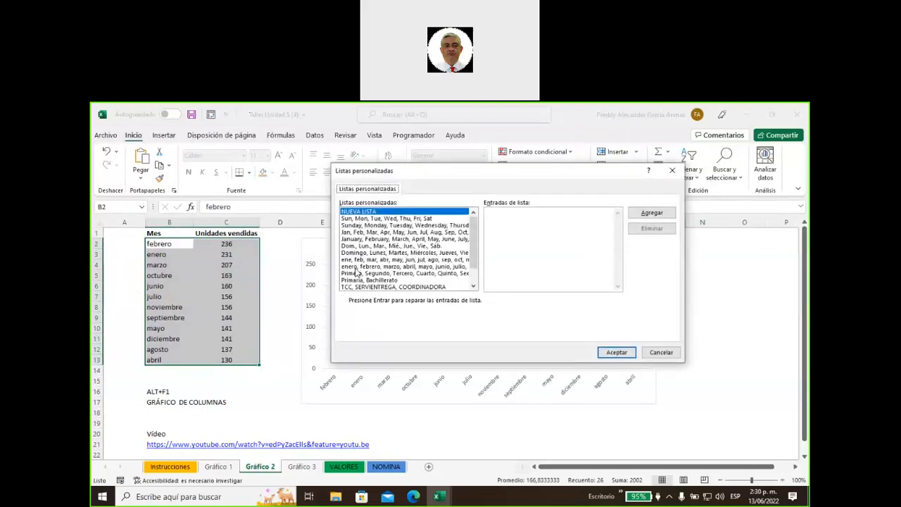
{"action": "left_click", "coordinate": [420, 267]}
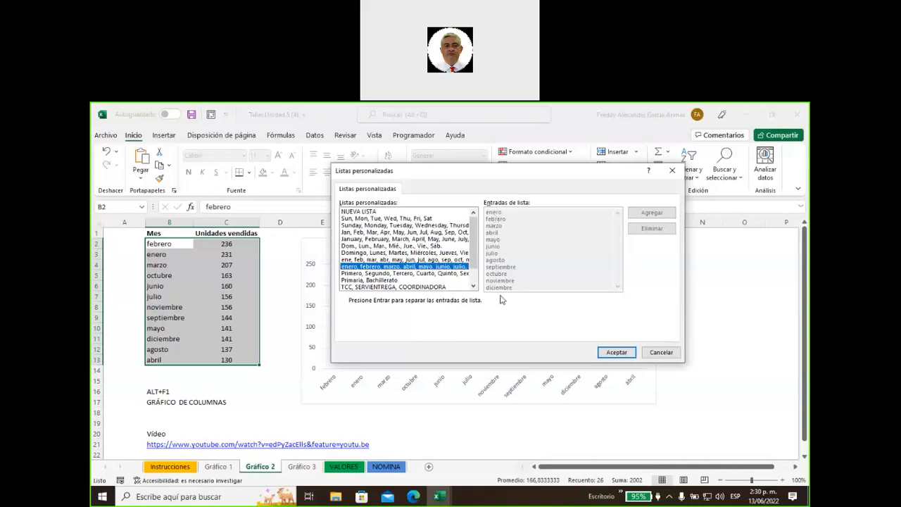
{"action": "left_click", "coordinate": [624, 352]}
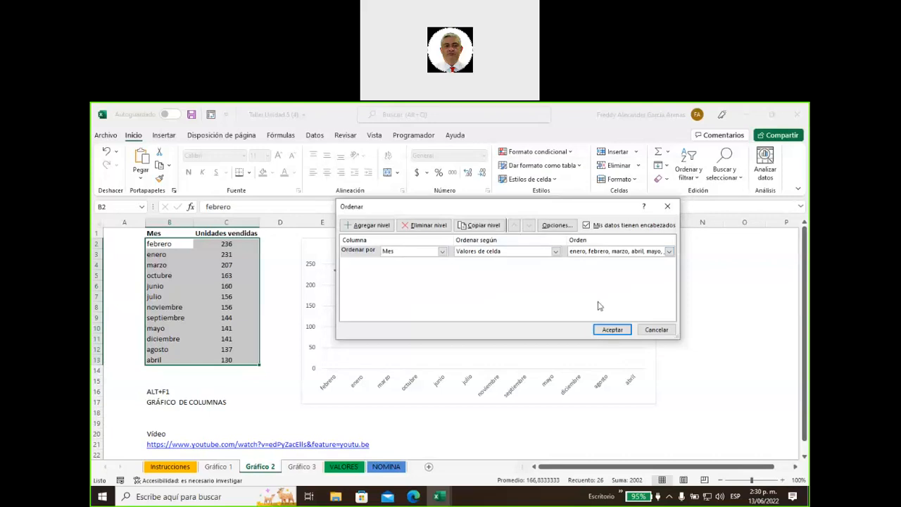
{"action": "left_click", "coordinate": [615, 334]}
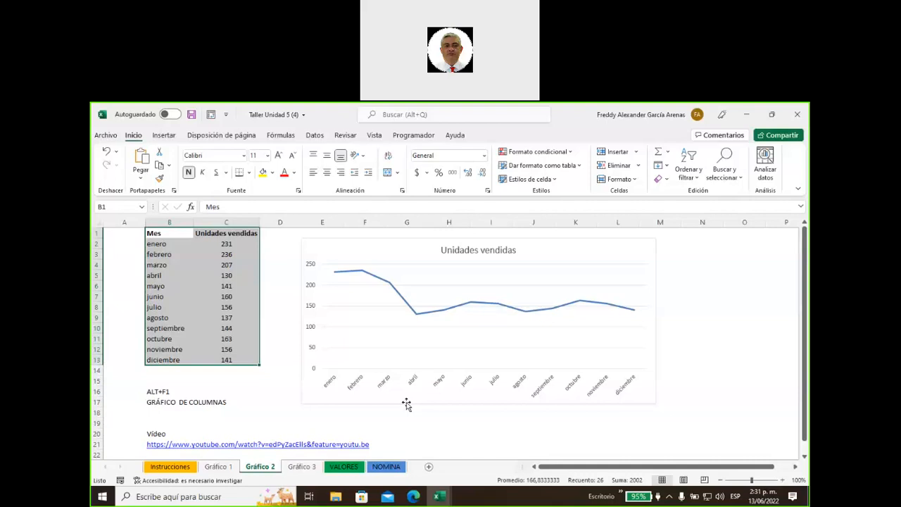
Apply chart style Estilo 13 to the Unidades vendidas line chart, then reselect B1:C13
{"action": "left_click", "coordinate": [415, 315]}
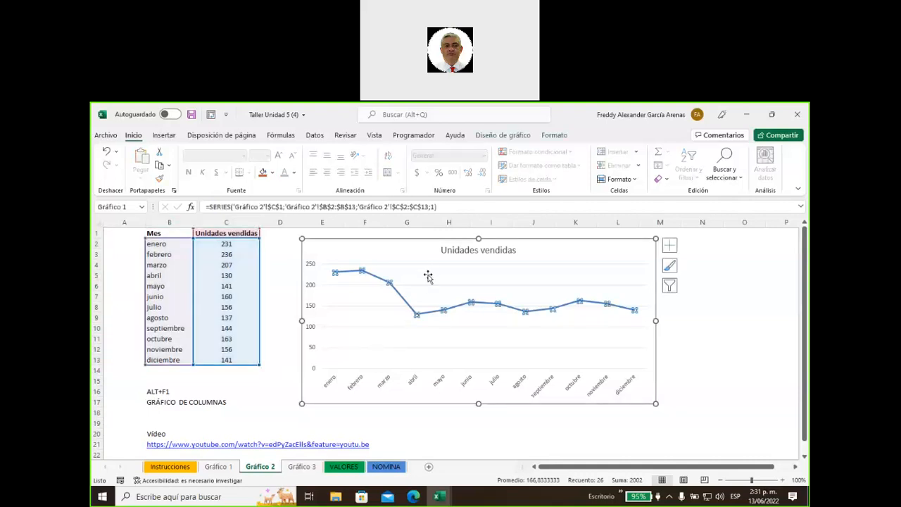
{"action": "left_click", "coordinate": [424, 283]}
{"action": "left_click", "coordinate": [645, 251]}
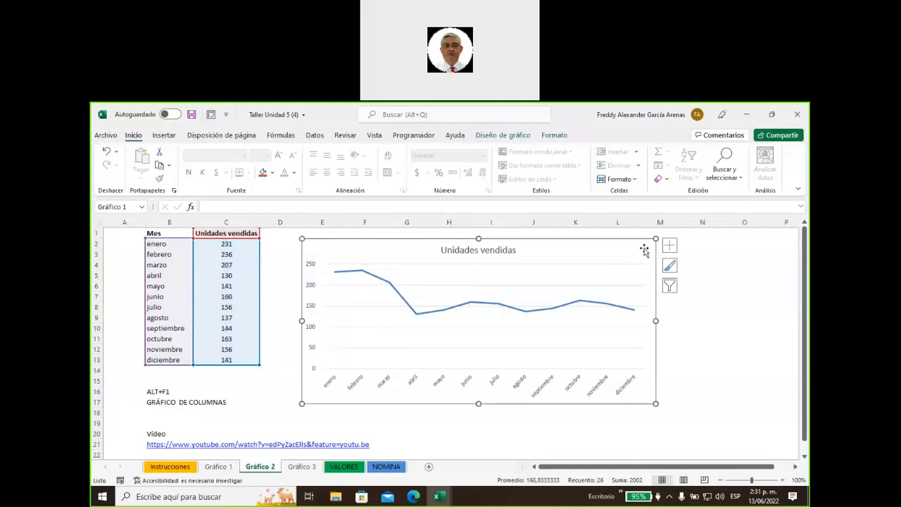
{"action": "left_click", "coordinate": [499, 136]}
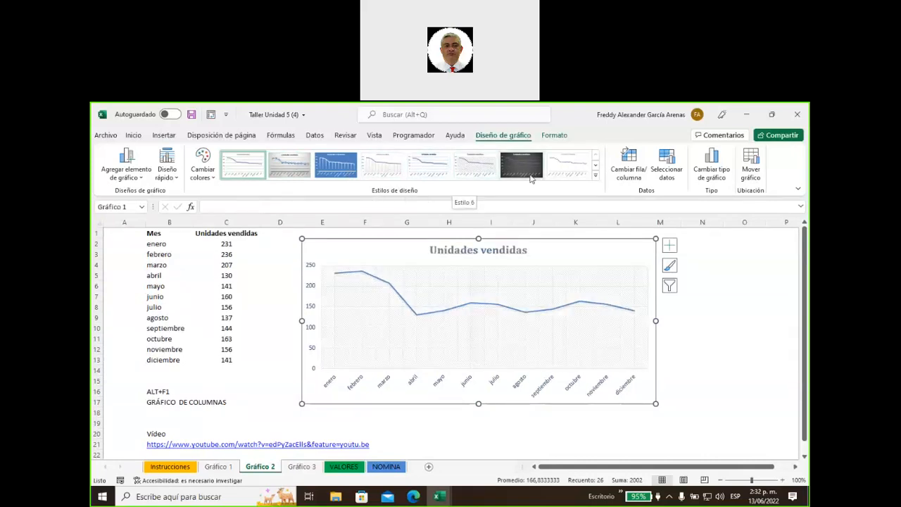
{"action": "left_click", "coordinate": [595, 175]}
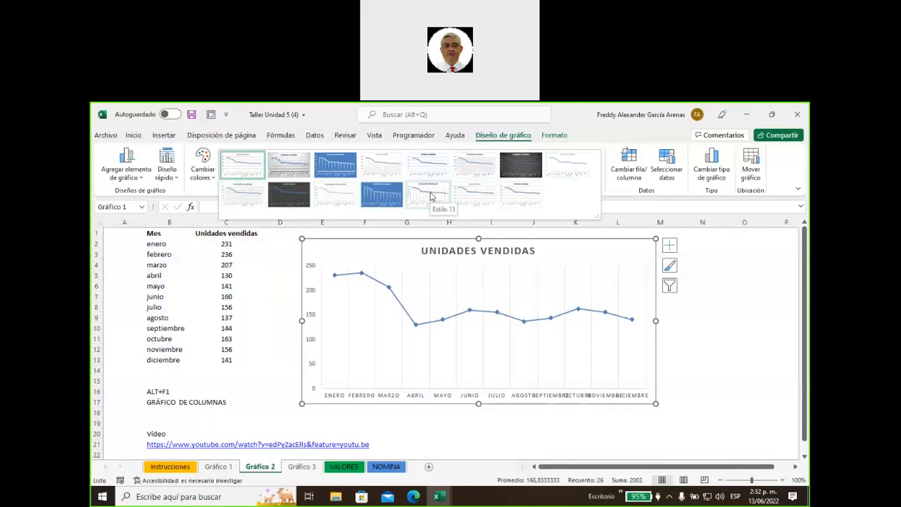
{"action": "left_click", "coordinate": [432, 195]}
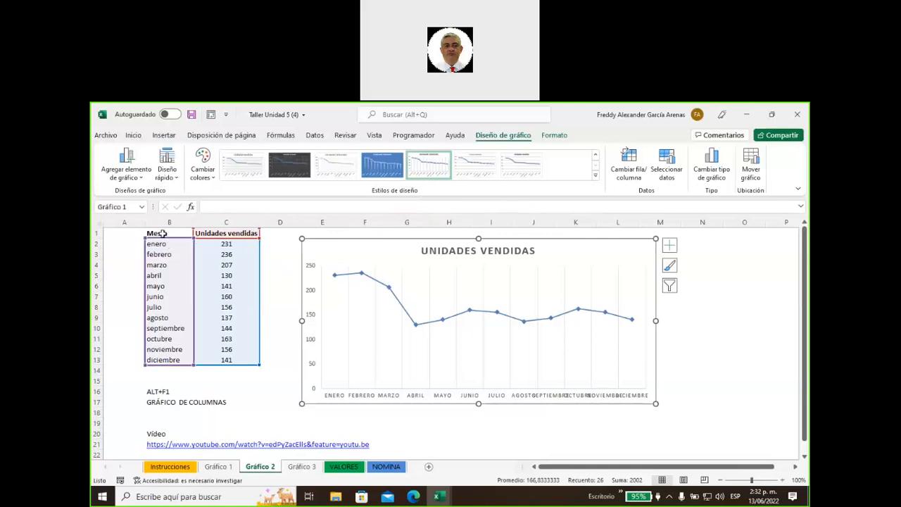
{"action": "left_click_drag", "start_coordinate": [157, 235], "coordinate": [218, 359]}
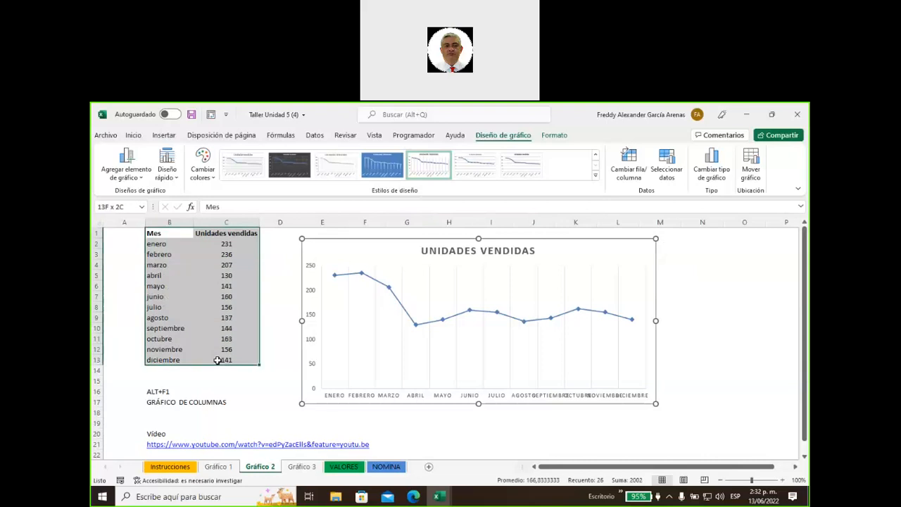
{"action": "left_click", "coordinate": [164, 135]}
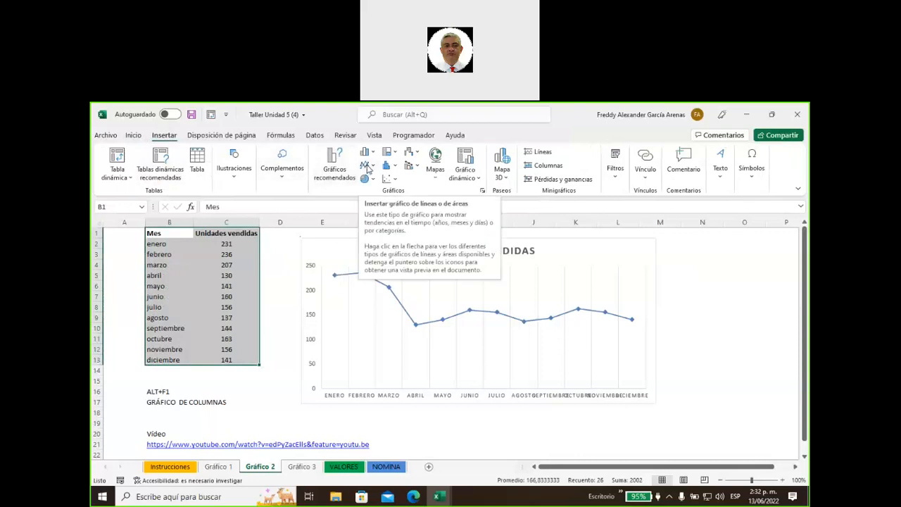
{"action": "left_click", "coordinate": [367, 166]}
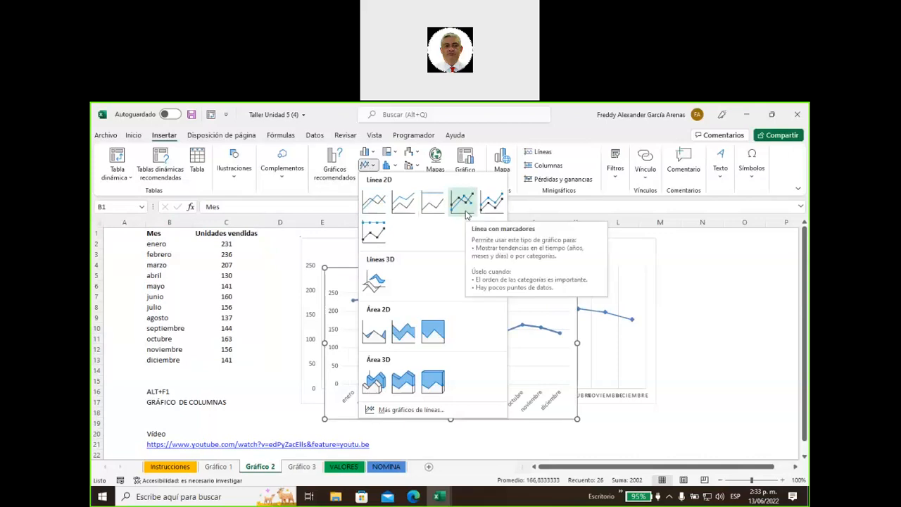
{"action": "left_click", "coordinate": [463, 202]}
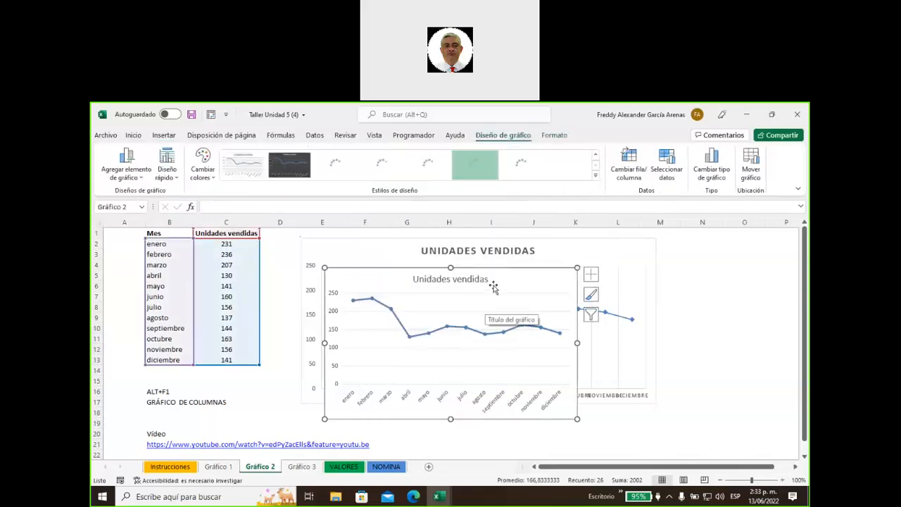
{"action": "left_click_drag", "start_coordinate": [493, 284], "coordinate": [517, 355]}
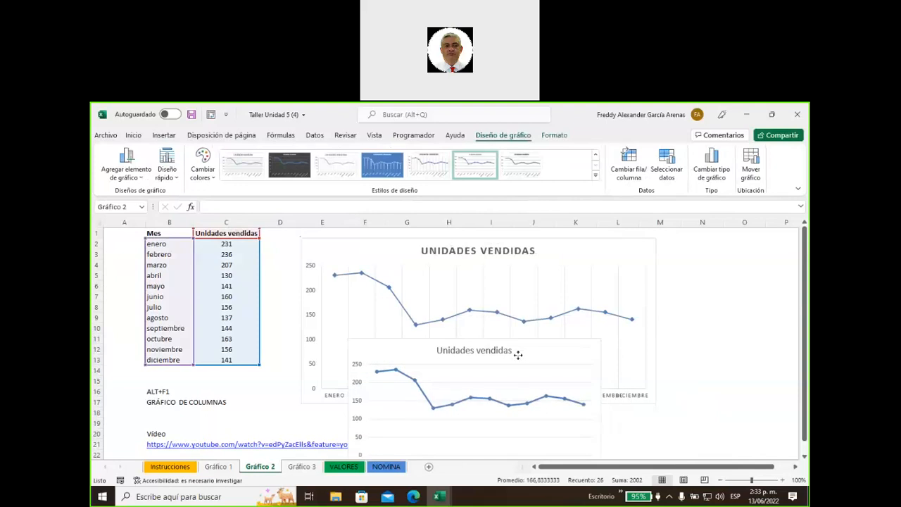
{"action": "left_click_drag", "start_coordinate": [517, 354], "coordinate": [557, 254]}
{"action": "key", "text": "Delete"}
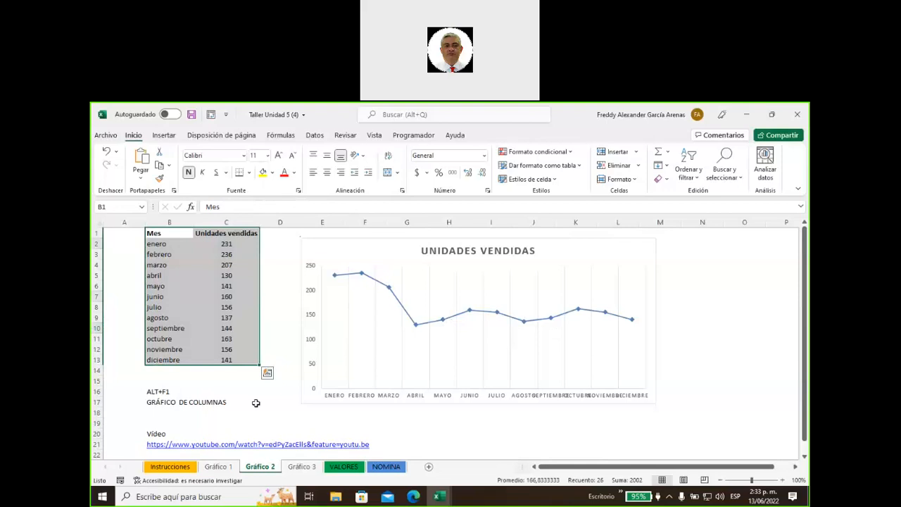
{"action": "key", "text": "alt+F1"}
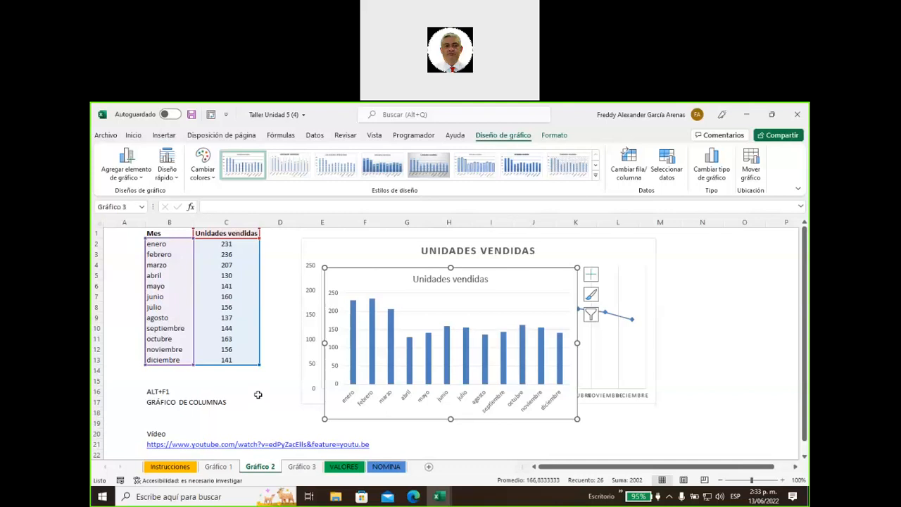
{"action": "key", "text": "Delete"}
{"action": "left_click", "coordinate": [227, 402]}
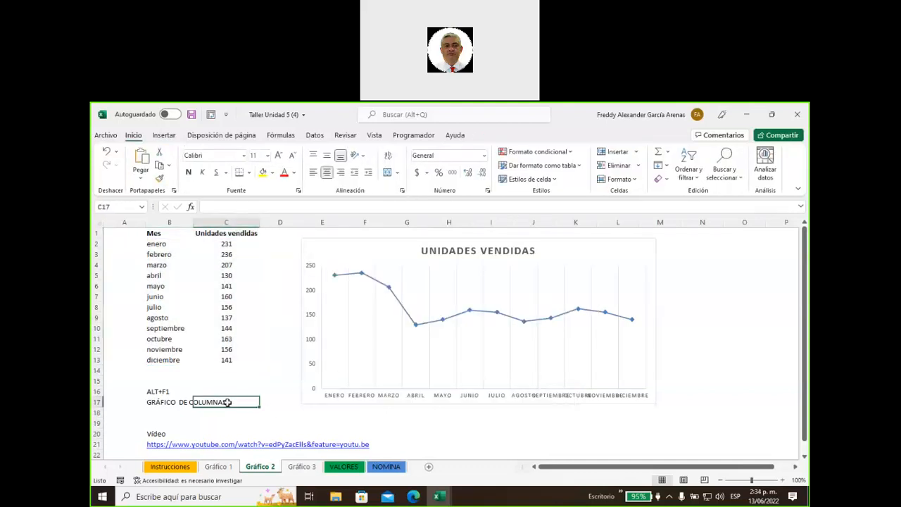
{"action": "left_click_drag", "start_coordinate": [150, 391], "coordinate": [227, 404]}
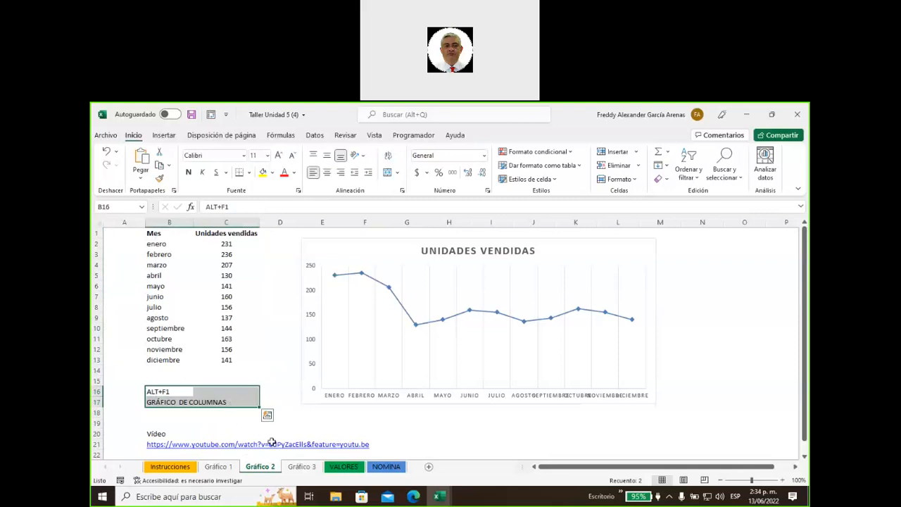
Move the line chart over the data table and stretch it wider to column K
{"action": "left_click", "coordinate": [165, 136]}
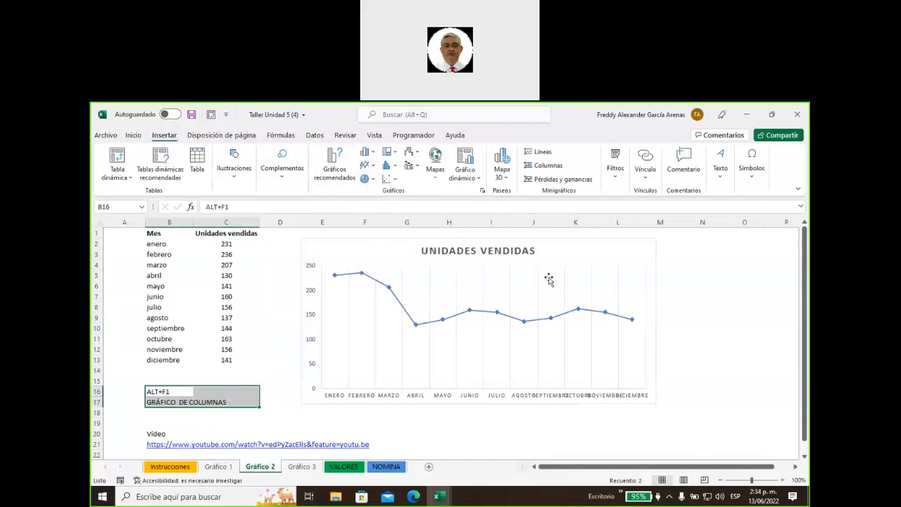
{"action": "left_click_drag", "start_coordinate": [555, 248], "coordinate": [376, 240]}
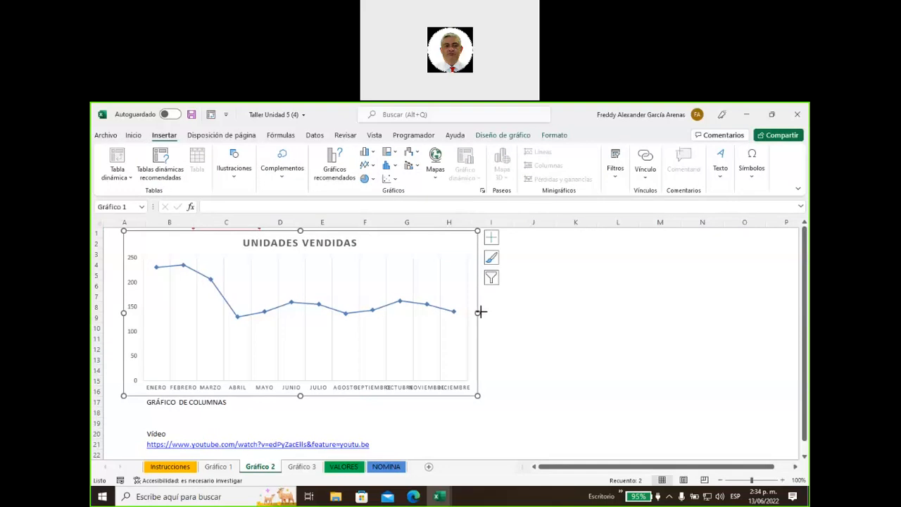
{"action": "left_click_drag", "start_coordinate": [551, 309], "coordinate": [599, 310]}
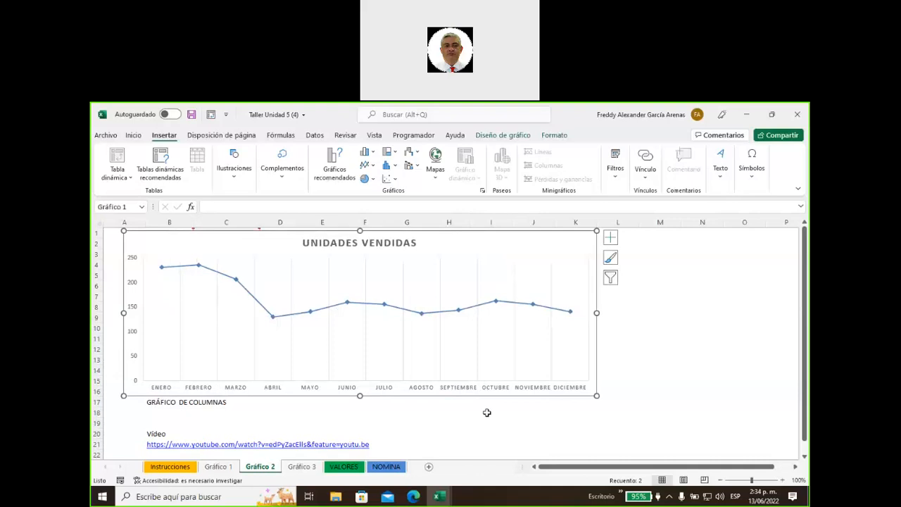
{"action": "left_click", "coordinate": [611, 239]}
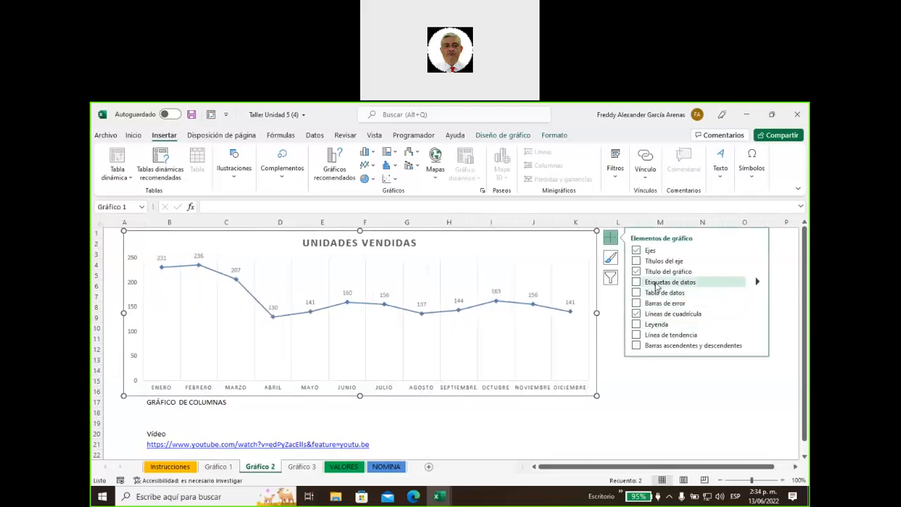
Add data labels positioned Debajo (below) each monthly point on the line
{"action": "left_click", "coordinate": [656, 284]}
{"action": "mouse_move", "coordinate": [758, 283]}
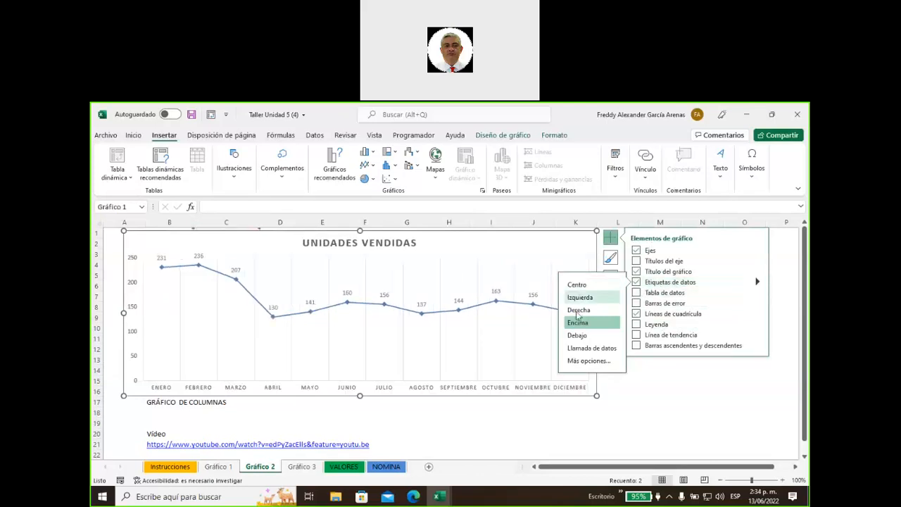
{"action": "left_click", "coordinate": [583, 337]}
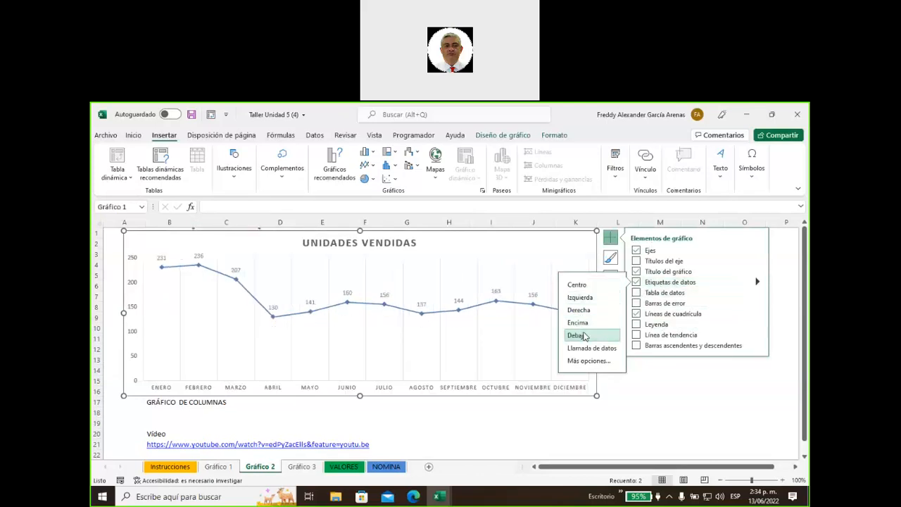
{"action": "left_click", "coordinate": [651, 416]}
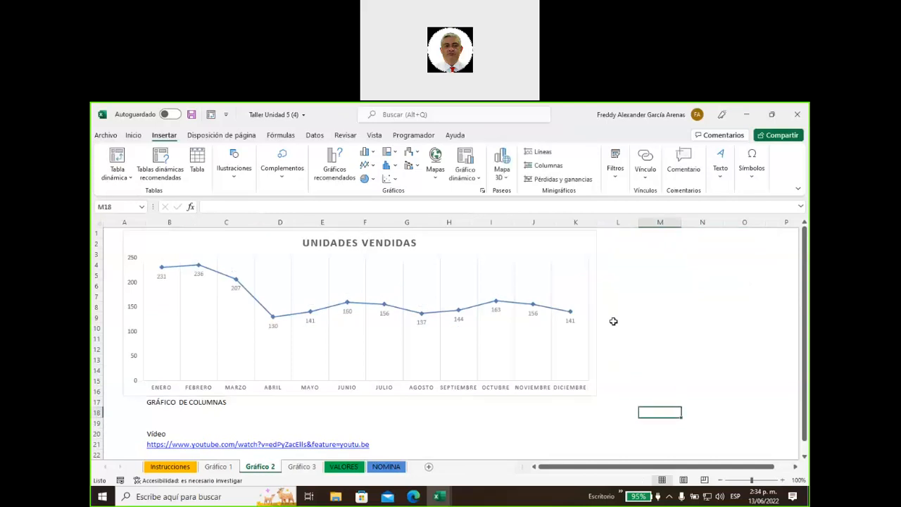
{"action": "left_click", "coordinate": [590, 242]}
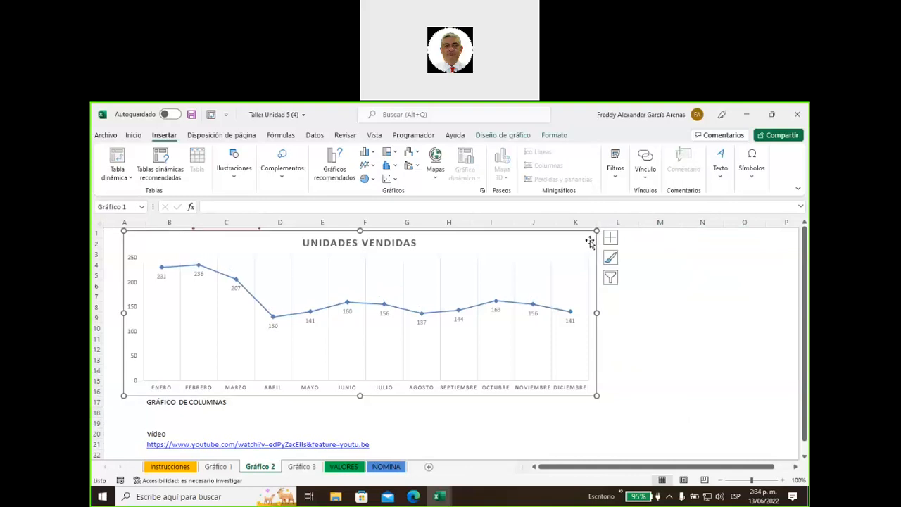
Fill the chart area with a light blue linear gradient at 90°
{"action": "right_click", "coordinate": [590, 240]}
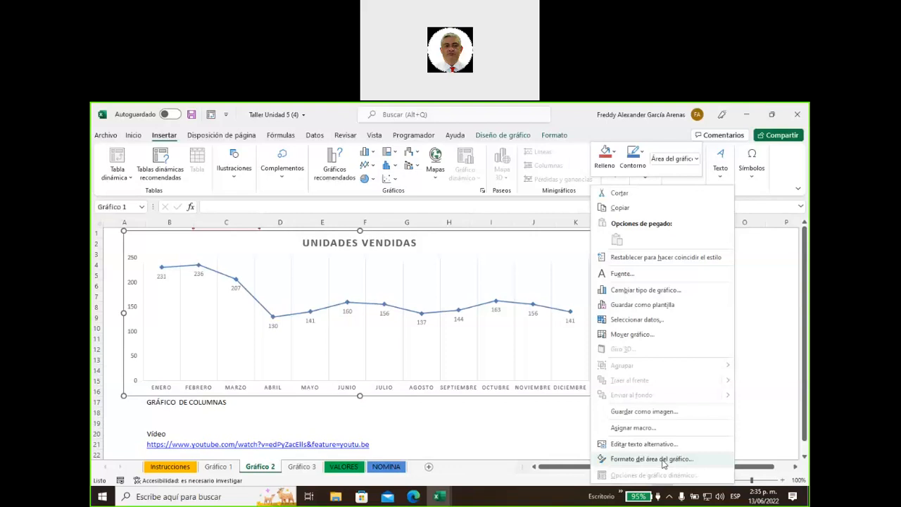
{"action": "left_click", "coordinate": [651, 459]}
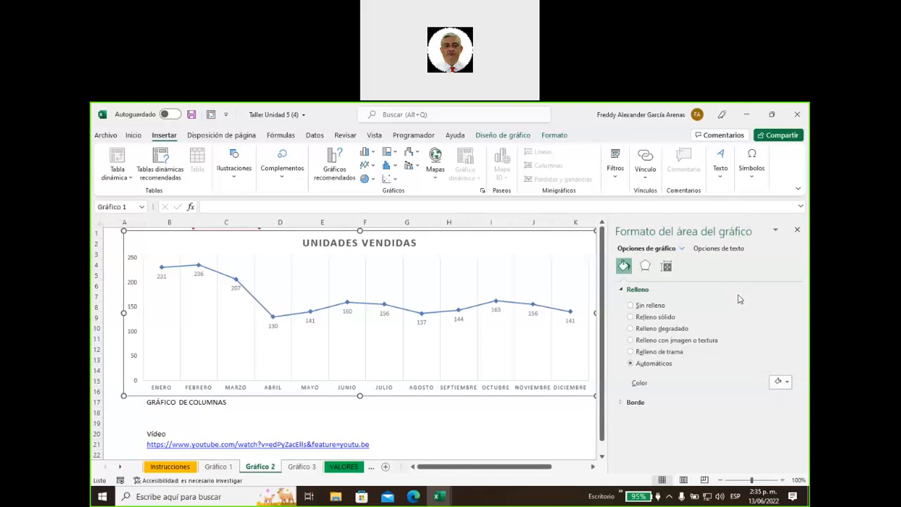
{"action": "left_click", "coordinate": [631, 328]}
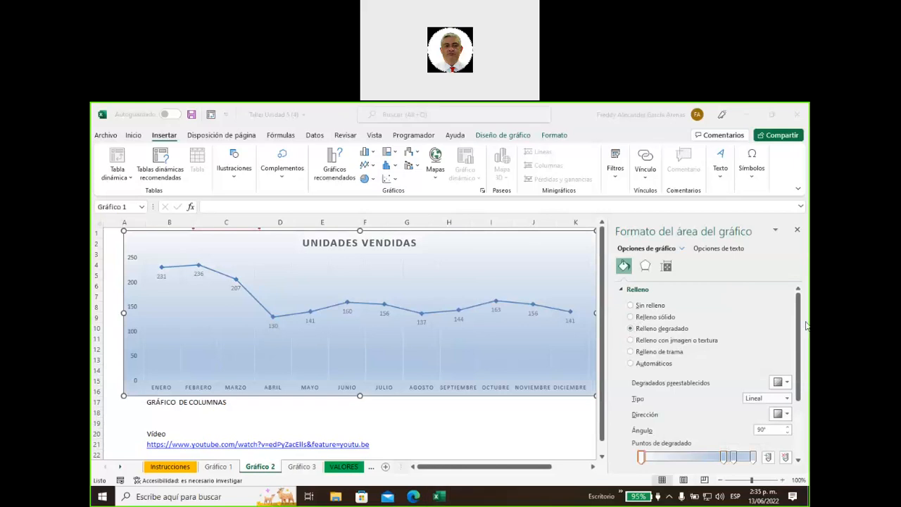
Adjust the background gradient stops, then select the UNIDADES VENDIDAS chart title for formatting
{"action": "left_click", "coordinate": [800, 350]}
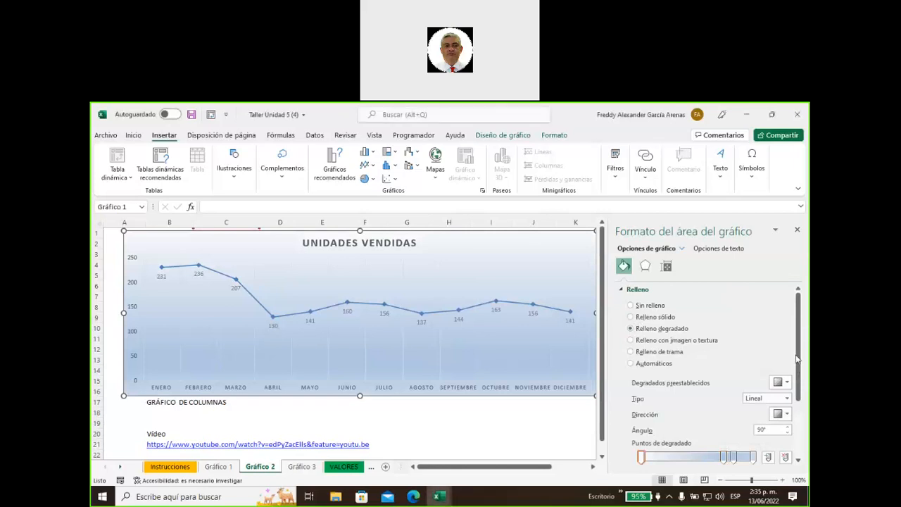
{"action": "scroll", "coordinate": [775, 381], "scroll_direction": "down", "scroll_amount": 3}
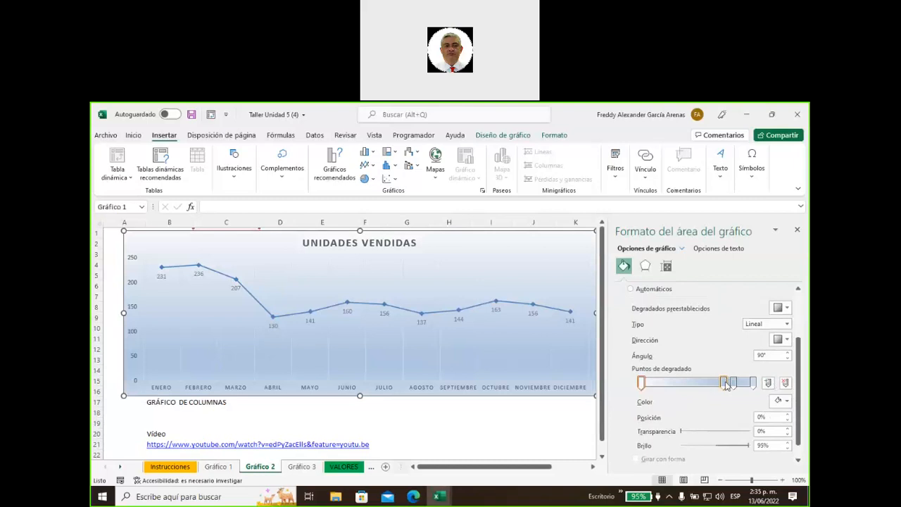
{"action": "left_click_drag", "start_coordinate": [723, 385], "coordinate": [661, 386]}
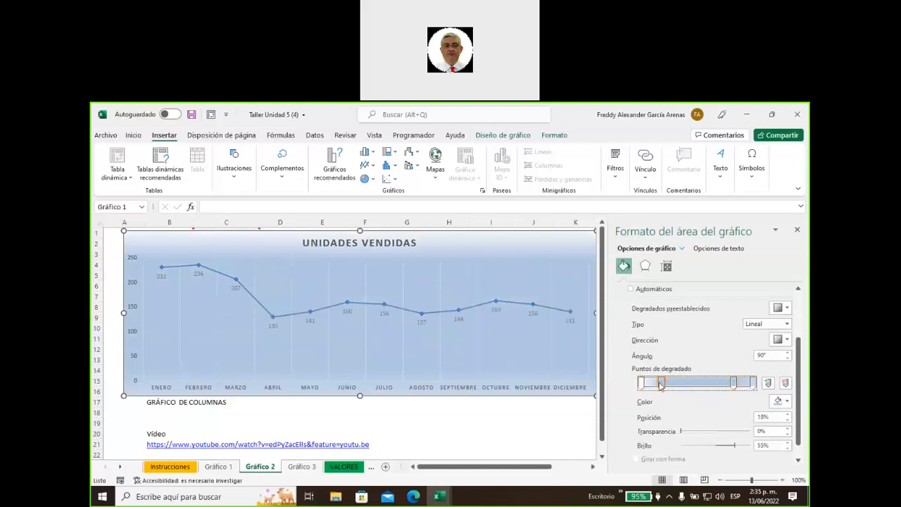
{"action": "left_click_drag", "start_coordinate": [662, 384], "coordinate": [639, 384]}
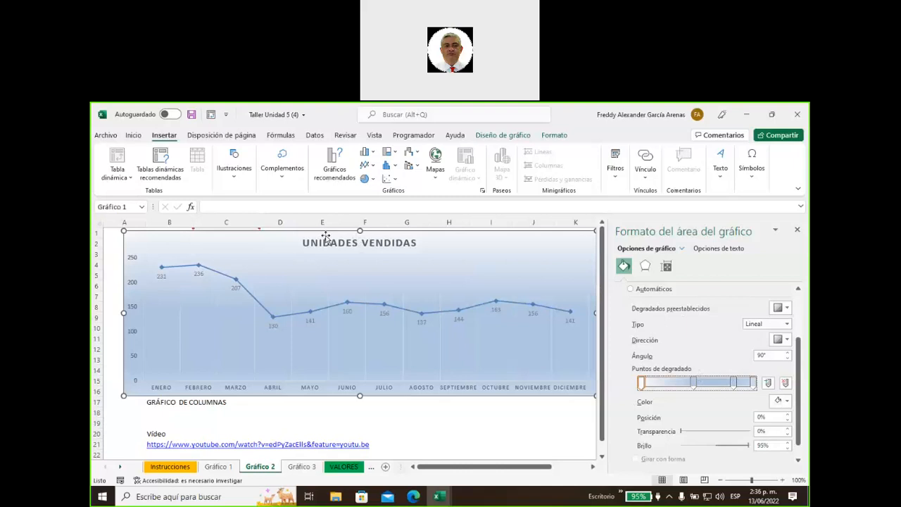
{"action": "left_click", "coordinate": [414, 247]}
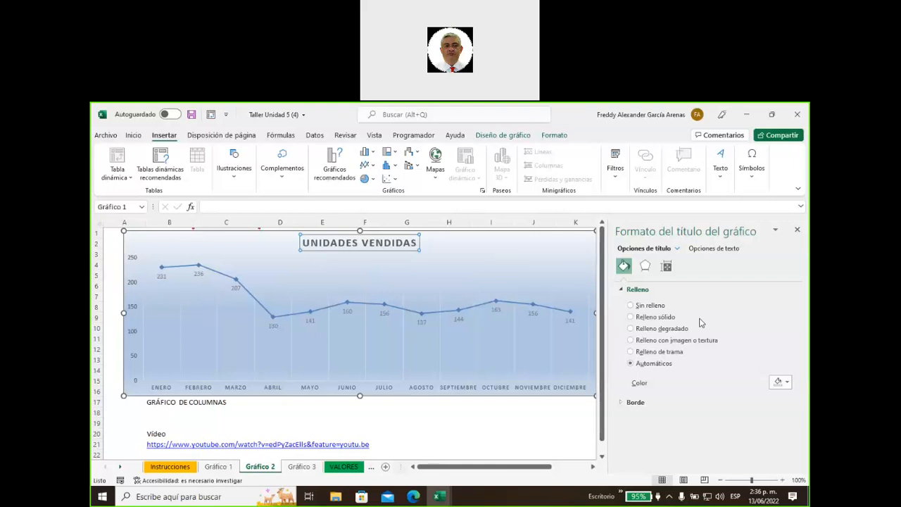
Set the chart title to Sin relleno and check its shadow and reflection text effects
{"action": "left_click", "coordinate": [630, 306]}
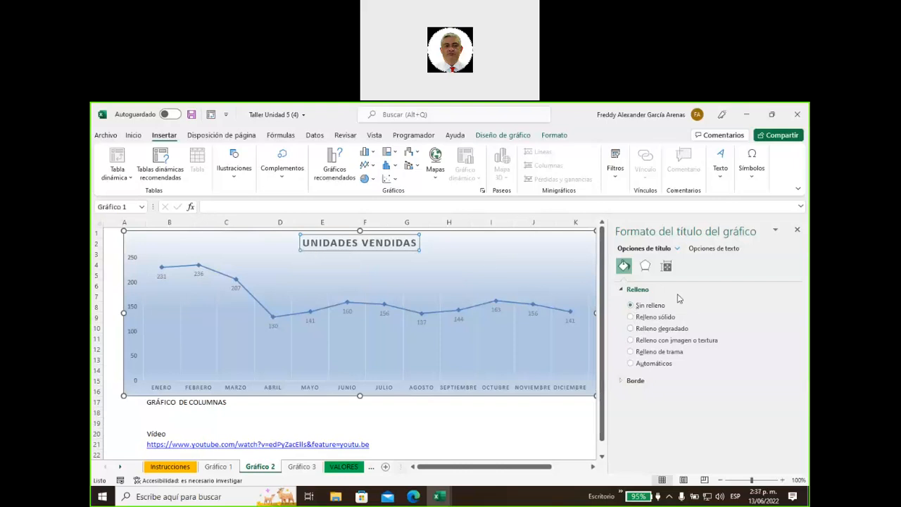
{"action": "left_click", "coordinate": [707, 251]}
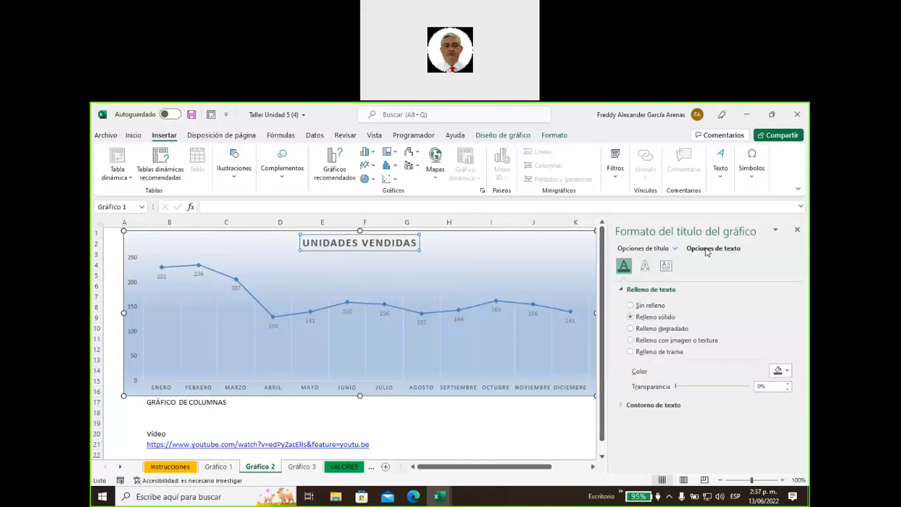
{"action": "left_click", "coordinate": [645, 266]}
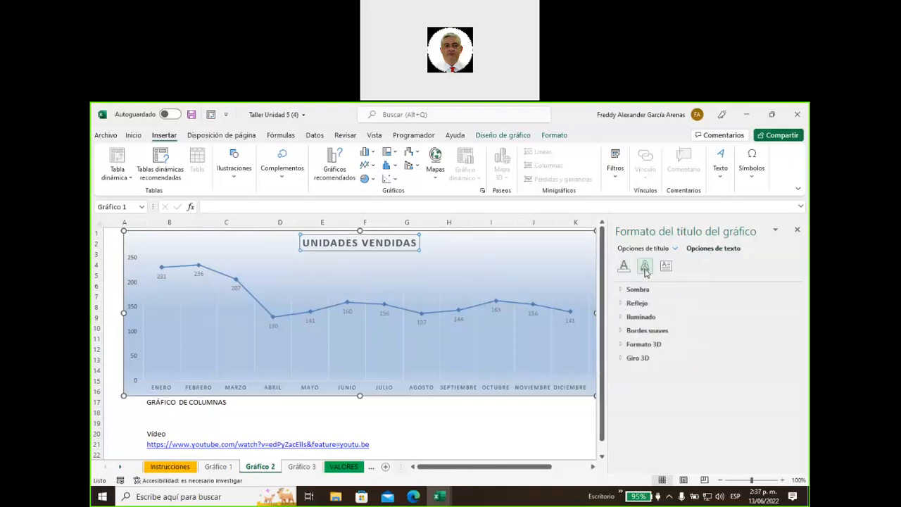
{"action": "left_click", "coordinate": [634, 290]}
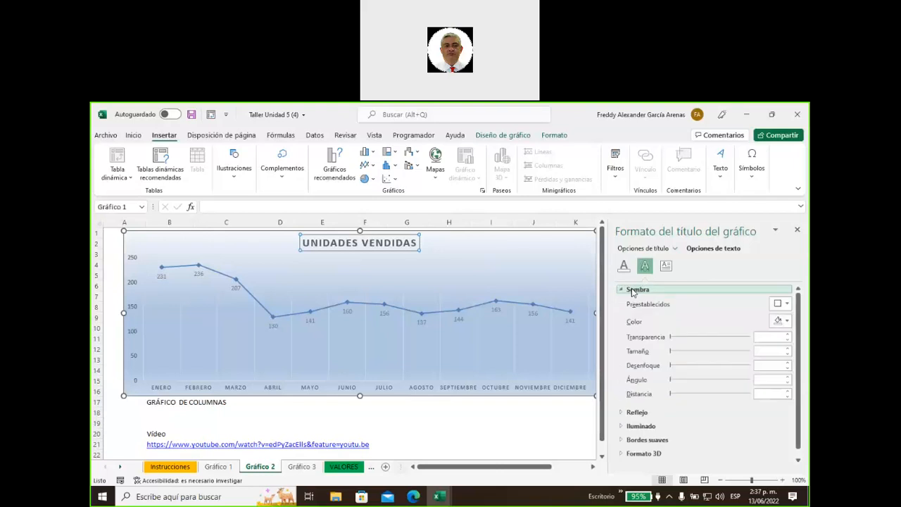
{"action": "left_click", "coordinate": [633, 291]}
{"action": "left_click", "coordinate": [634, 291]}
{"action": "left_click", "coordinate": [634, 291]}
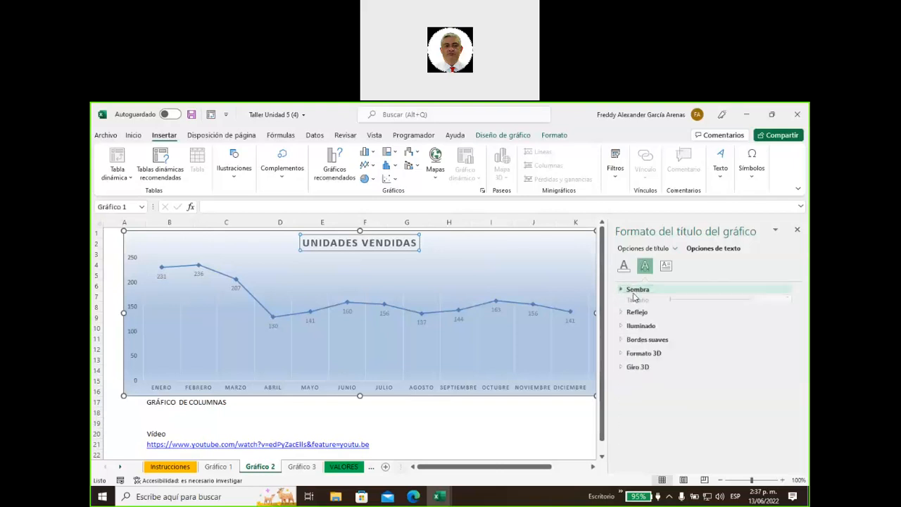
{"action": "left_click", "coordinate": [636, 305]}
{"action": "left_click", "coordinate": [636, 304]}
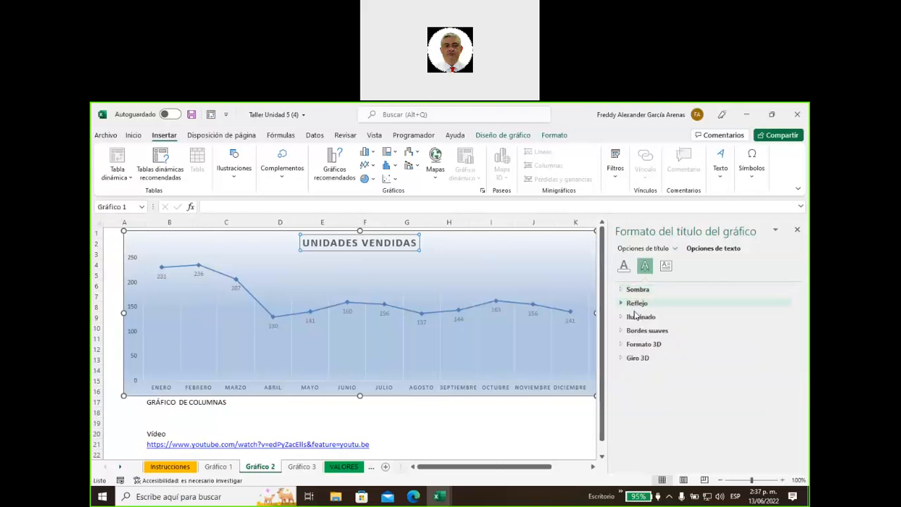
Review the title's glow, soft edges, 3D format and 3D rotation settings
{"action": "left_click", "coordinate": [637, 319]}
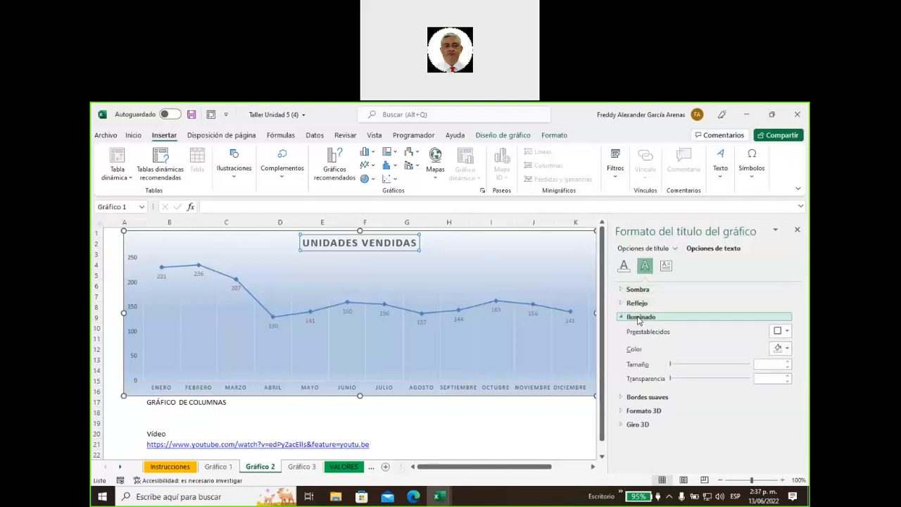
{"action": "left_click", "coordinate": [639, 319]}
{"action": "left_click", "coordinate": [639, 332]}
{"action": "left_click", "coordinate": [639, 332]}
{"action": "left_click", "coordinate": [640, 345]}
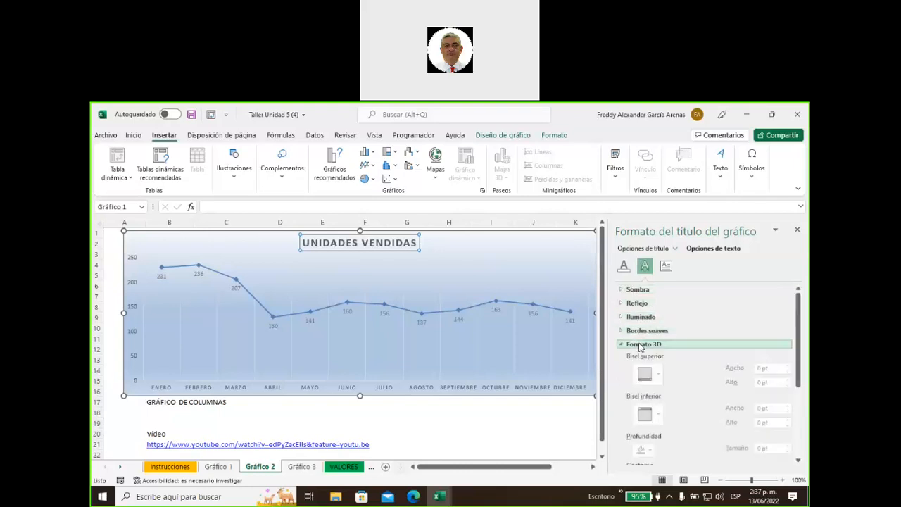
{"action": "scroll", "coordinate": [670, 359], "scroll_direction": "down", "scroll_amount": 1}
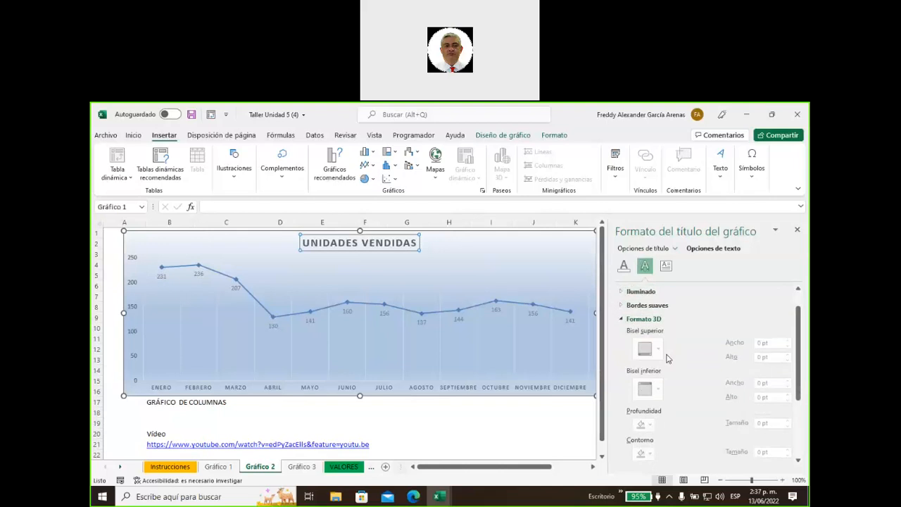
{"action": "left_click", "coordinate": [638, 319]}
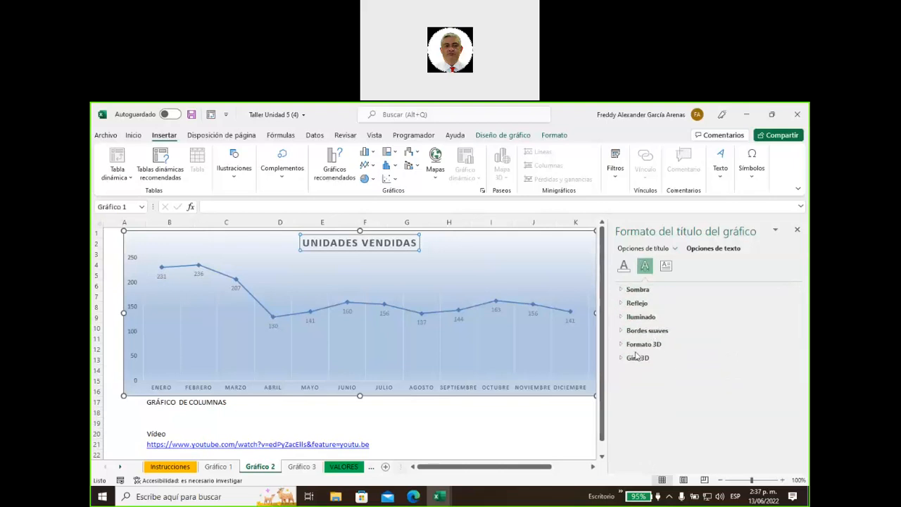
{"action": "left_click", "coordinate": [637, 358]}
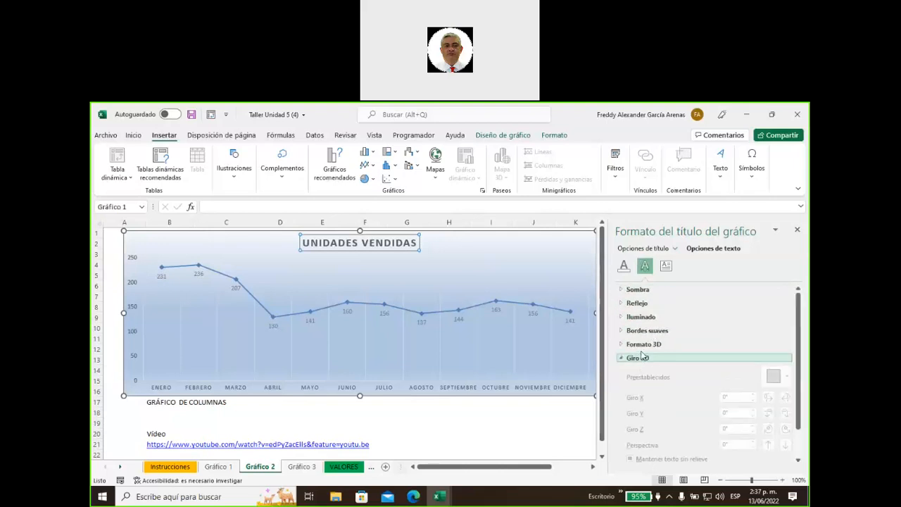
{"action": "left_click", "coordinate": [639, 344]}
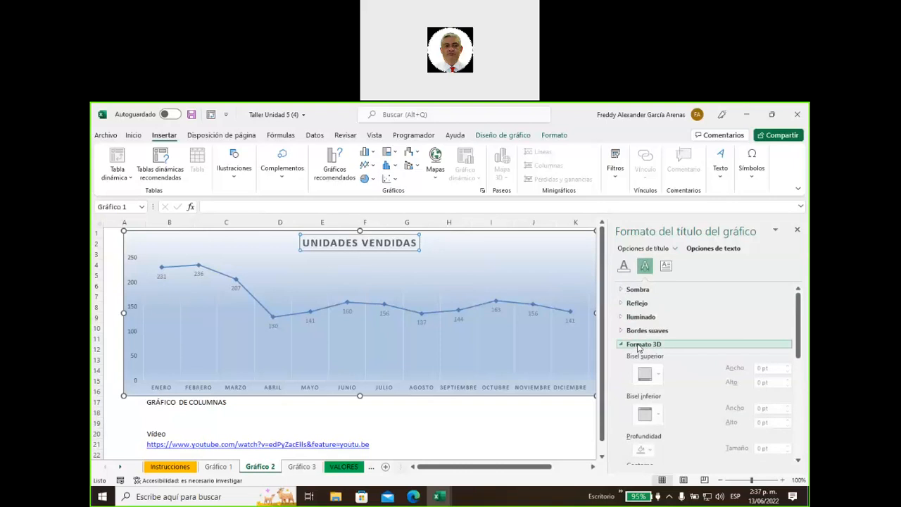
{"action": "left_click", "coordinate": [639, 345]}
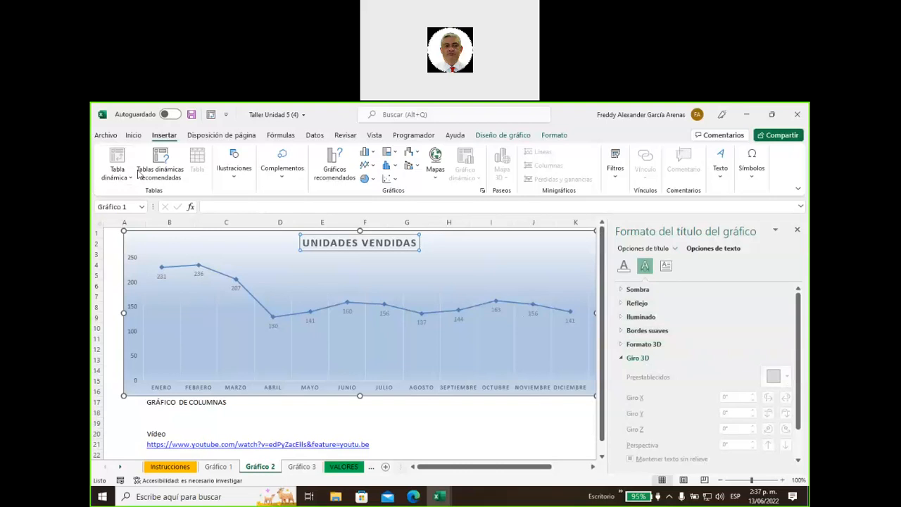
Give the chart title text a darker font colour from the Inicio tab
{"action": "left_click", "coordinate": [133, 136]}
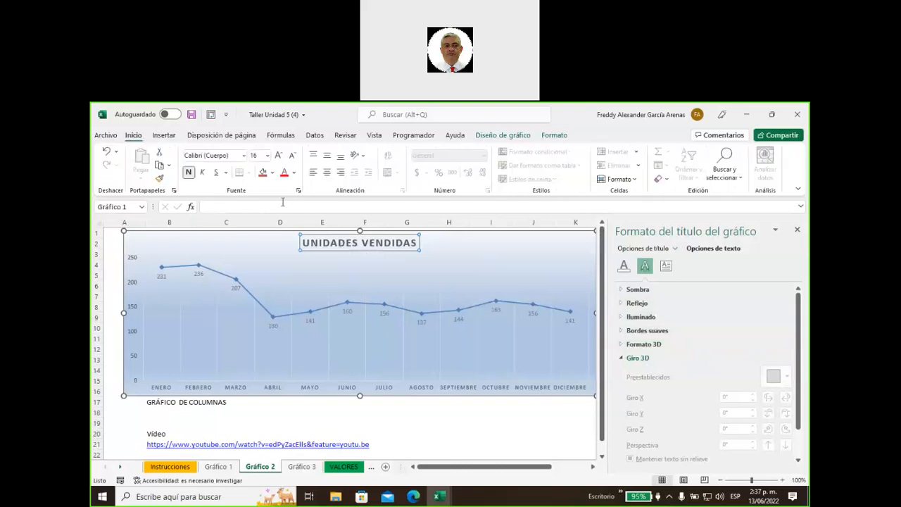
{"action": "left_click", "coordinate": [293, 173]}
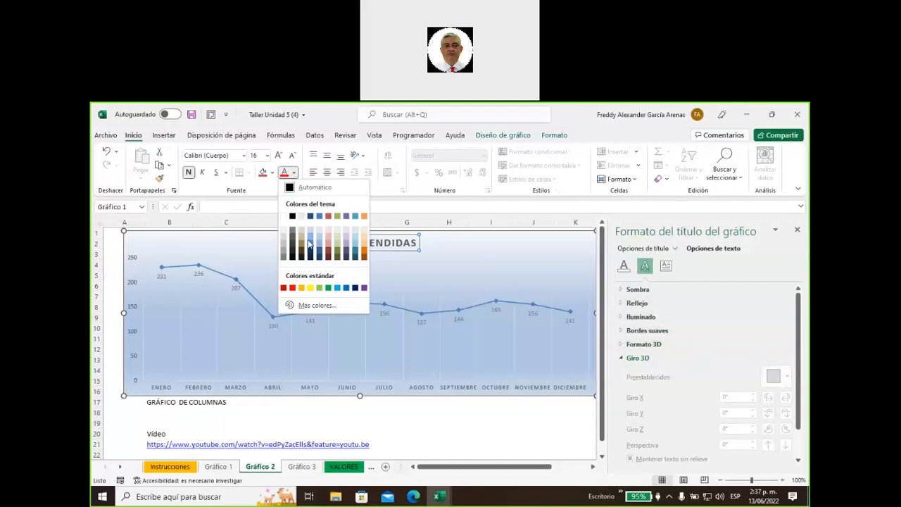
{"action": "left_click", "coordinate": [318, 255]}
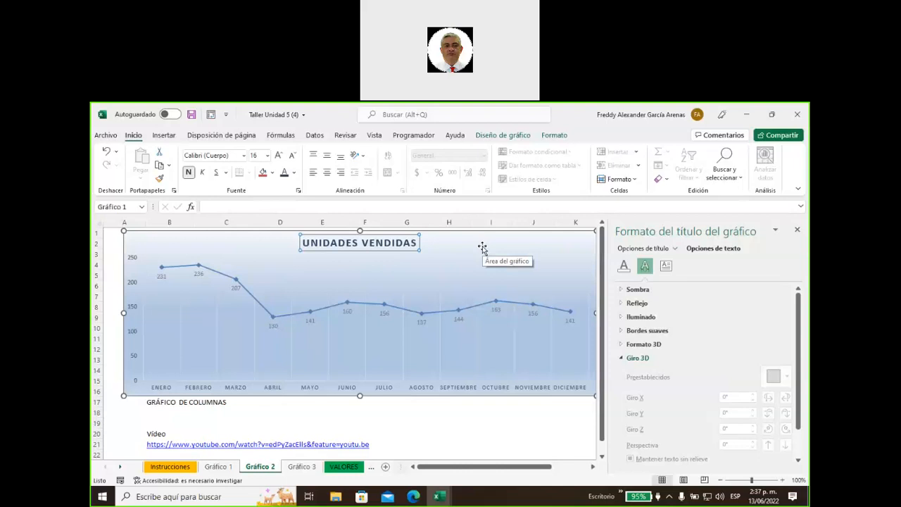
Apply the first Bisel style from Efectos de forma to the UNIDADES VENDIDAS title
{"action": "left_click", "coordinate": [498, 140]}
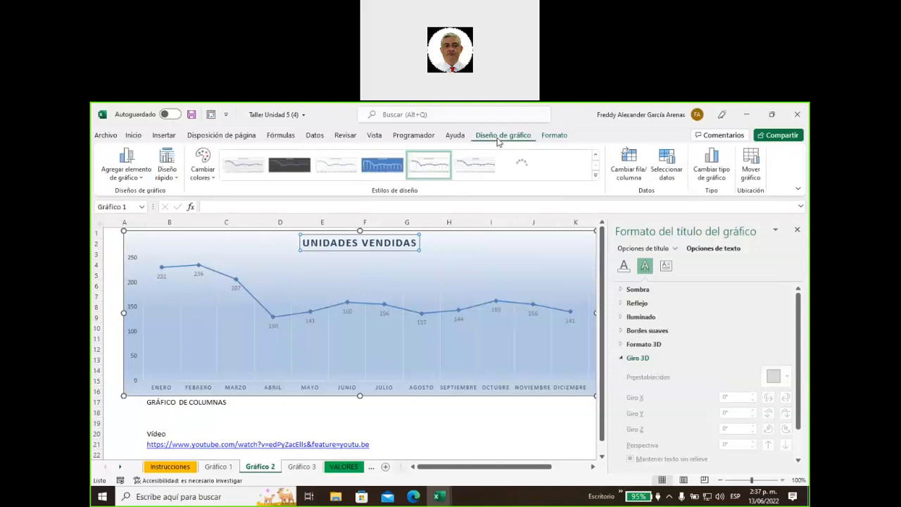
{"action": "left_click", "coordinate": [557, 140]}
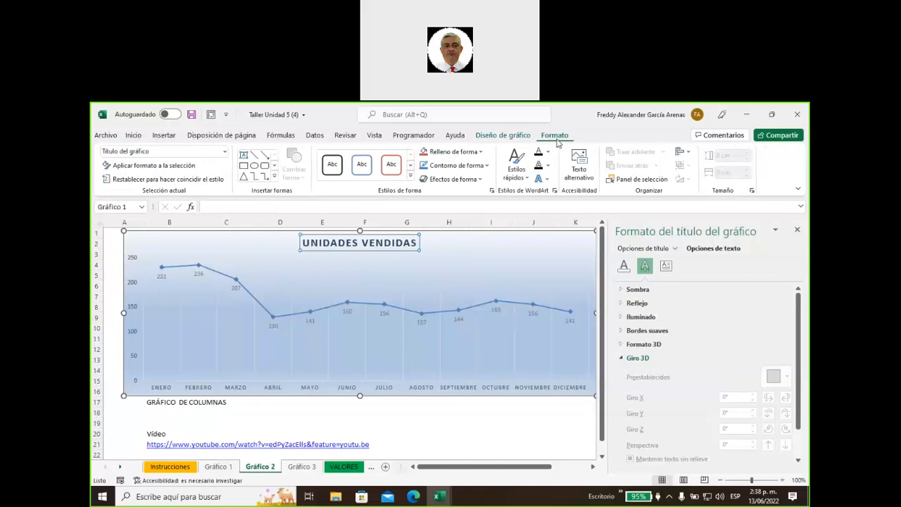
{"action": "left_click", "coordinate": [481, 181]}
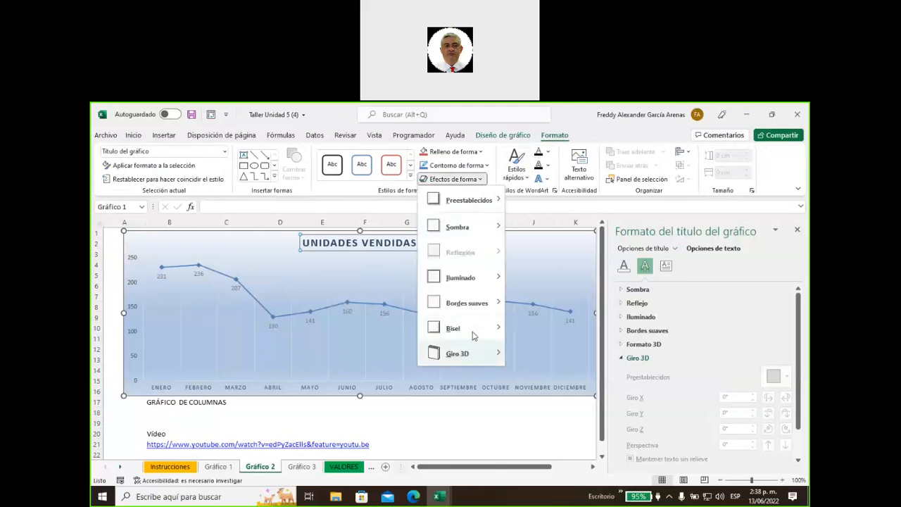
{"action": "mouse_move", "coordinate": [475, 334]}
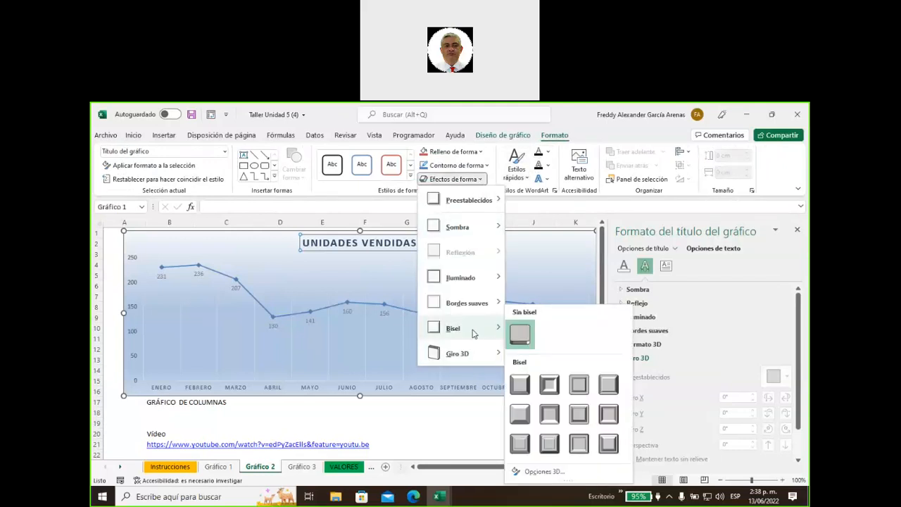
{"action": "left_click", "coordinate": [524, 416]}
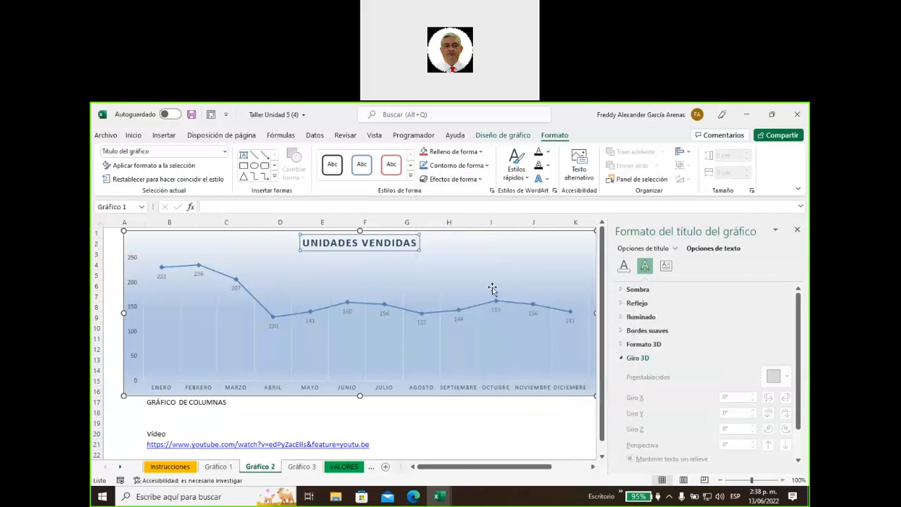
{"action": "left_click", "coordinate": [431, 268]}
{"action": "left_click", "coordinate": [392, 244]}
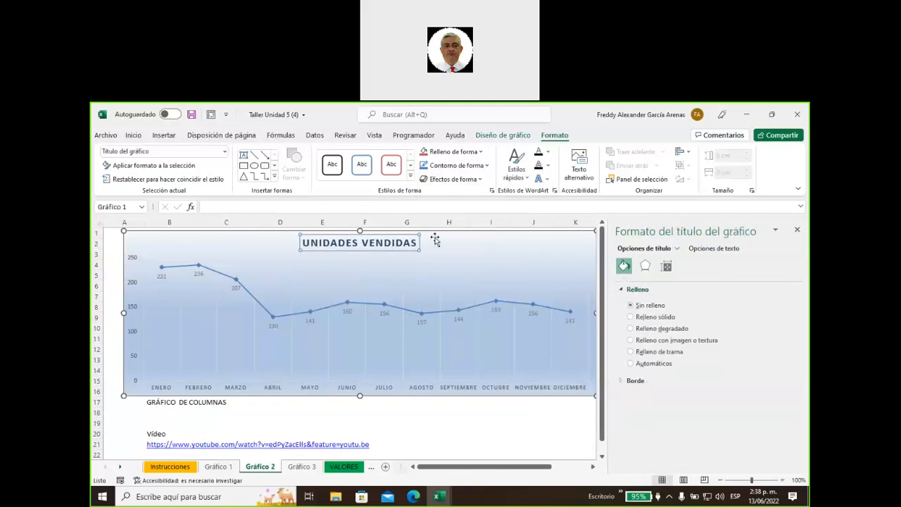
{"action": "left_click", "coordinate": [481, 180]}
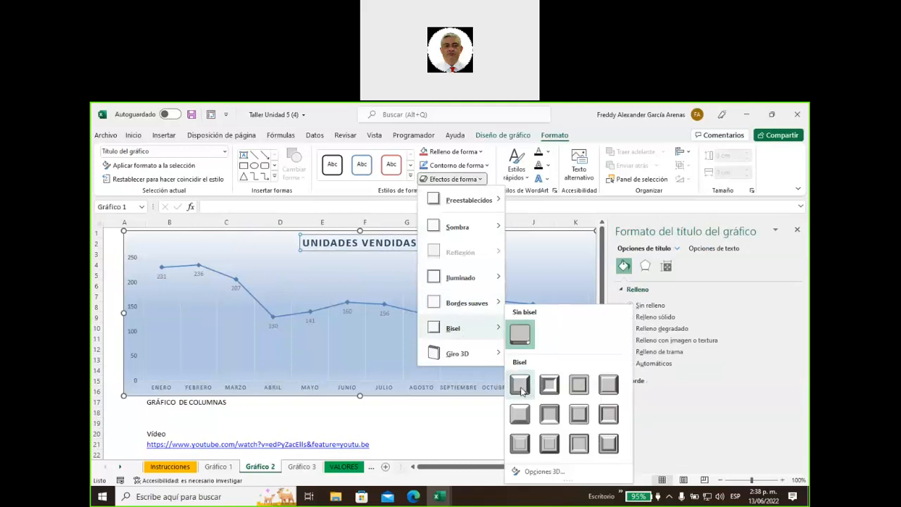
{"action": "left_click", "coordinate": [520, 385]}
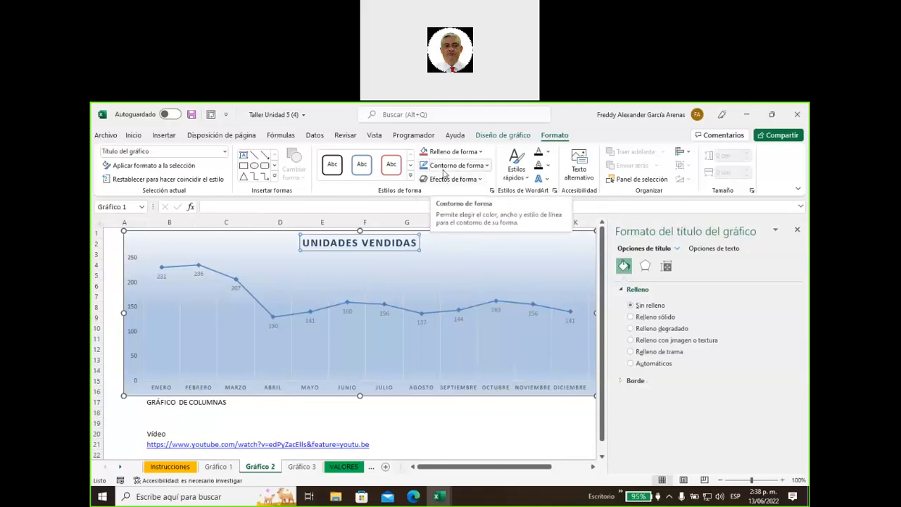
Give the horizontal axis month labels a grey text outline
{"action": "left_click", "coordinate": [162, 390]}
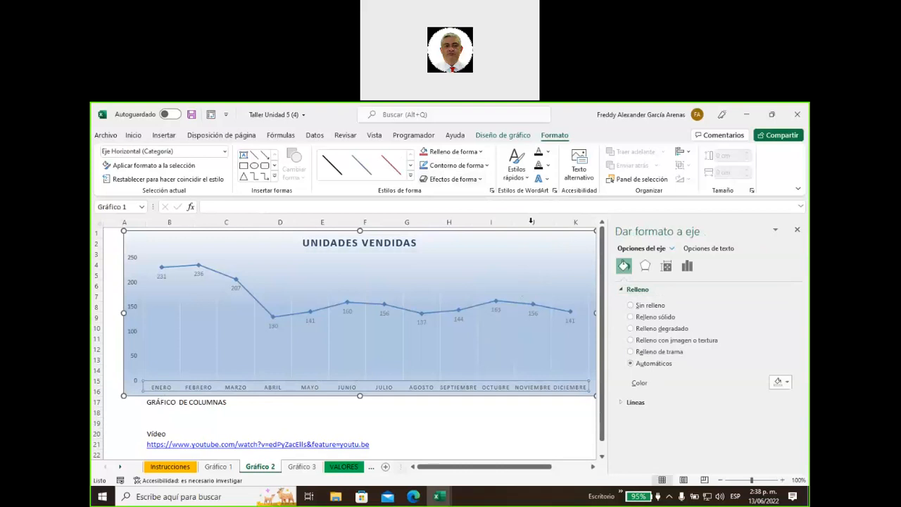
{"action": "left_click", "coordinate": [549, 167]}
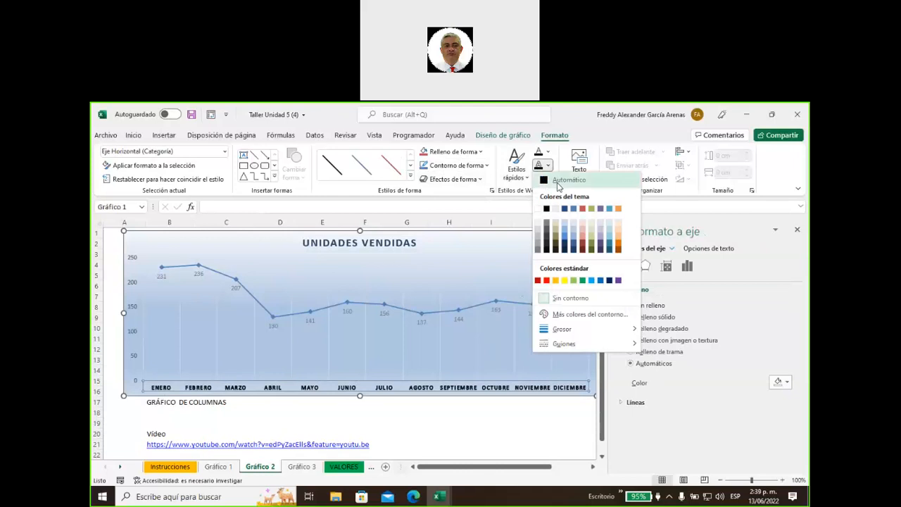
{"action": "left_click", "coordinate": [557, 183]}
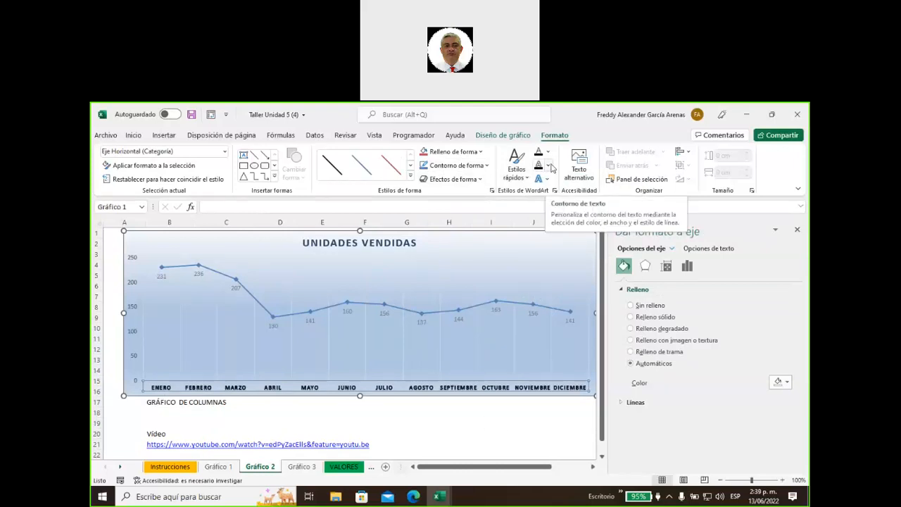
{"action": "left_click", "coordinate": [550, 166]}
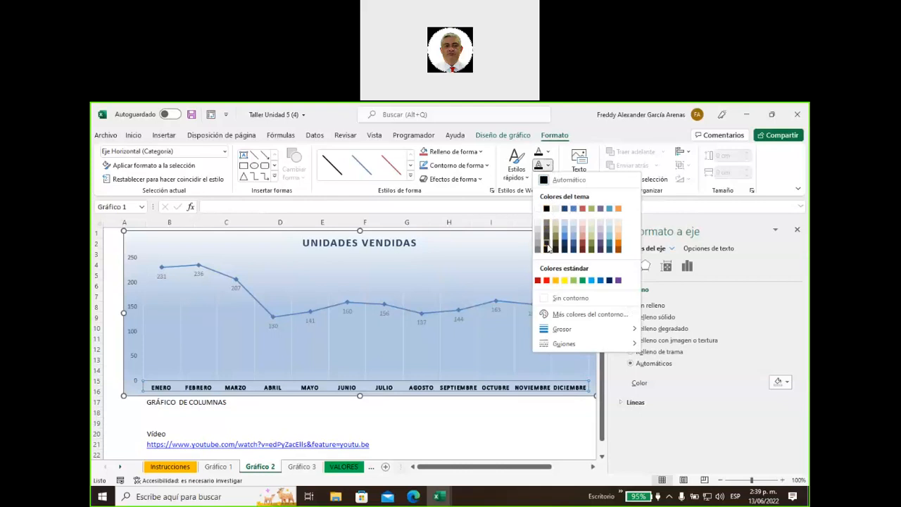
{"action": "left_click", "coordinate": [547, 248]}
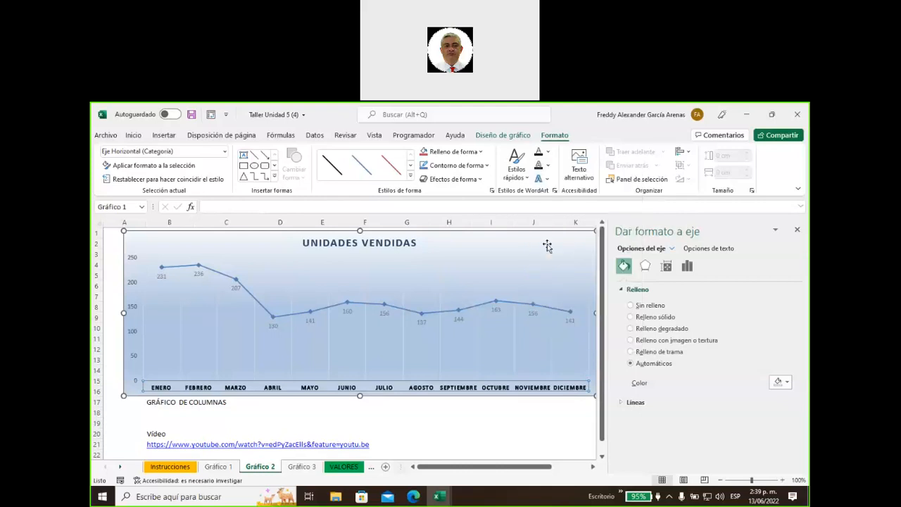
{"action": "left_click", "coordinate": [404, 423]}
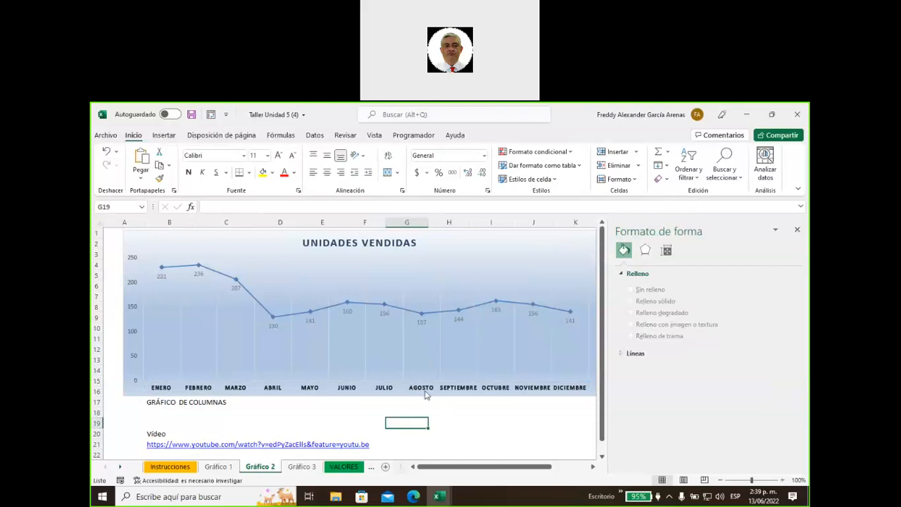
Colour the chart's vertical gridlines with a solid orange theme colour
{"action": "left_click", "coordinate": [404, 352]}
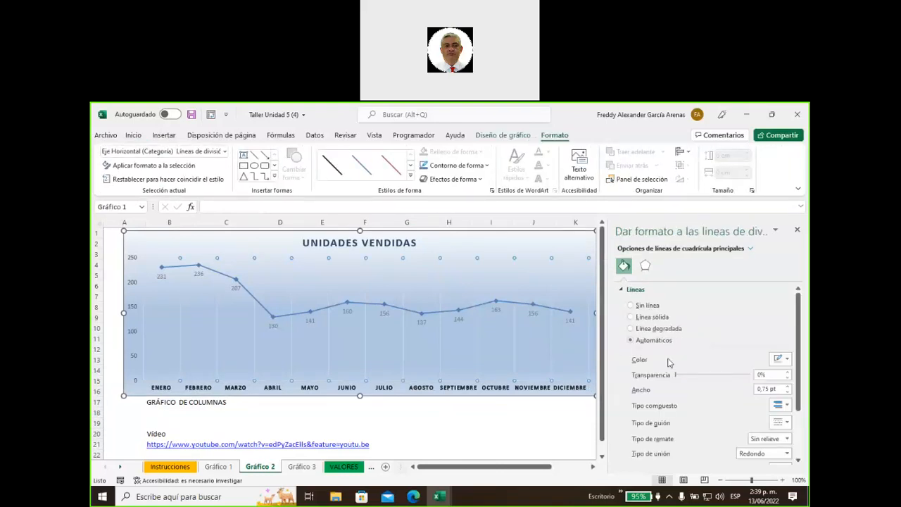
{"action": "left_click", "coordinate": [787, 359]}
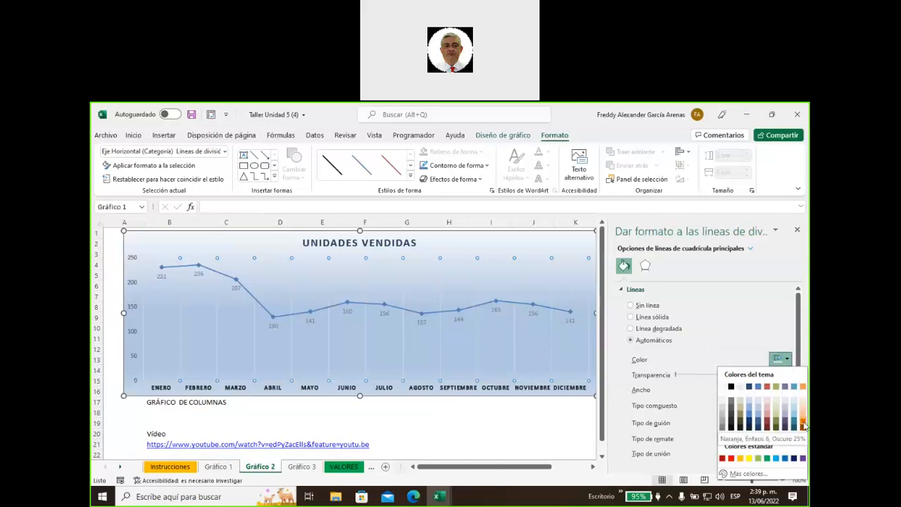
{"action": "left_click", "coordinate": [803, 423]}
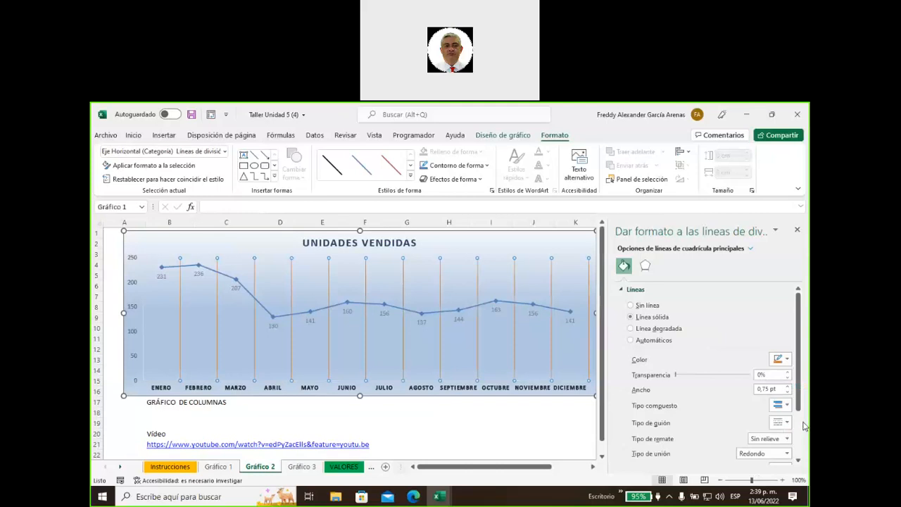
Give the monthly data labels a darker solid text fill colour
{"action": "left_click", "coordinate": [143, 321]}
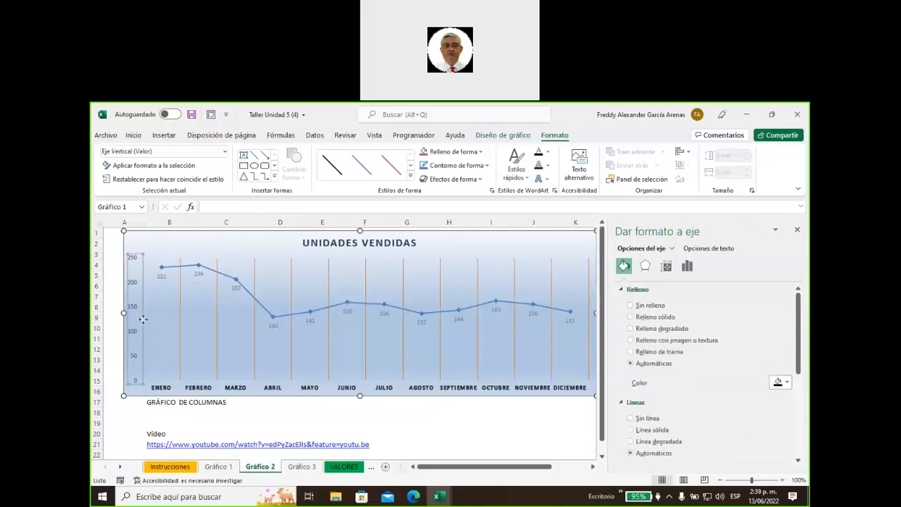
{"action": "left_click", "coordinate": [169, 387]}
{"action": "left_click", "coordinate": [551, 421]}
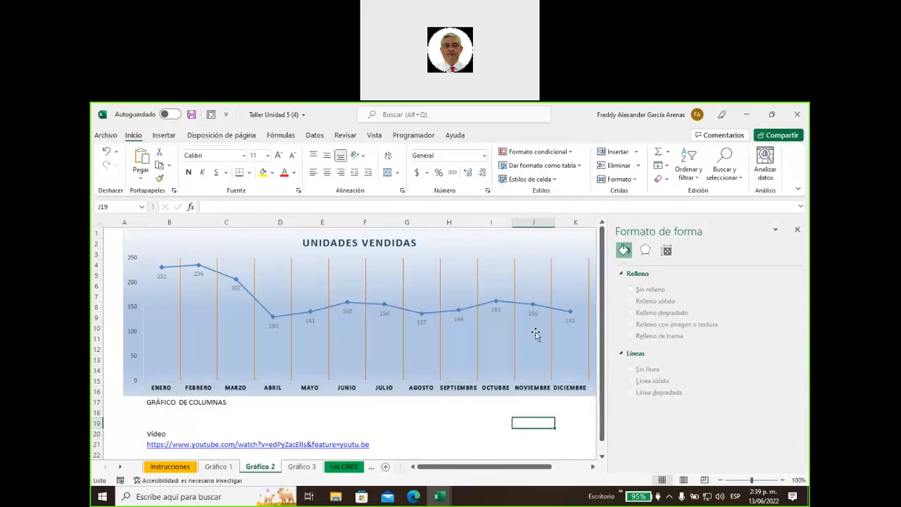
{"action": "left_click", "coordinate": [423, 322]}
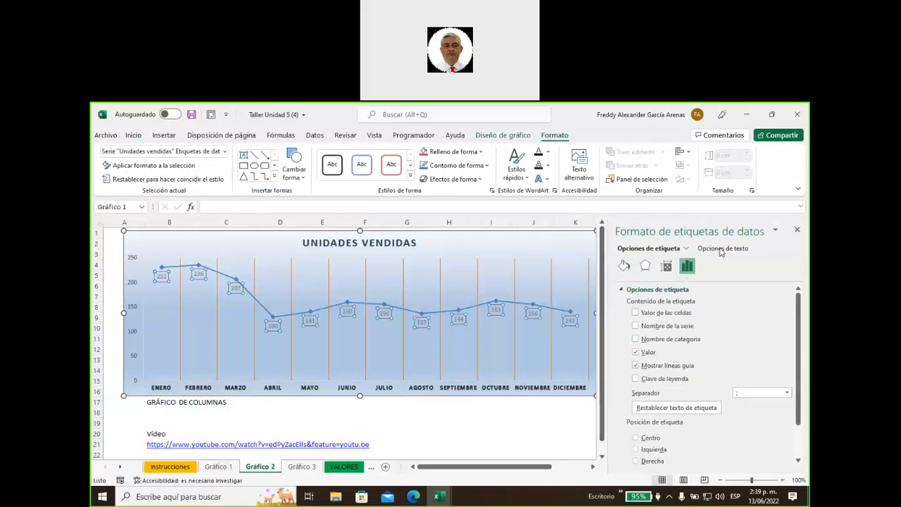
{"action": "left_click", "coordinate": [720, 252]}
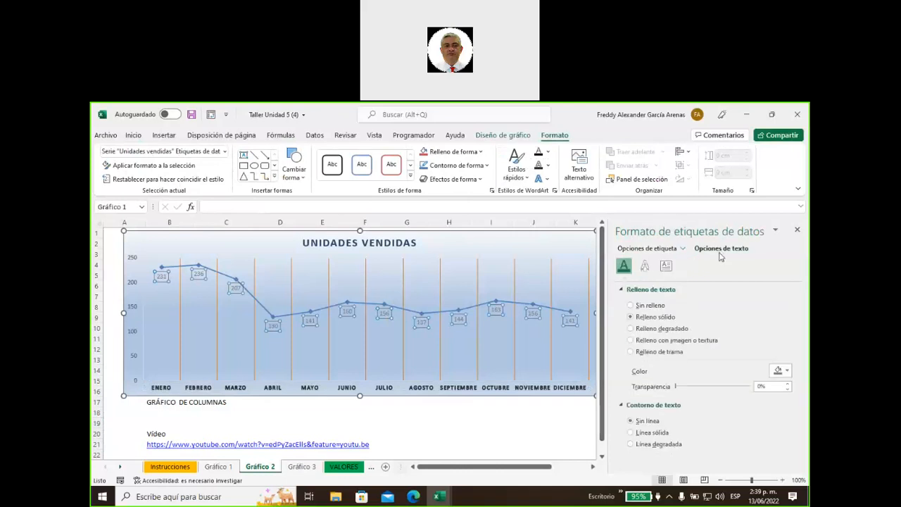
{"action": "left_click", "coordinate": [788, 371]}
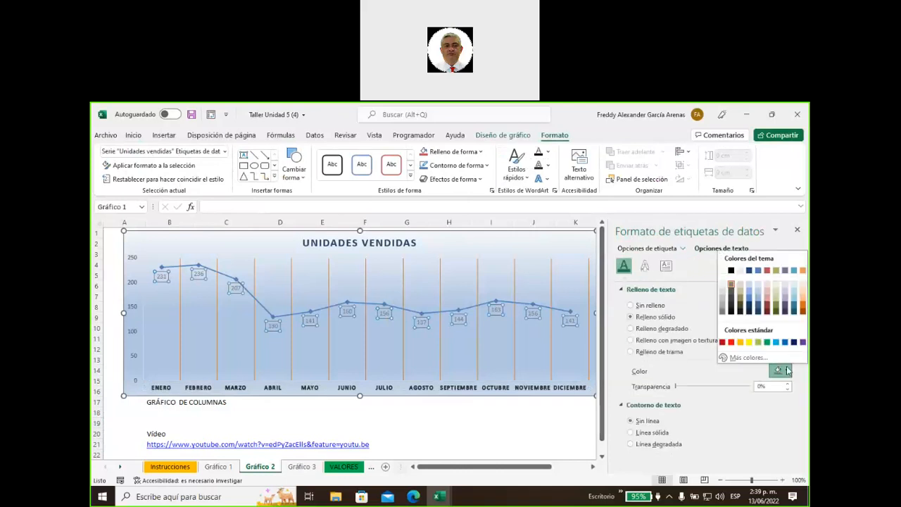
{"action": "left_click", "coordinate": [732, 304]}
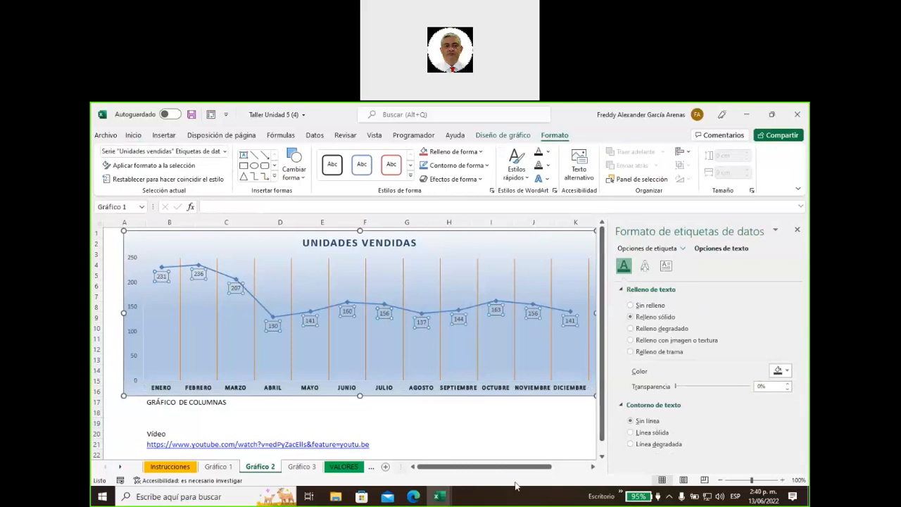
{"action": "left_click", "coordinate": [528, 425]}
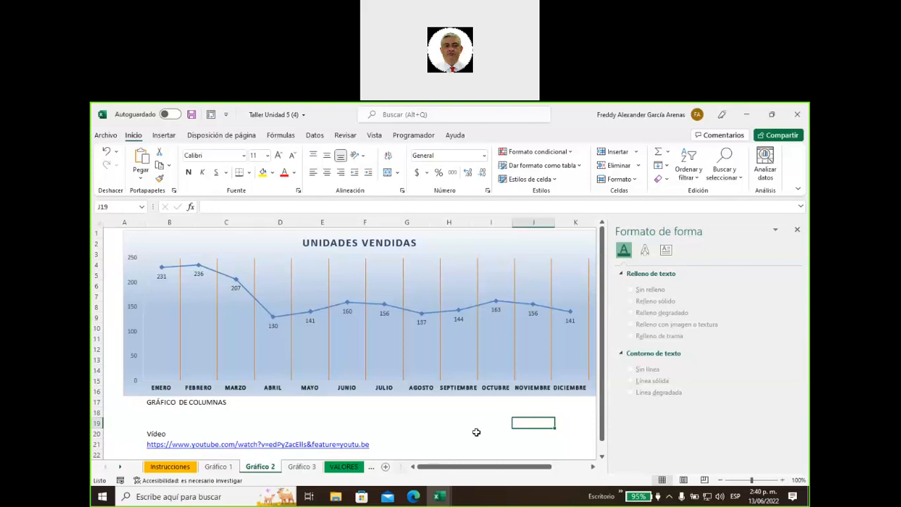
{"action": "left_click", "coordinate": [400, 425]}
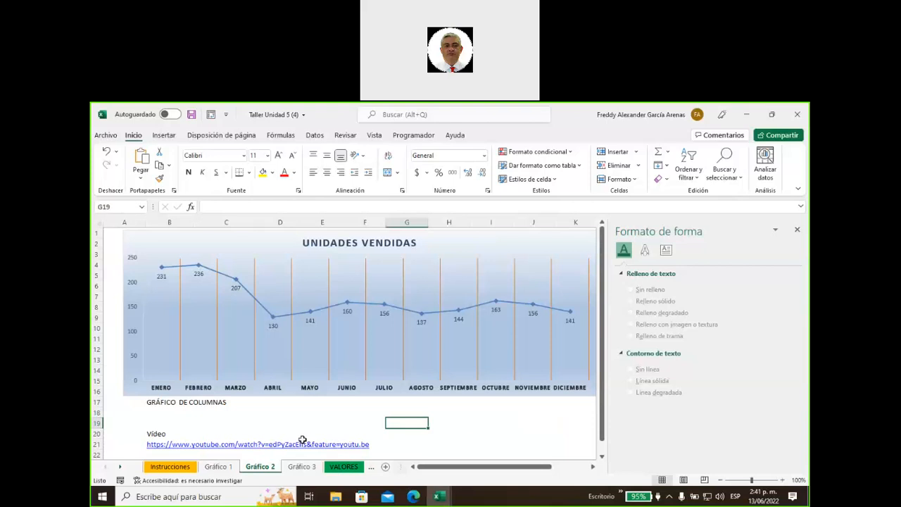
Go to the Gráfico 3 sheet and try several selections of its month table
{"action": "left_click", "coordinate": [303, 466]}
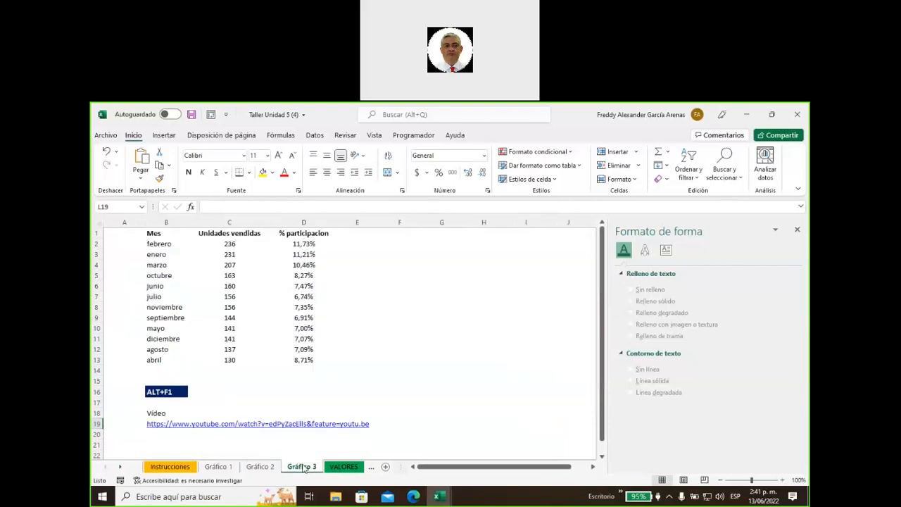
{"action": "left_click", "coordinate": [384, 368]}
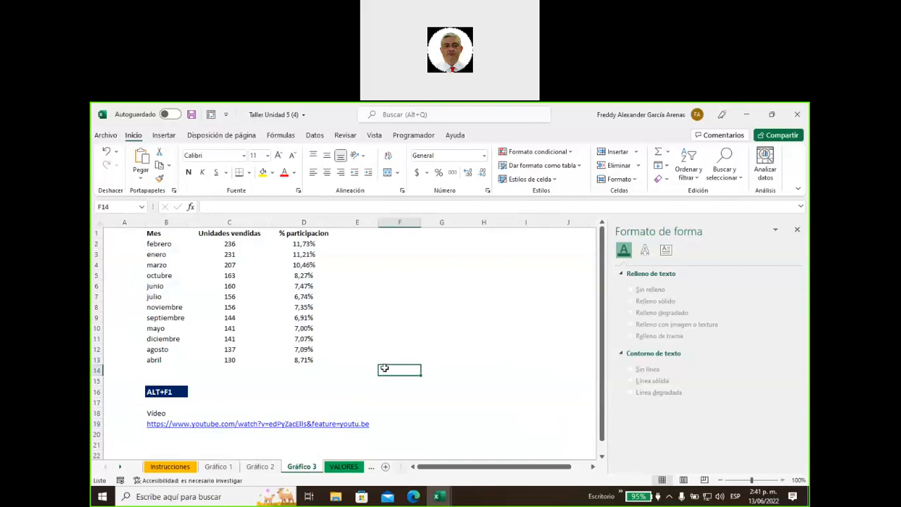
{"action": "left_click_drag", "start_coordinate": [304, 244], "coordinate": [316, 359]}
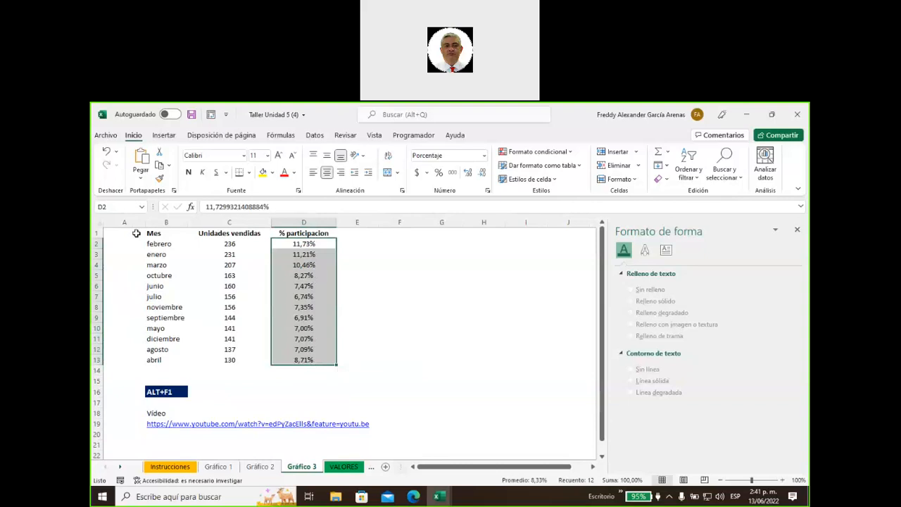
{"action": "left_click_drag", "start_coordinate": [150, 233], "coordinate": [301, 364]}
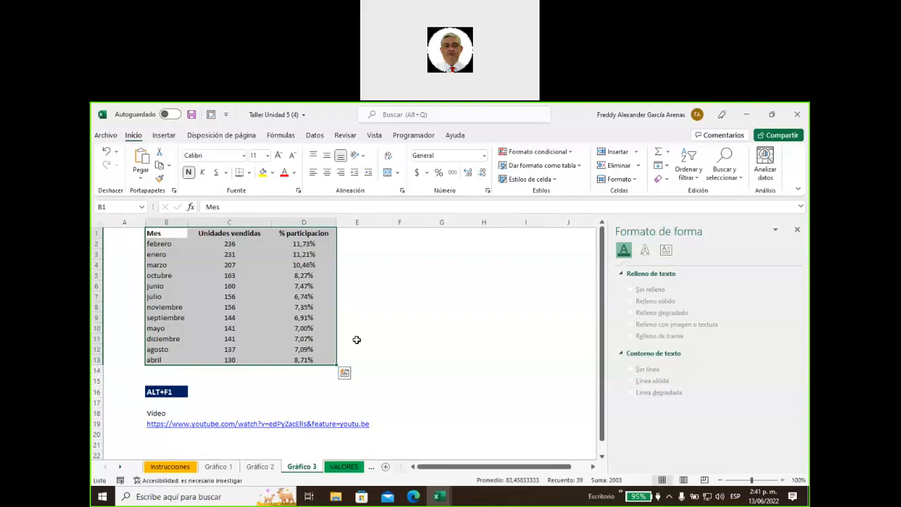
{"action": "left_click_drag", "start_coordinate": [302, 244], "coordinate": [300, 362]}
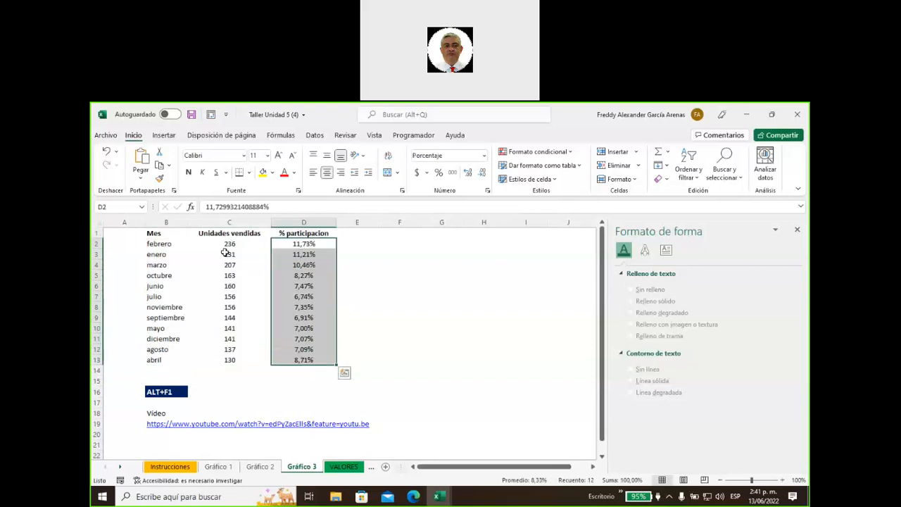
{"action": "left_click_drag", "start_coordinate": [230, 244], "coordinate": [232, 366]}
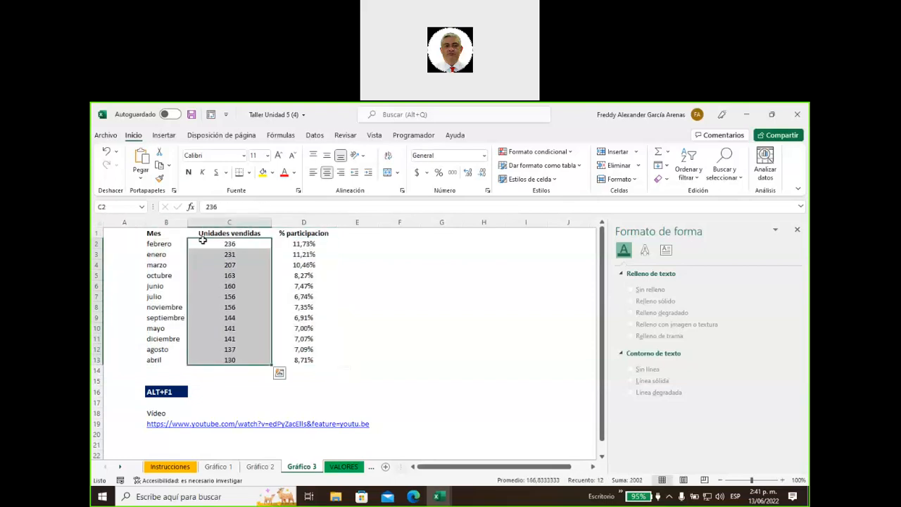
{"action": "left_click_drag", "start_coordinate": [167, 232], "coordinate": [310, 362]}
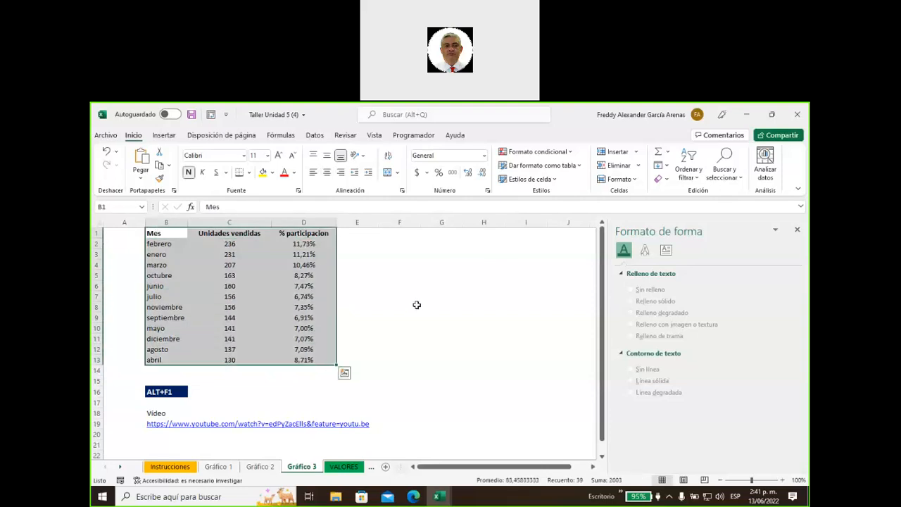
{"action": "left_click", "coordinate": [414, 307]}
Select the Mes column B1:B13 and add the % participacion column D1:D13
{"action": "left_click_drag", "start_coordinate": [155, 232], "coordinate": [166, 373]}
{"action": "left_click_drag", "start_coordinate": [155, 234], "coordinate": [167, 361]}
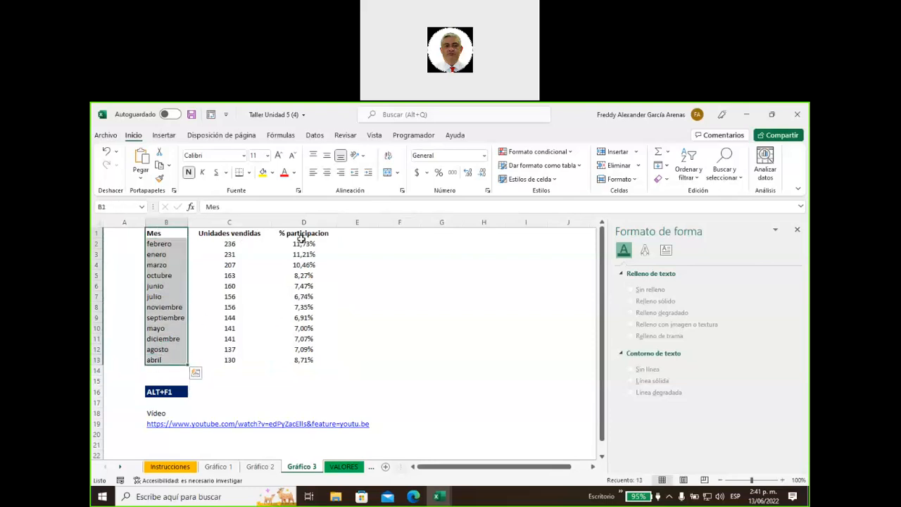
{"action": "left_click_drag", "start_coordinate": [303, 236], "coordinate": [303, 360], "text": "ctrl"}
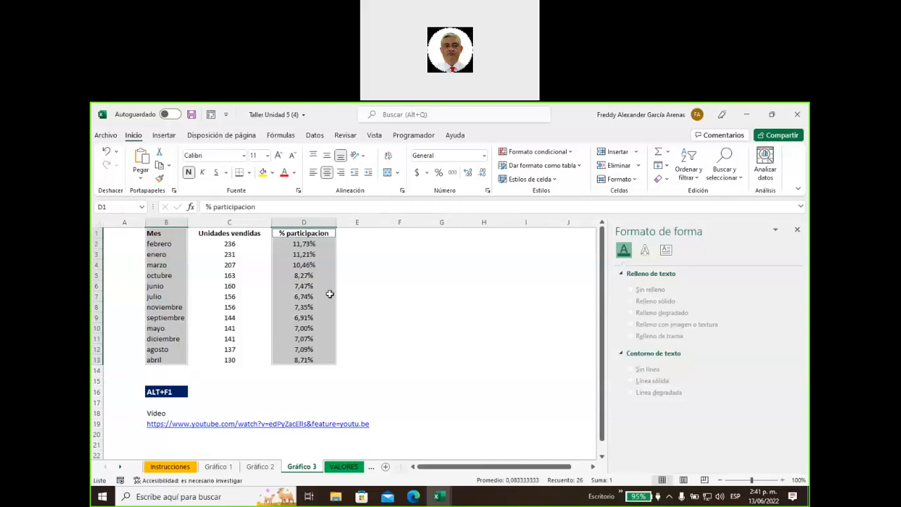
Insert a Circular 3D pie chart of % participacion by month
{"action": "left_click", "coordinate": [164, 136]}
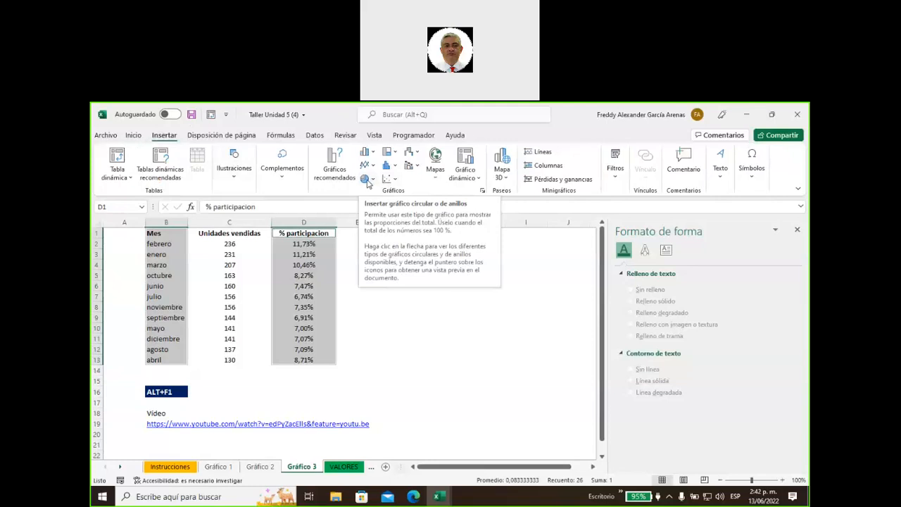
{"action": "left_click", "coordinate": [366, 180]}
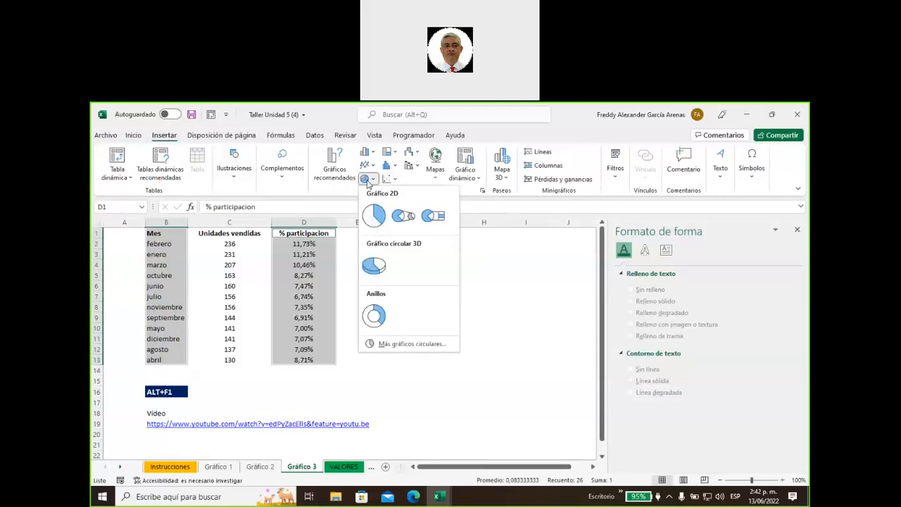
{"action": "left_click", "coordinate": [374, 266]}
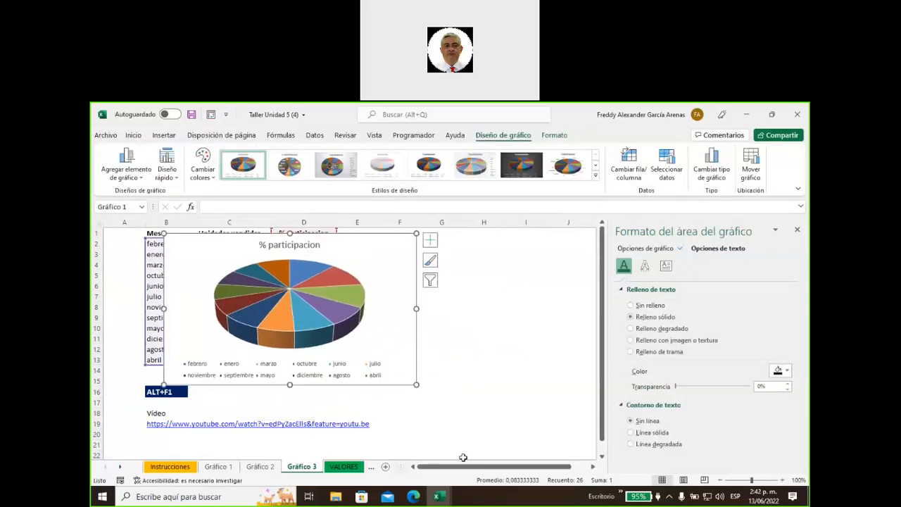
Enlarge the % participacion pie chart and shift it up and left
{"action": "left_click_drag", "start_coordinate": [416, 385], "coordinate": [530, 433]}
{"action": "left_click_drag", "start_coordinate": [411, 245], "coordinate": [383, 238]}
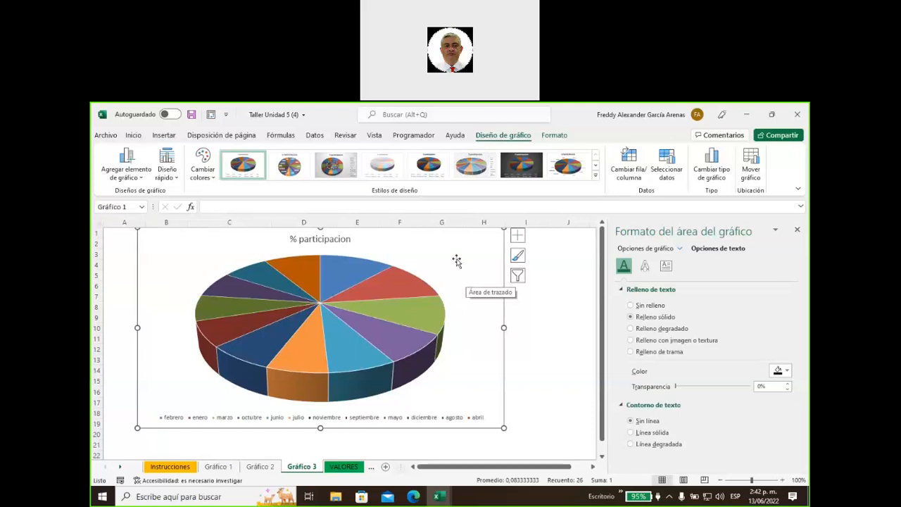
Add percentage data labels at Extremo externo on each pie slice, keeping their default colour
{"action": "left_click", "coordinate": [517, 237]}
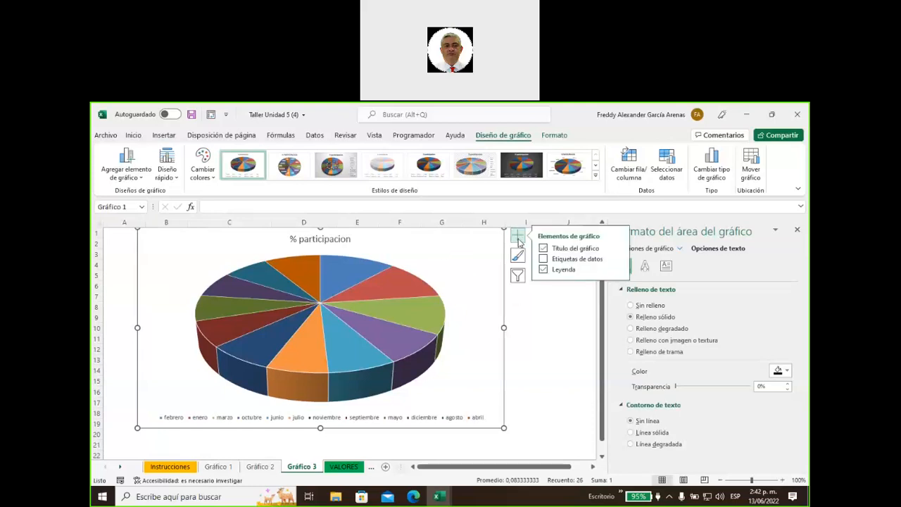
{"action": "left_click", "coordinate": [560, 260]}
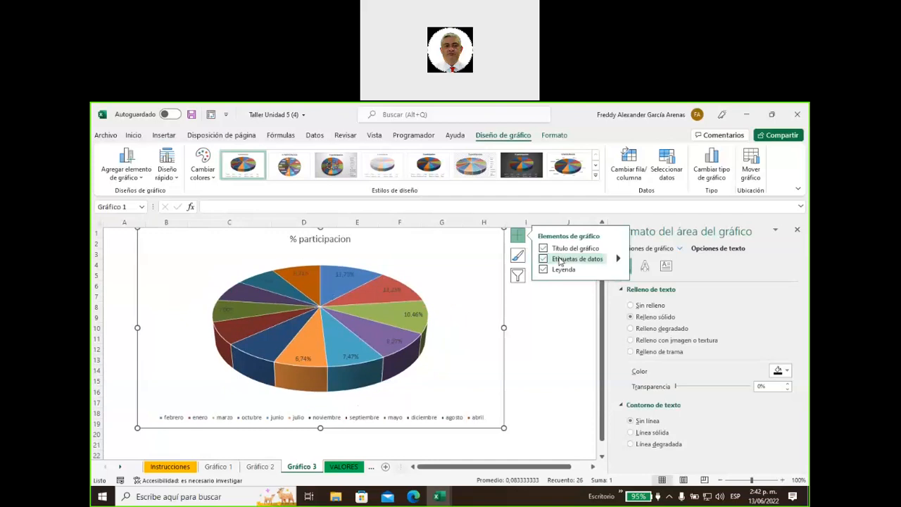
{"action": "left_click", "coordinate": [617, 260]}
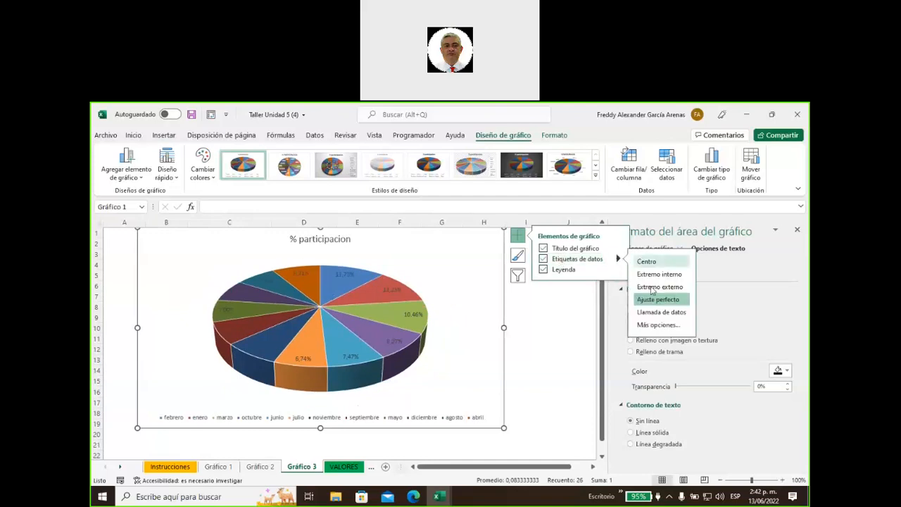
{"action": "left_click", "coordinate": [652, 288]}
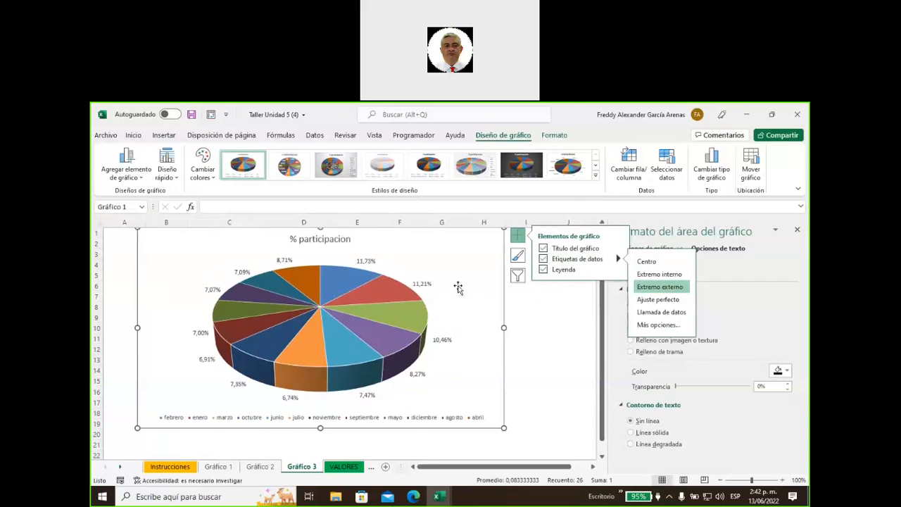
{"action": "left_click", "coordinate": [425, 283]}
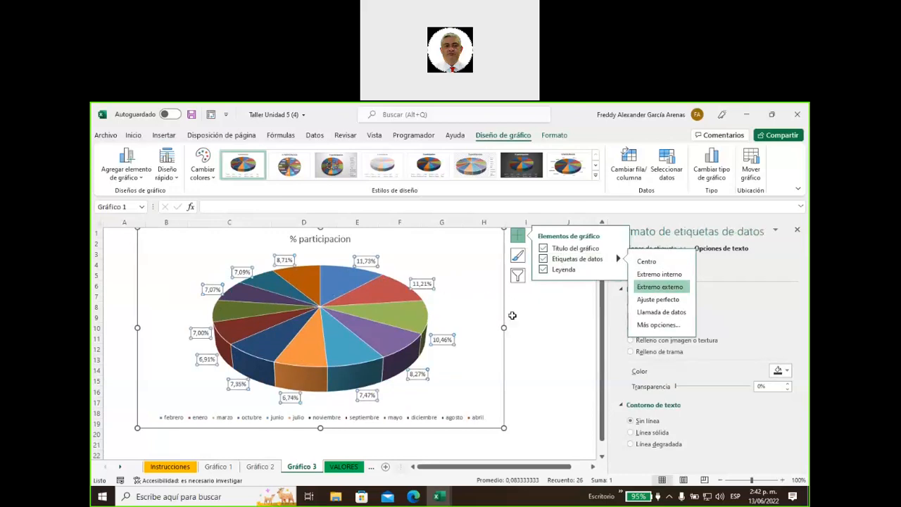
{"action": "left_click", "coordinate": [790, 374]}
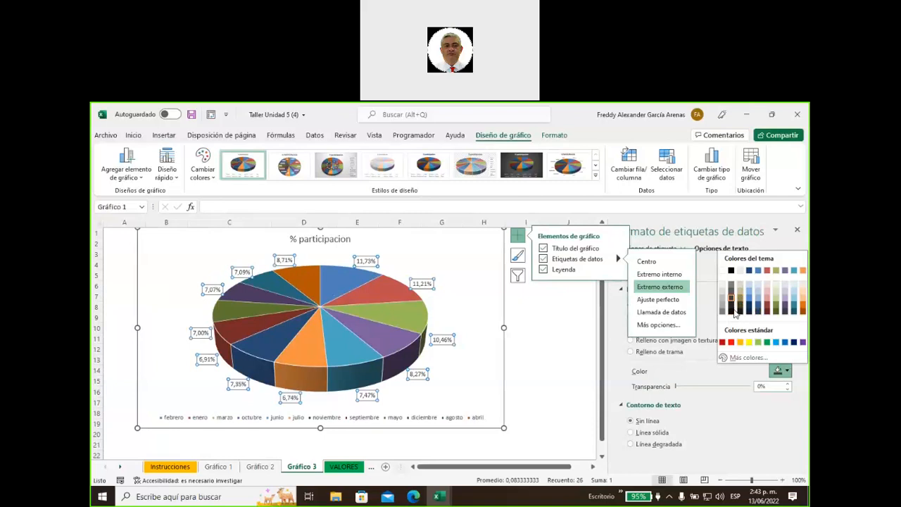
{"action": "left_click", "coordinate": [735, 314]}
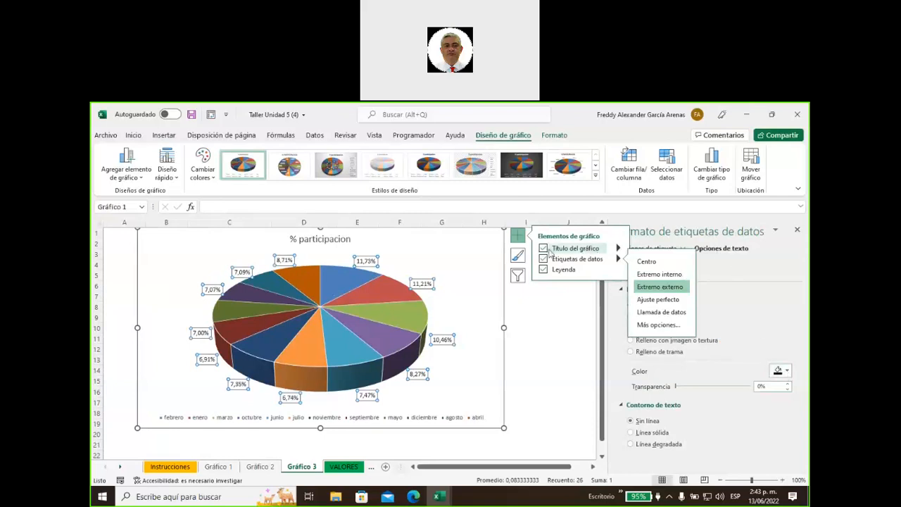
{"action": "left_click", "coordinate": [520, 237]}
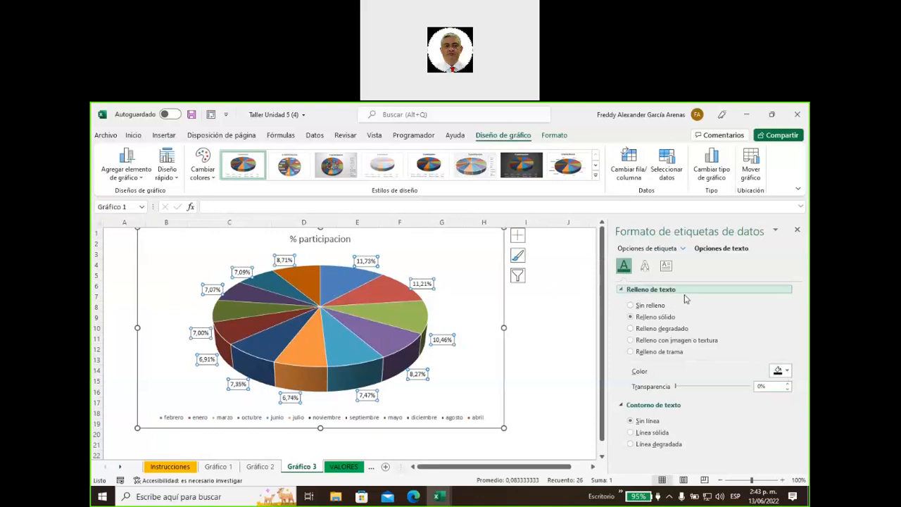
{"action": "left_click", "coordinate": [535, 357]}
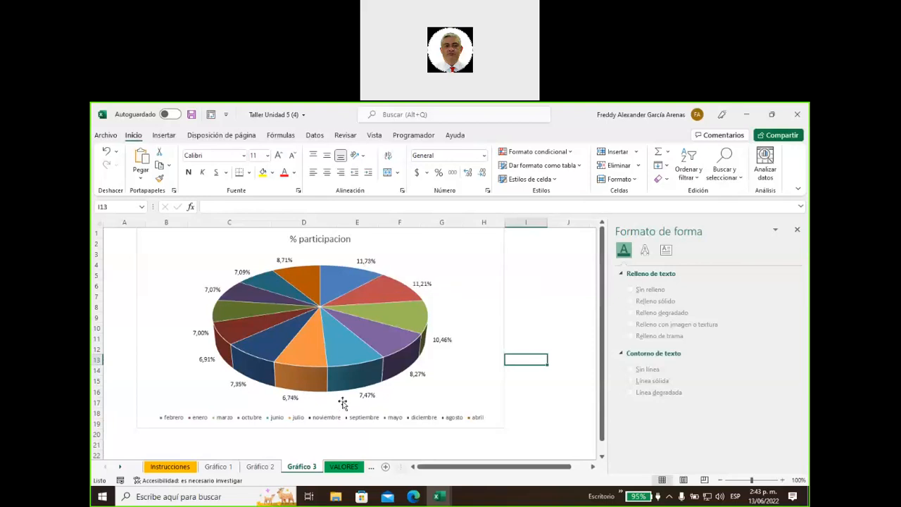
Position the pie chart's month legend at Derecha, after briefly trying Arriba
{"action": "left_click", "coordinate": [469, 274]}
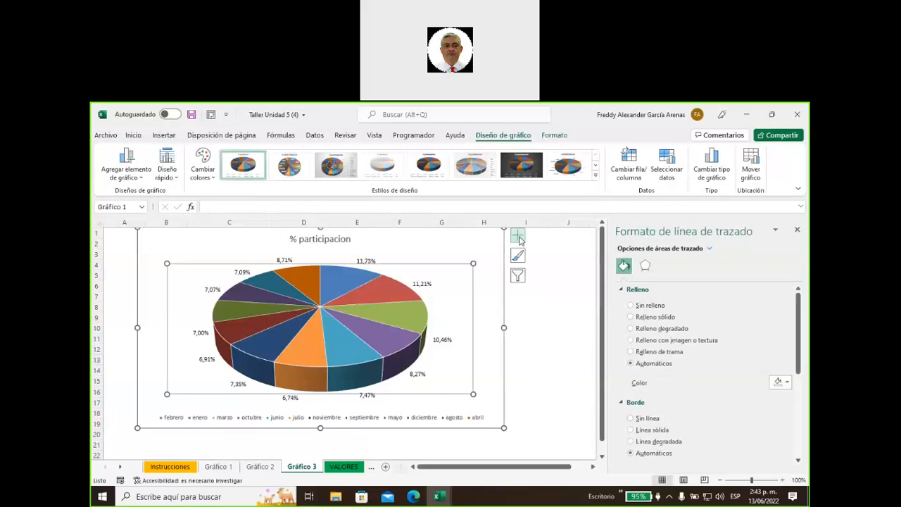
{"action": "left_click", "coordinate": [518, 238]}
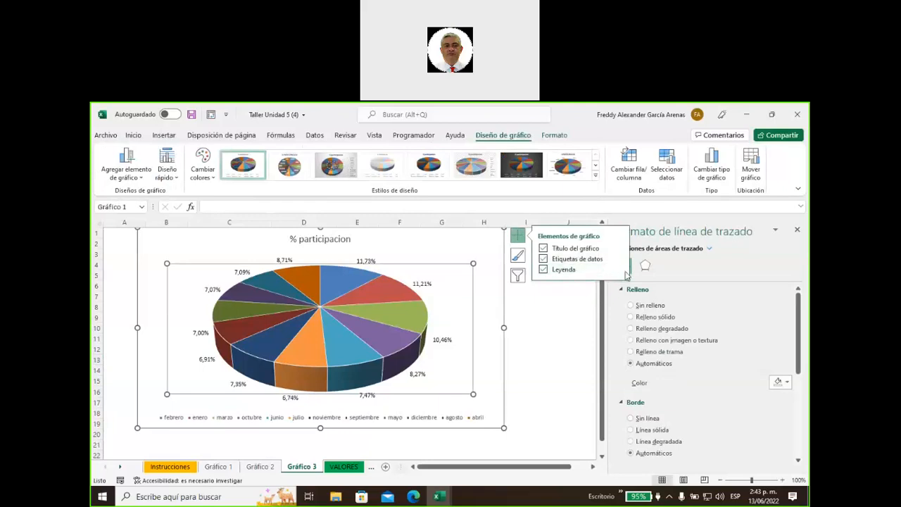
{"action": "left_click", "coordinate": [618, 269]}
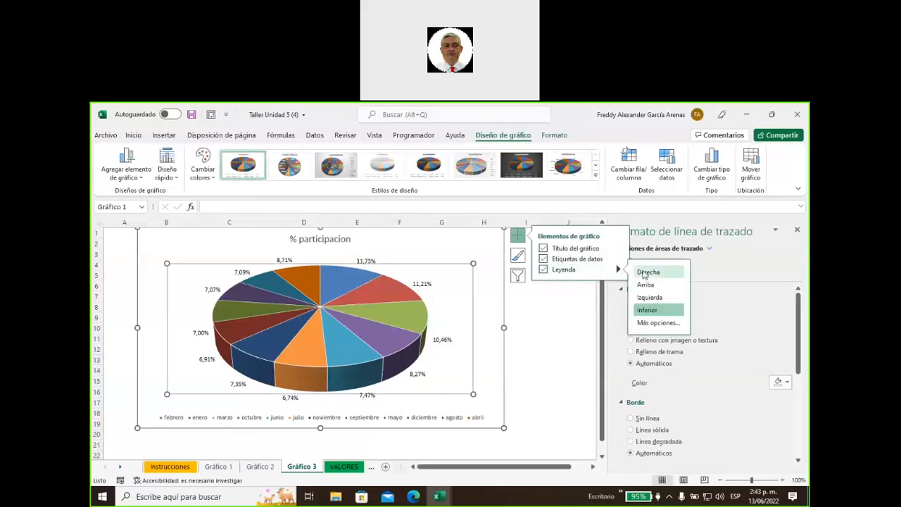
{"action": "left_click", "coordinate": [646, 273]}
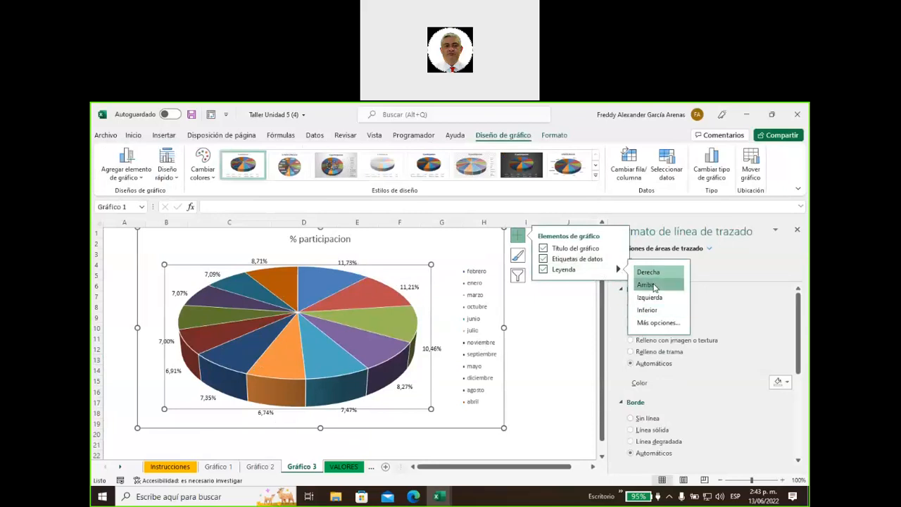
{"action": "left_click", "coordinate": [652, 286]}
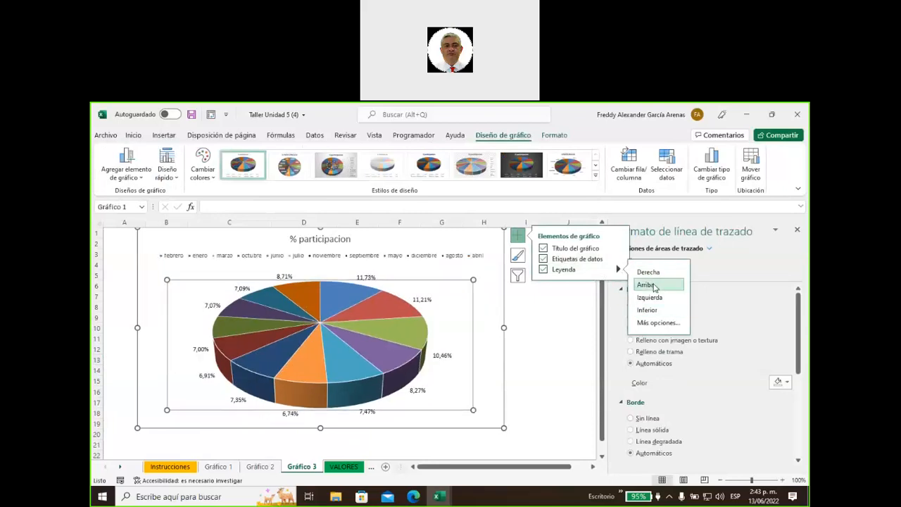
{"action": "left_click", "coordinate": [648, 272]}
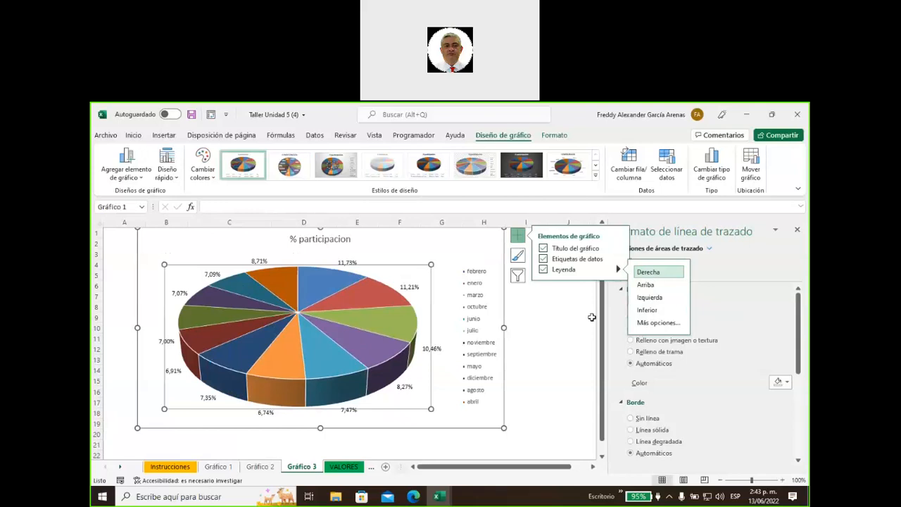
{"action": "left_click", "coordinate": [544, 328]}
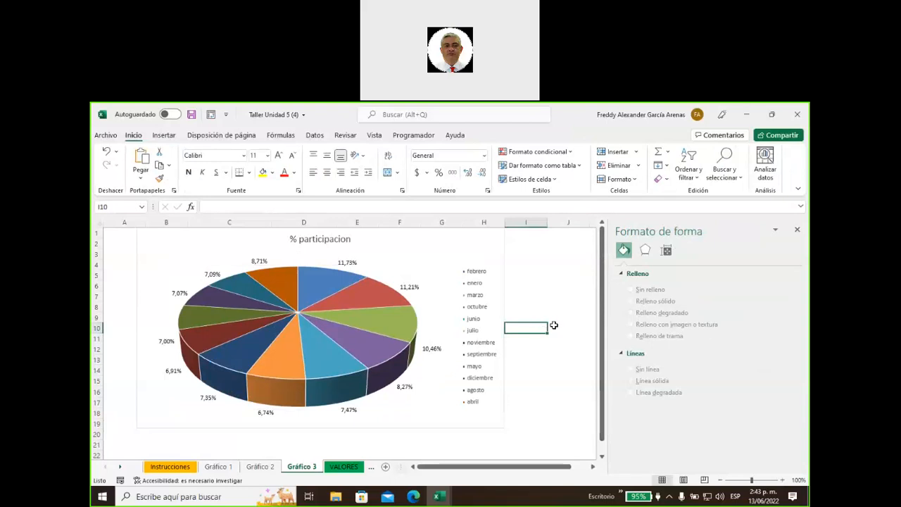
Widen the chart to the right and explode the green marzo (10,46%) slice outward
{"action": "left_click", "coordinate": [466, 246]}
{"action": "left_click_drag", "start_coordinate": [504, 327], "coordinate": [568, 327]}
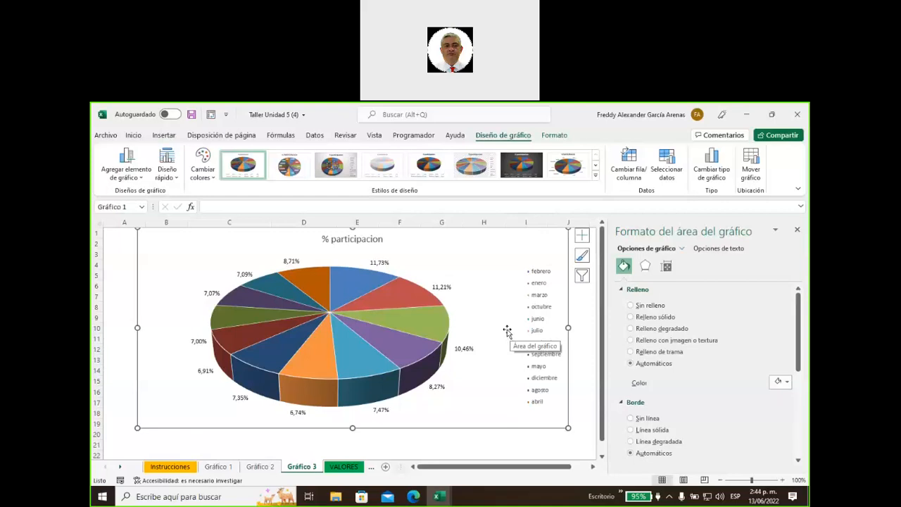
{"action": "left_click", "coordinate": [423, 323]}
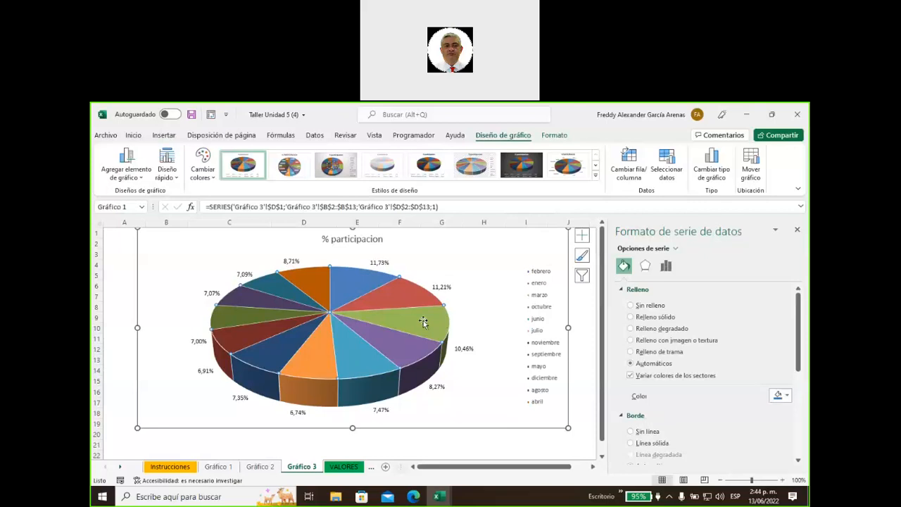
{"action": "left_click", "coordinate": [428, 319]}
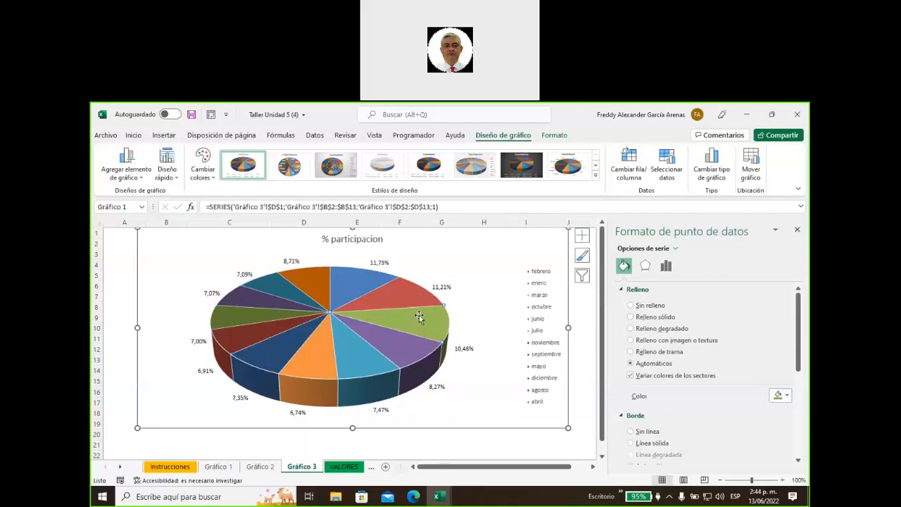
{"action": "mouse_move", "coordinate": [419, 317]}
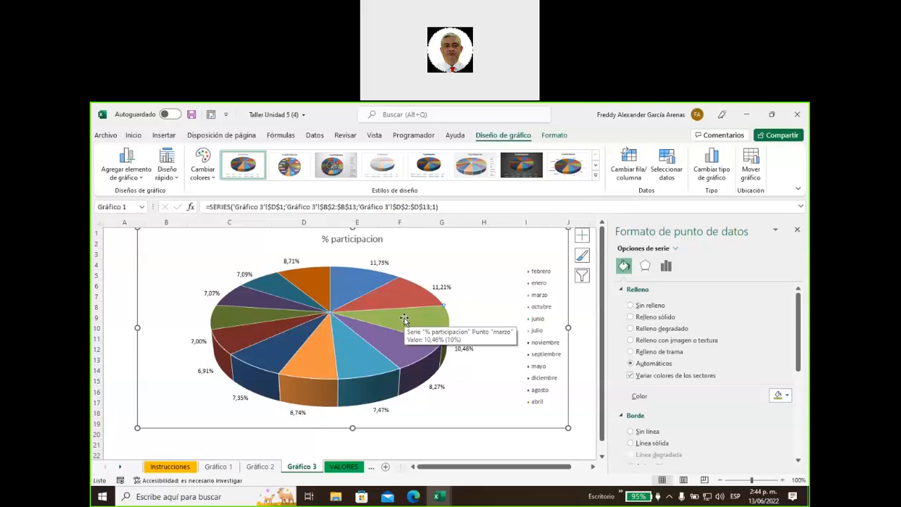
{"action": "left_click_drag", "start_coordinate": [404, 319], "coordinate": [458, 318]}
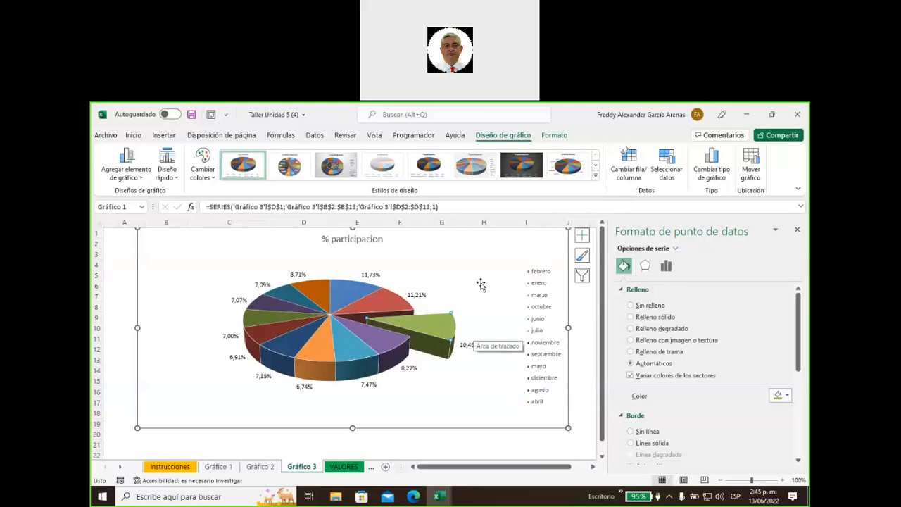
Try Porcentaje-only pie labels, restore Valor labels, then move the chart right and down
{"action": "left_click", "coordinate": [417, 295]}
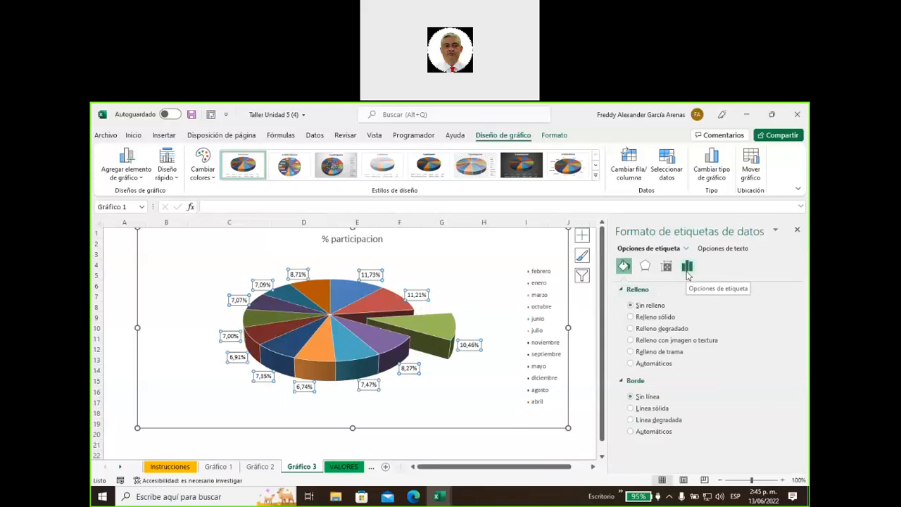
{"action": "left_click", "coordinate": [688, 273]}
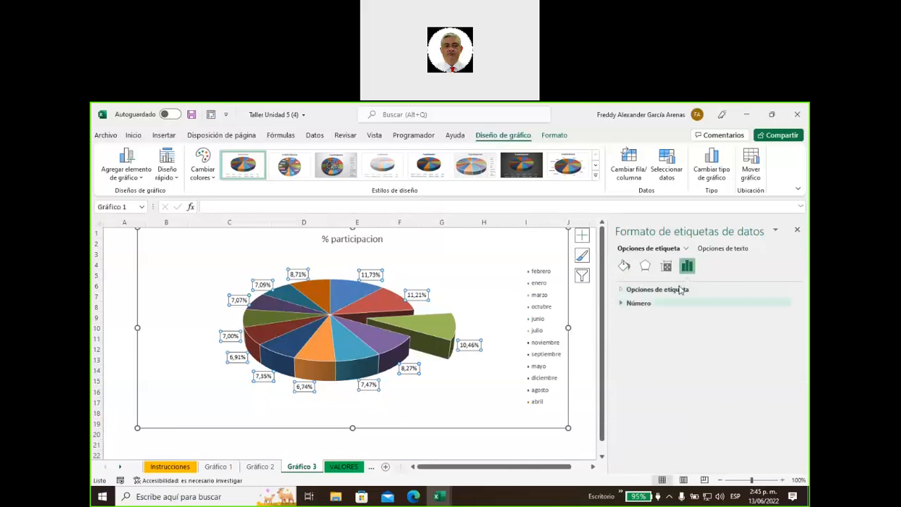
{"action": "left_click", "coordinate": [632, 291]}
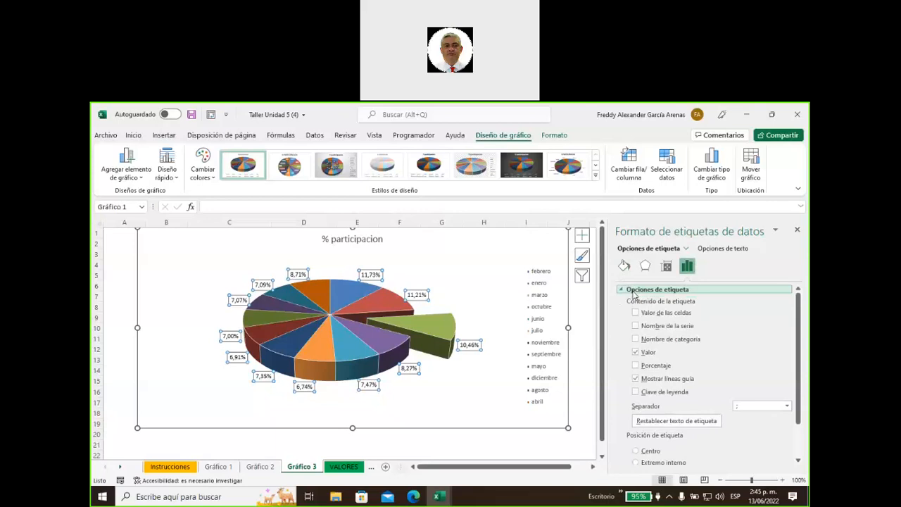
{"action": "left_click", "coordinate": [635, 365]}
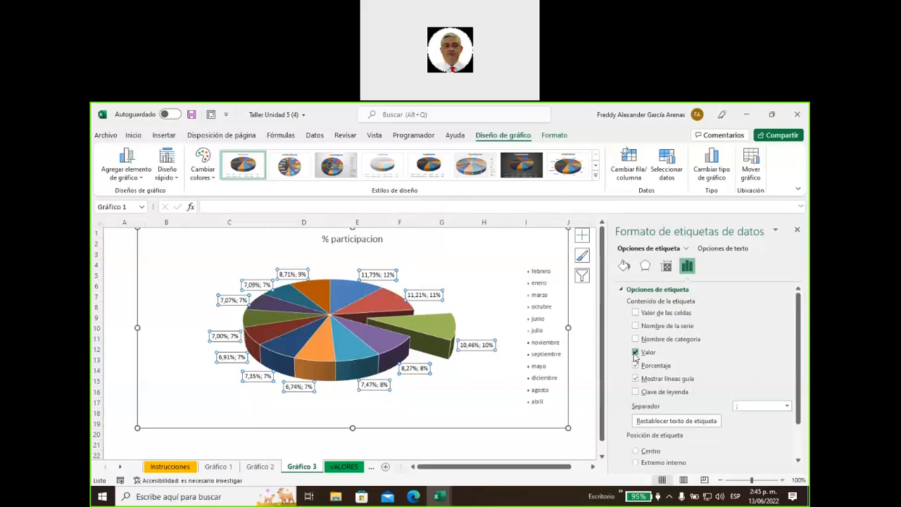
{"action": "left_click", "coordinate": [636, 352]}
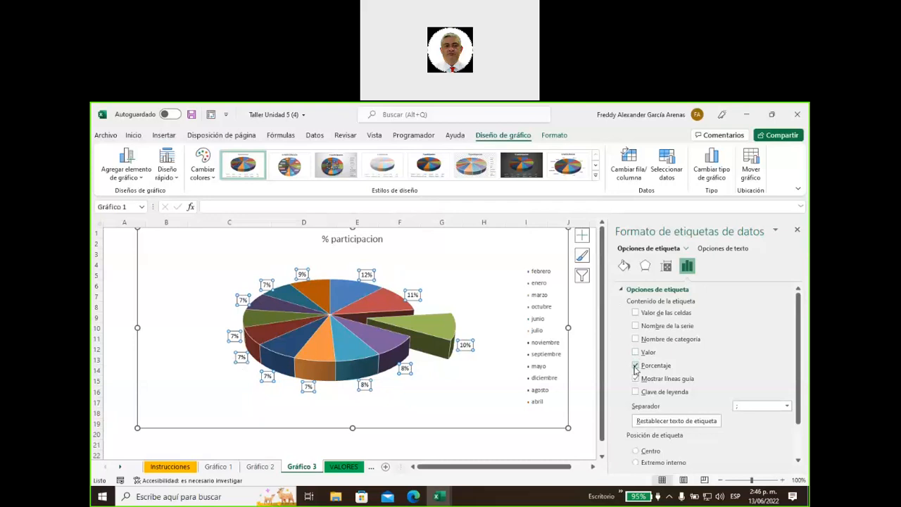
{"action": "left_click", "coordinate": [636, 365]}
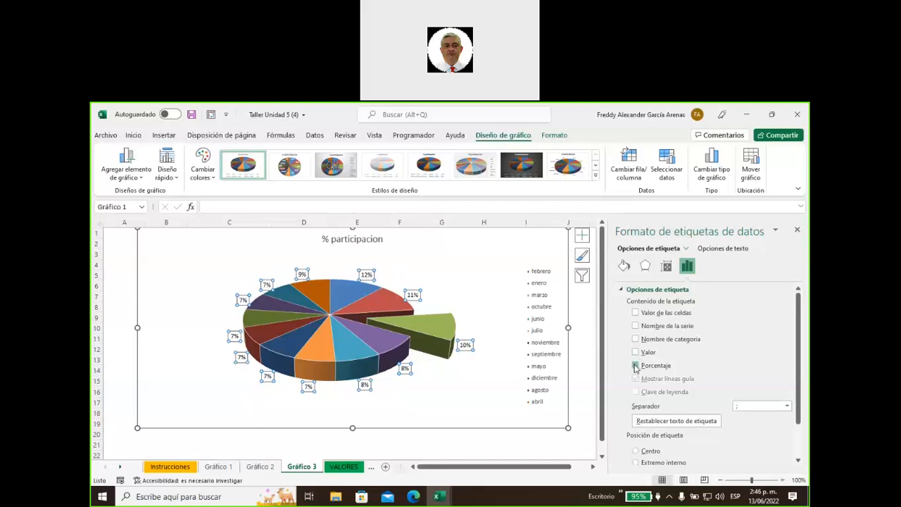
{"action": "left_click", "coordinate": [635, 352]}
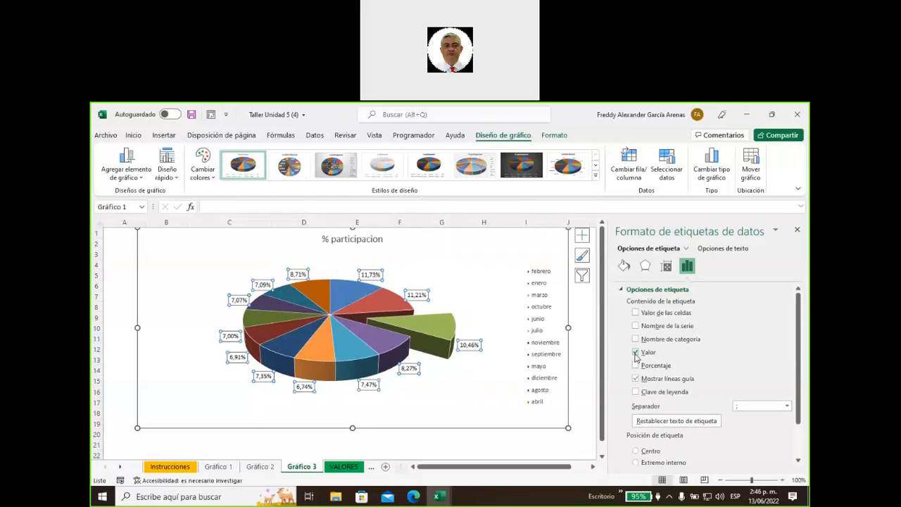
{"action": "left_click_drag", "start_coordinate": [209, 239], "coordinate": [486, 281]}
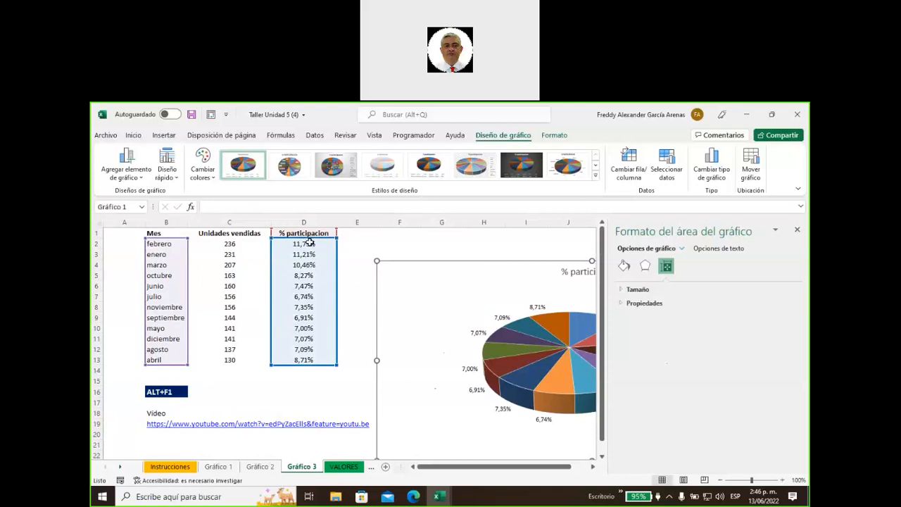
Select the % participacion values D2:D13, then move Gráfico 2's line chart off its table
{"action": "left_click", "coordinate": [366, 252]}
{"action": "left_click_drag", "start_coordinate": [303, 243], "coordinate": [311, 360]}
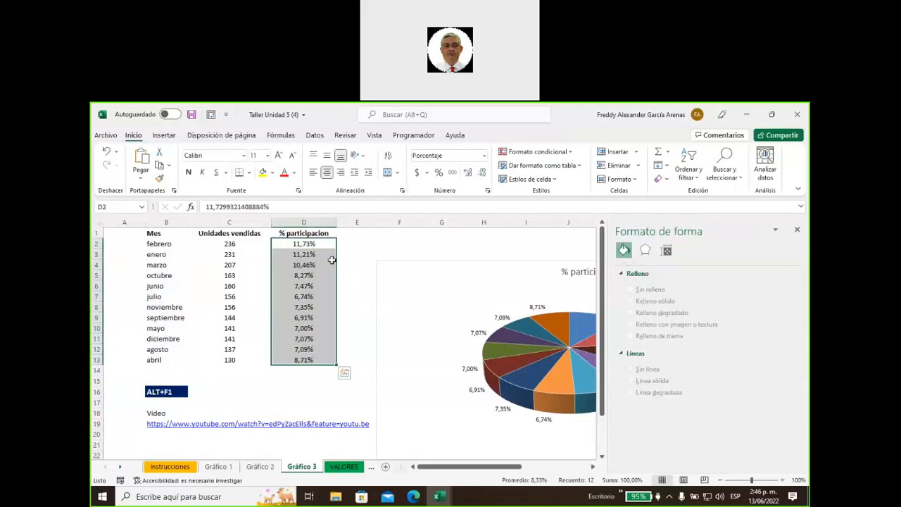
{"action": "left_click", "coordinate": [260, 466]}
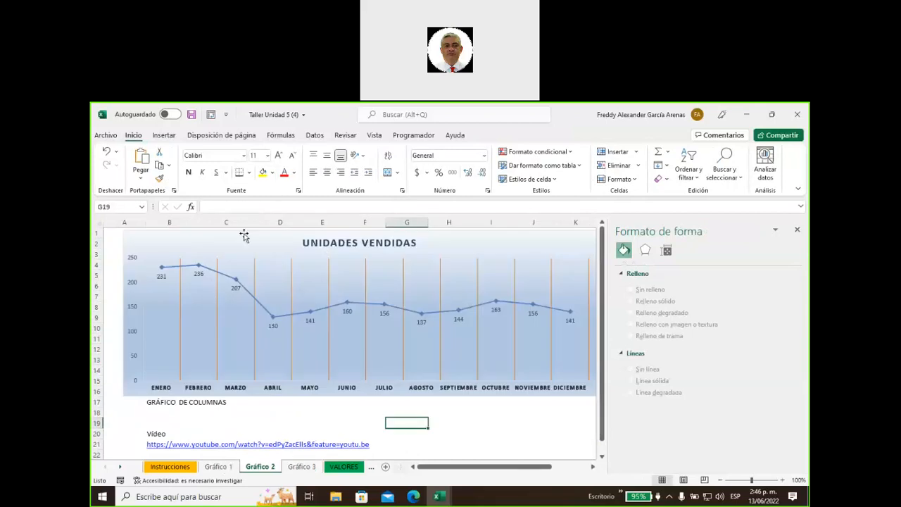
{"action": "left_click_drag", "start_coordinate": [243, 237], "coordinate": [437, 304]}
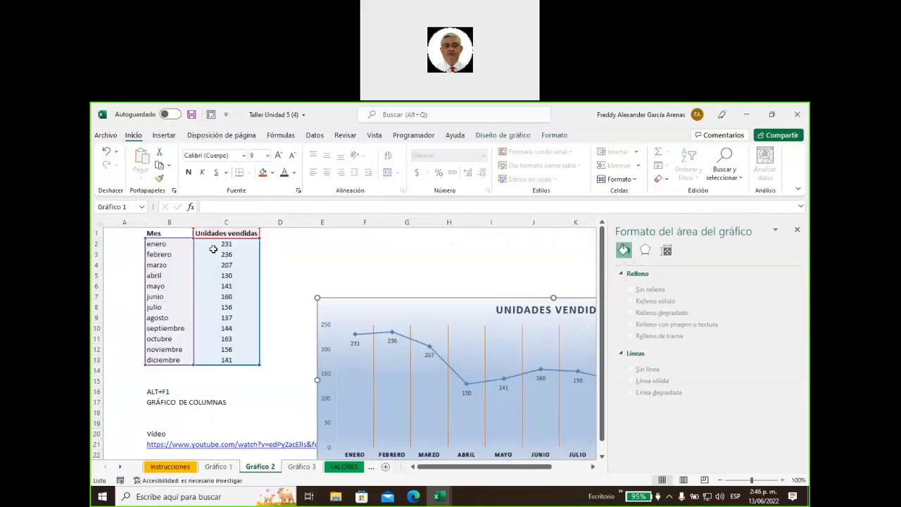
On Gráfico 1, select the five zones' Ventas figures C2:C6 for a pie chart
{"action": "left_click", "coordinate": [218, 467]}
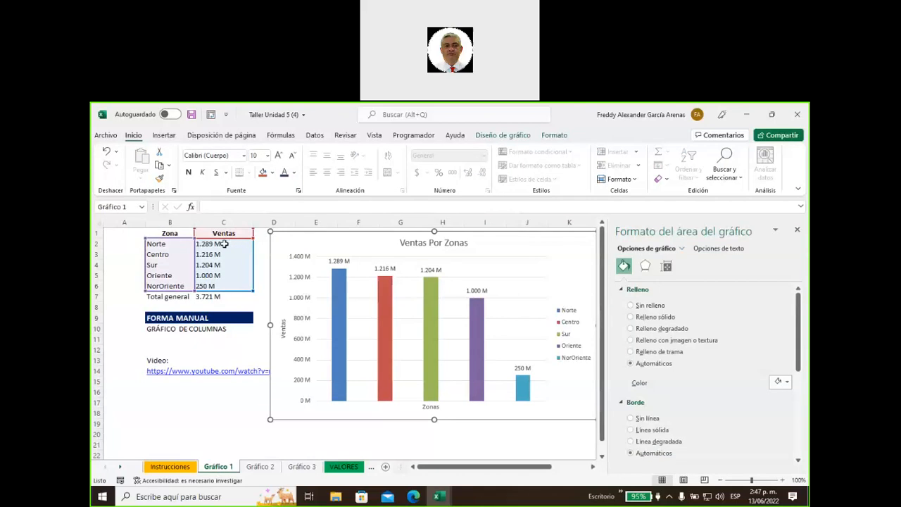
{"action": "left_click_drag", "start_coordinate": [224, 244], "coordinate": [223, 286]}
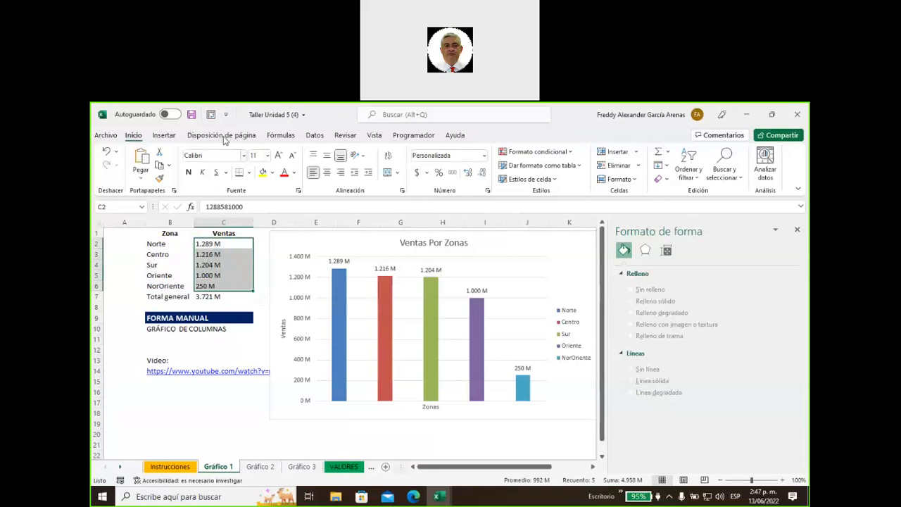
{"action": "left_click", "coordinate": [171, 139]}
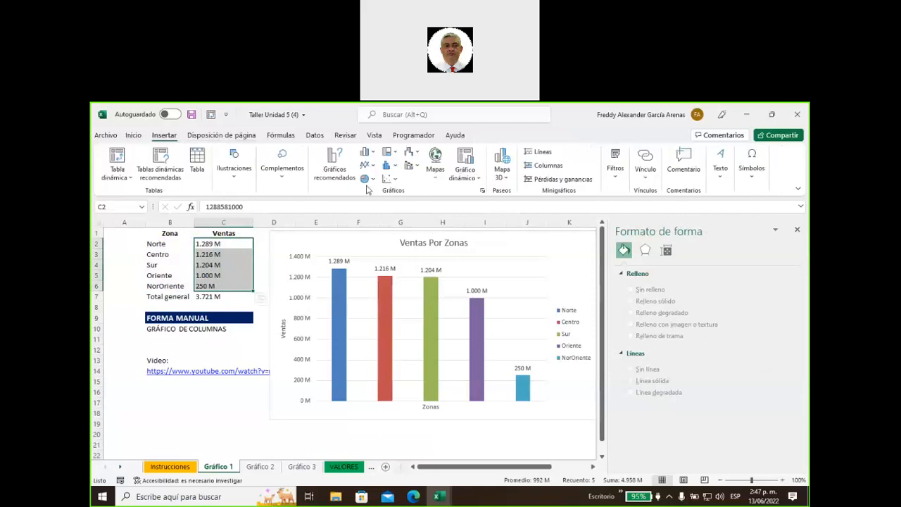
{"action": "left_click", "coordinate": [365, 181]}
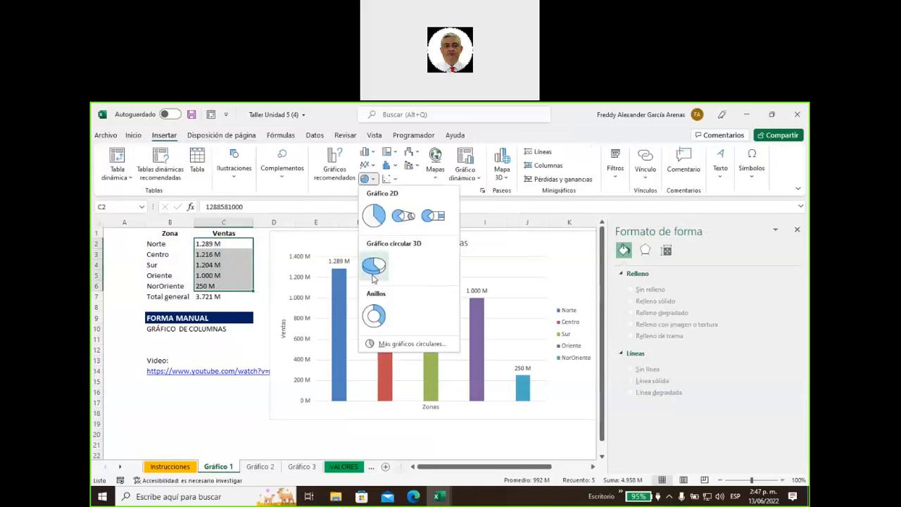
Insert a Circular 3D pie of zone sales, move it up-left and enlarge it
{"action": "left_click", "coordinate": [373, 266]}
{"action": "left_click_drag", "start_coordinate": [430, 268], "coordinate": [407, 245]}
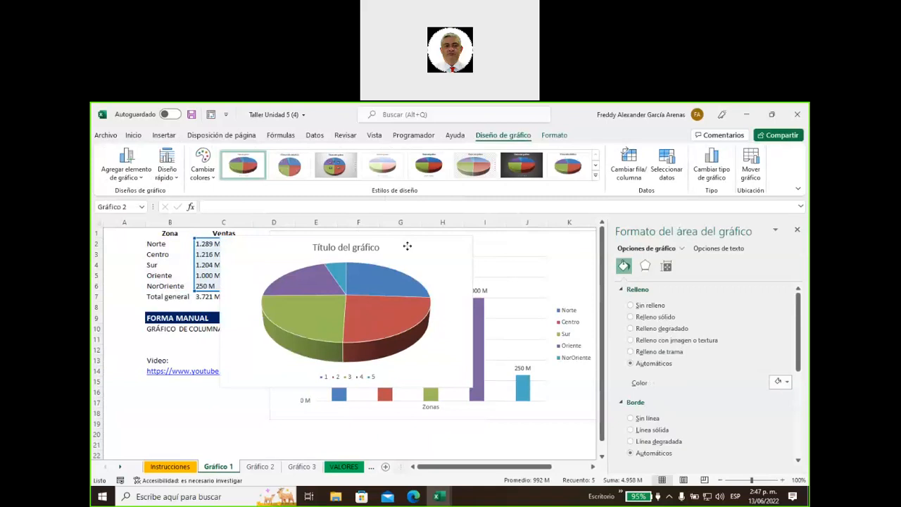
{"action": "left_click_drag", "start_coordinate": [473, 387], "coordinate": [493, 389]}
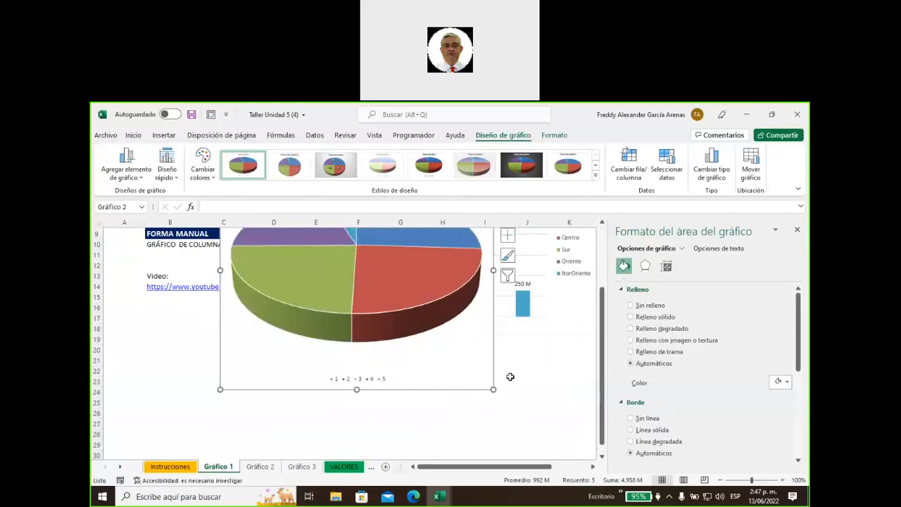
{"action": "scroll", "coordinate": [509, 377], "scroll_direction": "up", "scroll_amount": 3}
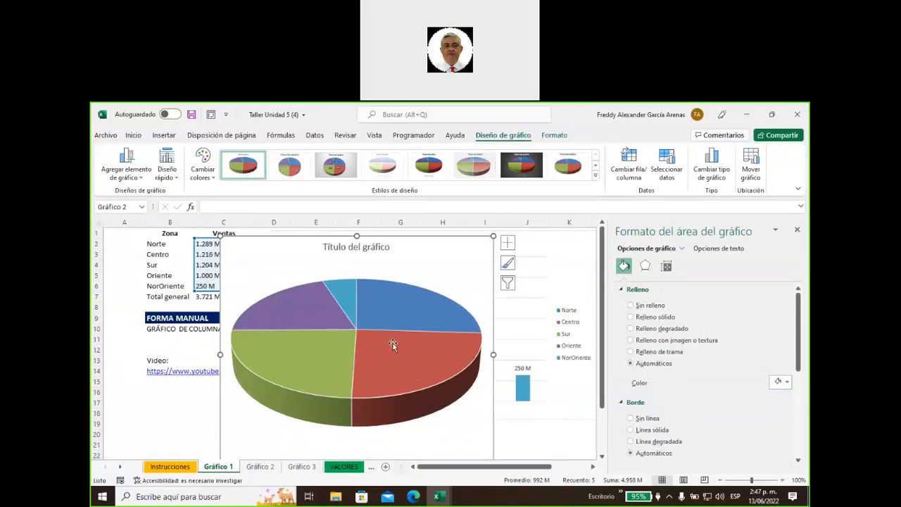
{"action": "mouse_move", "coordinate": [393, 344]}
Add data labels at Extremo externo on each zone's pie slice
{"action": "left_click", "coordinate": [508, 242]}
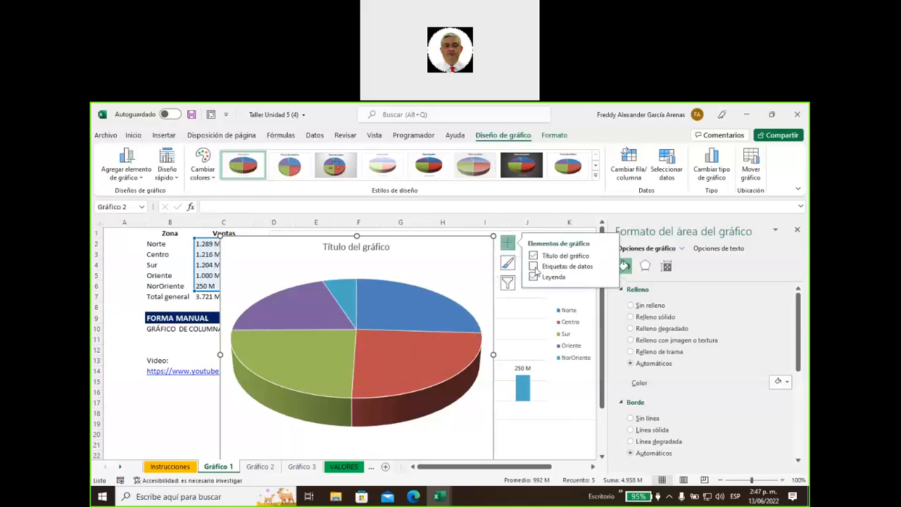
{"action": "left_click", "coordinate": [533, 266]}
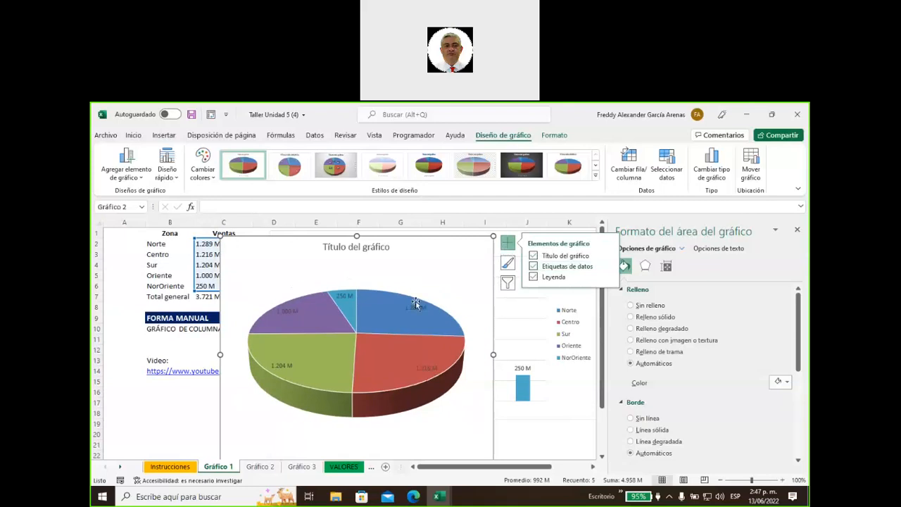
{"action": "left_click", "coordinate": [609, 266]}
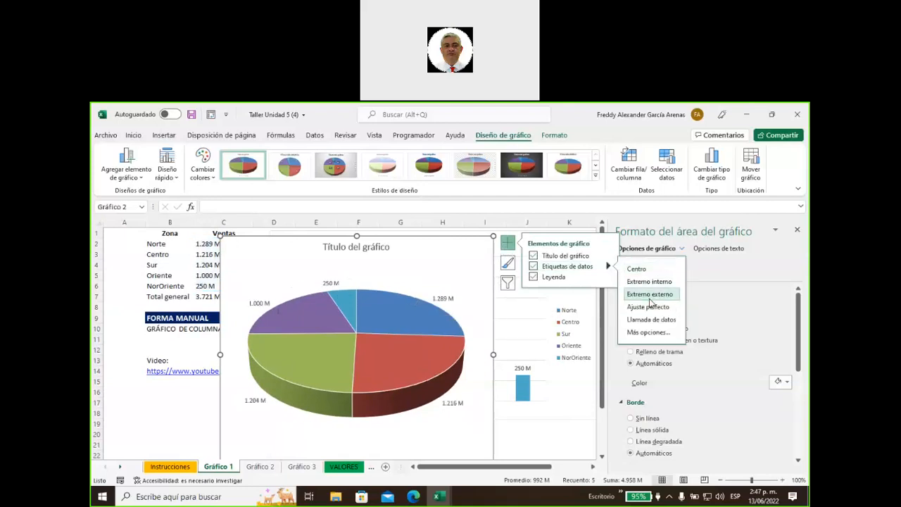
{"action": "left_click", "coordinate": [649, 296]}
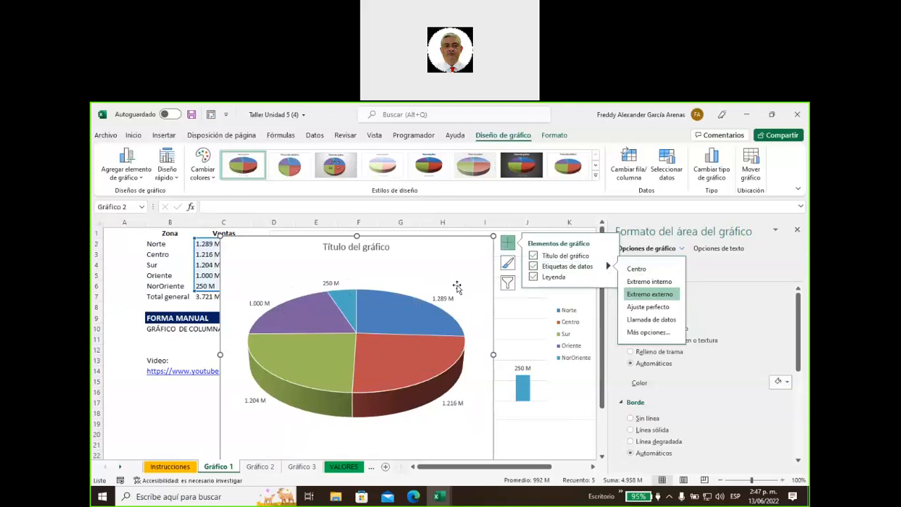
{"action": "left_click", "coordinate": [454, 298]}
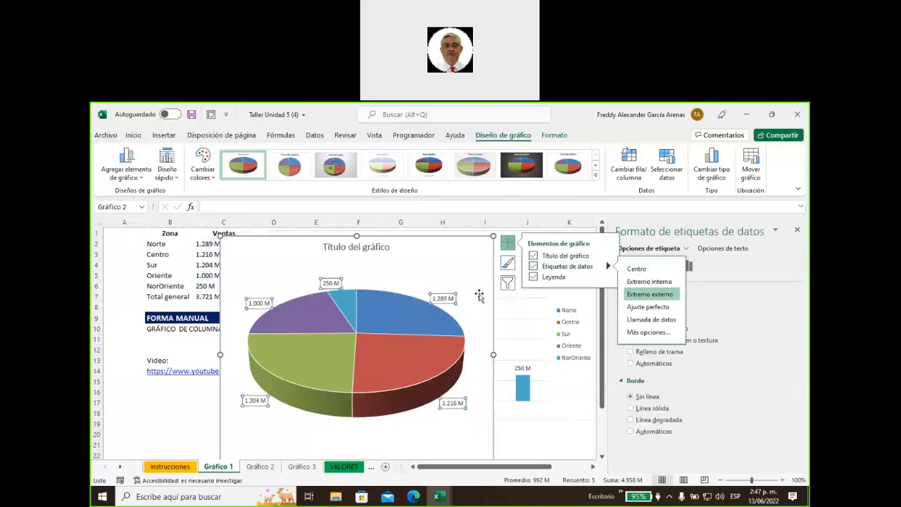
{"action": "left_click", "coordinate": [507, 243]}
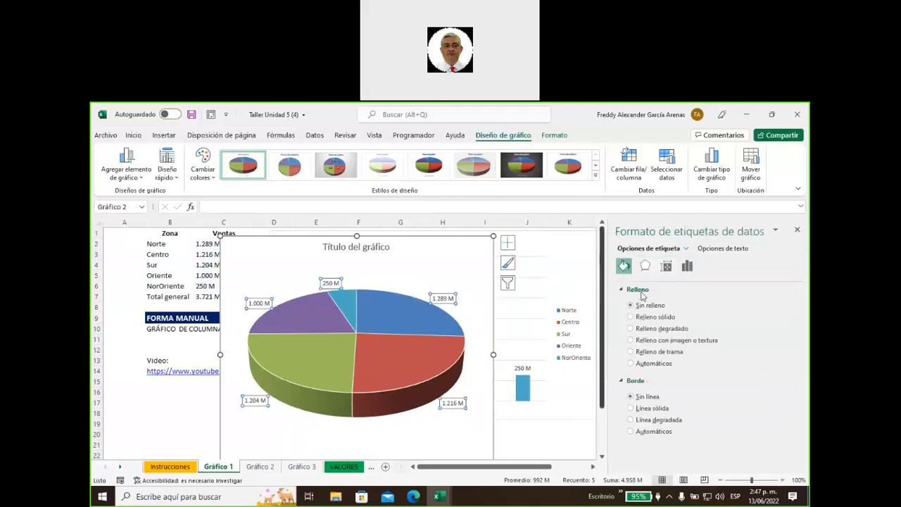
Show both Valor and Porcentaje in labels (e.g. 1.289 M; 26%) and widen the pie chart
{"action": "left_click", "coordinate": [687, 266]}
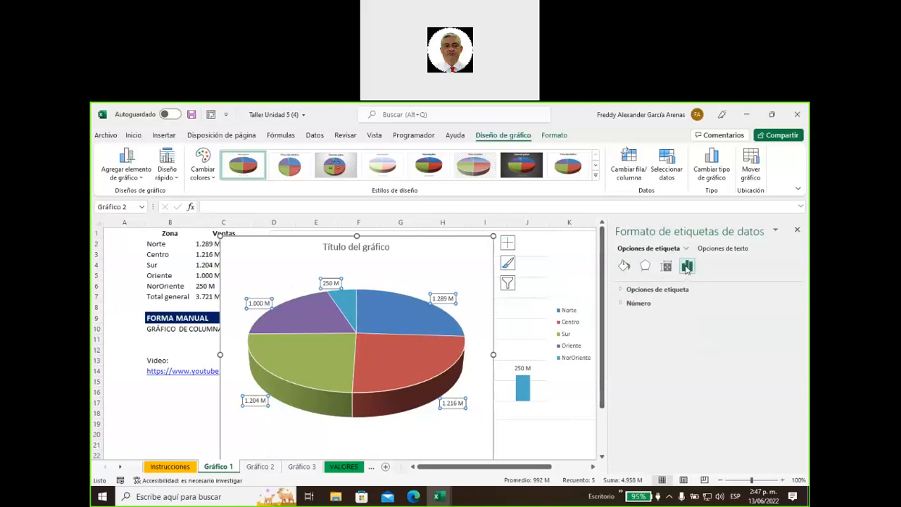
{"action": "left_click", "coordinate": [624, 290]}
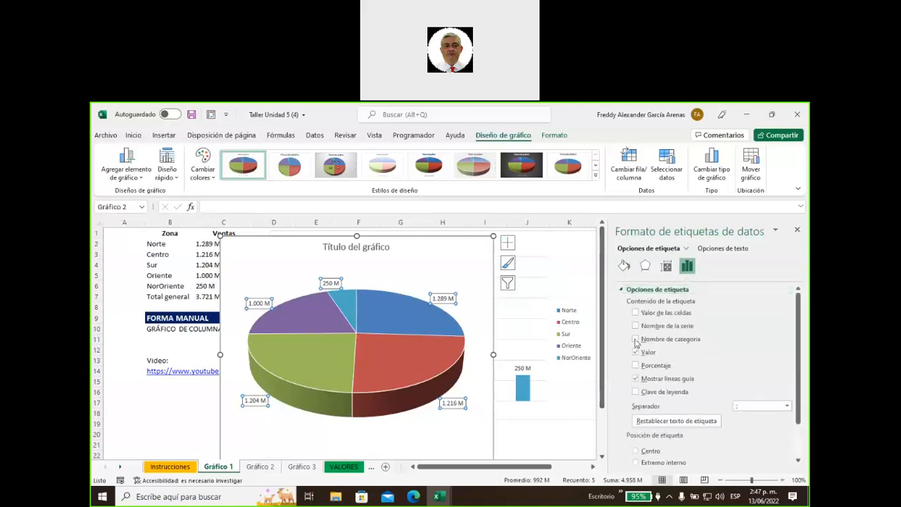
{"action": "left_click", "coordinate": [636, 366]}
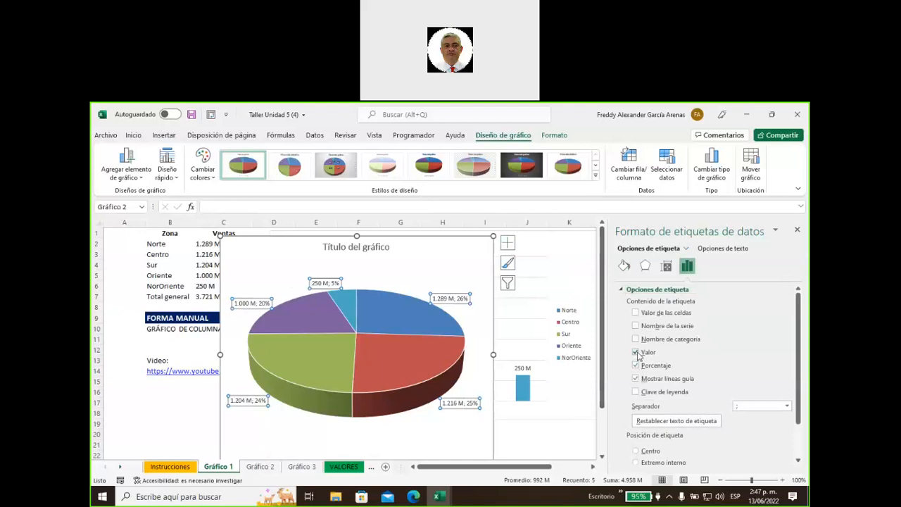
{"action": "left_click", "coordinate": [636, 352]}
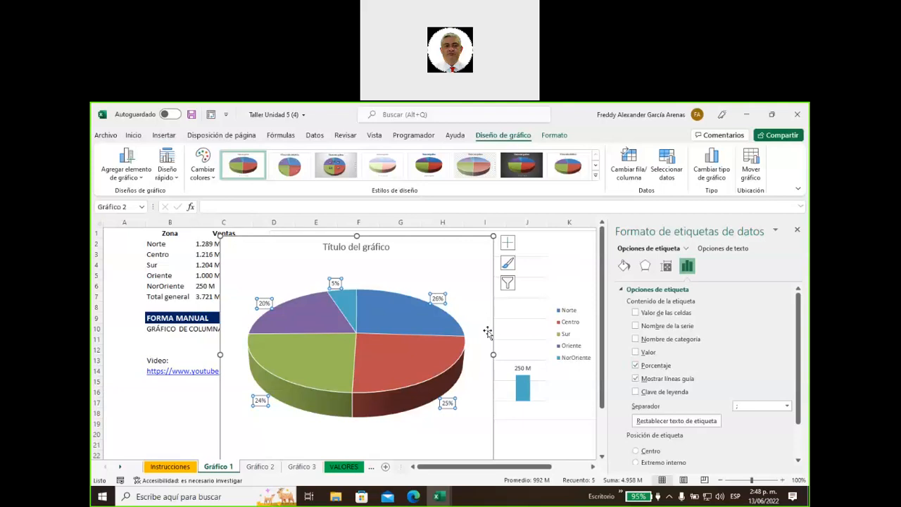
{"action": "left_click_drag", "start_coordinate": [494, 354], "coordinate": [541, 354]}
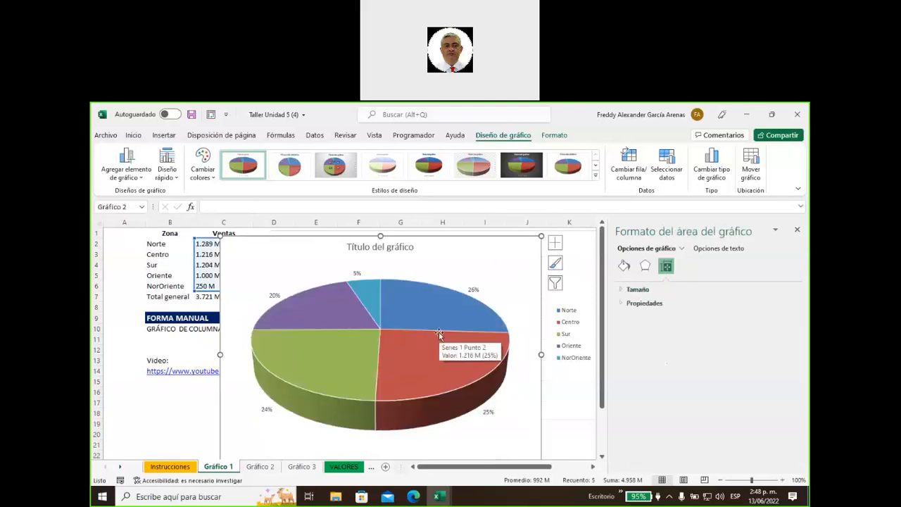
{"action": "left_click", "coordinate": [475, 289]}
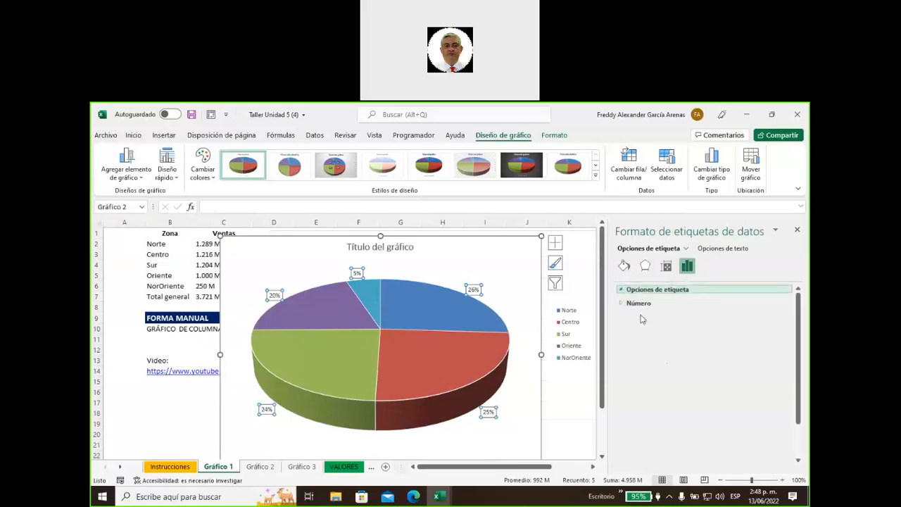
{"action": "left_click", "coordinate": [640, 290]}
{"action": "left_click", "coordinate": [643, 354]}
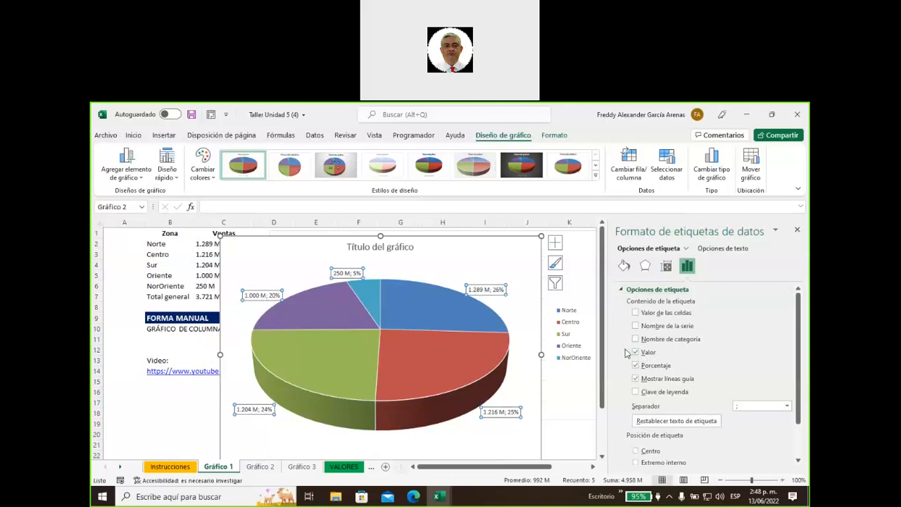
{"action": "left_click", "coordinate": [561, 411]}
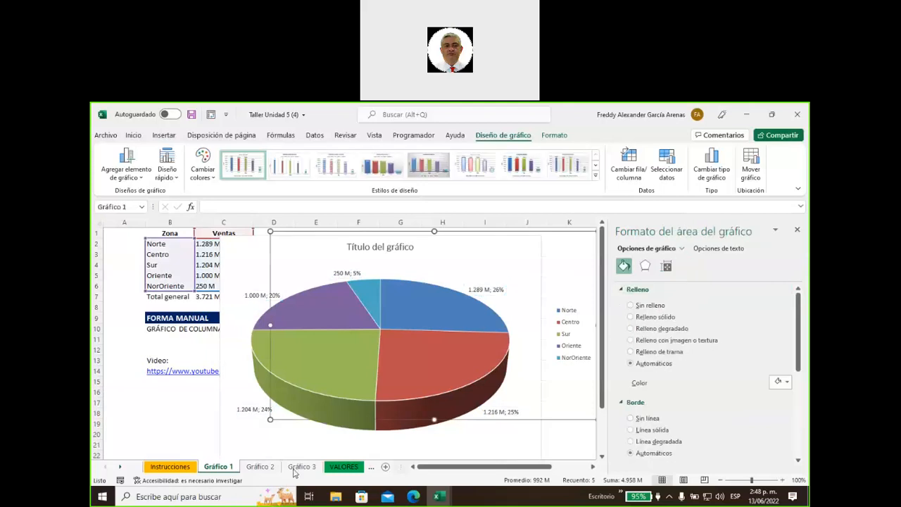
On Gráfico 3, move the % participacion pie chart below the month table and select B1:D13
{"action": "left_click", "coordinate": [301, 467]}
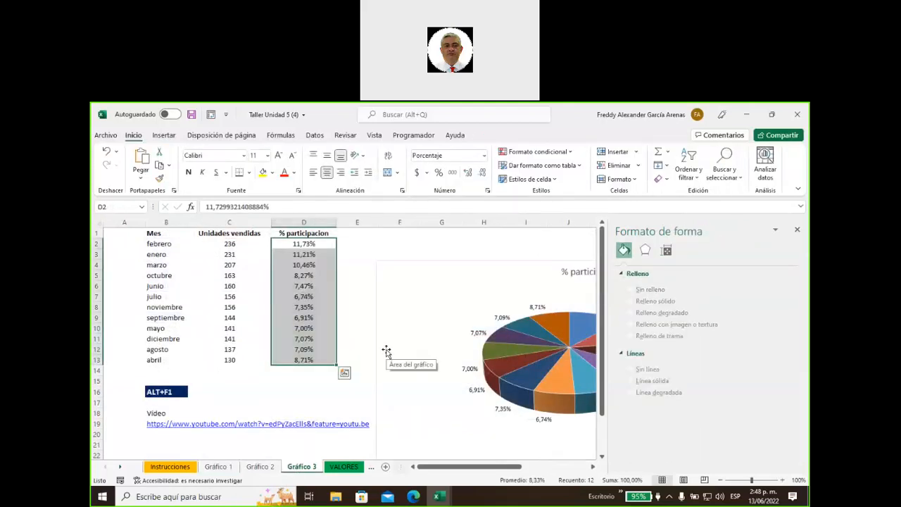
{"action": "left_click_drag", "start_coordinate": [454, 466], "coordinate": [483, 475]}
{"action": "left_click_drag", "start_coordinate": [234, 271], "coordinate": [233, 364]}
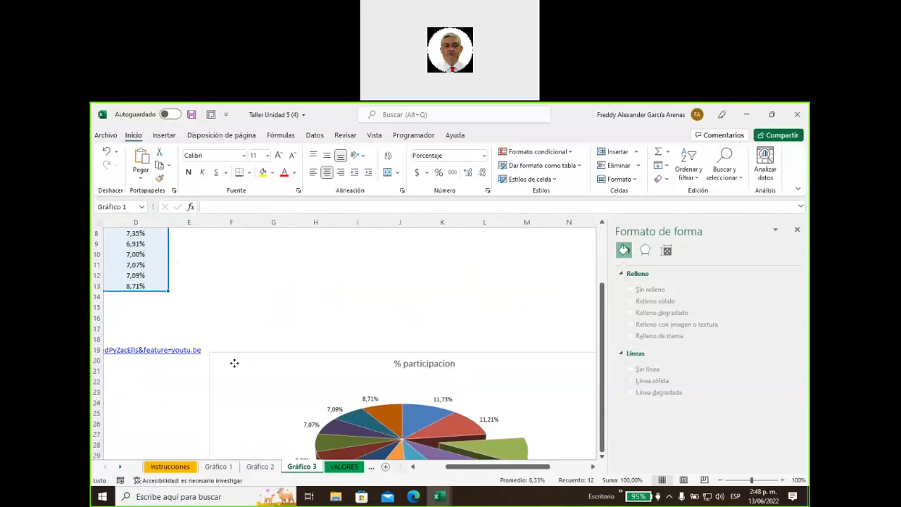
{"action": "left_click_drag", "start_coordinate": [493, 466], "coordinate": [386, 476]}
{"action": "scroll", "coordinate": [402, 433], "scroll_direction": "up", "scroll_amount": 2}
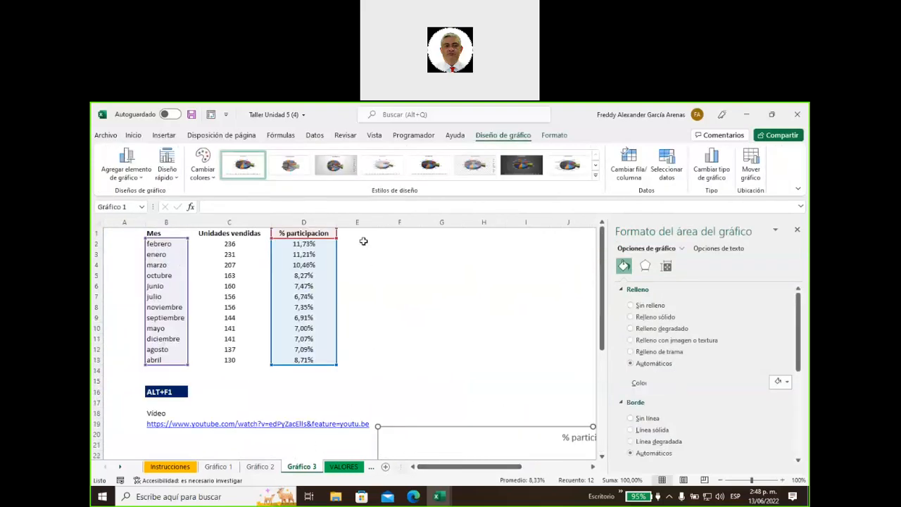
{"action": "left_click_drag", "start_coordinate": [153, 233], "coordinate": [331, 361]}
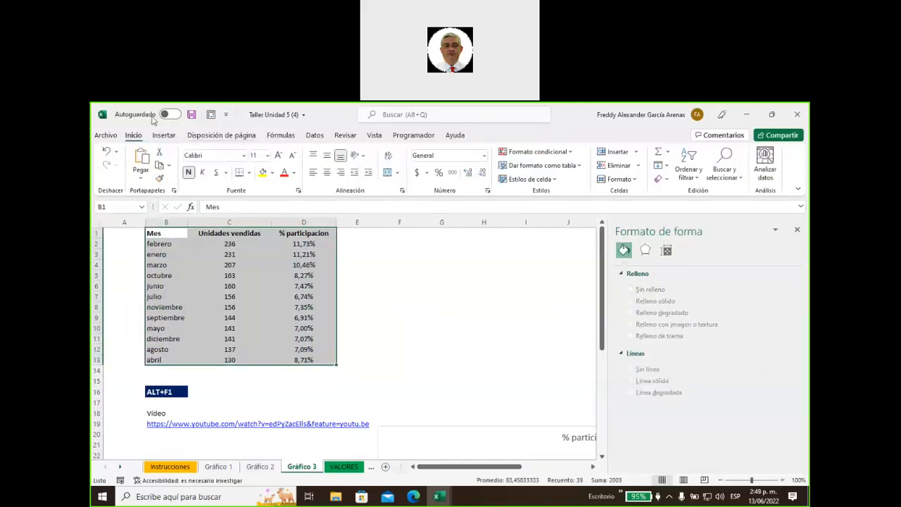
Close the Formato de forma pane and bring up Gráficos recomendados for the month table
{"action": "left_click", "coordinate": [164, 135]}
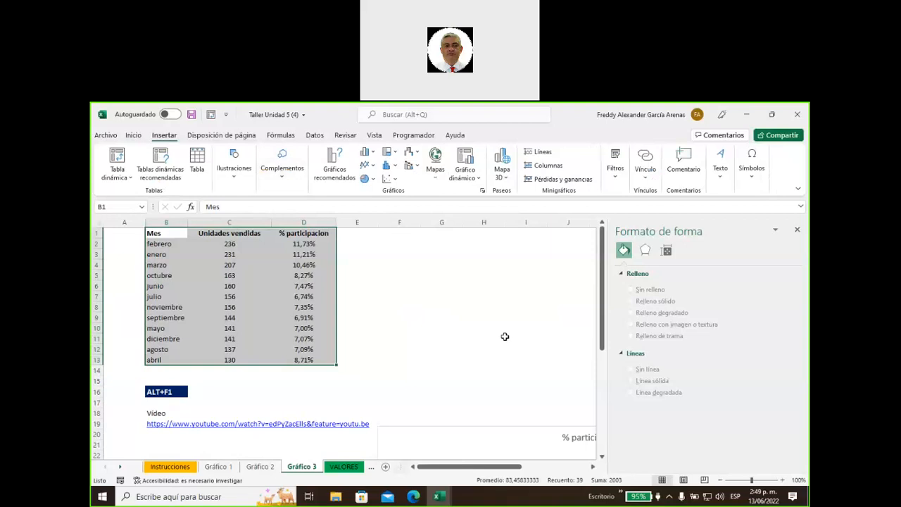
{"action": "left_click", "coordinate": [797, 230]}
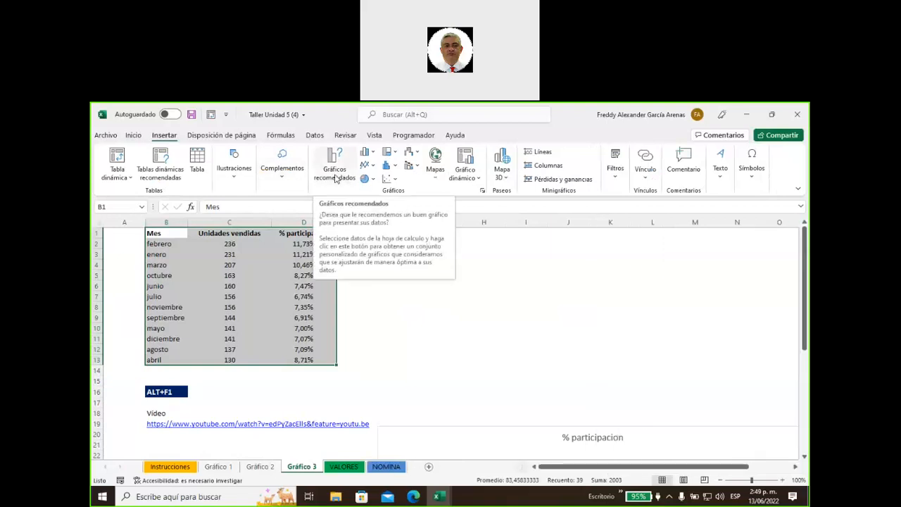
{"action": "left_click", "coordinate": [336, 178]}
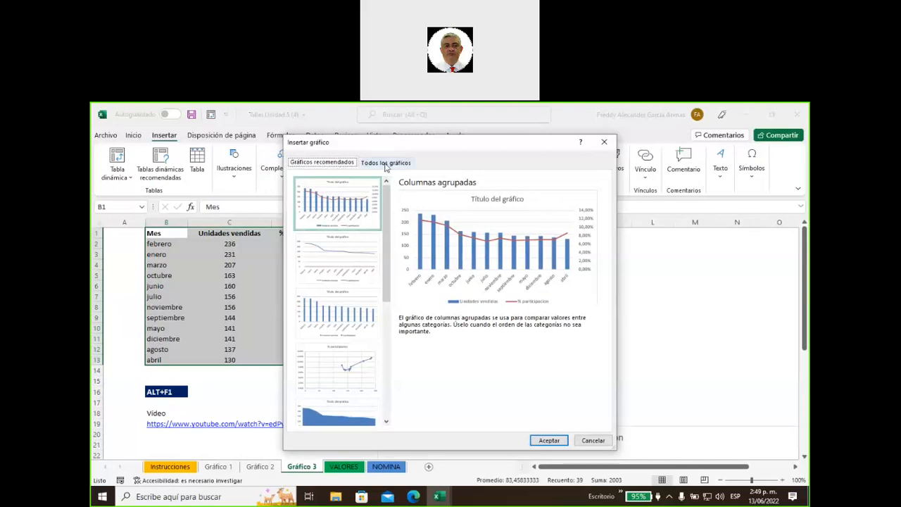
Switch to the full chart list and pick the Combinado chart type
{"action": "left_click", "coordinate": [386, 164]}
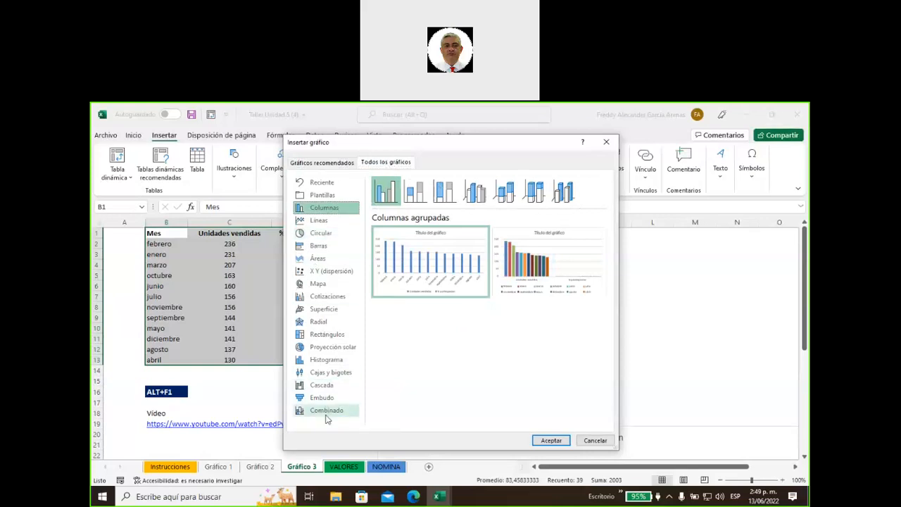
{"action": "left_click", "coordinate": [326, 412]}
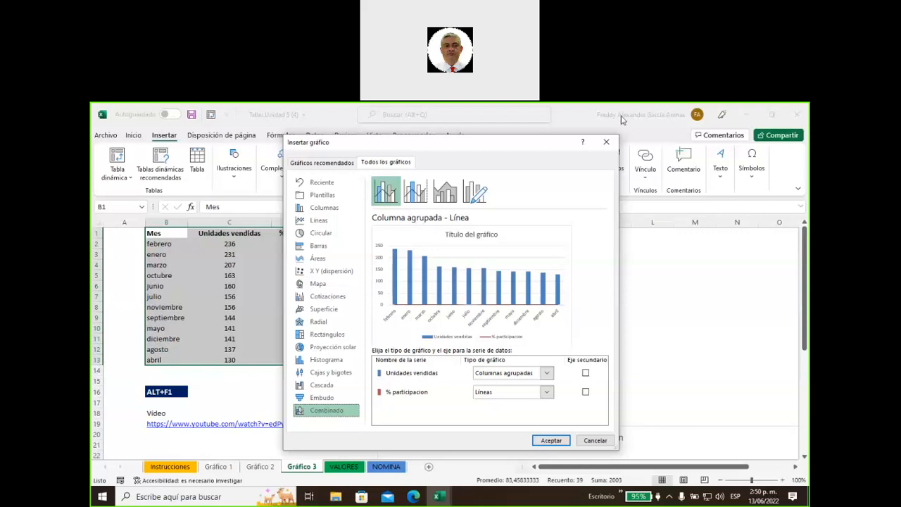
Mark the secondary axis and line chart type settings with pen annotations, then clear them
{"action": "mouse_move", "coordinate": [587, 255]}
{"action": "left_mouse_down"}
{"action": "mouse_move", "coordinate": [596, 357]}
{"action": "mouse_move", "coordinate": [605, 342]}
{"action": "left_mouse_up"}
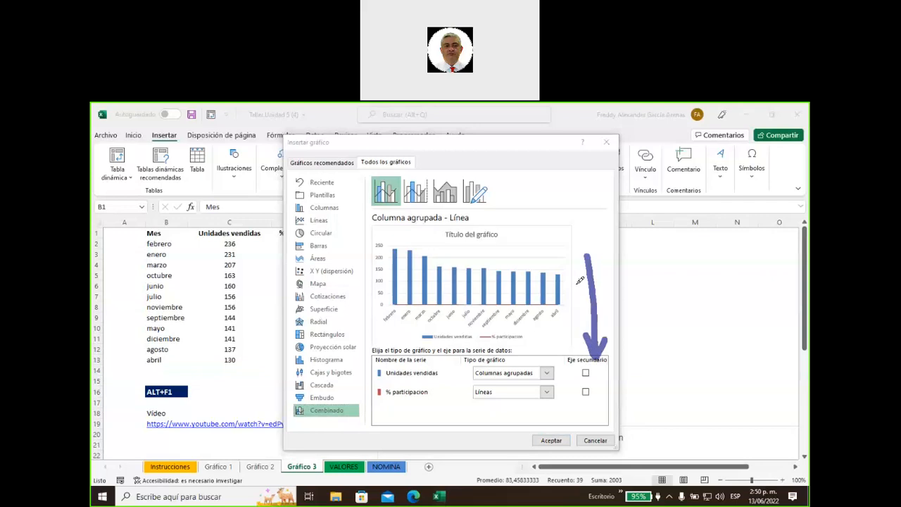
{"action": "mouse_move", "coordinate": [602, 386]}
{"action": "left_mouse_down"}
{"action": "mouse_move", "coordinate": [588, 385]}
{"action": "mouse_move", "coordinate": [594, 395]}
{"action": "mouse_move", "coordinate": [587, 388]}
{"action": "left_mouse_up"}
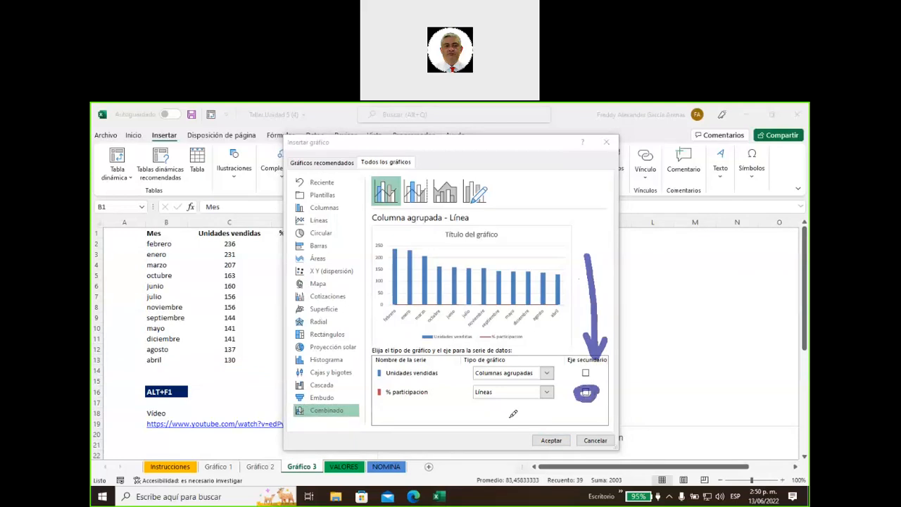
{"action": "mouse_move", "coordinate": [454, 425]}
{"action": "left_mouse_down"}
{"action": "mouse_move", "coordinate": [482, 399]}
{"action": "mouse_move", "coordinate": [478, 414]}
{"action": "left_mouse_up"}
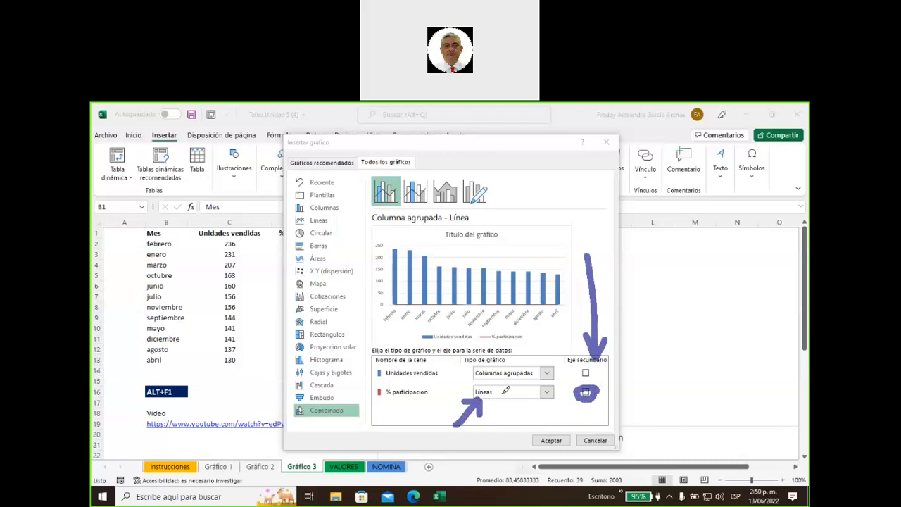
{"action": "left_click_drag", "start_coordinate": [501, 393], "coordinate": [530, 393]}
{"action": "key", "text": "Escape"}
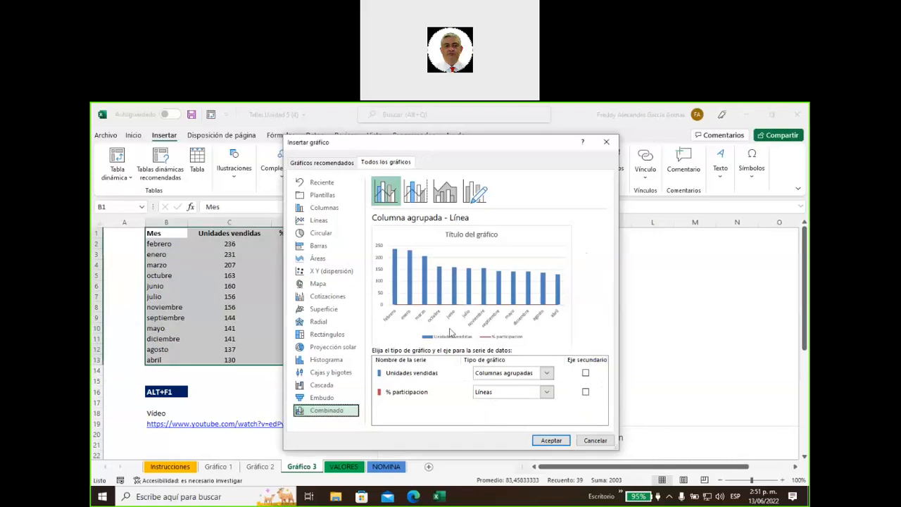
Put % participacion on a secondary axis as Line with Markers and insert the combo chart
{"action": "left_click", "coordinate": [585, 393]}
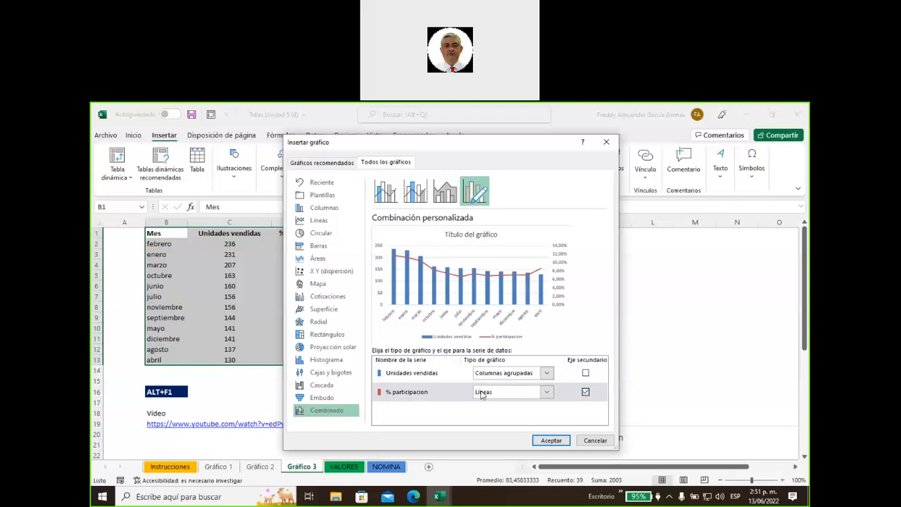
{"action": "left_click", "coordinate": [547, 397]}
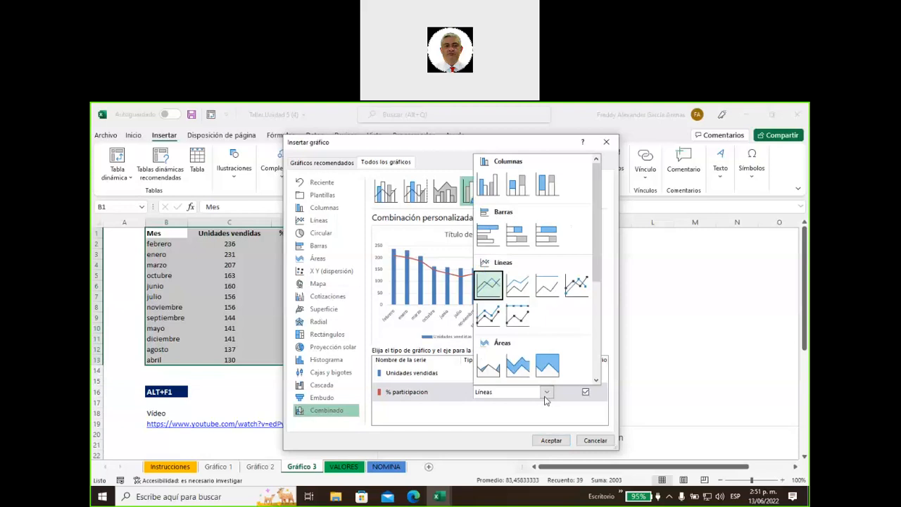
{"action": "left_click", "coordinate": [577, 286]}
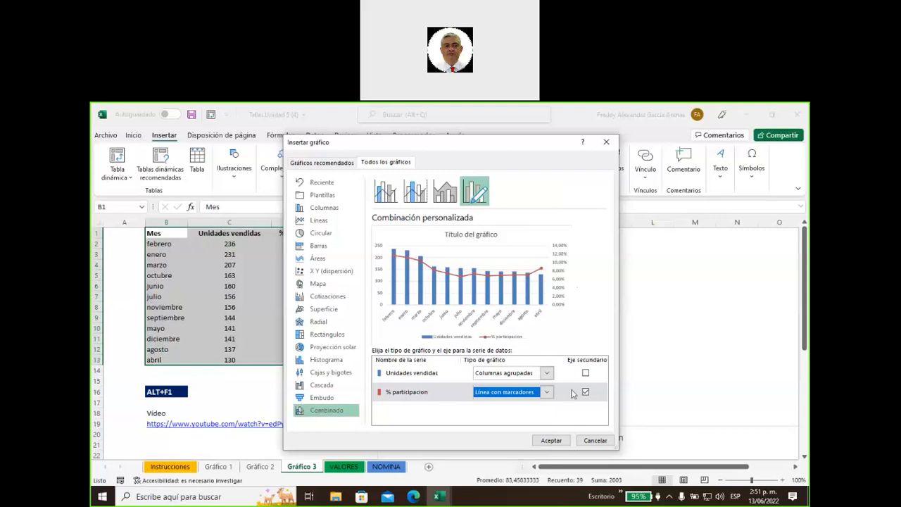
{"action": "left_click", "coordinate": [551, 440]}
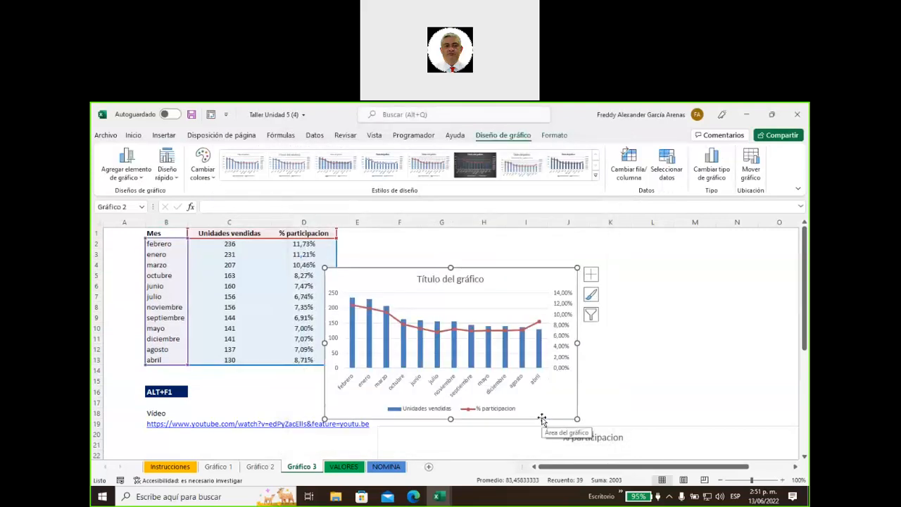
Move the combo chart up-left and stretch it to column M and down to row 21
{"action": "left_click_drag", "start_coordinate": [501, 276], "coordinate": [395, 242]}
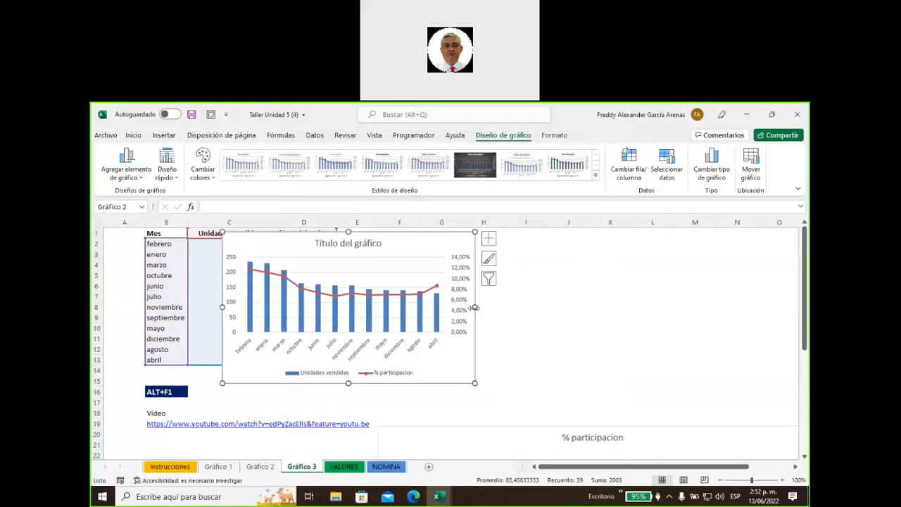
{"action": "mouse_move", "coordinate": [474, 307]}
{"action": "left_mouse_down"}
{"action": "mouse_move", "coordinate": [671, 312]}
{"action": "mouse_move", "coordinate": [636, 316]}
{"action": "left_mouse_up"}
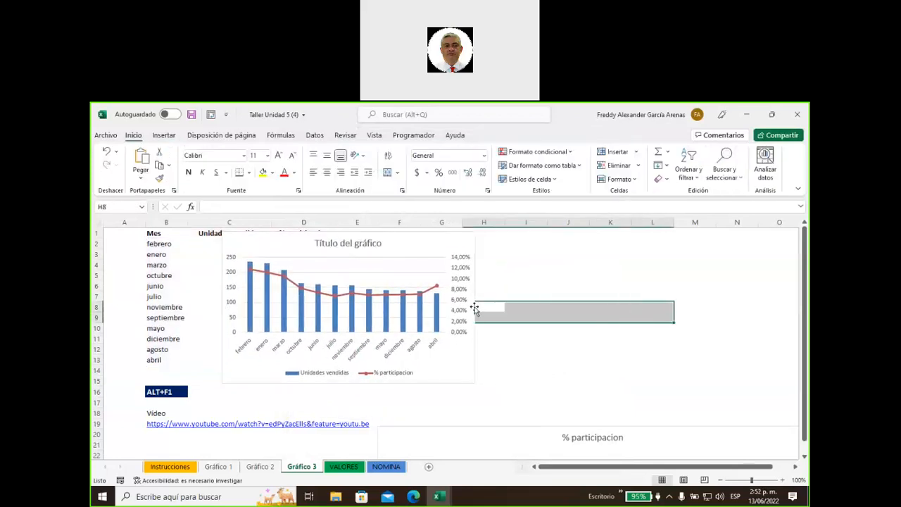
{"action": "left_click", "coordinate": [474, 307]}
{"action": "left_click_drag", "start_coordinate": [473, 307], "coordinate": [702, 308]}
{"action": "left_click_drag", "start_coordinate": [462, 382], "coordinate": [463, 443]}
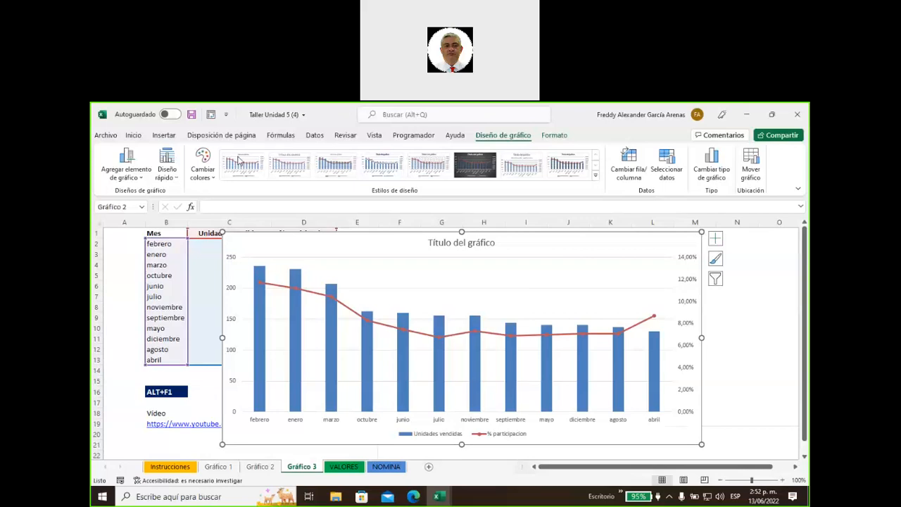
Ink notes on the percentage axis, title, febrero bar and line trend, then clear them
{"action": "mouse_move", "coordinate": [567, 222]}
{"action": "left_mouse_down"}
{"action": "mouse_move", "coordinate": [693, 238]}
{"action": "mouse_move", "coordinate": [706, 248]}
{"action": "left_mouse_up"}
{"action": "mouse_move", "coordinate": [721, 290]}
{"action": "left_mouse_down"}
{"action": "mouse_move", "coordinate": [667, 330]}
{"action": "mouse_move", "coordinate": [670, 259]}
{"action": "mouse_move", "coordinate": [663, 248]}
{"action": "left_mouse_up"}
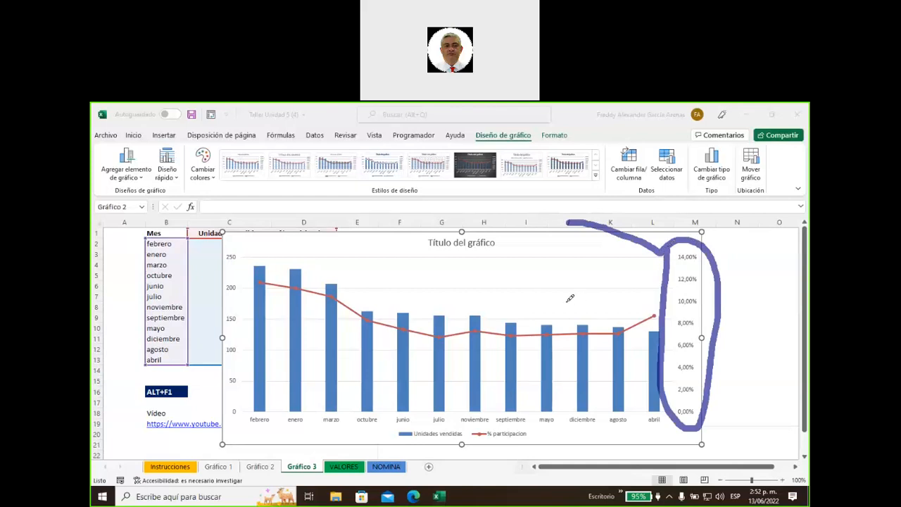
{"action": "mouse_move", "coordinate": [524, 211]}
{"action": "left_mouse_down"}
{"action": "mouse_move", "coordinate": [539, 218]}
{"action": "mouse_move", "coordinate": [530, 256]}
{"action": "mouse_move", "coordinate": [549, 253]}
{"action": "left_mouse_up"}
{"action": "left_click_drag", "start_coordinate": [492, 214], "coordinate": [504, 261]}
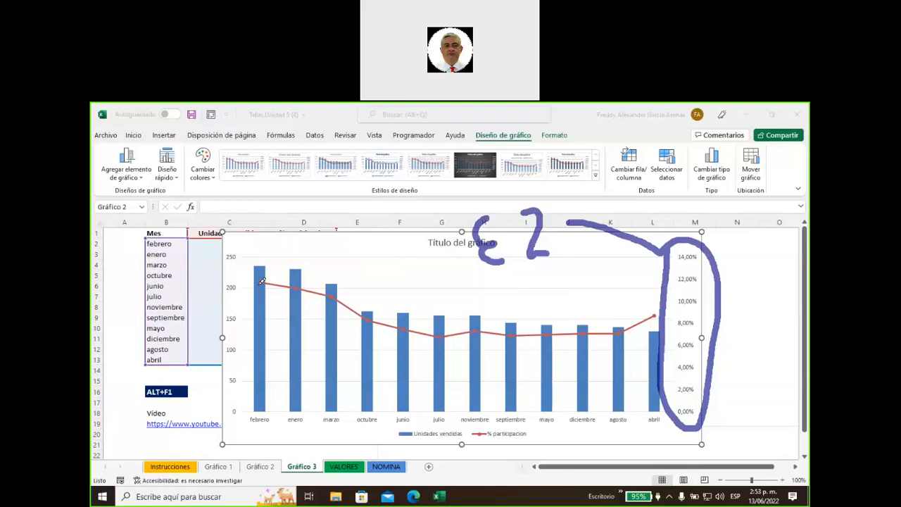
{"action": "mouse_move", "coordinate": [266, 252]}
{"action": "left_mouse_down"}
{"action": "mouse_move", "coordinate": [281, 247]}
{"action": "mouse_move", "coordinate": [275, 265]}
{"action": "mouse_move", "coordinate": [295, 255]}
{"action": "left_mouse_up"}
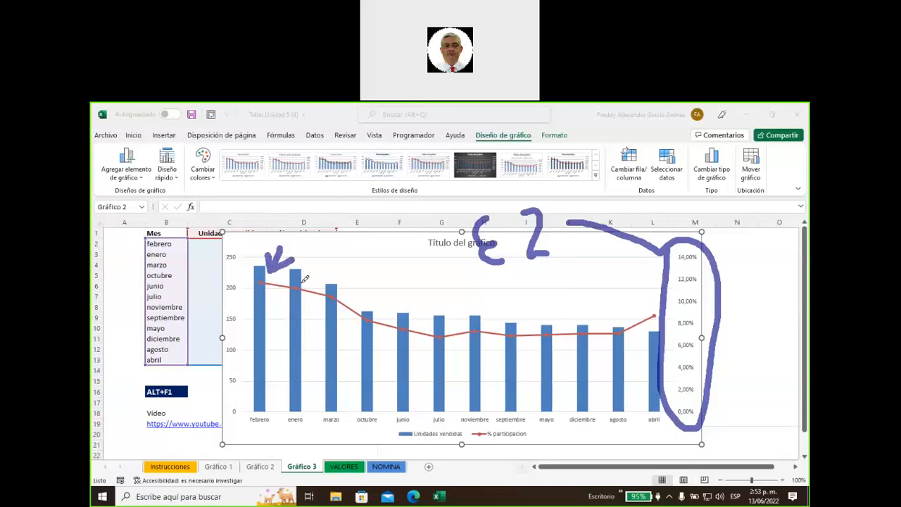
{"action": "mouse_move", "coordinate": [284, 276]}
{"action": "left_mouse_down"}
{"action": "mouse_move", "coordinate": [342, 283]}
{"action": "mouse_move", "coordinate": [449, 327]}
{"action": "mouse_move", "coordinate": [589, 321]}
{"action": "mouse_move", "coordinate": [646, 307]}
{"action": "mouse_move", "coordinate": [667, 290]}
{"action": "left_mouse_up"}
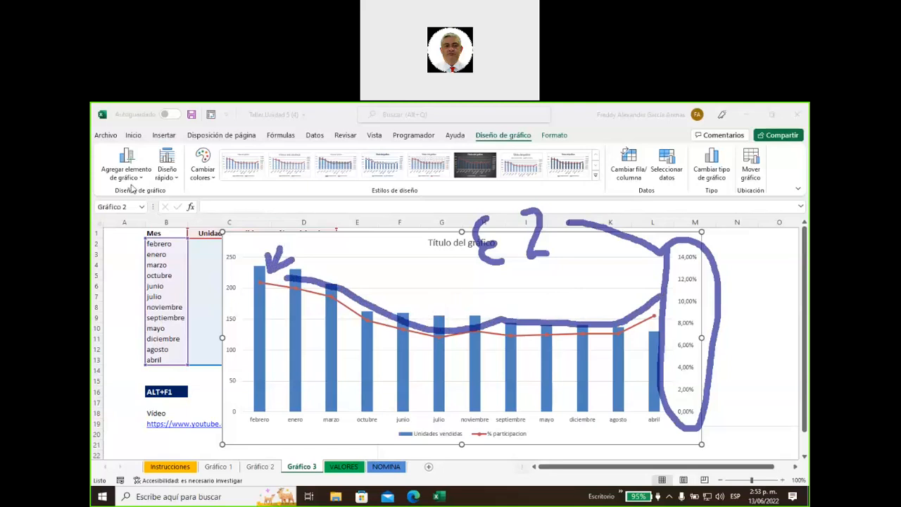
{"action": "key", "text": "Escape"}
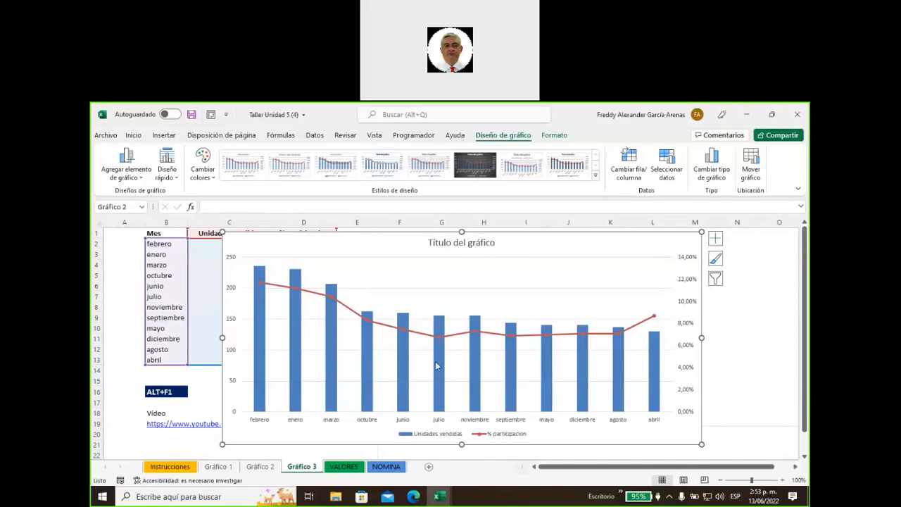
{"action": "mouse_move", "coordinate": [437, 363]}
Move the chart down-right off the table and select B1:D13
{"action": "left_click", "coordinate": [125, 263]}
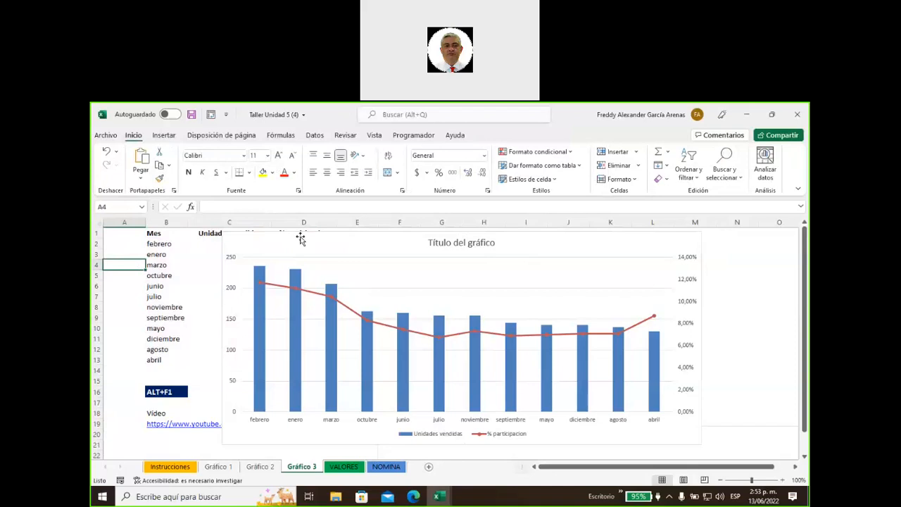
{"action": "left_click_drag", "start_coordinate": [293, 237], "coordinate": [522, 344]}
{"action": "left_click_drag", "start_coordinate": [162, 233], "coordinate": [312, 360]}
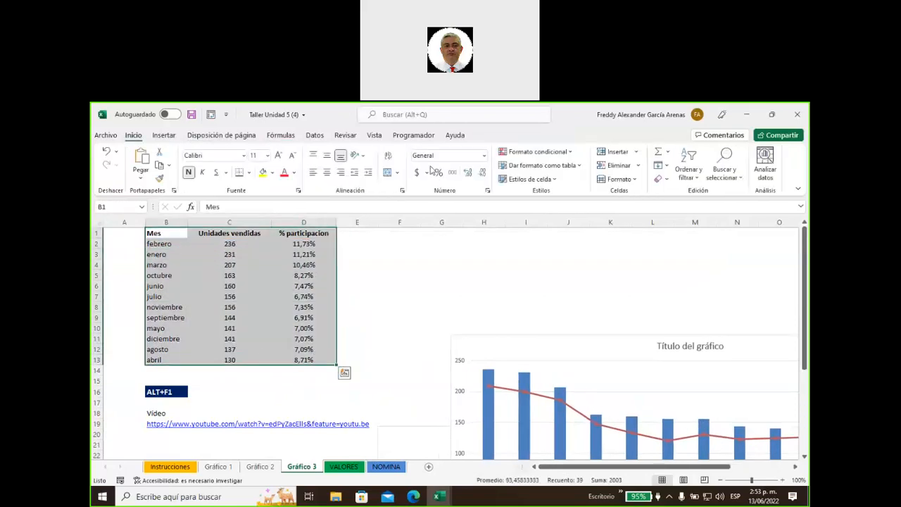
Apply the Texto number format so % participacion shows raw decimals like 0,117299321
{"action": "left_click", "coordinate": [484, 155]}
{"action": "scroll", "coordinate": [455, 378], "scroll_direction": "down", "scroll_amount": 2}
{"action": "scroll", "coordinate": [456, 379], "scroll_direction": "up", "scroll_amount": 2}
{"action": "scroll", "coordinate": [455, 378], "scroll_direction": "down", "scroll_amount": 2}
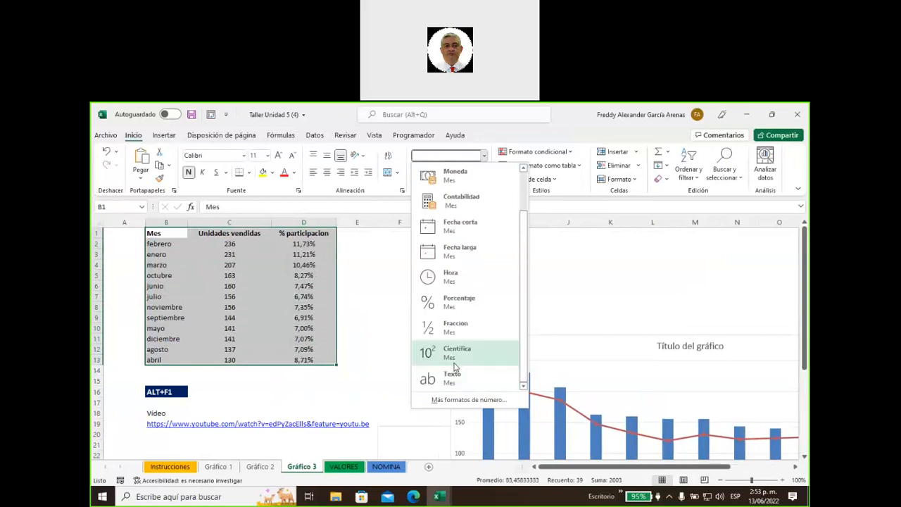
{"action": "left_click", "coordinate": [454, 380]}
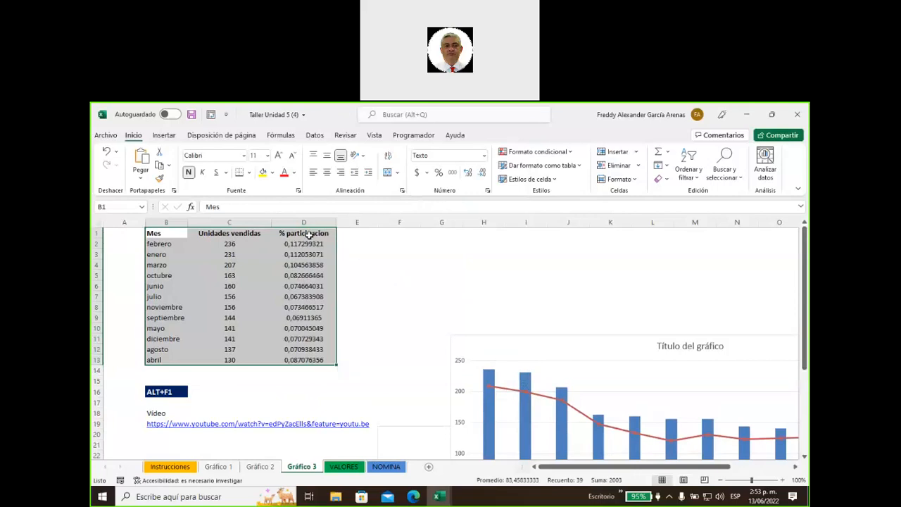
{"action": "right_click", "coordinate": [310, 235]}
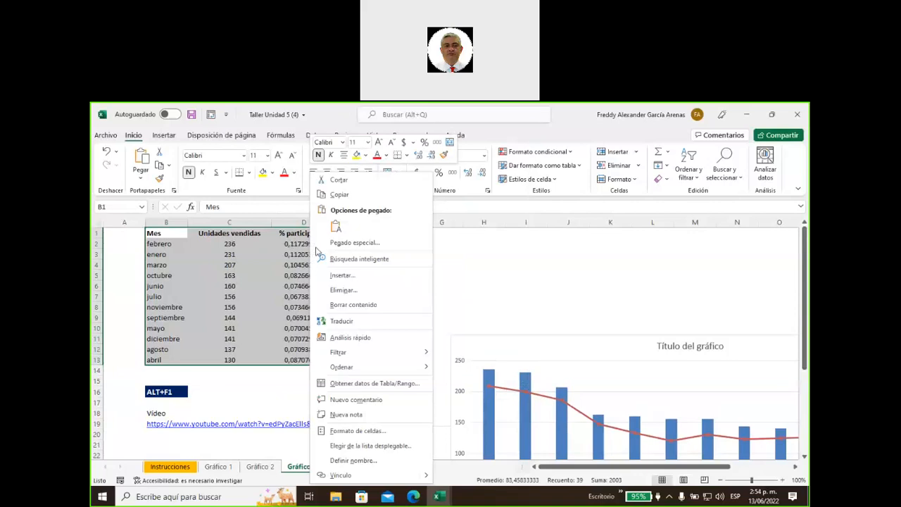
{"action": "left_click", "coordinate": [483, 225]}
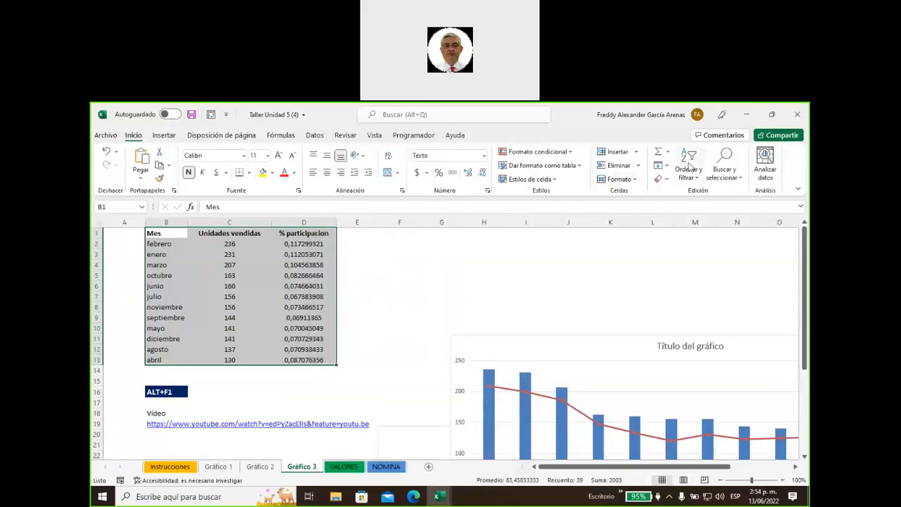
Custom-sort the table by Mes using the enero–diciembre list, then drag the chart back over the data
{"action": "left_click", "coordinate": [688, 168]}
{"action": "left_click", "coordinate": [711, 225]}
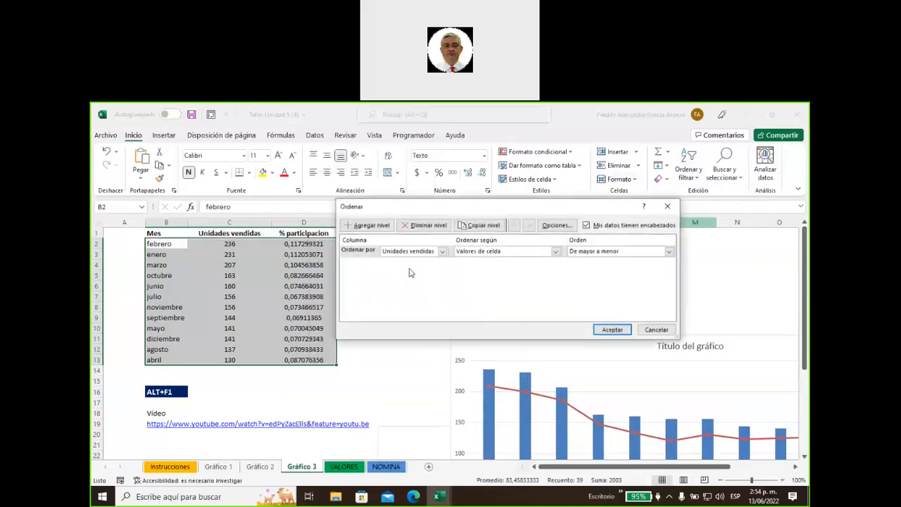
{"action": "left_click", "coordinate": [443, 251]}
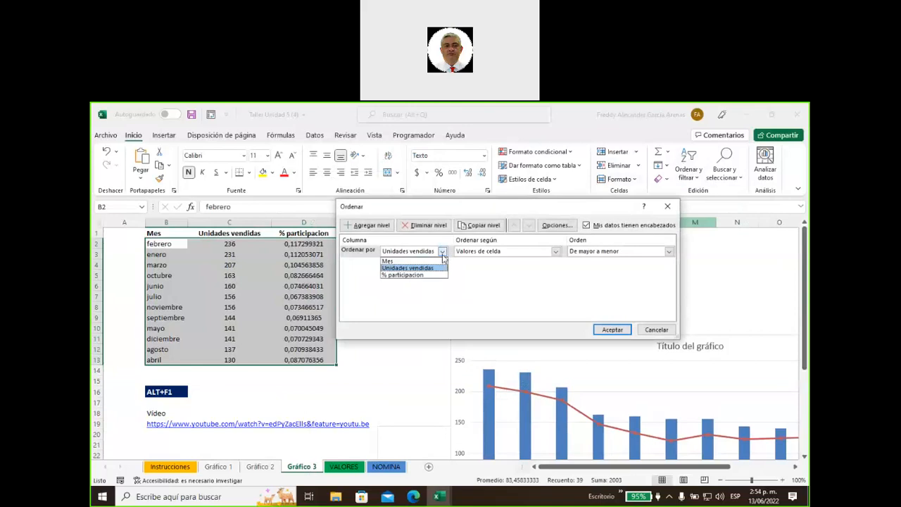
{"action": "left_click", "coordinate": [404, 260]}
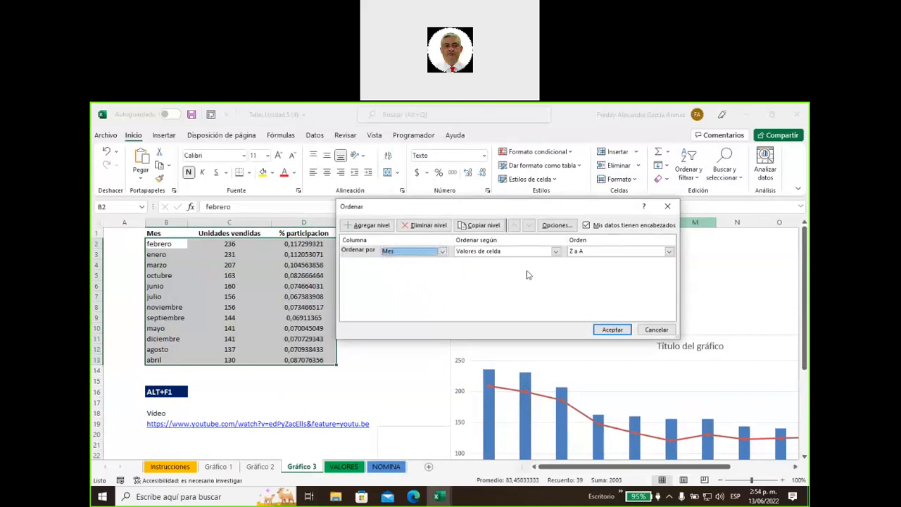
{"action": "left_click", "coordinate": [598, 254]}
{"action": "left_click", "coordinate": [598, 278]}
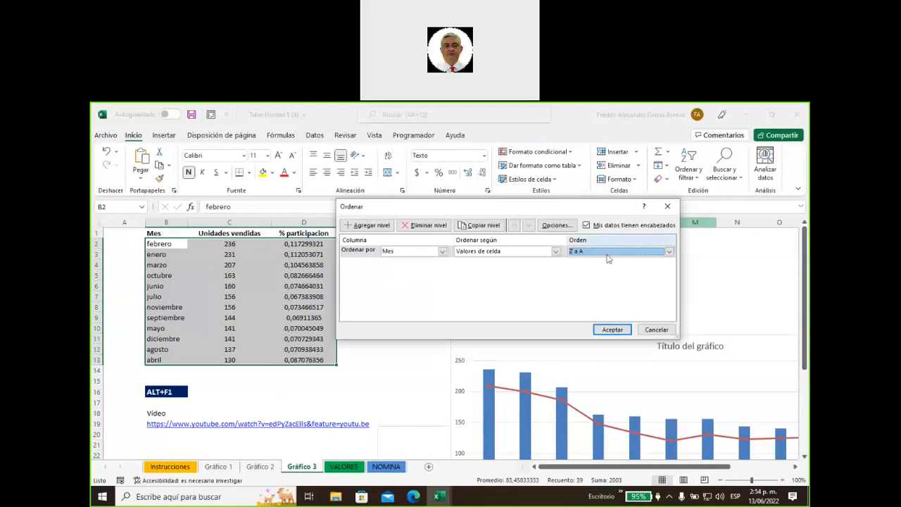
{"action": "left_click", "coordinate": [610, 254]}
{"action": "left_click", "coordinate": [603, 275]}
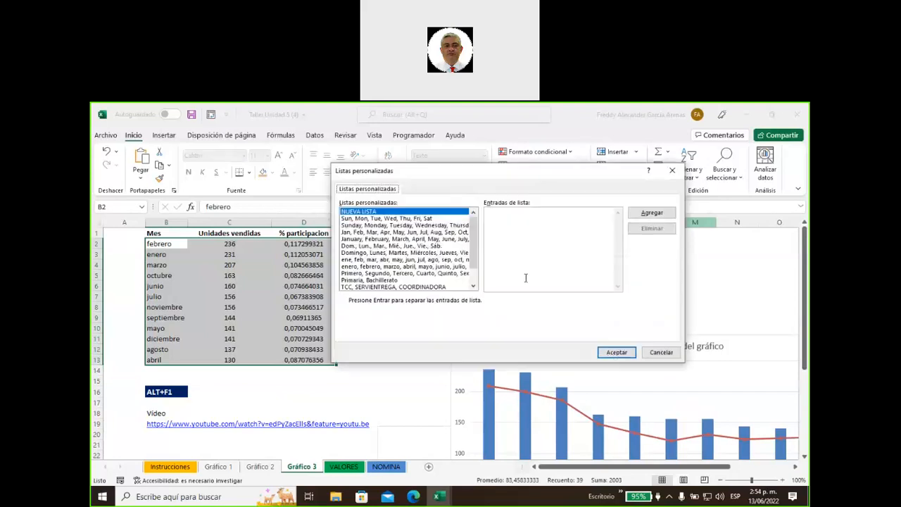
{"action": "left_click", "coordinate": [400, 265]}
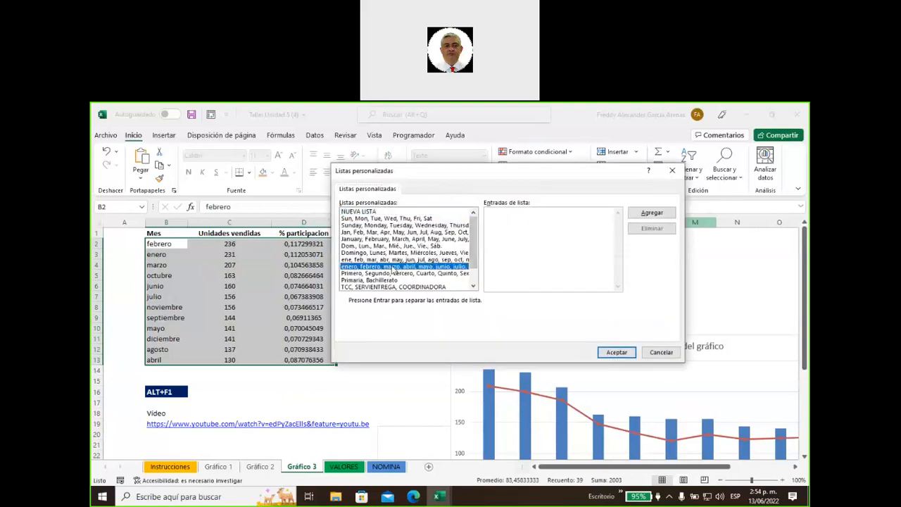
{"action": "left_click", "coordinate": [614, 352]}
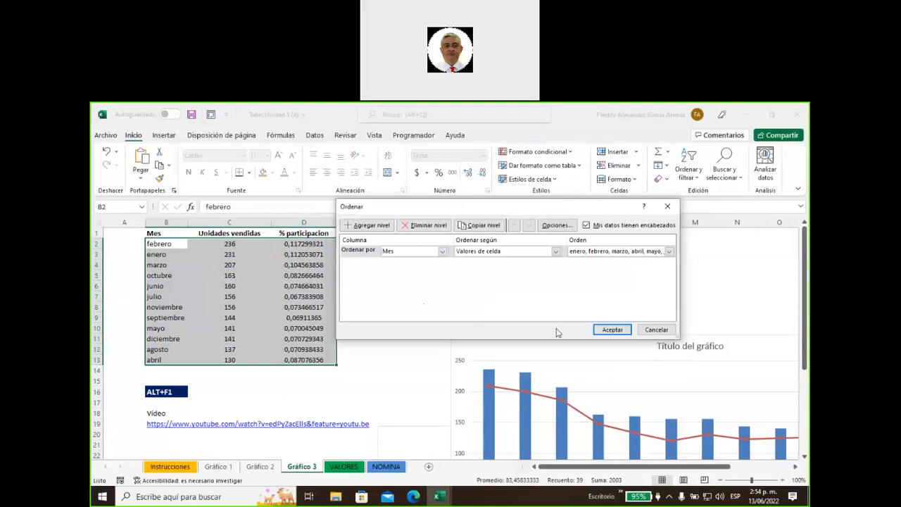
{"action": "left_click", "coordinate": [602, 329]}
{"action": "left_click_drag", "start_coordinate": [560, 344], "coordinate": [300, 235]}
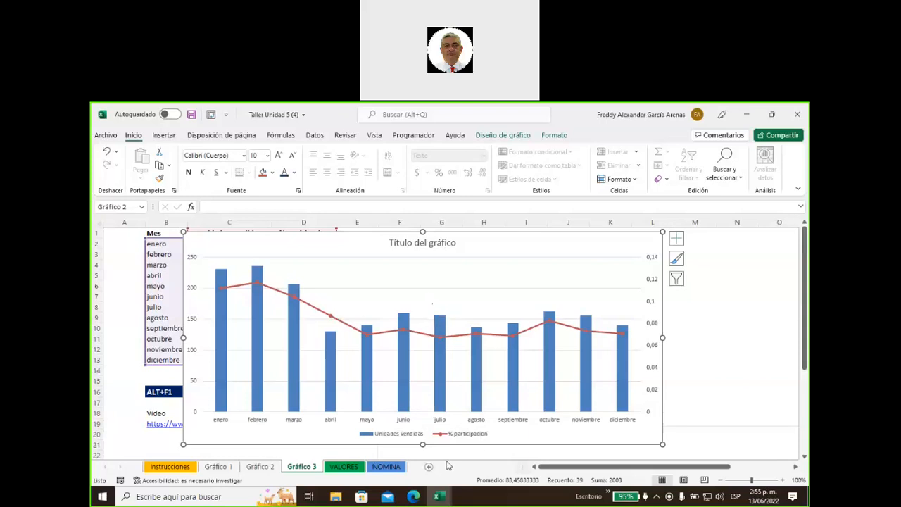
On a new sheet, enter CUNDINAMARCA under headers Zonas and Ventas, and autofit column C
{"action": "left_click", "coordinate": [428, 466]}
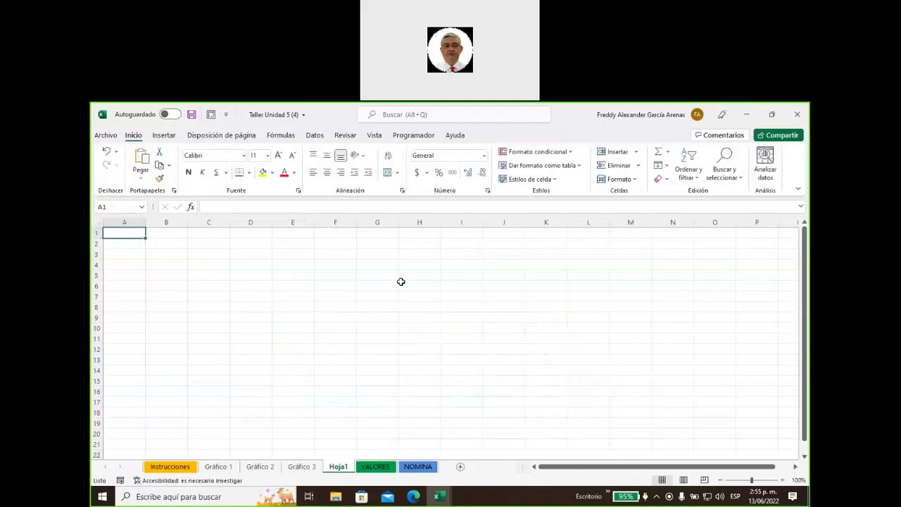
{"action": "left_click", "coordinate": [204, 257]}
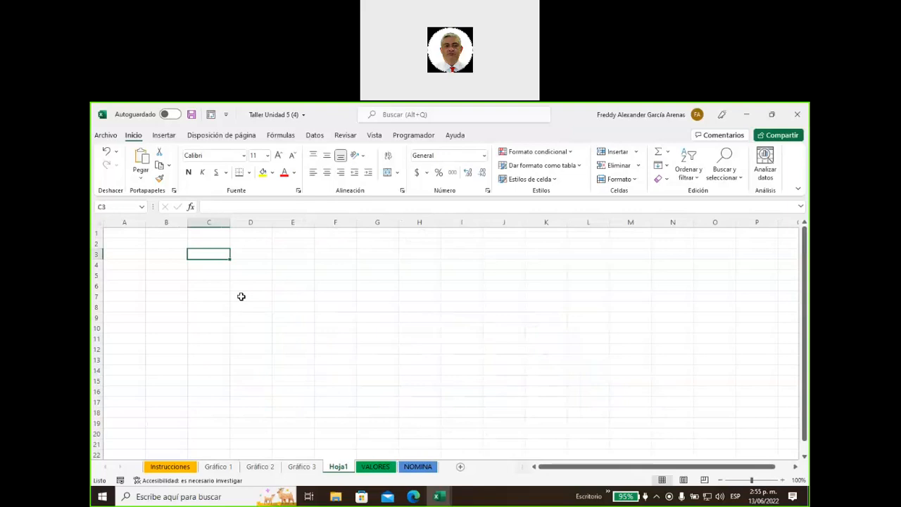
{"action": "type", "text": "CUNDINAMARCA"}
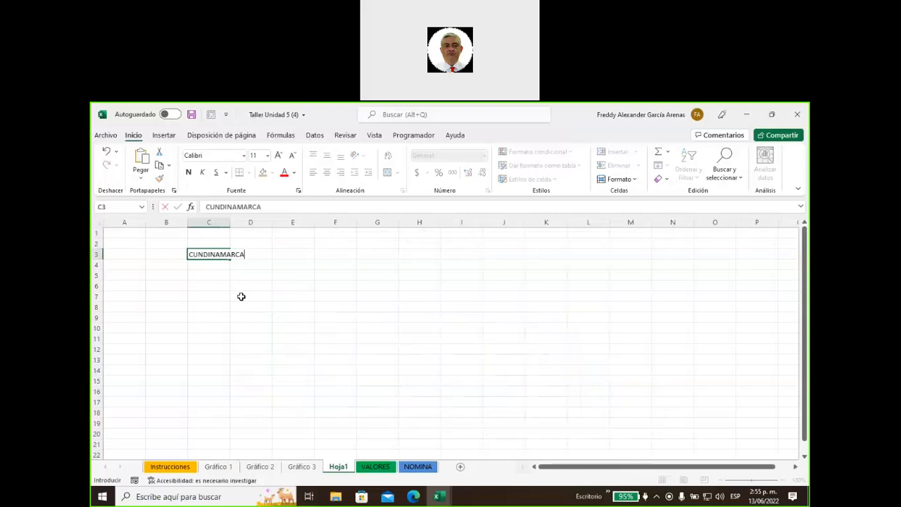
{"action": "key", "text": "Return"}
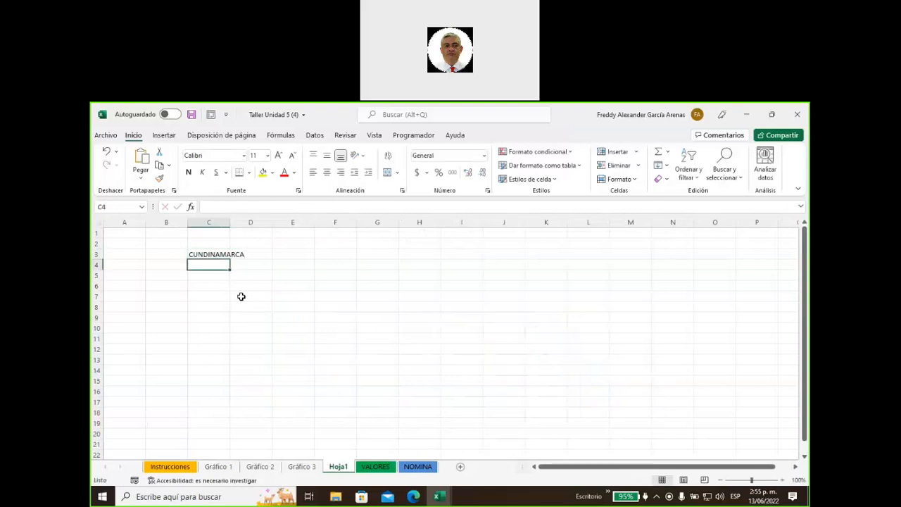
{"action": "key", "text": "Up"}
{"action": "key", "text": "Up"}
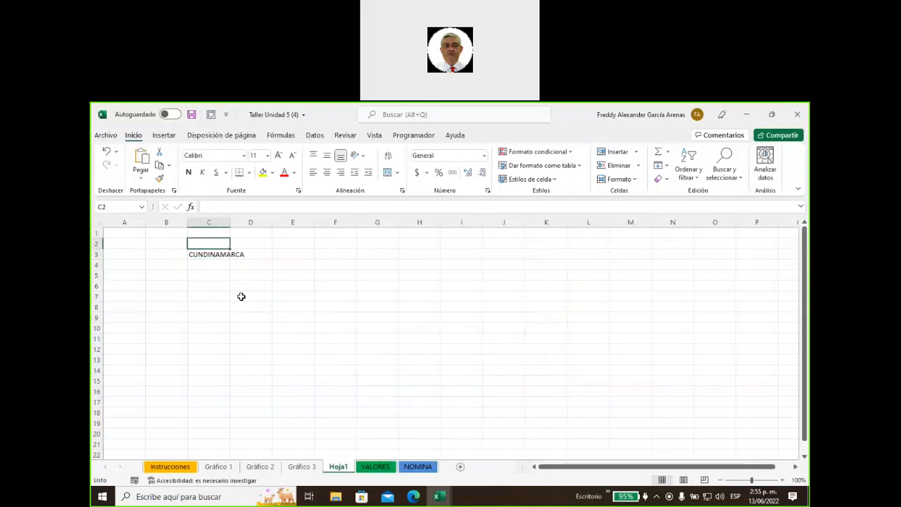
{"action": "type", "text": "Zonas"}
{"action": "key", "text": "Tab"}
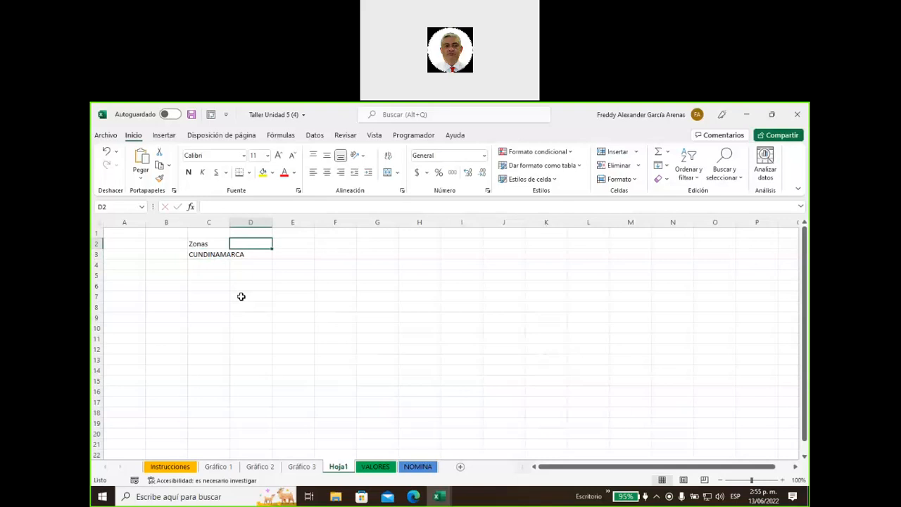
{"action": "type", "text": "Ventas"}
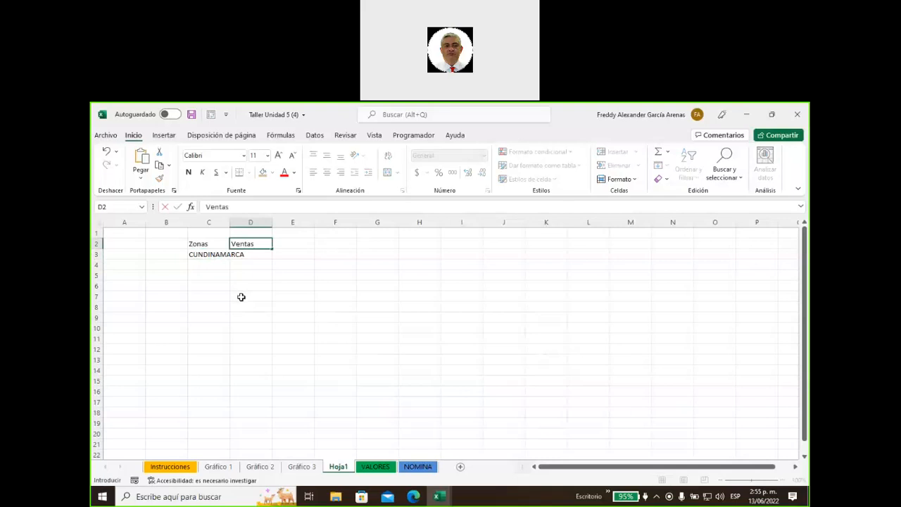
{"action": "left_click", "coordinate": [208, 265]}
{"action": "double_click", "coordinate": [230, 222]}
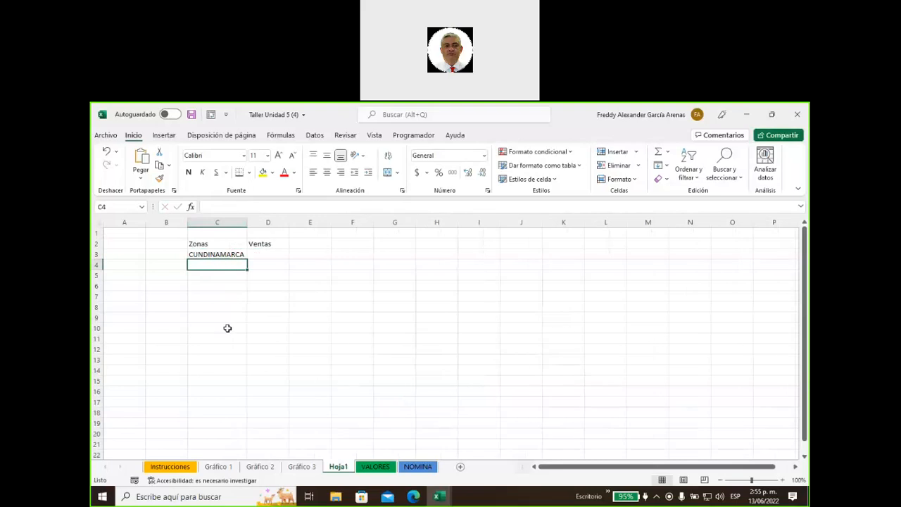
List META, NARIÑO and GUAJIRA below CUNDINAMARCA in the Zonas column
{"action": "type", "text": "META"}
{"action": "key", "text": "Return"}
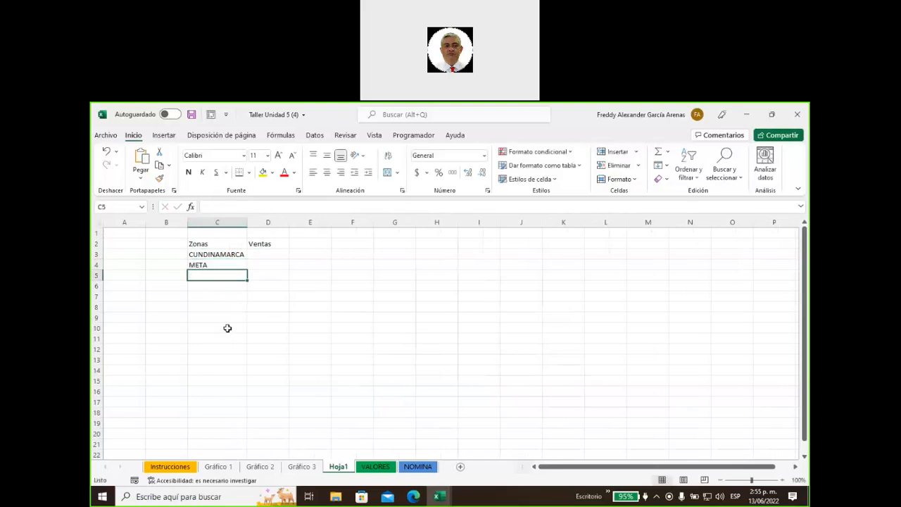
{"action": "type", "text": "NARIÑO"}
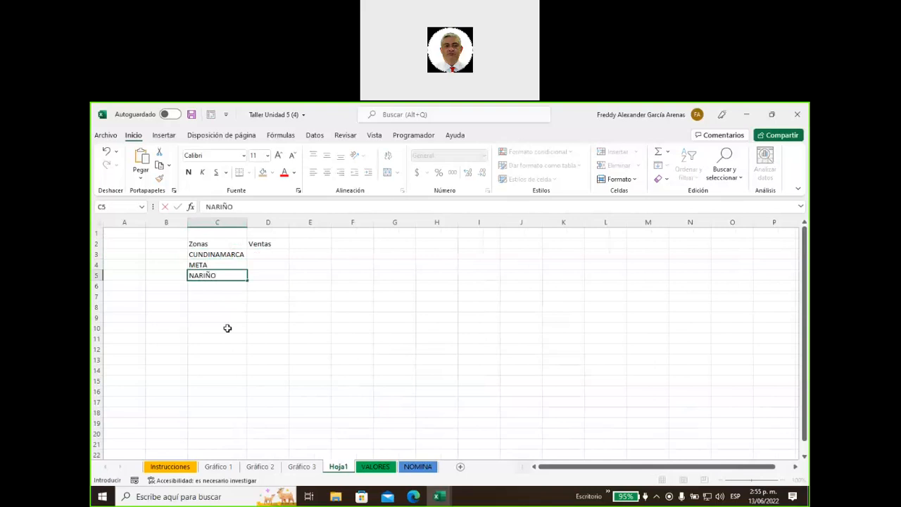
{"action": "key", "text": "Return"}
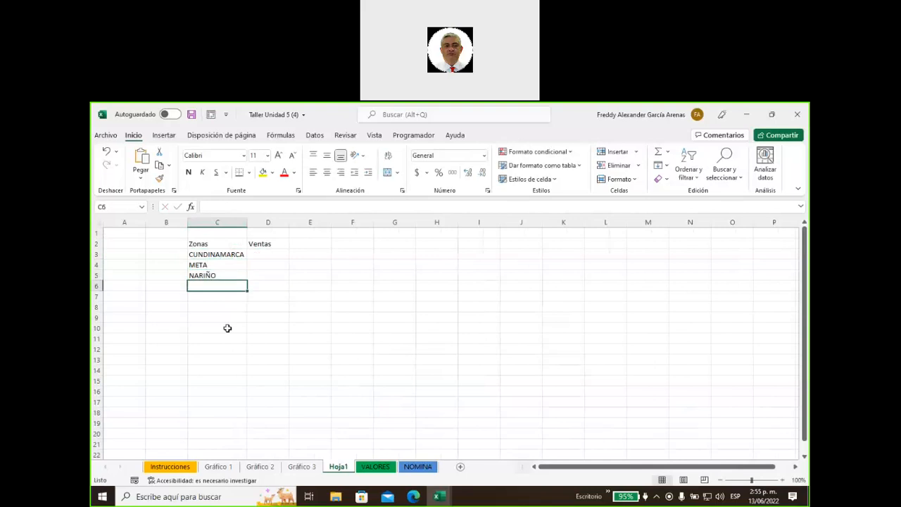
{"action": "type", "text": "GUAJIRA"}
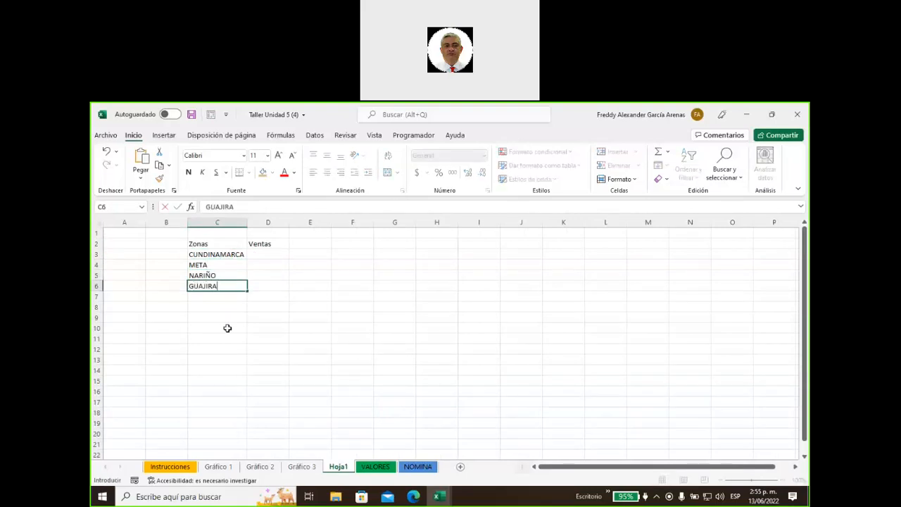
{"action": "left_click", "coordinate": [278, 286]}
Enter Ventas values 243, 367, 452 and 275 beside the four departments
{"action": "left_click", "coordinate": [258, 244]}
{"action": "left_click", "coordinate": [262, 255]}
{"action": "type", "text": "243"}
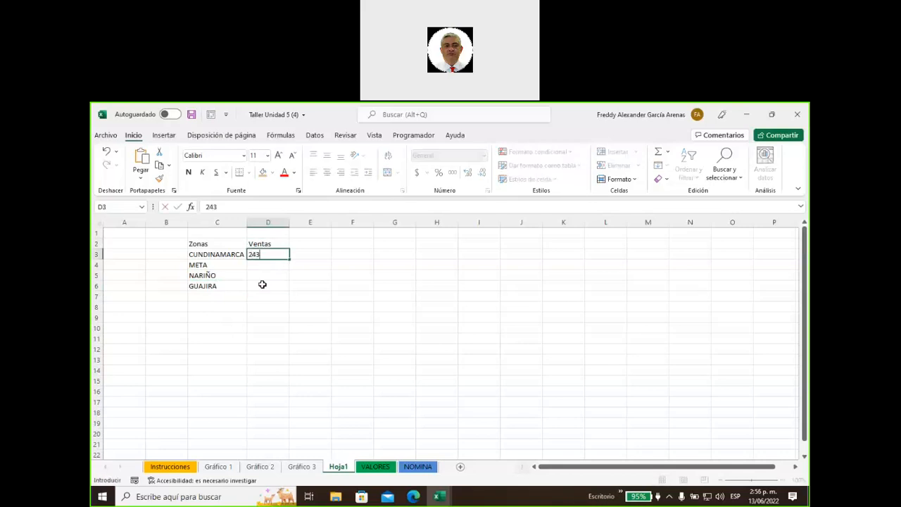
{"action": "key", "text": "Return"}
{"action": "type", "text": "5523"}
{"action": "key", "text": "Return"}
{"action": "type", "text": "452"}
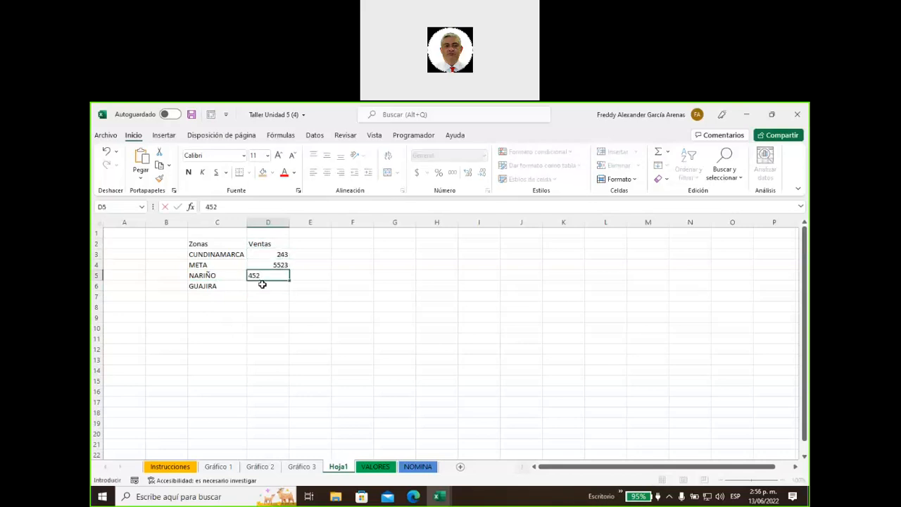
{"action": "key", "text": "Up"}
{"action": "type", "text": "367"}
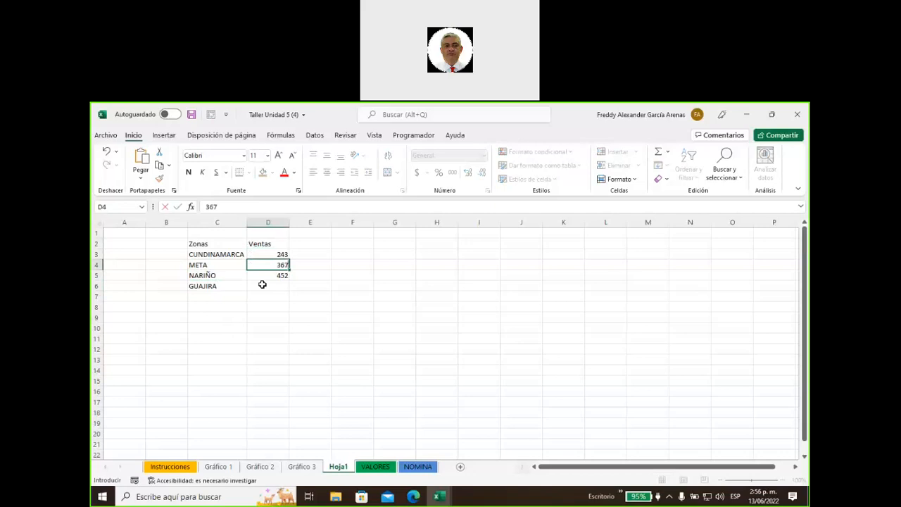
{"action": "left_click", "coordinate": [261, 284]}
{"action": "type", "text": "2"}
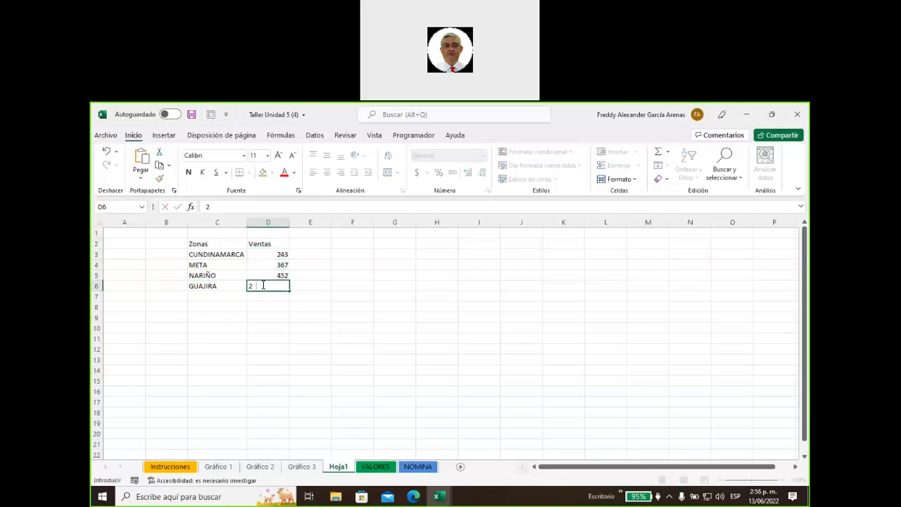
{"action": "type", "text": "75"}
{"action": "left_click", "coordinate": [353, 254]}
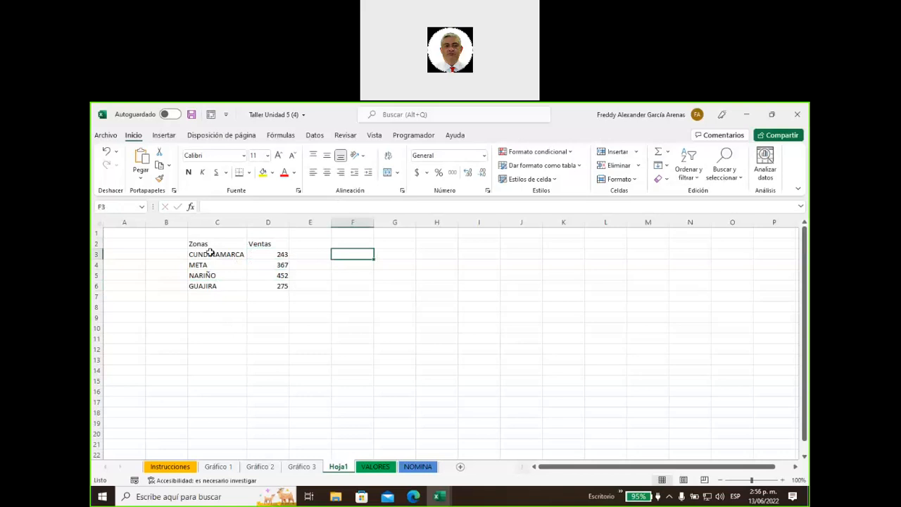
Select the Zonas/Ventas table C2:D6 and insert a Mapa coroplético chart
{"action": "left_click_drag", "start_coordinate": [210, 254], "coordinate": [215, 286]}
{"action": "left_click", "coordinate": [309, 296]}
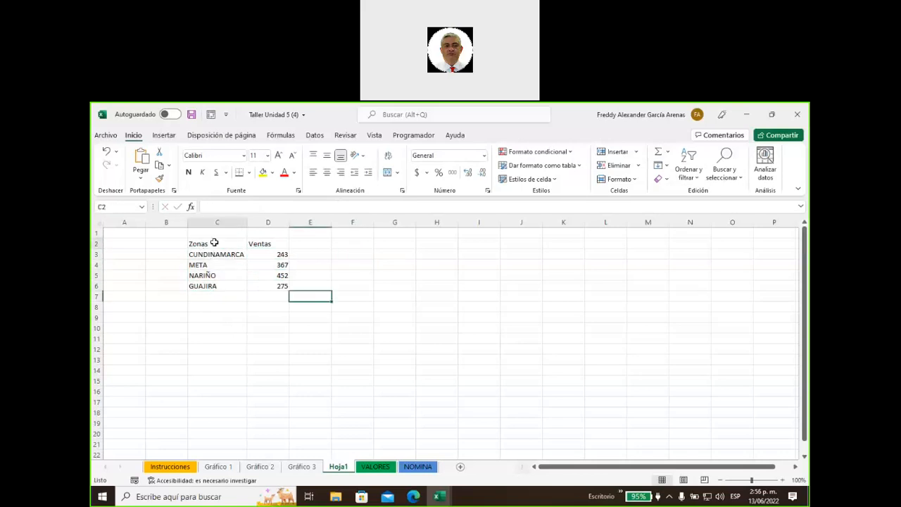
{"action": "left_click_drag", "start_coordinate": [215, 242], "coordinate": [264, 244]}
{"action": "left_click_drag", "start_coordinate": [261, 279], "coordinate": [261, 284]}
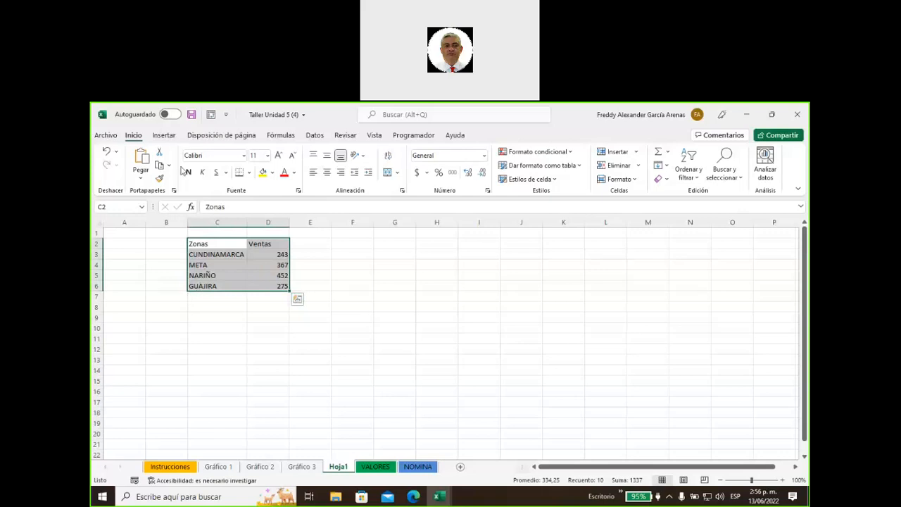
{"action": "left_click", "coordinate": [170, 138]}
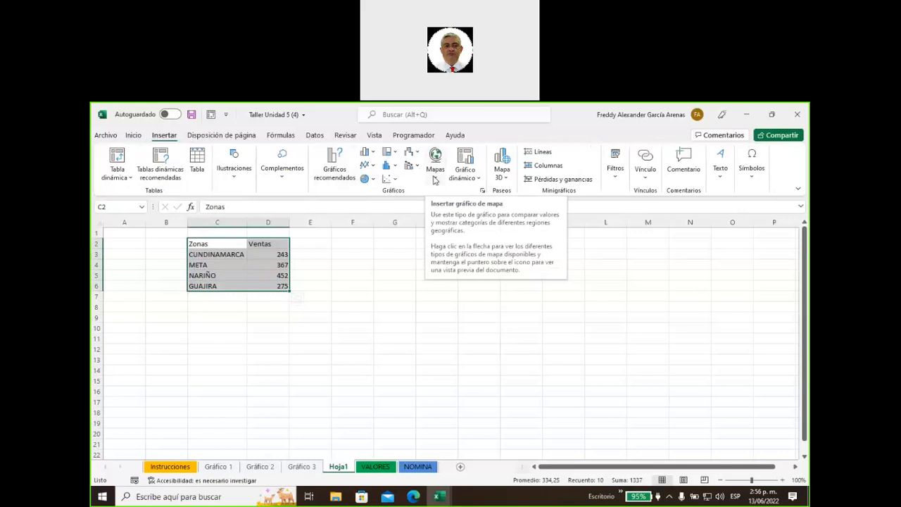
{"action": "left_click", "coordinate": [435, 181]}
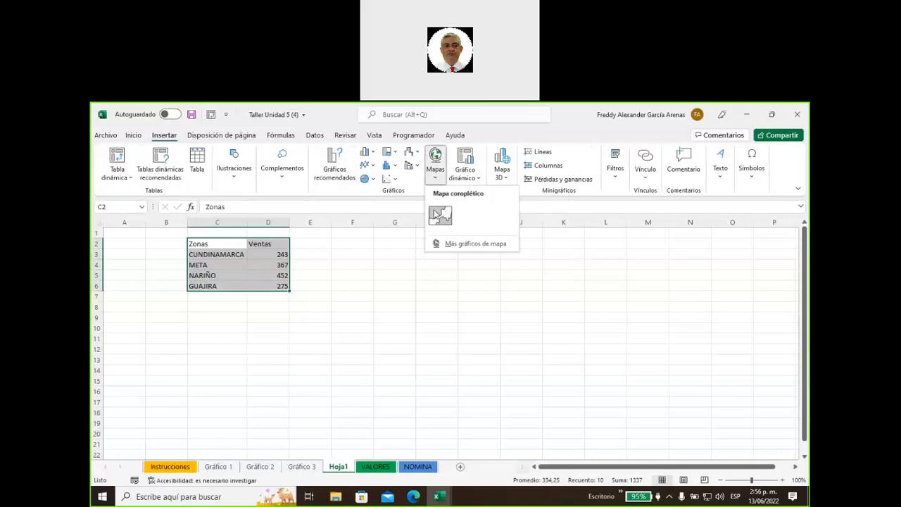
{"action": "left_click", "coordinate": [435, 215]}
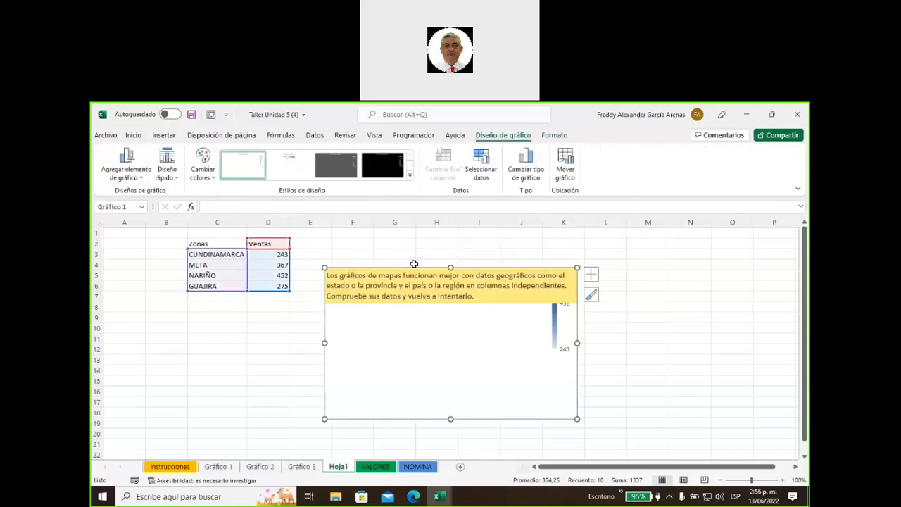
Move the map chart up beside the table and enlarge it to about row 20
{"action": "left_click", "coordinate": [399, 316]}
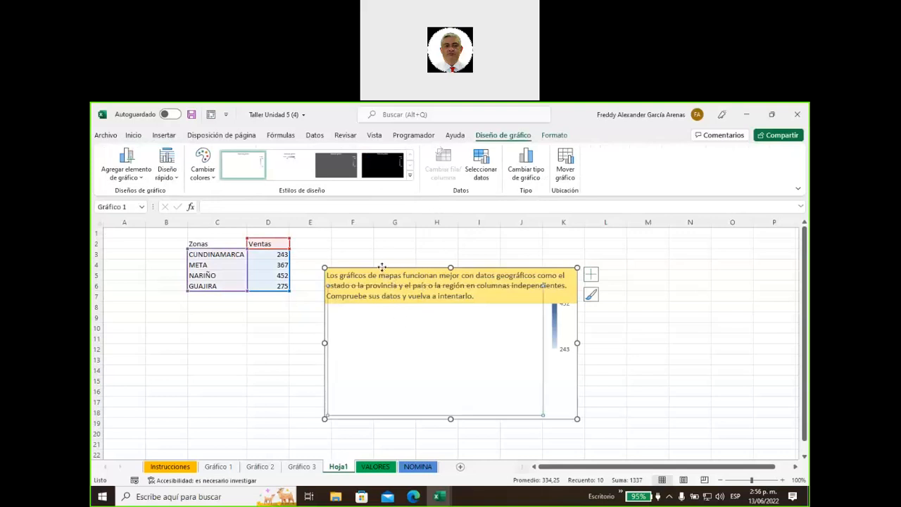
{"action": "left_click_drag", "start_coordinate": [384, 262], "coordinate": [364, 223]}
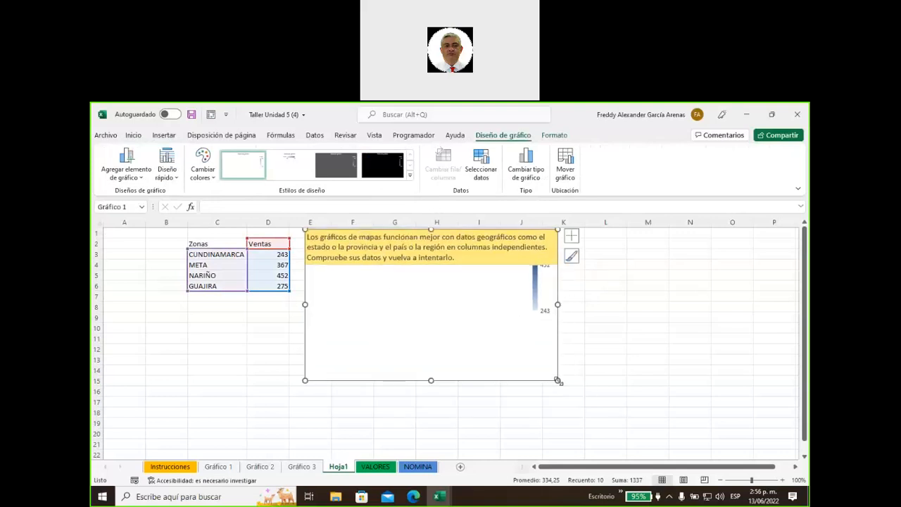
{"action": "left_click_drag", "start_coordinate": [557, 380], "coordinate": [659, 437]}
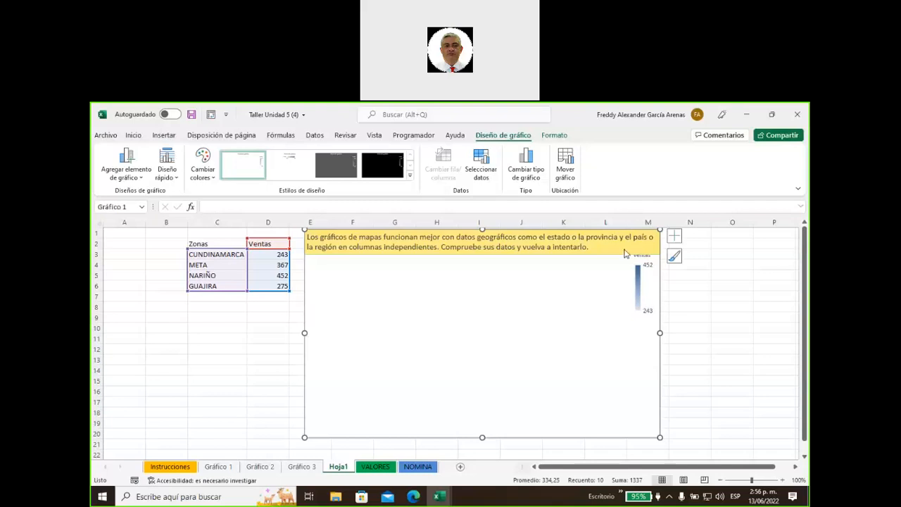
{"action": "left_click", "coordinate": [227, 347]}
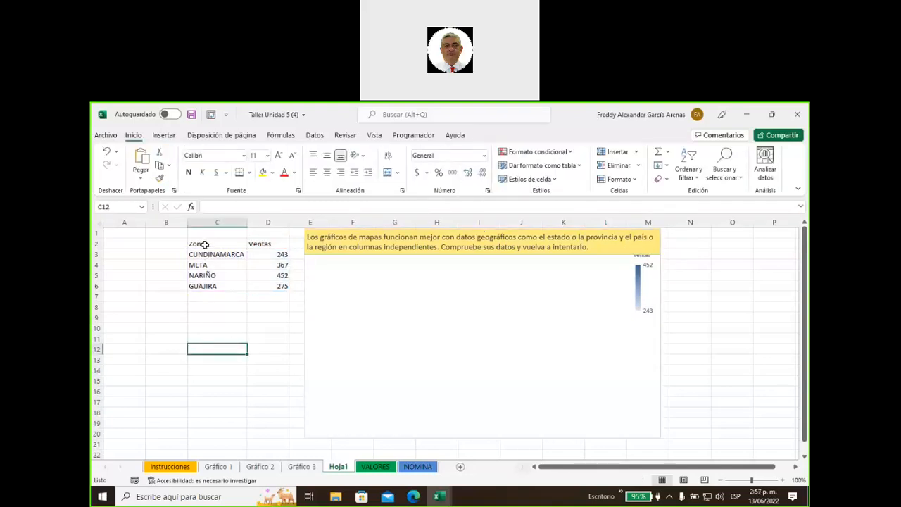
Rename the C2 header from Zonas to Estado so the map shades Colombia's departments by Ventas
{"action": "left_click", "coordinate": [204, 244]}
{"action": "type", "text": "Estado"}
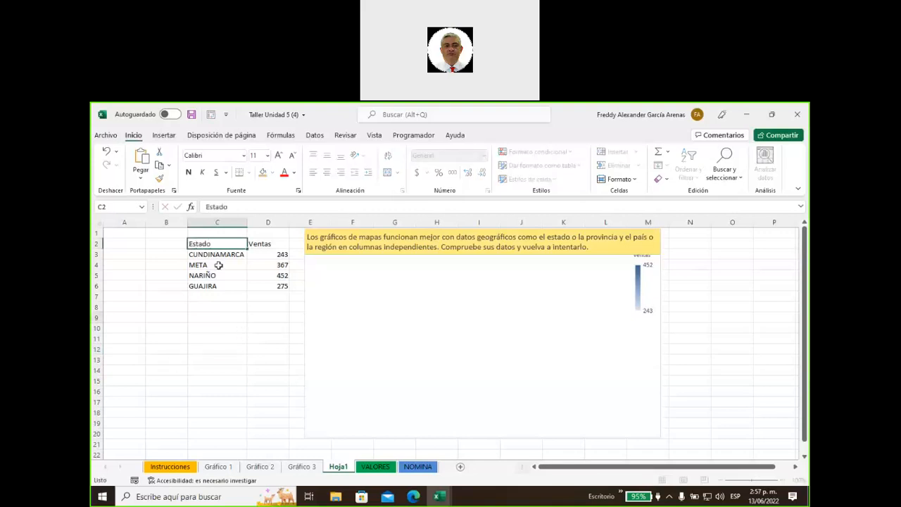
{"action": "left_click", "coordinate": [227, 328]}
{"action": "left_click_drag", "start_coordinate": [210, 244], "coordinate": [243, 286]}
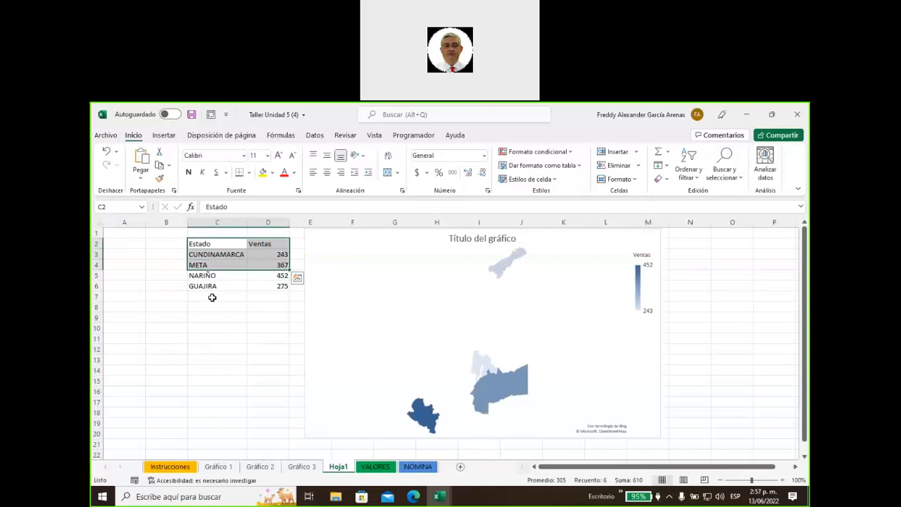
{"action": "left_click", "coordinate": [212, 299]}
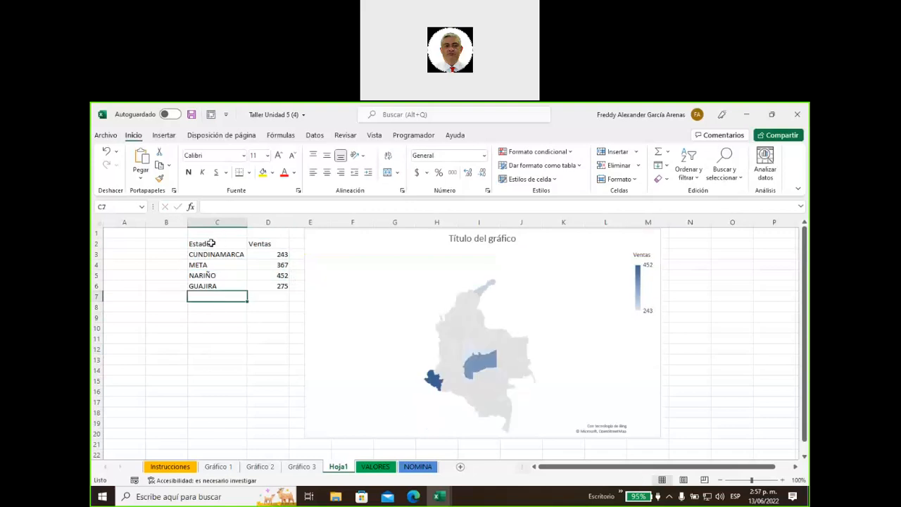
{"action": "left_click_drag", "start_coordinate": [216, 243], "coordinate": [266, 289]}
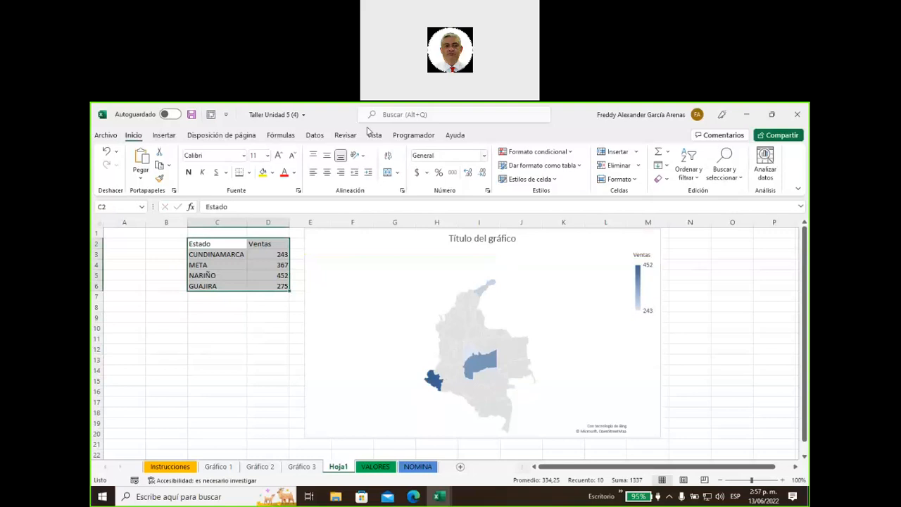
{"action": "left_click", "coordinate": [484, 321]}
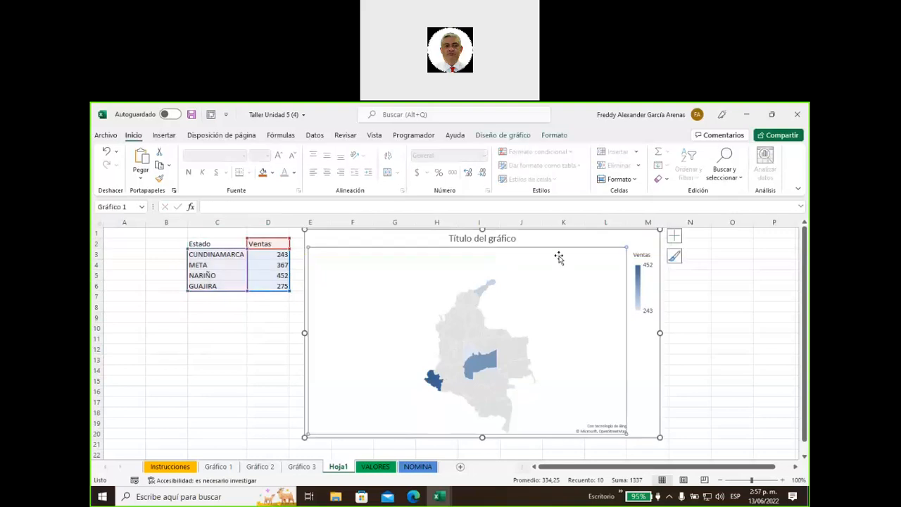
{"action": "left_click", "coordinate": [500, 141]}
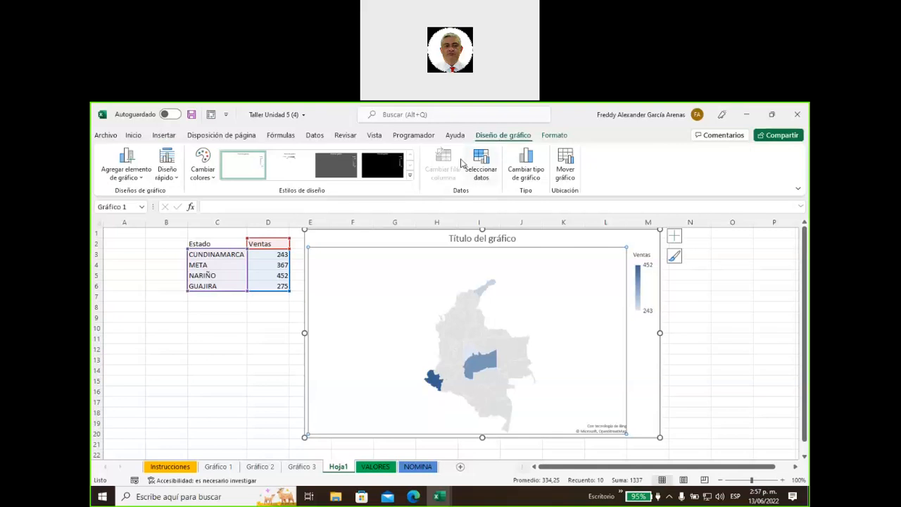
Apply the dark grey chart style to the Colombia sales map
{"action": "left_click", "coordinate": [643, 362]}
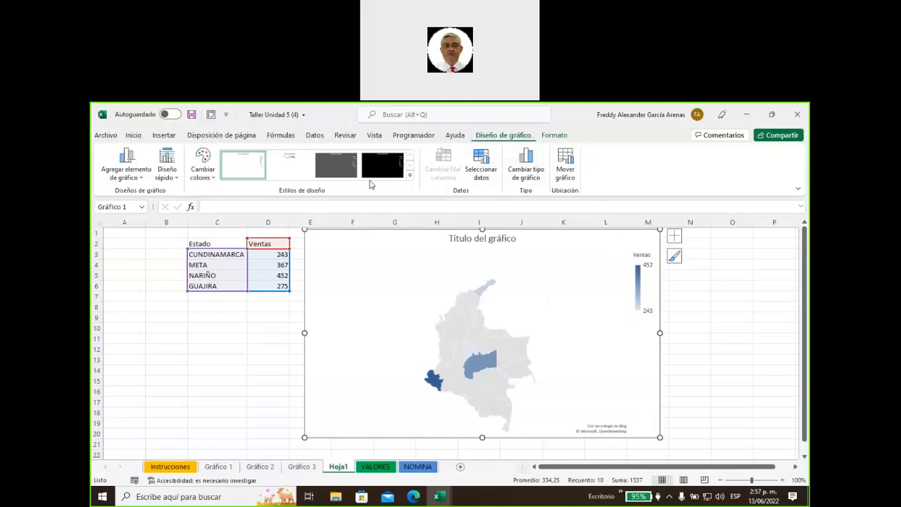
{"action": "left_click", "coordinate": [382, 161]}
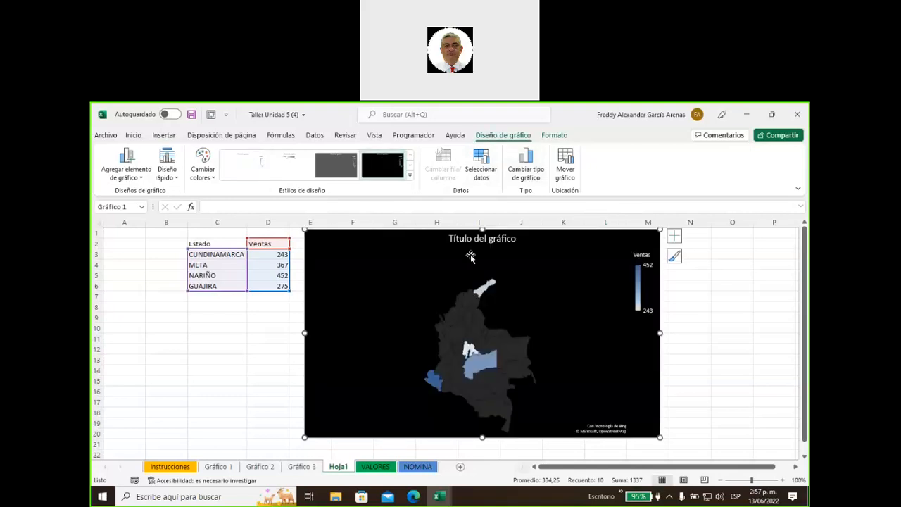
{"action": "left_click", "coordinate": [341, 171]}
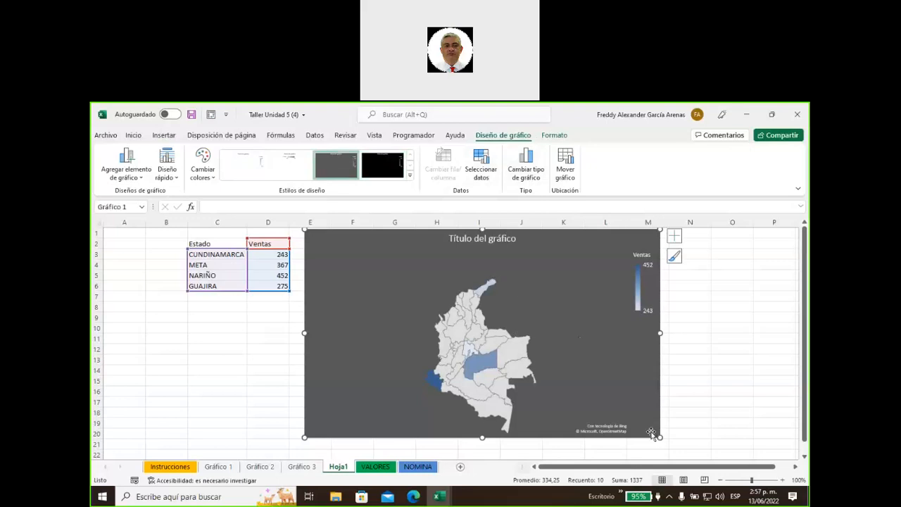
Enlarge the map chart from its bottom-right corner and nudge it slightly left
{"action": "left_click_drag", "start_coordinate": [660, 438], "coordinate": [704, 457]}
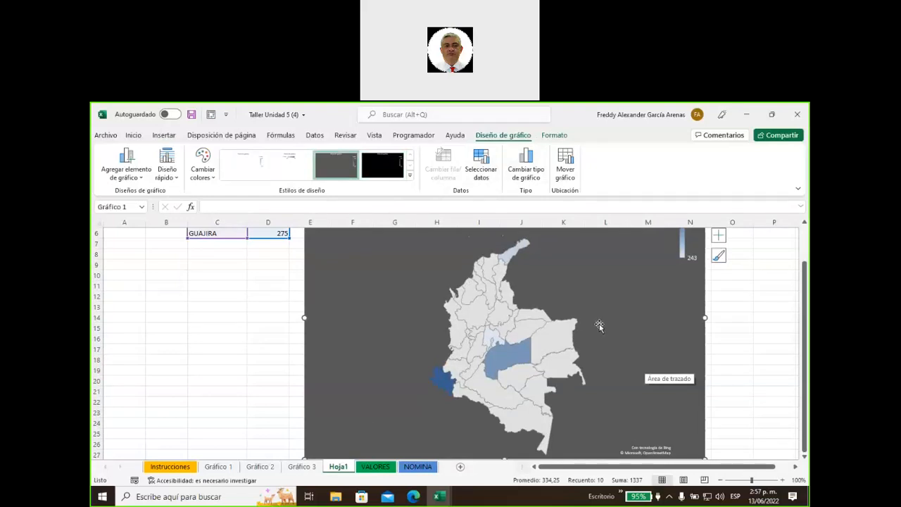
{"action": "scroll", "coordinate": [627, 314], "scroll_direction": "up", "scroll_amount": 1}
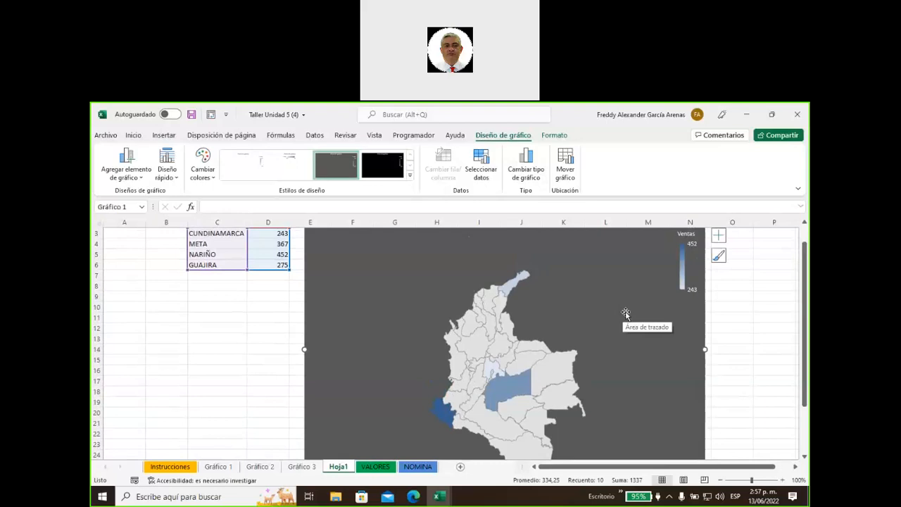
{"action": "mouse_move", "coordinate": [443, 414]}
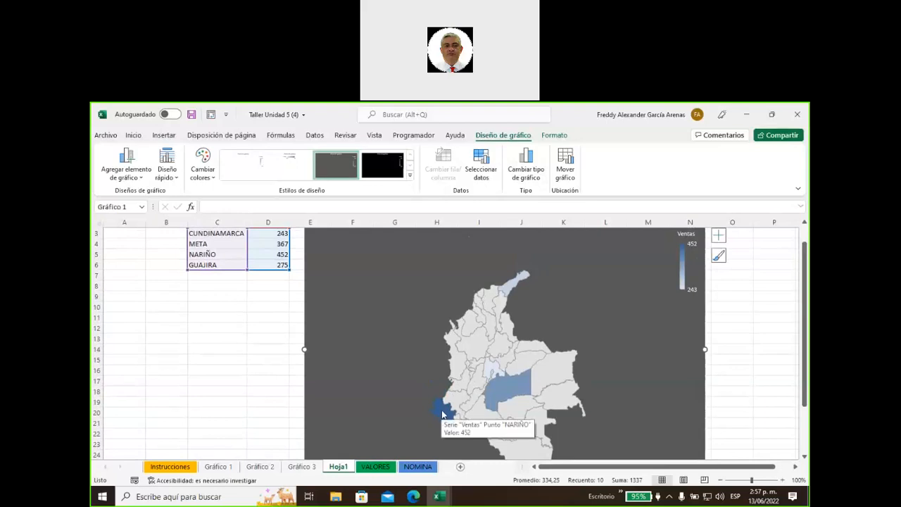
{"action": "mouse_move", "coordinate": [512, 388]}
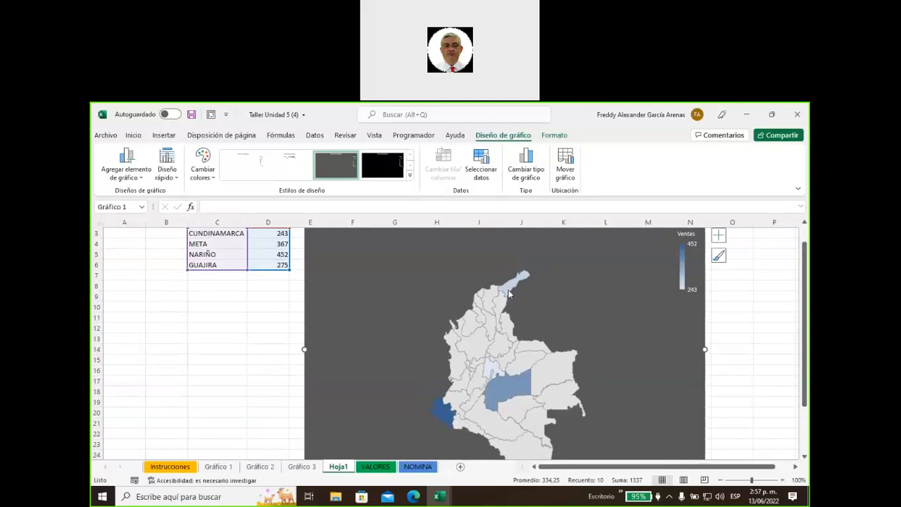
{"action": "mouse_move", "coordinate": [487, 376]}
{"action": "scroll", "coordinate": [766, 346], "scroll_direction": "up", "scroll_amount": 1}
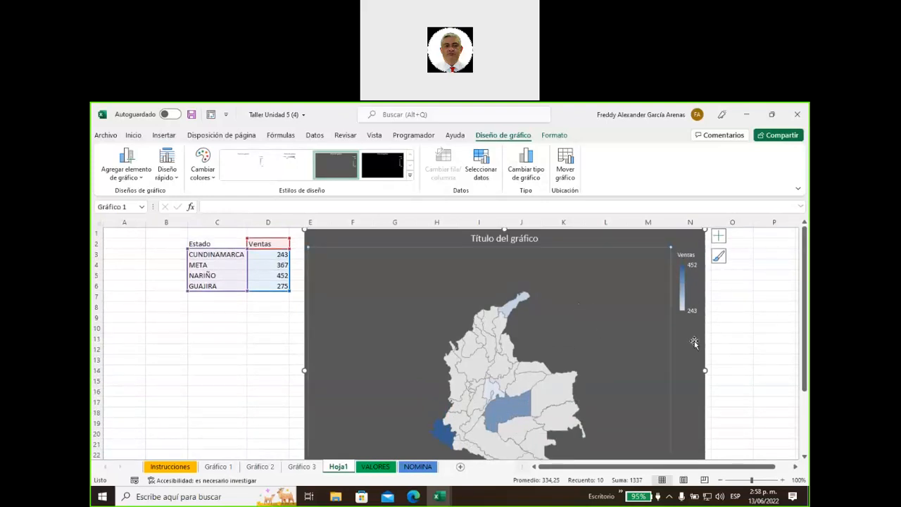
{"action": "left_click_drag", "start_coordinate": [694, 341], "coordinate": [685, 339]}
Deselect the map and select the CUNDINAMARCA cell in the table
{"action": "left_click", "coordinate": [739, 321]}
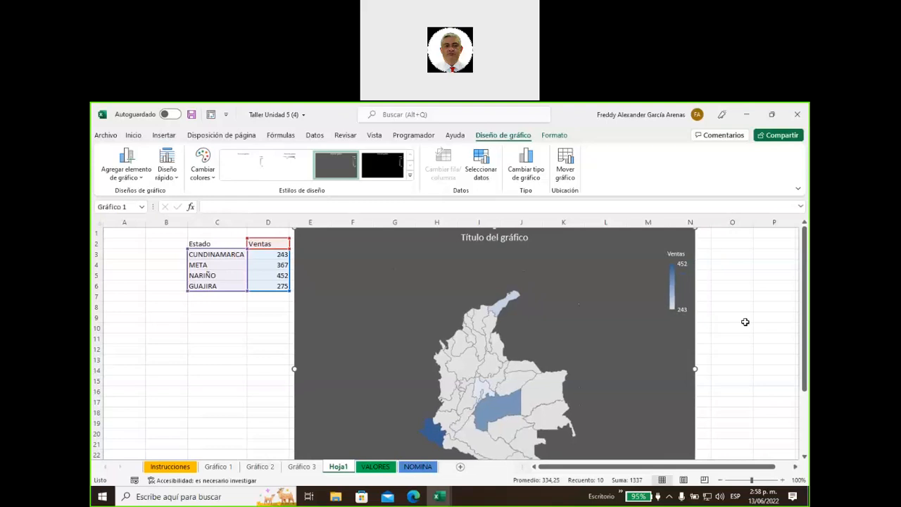
{"action": "scroll", "coordinate": [739, 322], "scroll_direction": "down", "scroll_amount": 2}
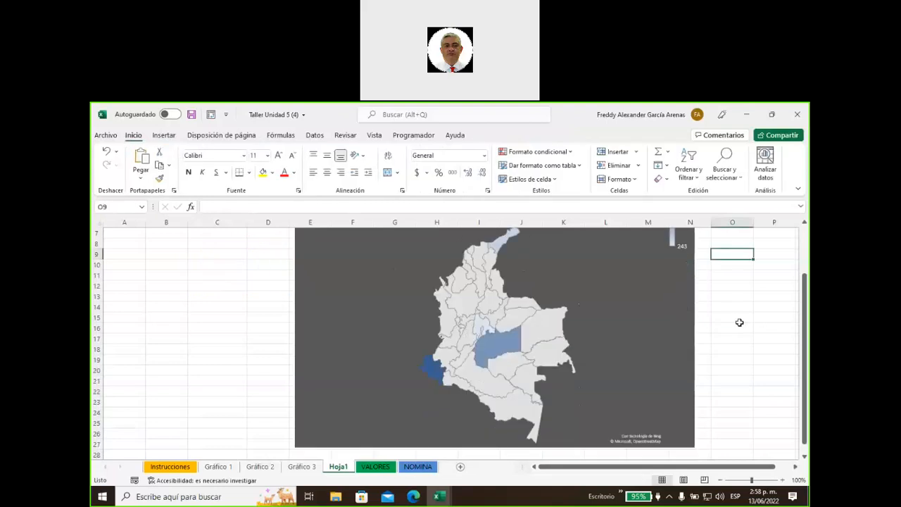
{"action": "scroll", "coordinate": [739, 322], "scroll_direction": "up", "scroll_amount": 2}
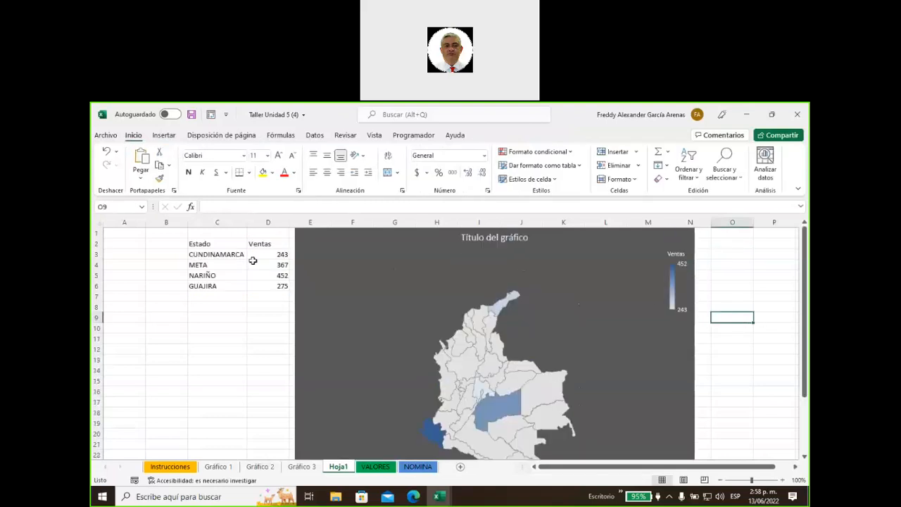
{"action": "left_click", "coordinate": [224, 257]}
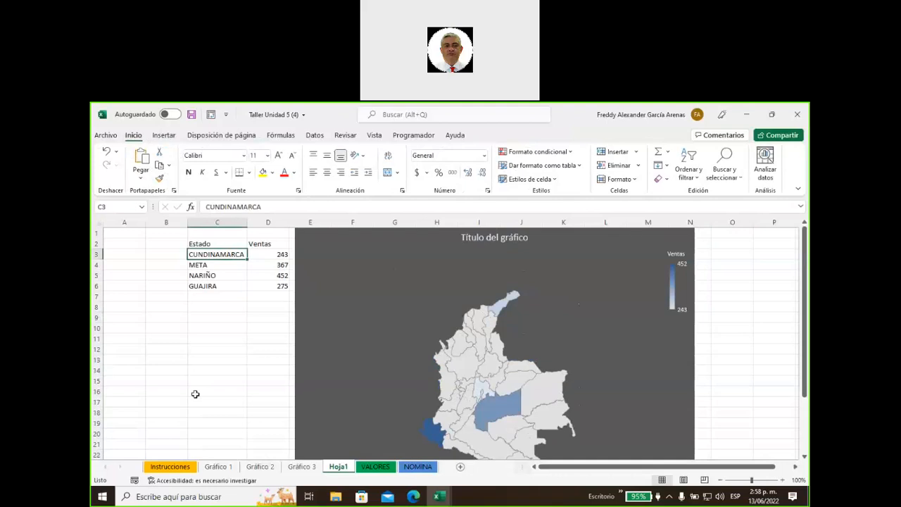
Rename the Estado header cell to Paises
{"action": "key", "text": "Up"}
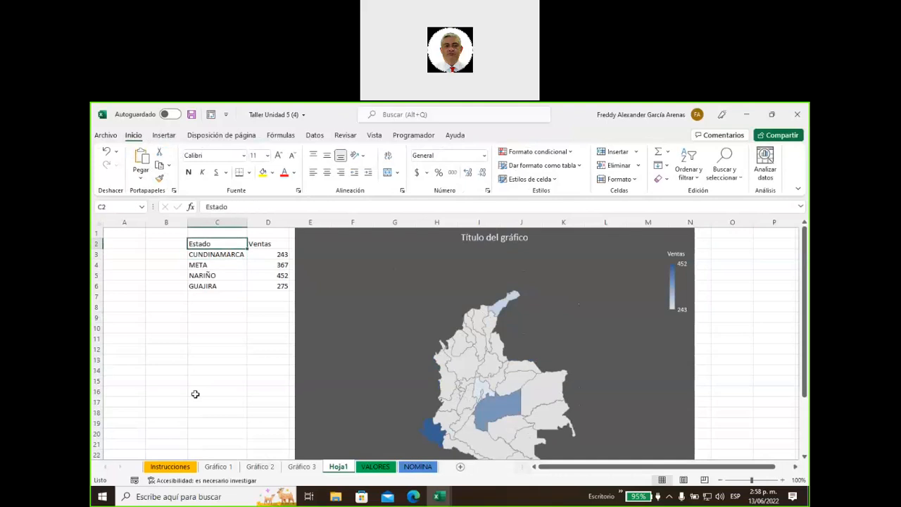
{"action": "type", "text": "Paiese"}
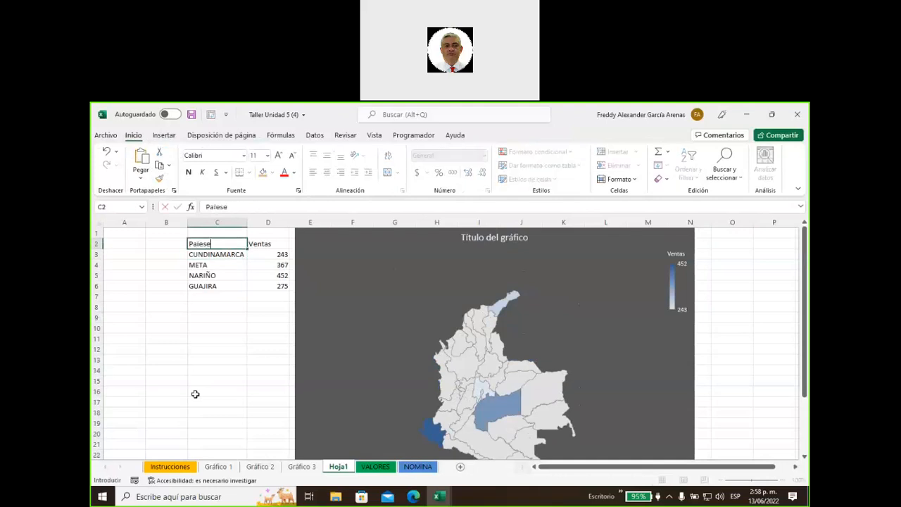
{"action": "key", "text": "BackSpace"}
{"action": "key", "text": "BackSpace"}
{"action": "key", "text": "BackSpace"}
{"action": "type", "text": "ses"}
{"action": "key", "text": "Return"}
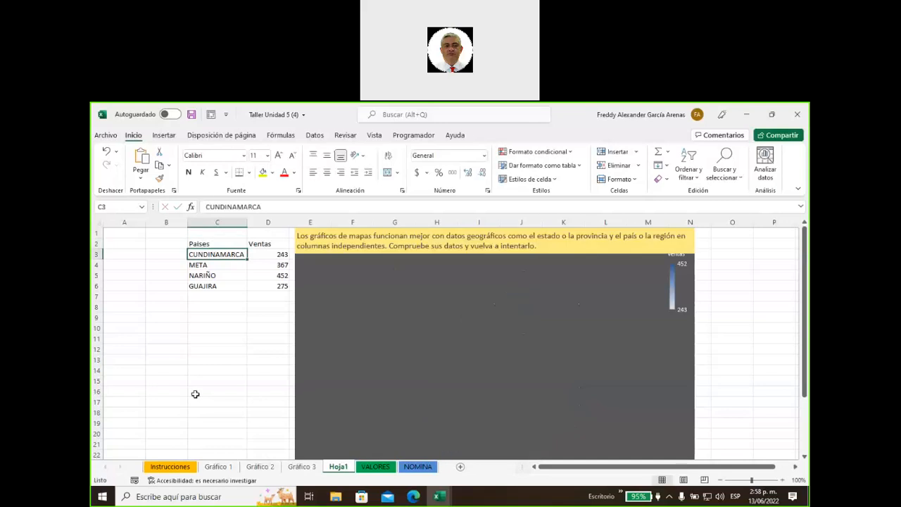
Enter ECUADOR, PERS, CHILE and ARGENTINA as the four country names below the header
{"action": "type", "text": "ECUADRO"}
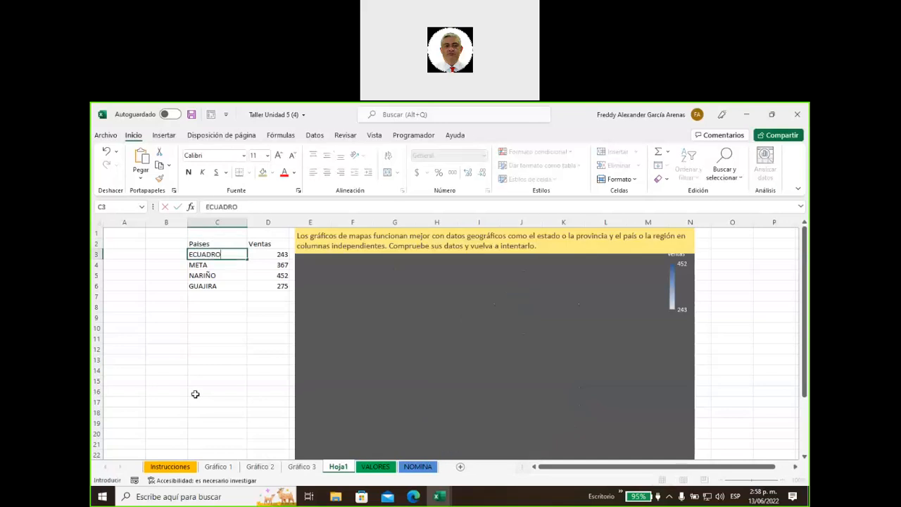
{"action": "key", "text": "BackSpace"}
{"action": "type", "text": "OR"}
{"action": "key", "text": "Return"}
{"action": "type", "text": "PER"}
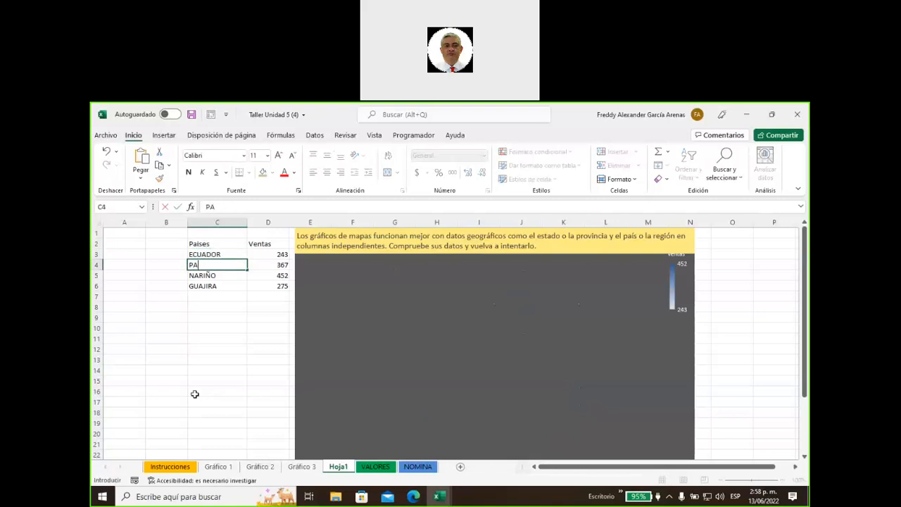
{"action": "type", "text": "S"}
{"action": "key", "text": "Return"}
{"action": "type", "text": "U"}
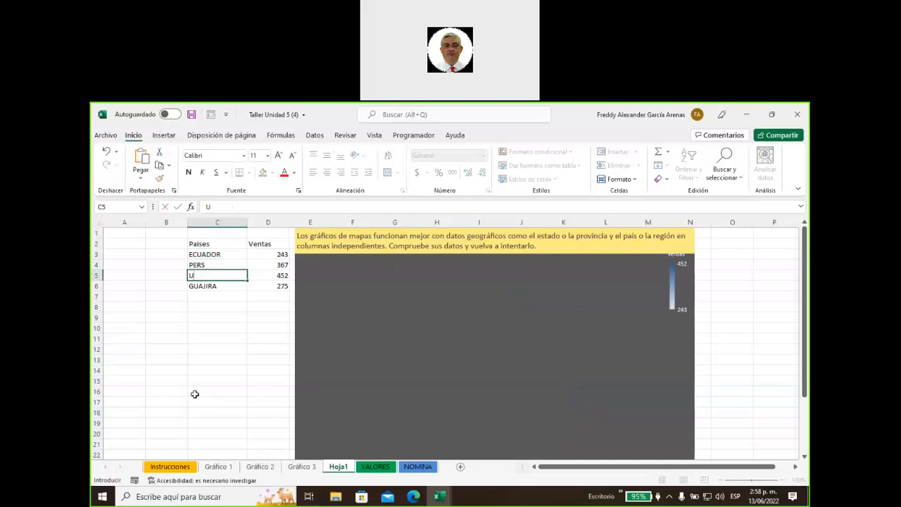
{"action": "key", "text": "BackSpace"}
{"action": "type", "text": "CHILE"}
{"action": "key", "text": "Return"}
{"action": "type", "text": "ARGEN"}
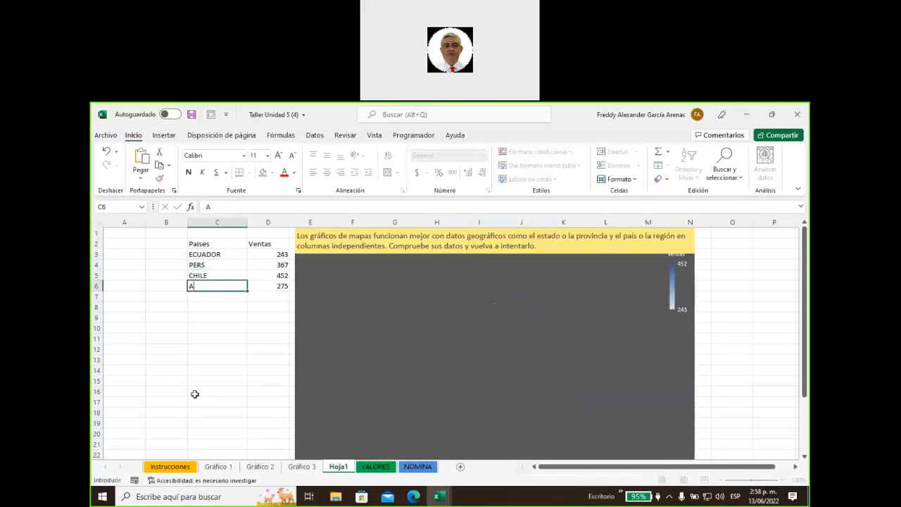
{"action": "type", "text": "TINA"}
{"action": "left_click", "coordinate": [222, 357]}
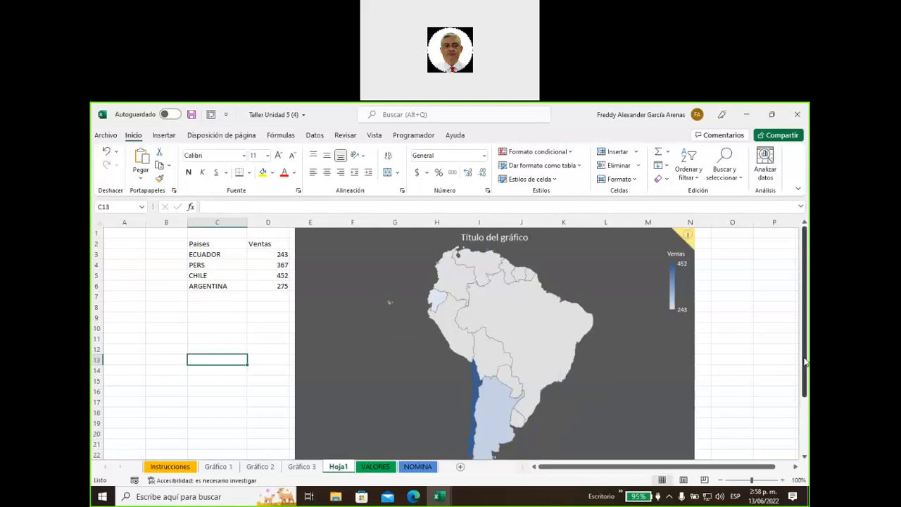
Shrink the South America map and correct C4 from PERS to PERU
{"action": "left_click", "coordinate": [627, 290]}
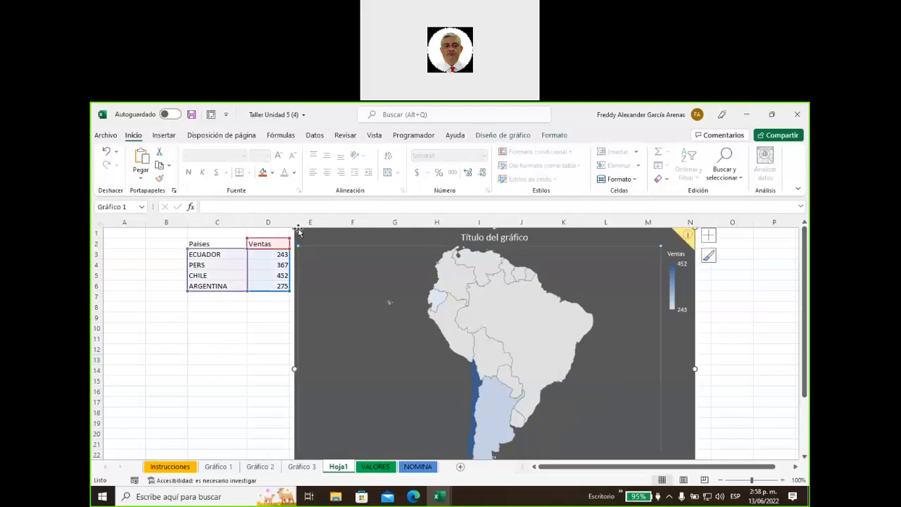
{"action": "left_click_drag", "start_coordinate": [292, 228], "coordinate": [327, 243]}
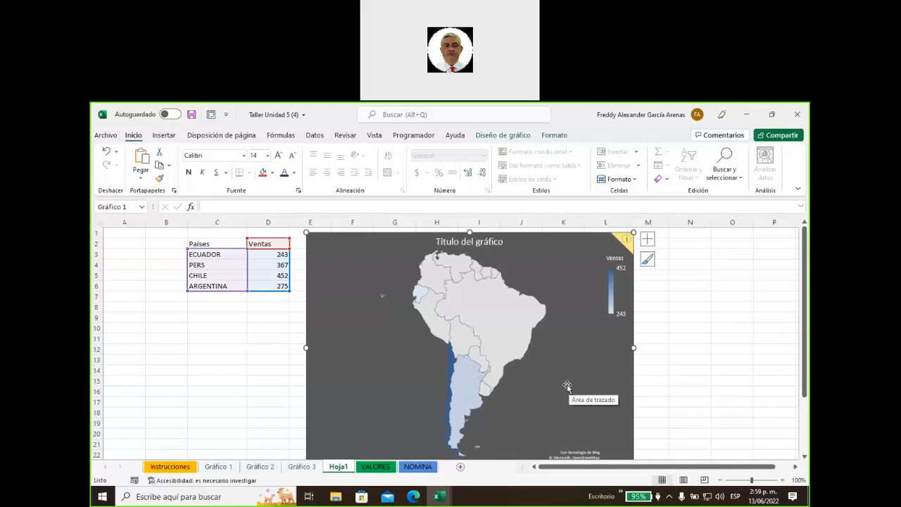
{"action": "left_click", "coordinate": [199, 263]}
{"action": "left_click_drag", "start_coordinate": [218, 206], "coordinate": [230, 204]}
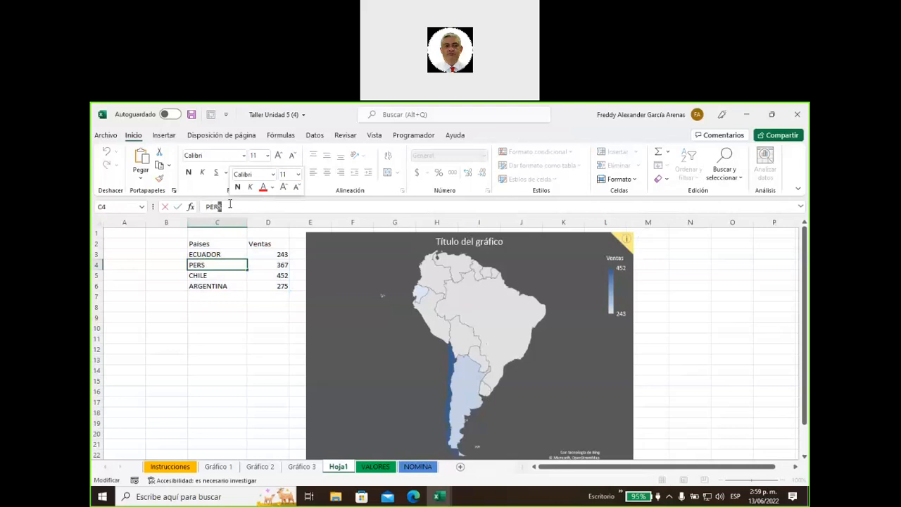
{"action": "key", "text": "BackSpace"}
{"action": "type", "text": "U"}
{"action": "left_click", "coordinate": [219, 360]}
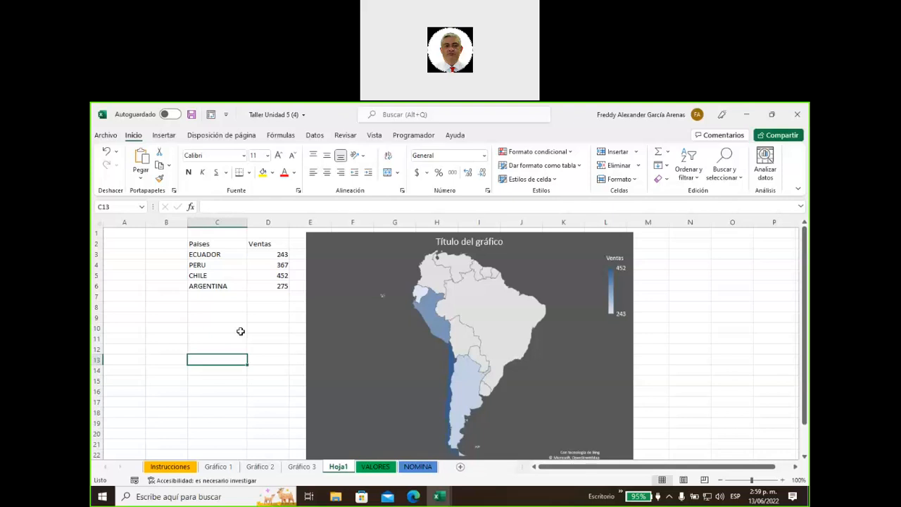
Move through Gráfico 1 and Gráfico 2 to the Gráfico 3 sheet's combo chart
{"action": "left_click", "coordinate": [217, 468]}
{"action": "left_click", "coordinate": [259, 468]}
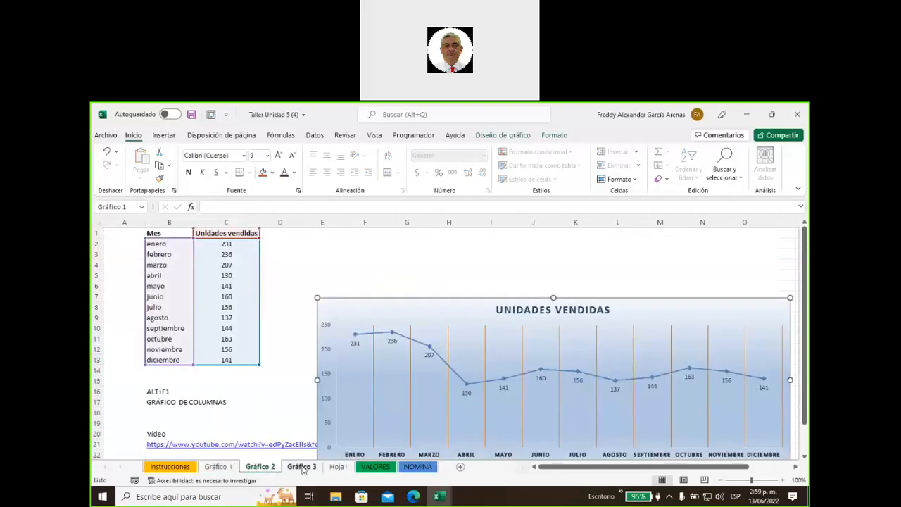
{"action": "left_click", "coordinate": [303, 467]}
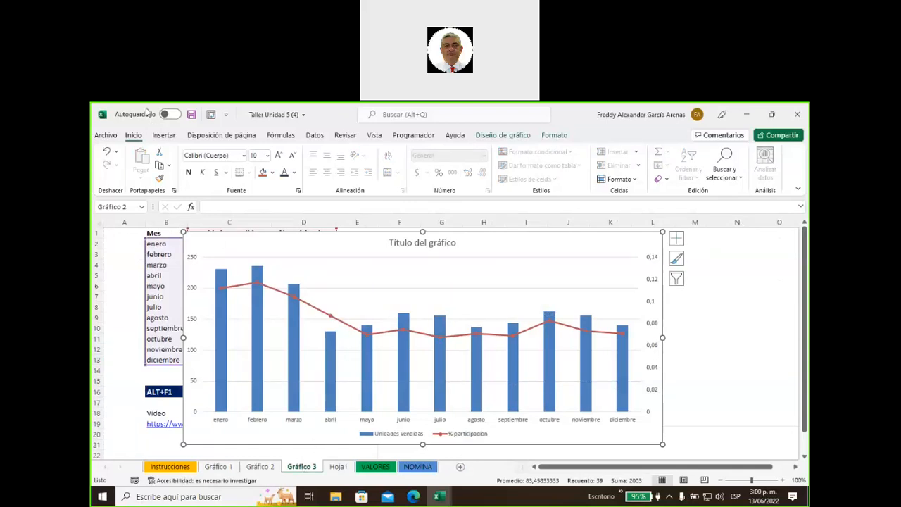
{"action": "left_click", "coordinate": [162, 136]}
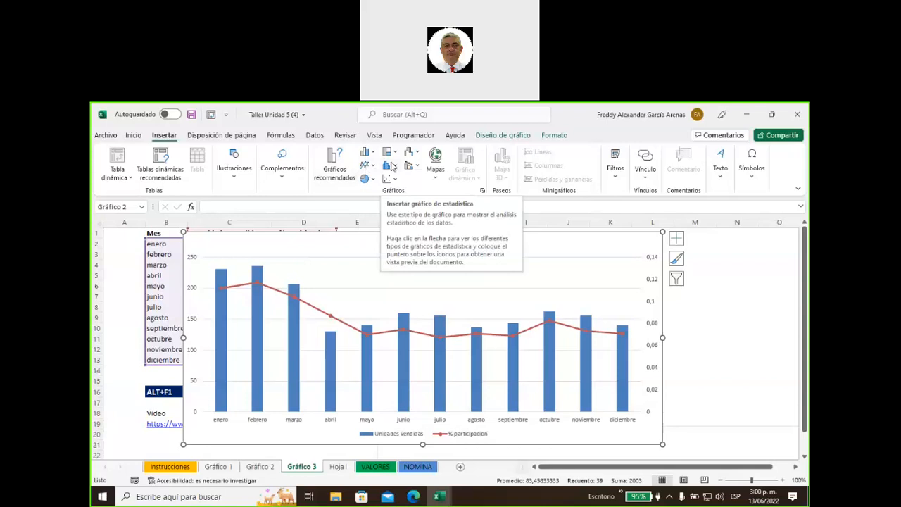
{"action": "left_click", "coordinate": [732, 328]}
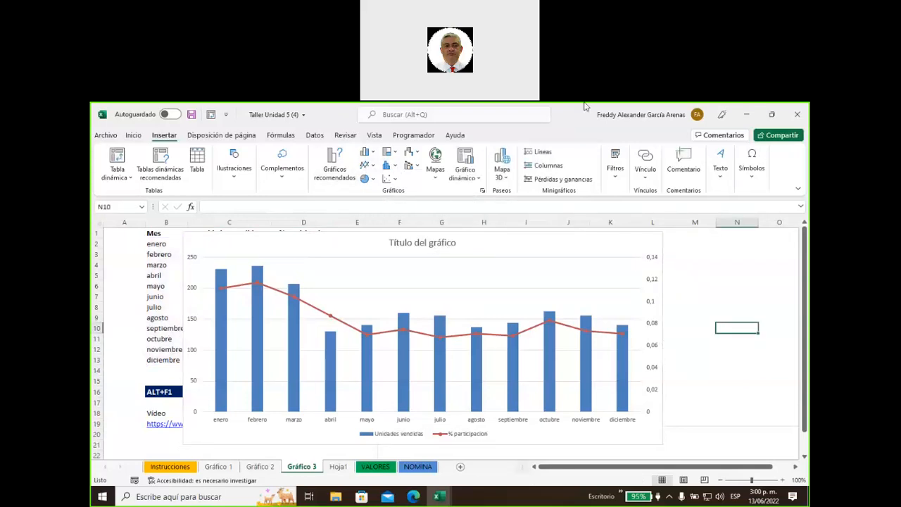
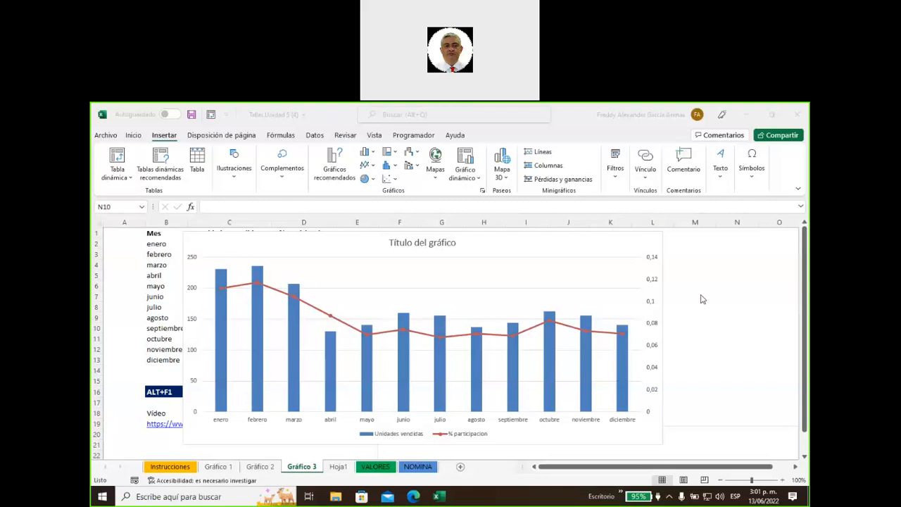
Shift the units-sold combo chart slightly up and then further left on Gráfico 3
{"action": "left_click", "coordinate": [471, 243]}
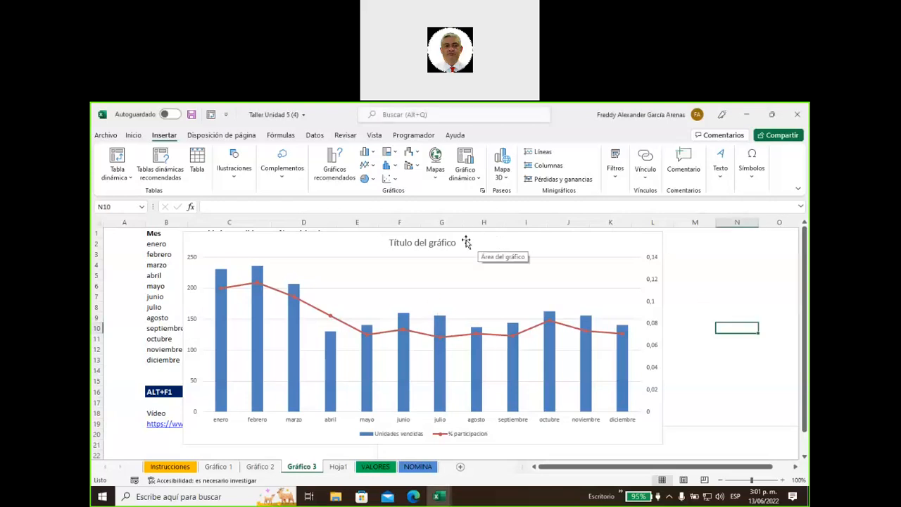
{"action": "mouse_move", "coordinate": [466, 242]}
{"action": "left_mouse_down"}
{"action": "mouse_move", "coordinate": [486, 239]}
{"action": "mouse_move", "coordinate": [451, 238]}
{"action": "left_mouse_up"}
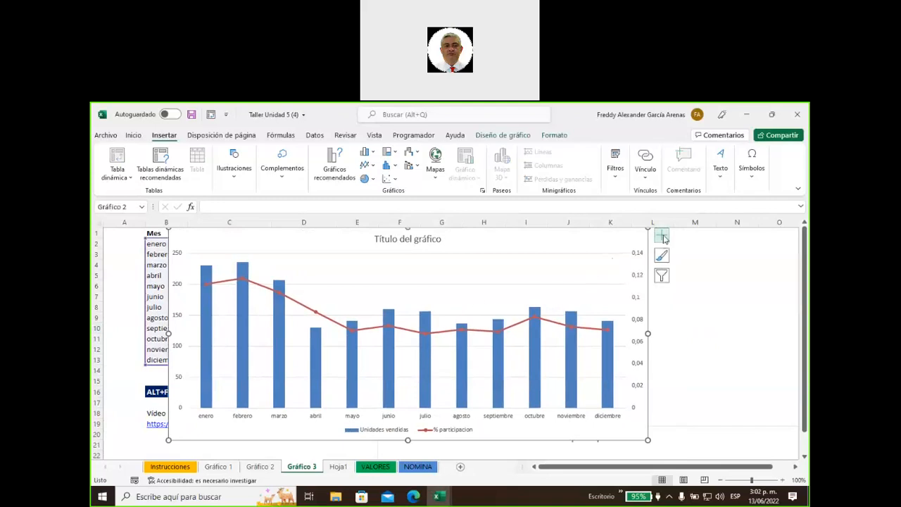
{"action": "left_click", "coordinate": [662, 237]}
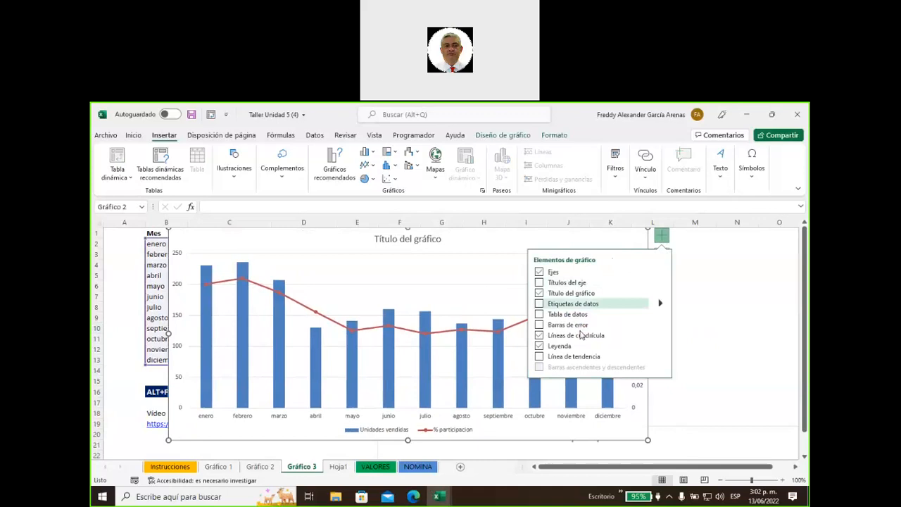
{"action": "left_click", "coordinate": [694, 273]}
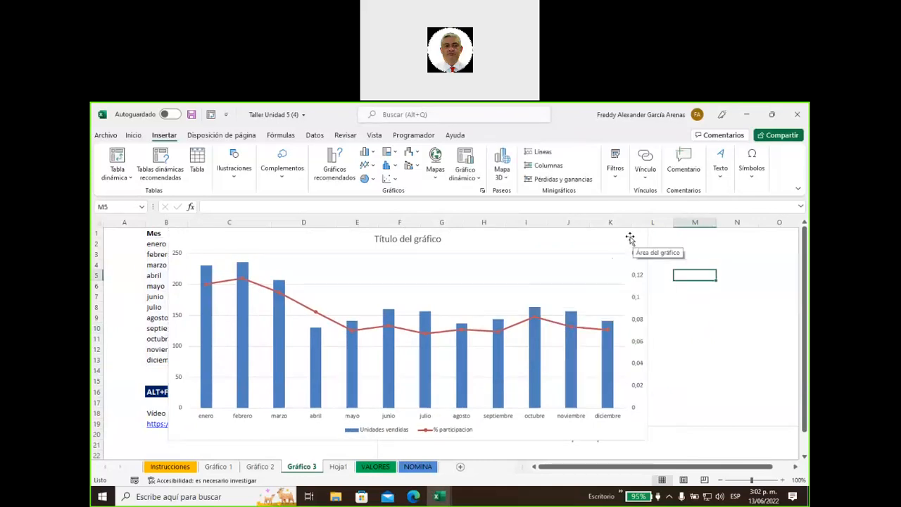
{"action": "left_click_drag", "start_coordinate": [630, 238], "coordinate": [580, 242]}
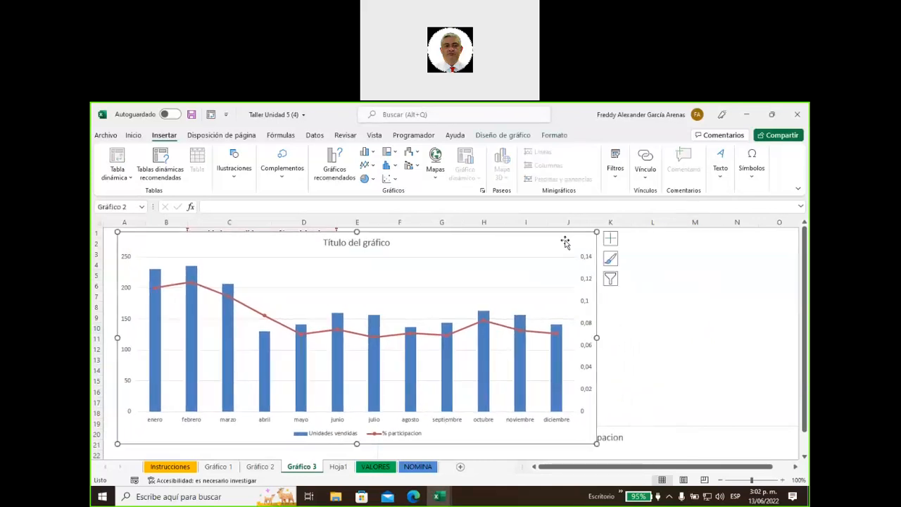
Apply chart style Estilo 6 with dark background and glossy blue bars, then go to NOMINA
{"action": "left_click", "coordinate": [512, 137]}
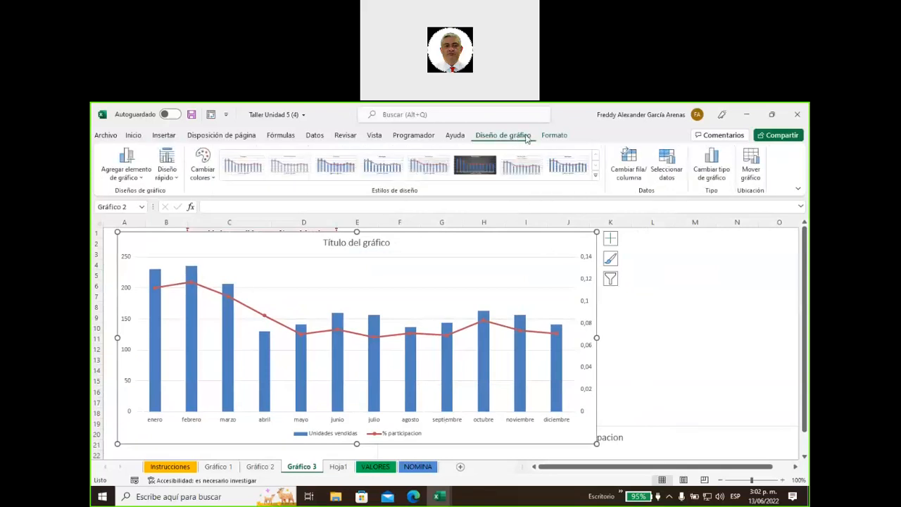
{"action": "left_click", "coordinate": [481, 169]}
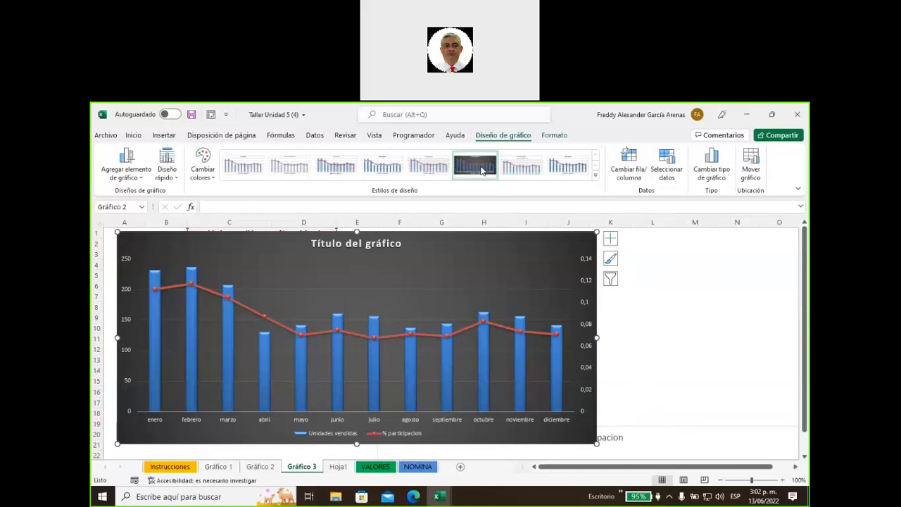
{"action": "left_click", "coordinate": [482, 169]}
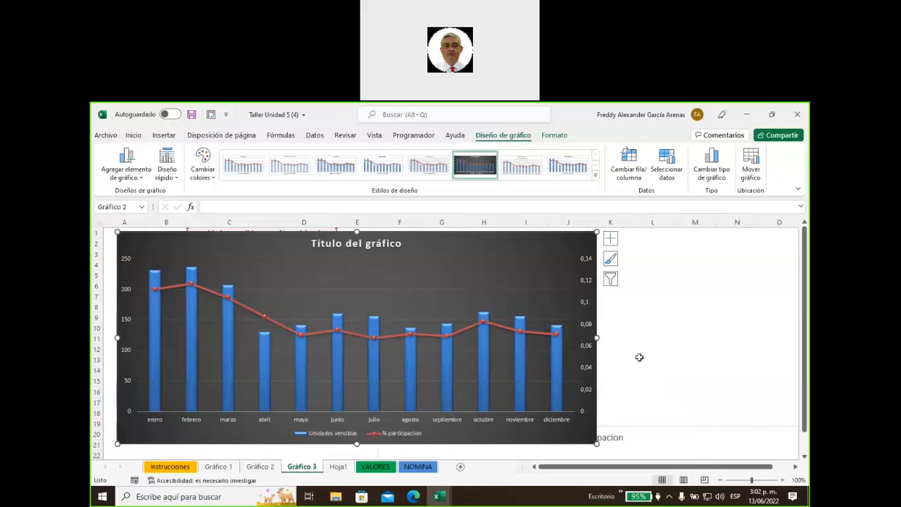
{"action": "left_click", "coordinate": [653, 330]}
{"action": "left_click", "coordinate": [685, 295]}
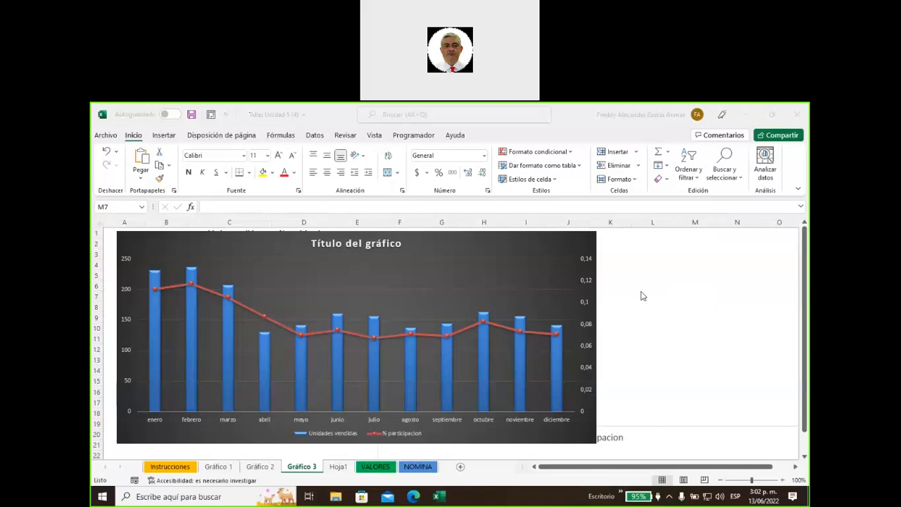
{"action": "left_click", "coordinate": [556, 345]}
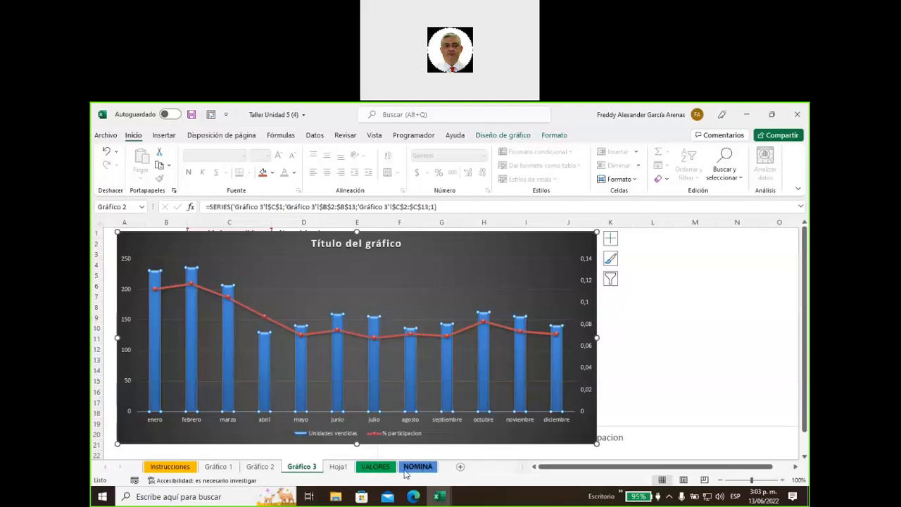
{"action": "left_click", "coordinate": [417, 466]}
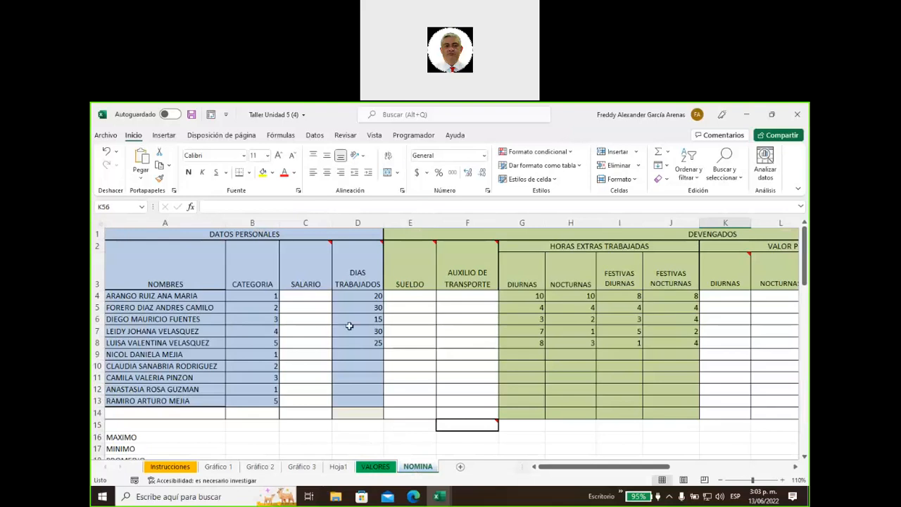
Pin open the C2 SALARIO note showing the =BUSCARV(B4;SALARIOS;2;FALSO) hint
{"action": "mouse_move", "coordinate": [311, 266]}
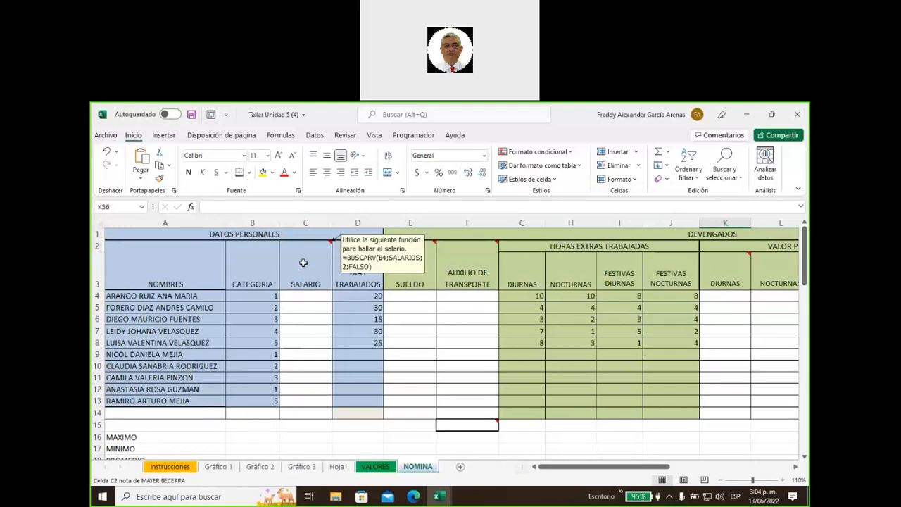
{"action": "right_click", "coordinate": [302, 262]}
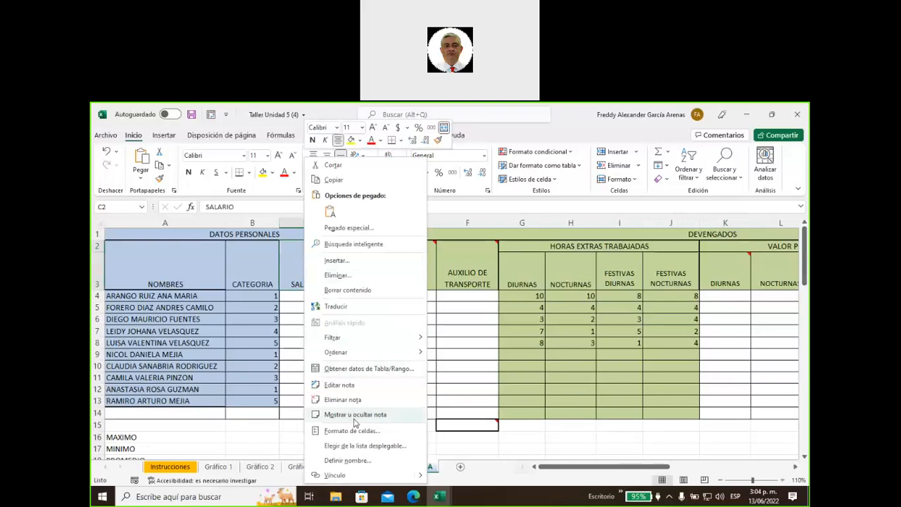
{"action": "left_click", "coordinate": [355, 420]}
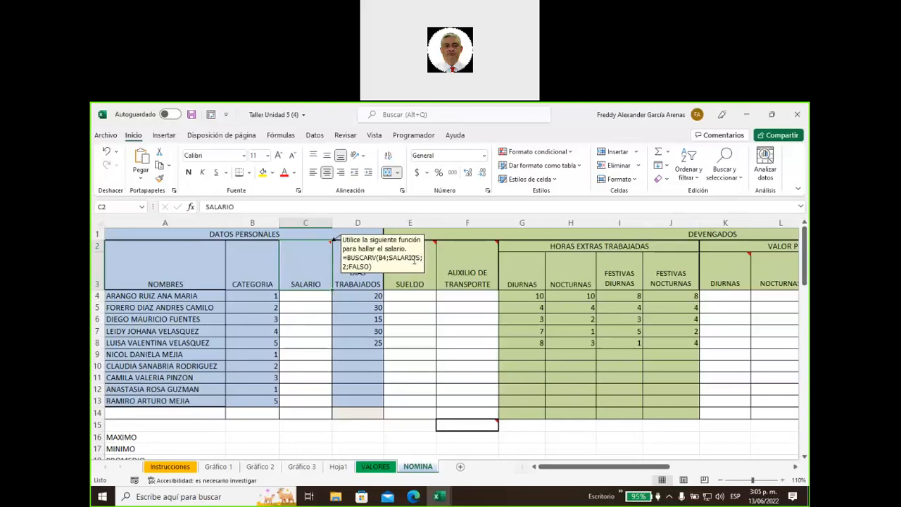
Scroll down from C4 to read INSTRUCCIONES steps 1 and 2 in rows 23–24
{"action": "left_click", "coordinate": [315, 297]}
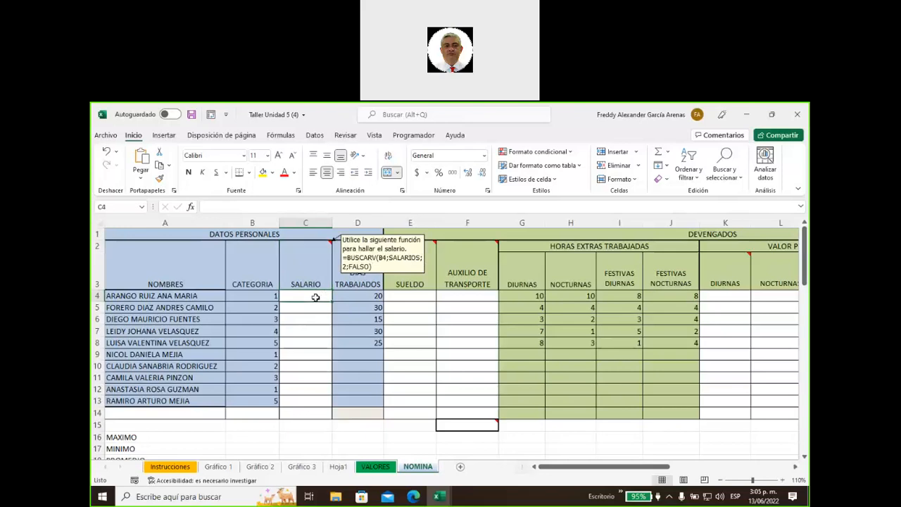
{"action": "scroll", "coordinate": [307, 342], "scroll_direction": "down", "scroll_amount": 6}
{"action": "scroll", "coordinate": [307, 342], "scroll_direction": "up", "scroll_amount": 1}
{"action": "scroll", "coordinate": [307, 341], "scroll_direction": "down", "scroll_amount": 1}
{"action": "scroll", "coordinate": [307, 341], "scroll_direction": "down", "scroll_amount": 1}
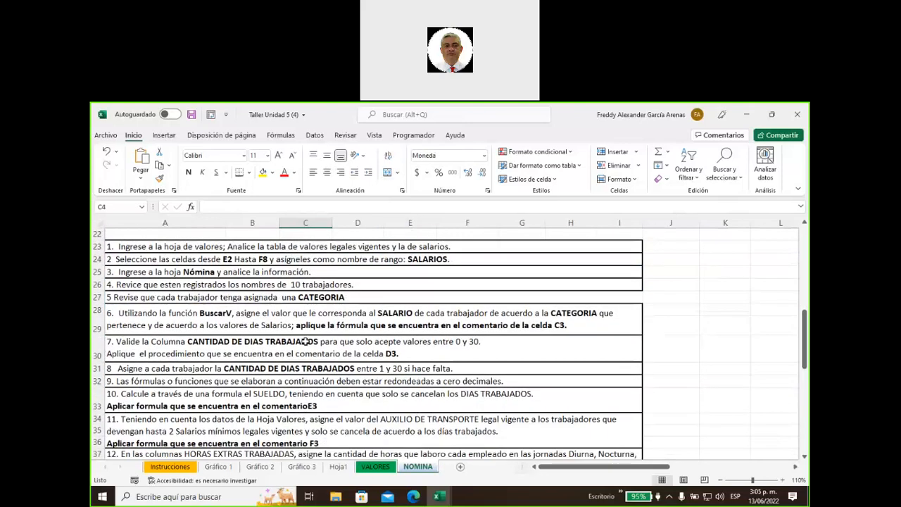
{"action": "scroll", "coordinate": [307, 342], "scroll_direction": "up", "scroll_amount": 1}
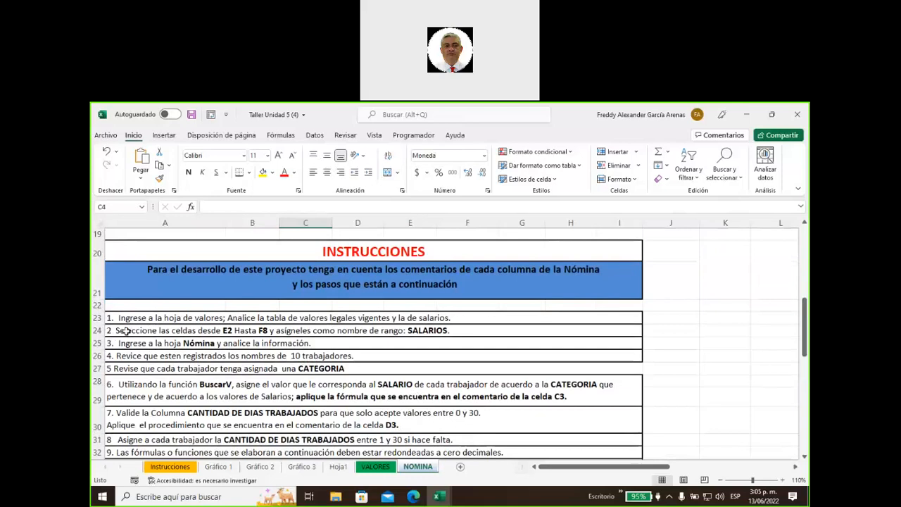
{"action": "left_click", "coordinate": [125, 331]}
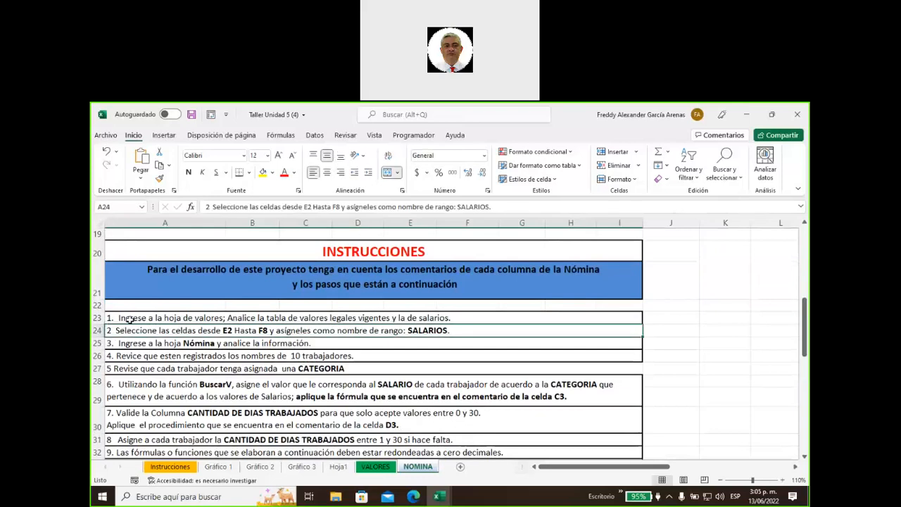
{"action": "left_click", "coordinate": [132, 318]}
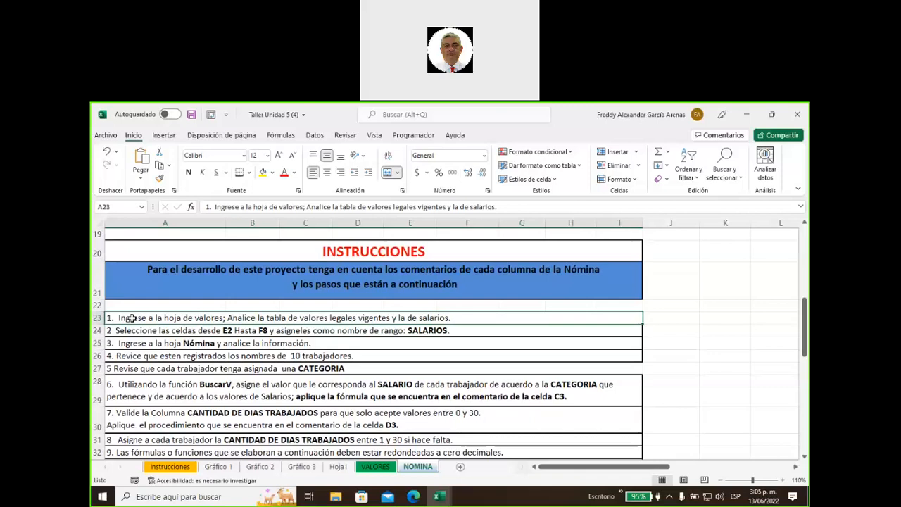
{"action": "left_click", "coordinate": [166, 334]}
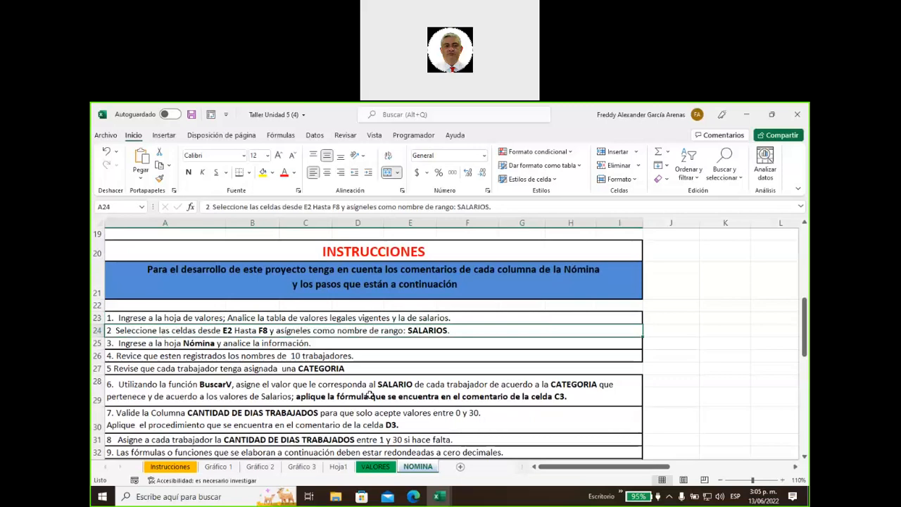
Name the VALORES range E2:F8 as SALARIOS using the Name Box
{"action": "left_click", "coordinate": [375, 466]}
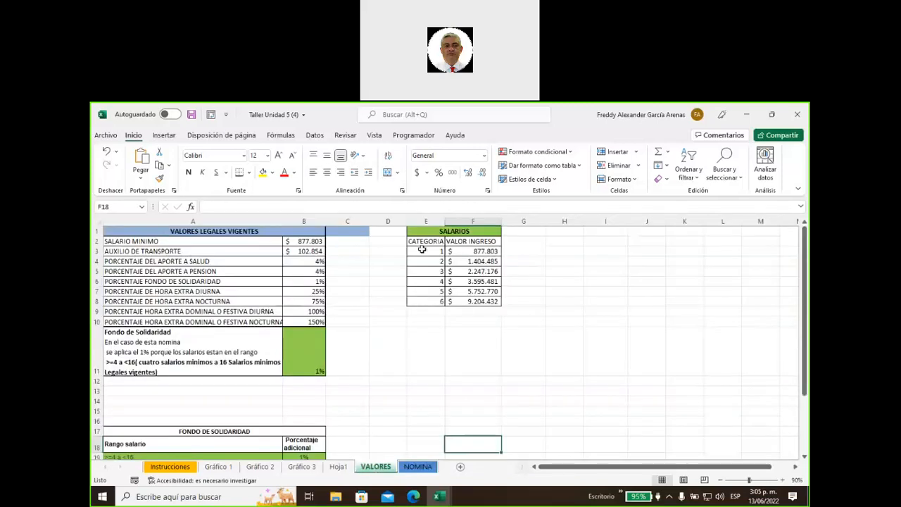
{"action": "left_click_drag", "start_coordinate": [422, 241], "coordinate": [472, 301]}
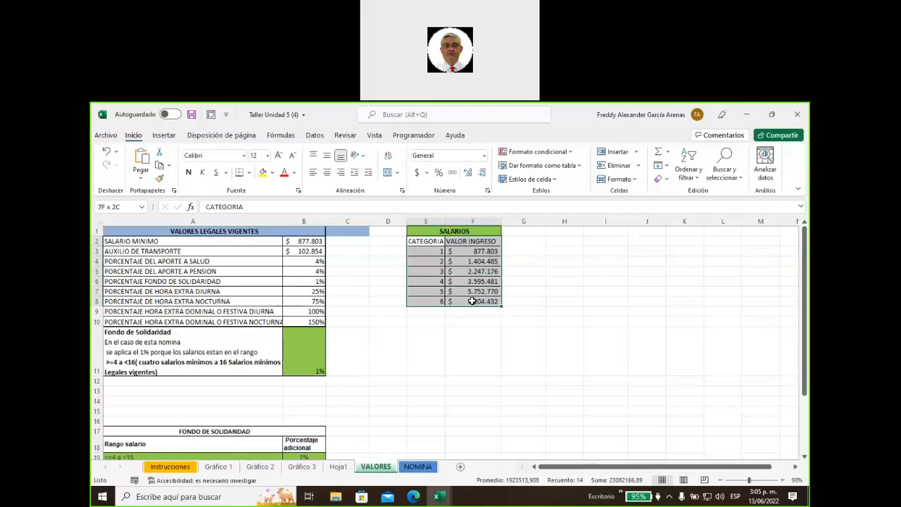
{"action": "left_click", "coordinate": [111, 206]}
{"action": "type", "text": "SALARIOS"}
{"action": "key", "text": "Return"}
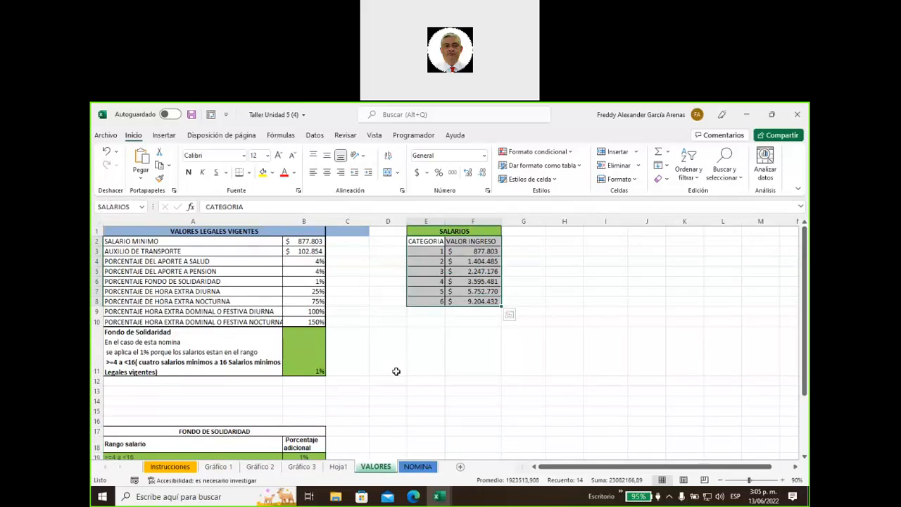
On NOMINA, fill instruction rows 23 and 24 green to mark steps 1 and 2 done
{"action": "left_click", "coordinate": [415, 466]}
{"action": "left_click", "coordinate": [201, 317]}
{"action": "mouse_move", "coordinate": [202, 318]}
{"action": "left_mouse_down"}
{"action": "mouse_move", "coordinate": [204, 337]}
{"action": "mouse_move", "coordinate": [208, 325]}
{"action": "left_mouse_up"}
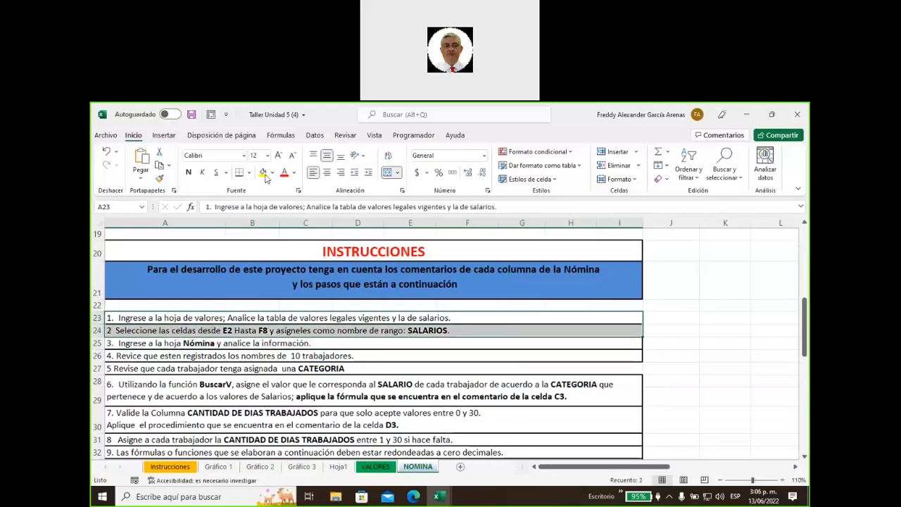
{"action": "left_click", "coordinate": [271, 172]}
{"action": "left_click", "coordinate": [298, 272]}
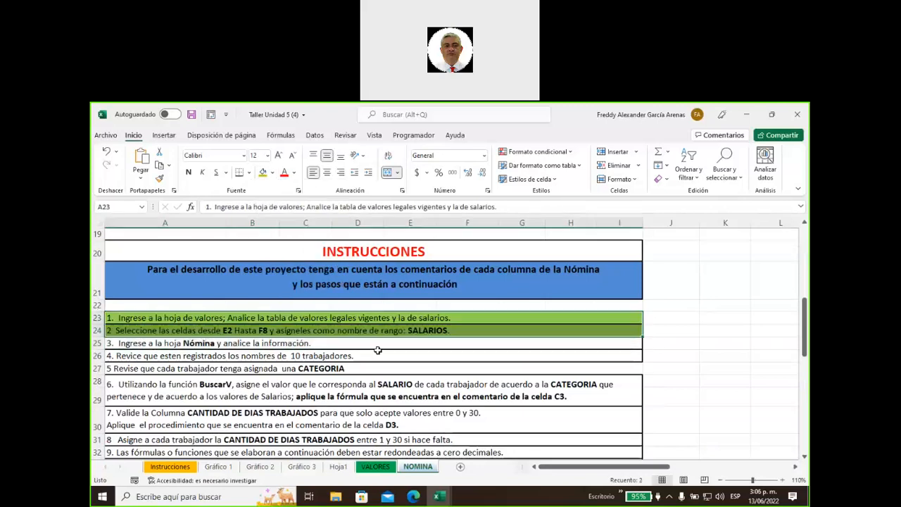
{"action": "left_click", "coordinate": [386, 355]}
{"action": "left_click", "coordinate": [323, 345]}
{"action": "left_click", "coordinate": [340, 355]}
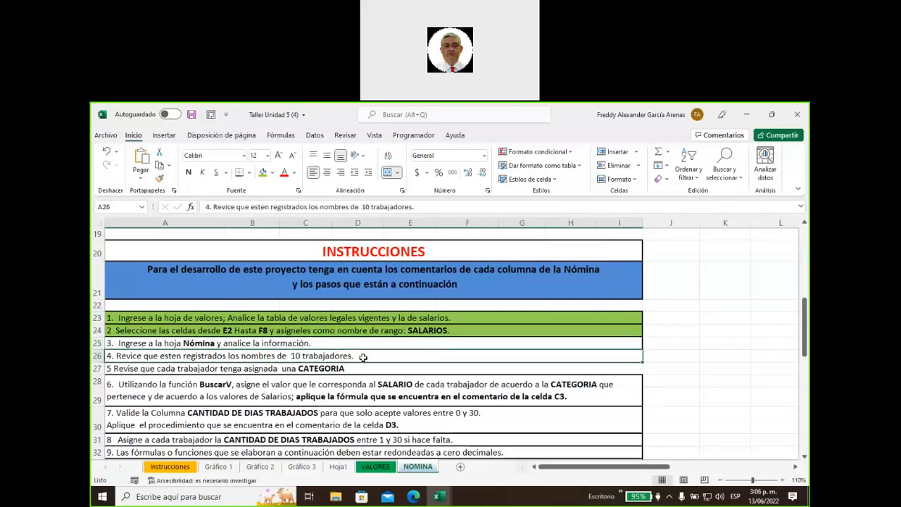
{"action": "scroll", "coordinate": [349, 354], "scroll_direction": "up", "scroll_amount": 6}
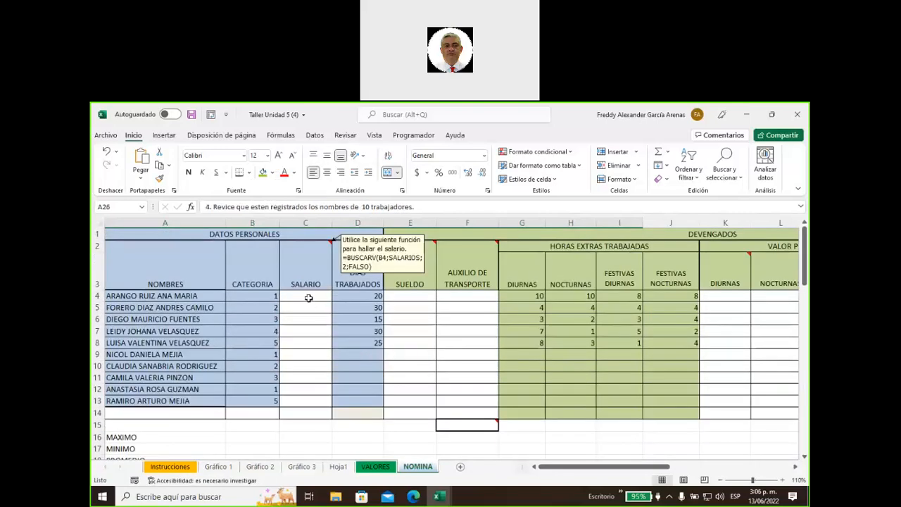
{"action": "left_click", "coordinate": [307, 297]}
Enter the salary lookup =BUSCARV(B4;SALARIOS;2;FALSO) in cell C4
{"action": "type", "text": "="}
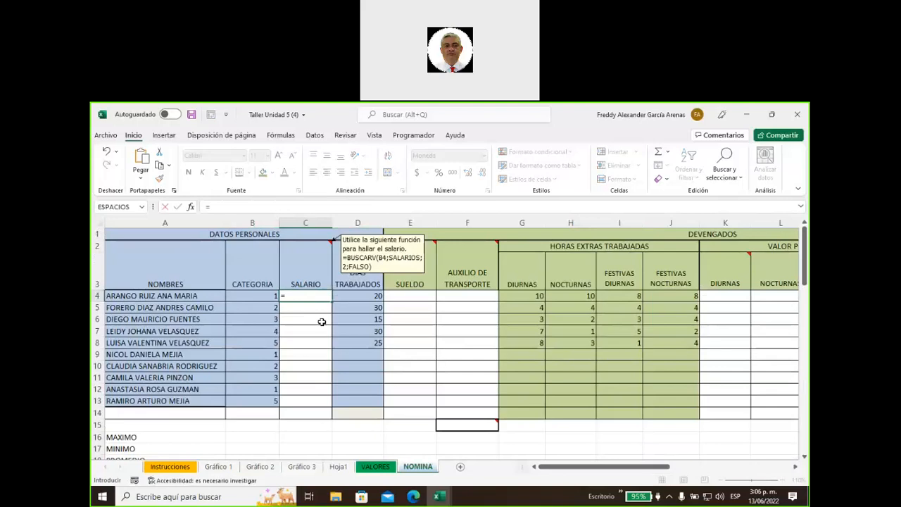
{"action": "type", "text": "busca"}
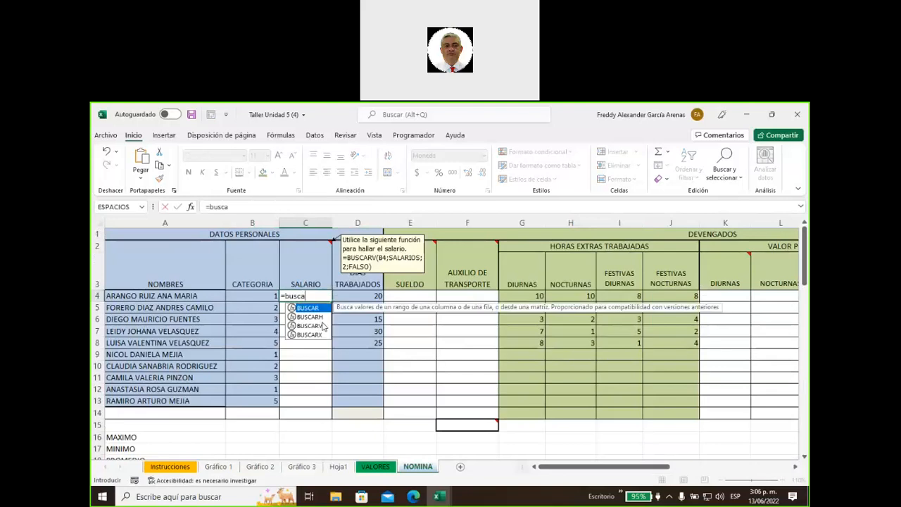
{"action": "double_click", "coordinate": [320, 326]}
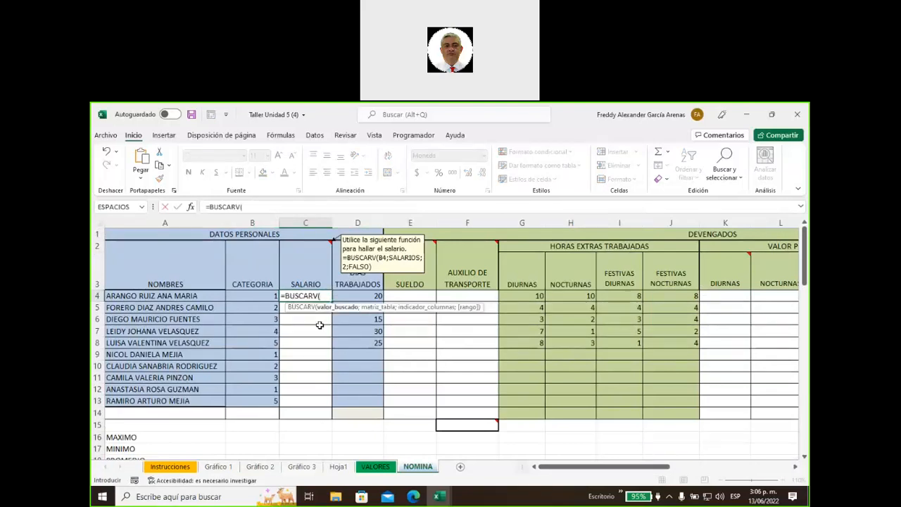
{"action": "left_click", "coordinate": [244, 295]}
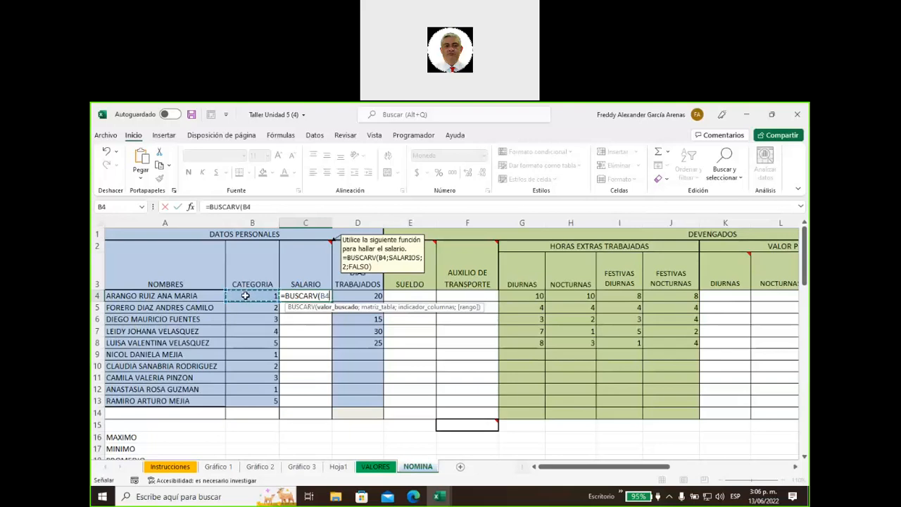
{"action": "type", "text": ";sala"}
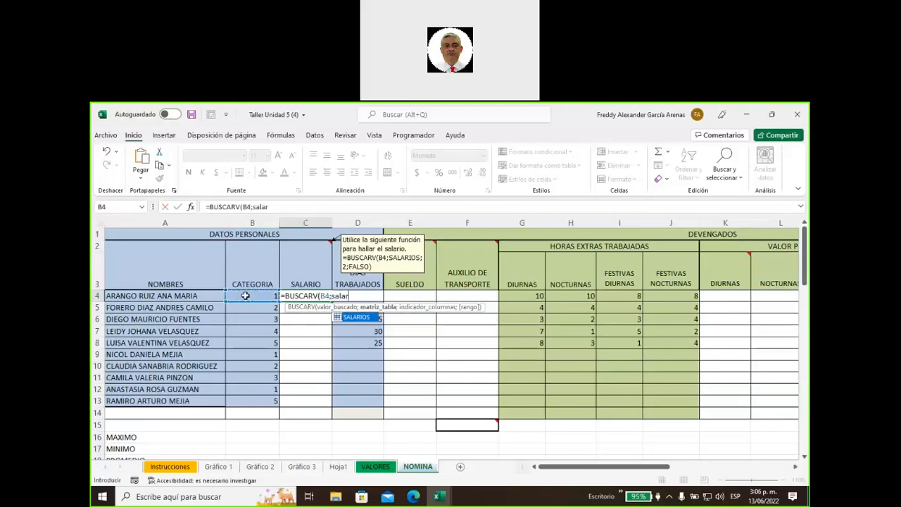
{"action": "type", "text": "r"}
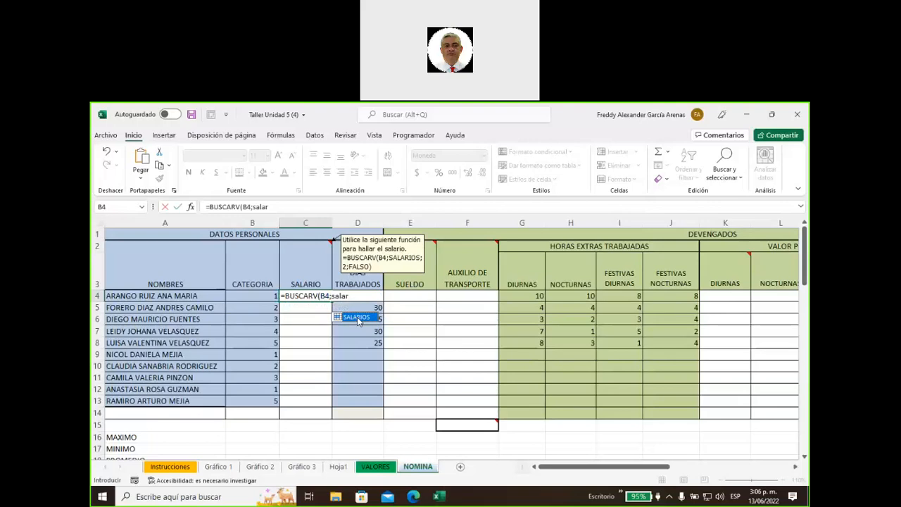
{"action": "double_click", "coordinate": [357, 320]}
{"action": "left_click", "coordinate": [464, 328]}
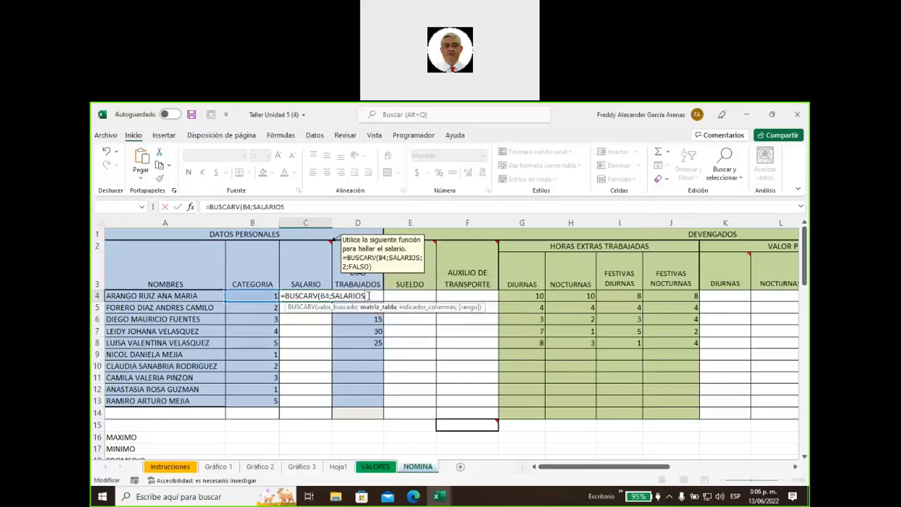
{"action": "type", "text": ";"}
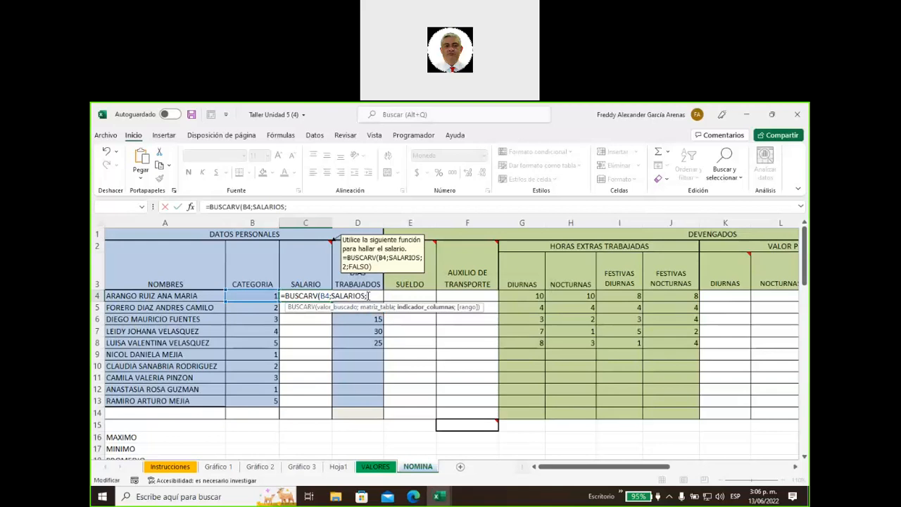
{"action": "type", "text": "2;falso)"}
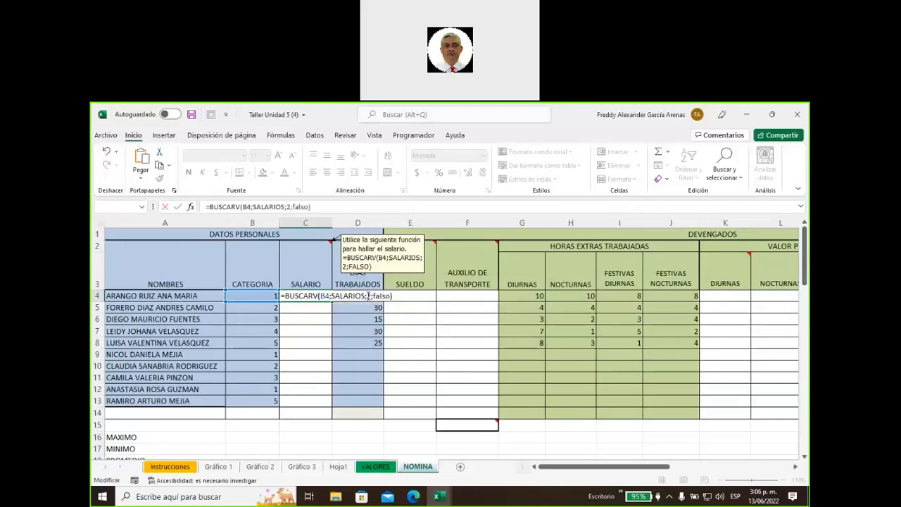
{"action": "key", "text": "Return"}
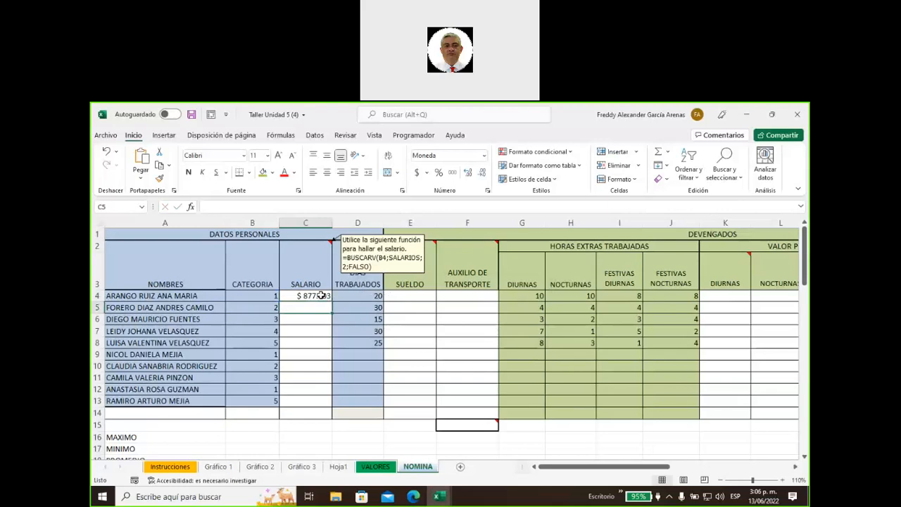
Check C4's formula and copy it down the SALARIO column to C13
{"action": "left_click", "coordinate": [313, 296]}
{"action": "left_click", "coordinate": [269, 297]}
{"action": "left_click", "coordinate": [306, 296]}
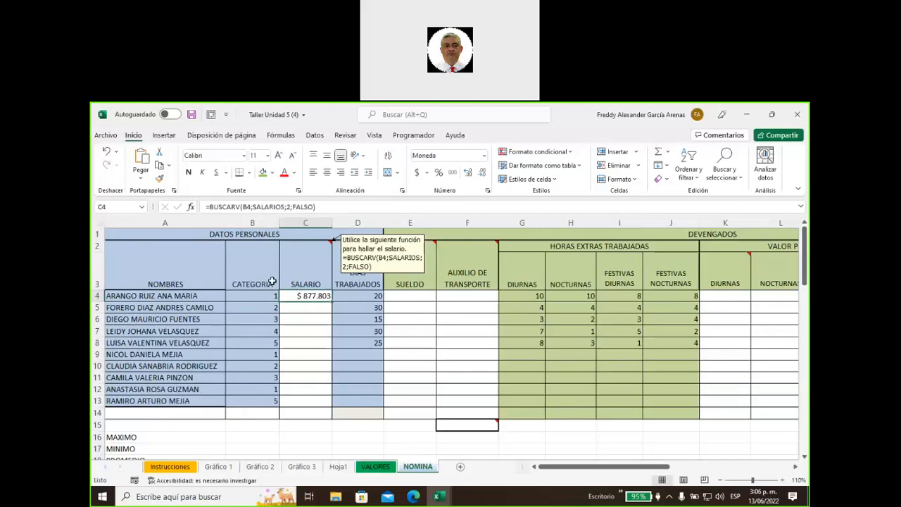
{"action": "double_click", "coordinate": [332, 301]}
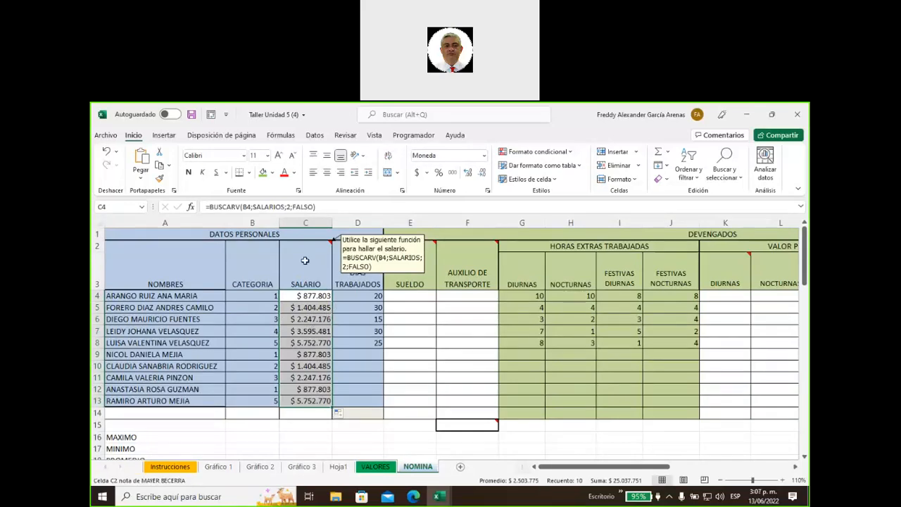
{"action": "right_click", "coordinate": [305, 261]}
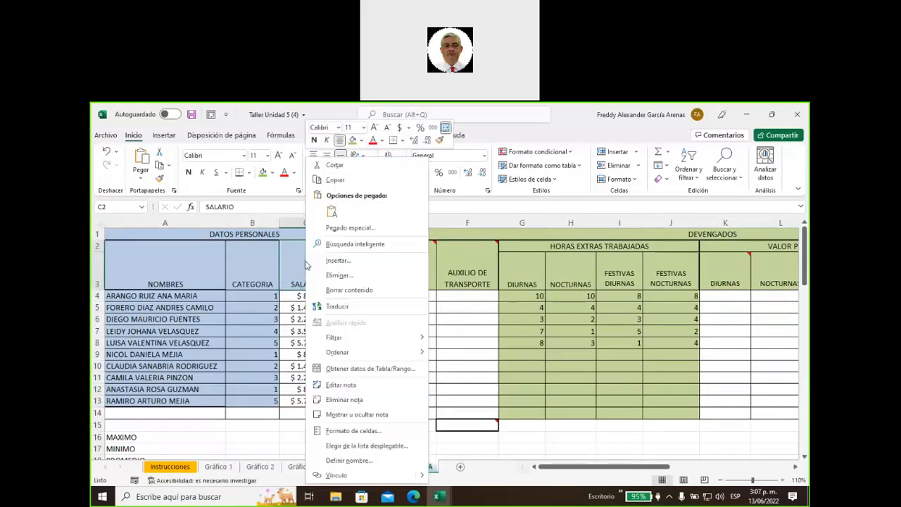
Hide the SALARIO note, show the DIAS TRABAJADOS note on D2, and select D4:D13
{"action": "left_click", "coordinate": [359, 415]}
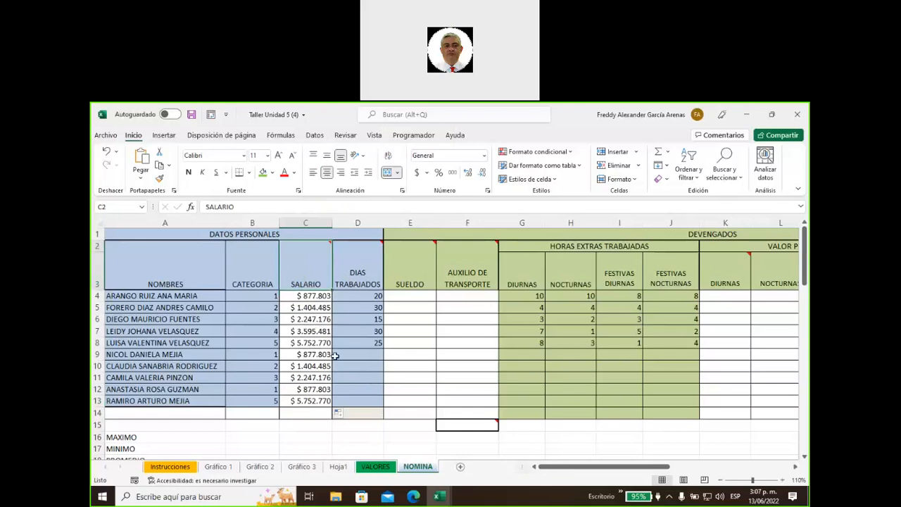
{"action": "left_click", "coordinate": [361, 266]}
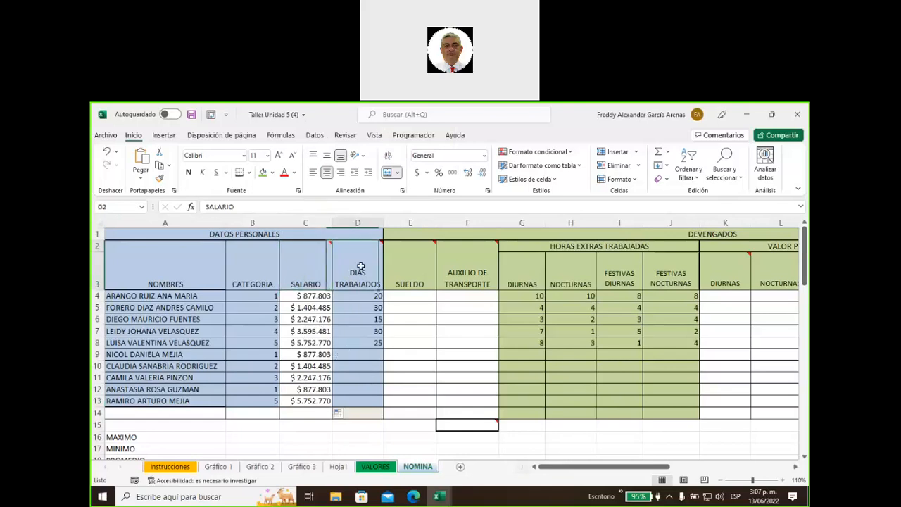
{"action": "right_click", "coordinate": [361, 266]}
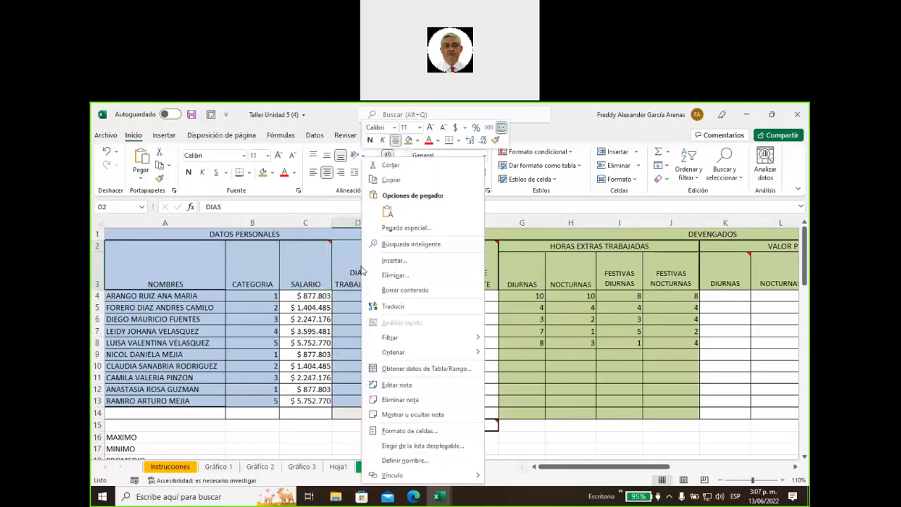
{"action": "left_click", "coordinate": [422, 416]}
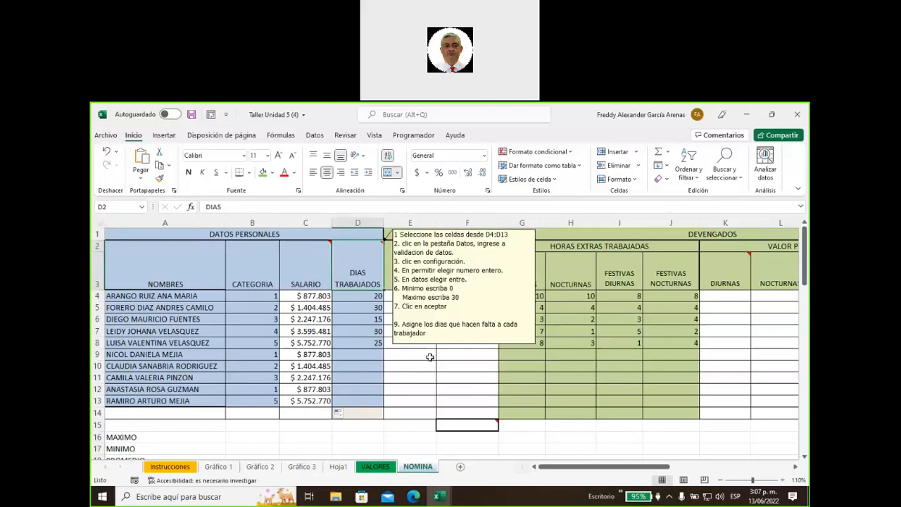
{"action": "left_click_drag", "start_coordinate": [360, 296], "coordinate": [360, 397]}
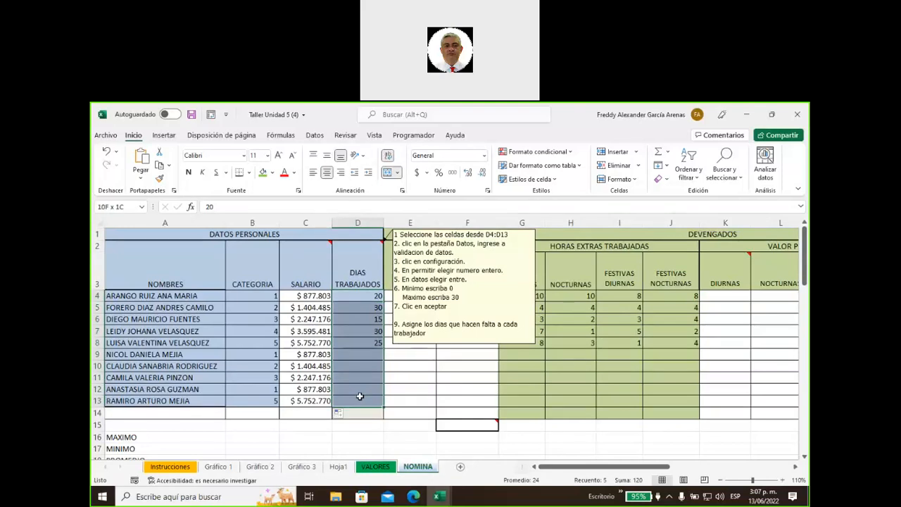
Add data validation to D4:D13 allowing whole numbers between 0 and 30
{"action": "left_click", "coordinate": [316, 136]}
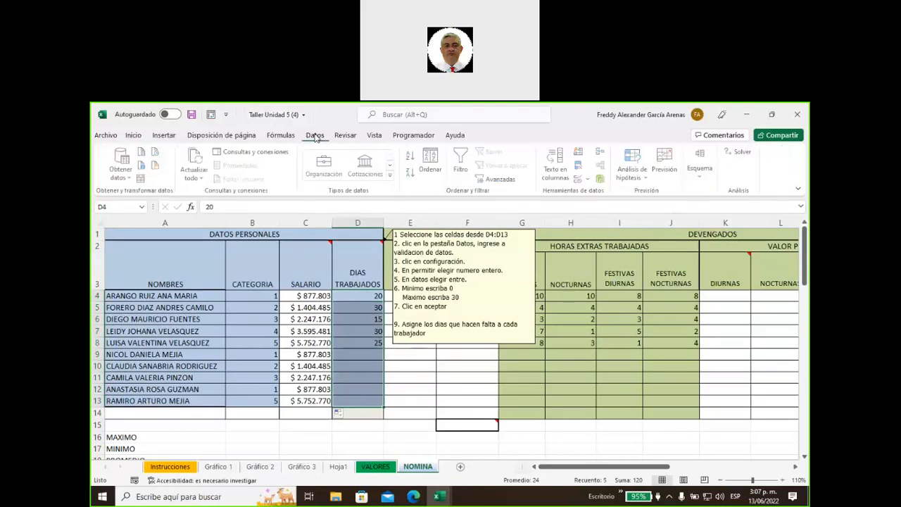
{"action": "left_click", "coordinate": [580, 179]}
{"action": "left_click", "coordinate": [471, 240]}
{"action": "left_click", "coordinate": [449, 257]}
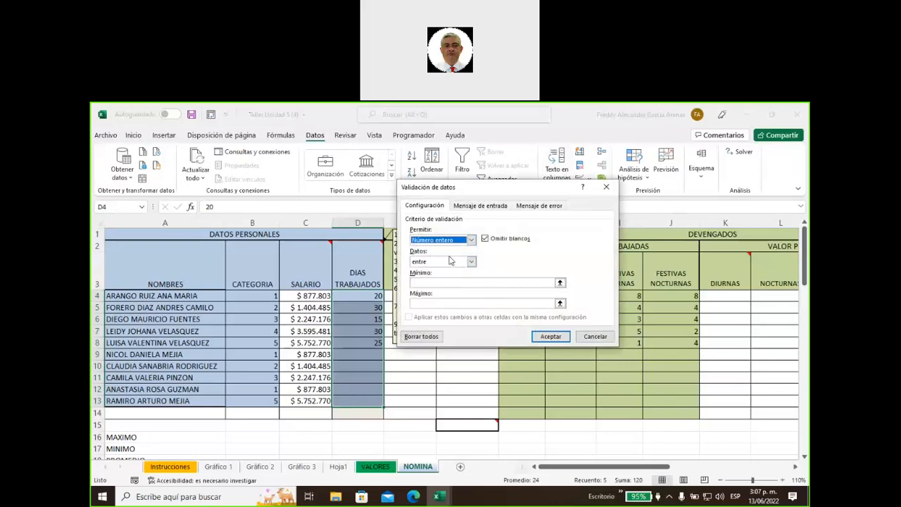
{"action": "left_click", "coordinate": [456, 282]}
{"action": "type", "text": "0"}
{"action": "left_click", "coordinate": [452, 303]}
{"action": "type", "text": "309"}
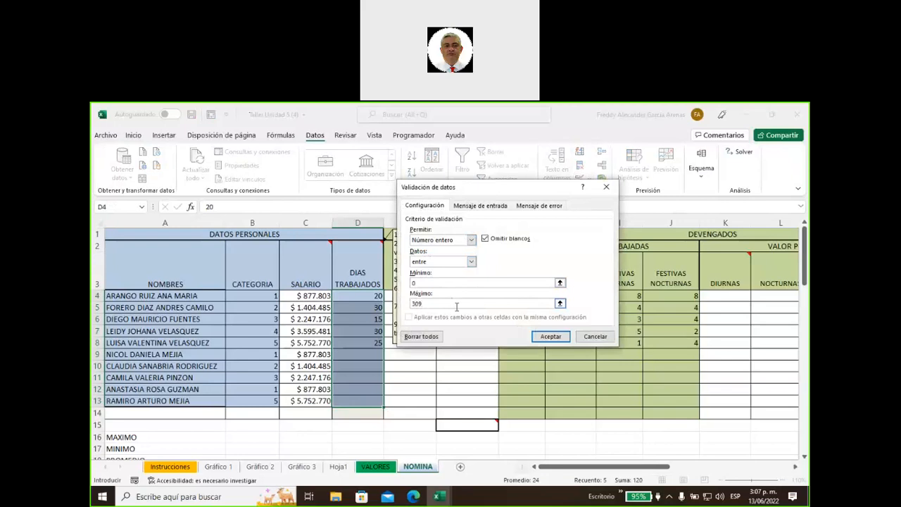
{"action": "key", "text": "BackSpace"}
{"action": "left_click", "coordinate": [547, 337]}
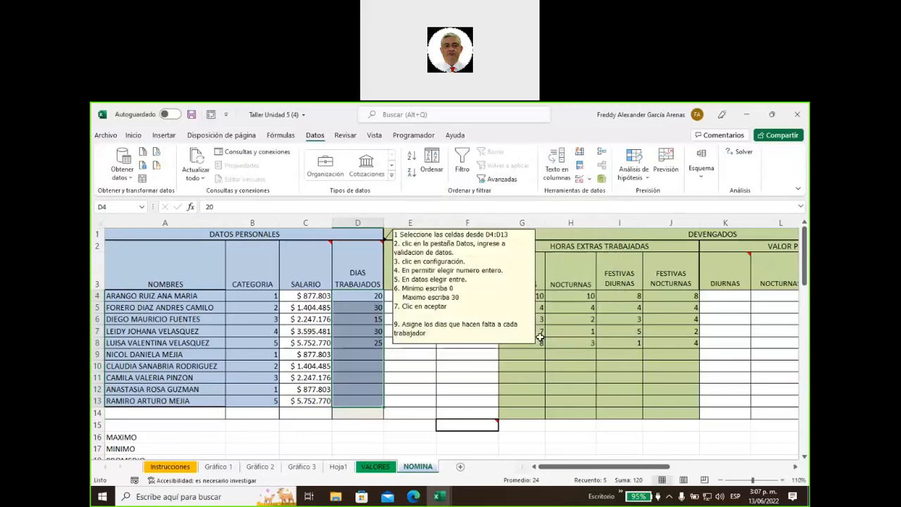
Hide the DIAS TRABAJADOS note on D2 and return to cell D4
{"action": "left_click", "coordinate": [419, 373]}
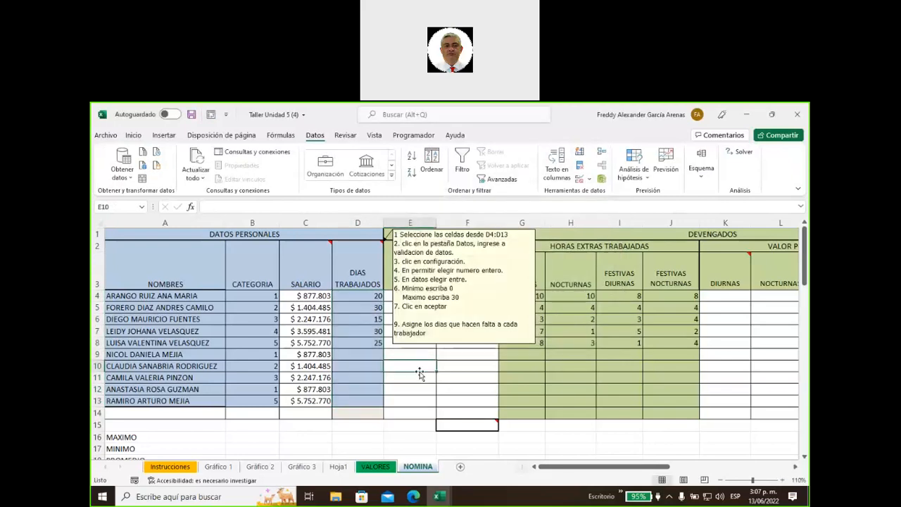
{"action": "left_click", "coordinate": [360, 259]}
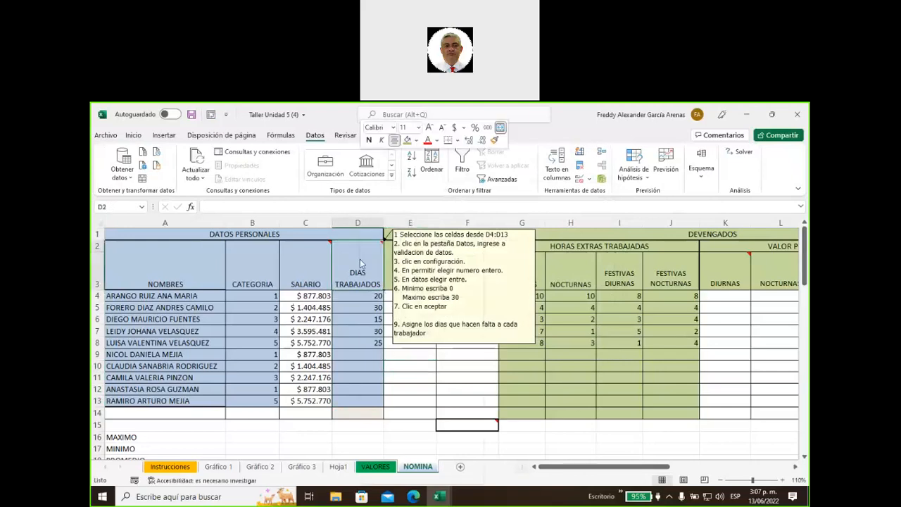
{"action": "right_click", "coordinate": [360, 259]}
{"action": "left_click", "coordinate": [420, 417]}
{"action": "left_click", "coordinate": [433, 350]}
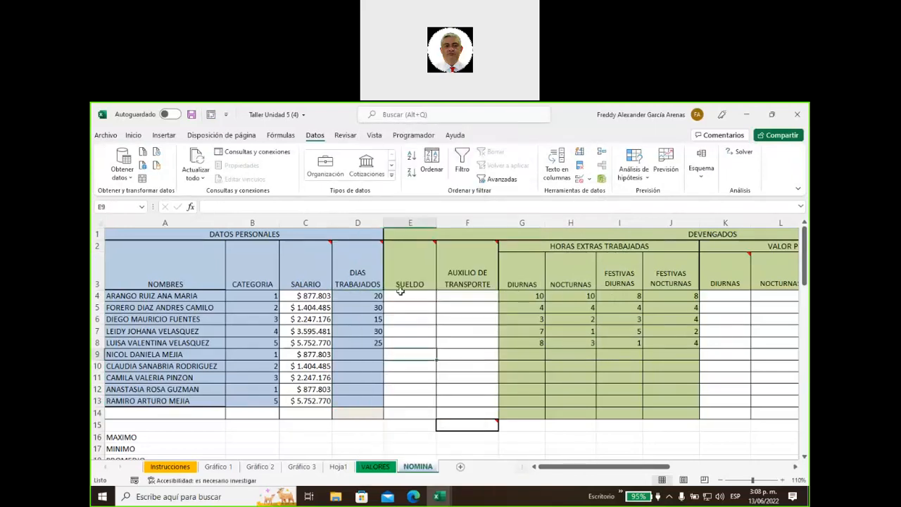
{"action": "left_click", "coordinate": [361, 282]}
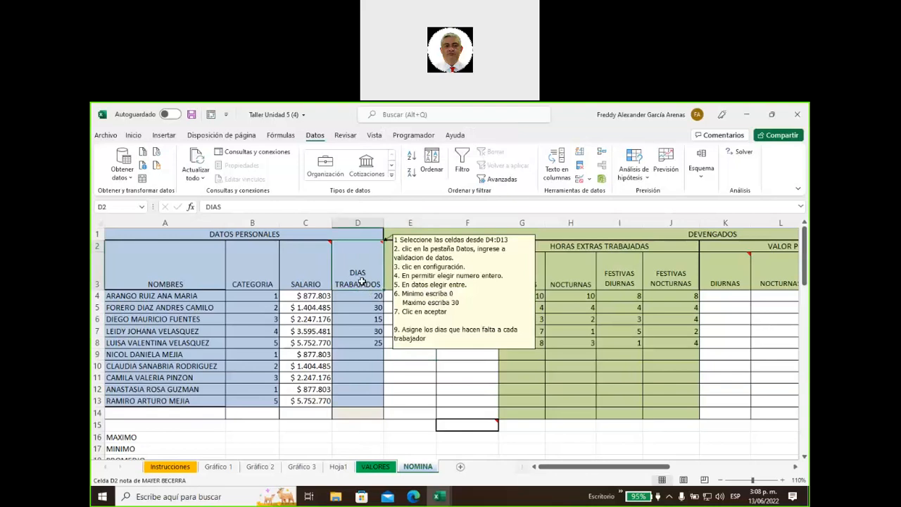
{"action": "left_click", "coordinate": [362, 296]}
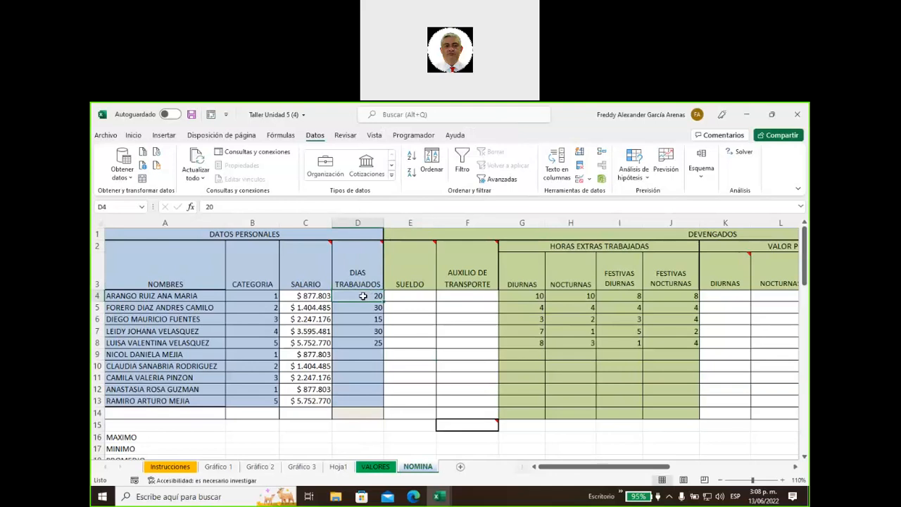
Test the validation by entering 32 in D9 and cancel the rejected entry
{"action": "left_click", "coordinate": [363, 354]}
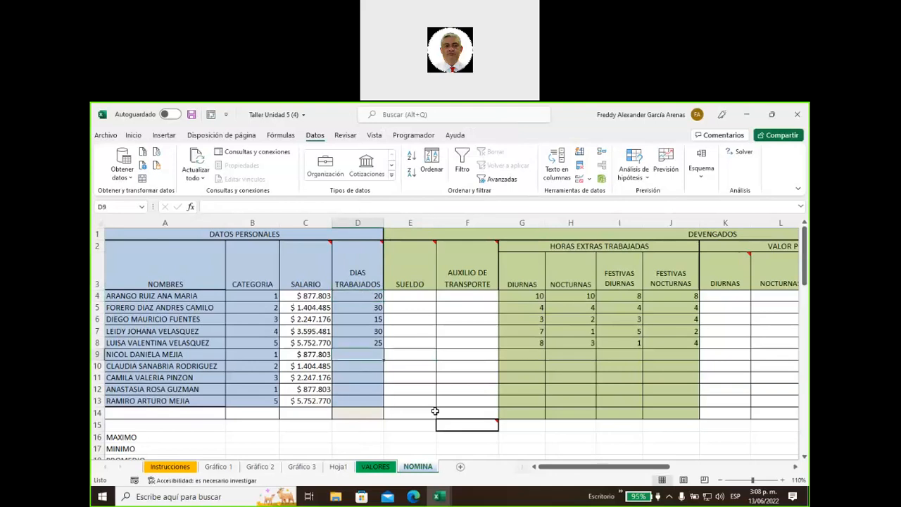
{"action": "type", "text": "32"}
{"action": "key", "text": "Return"}
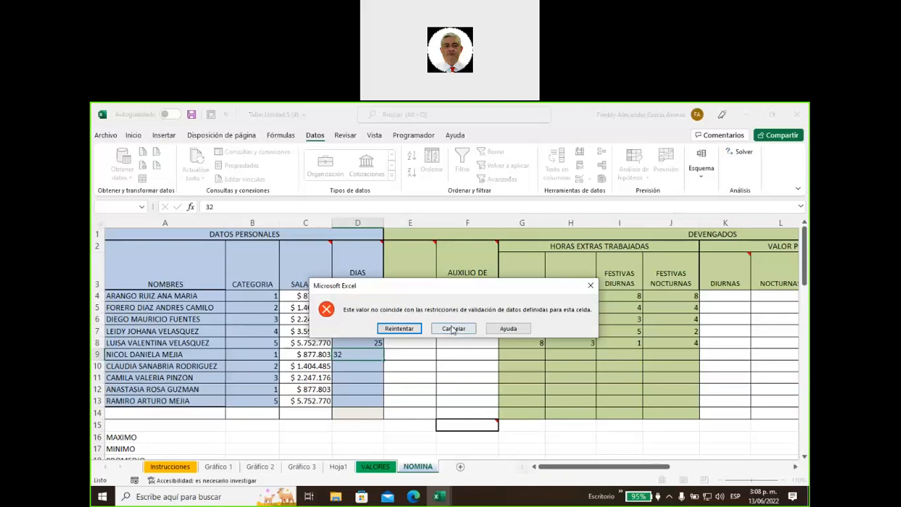
{"action": "left_click", "coordinate": [452, 329]}
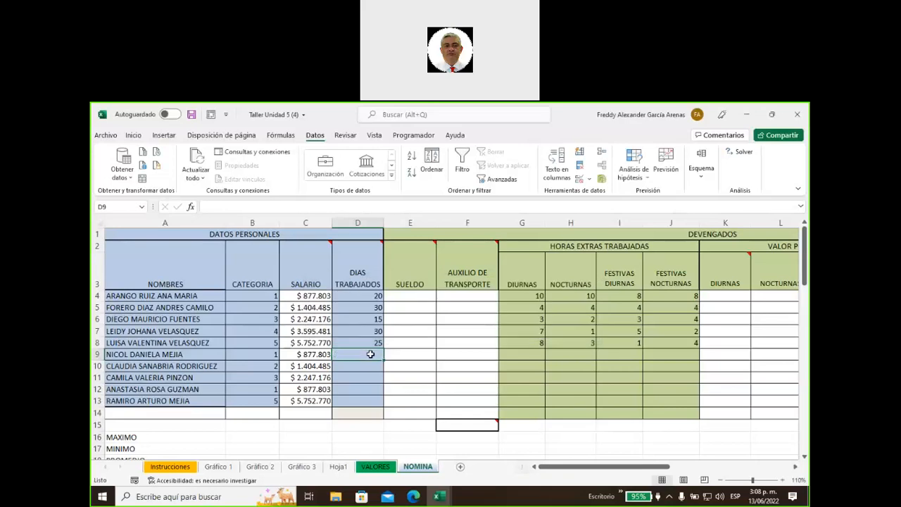
Enter 30, 15, 0, 30 and 28 days in D9:D13 and check the 223 total
{"action": "type", "text": "30"}
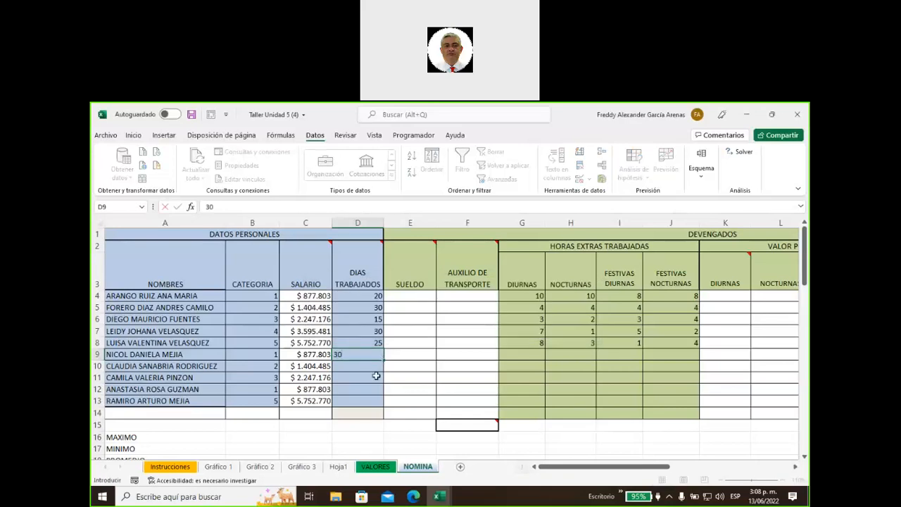
{"action": "left_click", "coordinate": [371, 368]}
{"action": "type", "text": "15"}
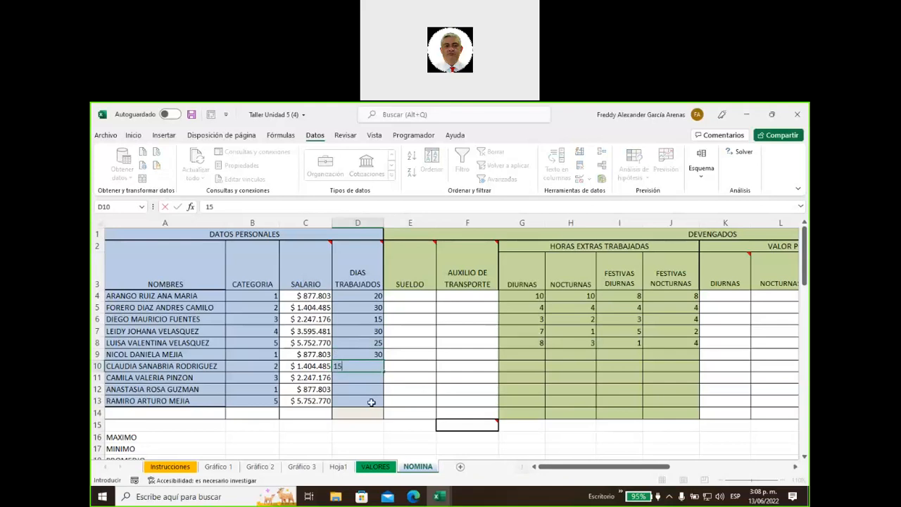
{"action": "left_click", "coordinate": [373, 379]}
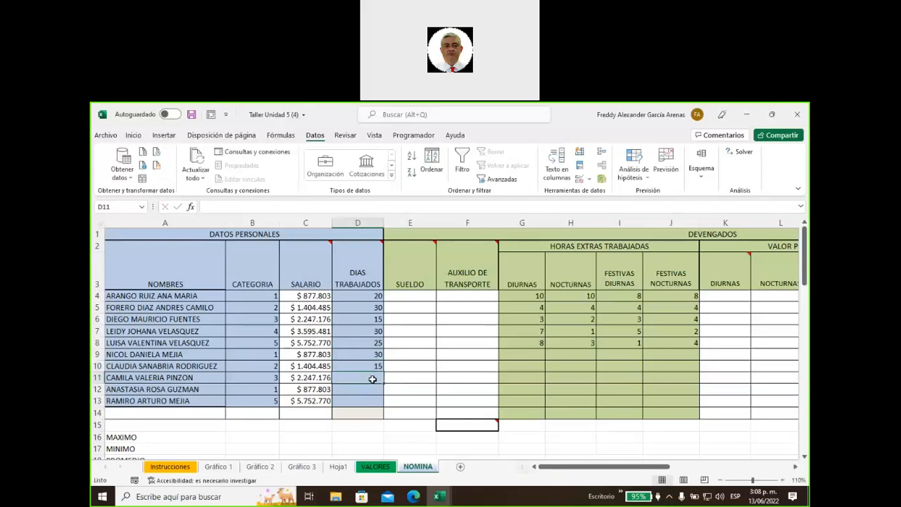
{"action": "type", "text": "0"}
{"action": "left_click", "coordinate": [372, 394]}
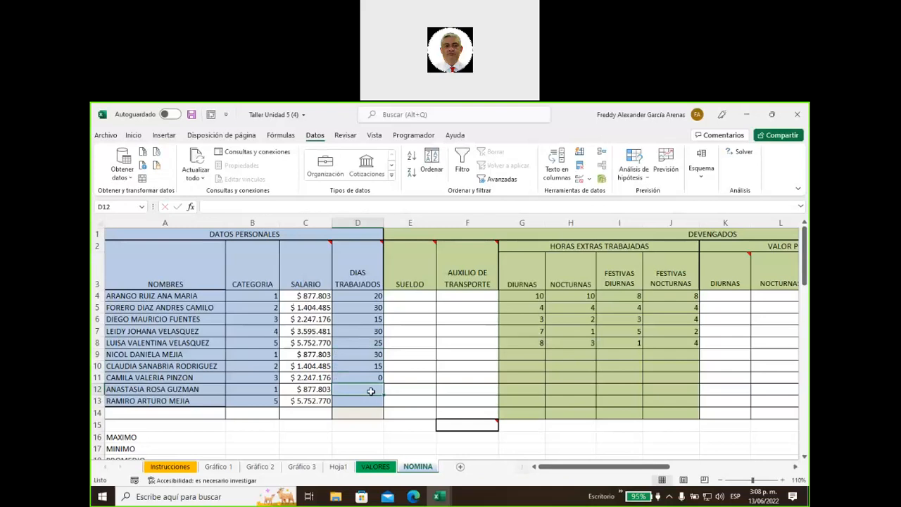
{"action": "type", "text": "30"}
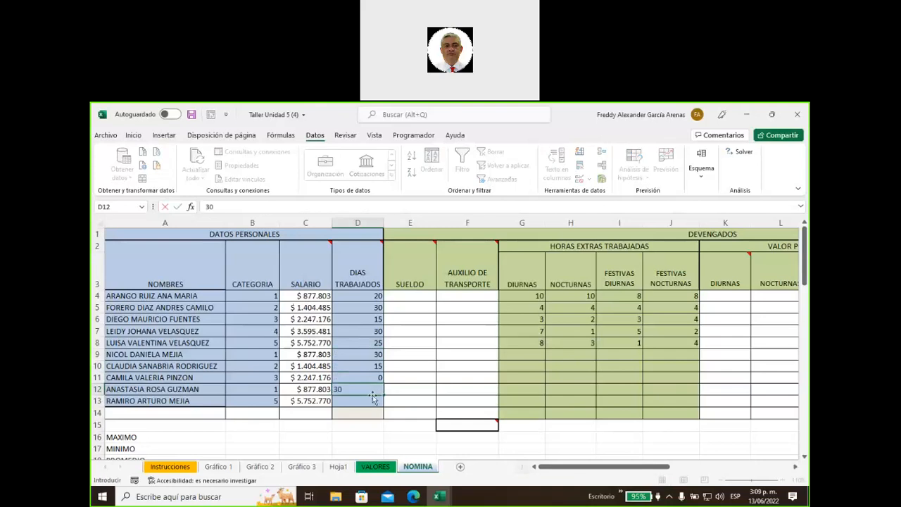
{"action": "left_click", "coordinate": [373, 400]}
{"action": "type", "text": "28"}
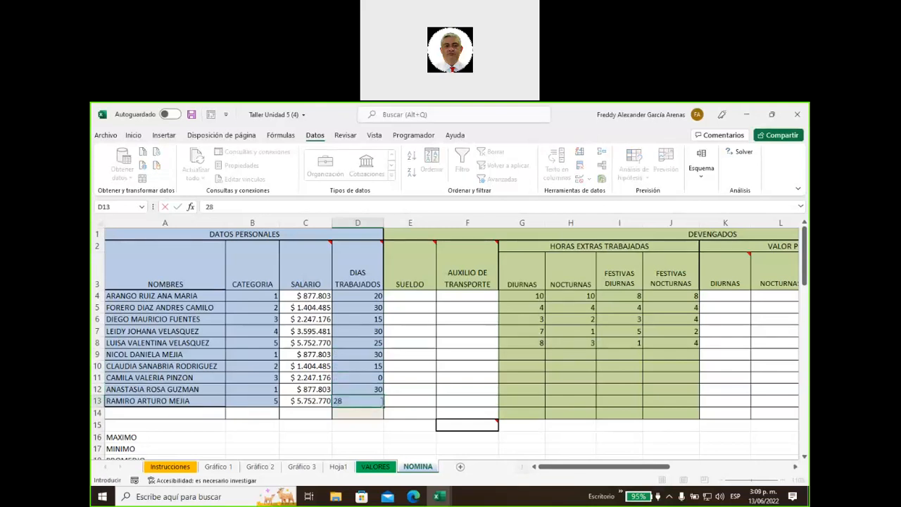
{"action": "left_click", "coordinate": [433, 363]}
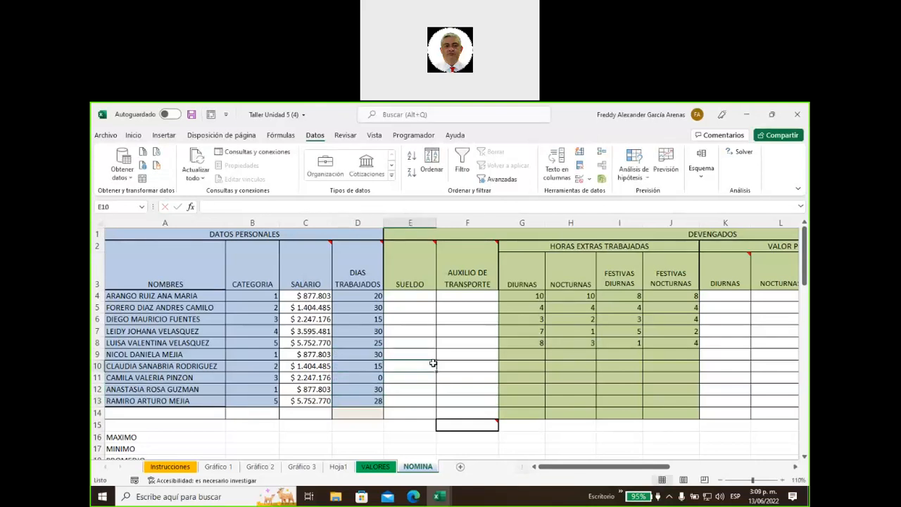
{"action": "left_click_drag", "start_coordinate": [366, 295], "coordinate": [366, 400]}
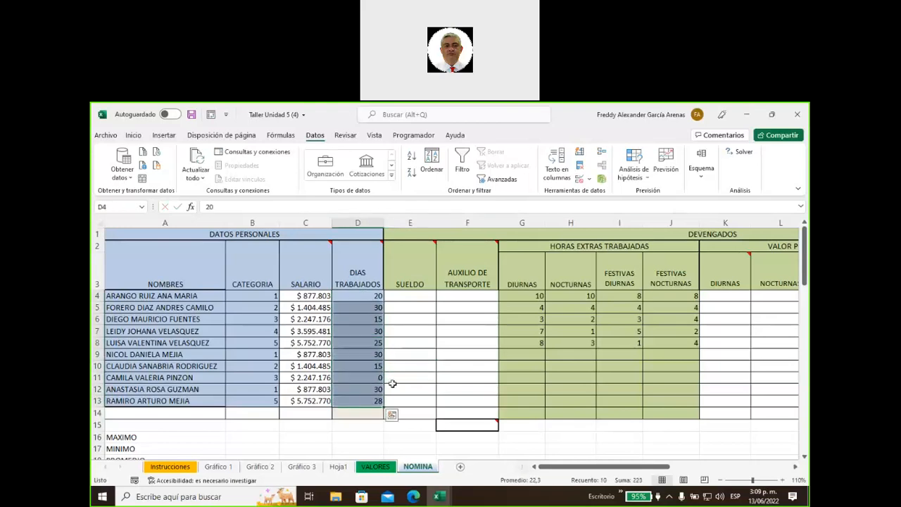
{"action": "left_click", "coordinate": [359, 377]}
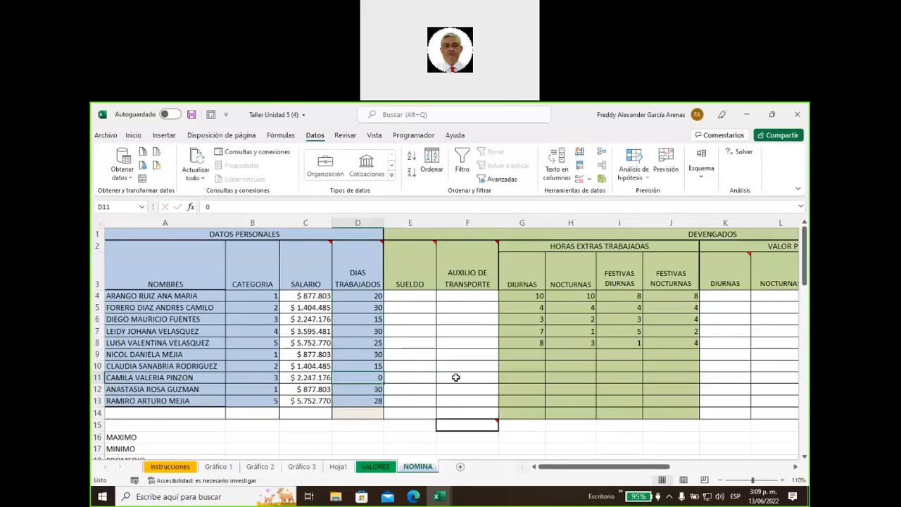
{"action": "type", "text": "0,0"}
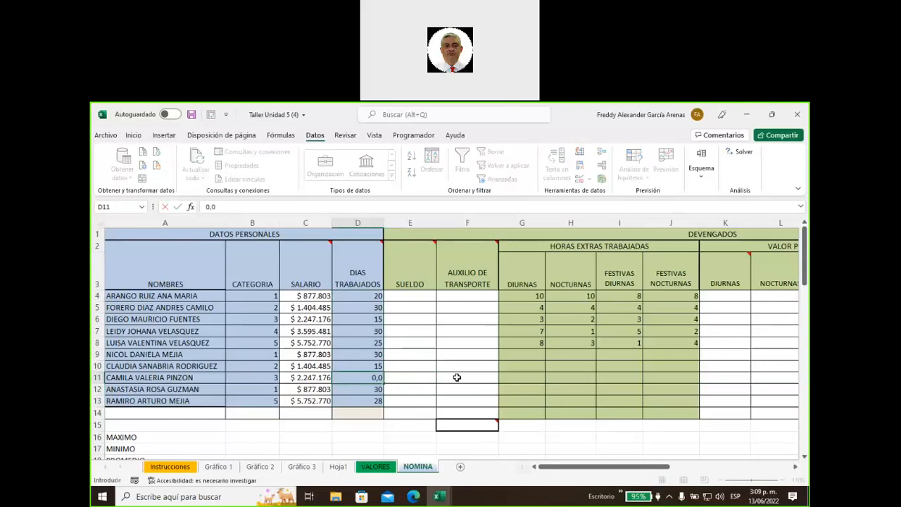
{"action": "key", "text": "Escape"}
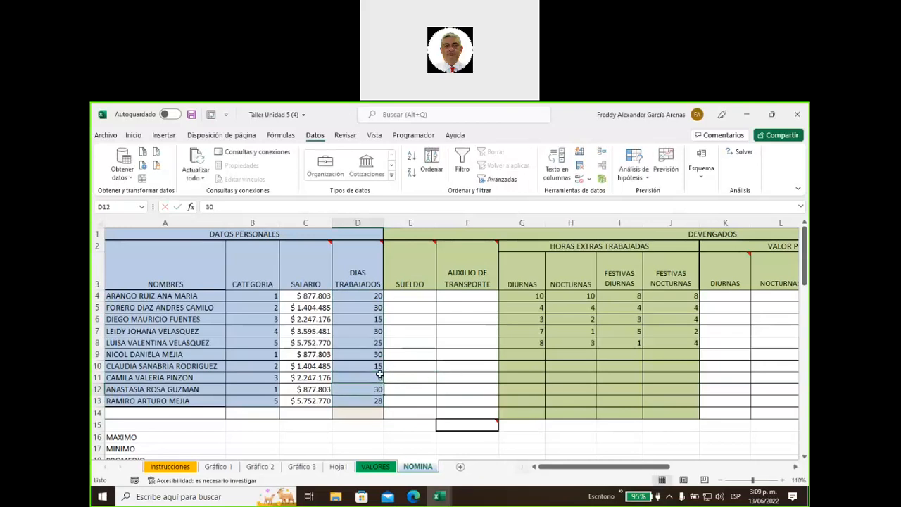
{"action": "type", "text": "0"}
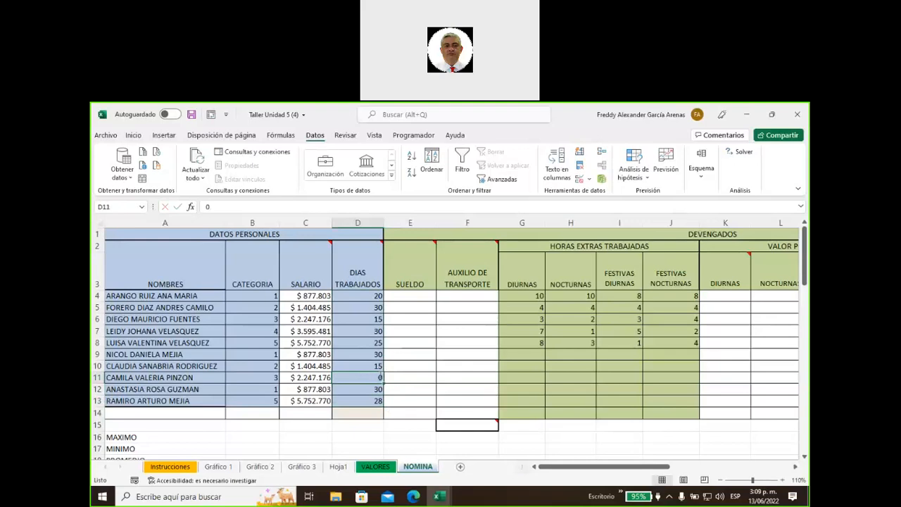
{"action": "type", "text": ",1"}
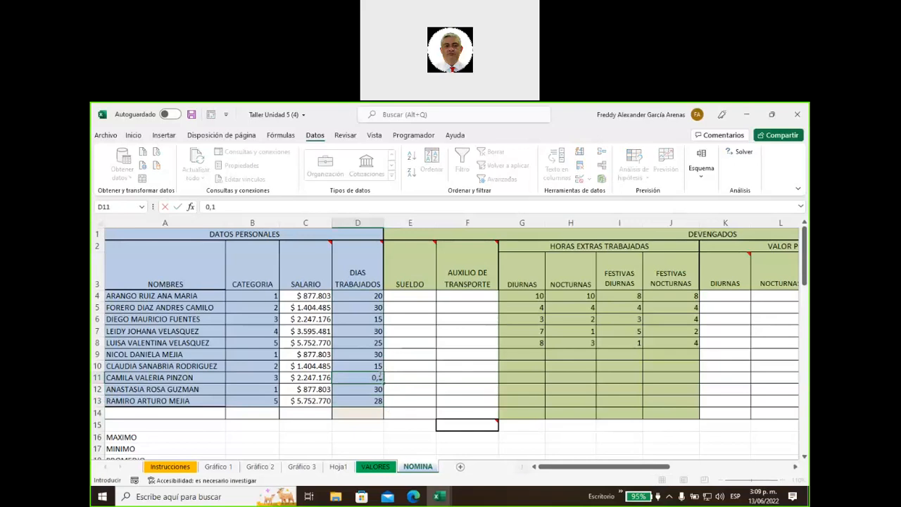
{"action": "key", "text": "Return"}
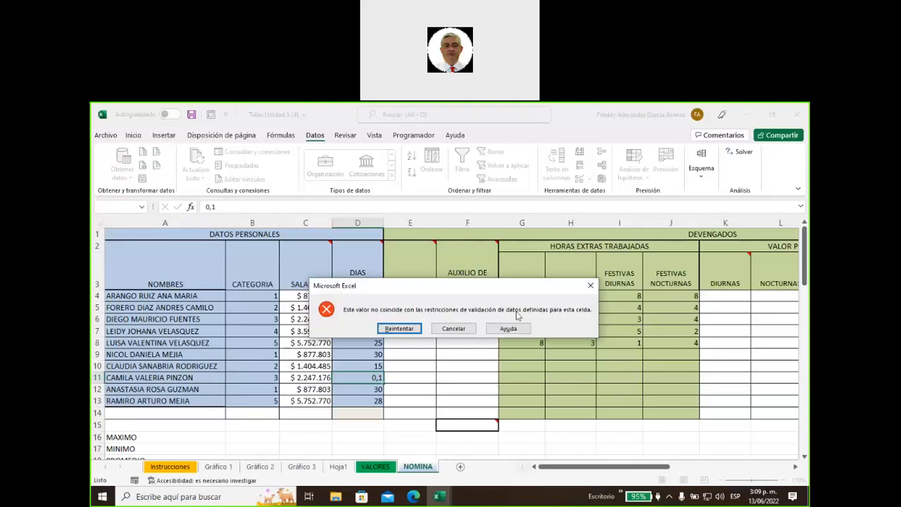
{"action": "left_click", "coordinate": [590, 285]}
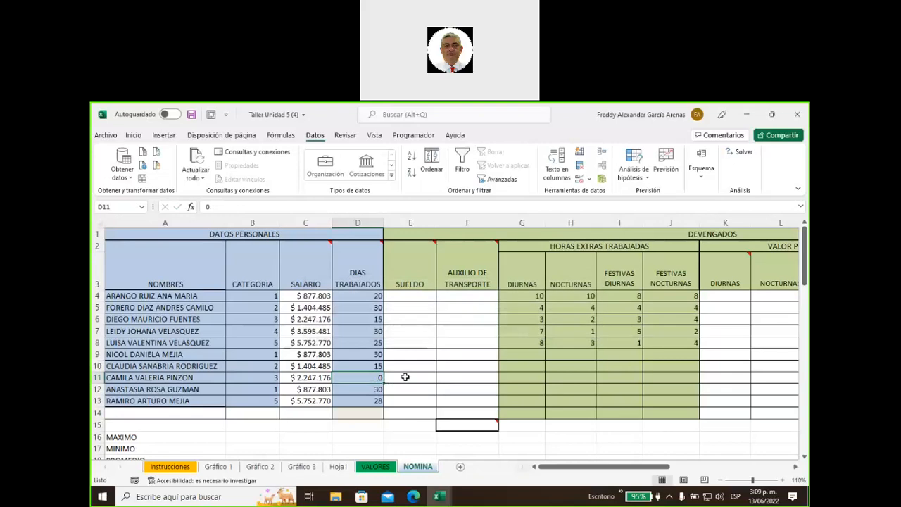
{"action": "left_click", "coordinate": [405, 377]}
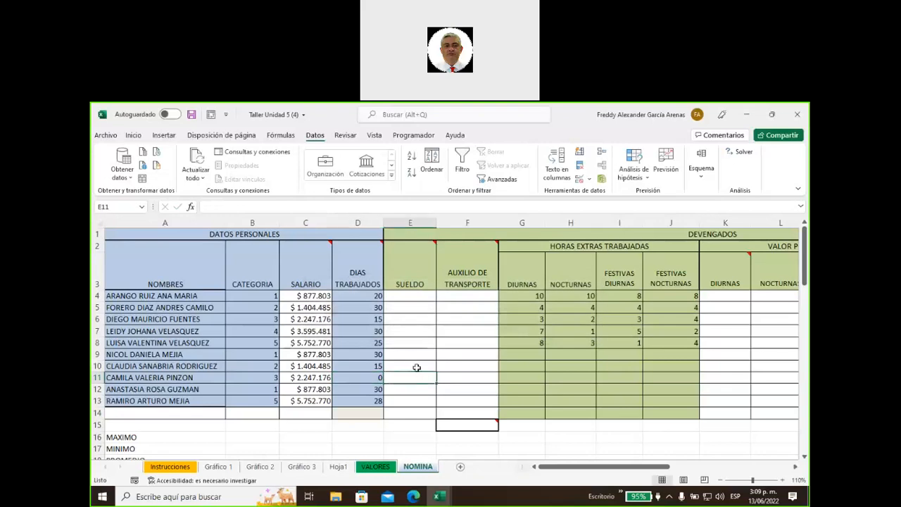
Pin the SUELDO header note in E2 permanently visible
{"action": "mouse_move", "coordinate": [414, 257]}
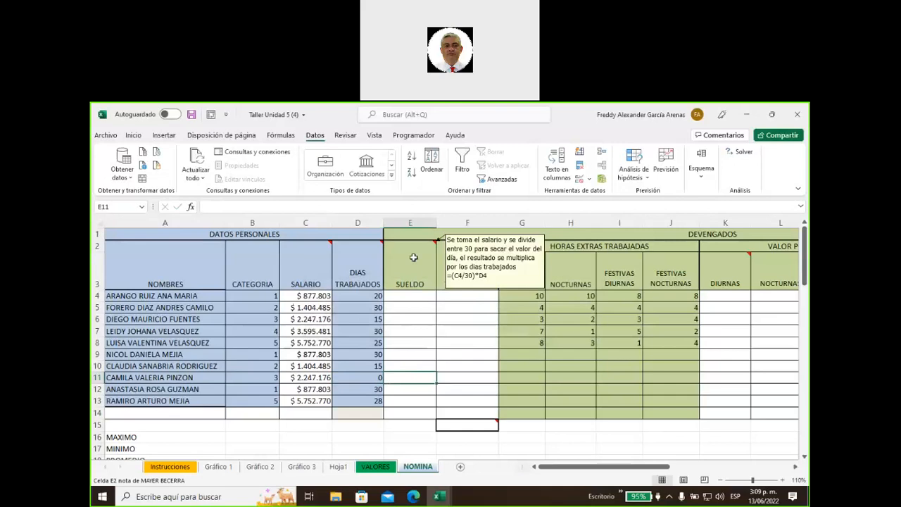
{"action": "right_click", "coordinate": [414, 258]}
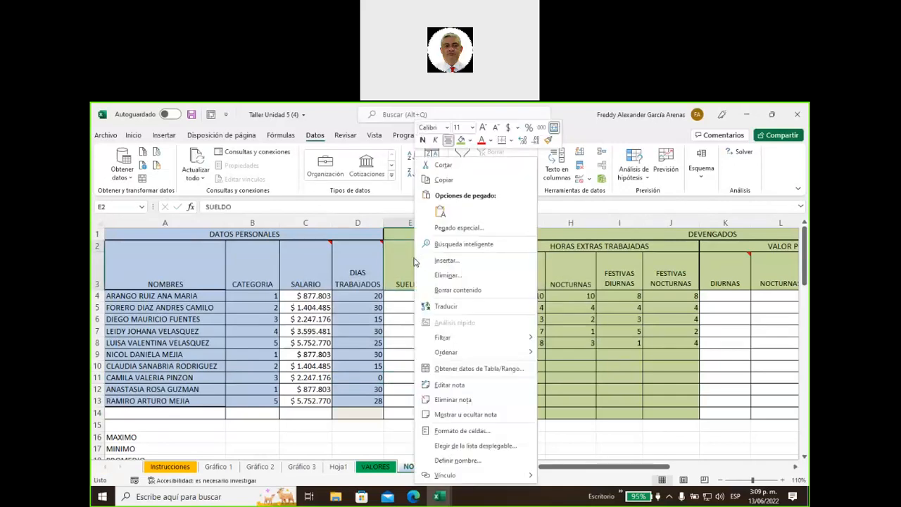
{"action": "left_click", "coordinate": [463, 415]}
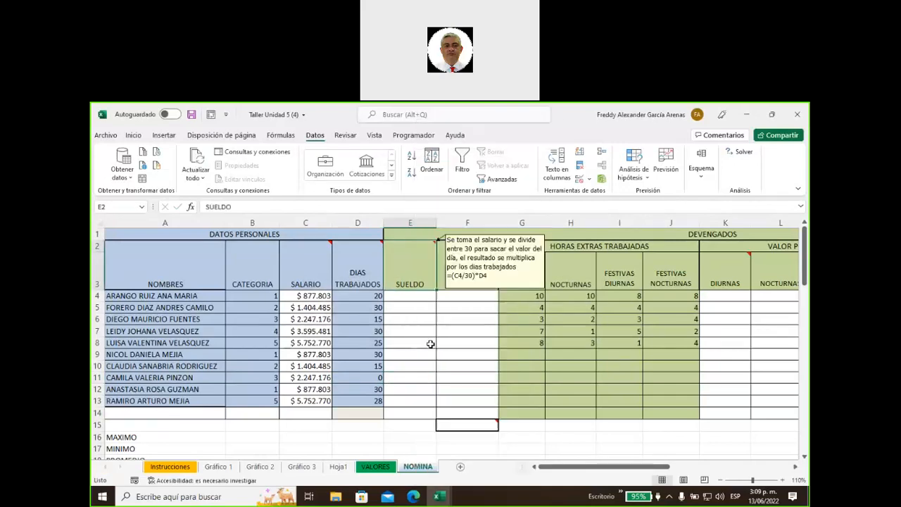
Enter =(C4/30)*D4 in E4 and copy it down through E13
{"action": "left_click", "coordinate": [411, 298]}
{"action": "type", "text": "="}
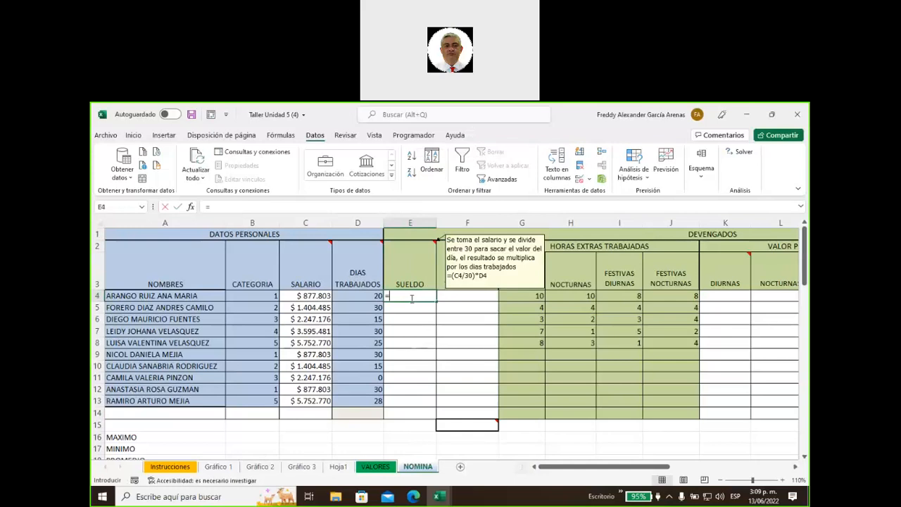
{"action": "type", "text": "("}
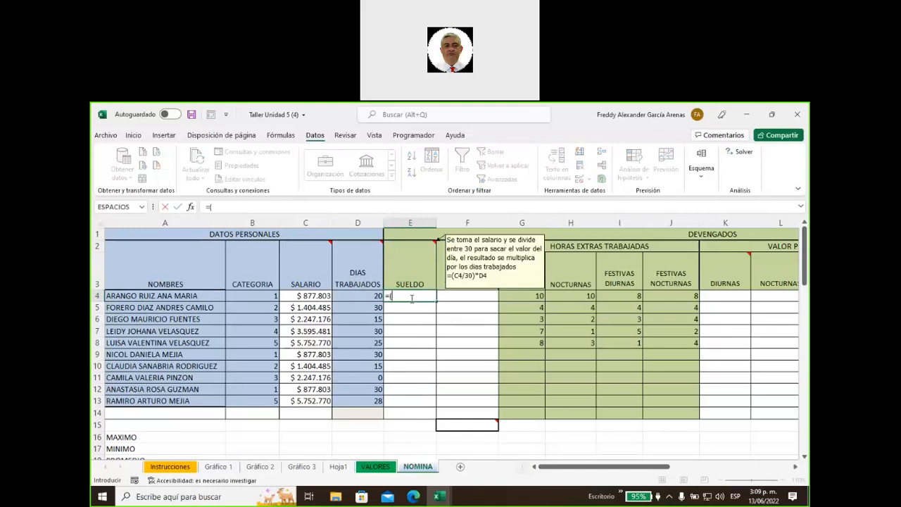
{"action": "type", "text": "c4"}
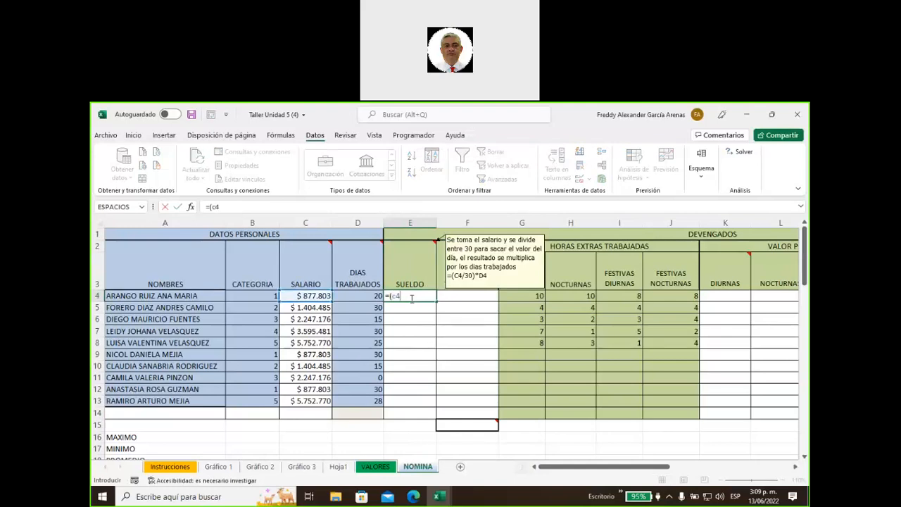
{"action": "type", "text": "/30)*d4"}
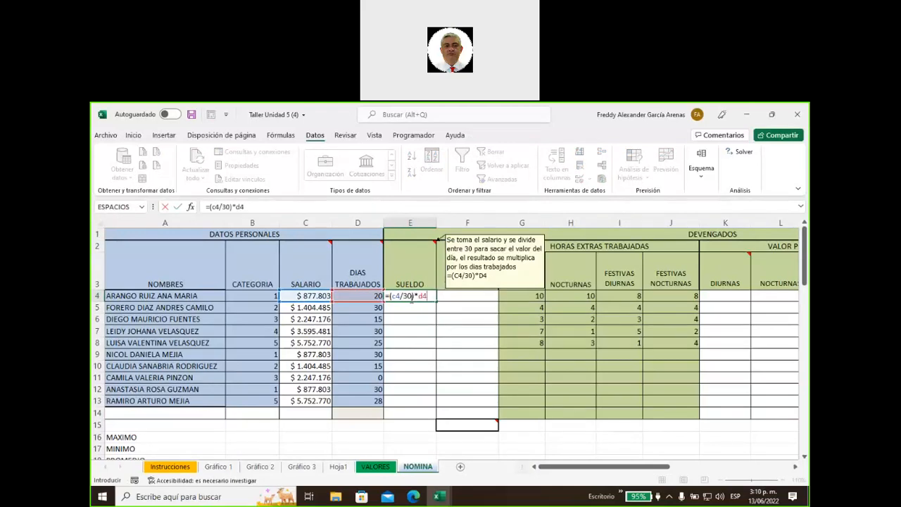
{"action": "key", "text": "ctrl+Return"}
{"action": "double_click", "coordinate": [437, 300]}
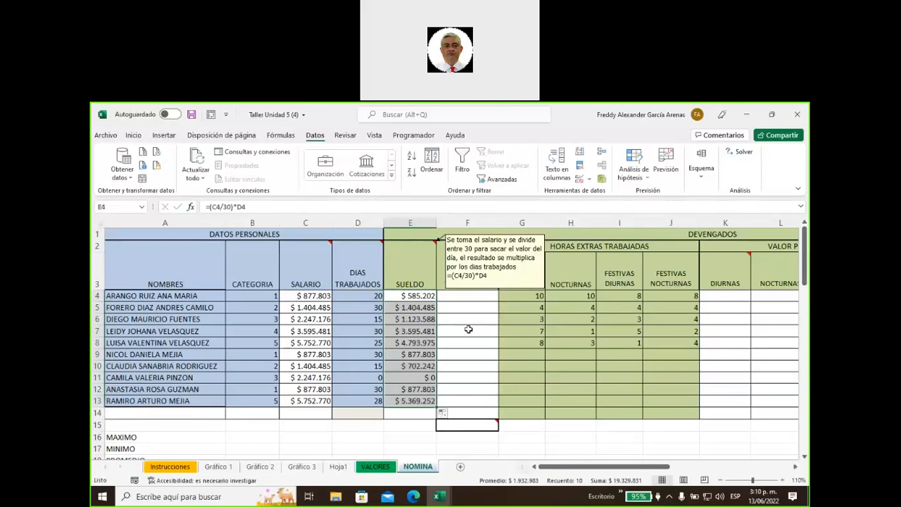
Hide the SUELDO note, show the AUXILIO DE TRANSPORTE note, and begin an =si entry in F4
{"action": "right_click", "coordinate": [420, 265]}
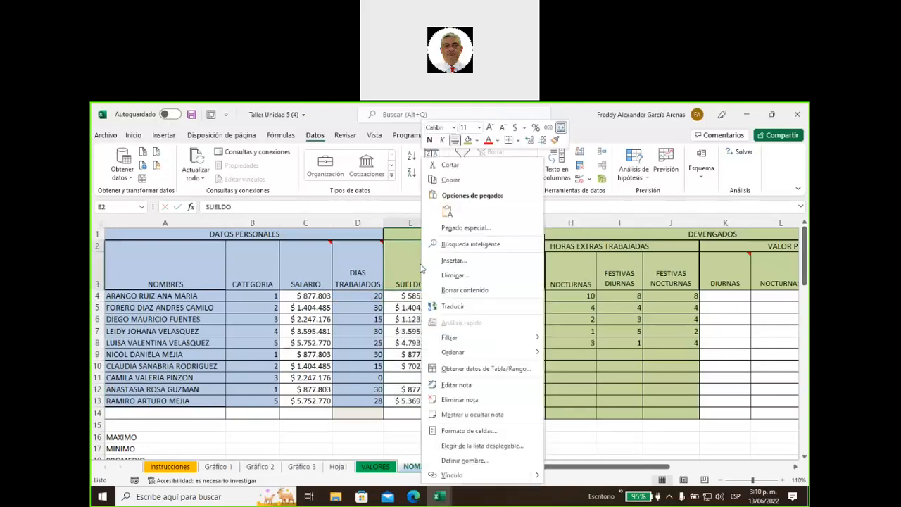
{"action": "left_click", "coordinate": [472, 416]}
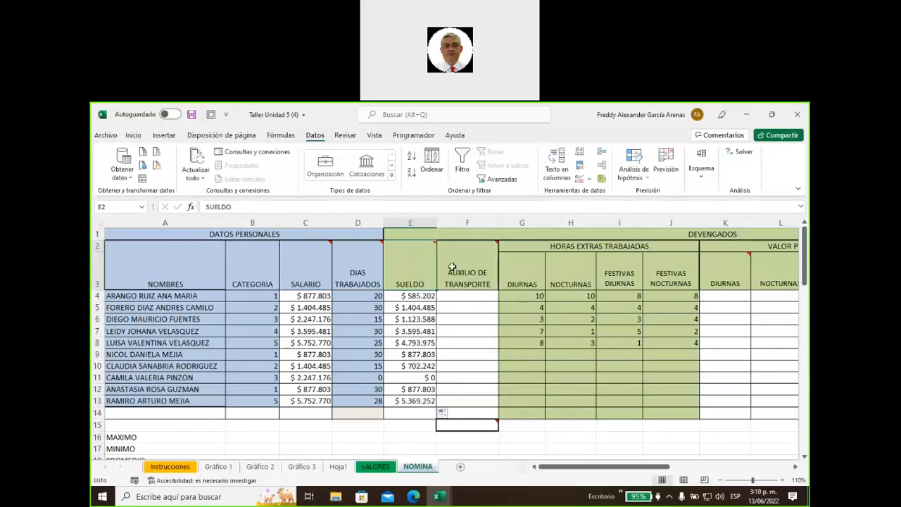
{"action": "right_click", "coordinate": [452, 266]}
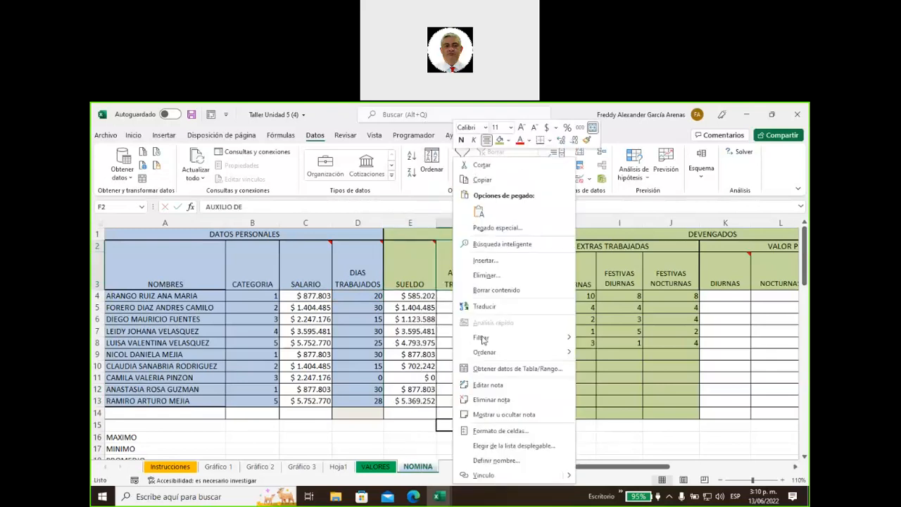
{"action": "left_click", "coordinate": [502, 415]}
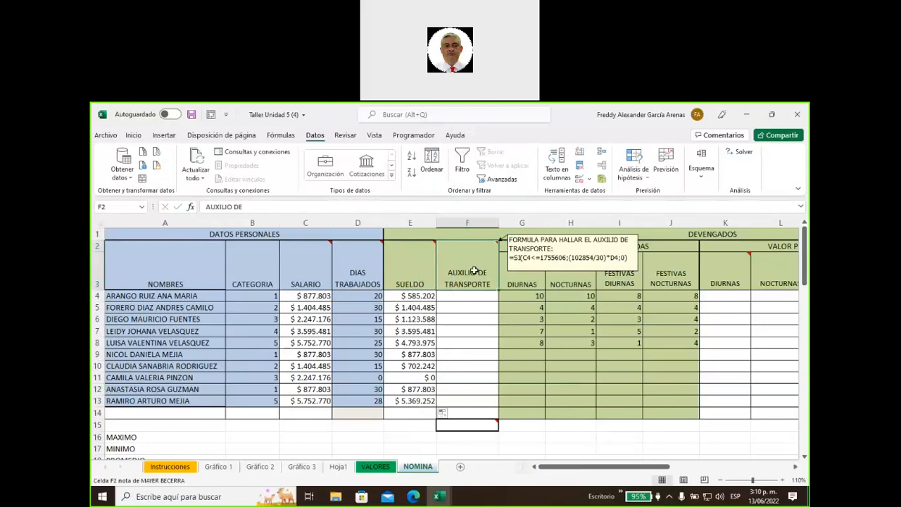
{"action": "left_click", "coordinate": [454, 295]}
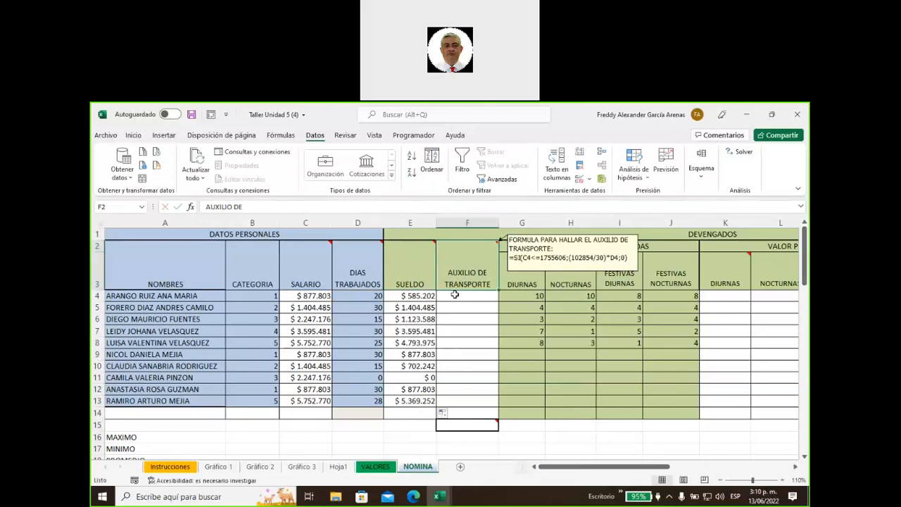
{"action": "type", "text": "=si"}
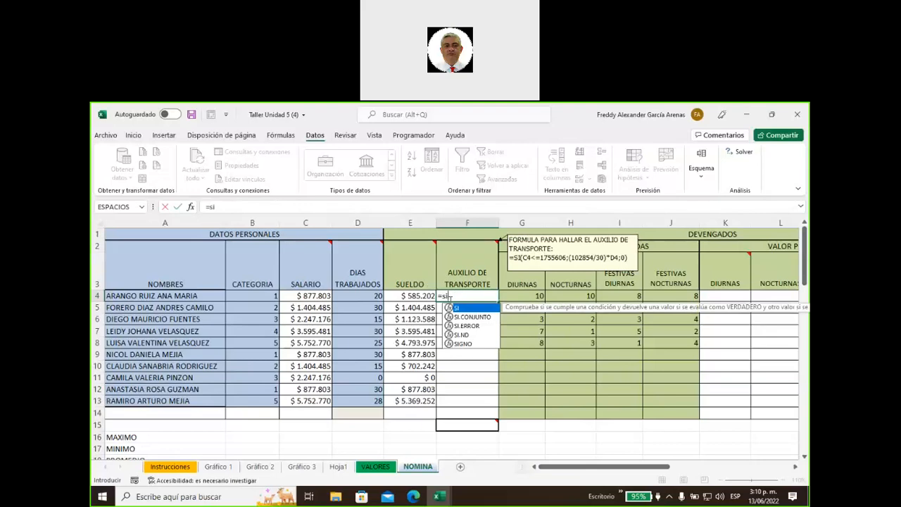
Enter =SI(C4<=1755606;(102854/30)*D4;0) in F4, giving $ 68.569 for the first employee
{"action": "double_click", "coordinate": [455, 308]}
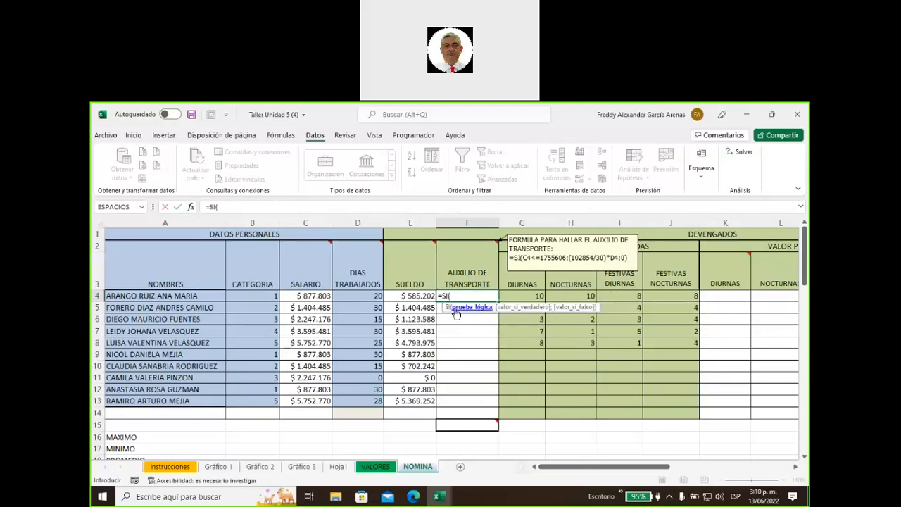
{"action": "left_click", "coordinate": [314, 296]}
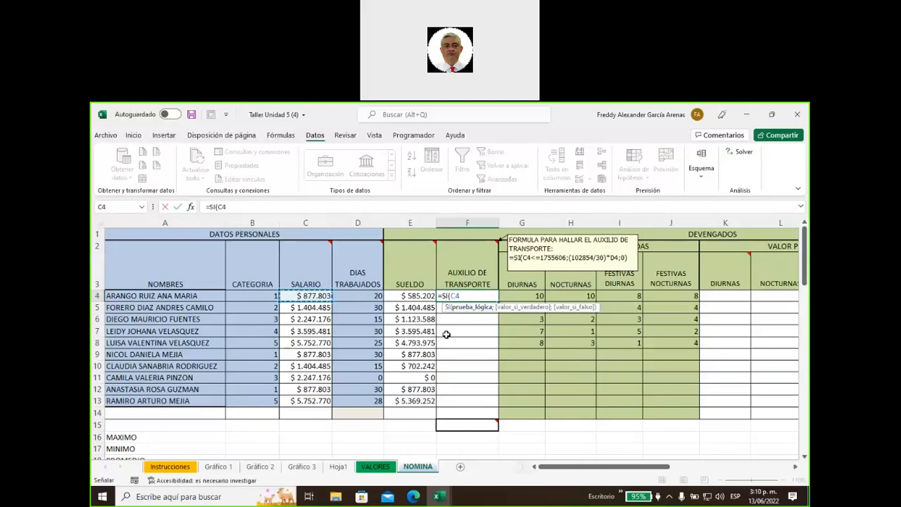
{"action": "type", "text": "<="}
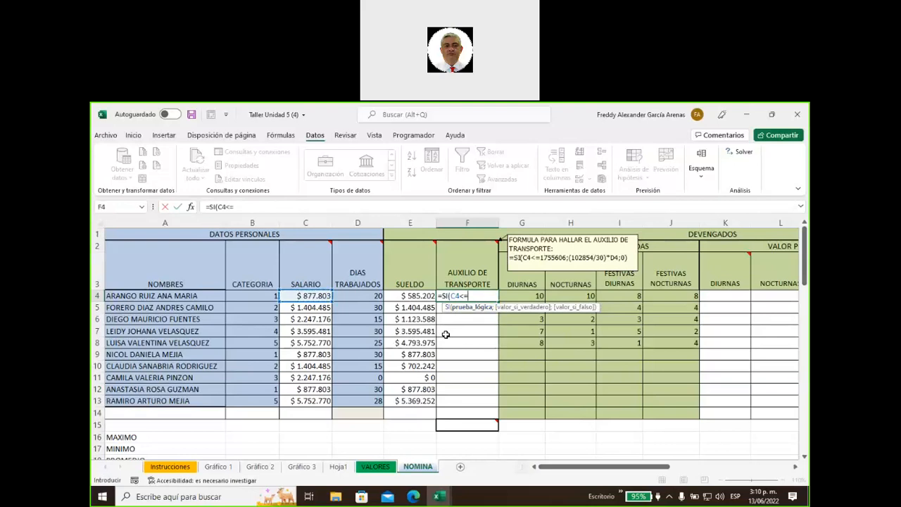
{"action": "type", "text": "1755606"}
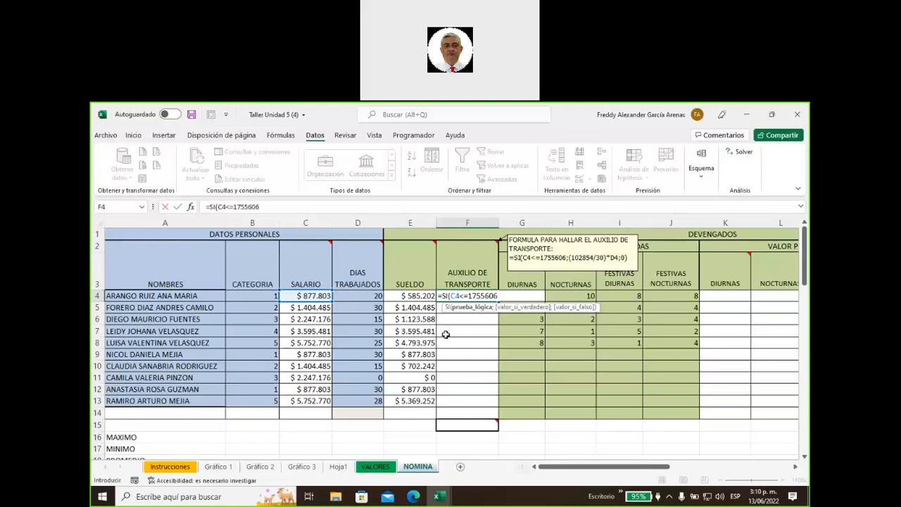
{"action": "type", "text": ";"}
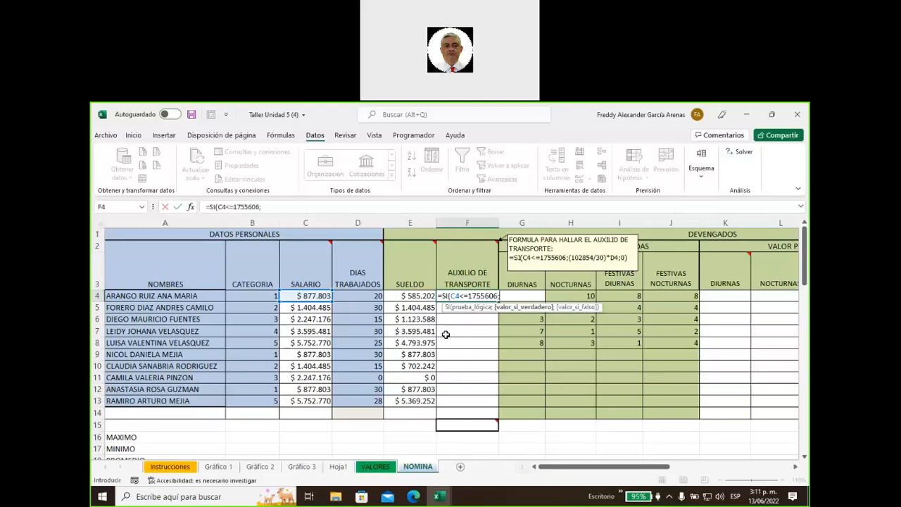
{"action": "type", "text": "(102854/30)"}
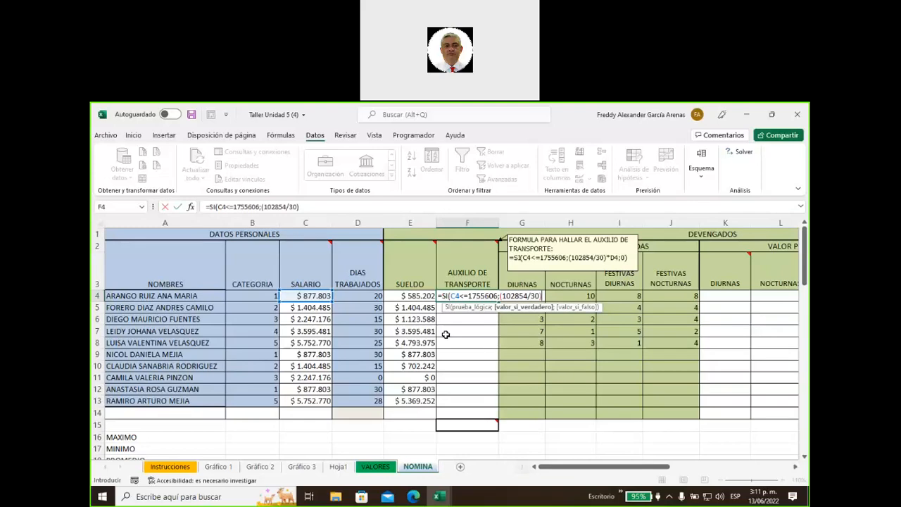
{"action": "type", "text": "*"}
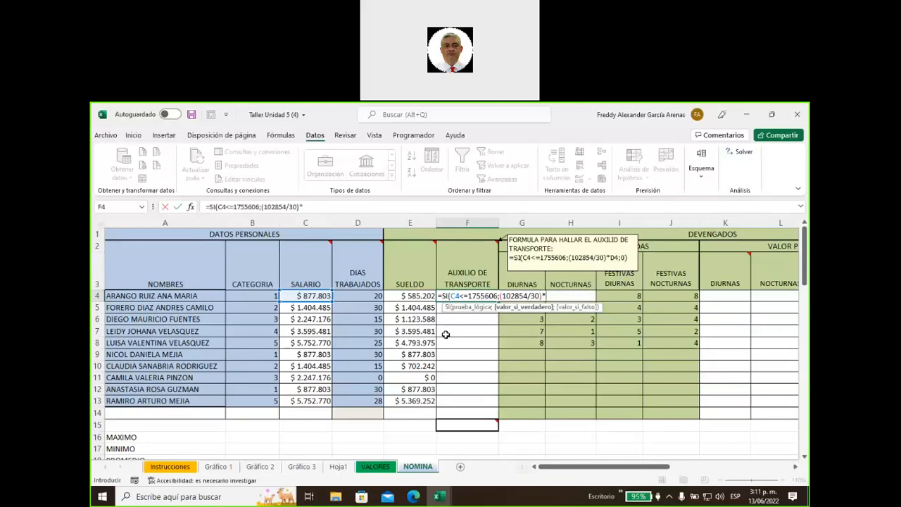
{"action": "type", "text": "d4"}
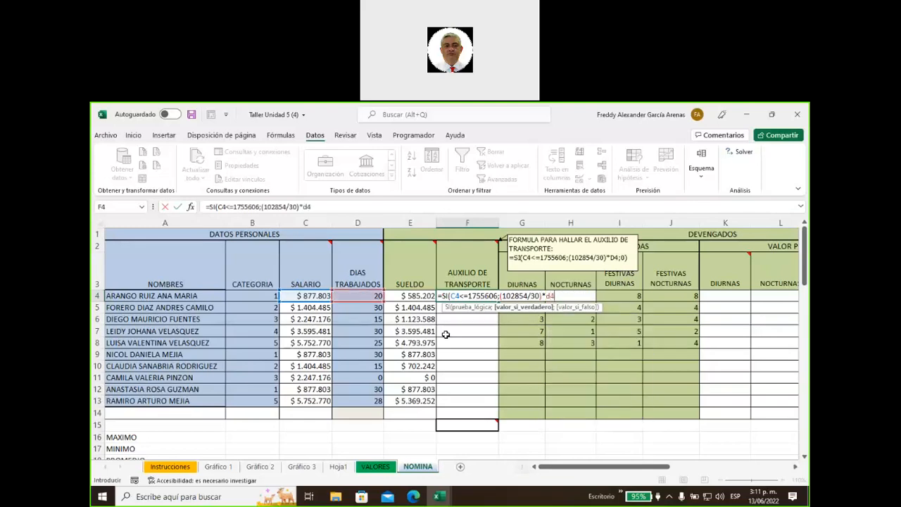
{"action": "type", "text": ";"}
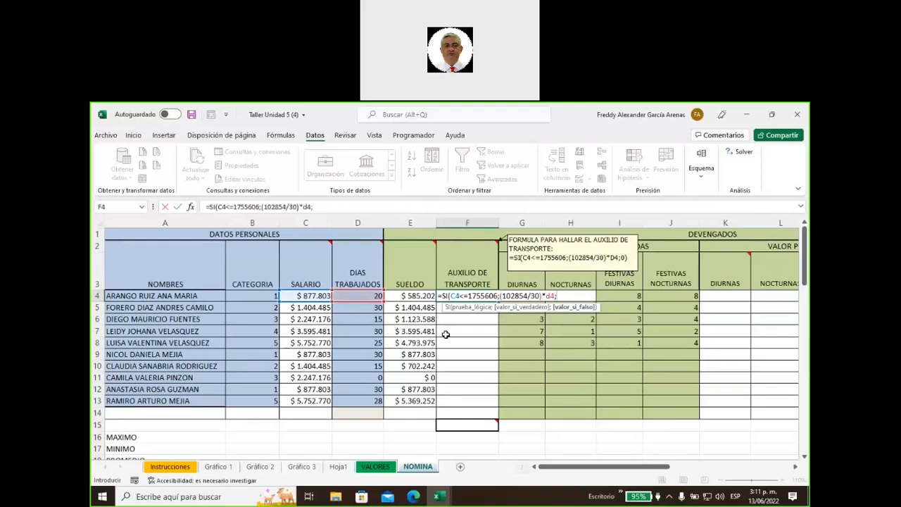
{"action": "type", "text": "0)"}
{"action": "key", "text": "Return"}
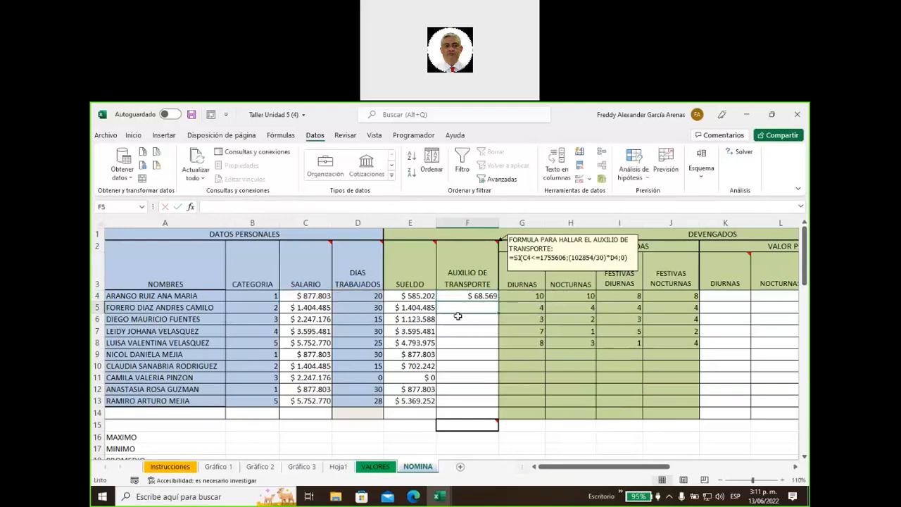
Copy the allowance formula down F4:F13 (total $ 428.558) and hide the AUXILIO DE TRANSPORTE note
{"action": "left_click", "coordinate": [458, 296]}
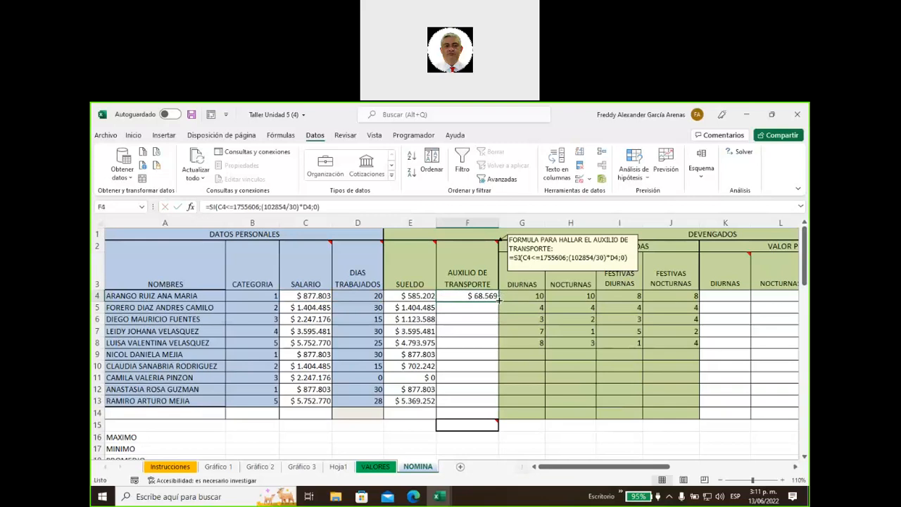
{"action": "double_click", "coordinate": [499, 300]}
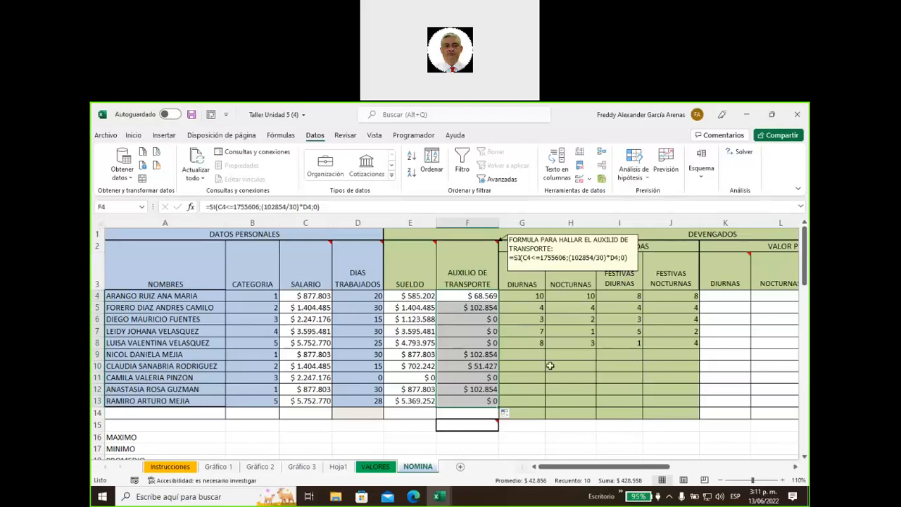
{"action": "left_click", "coordinate": [454, 260]}
{"action": "right_click", "coordinate": [457, 262]}
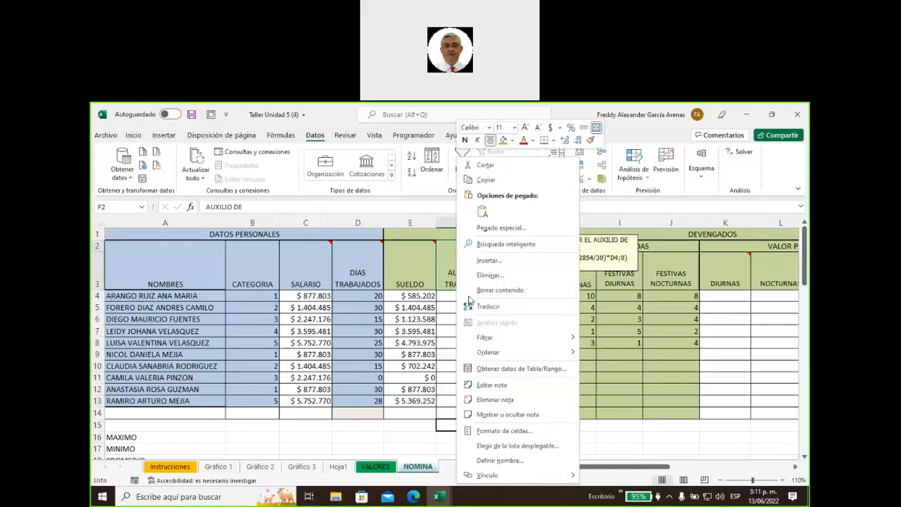
{"action": "left_click", "coordinate": [500, 416]}
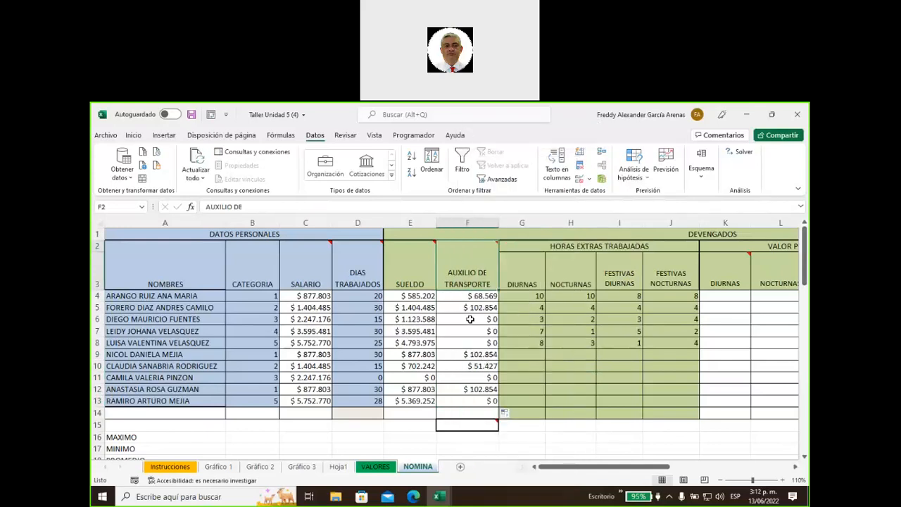
Point out the zero allowances in F6:F8 and move to the first employee's daytime extra hours
{"action": "left_click_drag", "start_coordinate": [470, 319], "coordinate": [473, 345]}
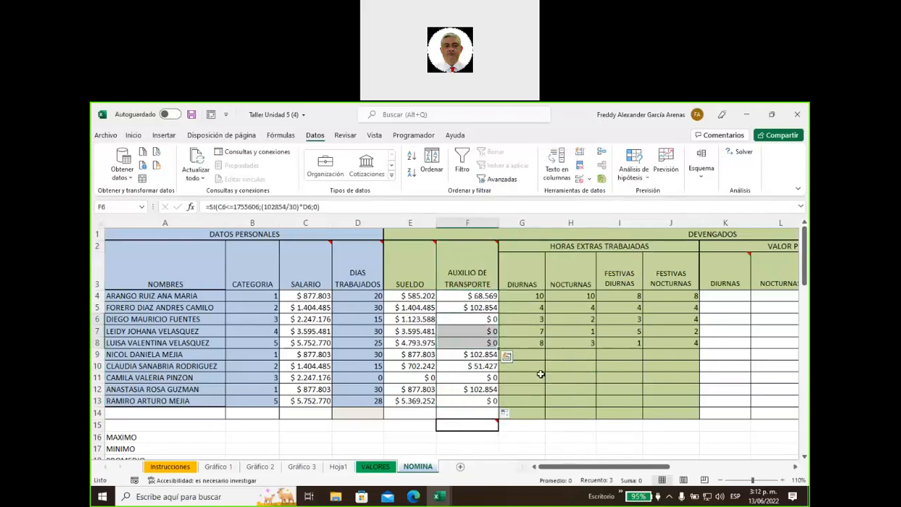
{"action": "key", "text": "Right"}
{"action": "key", "text": "Right"}
{"action": "key", "text": "Right"}
{"action": "key", "text": "Right"}
{"action": "key", "text": "Right"}
{"action": "key", "text": "Right"}
{"action": "key", "text": "Right"}
{"action": "key", "text": "Right"}
{"action": "key", "text": "Right"}
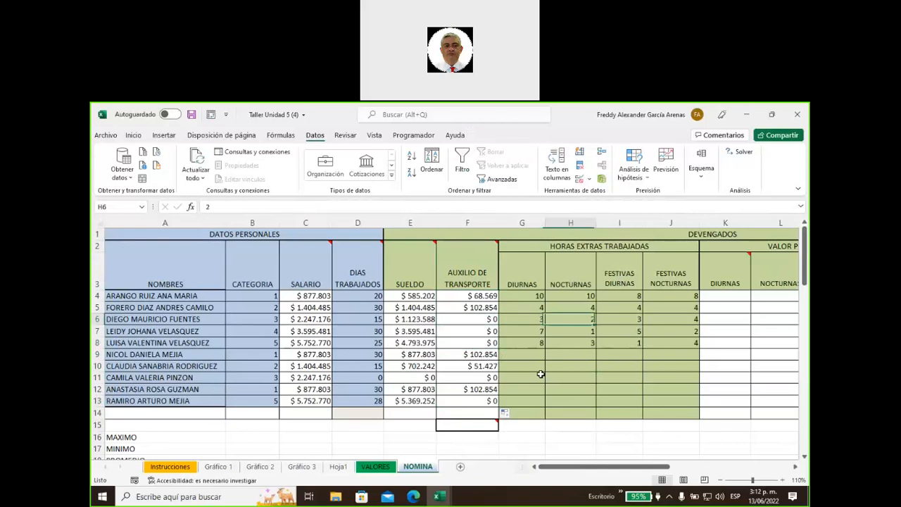
{"action": "key", "text": "Right"}
{"action": "key", "text": "Right"}
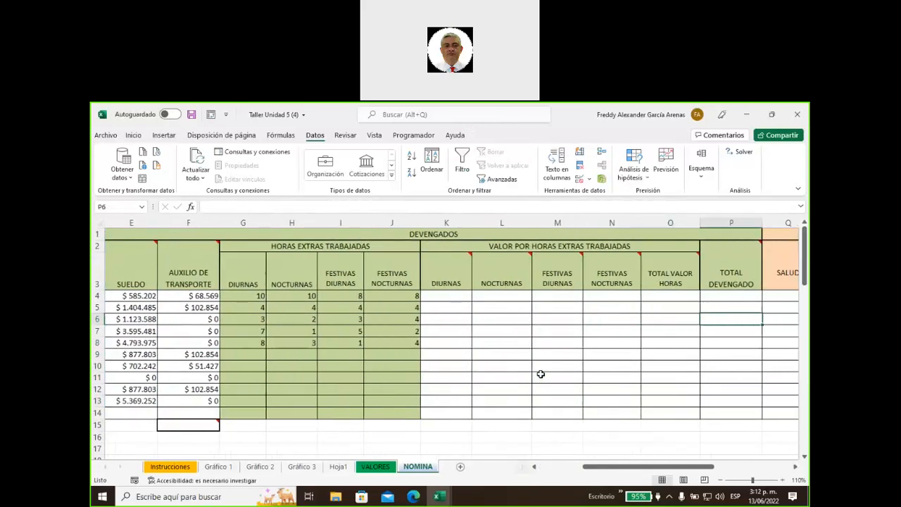
{"action": "key", "text": "Left"}
{"action": "key", "text": "Left"}
{"action": "key", "text": "Left"}
{"action": "key", "text": "Left"}
{"action": "key", "text": "Left"}
{"action": "key", "text": "Left"}
{"action": "key", "text": "Left"}
{"action": "key", "text": "Left"}
{"action": "key", "text": "Left"}
{"action": "key", "text": "Left"}
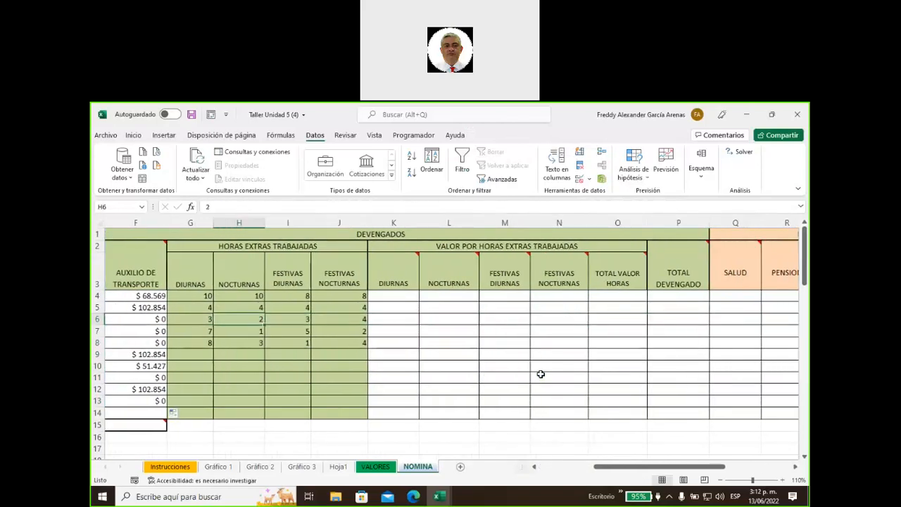
{"action": "key", "text": "Up"}
{"action": "key", "text": "Up"}
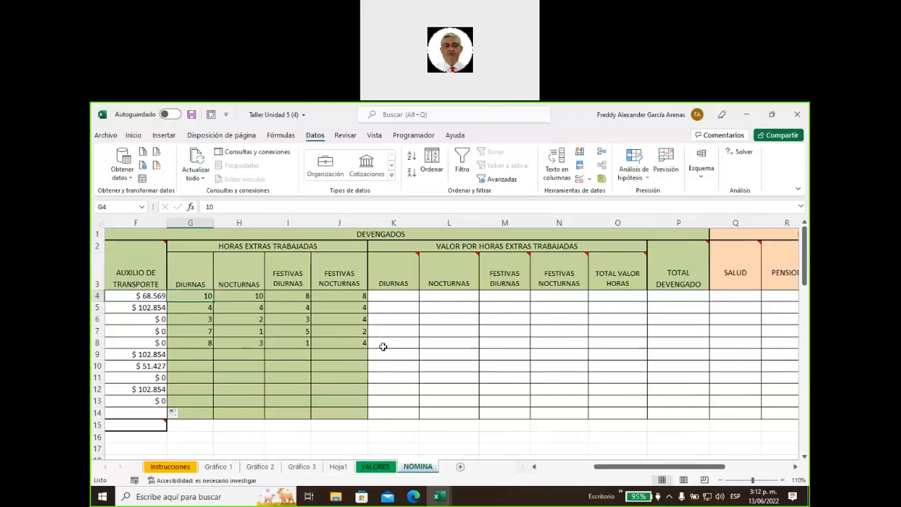
Copy the extra hours from G4:J8 and paste them into G9:J13
{"action": "left_click_drag", "start_coordinate": [203, 296], "coordinate": [355, 296]}
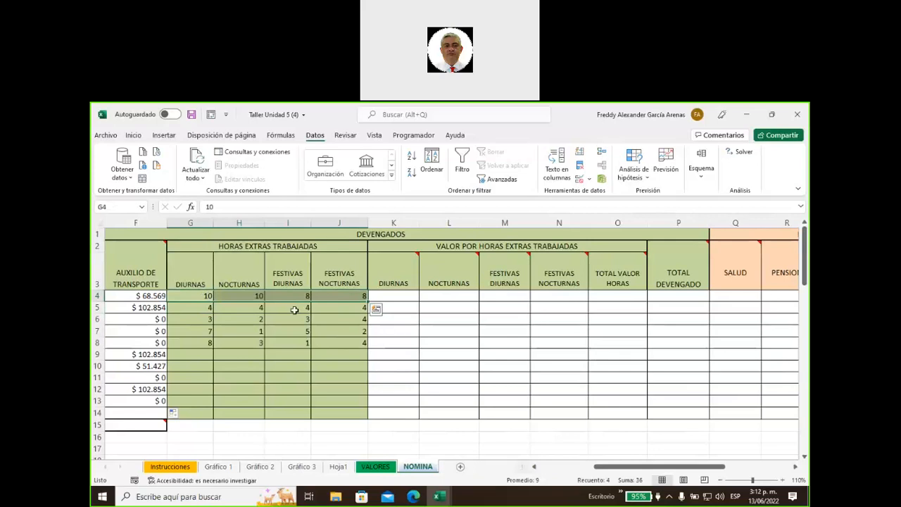
{"action": "left_click_drag", "start_coordinate": [204, 298], "coordinate": [338, 343]}
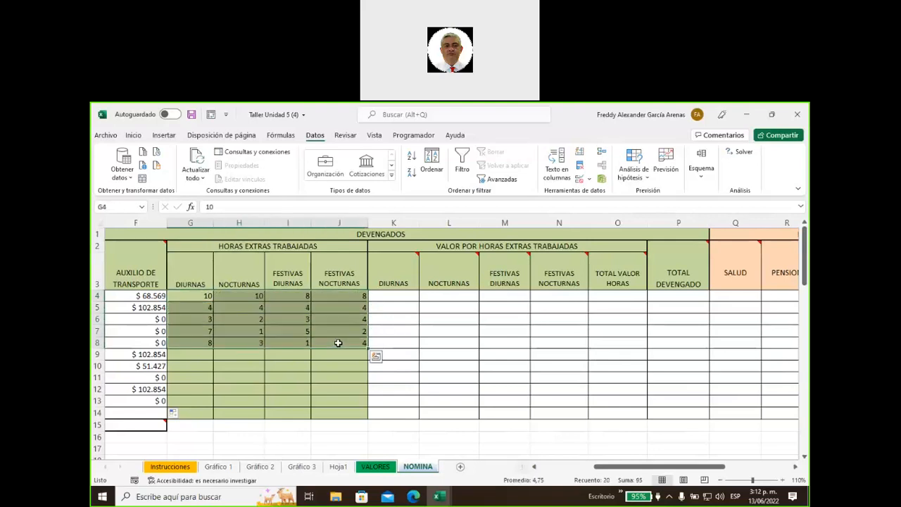
{"action": "key", "text": "ctrl+c"}
{"action": "left_click", "coordinate": [204, 354]}
{"action": "key", "text": "ctrl+v"}
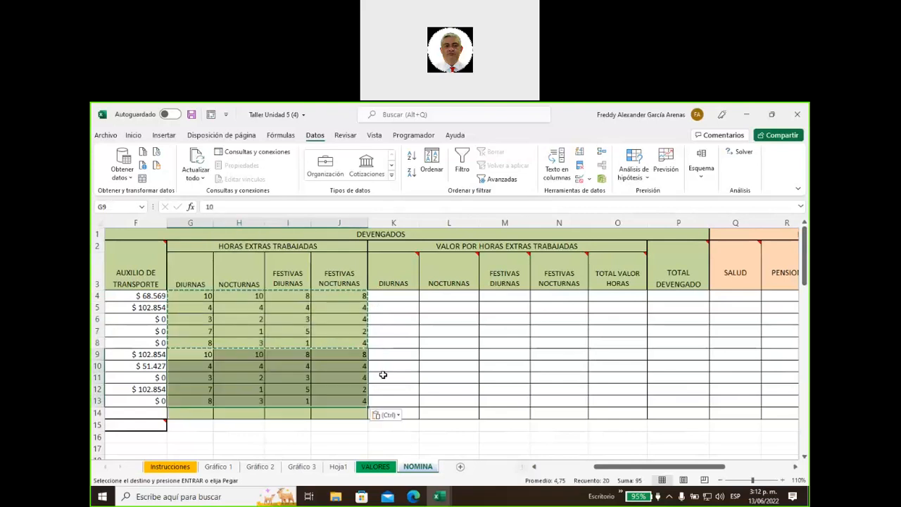
{"action": "left_click", "coordinate": [425, 355]}
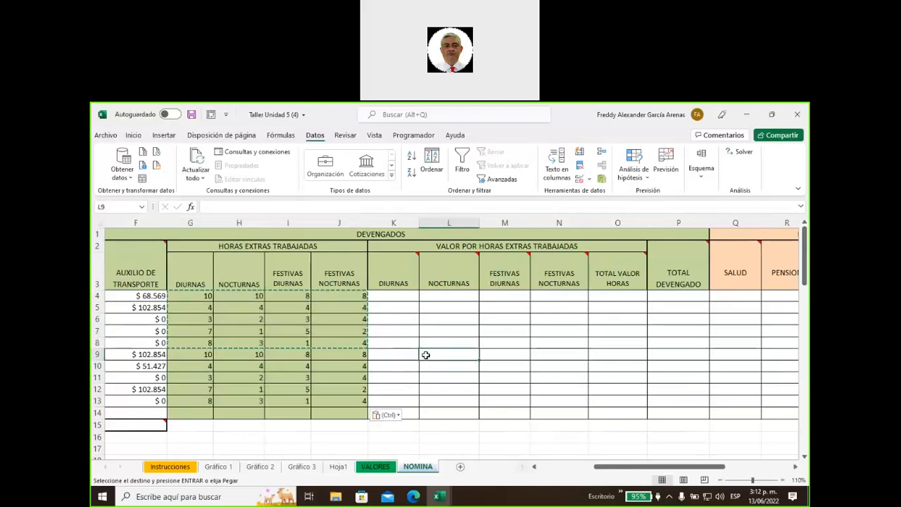
{"action": "key", "text": "Left"}
{"action": "key", "text": "Up"}
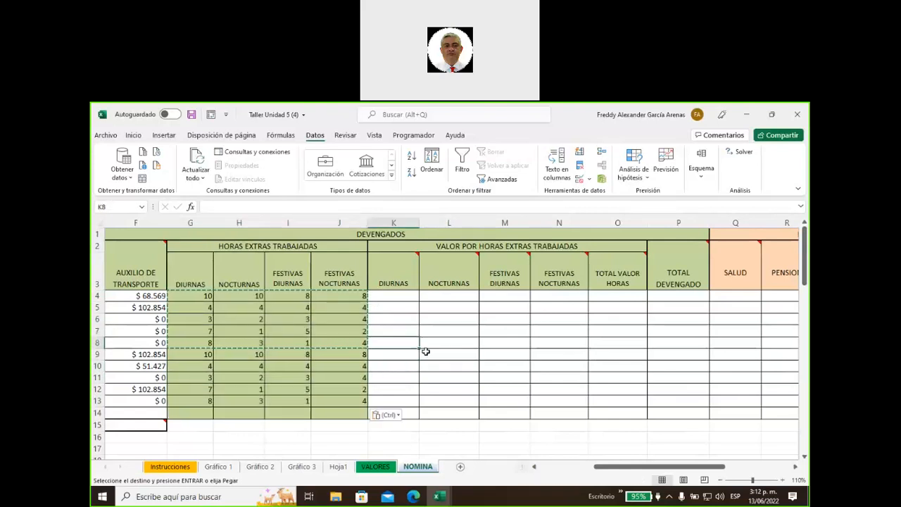
{"action": "left_click_drag", "start_coordinate": [199, 292], "coordinate": [359, 296]}
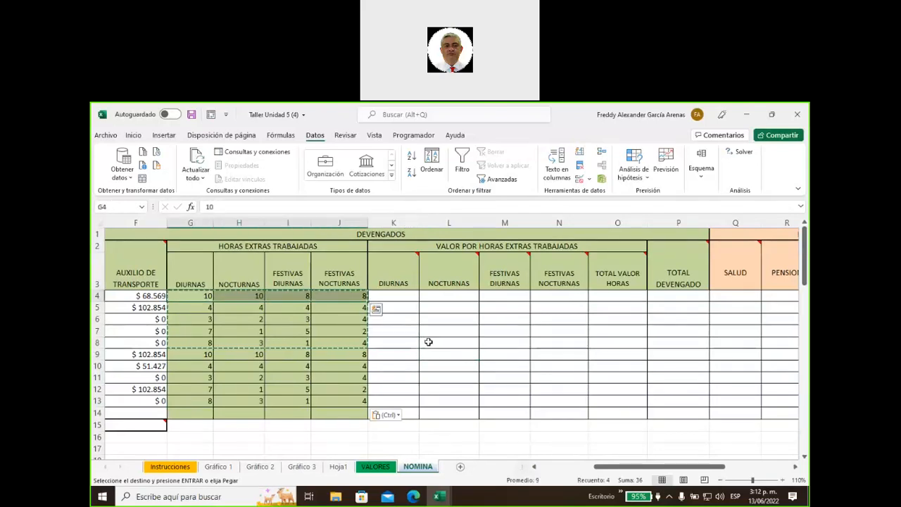
Show the DIURNAS value note and move it clear of column K
{"action": "right_click", "coordinate": [398, 280]}
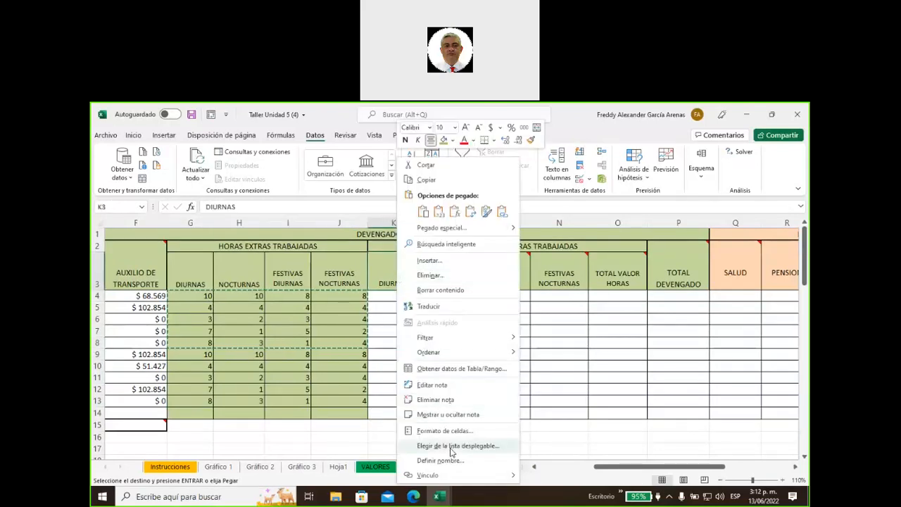
{"action": "left_click", "coordinate": [448, 415]}
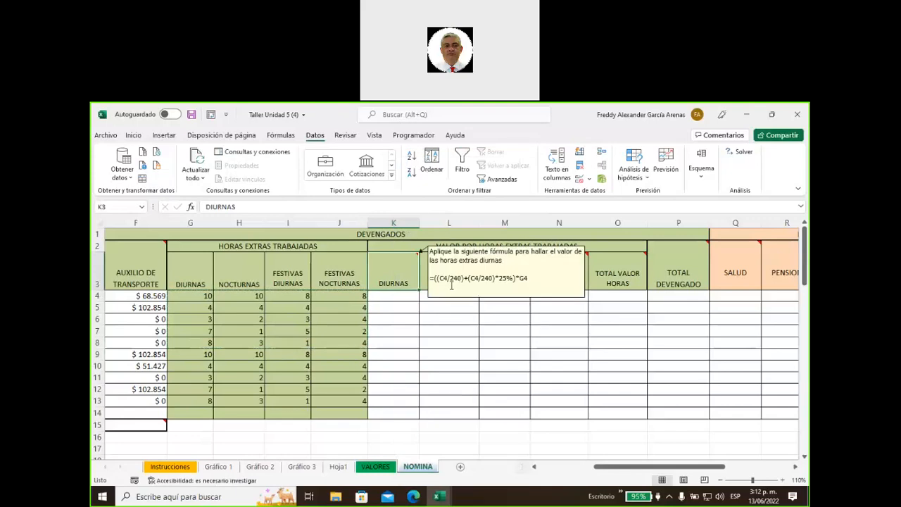
{"action": "left_click_drag", "start_coordinate": [454, 246], "coordinate": [229, 238]}
Enter =((C4/240)+(C4/240)*25%)*G4 in K4 and fill it down to K13
{"action": "left_click", "coordinate": [399, 296]}
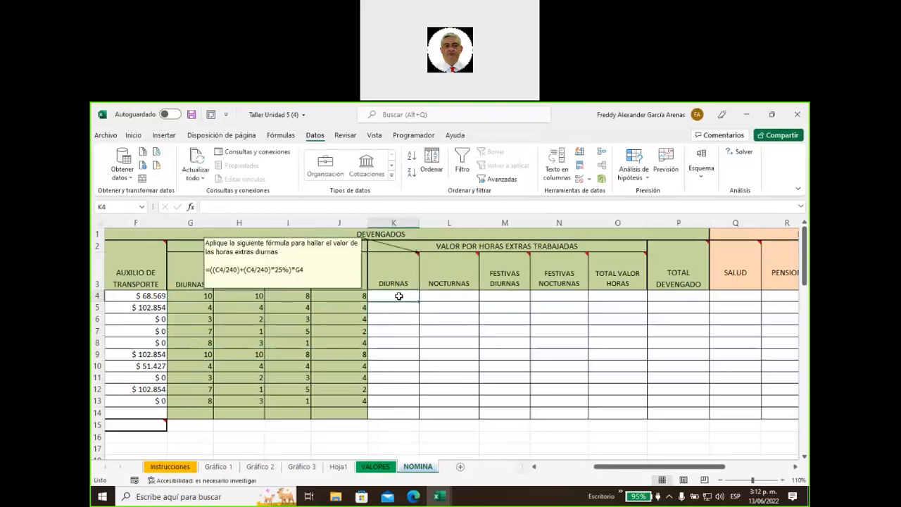
{"action": "type", "text": "="}
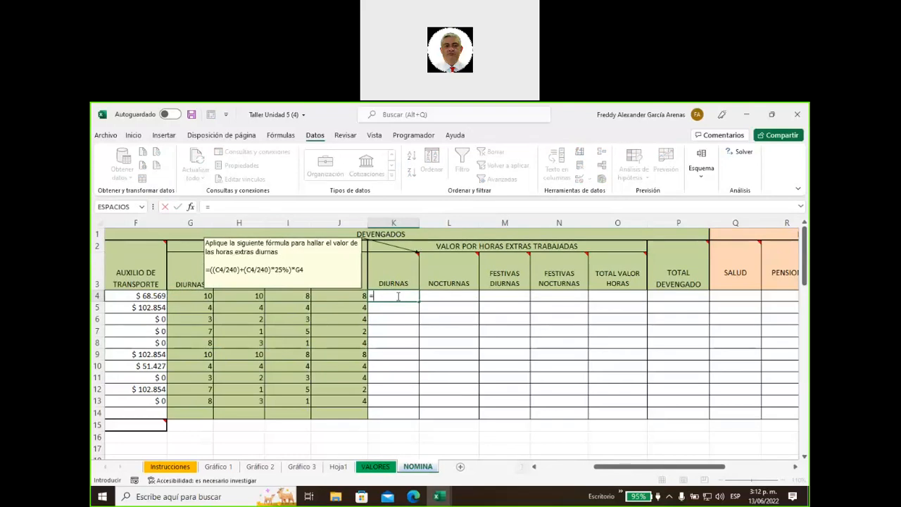
{"action": "type", "text": "((c4/240)+8"}
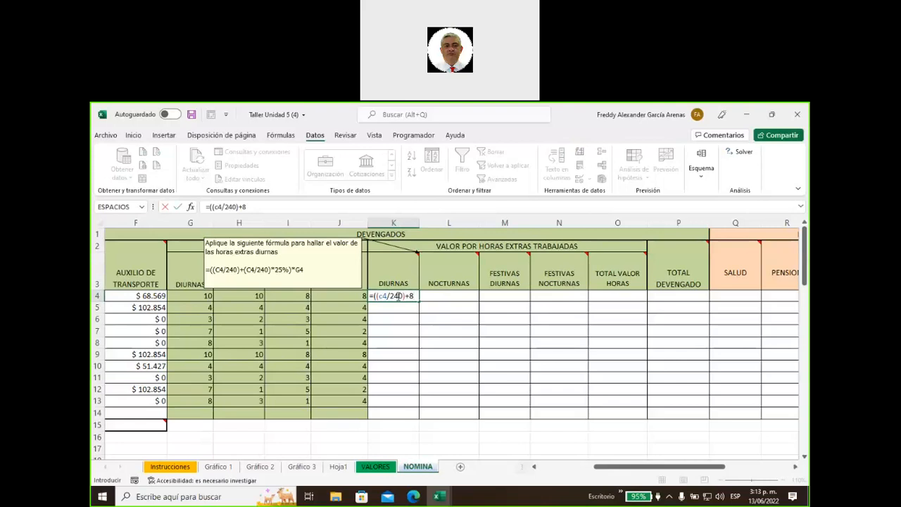
{"action": "type", "text": "c4"}
{"action": "key", "text": "BackSpace"}
{"action": "key", "text": "BackSpace"}
{"action": "key", "text": "BackSpace"}
{"action": "type", "text": "(c4/240"}
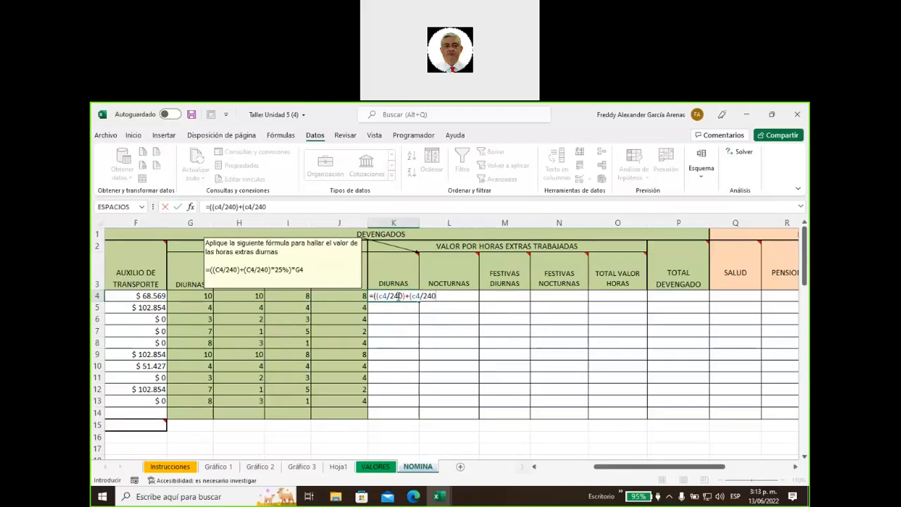
{"action": "type", "text": ")*25%)*g4"}
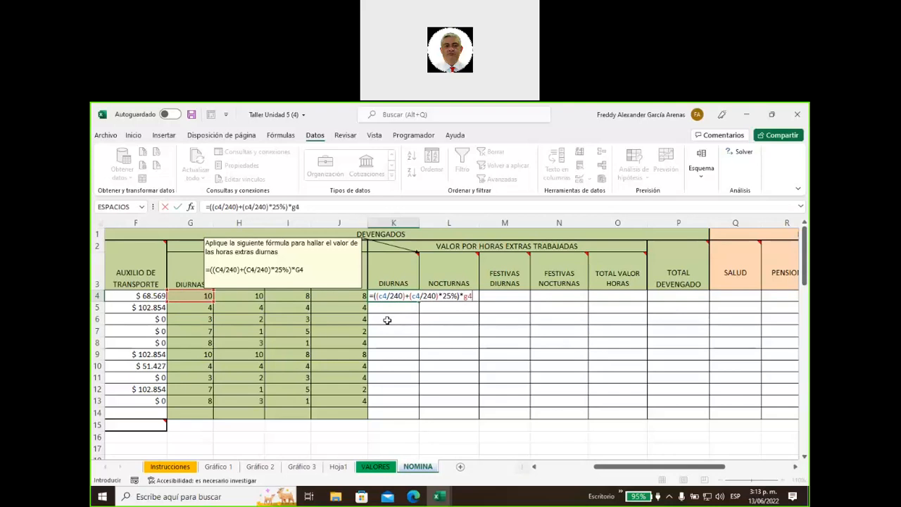
{"action": "key", "text": "Return"}
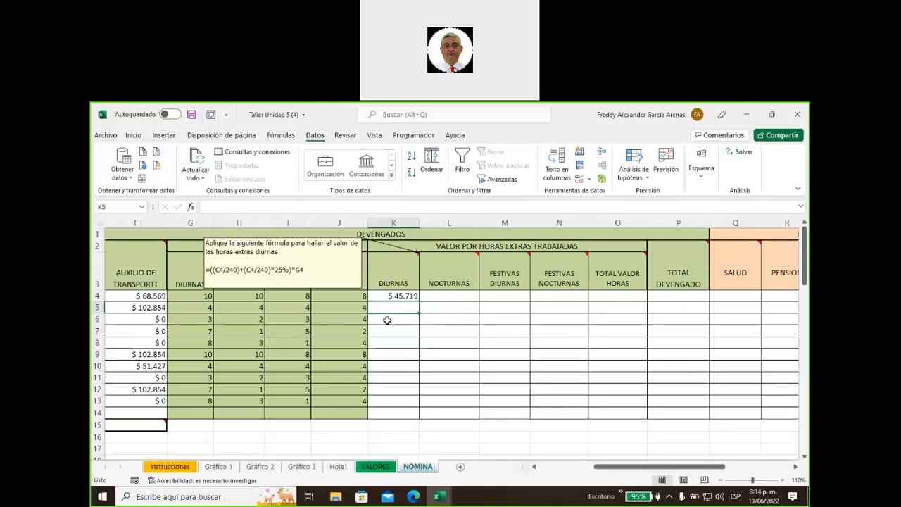
{"action": "key", "text": "Up"}
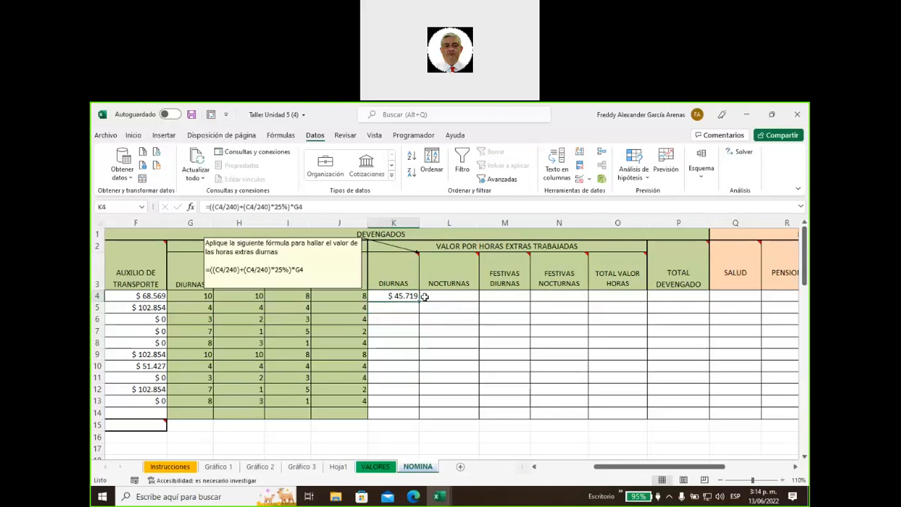
{"action": "double_click", "coordinate": [419, 300]}
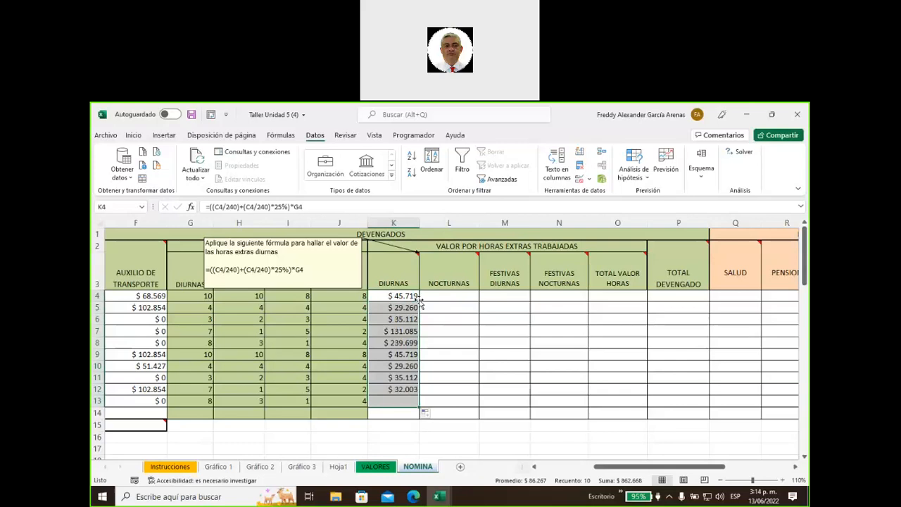
Show the NOCTURNAS value formula note
{"action": "mouse_move", "coordinate": [465, 268]}
{"action": "right_click", "coordinate": [445, 268]}
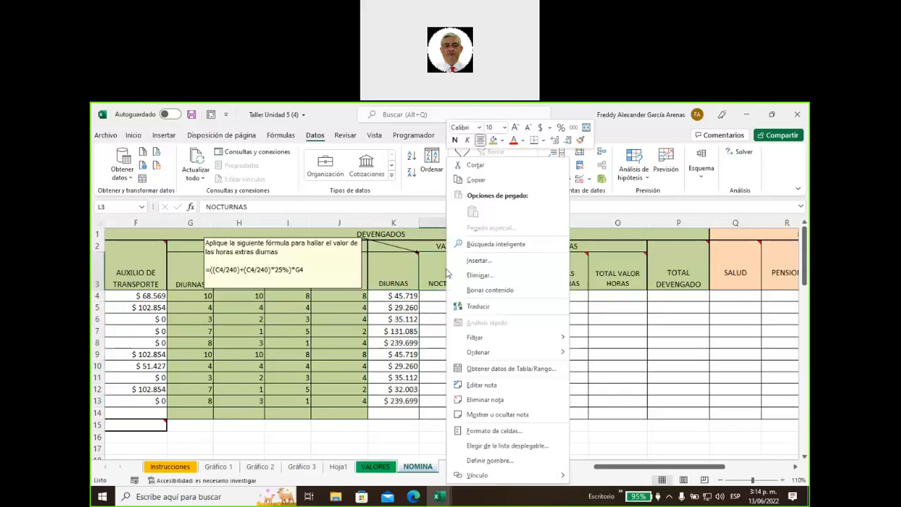
{"action": "left_click", "coordinate": [486, 413]}
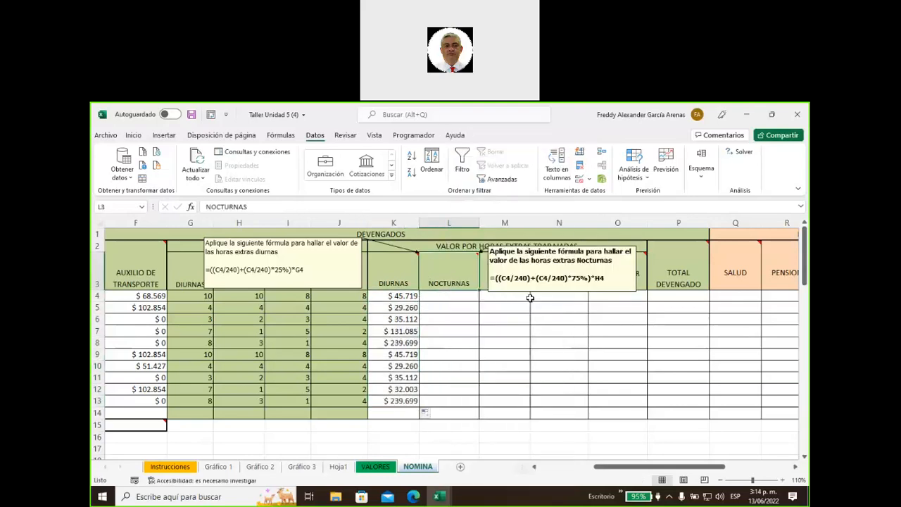
{"action": "left_click", "coordinate": [574, 278]}
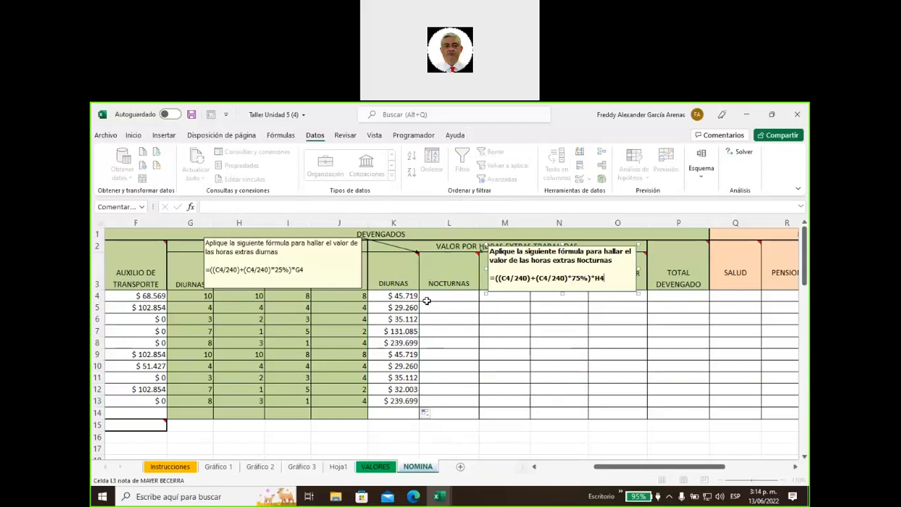
Enter =((C4/240)+(C4/240)*75%)*H4 in L4 and copy it down to L13
{"action": "left_click", "coordinate": [434, 296]}
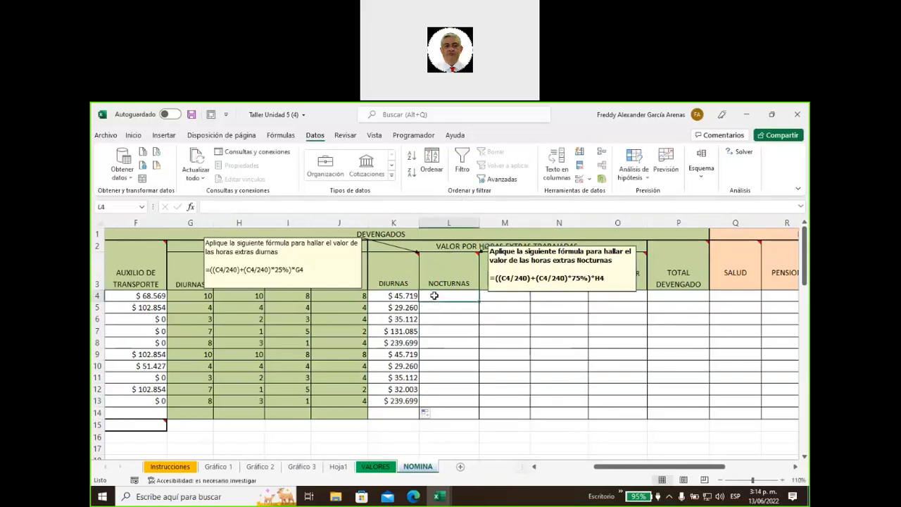
{"action": "type", "text": "="}
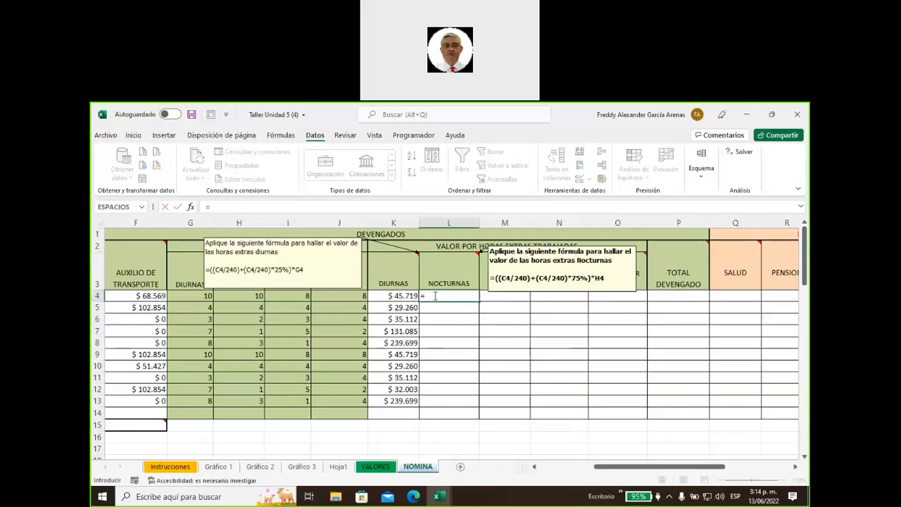
{"action": "type", "text": "((c4/240)+(c4"}
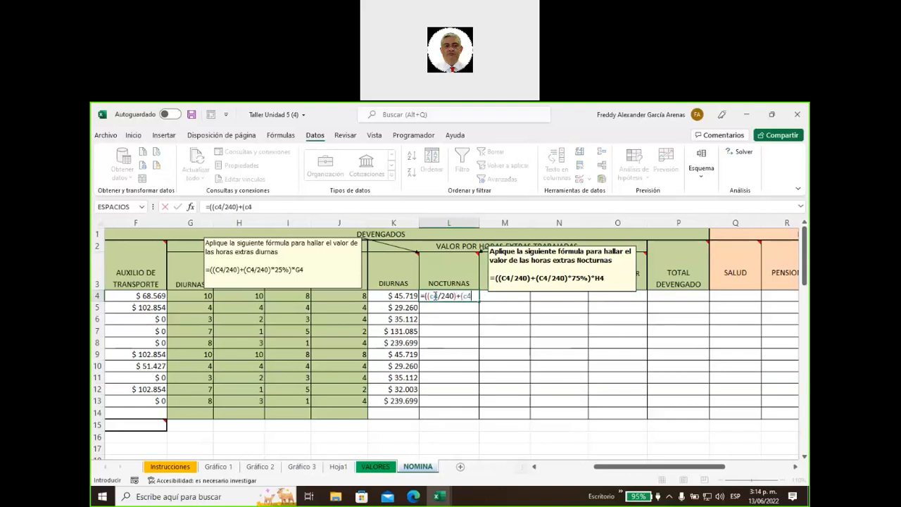
{"action": "type", "text": "/240)*75"}
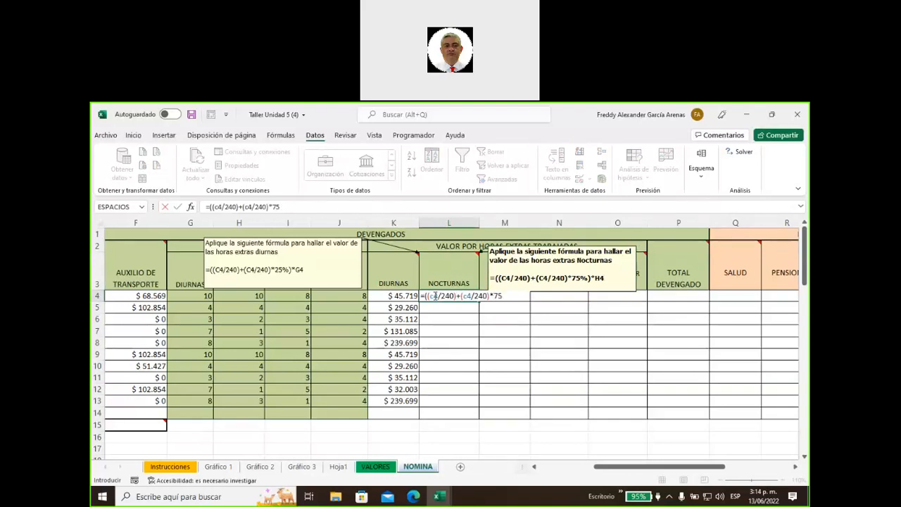
{"action": "type", "text": "%)*h4"}
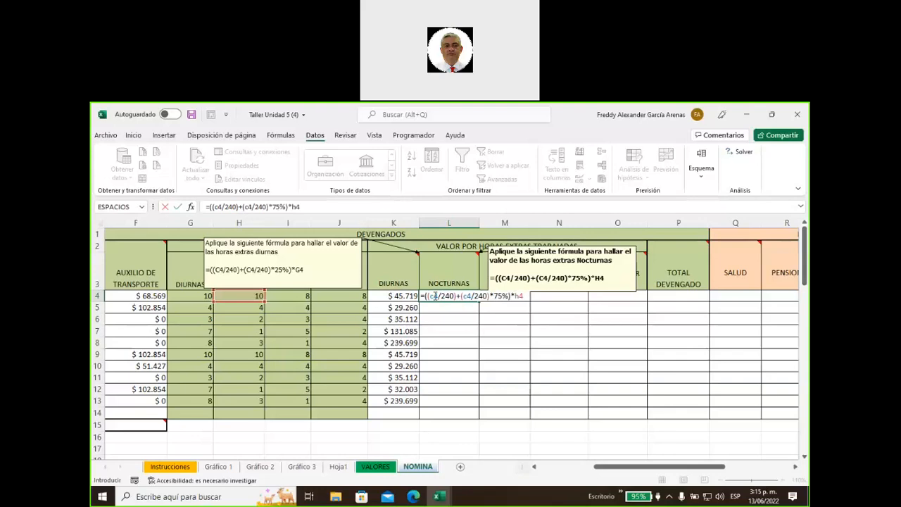
{"action": "key", "text": "Return"}
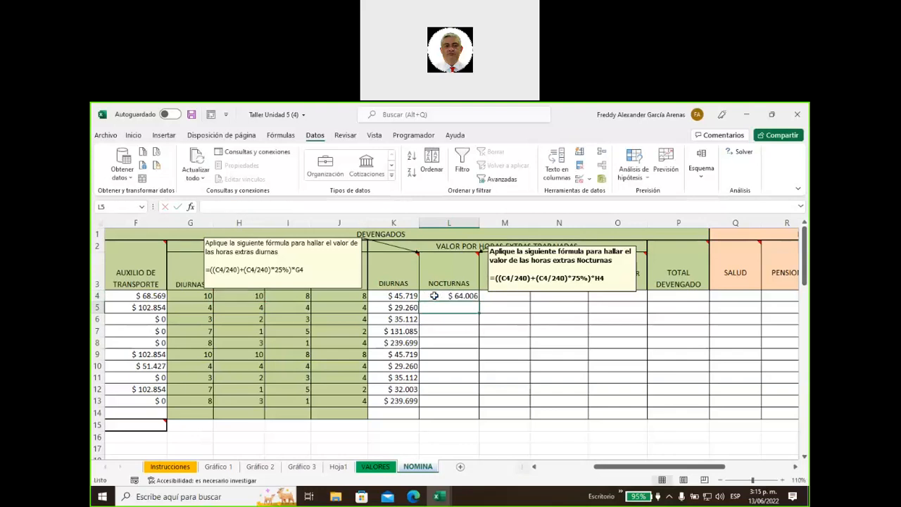
{"action": "left_click", "coordinate": [441, 294]}
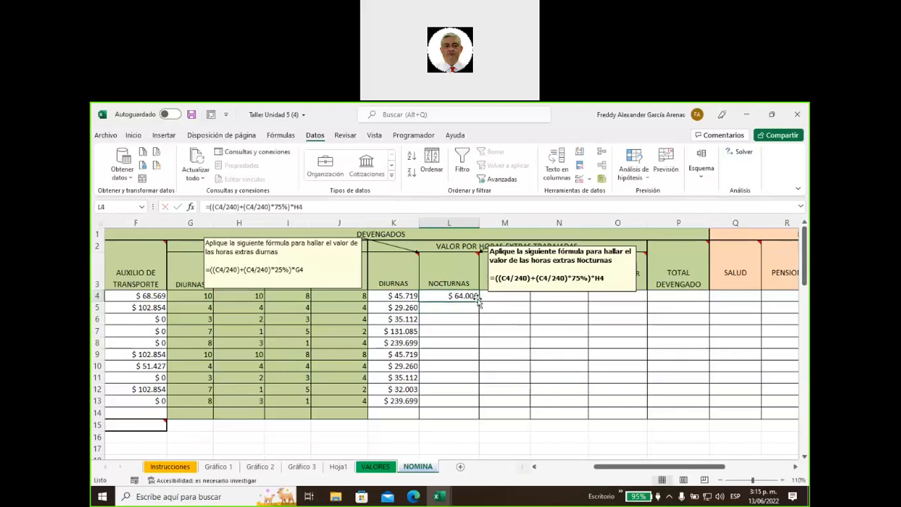
{"action": "double_click", "coordinate": [479, 302]}
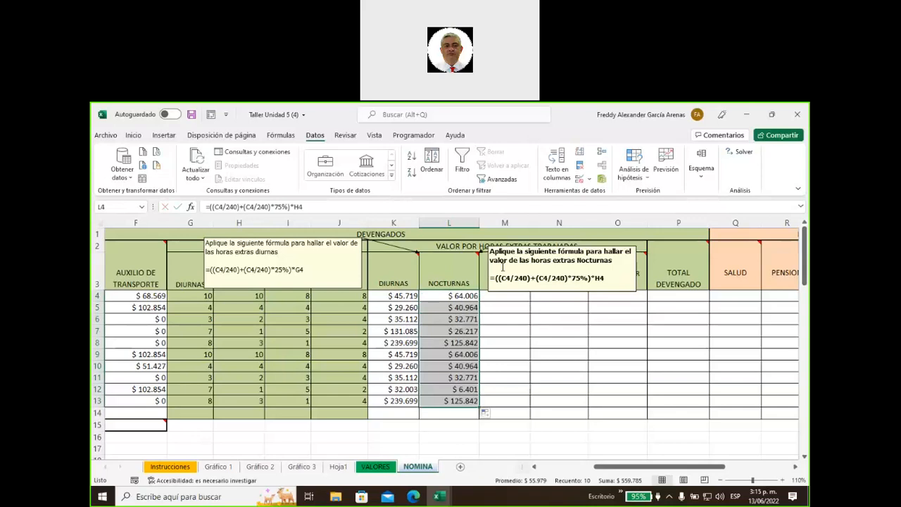
{"action": "left_click", "coordinate": [375, 264]}
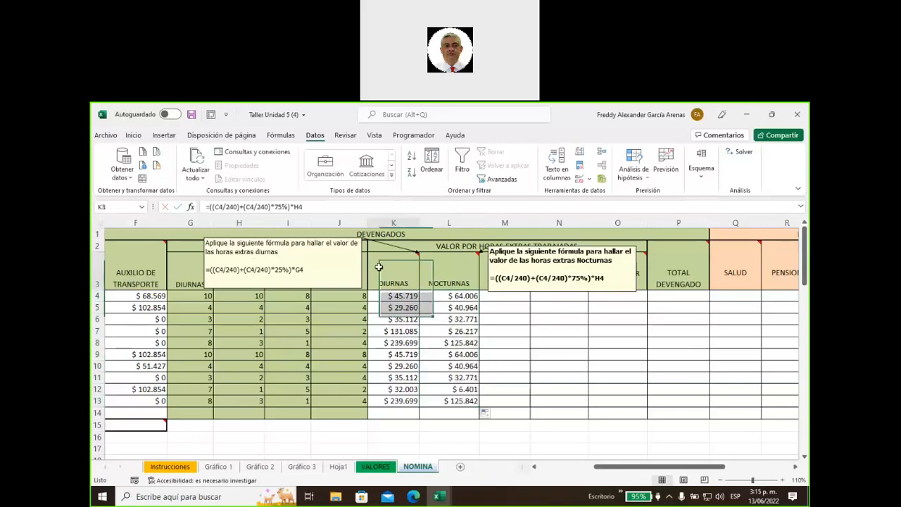
{"action": "right_click", "coordinate": [374, 264]}
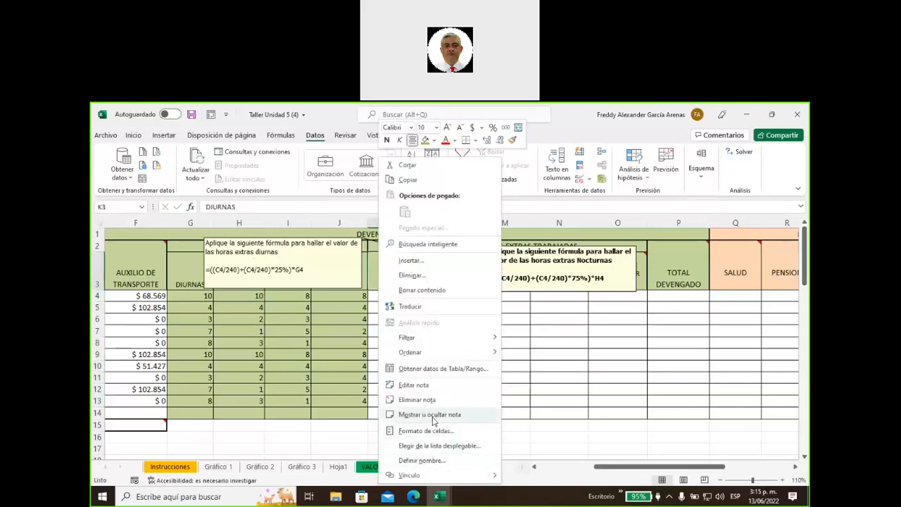
Hide the DIURNAS and NOCTURNAS formula notes
{"action": "left_click", "coordinate": [430, 414]}
{"action": "right_click", "coordinate": [456, 275]}
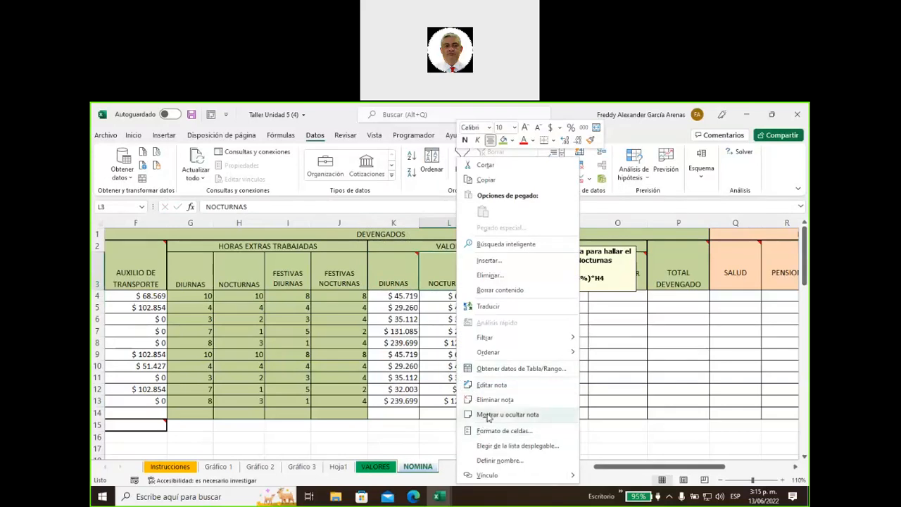
{"action": "left_click", "coordinate": [486, 428]}
{"action": "left_click", "coordinate": [521, 427]}
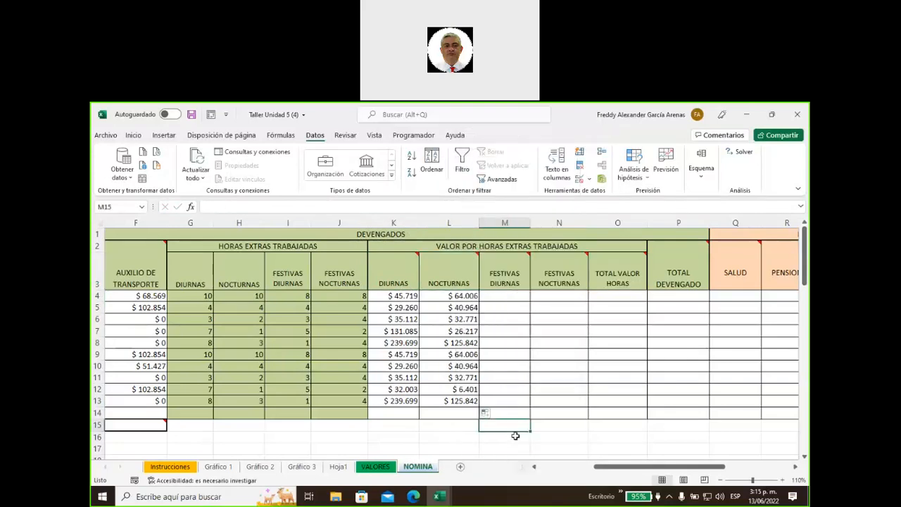
Show the FESTIVAS DIURNAS note and move it up above columns N–P
{"action": "key", "text": "Right"}
{"action": "key", "text": "Right"}
{"action": "key", "text": "Right"}
{"action": "key", "text": "Right"}
{"action": "key", "text": "Right"}
{"action": "key", "text": "Right"}
{"action": "key", "text": "Right"}
{"action": "key", "text": "Right"}
{"action": "key", "text": "Right"}
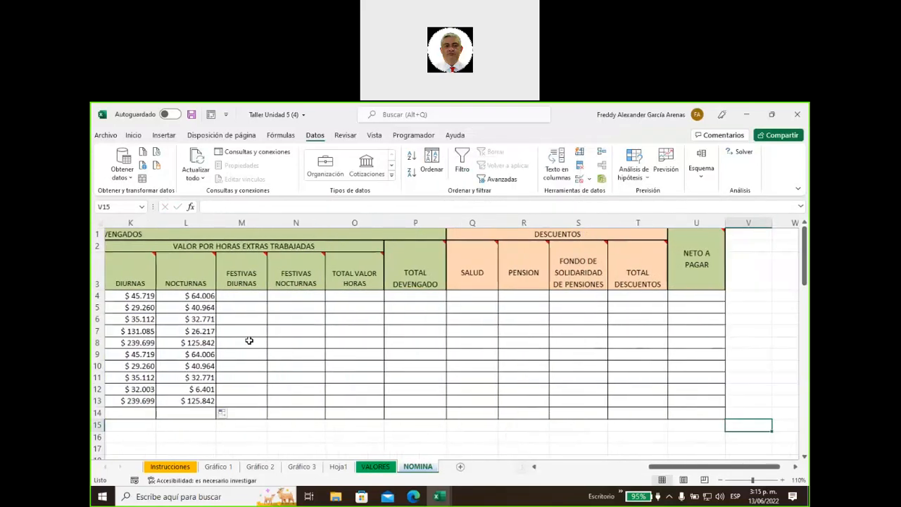
{"action": "mouse_move", "coordinate": [233, 276]}
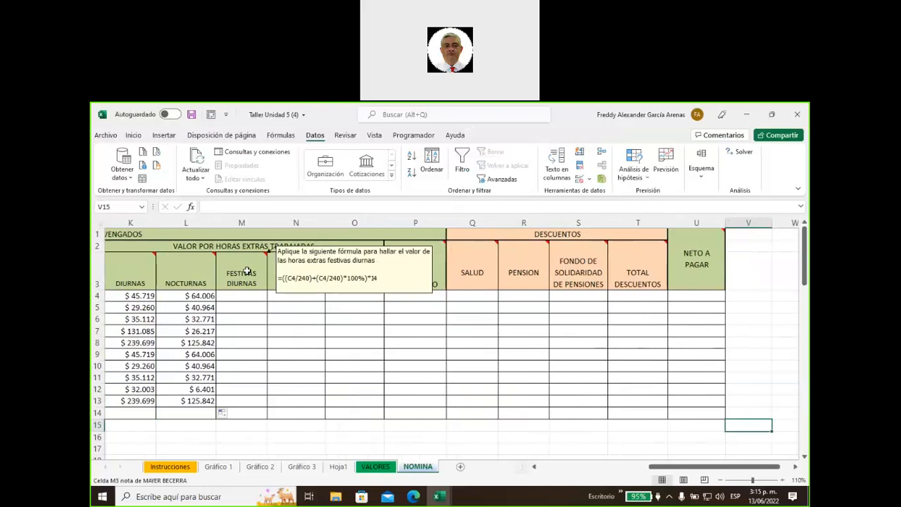
{"action": "right_click", "coordinate": [247, 271]}
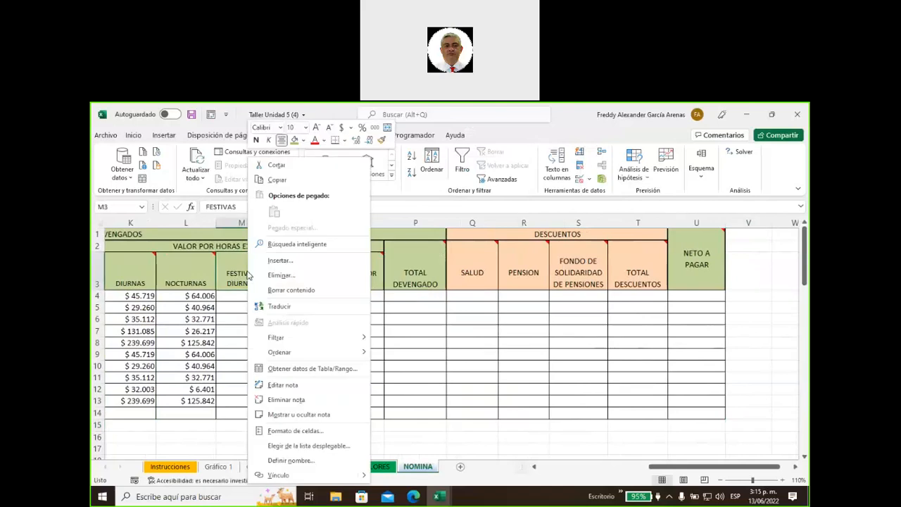
{"action": "left_click", "coordinate": [301, 416]}
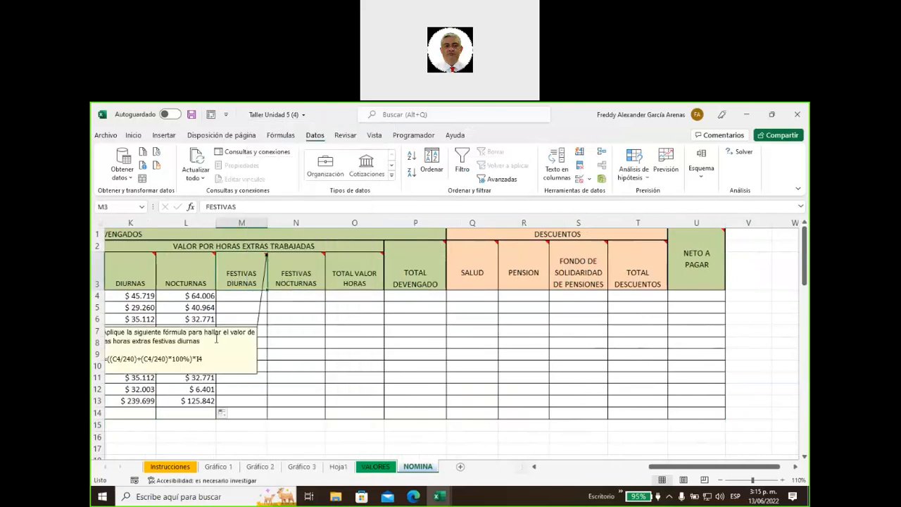
{"action": "left_click_drag", "start_coordinate": [210, 325], "coordinate": [397, 229]}
Enter =((C4/240)+(C4/240)*100%)*I4 in M4 and copy it down to M13, totalling $ 605.298
{"action": "left_click", "coordinate": [251, 294]}
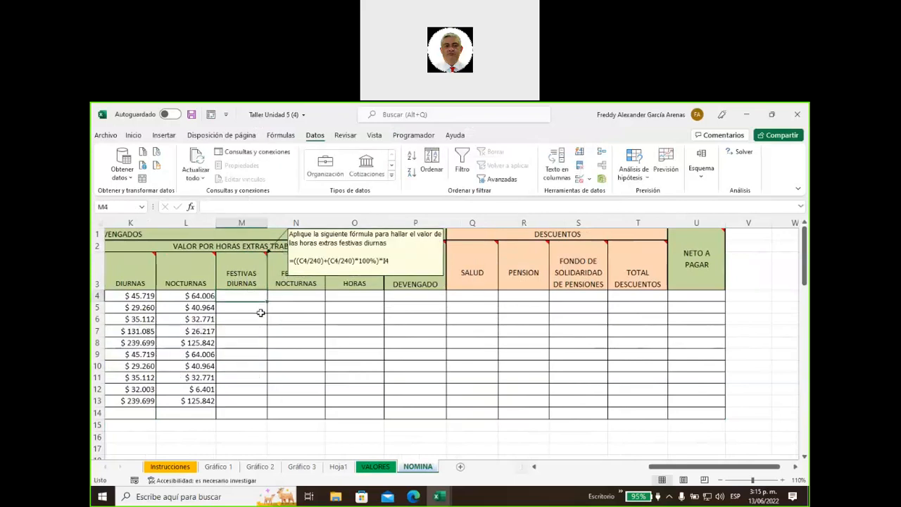
{"action": "type", "text": "=((c4/240)*"}
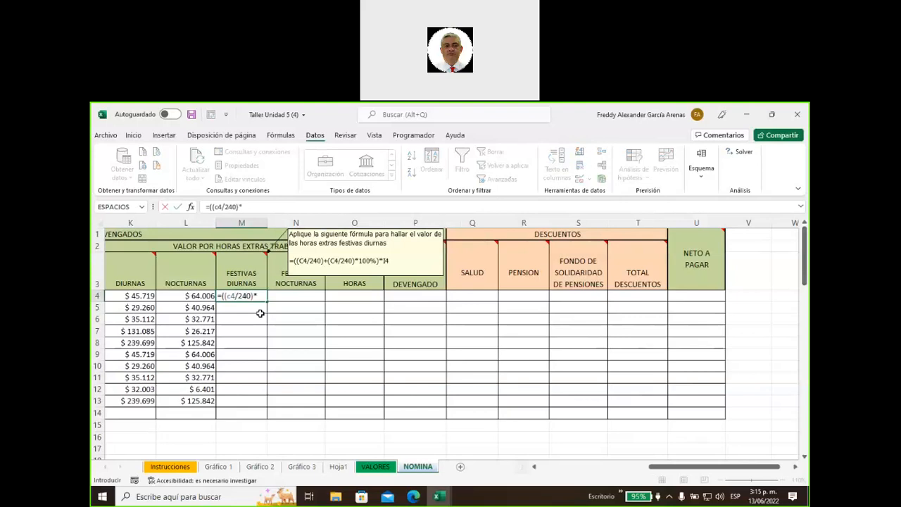
{"action": "key", "text": "BackSpace"}
{"action": "type", "text": "+(c4/s4"}
{"action": "key", "text": "BackSpace"}
{"action": "key", "text": "BackSpace"}
{"action": "type", "text": "240"}
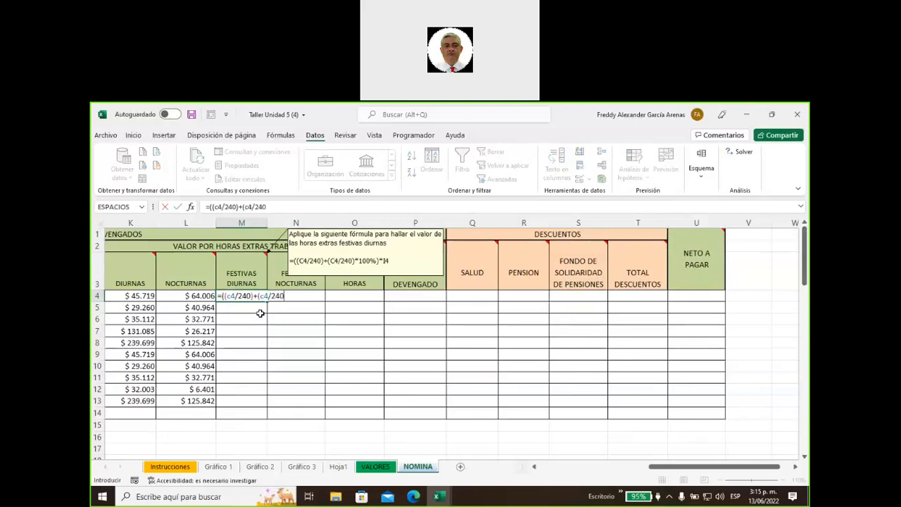
{"action": "type", "text": ")*100*i4"}
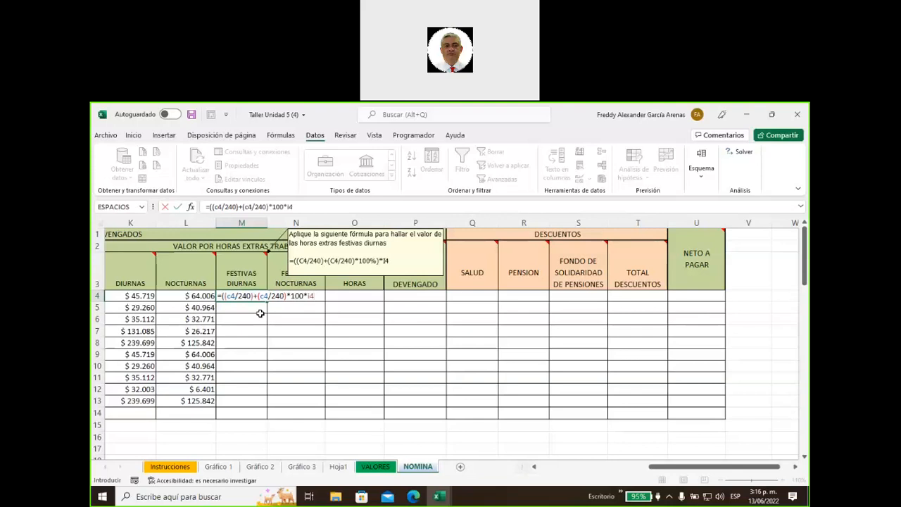
{"action": "left_click", "coordinate": [307, 296]}
{"action": "type", "text": "%)"}
{"action": "key", "text": "Return"}
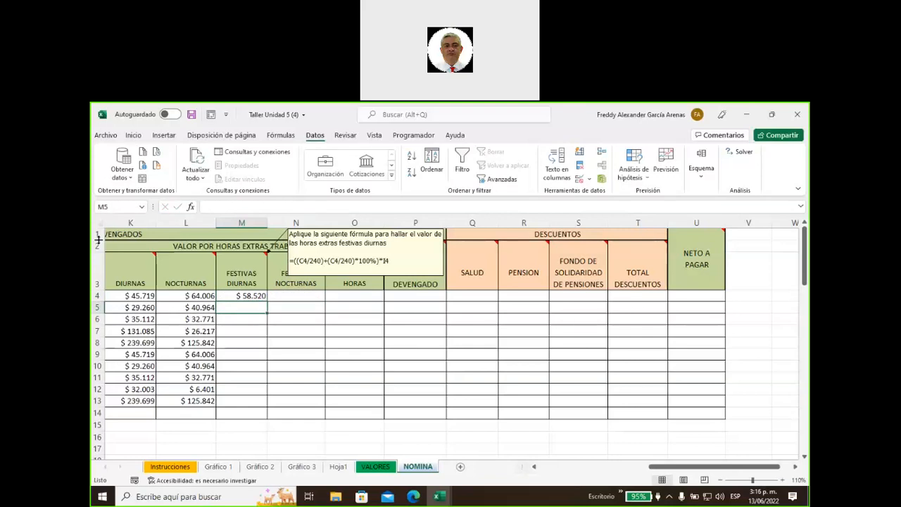
{"action": "left_click", "coordinate": [249, 296]}
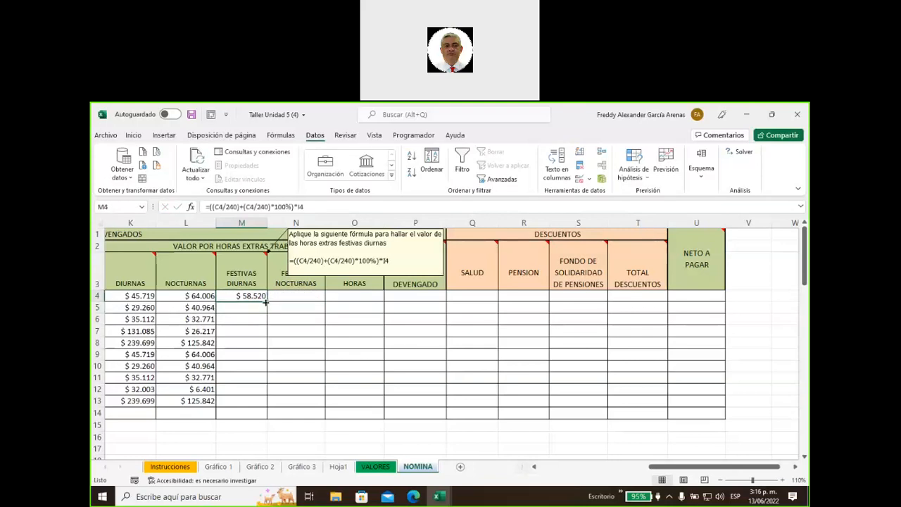
{"action": "double_click", "coordinate": [267, 301]}
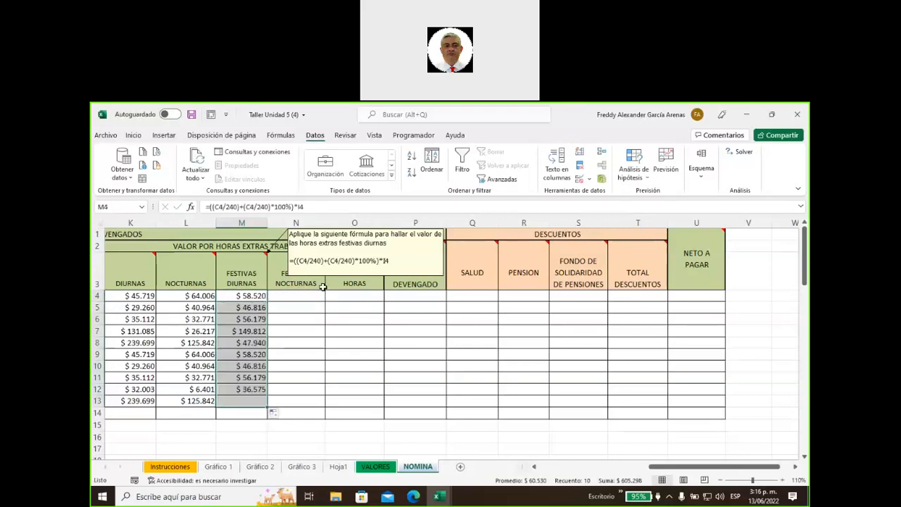
{"action": "right_click", "coordinate": [261, 274]}
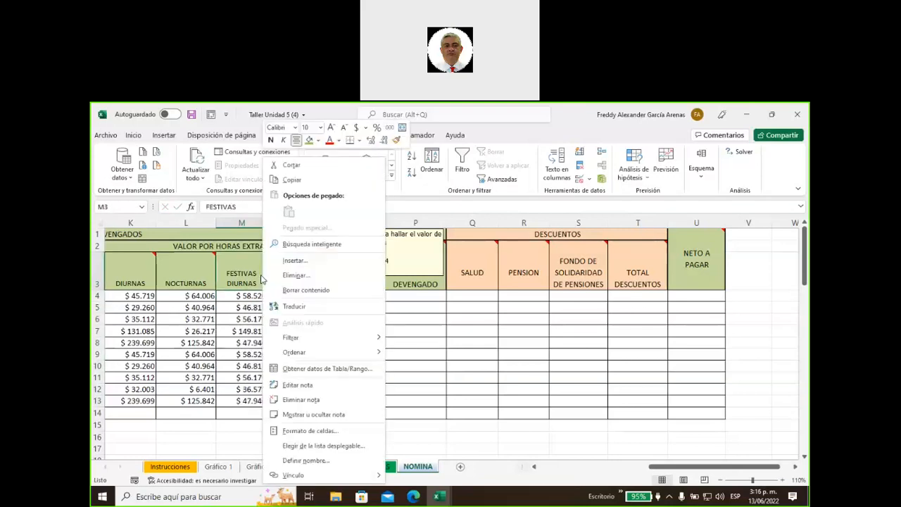
Hide the FESTIVAS DIURNAS note and show the FESTIVAS NOCTURNAS formula note
{"action": "left_click", "coordinate": [310, 416]}
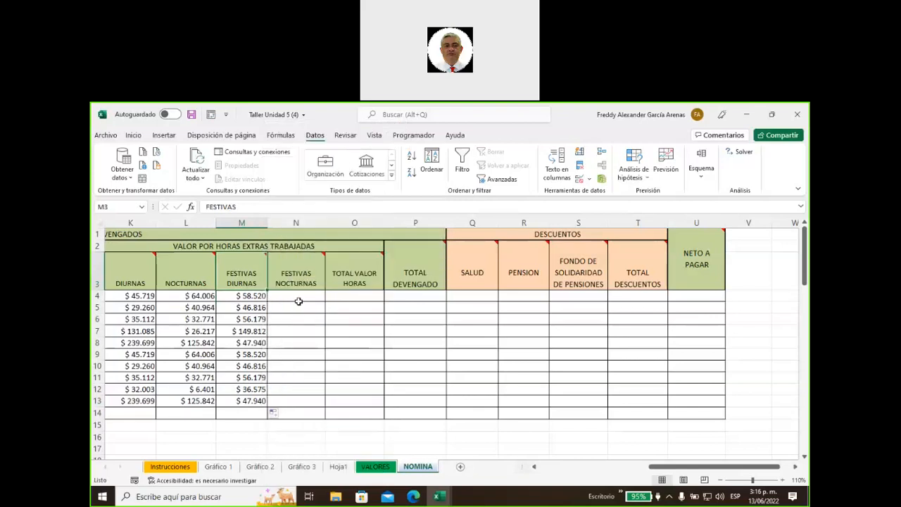
{"action": "right_click", "coordinate": [296, 278]}
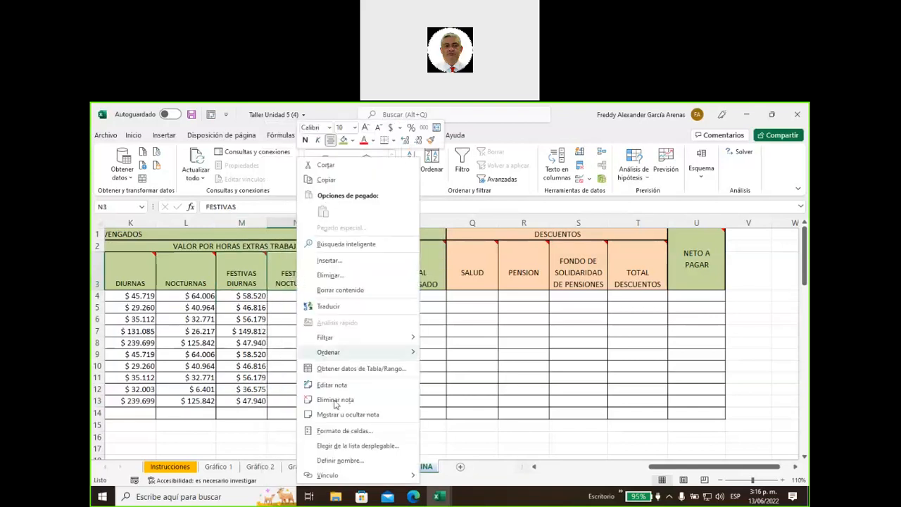
{"action": "left_click", "coordinate": [343, 416]}
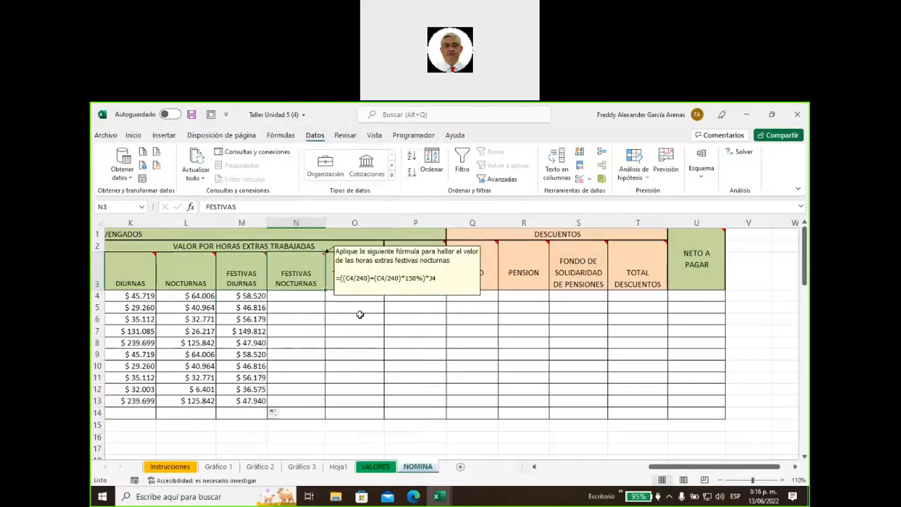
Type the 150% night holiday formula in N4, which errors on the C$ reference
{"action": "left_click", "coordinate": [306, 297]}
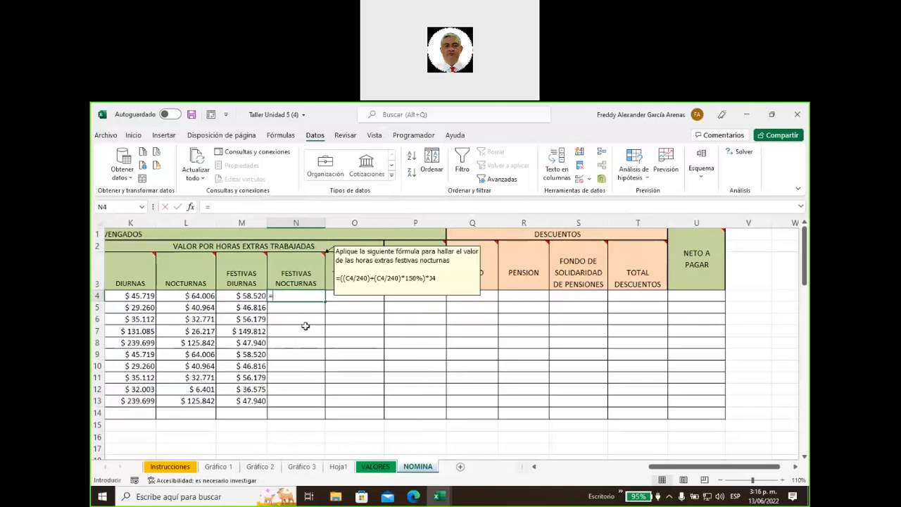
{"action": "type", "text": "=((C$/240)"}
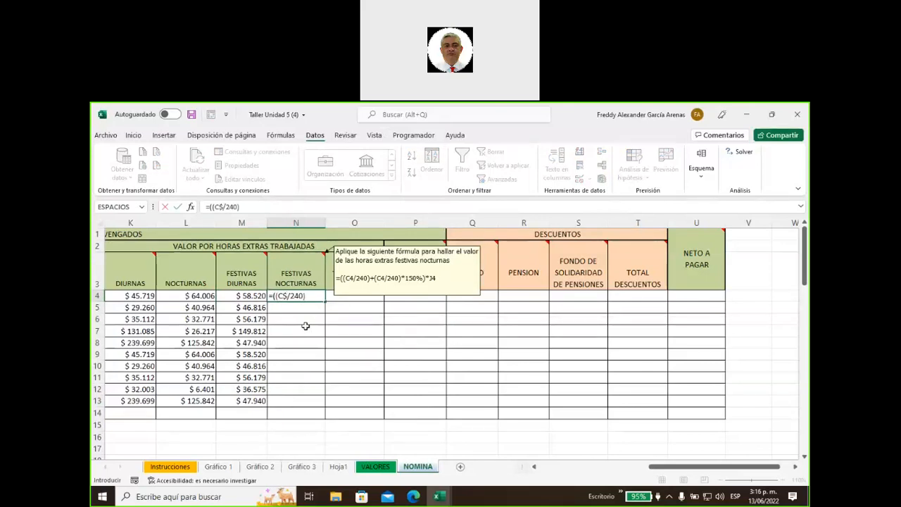
{"action": "type", "text": "+(c4/240"}
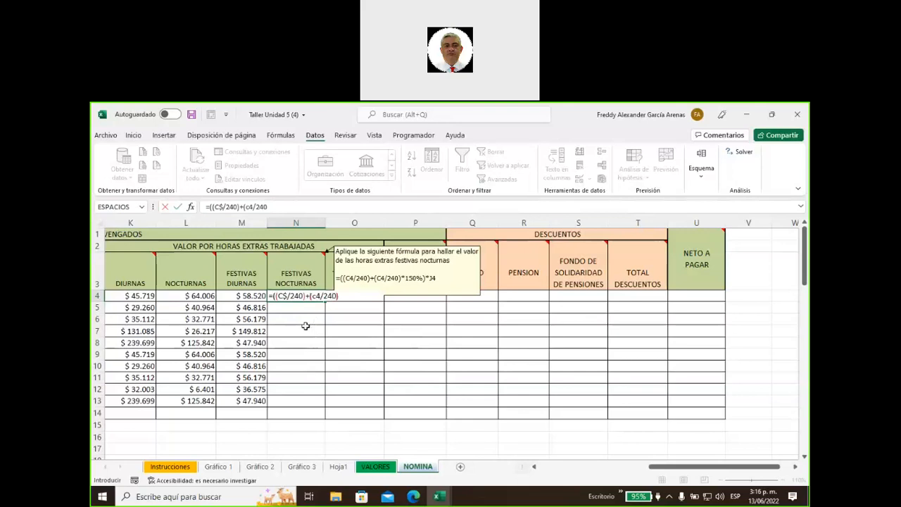
{"action": "type", "text": "150%)*J4"}
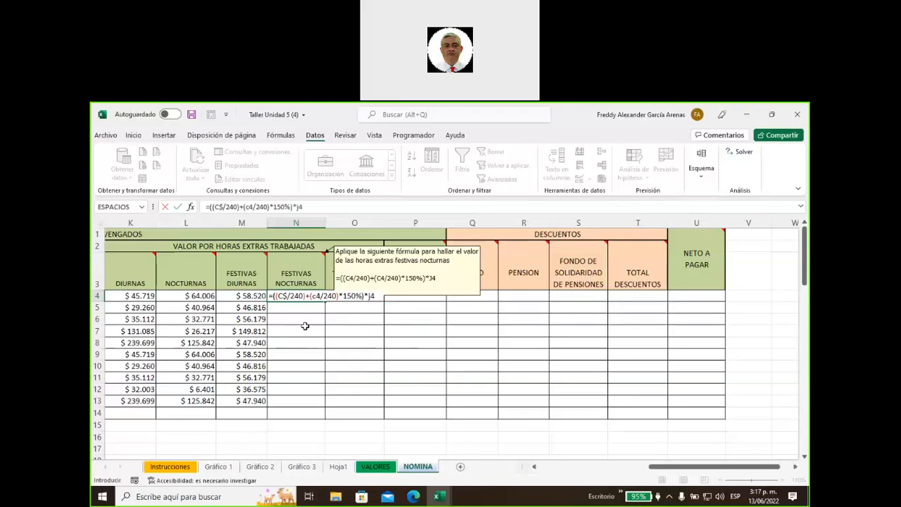
{"action": "key", "text": "Return"}
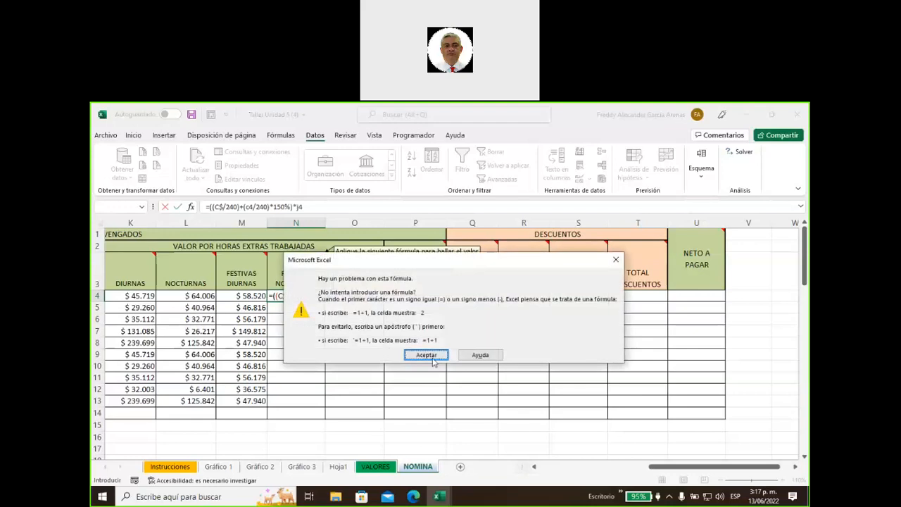
{"action": "left_click", "coordinate": [433, 359]}
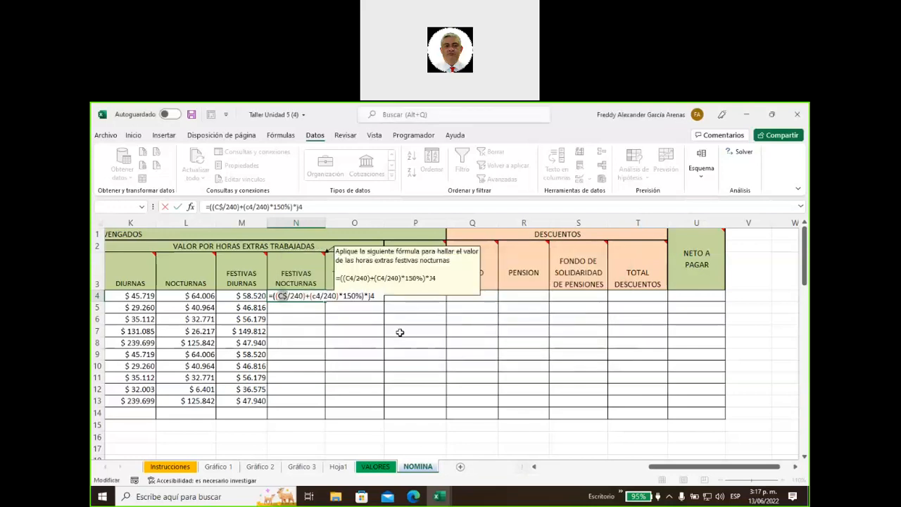
Correct C$ to C4 in N4 and fill =((C4/240)+(C4/240)*150%)*J4 down to N13
{"action": "left_click", "coordinate": [283, 296]}
{"action": "key", "text": "BackSpace"}
{"action": "type", "text": "4"}
{"action": "key", "text": "Return"}
{"action": "key", "text": "Up"}
{"action": "key", "text": "Up"}
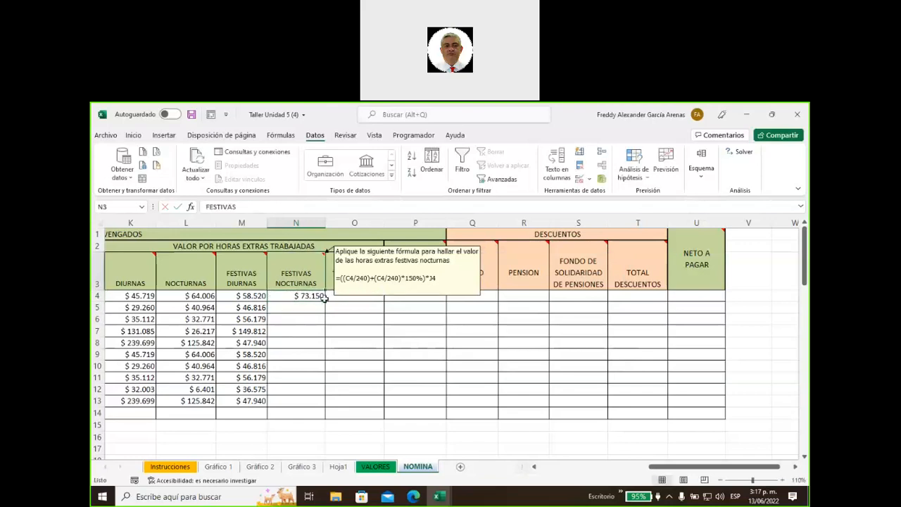
{"action": "left_click", "coordinate": [317, 295]}
{"action": "double_click", "coordinate": [325, 301]}
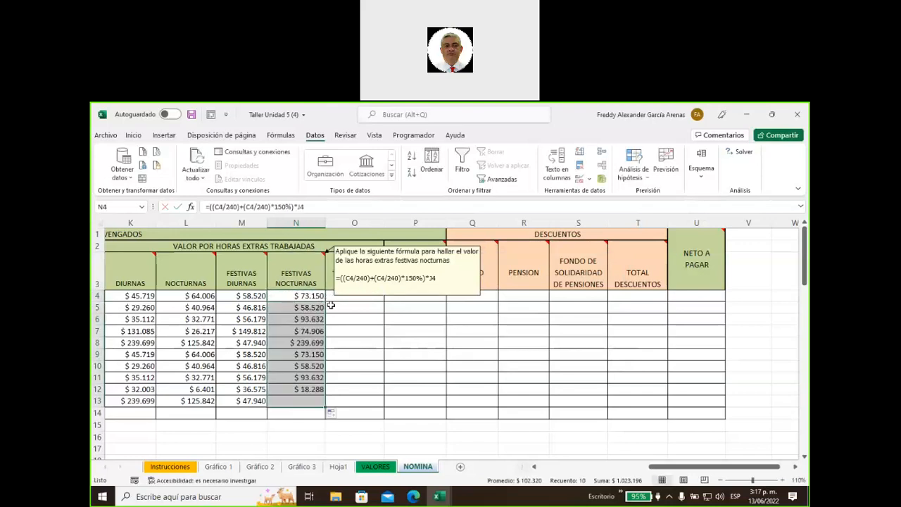
Hide the FESTIVAS NOCTURNAS note and show the TOTAL VALOR HORAS note
{"action": "right_click", "coordinate": [297, 258]}
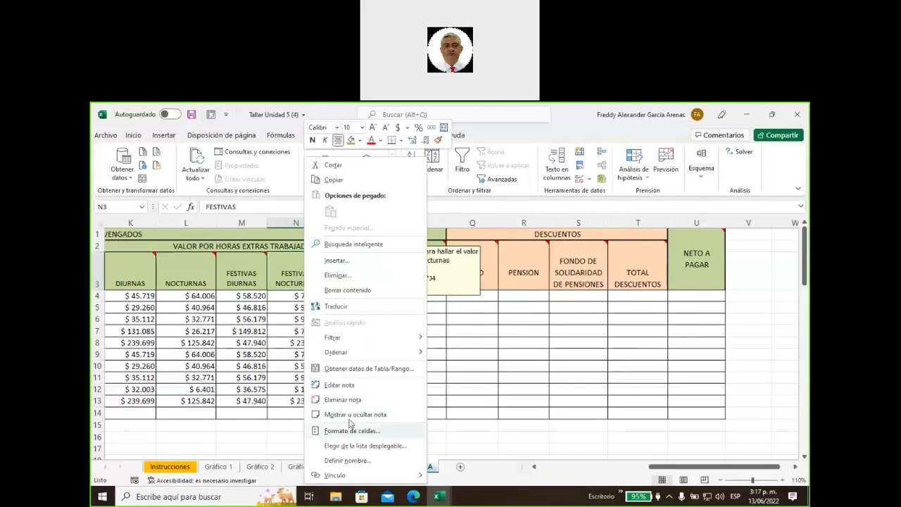
{"action": "left_click", "coordinate": [352, 415]}
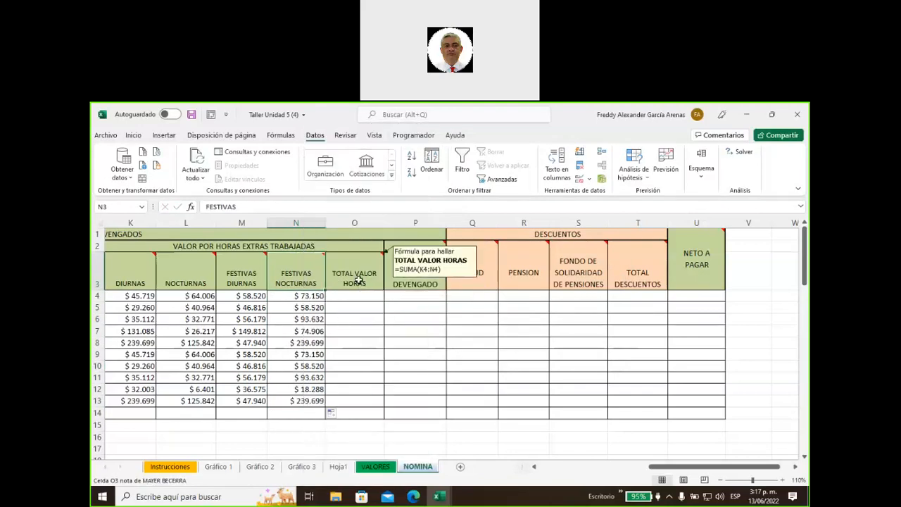
{"action": "right_click", "coordinate": [358, 280]}
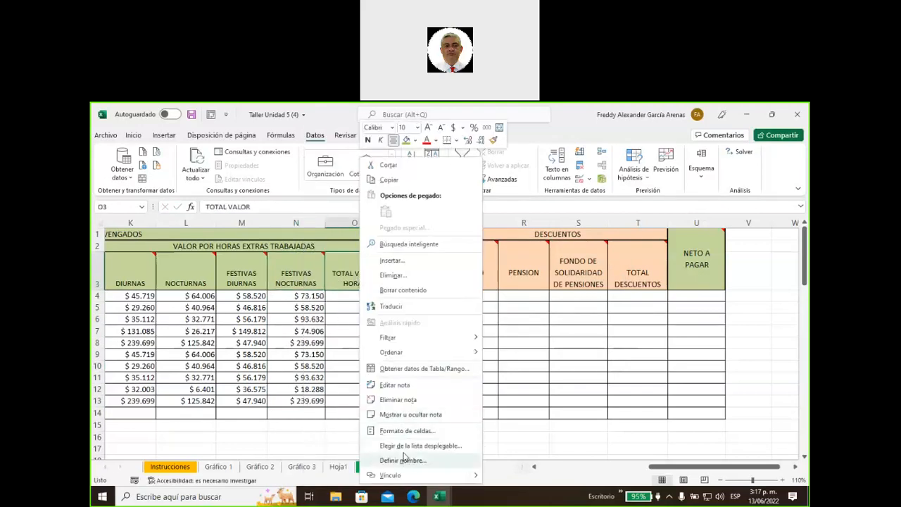
{"action": "left_click", "coordinate": [407, 415]}
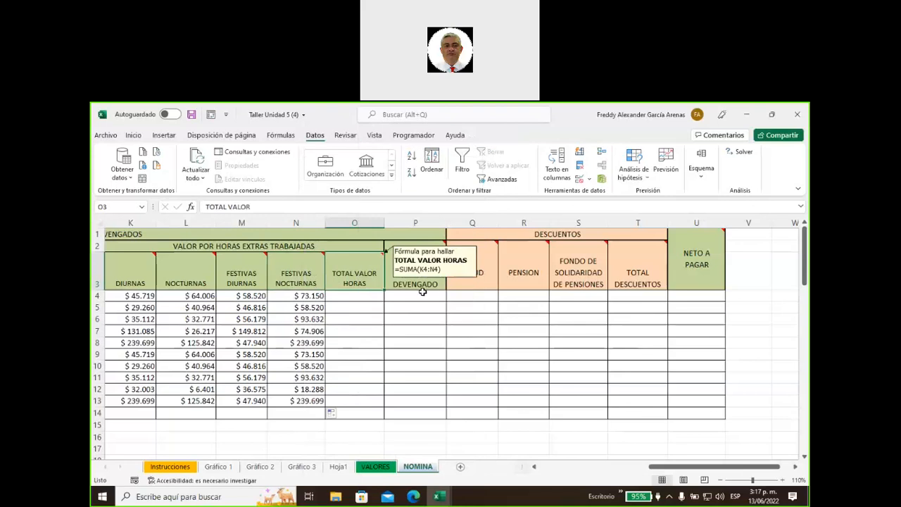
Enter =SUMA(K4:N4) in O4 and fill it down to O13, totalling $ 3.050.946
{"action": "left_click", "coordinate": [341, 298]}
{"action": "type", "text": "=suma"}
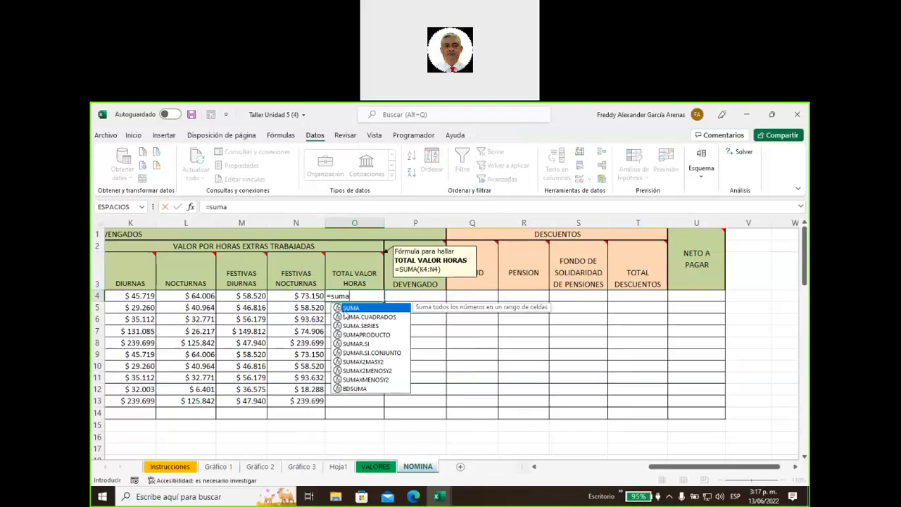
{"action": "double_click", "coordinate": [347, 308]}
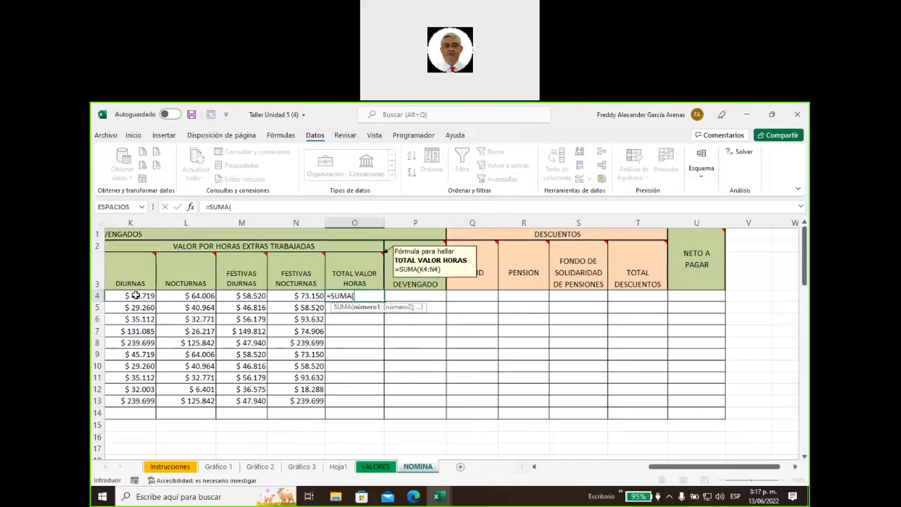
{"action": "left_click_drag", "start_coordinate": [138, 295], "coordinate": [299, 297]}
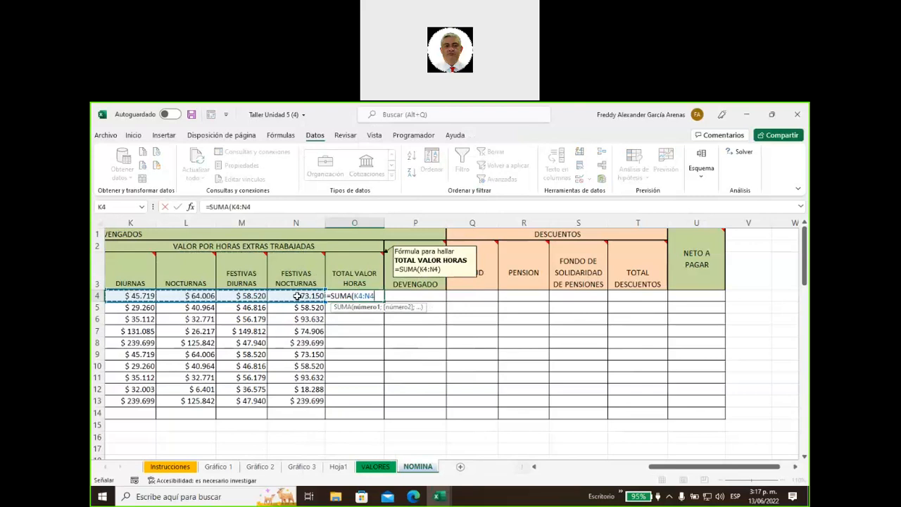
{"action": "key", "text": "Return"}
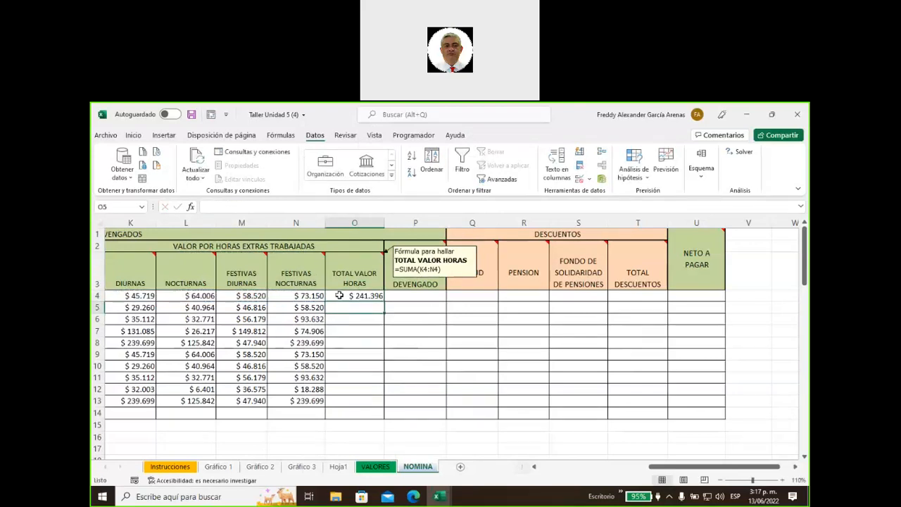
{"action": "left_click", "coordinate": [340, 296]}
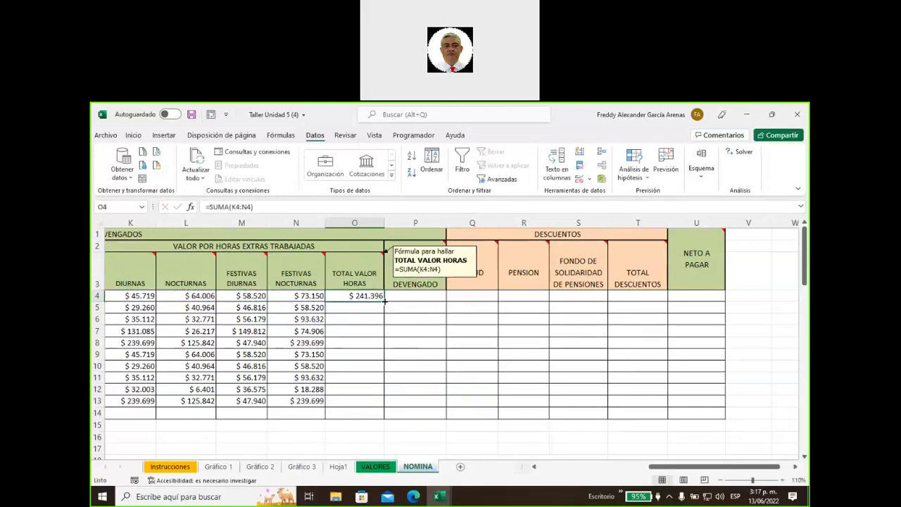
{"action": "double_click", "coordinate": [385, 302]}
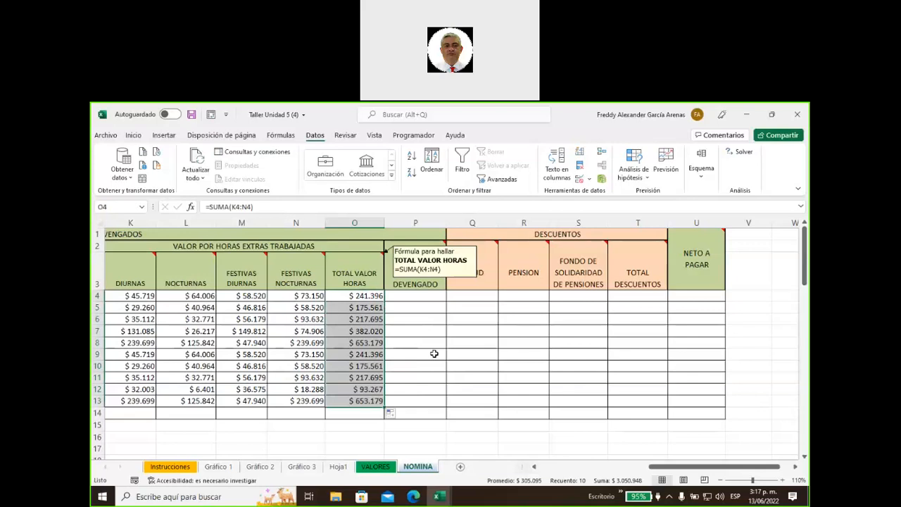
Hide the TOTAL VALOR HORAS note and show the TOTAL DEVENGADO note (=E4+F4+O4)
{"action": "right_click", "coordinate": [350, 262]}
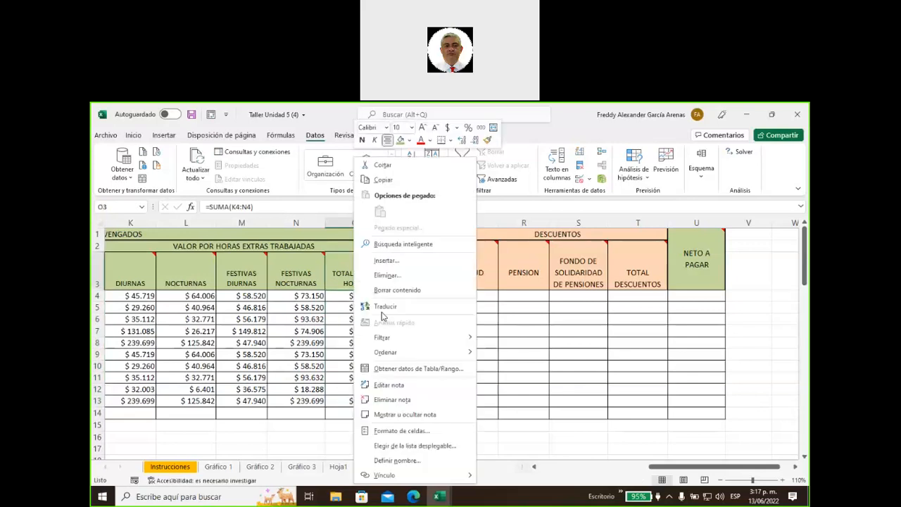
{"action": "left_click", "coordinate": [410, 415]}
{"action": "right_click", "coordinate": [414, 260]}
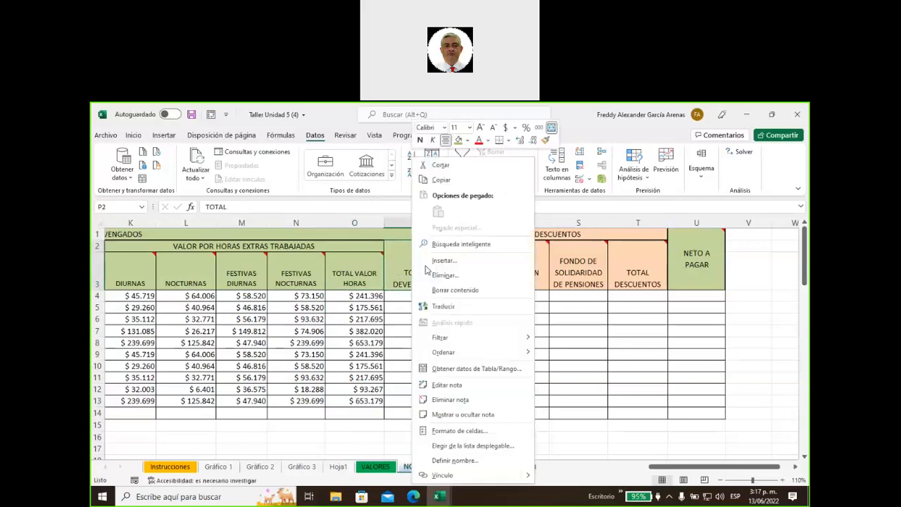
{"action": "left_click", "coordinate": [492, 414]}
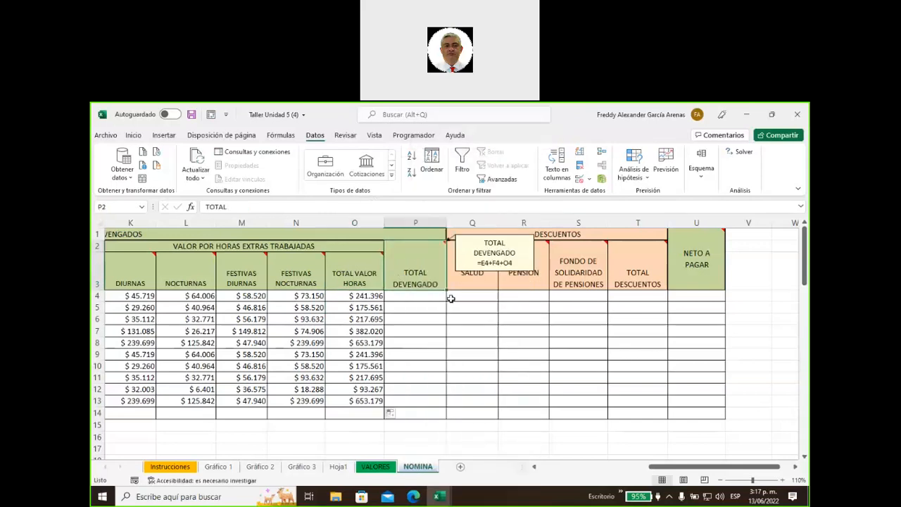
Enter =E4+F4+O4 in P4 for TOTAL DEVENGADO and fill it down to P13
{"action": "left_click", "coordinate": [417, 295]}
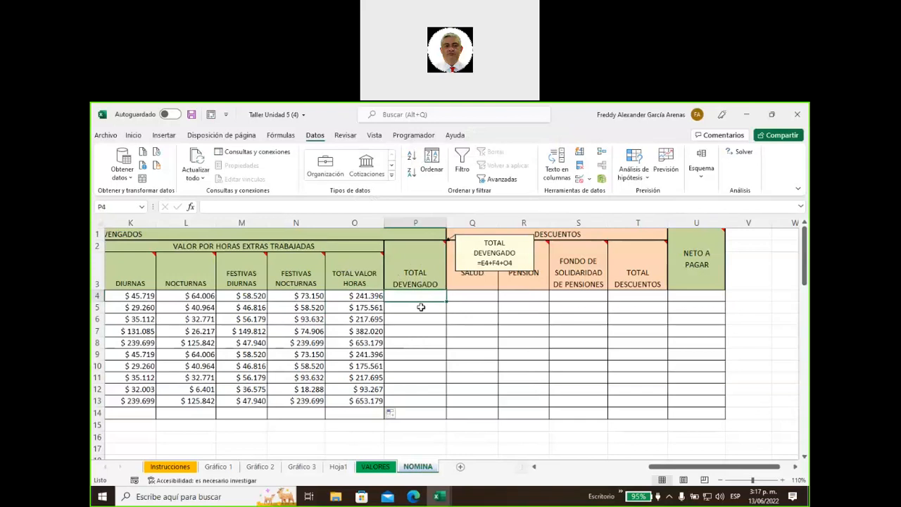
{"action": "type", "text": "="}
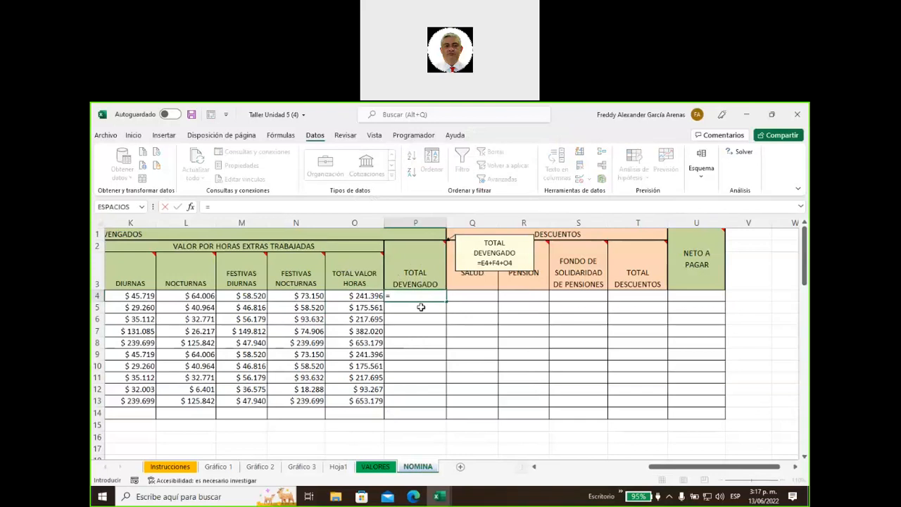
{"action": "type", "text": "e4+f4+o"}
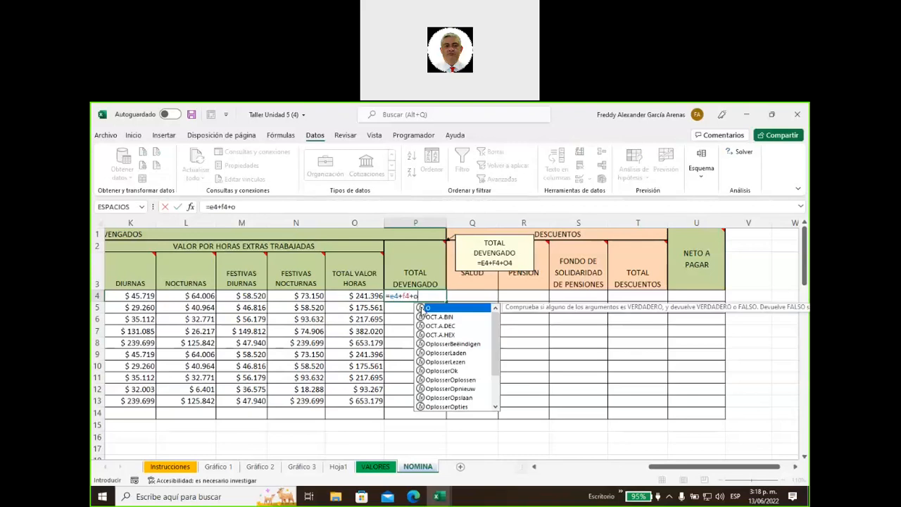
{"action": "type", "text": "4"}
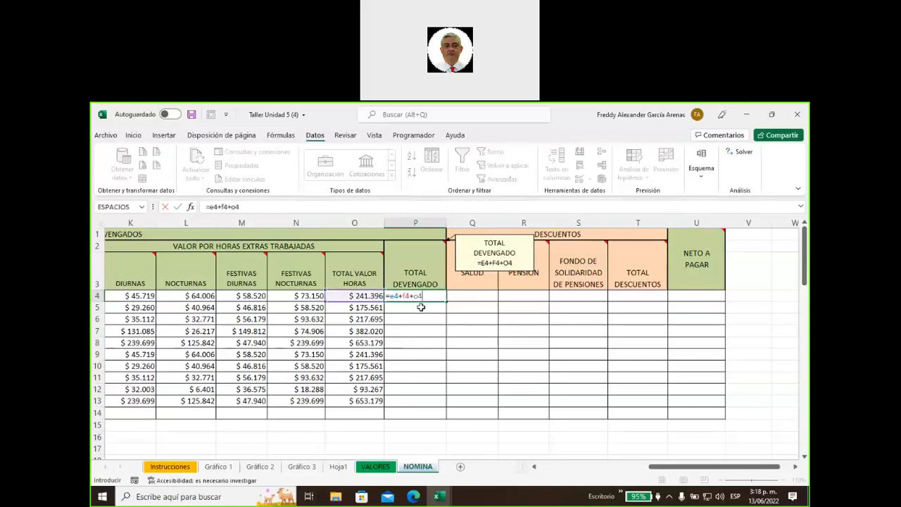
{"action": "key", "text": "Return"}
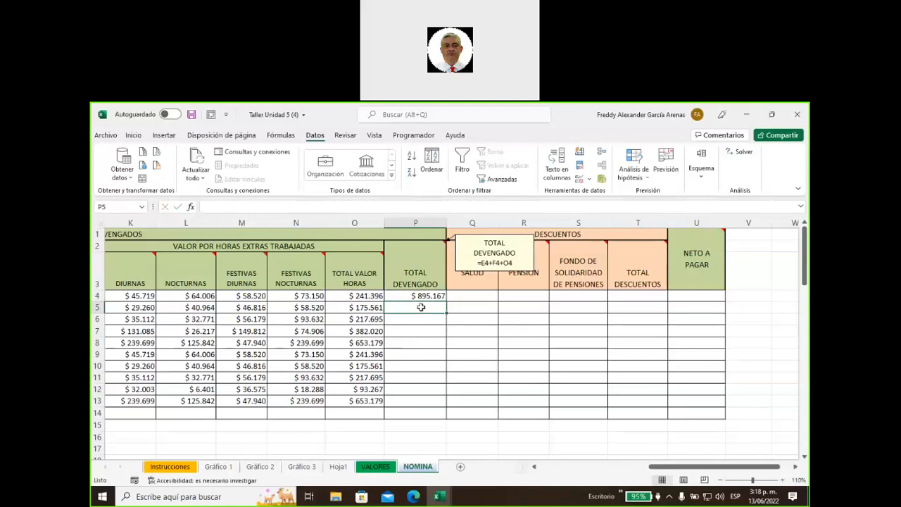
{"action": "left_click", "coordinate": [416, 296]}
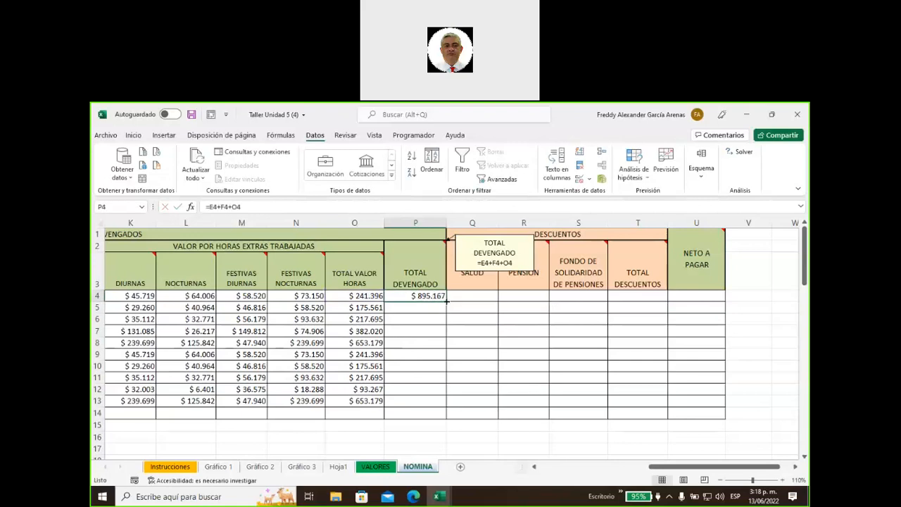
{"action": "double_click", "coordinate": [446, 301]}
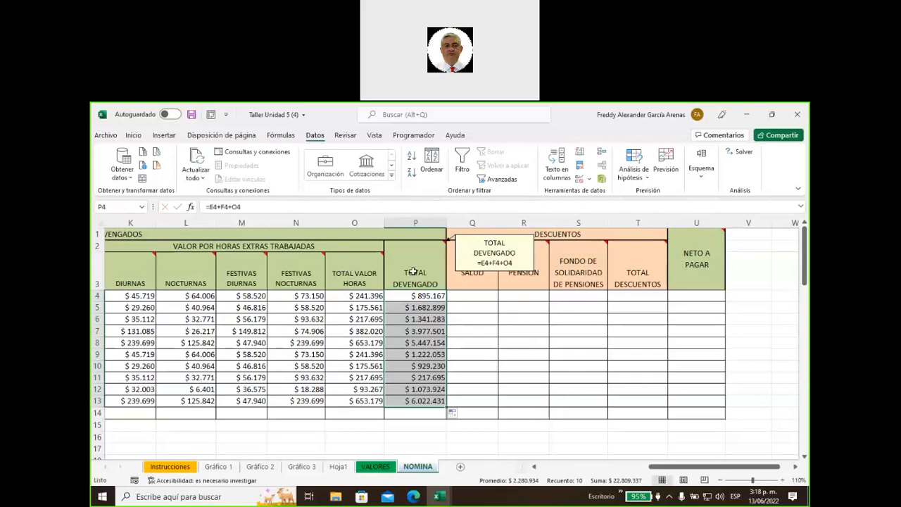
{"action": "right_click", "coordinate": [414, 273]}
Hide the TOTAL DEVENGADO note, then show the SALUD note and move it above columns O–P
{"action": "left_click", "coordinate": [453, 416]}
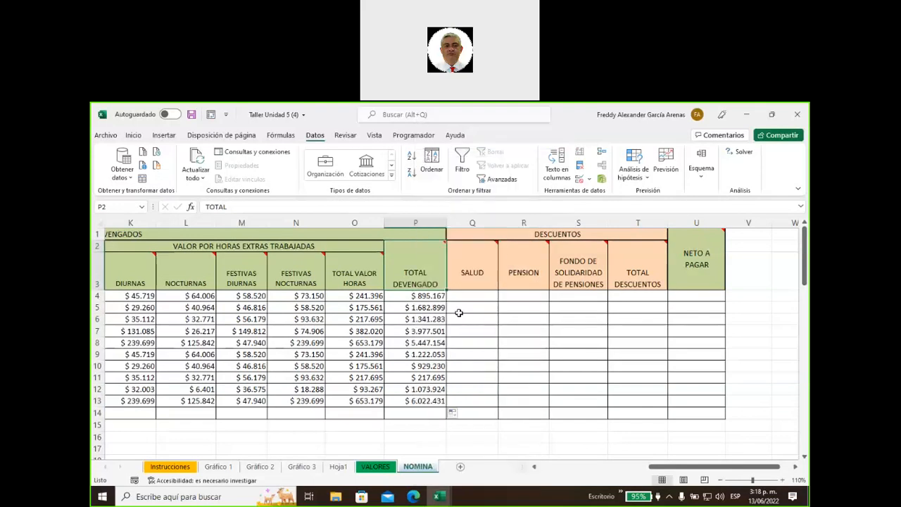
{"action": "left_click_drag", "start_coordinate": [460, 318], "coordinate": [461, 308]}
{"action": "right_click", "coordinate": [467, 266]}
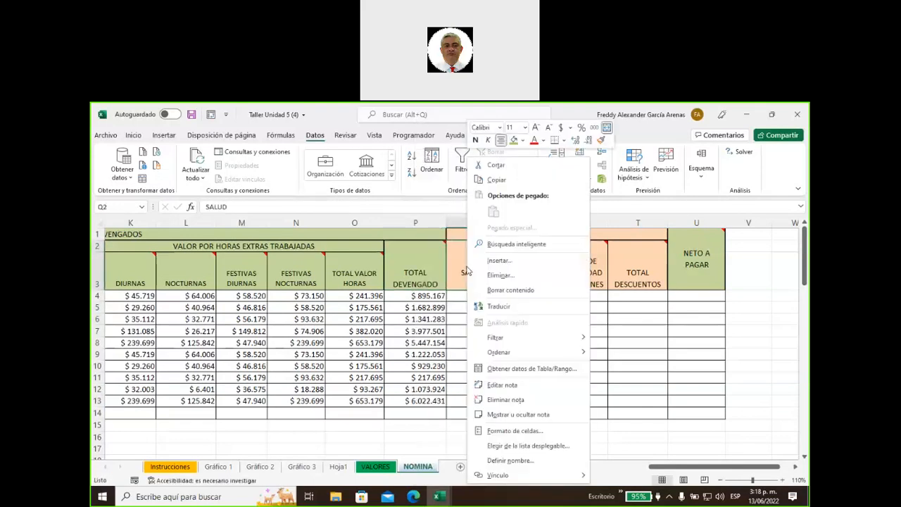
{"action": "left_click", "coordinate": [519, 415]}
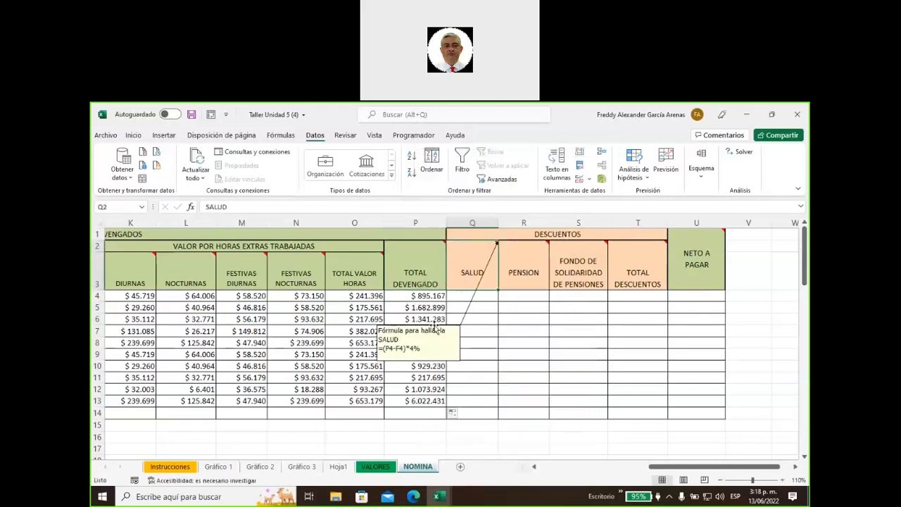
{"action": "left_click_drag", "start_coordinate": [437, 329], "coordinate": [411, 237]}
Enter =(P4-F4)*4% in Q4 and fill it down through Q13
{"action": "left_click", "coordinate": [474, 296]}
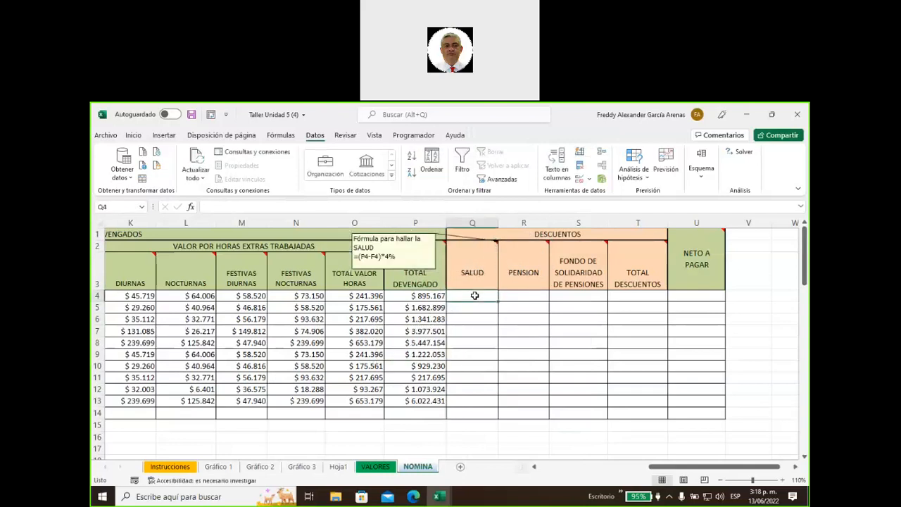
{"action": "type", "text": "=("}
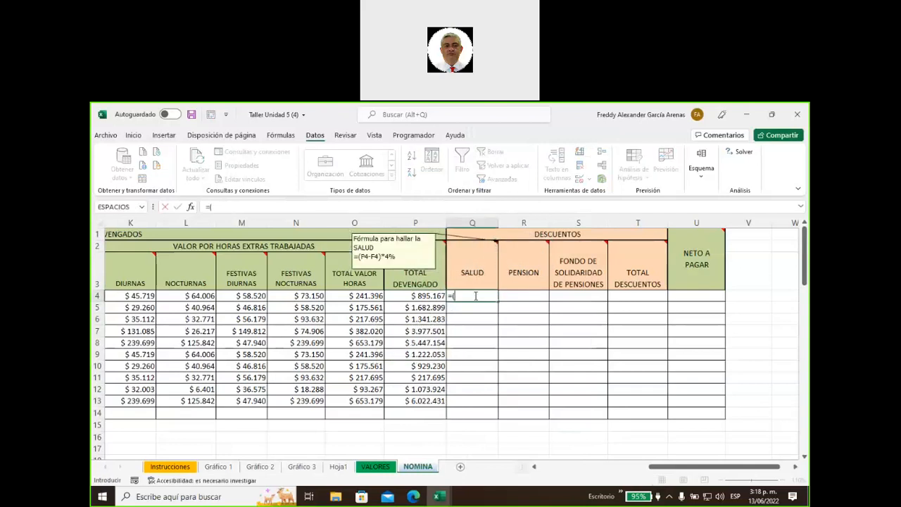
{"action": "type", "text": "p4"}
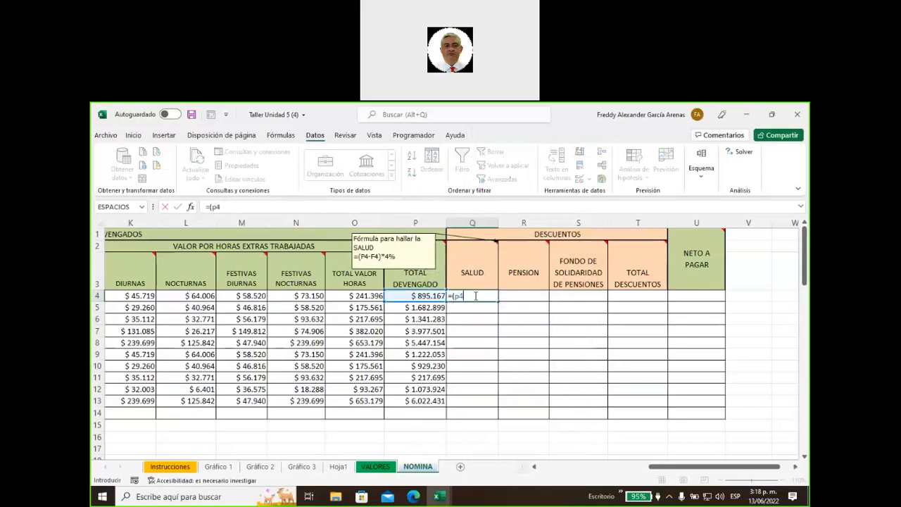
{"action": "type", "text": "+"}
{"action": "type", "text": "f4"}
{"action": "key", "text": "BackSpace"}
{"action": "key", "text": "BackSpace"}
{"action": "key", "text": "BackSpace"}
{"action": "type", "text": "-f4"}
{"action": "type", "text": "%"}
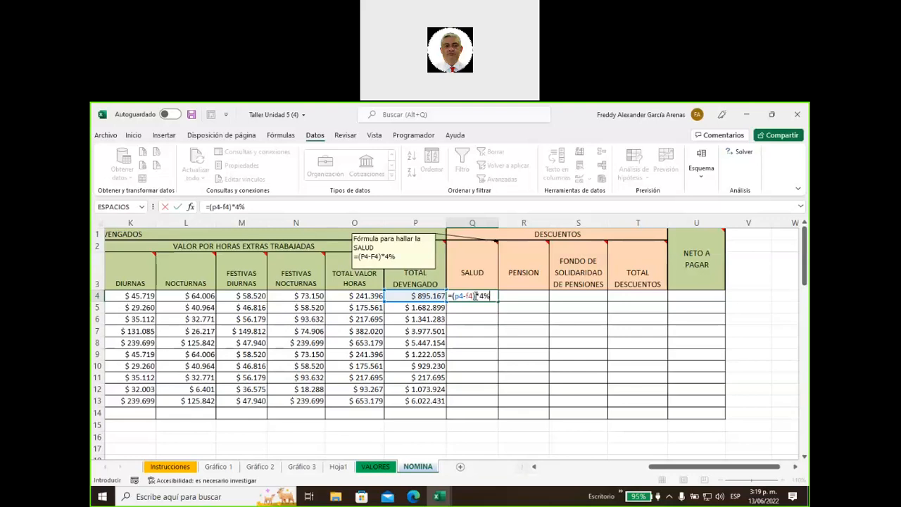
{"action": "key", "text": "Return"}
{"action": "left_click", "coordinate": [479, 296]}
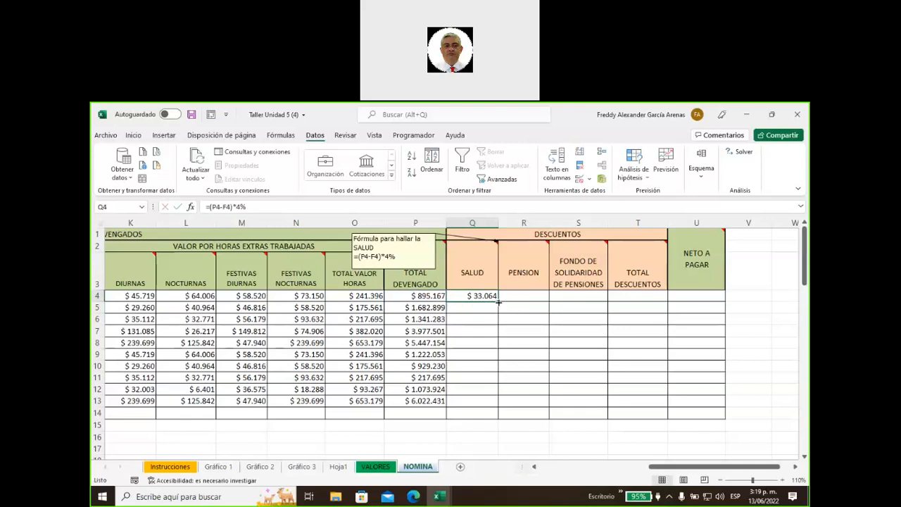
{"action": "double_click", "coordinate": [498, 301]}
{"action": "left_click", "coordinate": [461, 256]}
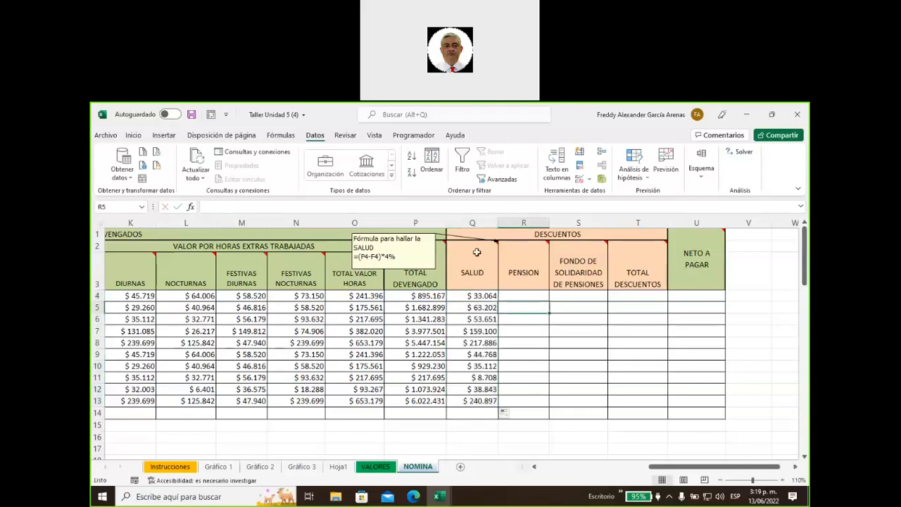
Hide the SALUD note and show the PENSION formula note
{"action": "right_click", "coordinate": [478, 253]}
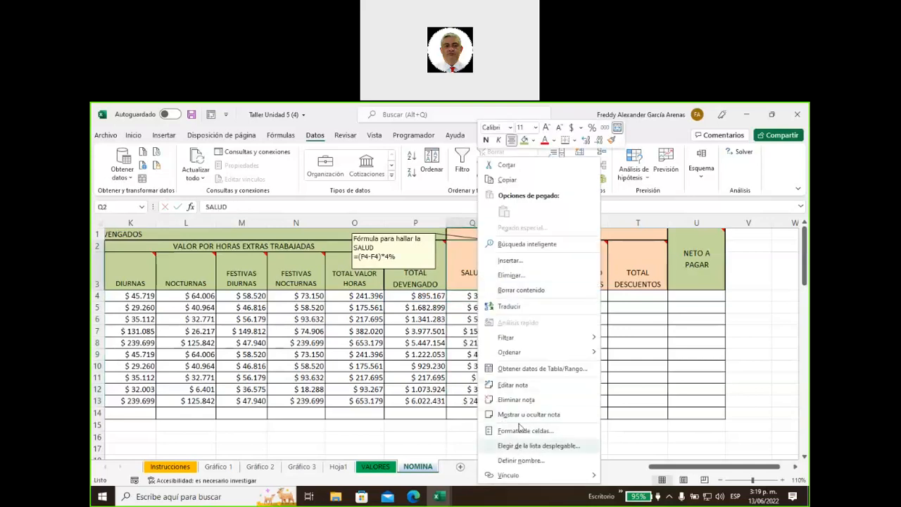
{"action": "left_click", "coordinate": [521, 415]}
{"action": "right_click", "coordinate": [521, 257]}
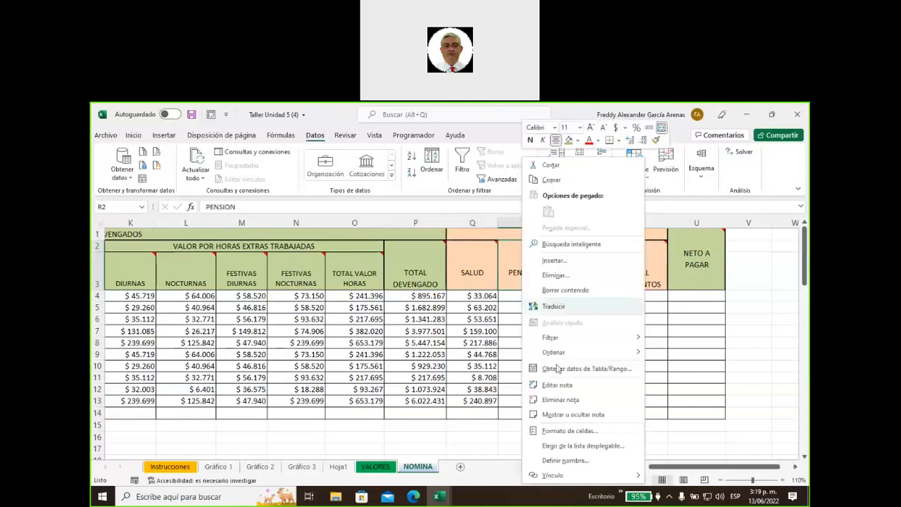
{"action": "left_click", "coordinate": [567, 415]}
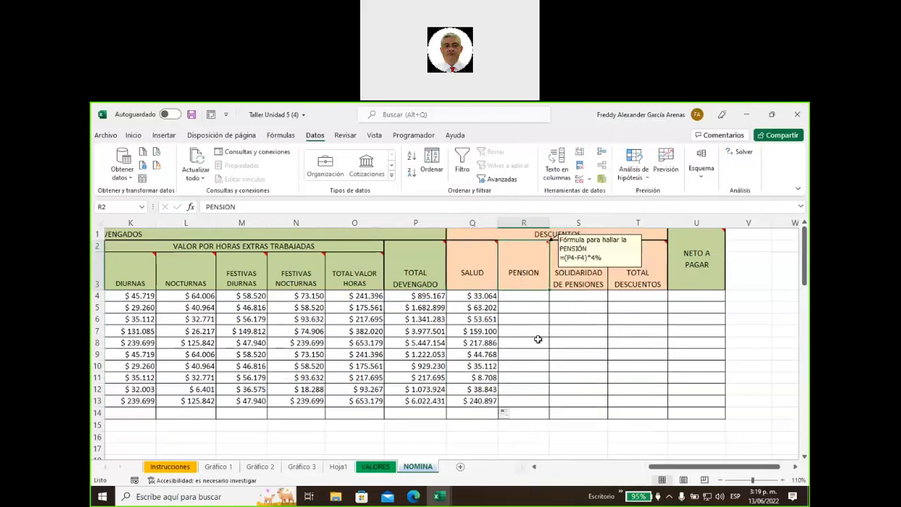
Enter a 4% PENSION formula in R4, fill it to R13, and compare it with SALUD
{"action": "left_click", "coordinate": [522, 298]}
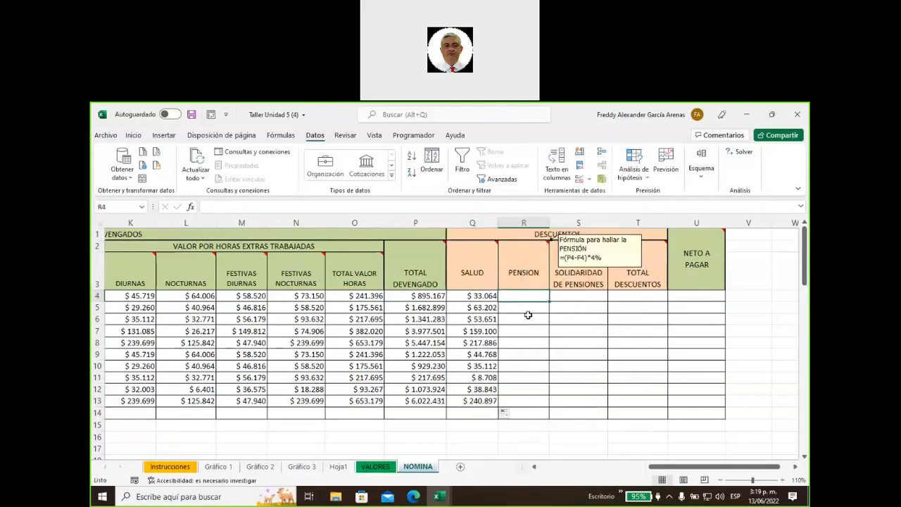
{"action": "type", "text": "=p"}
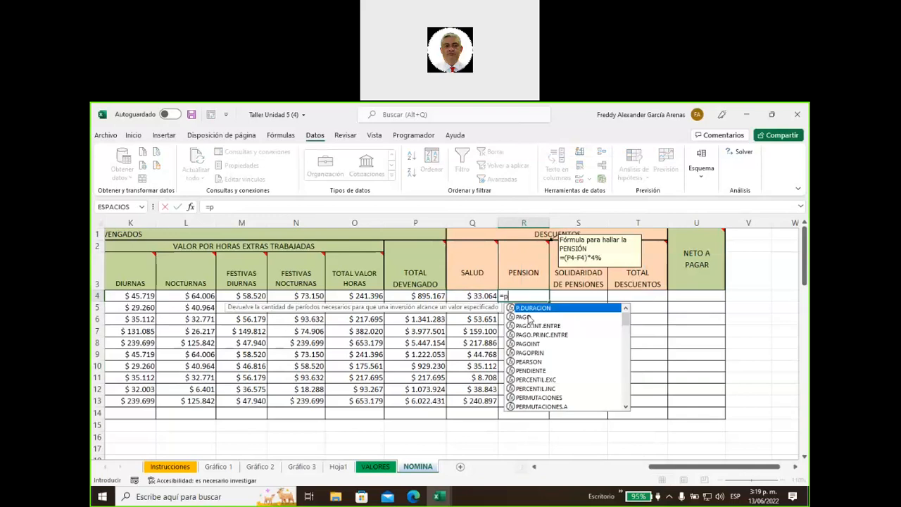
{"action": "type", "text": "4+f4)"}
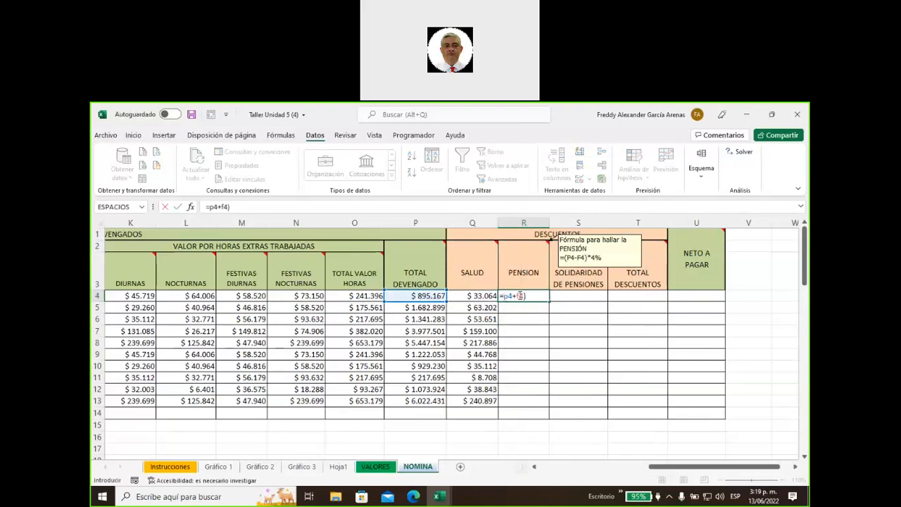
{"action": "type", "text": "(*4%"}
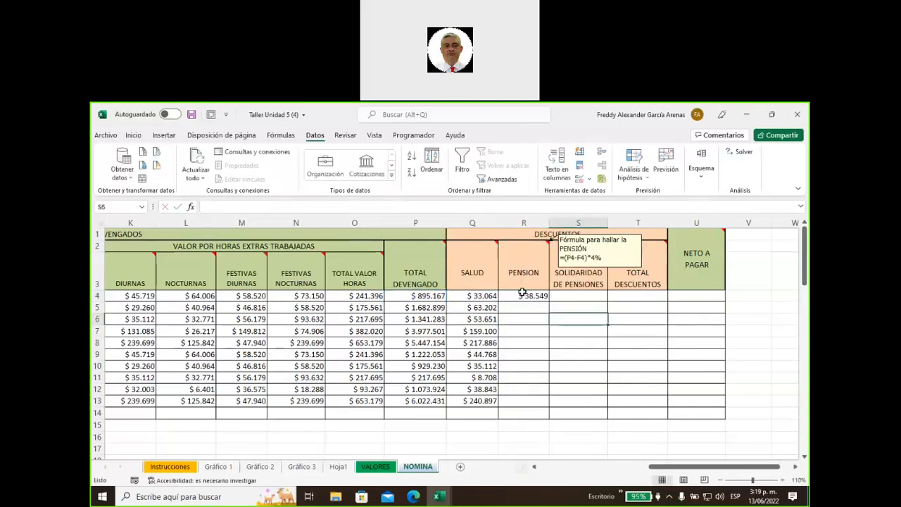
{"action": "key", "text": "Return"}
{"action": "left_click", "coordinate": [547, 297]}
{"action": "double_click", "coordinate": [548, 302]}
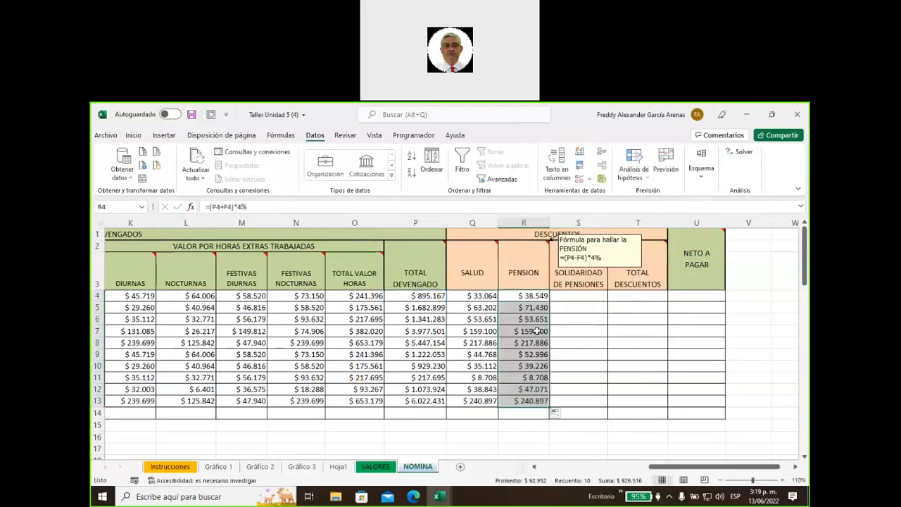
{"action": "left_click", "coordinate": [484, 296]}
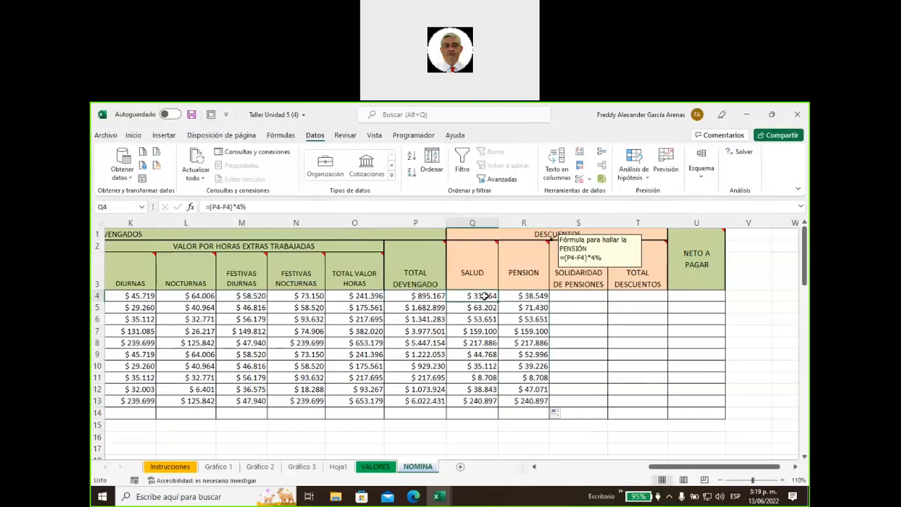
{"action": "left_click", "coordinate": [516, 295]}
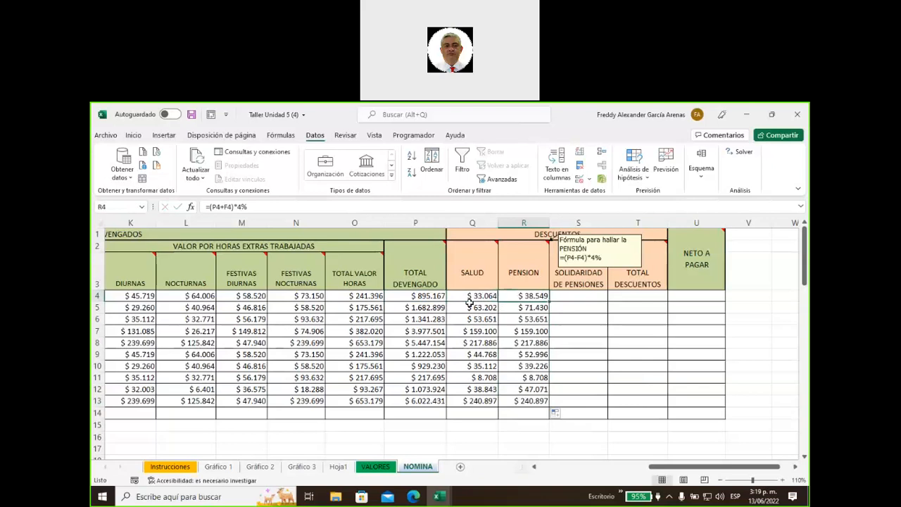
Correct R4 to =(P4-F4)*4%, refill R4:R13, and hide the PENSION note
{"action": "left_click", "coordinate": [223, 207]}
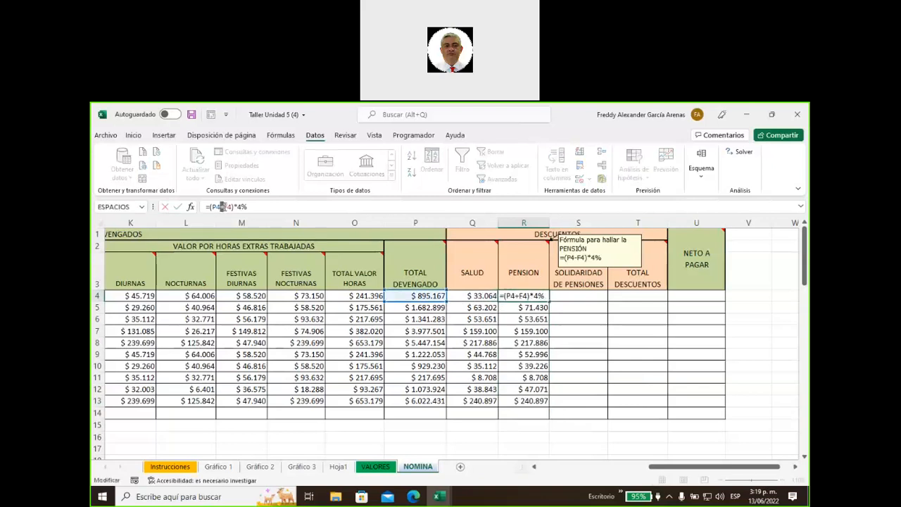
{"action": "key", "text": "BackSpace"}
{"action": "type", "text": "-"}
{"action": "key", "text": "Return"}
{"action": "left_click", "coordinate": [553, 323]}
{"action": "left_click", "coordinate": [540, 296]}
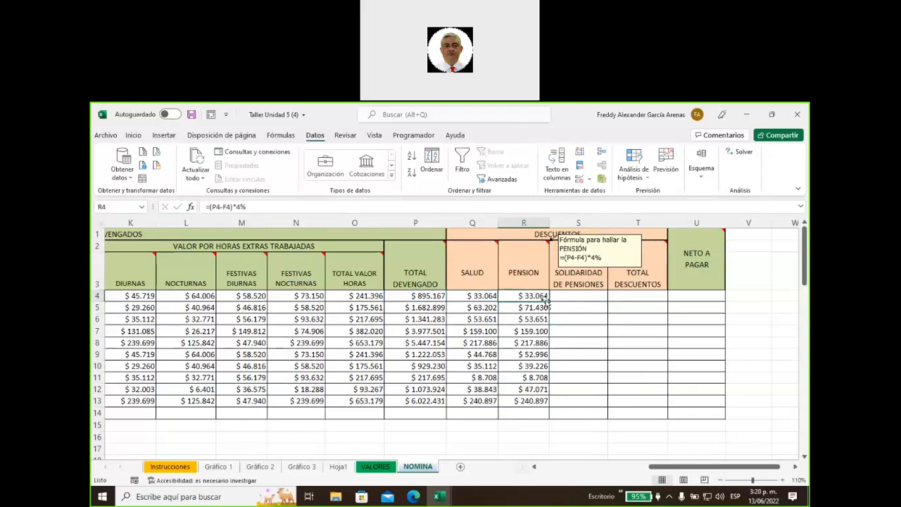
{"action": "double_click", "coordinate": [548, 301]}
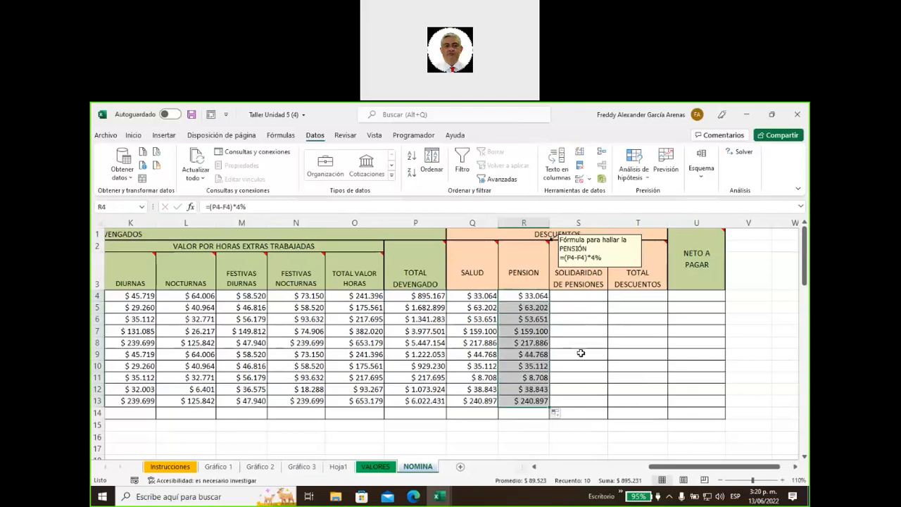
{"action": "left_click", "coordinate": [570, 297]}
{"action": "right_click", "coordinate": [533, 269]}
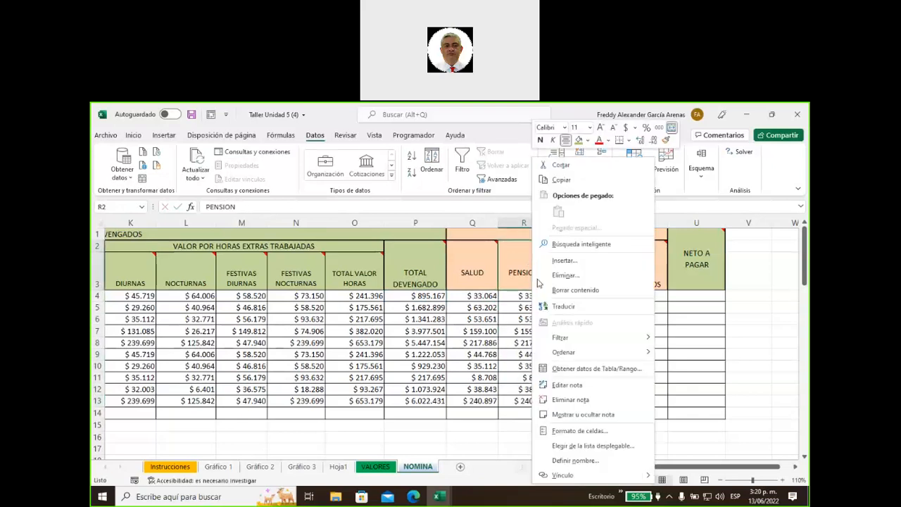
{"action": "left_click", "coordinate": [574, 417]}
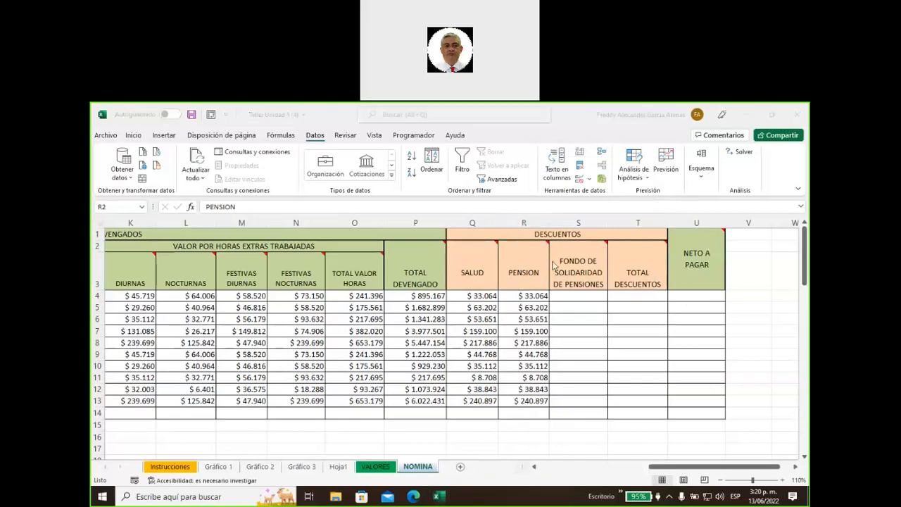
Show the FONDO DE SOLIDARIDAD note with its =SI(P4>3511212;P4*1%;0) guidance
{"action": "mouse_move", "coordinate": [574, 270]}
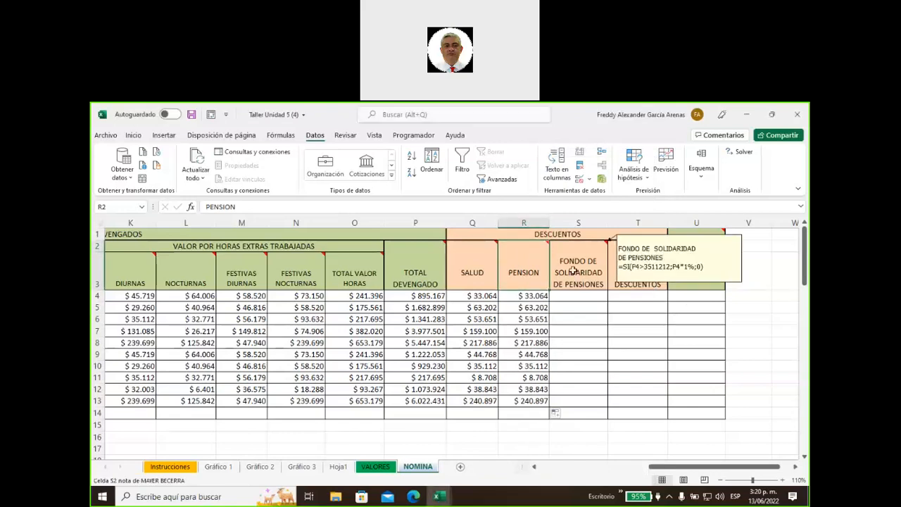
{"action": "right_click", "coordinate": [575, 275]}
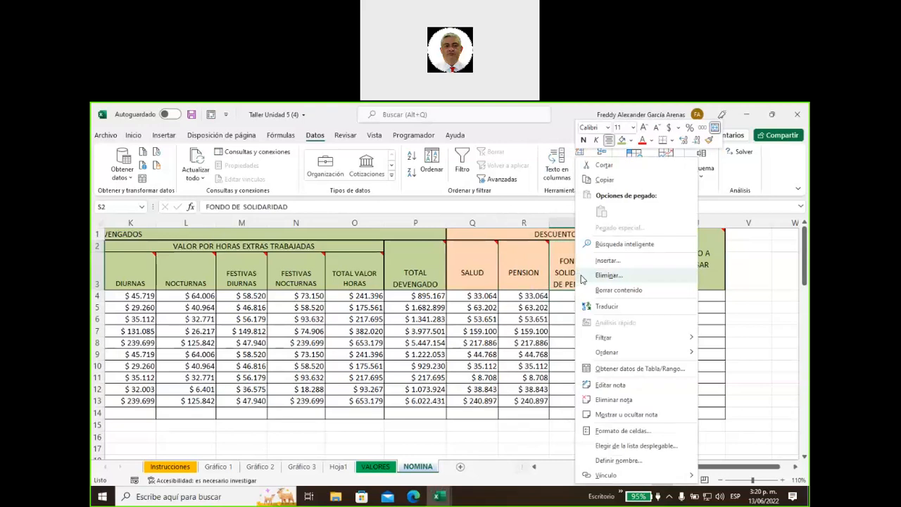
{"action": "mouse_move", "coordinate": [625, 341]}
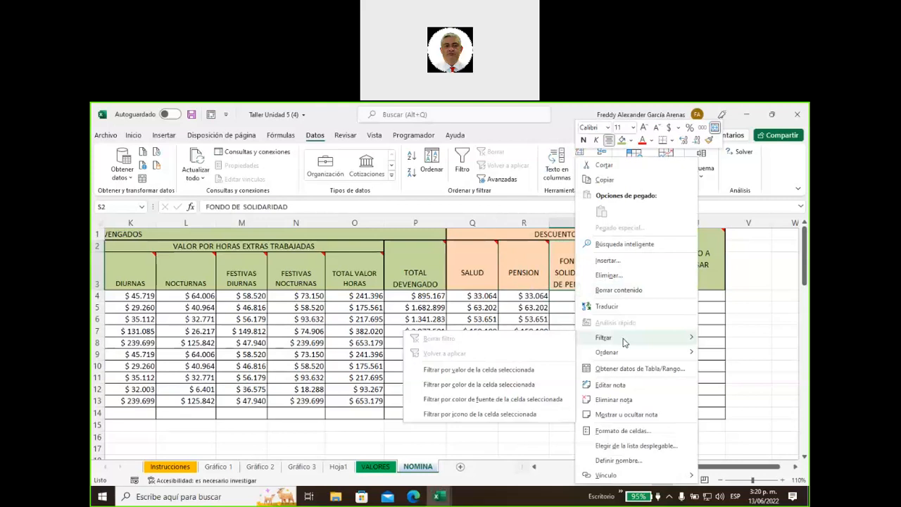
{"action": "left_click", "coordinate": [624, 414]}
Start typing =si(p4>3511212;p4*1%; into S4
{"action": "left_click", "coordinate": [582, 297]}
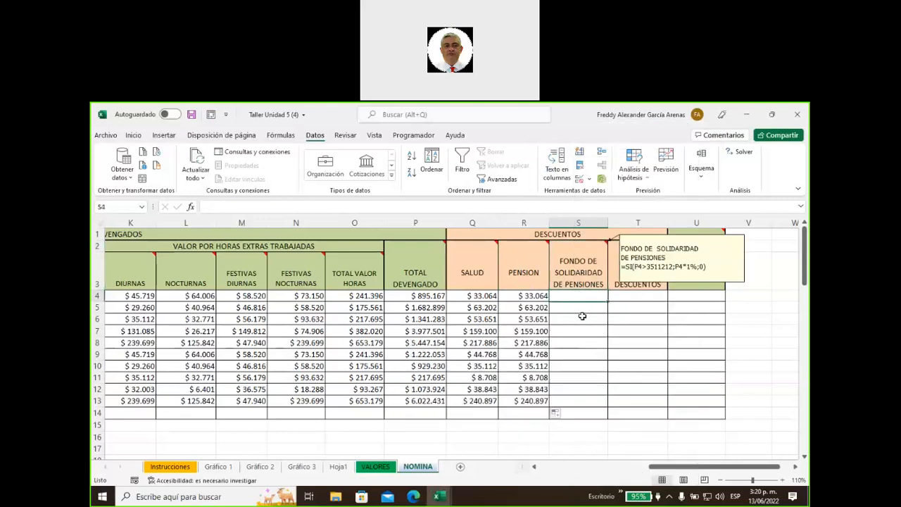
{"action": "type", "text": "=si"}
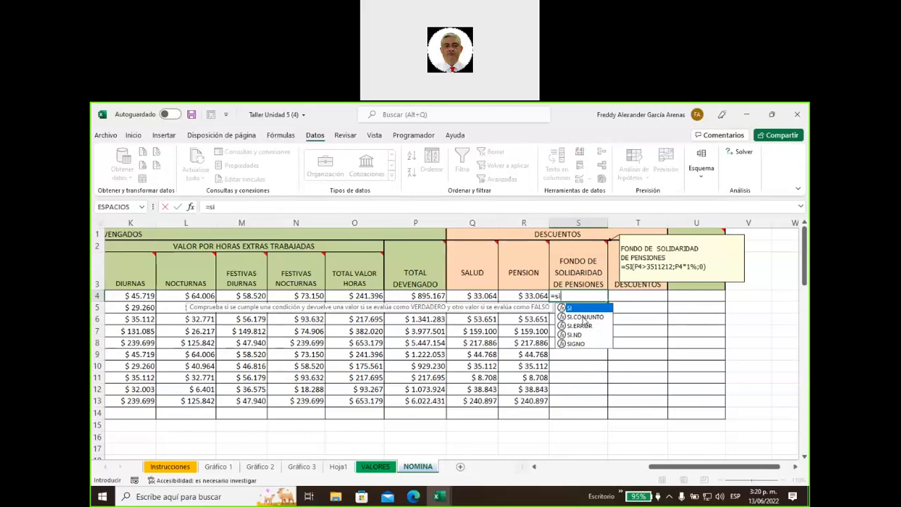
{"action": "type", "text": "(p4"}
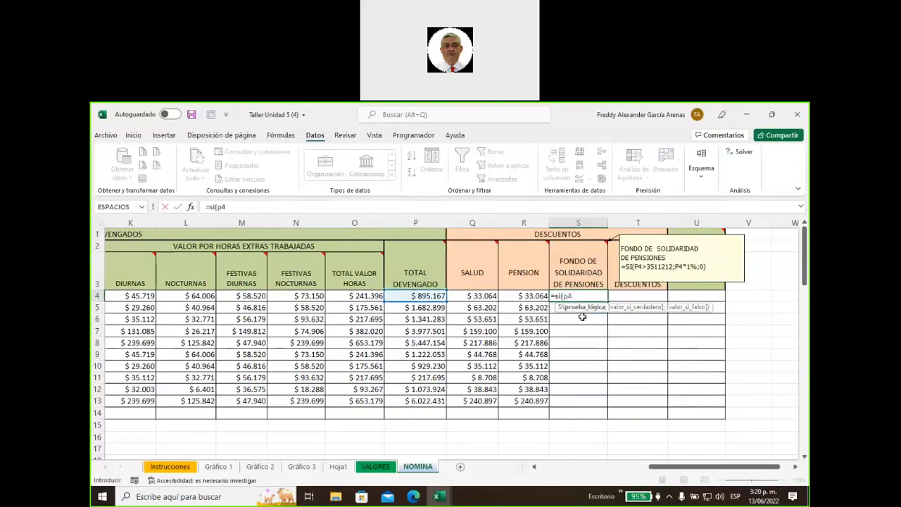
{"action": "type", "text": ">"}
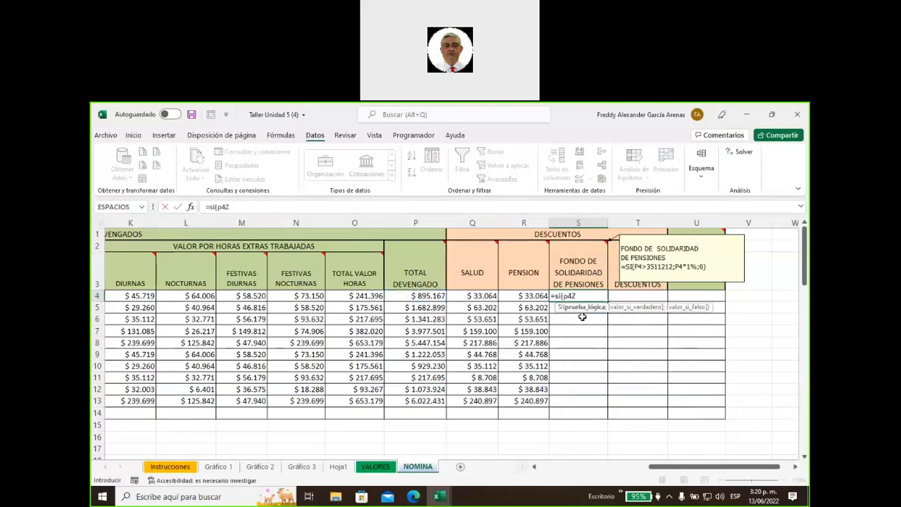
{"action": "key", "text": "BackSpace"}
{"action": "type", "text": ">"}
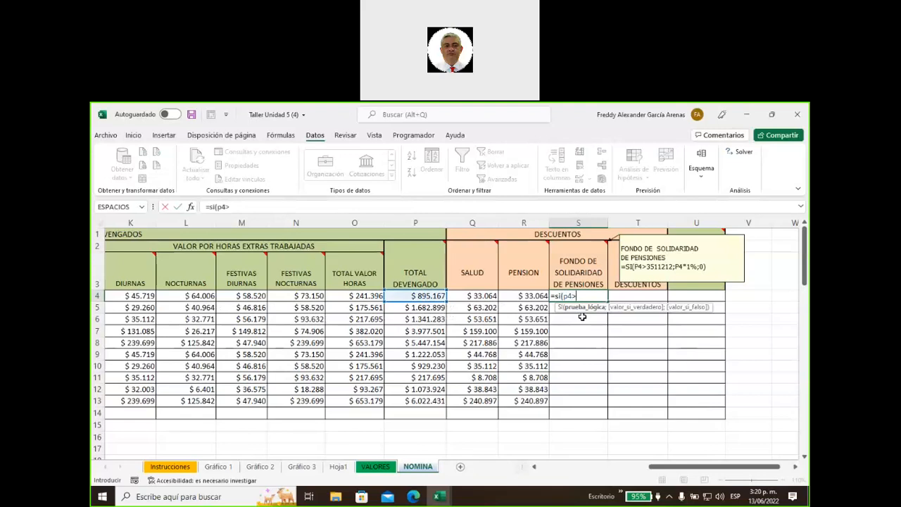
{"action": "type", "text": "3511212;p4"}
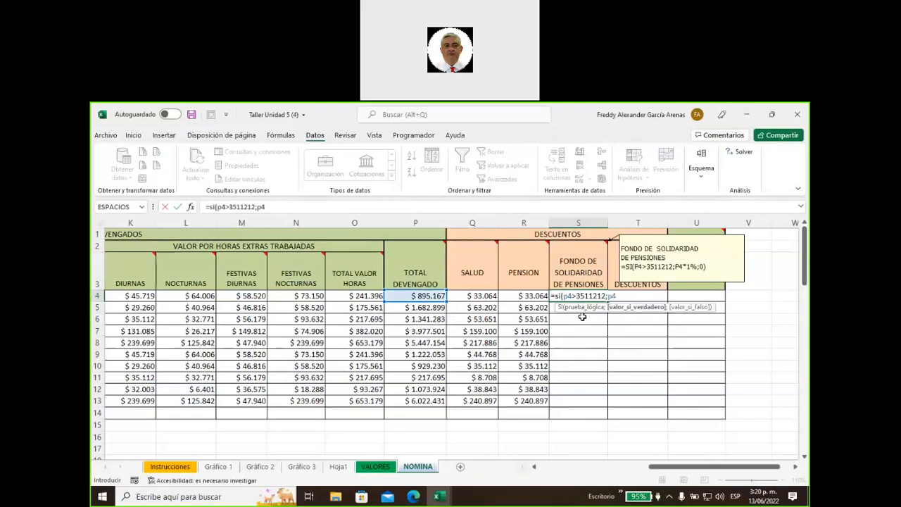
{"action": "type", "text": "*1%;"}
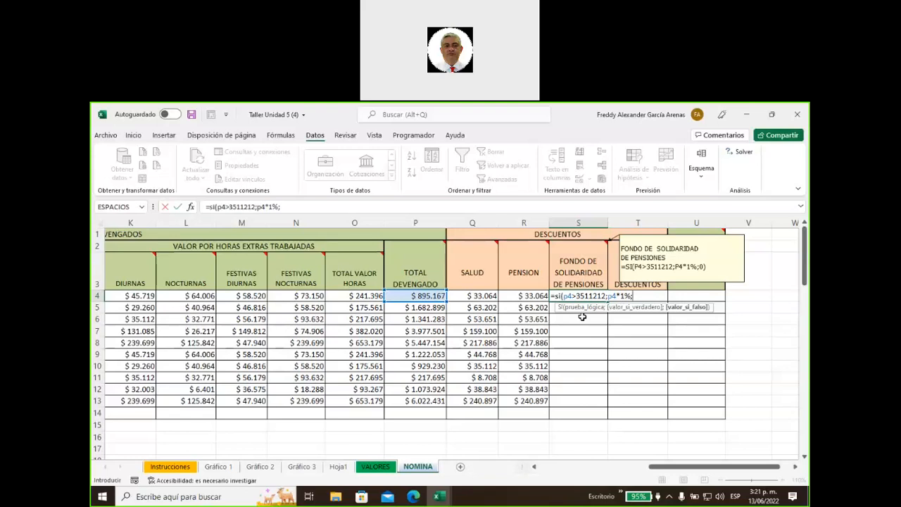
Complete =SI(P4>3511212;P4*1%;0) in S4 and copy it down through S13
{"action": "type", "text": "0)"}
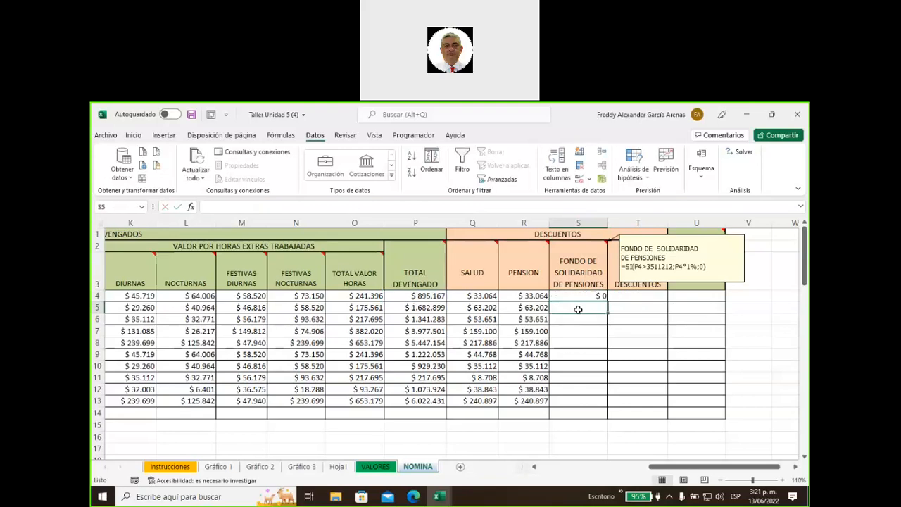
{"action": "left_click", "coordinate": [584, 296]}
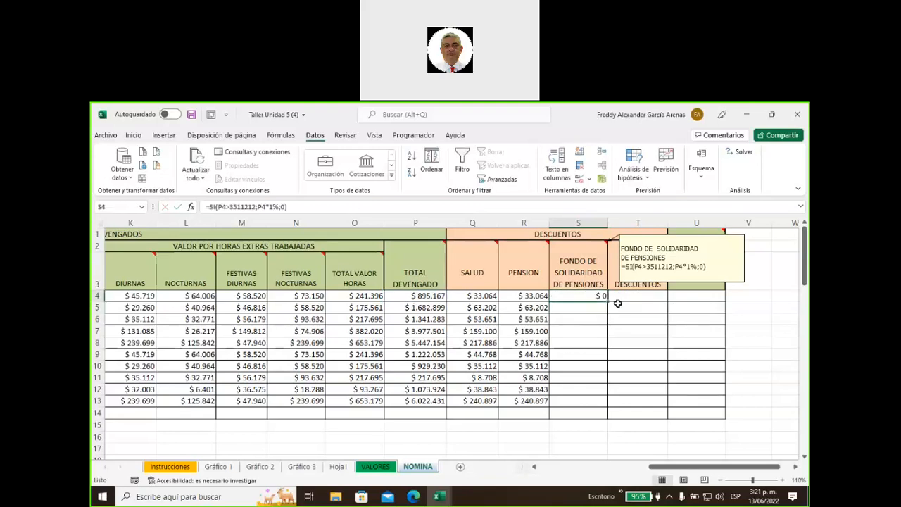
{"action": "double_click", "coordinate": [607, 301]}
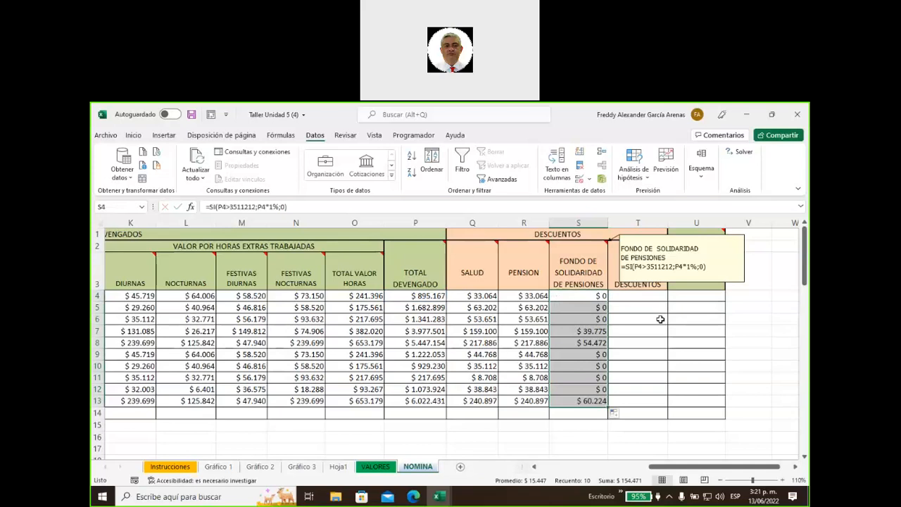
{"action": "right_click", "coordinate": [598, 271]}
Show the TOTAL DESCUENTOS formula note
{"action": "left_click", "coordinate": [640, 415]}
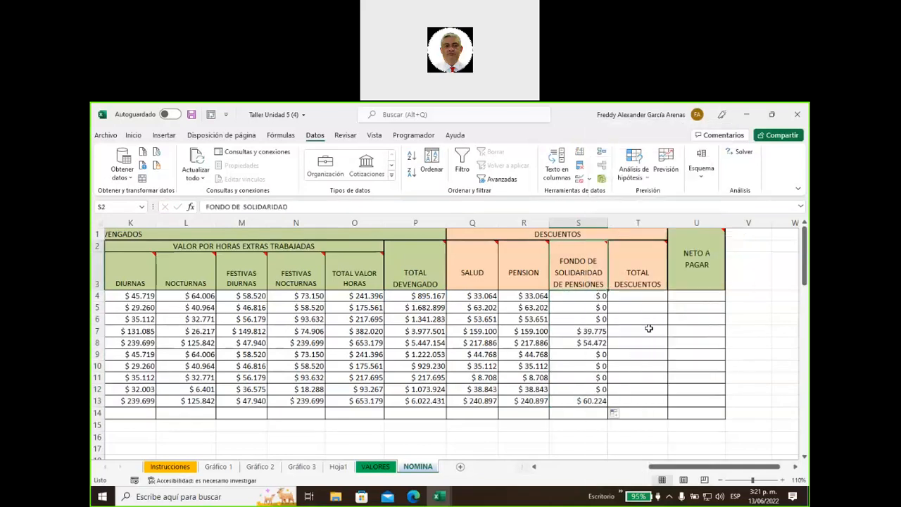
{"action": "left_click", "coordinate": [635, 298]}
{"action": "right_click", "coordinate": [632, 278]}
{"action": "left_click", "coordinate": [676, 414]}
{"action": "right_click", "coordinate": [626, 278]}
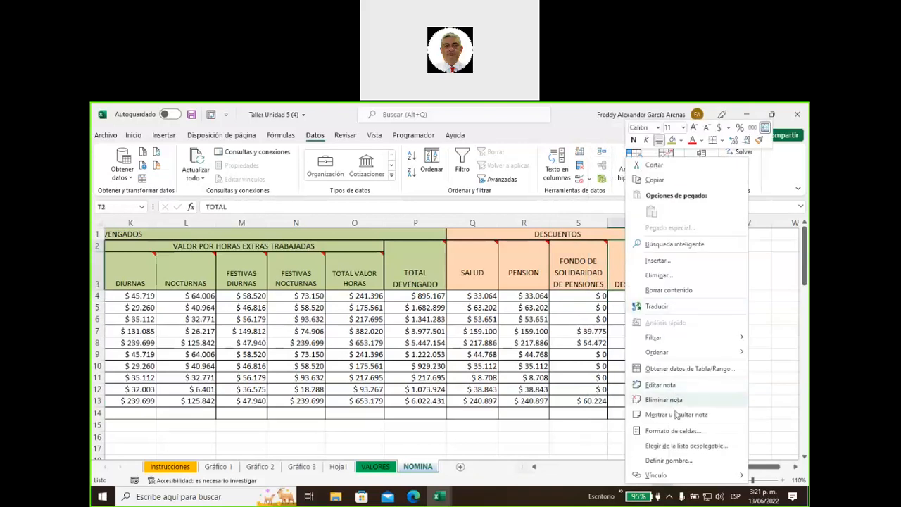
{"action": "left_click", "coordinate": [676, 414]}
Enter =SUMA(Q4:S4) in T4 and copy it down to T13
{"action": "left_click", "coordinate": [642, 298]}
{"action": "type", "text": ")suma("}
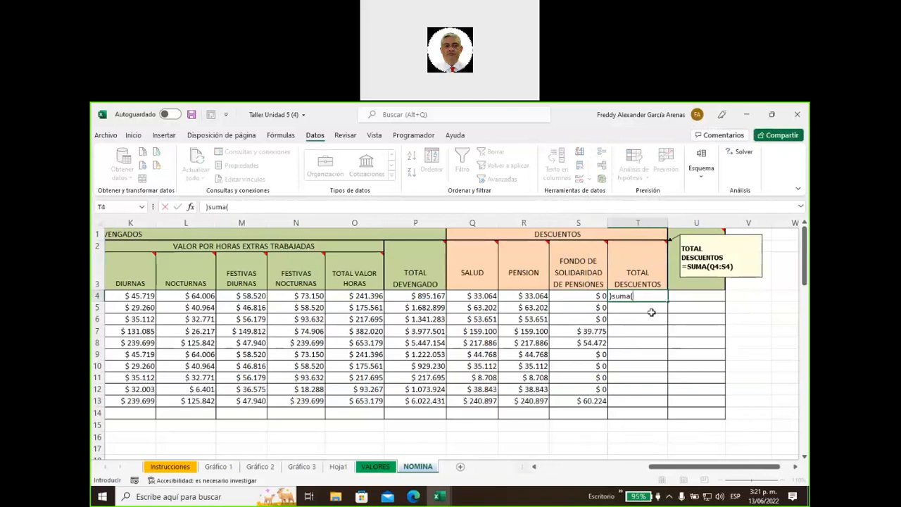
{"action": "key", "text": "BackSpace"}
{"action": "key", "text": "BackSpace"}
{"action": "key", "text": "BackSpace"}
{"action": "key", "text": "BackSpace"}
{"action": "key", "text": "BackSpace"}
{"action": "type", "text": "=suma"}
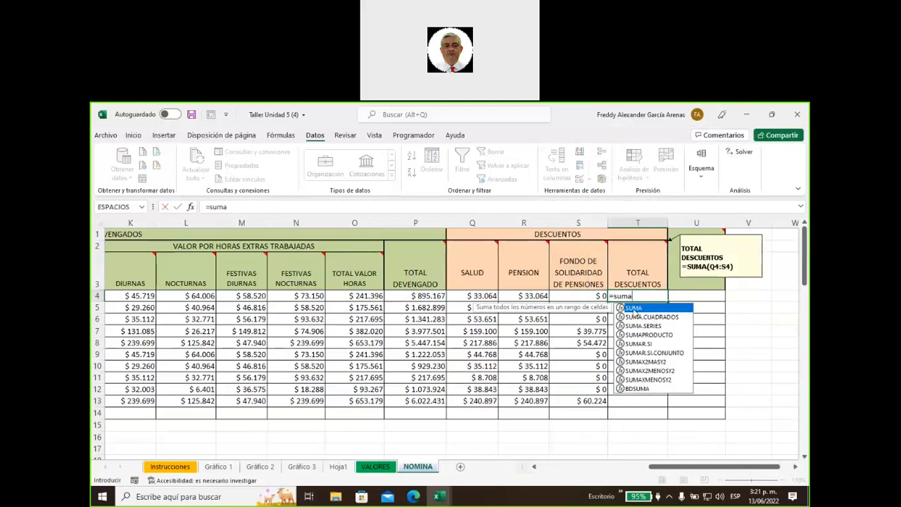
{"action": "double_click", "coordinate": [634, 309]}
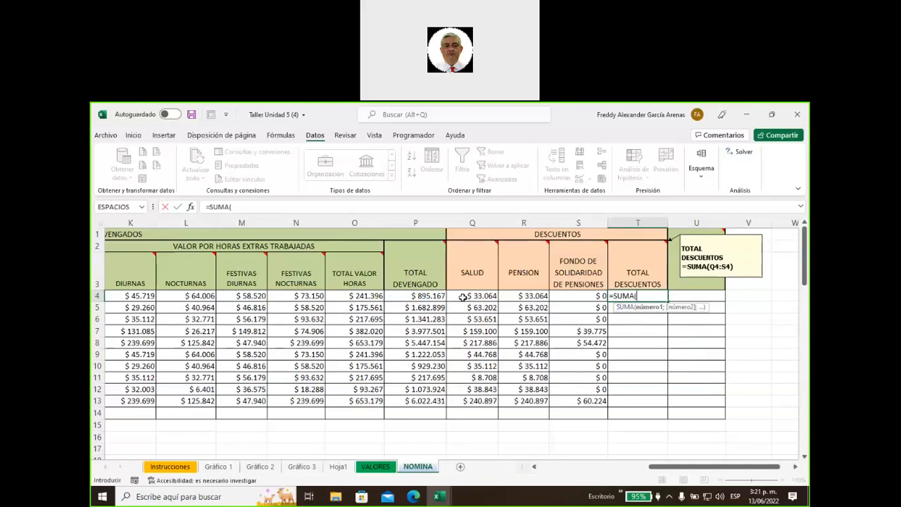
{"action": "left_click_drag", "start_coordinate": [462, 296], "coordinate": [578, 296]}
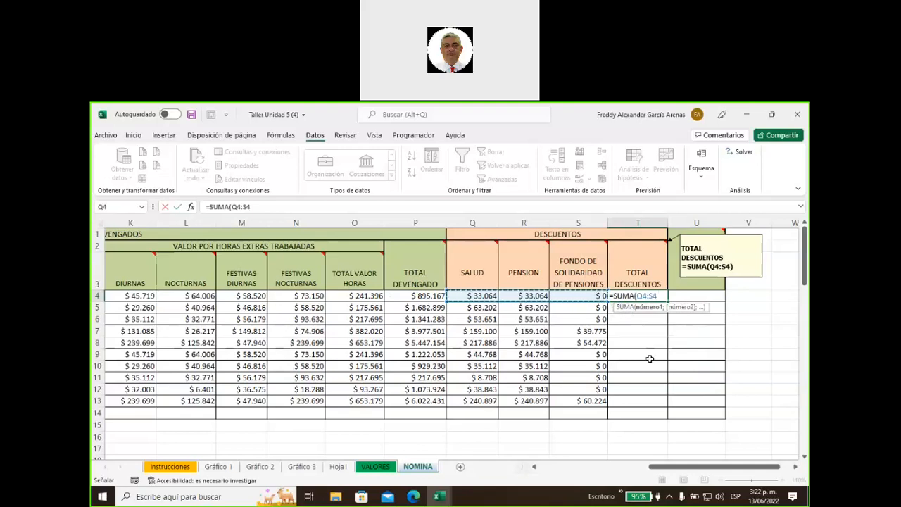
{"action": "key", "text": "Return"}
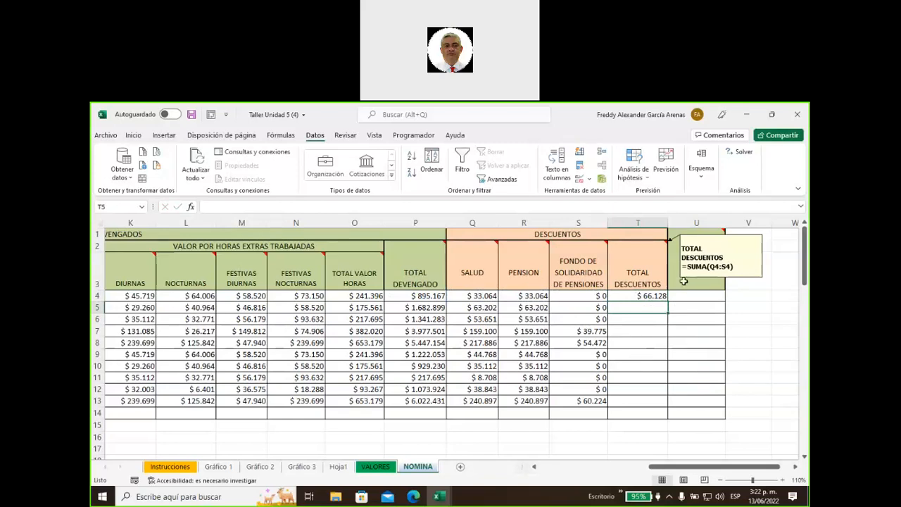
{"action": "left_click", "coordinate": [639, 298]}
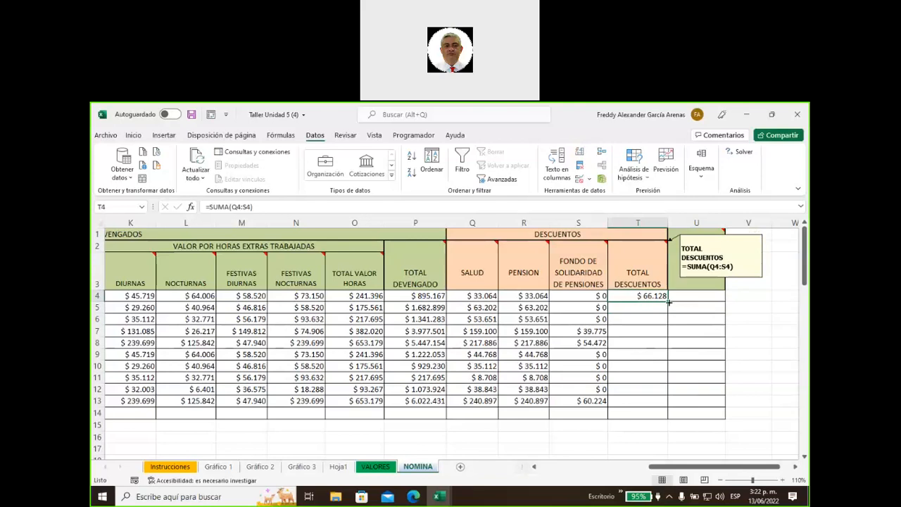
{"action": "double_click", "coordinate": [666, 302]}
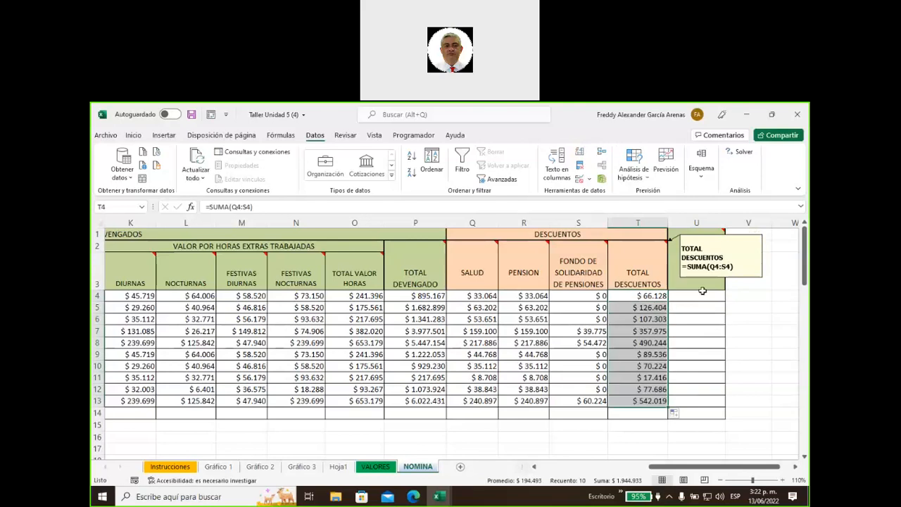
{"action": "left_click", "coordinate": [637, 258]}
Show the NETO A PAGAR note, enter =P4-T4 in U4 and copy it down to U13
{"action": "right_click", "coordinate": [636, 259]}
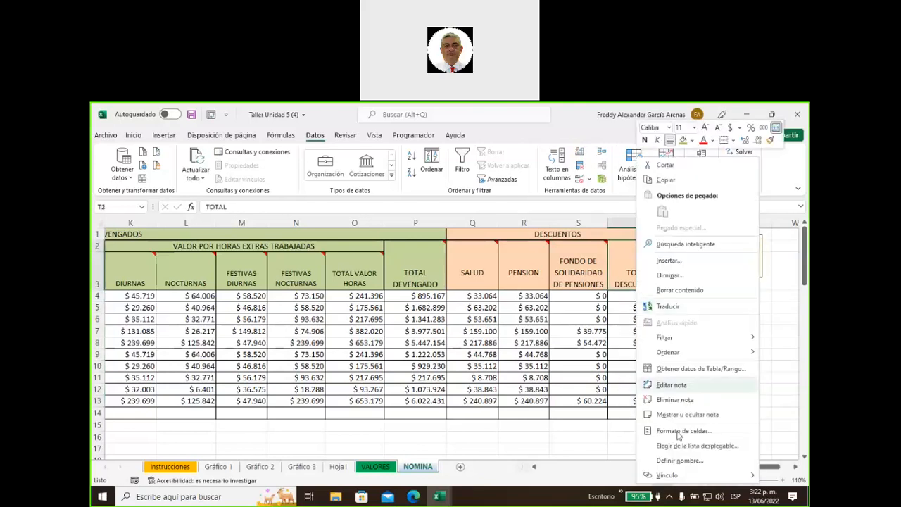
{"action": "left_click", "coordinate": [688, 414]}
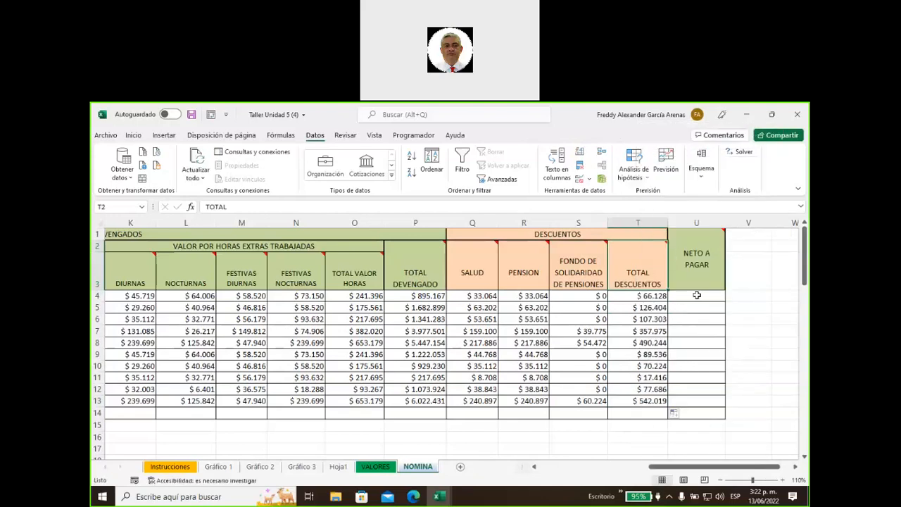
{"action": "left_click", "coordinate": [699, 295]}
{"action": "type", "text": "=p4"}
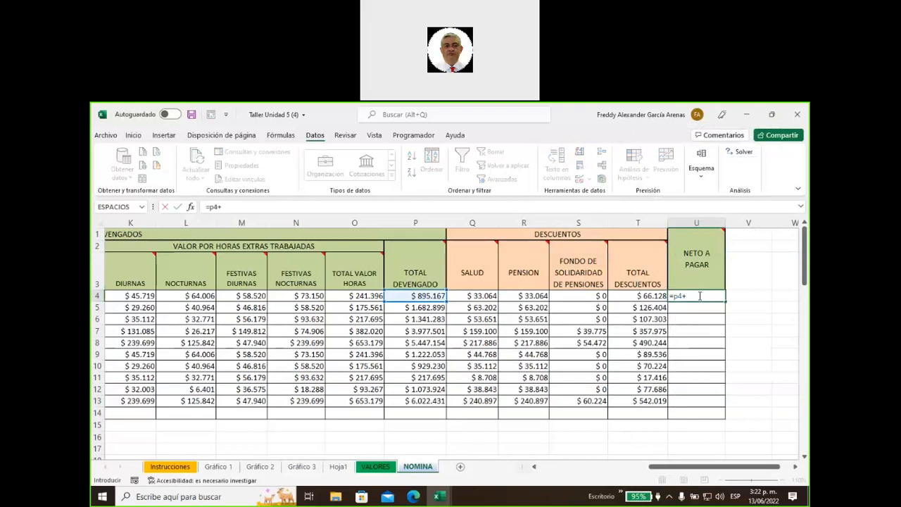
{"action": "type", "text": "-t4"}
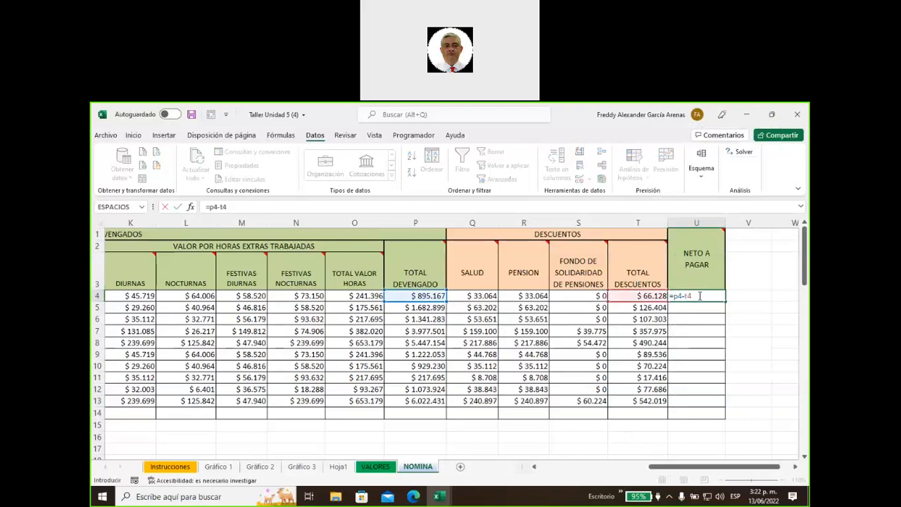
{"action": "key", "text": "Return"}
{"action": "left_click", "coordinate": [685, 295]}
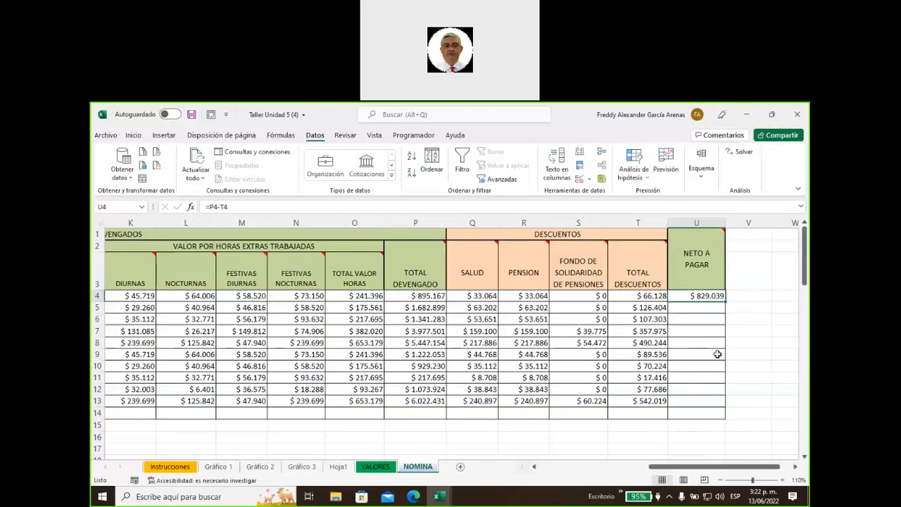
{"action": "double_click", "coordinate": [725, 302]}
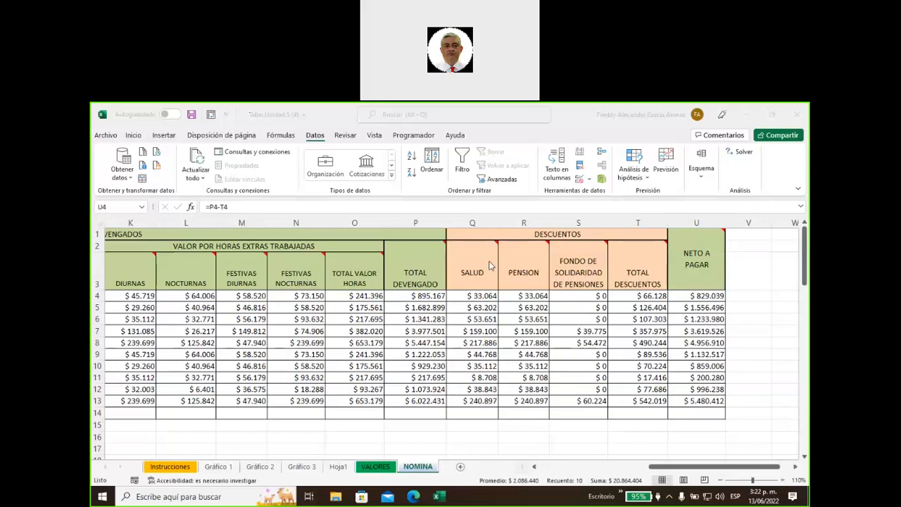
Shade instruction rows 25 to 40 green
{"action": "scroll", "coordinate": [409, 353], "scroll_direction": "down", "scroll_amount": 3}
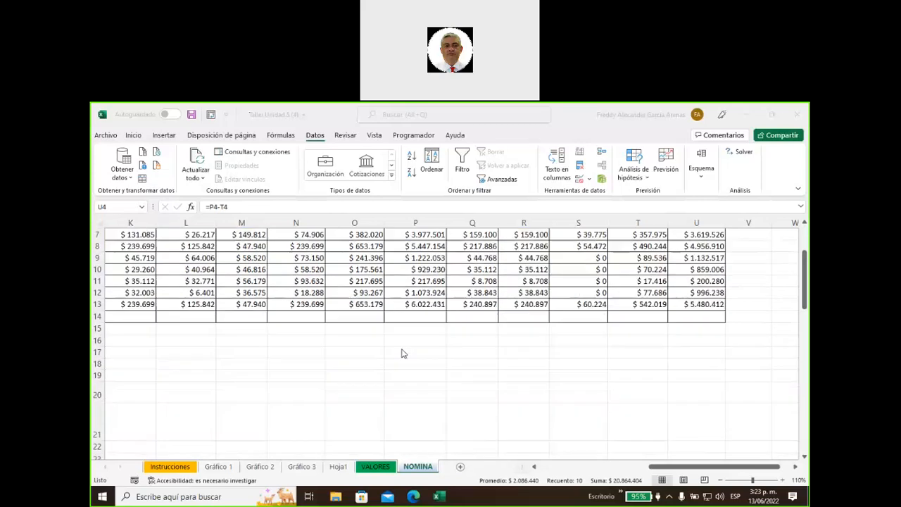
{"action": "left_click", "coordinate": [537, 471]}
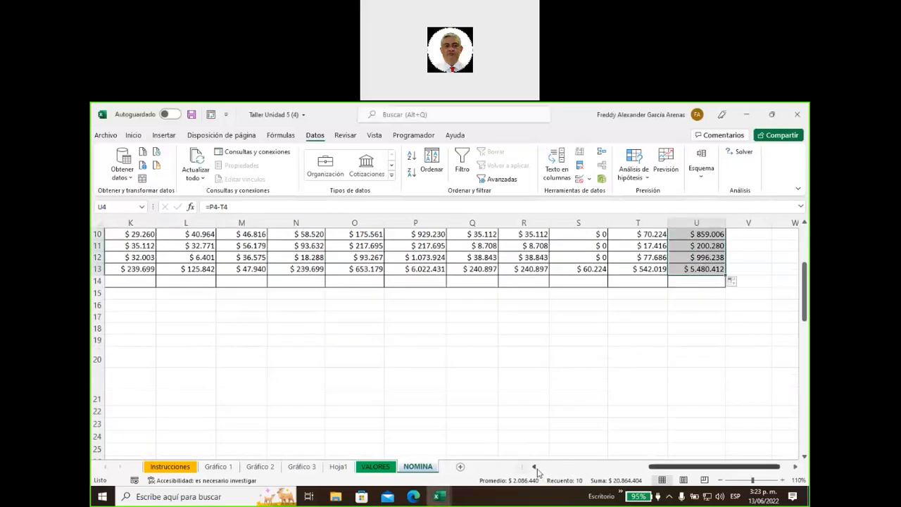
{"action": "scroll", "coordinate": [537, 471], "scroll_direction": "left", "scroll_amount": 5}
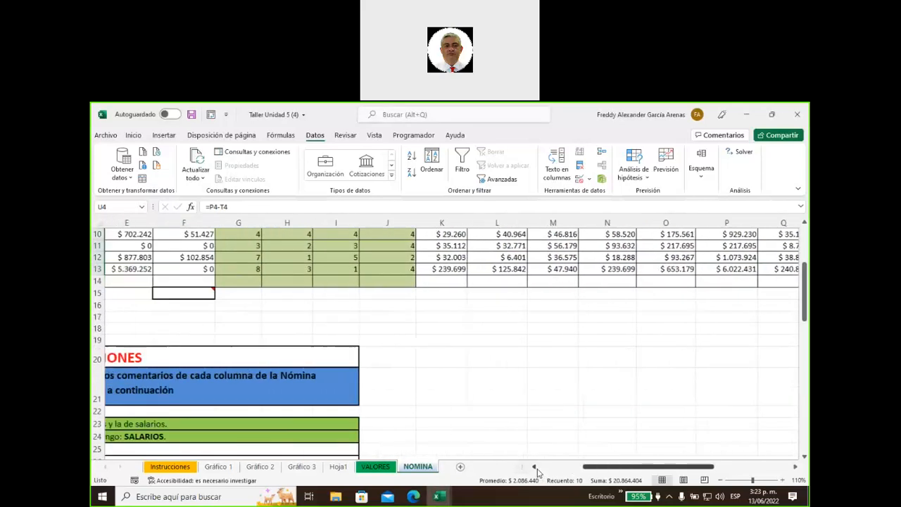
{"action": "scroll", "coordinate": [544, 430], "scroll_direction": "down", "scroll_amount": 5}
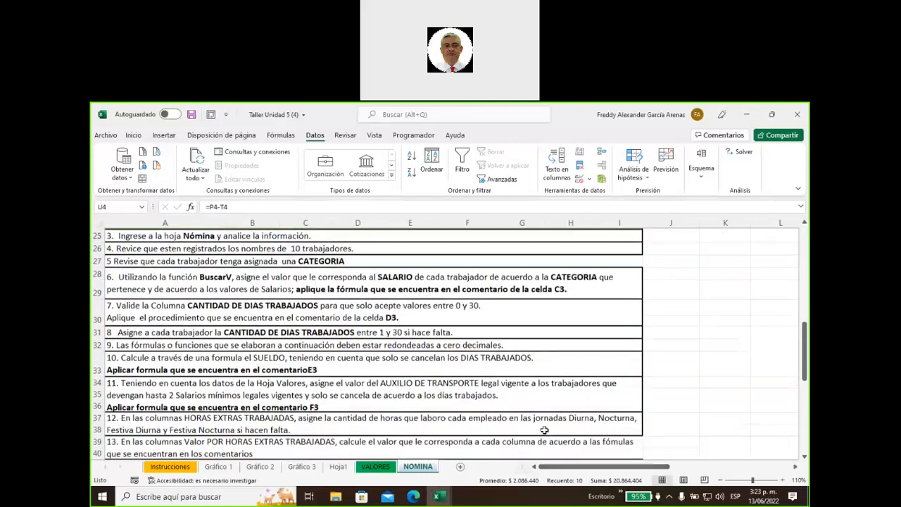
{"action": "left_click", "coordinate": [133, 234]}
{"action": "left_click_drag", "start_coordinate": [174, 272], "coordinate": [232, 443]}
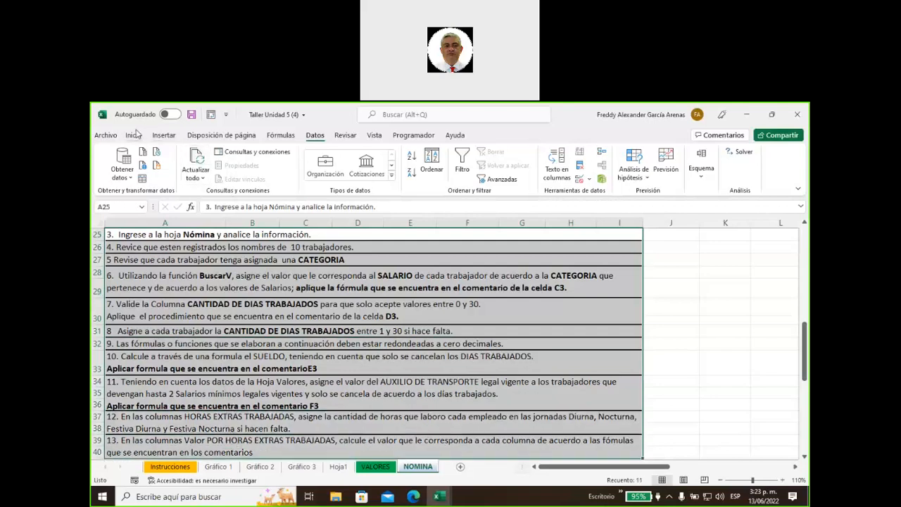
{"action": "left_click", "coordinate": [105, 135]}
{"action": "key", "text": "Escape"}
{"action": "left_click", "coordinate": [133, 135]}
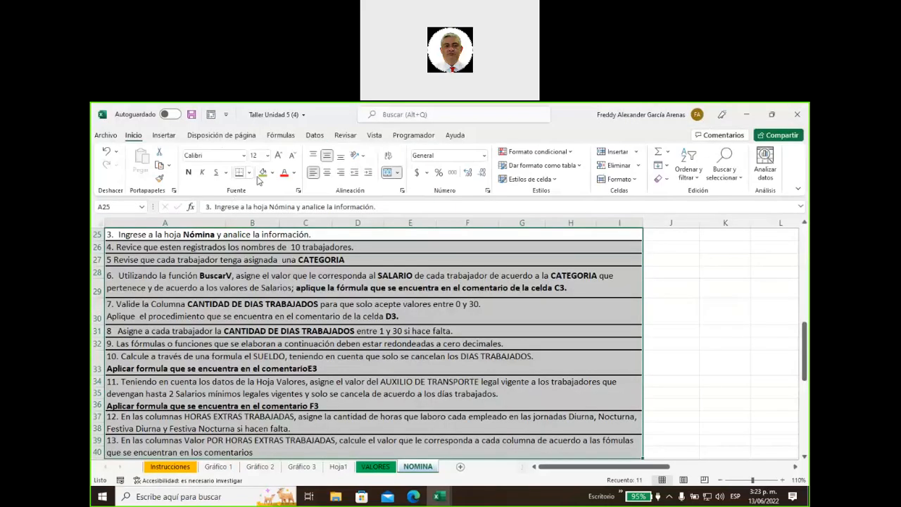
{"action": "left_click", "coordinate": [263, 172]}
Cancel the accidental cell move and shade instruction rows 41 to 50 green
{"action": "scroll", "coordinate": [352, 359], "scroll_direction": "up", "scroll_amount": 2}
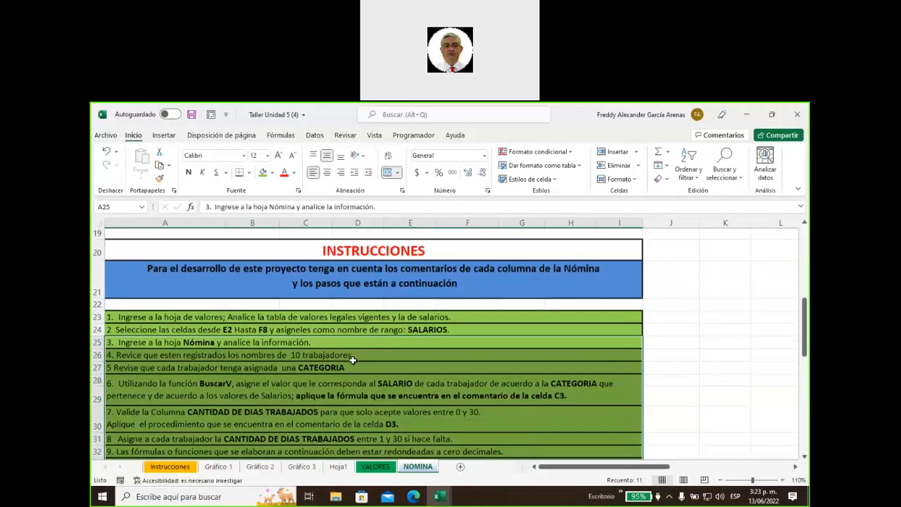
{"action": "scroll", "coordinate": [352, 359], "scroll_direction": "down", "scroll_amount": 6}
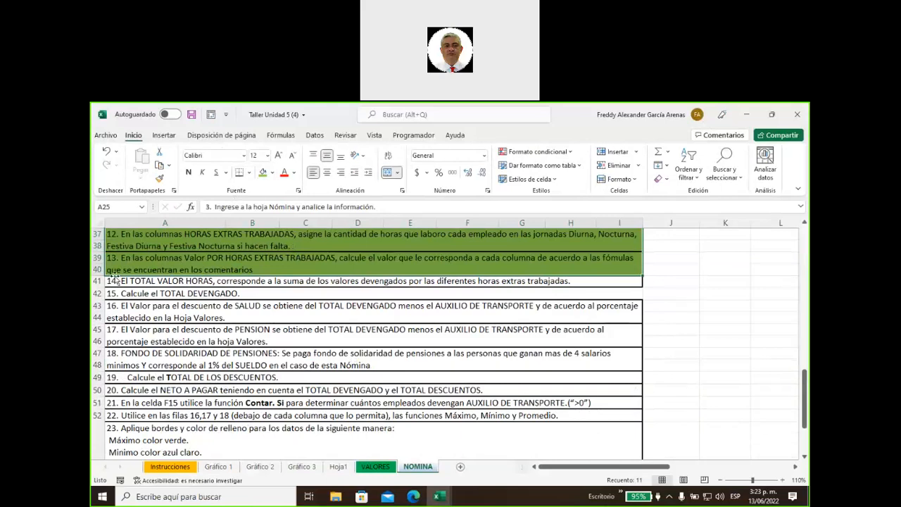
{"action": "left_click_drag", "start_coordinate": [117, 281], "coordinate": [127, 290]}
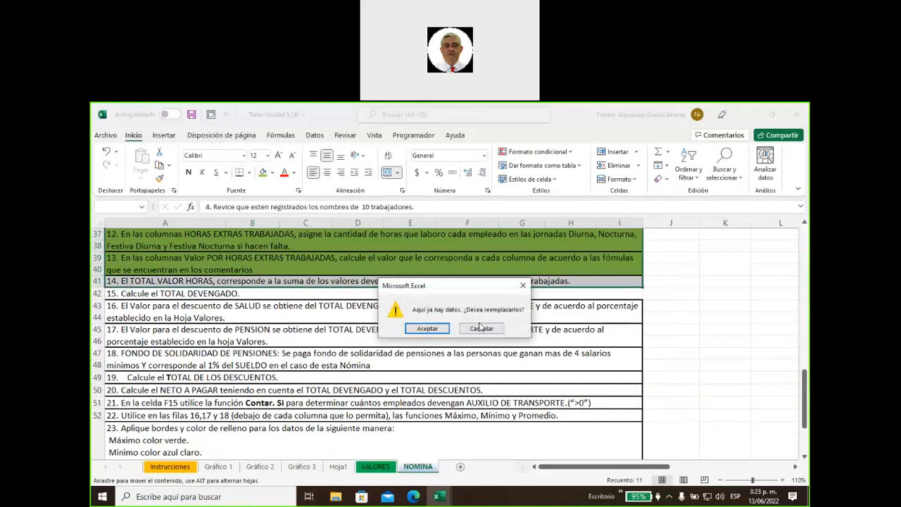
{"action": "left_click", "coordinate": [482, 328]}
{"action": "left_click", "coordinate": [150, 292]}
{"action": "left_click_drag", "start_coordinate": [195, 282], "coordinate": [209, 390]}
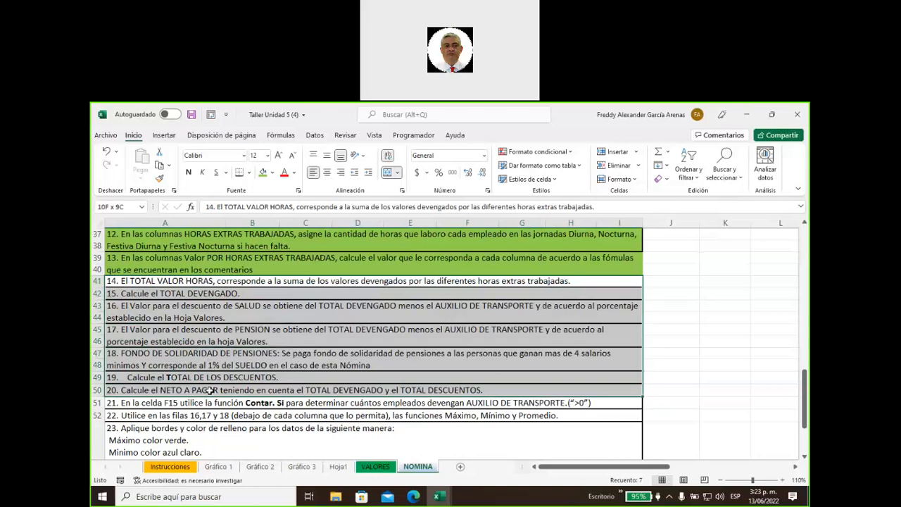
{"action": "left_click_drag", "start_coordinate": [209, 390], "coordinate": [209, 391]}
{"action": "left_click", "coordinate": [263, 172]}
{"action": "scroll", "coordinate": [404, 318], "scroll_direction": "down", "scroll_amount": 4}
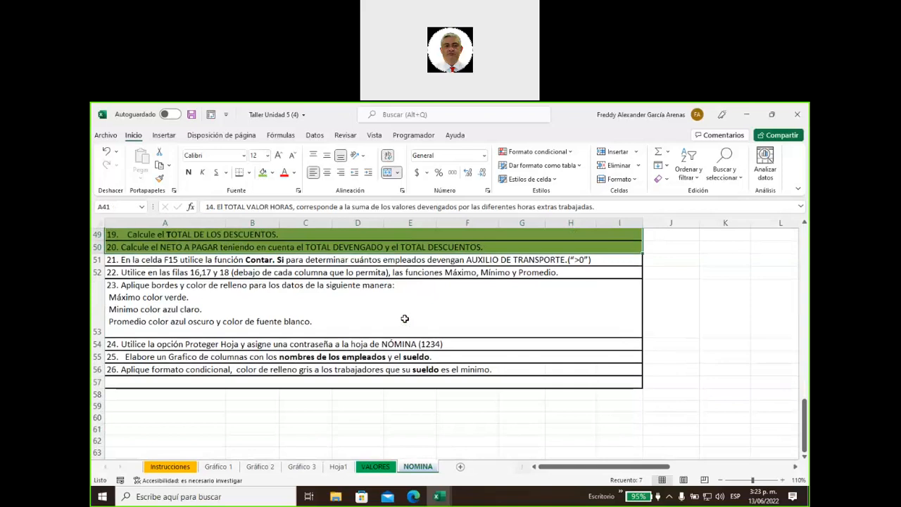
{"action": "scroll", "coordinate": [405, 319], "scroll_direction": "up", "scroll_amount": 15}
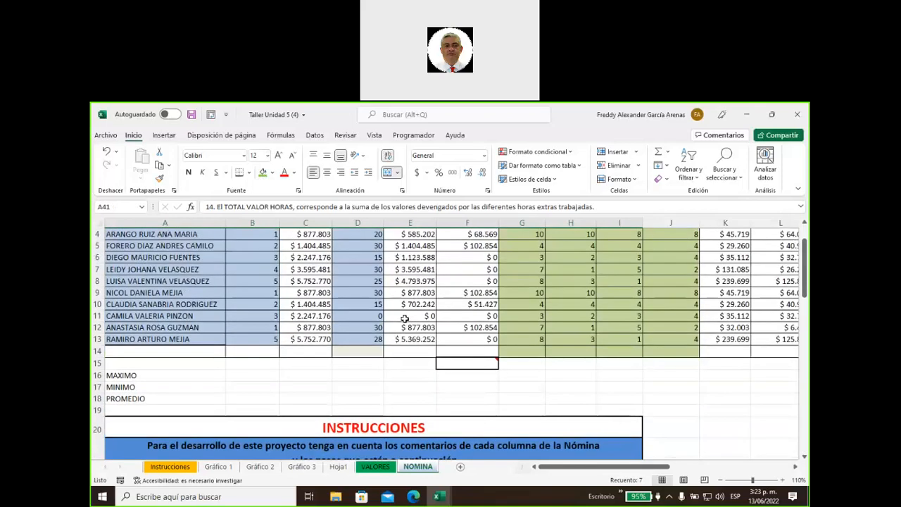
Show F15's note with the transport-allowance count hint
{"action": "scroll", "coordinate": [405, 319], "scroll_direction": "up", "scroll_amount": 1}
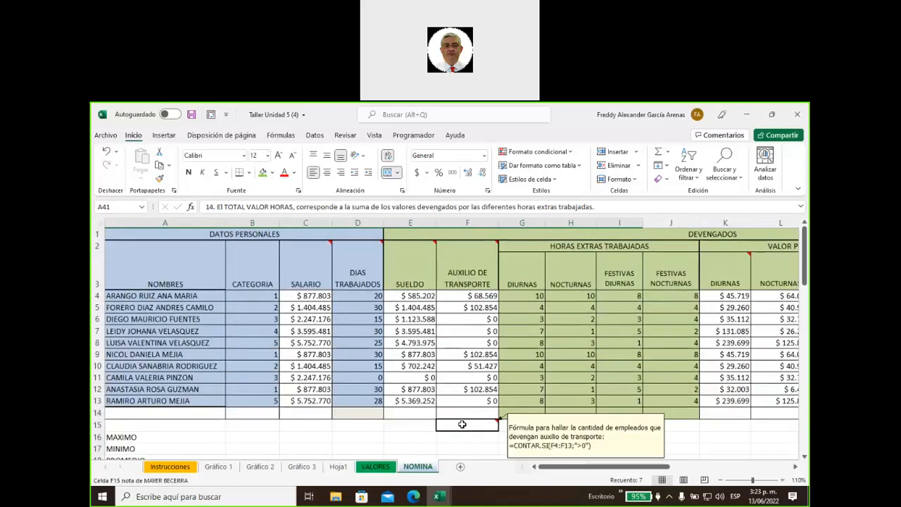
{"action": "right_click", "coordinate": [462, 424]}
{"action": "left_click", "coordinate": [504, 344]}
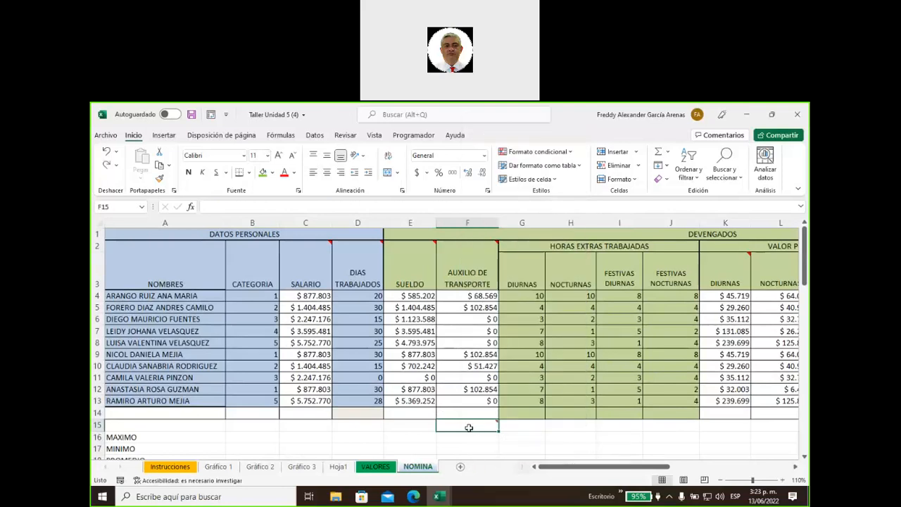
{"action": "right_click", "coordinate": [470, 431]}
{"action": "left_click", "coordinate": [518, 359]}
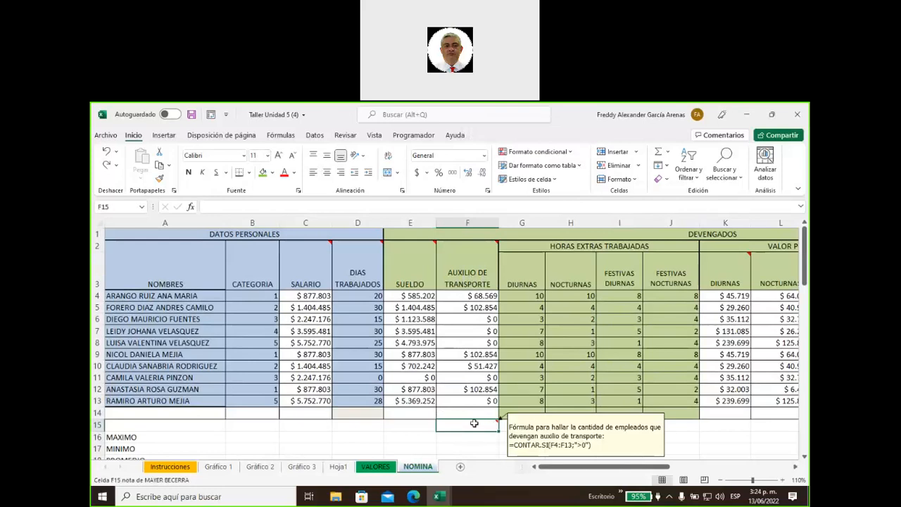
Enter =CONTAR.SI(F4:F13;">0") in F15, returning 5, and review the allowance formulas
{"action": "type", "text": "=co"}
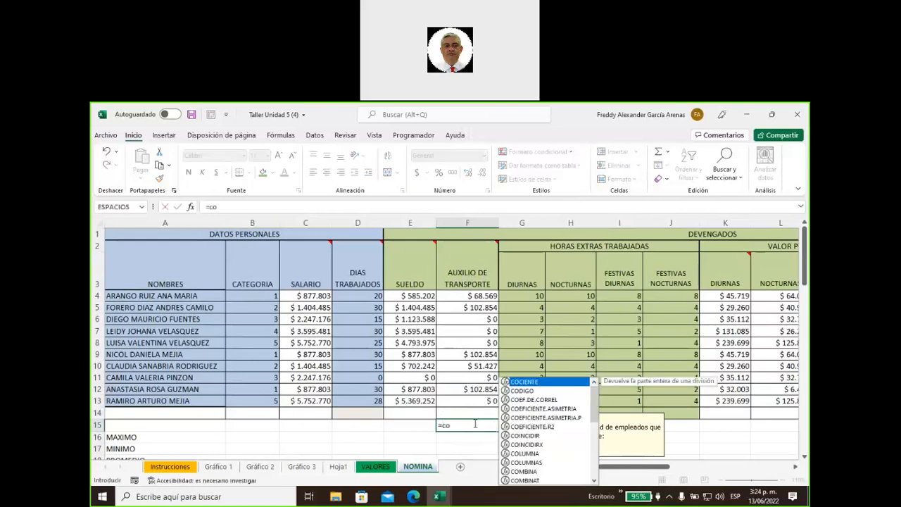
{"action": "type", "text": "ntar-"}
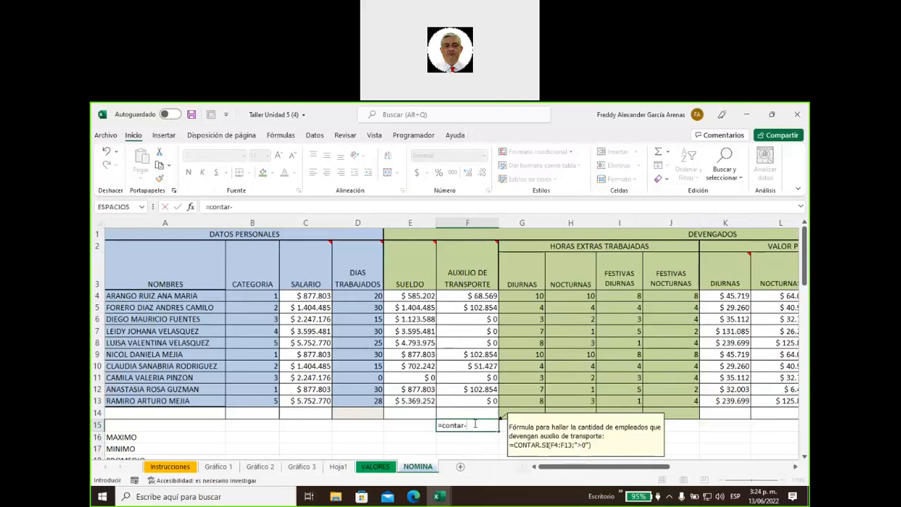
{"action": "key", "text": "BackSpace"}
{"action": "key", "text": "BackSpace"}
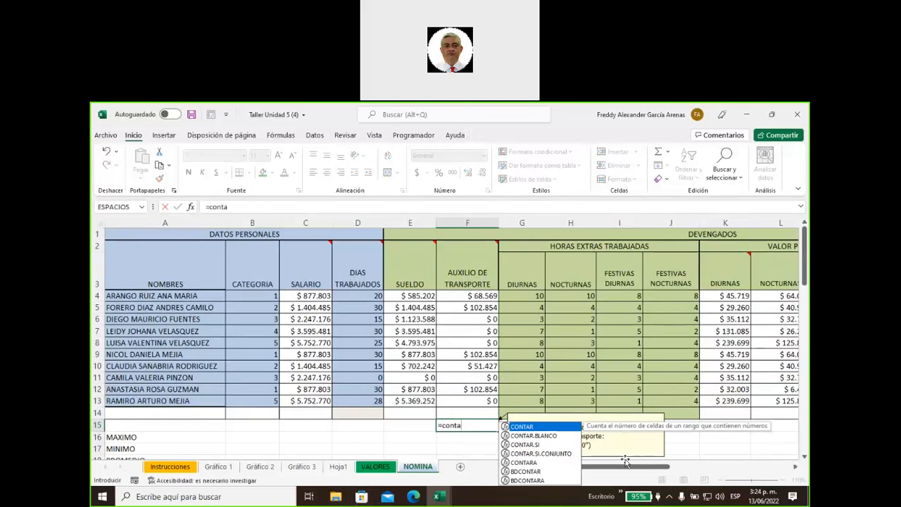
{"action": "left_click", "coordinate": [535, 445]}
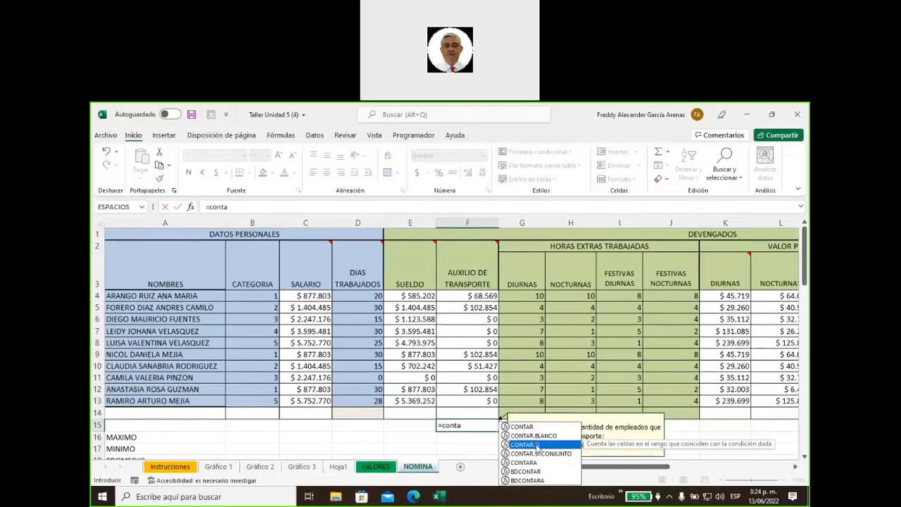
{"action": "double_click", "coordinate": [536, 446]}
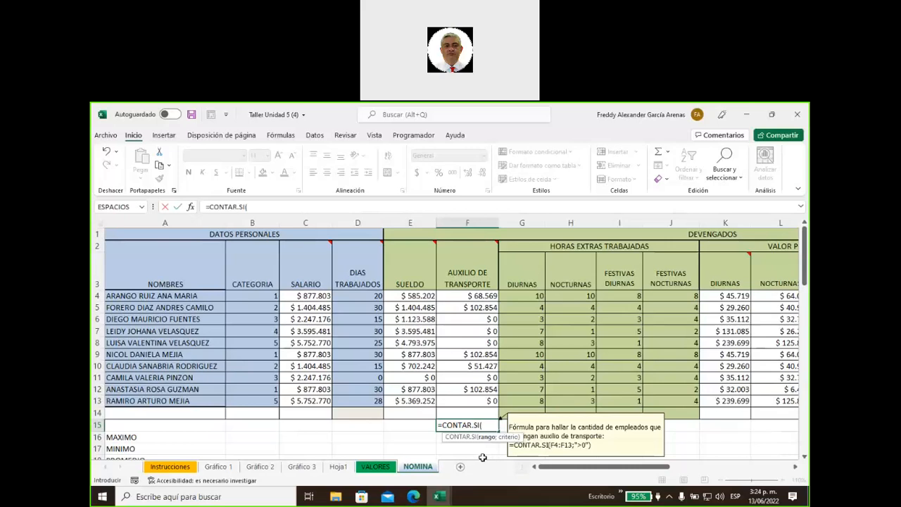
{"action": "type", "text": "f4"}
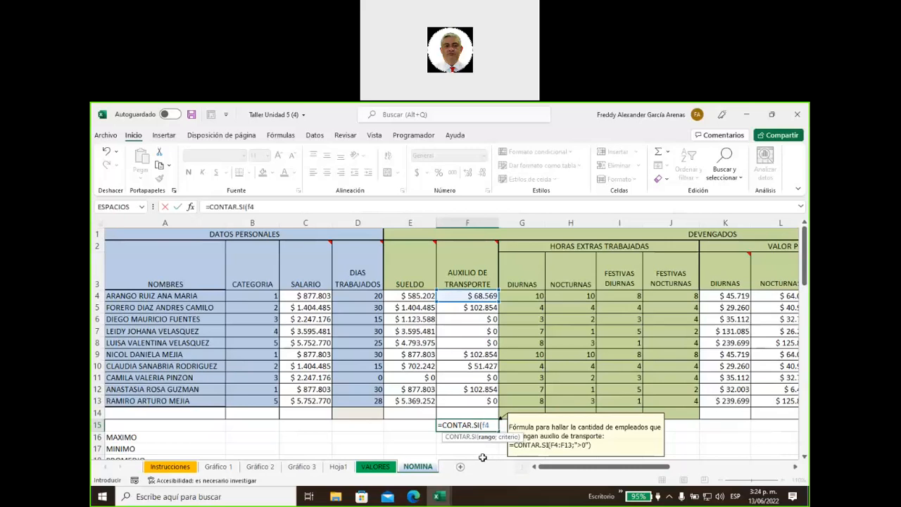
{"action": "type", "text": ":f13"}
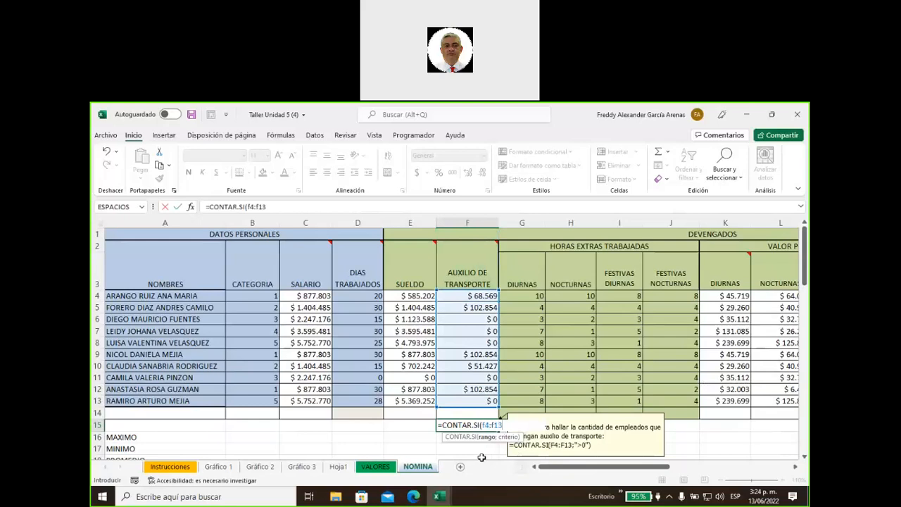
{"action": "type", "text": ";"}
{"action": "type", "text": "\"<0"}
{"action": "key", "text": "BackSpace"}
{"action": "type", "text": ">0\""}
{"action": "type", "text": ")"}
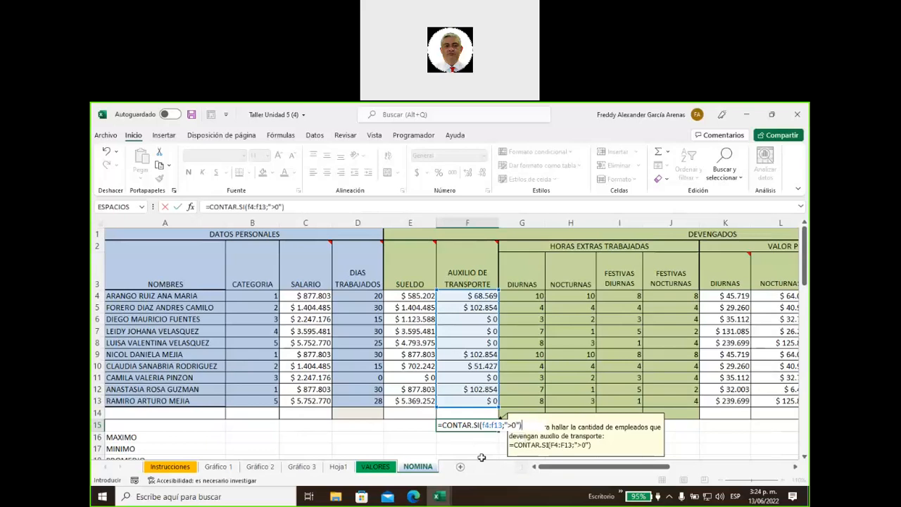
{"action": "key", "text": "Return"}
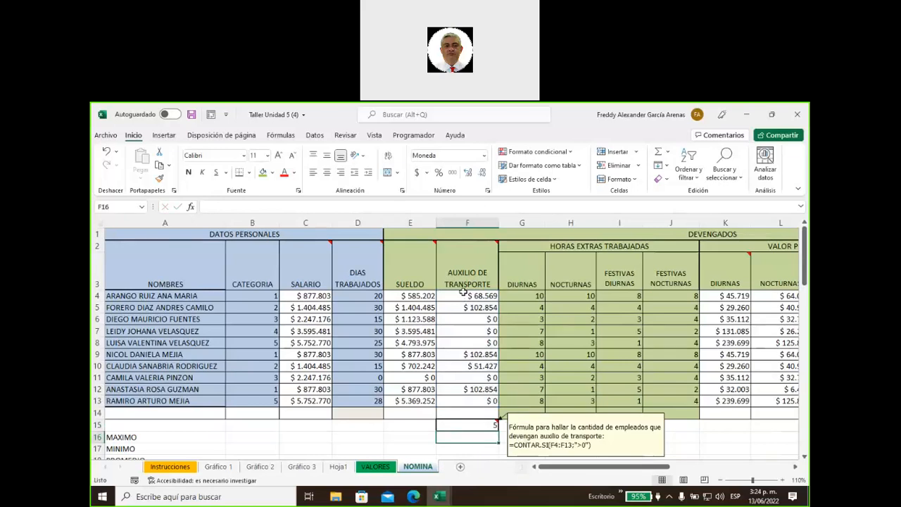
{"action": "left_click_drag", "start_coordinate": [464, 291], "coordinate": [464, 308]}
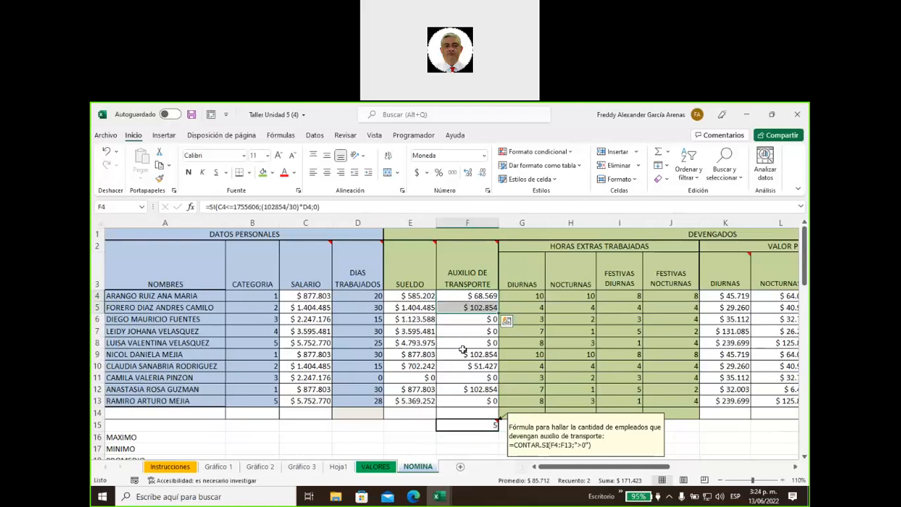
{"action": "left_click", "coordinate": [466, 389]}
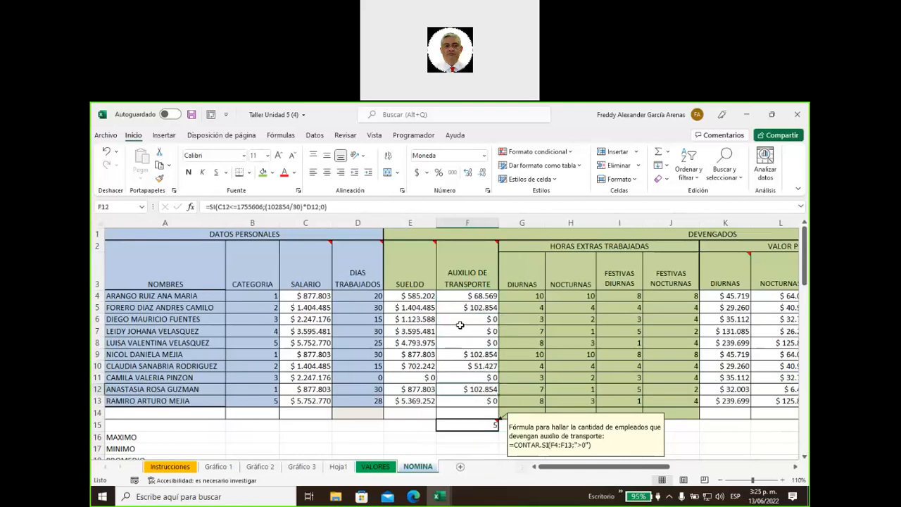
Shade instruction 21 in row 51 green, then return to the payroll table
{"action": "scroll", "coordinate": [434, 367], "scroll_direction": "down", "scroll_amount": 2}
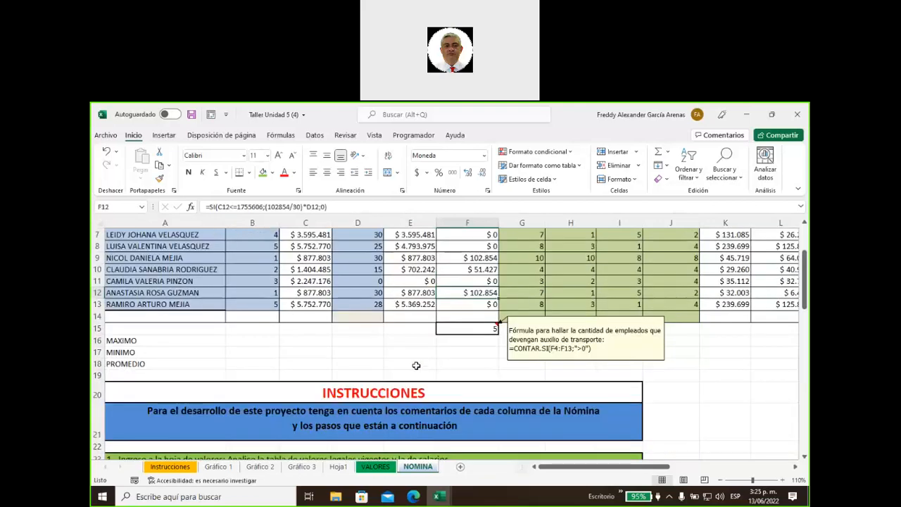
{"action": "left_click", "coordinate": [416, 365]}
{"action": "scroll", "coordinate": [176, 368], "scroll_direction": "down", "scroll_amount": 11}
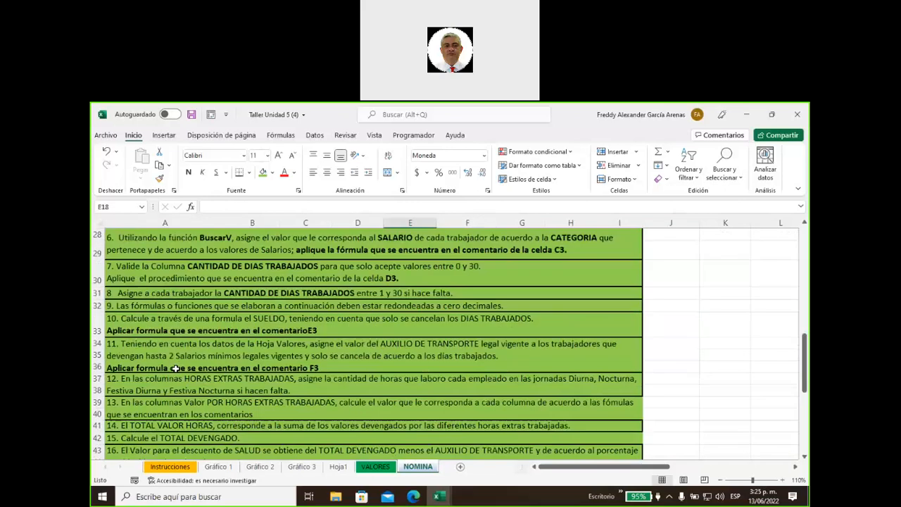
{"action": "left_click", "coordinate": [176, 367]}
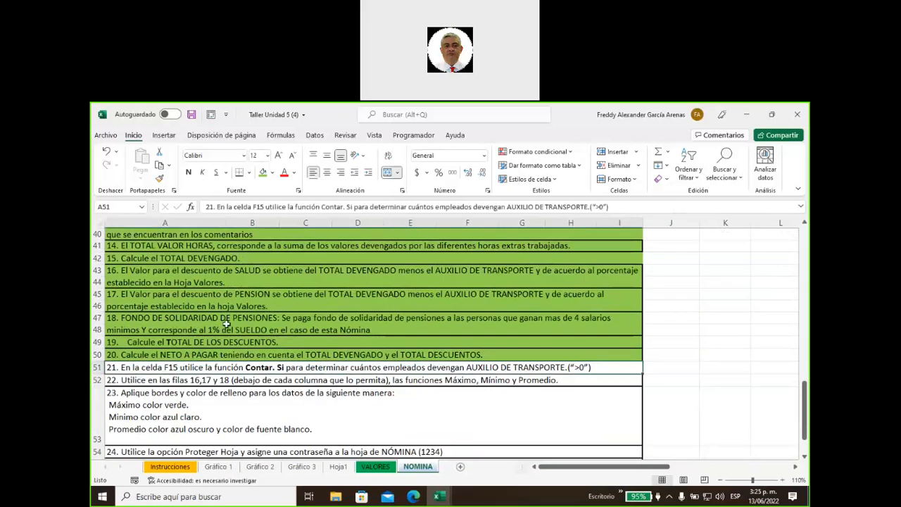
{"action": "left_click", "coordinate": [263, 172]}
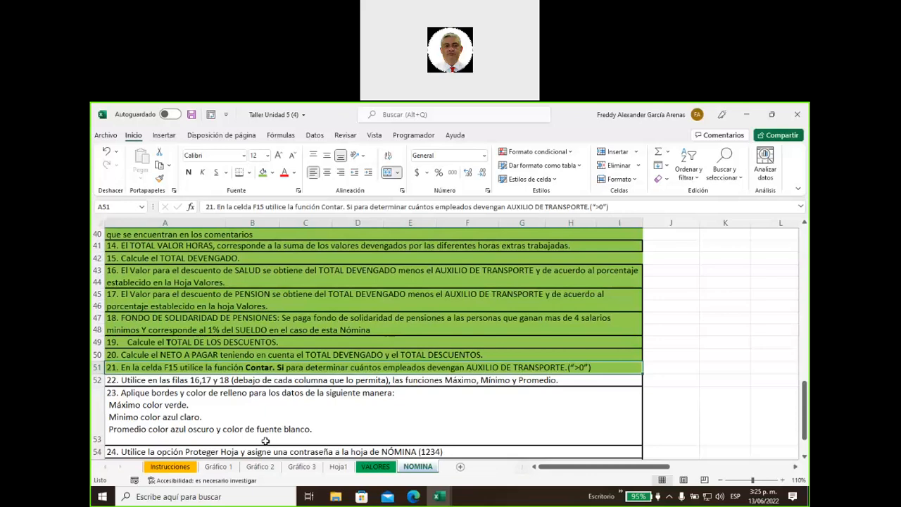
{"action": "scroll", "coordinate": [576, 398], "scroll_direction": "up", "scroll_amount": 7}
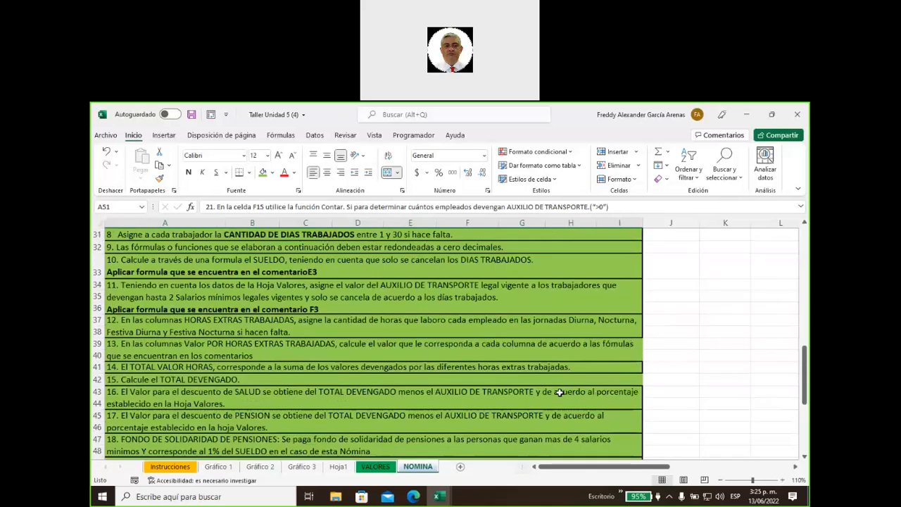
{"action": "scroll", "coordinate": [559, 394], "scroll_direction": "up", "scroll_amount": 5}
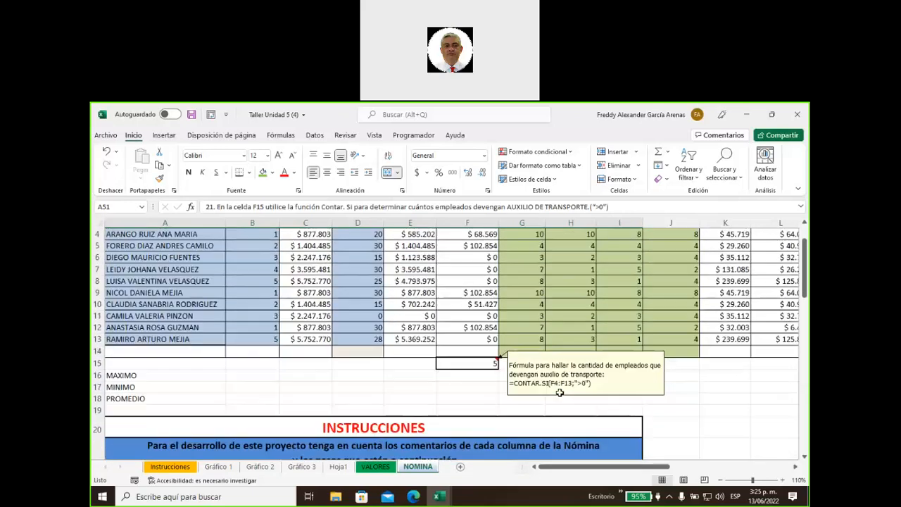
{"action": "scroll", "coordinate": [560, 392], "scroll_direction": "up", "scroll_amount": 1}
{"action": "scroll", "coordinate": [560, 392], "scroll_direction": "down", "scroll_amount": 4}
{"action": "scroll", "coordinate": [560, 392], "scroll_direction": "up", "scroll_amount": 3}
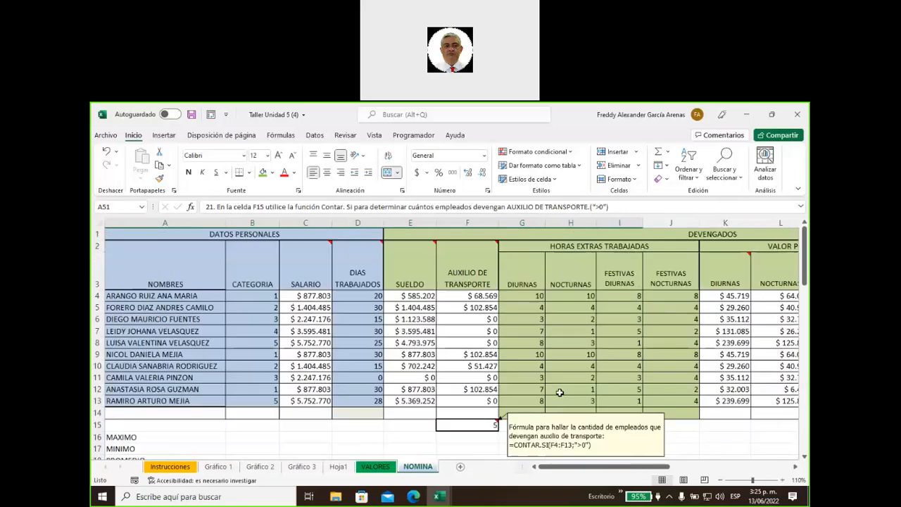
{"action": "scroll", "coordinate": [559, 392], "scroll_direction": "down", "scroll_amount": 1}
Enter =MAX(C4:C13) in C16, showing the highest salary $ 5.752.770
{"action": "left_click", "coordinate": [288, 378]}
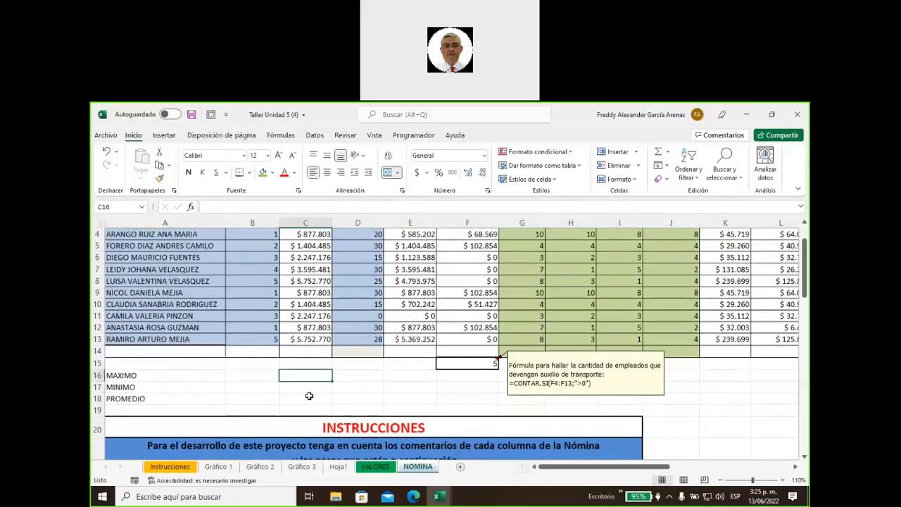
{"action": "type", "text": "="}
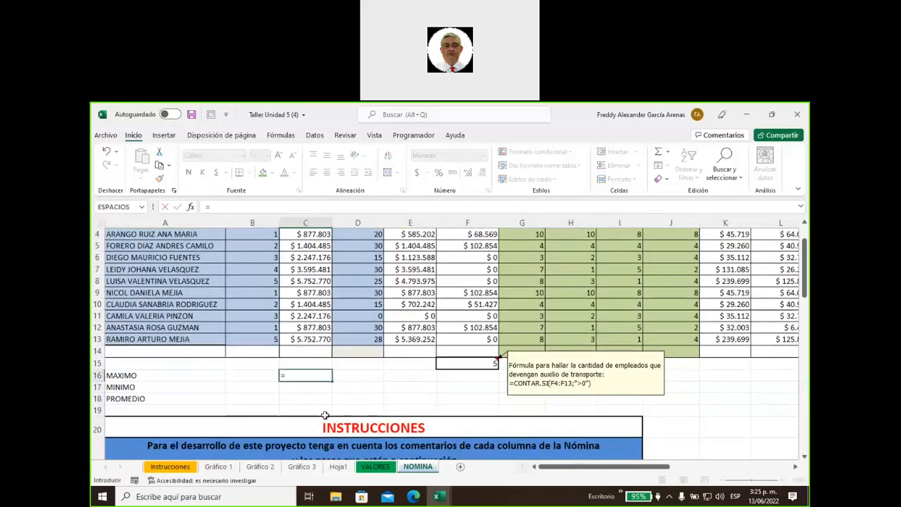
{"action": "type", "text": "max"}
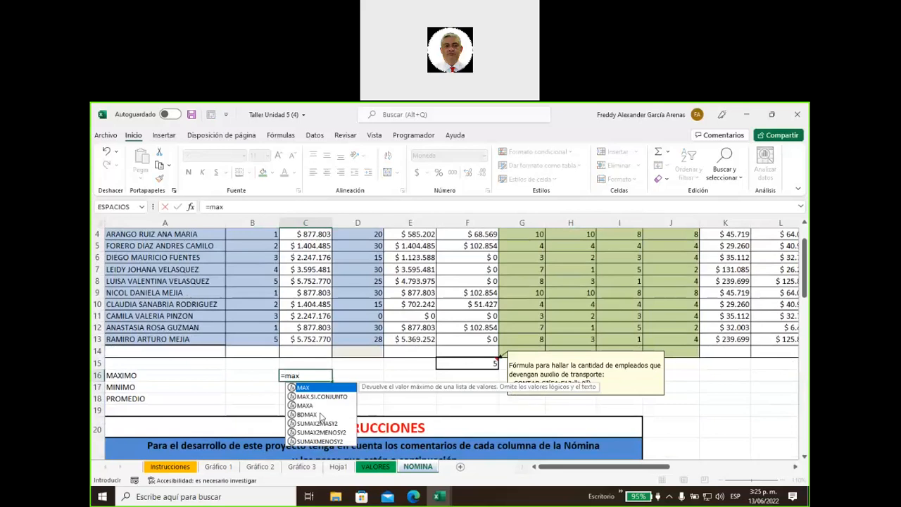
{"action": "double_click", "coordinate": [305, 387]}
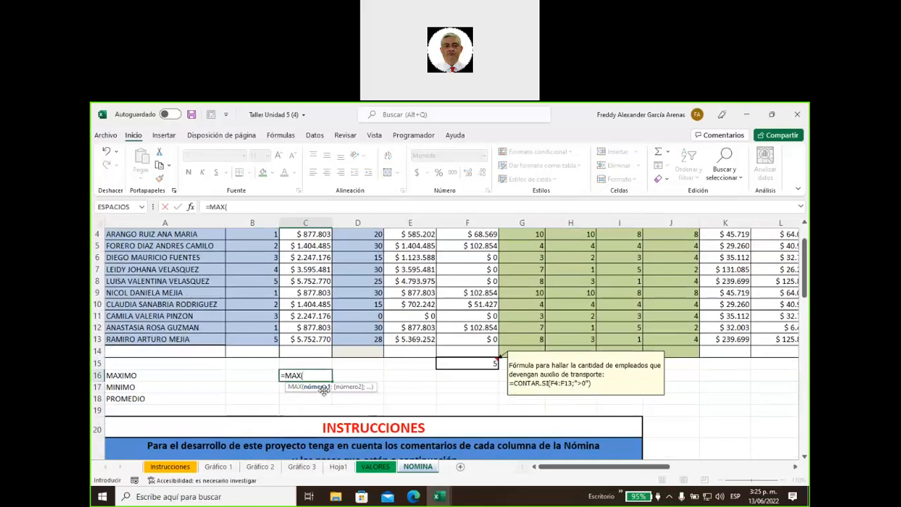
{"action": "scroll", "coordinate": [303, 330], "scroll_direction": "up", "scroll_amount": 2}
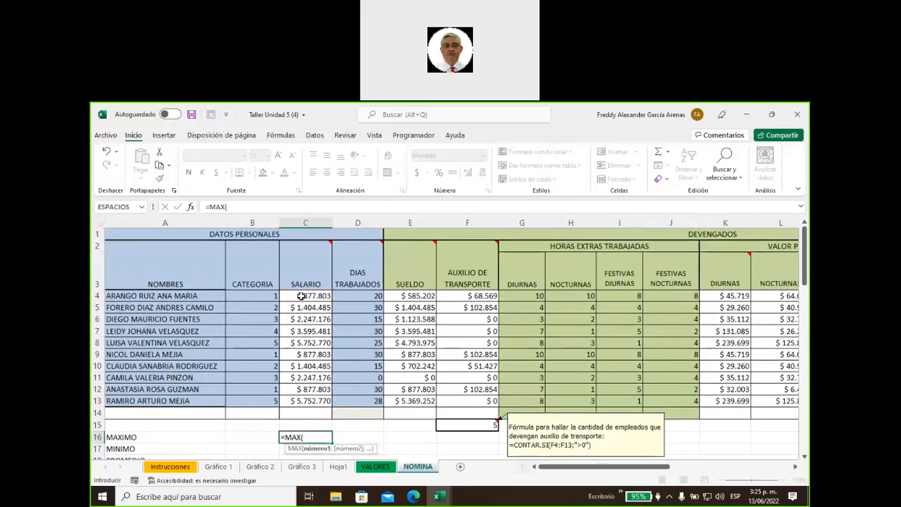
{"action": "left_click_drag", "start_coordinate": [301, 296], "coordinate": [305, 400]}
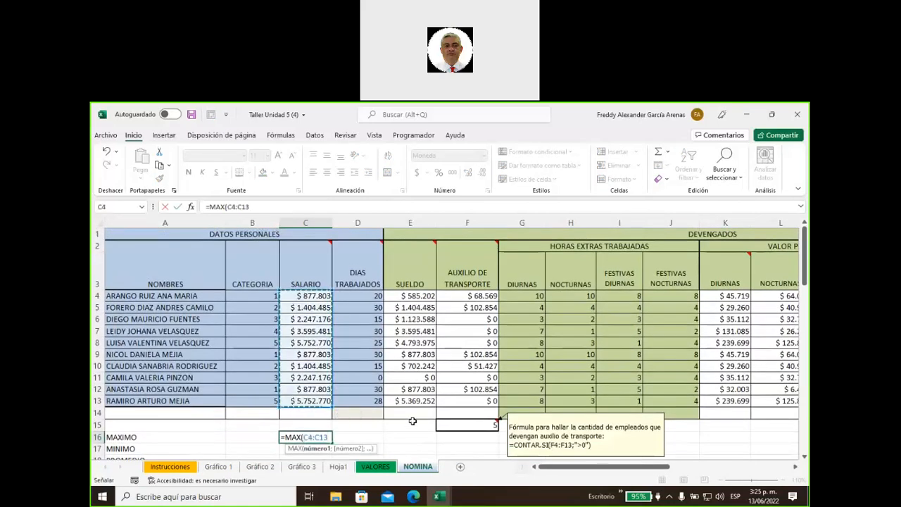
{"action": "type", "text": ")"}
{"action": "key", "text": "Return"}
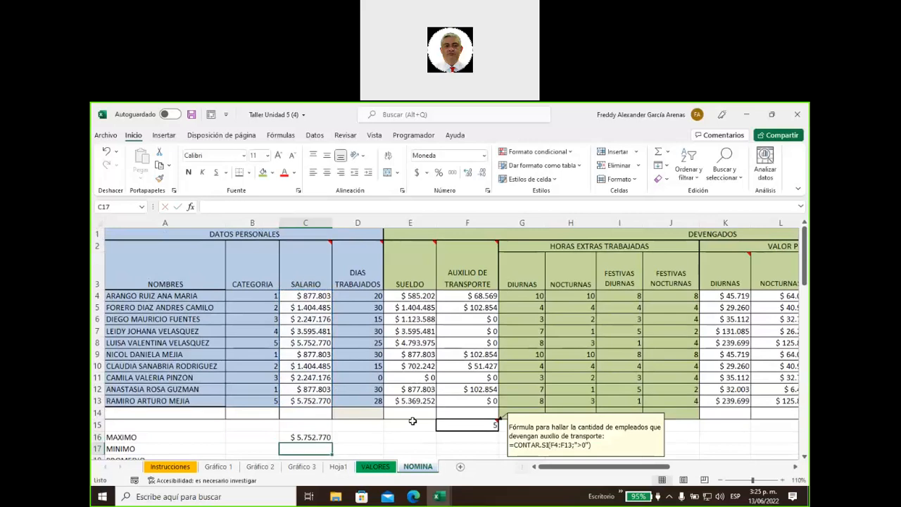
{"action": "scroll", "coordinate": [394, 423], "scroll_direction": "down", "scroll_amount": 1}
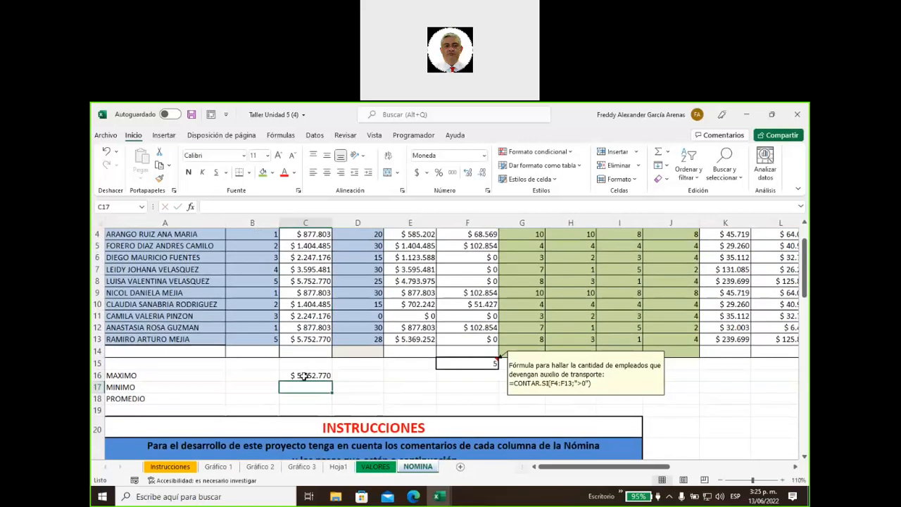
{"action": "left_click", "coordinate": [303, 376]}
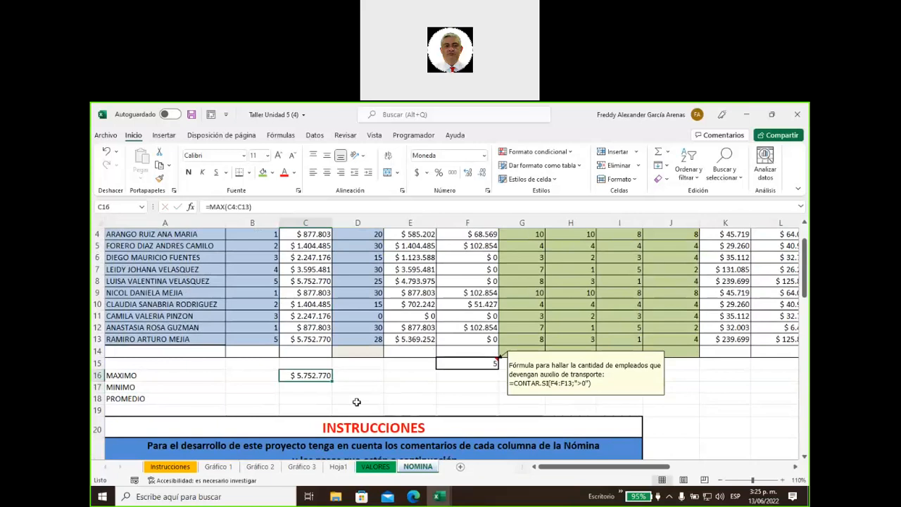
{"action": "left_click", "coordinate": [321, 388]}
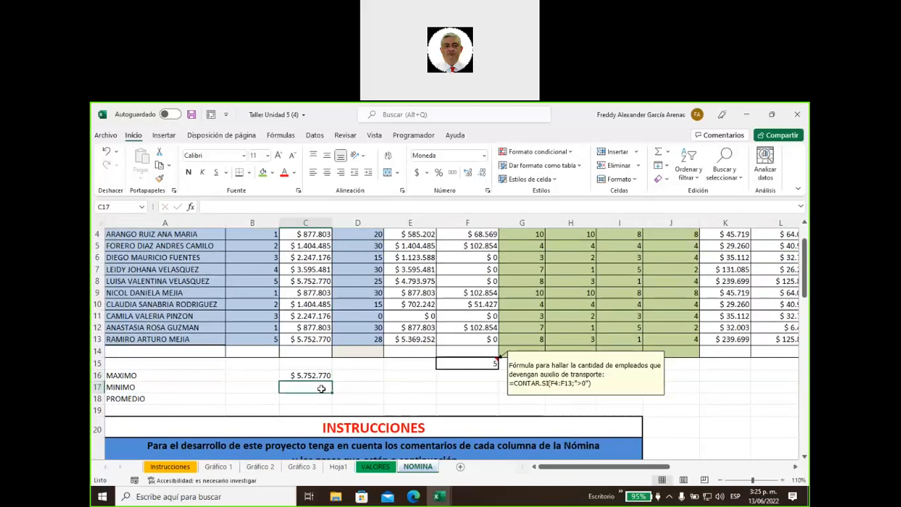
Enter =MIN(C4:C13) in C17, returning $ 877.803
{"action": "type", "text": "="}
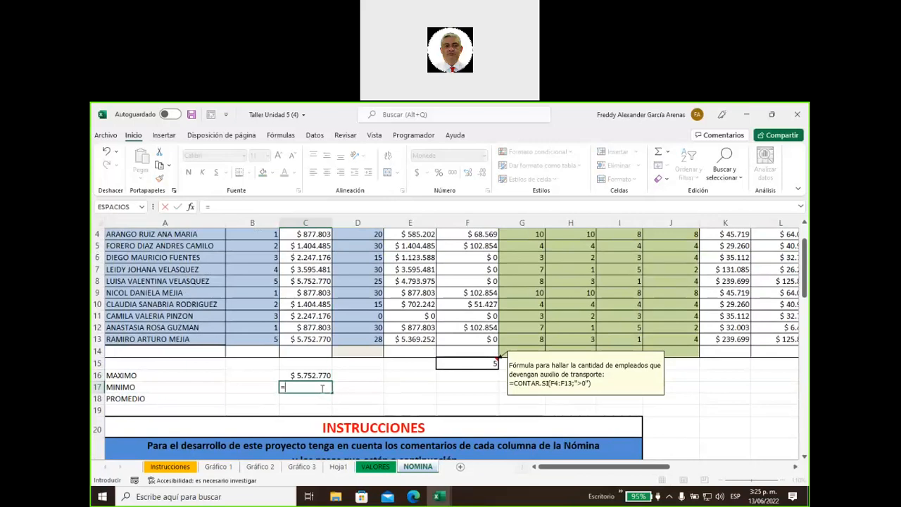
{"action": "type", "text": "min"}
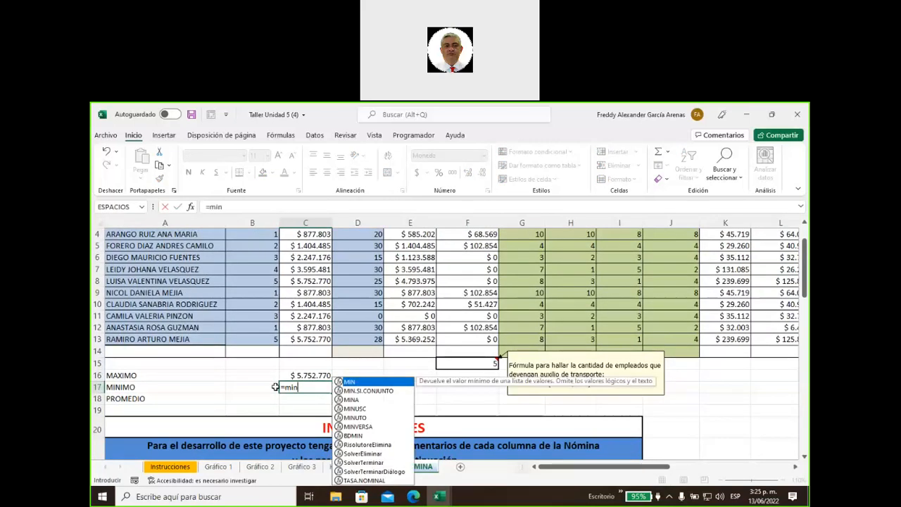
{"action": "double_click", "coordinate": [352, 381]}
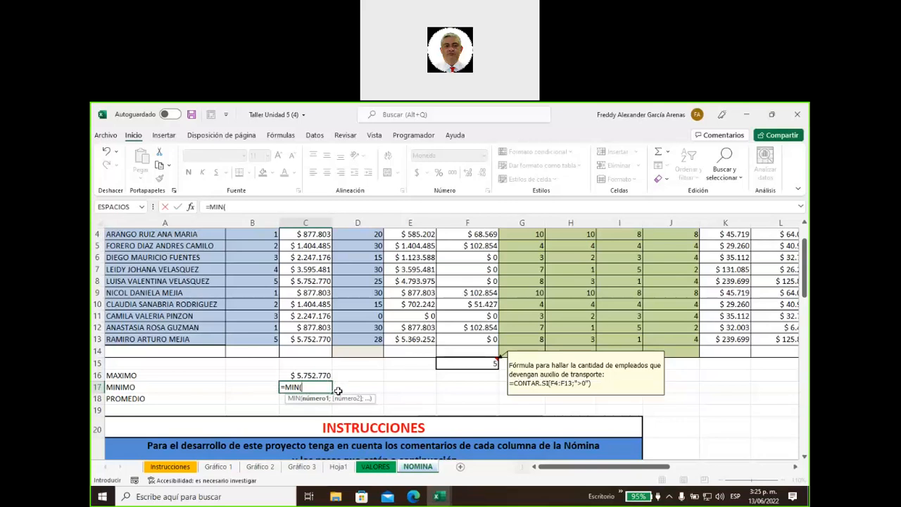
{"action": "scroll", "coordinate": [342, 378], "scroll_direction": "up", "scroll_amount": 1}
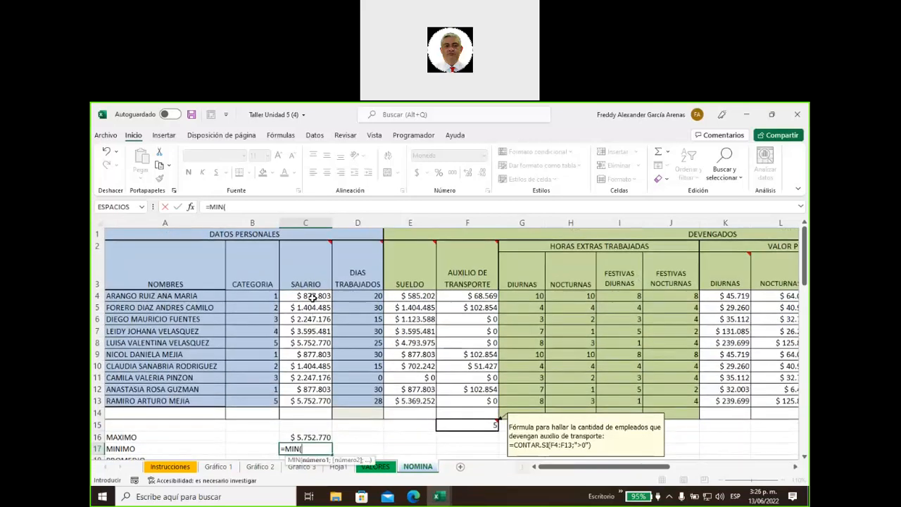
{"action": "left_click_drag", "start_coordinate": [314, 297], "coordinate": [309, 400]}
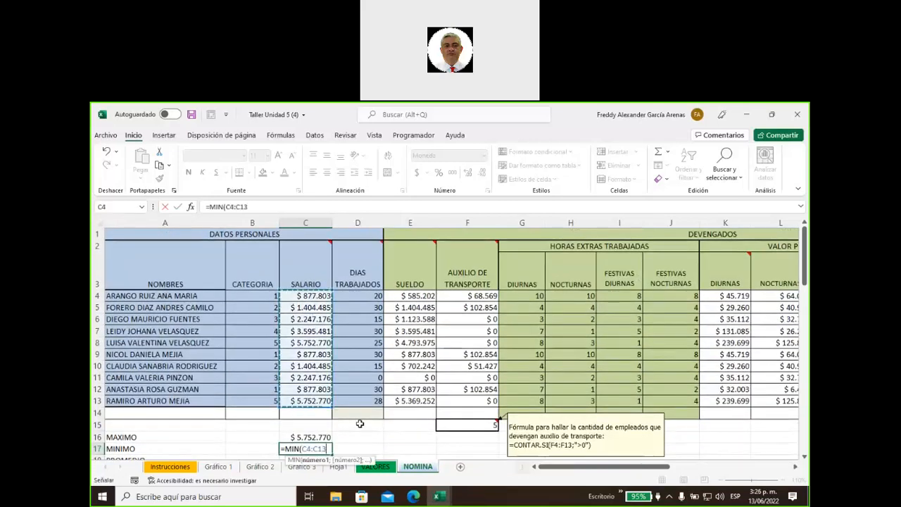
{"action": "type", "text": ")"}
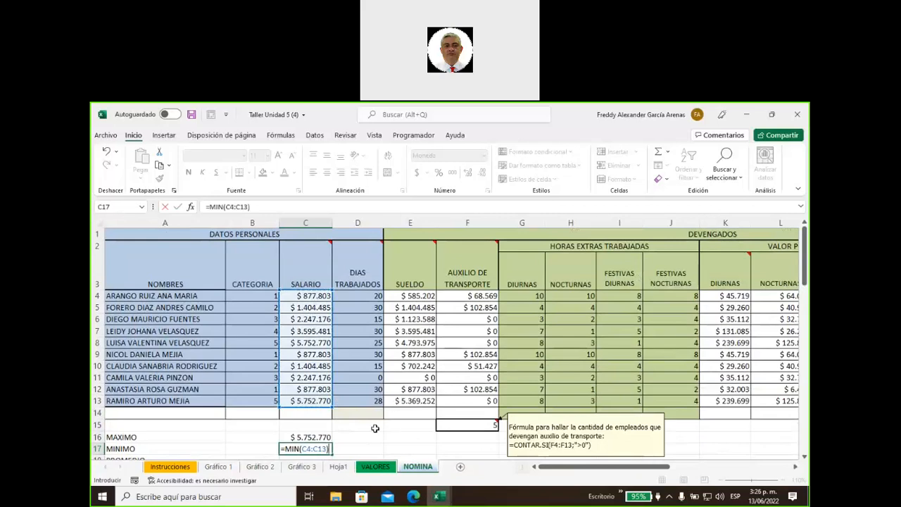
{"action": "key", "text": "Return"}
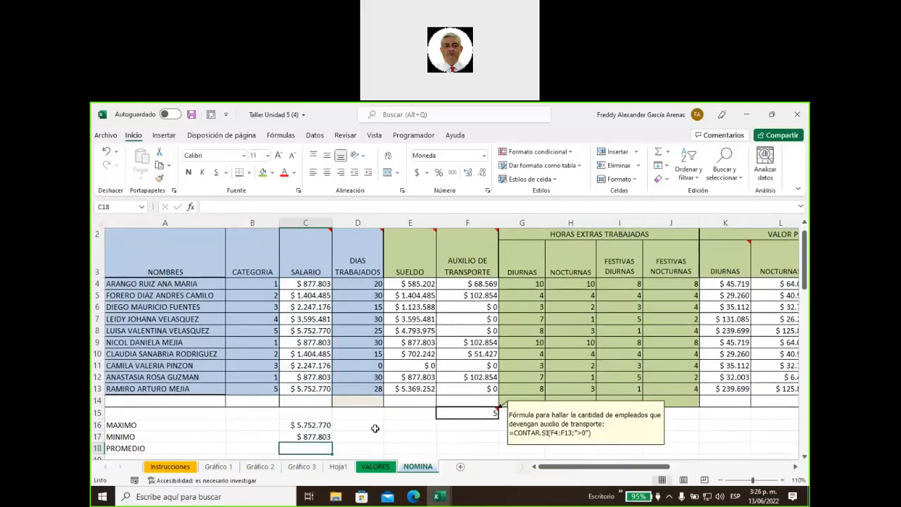
{"action": "left_click", "coordinate": [328, 437]}
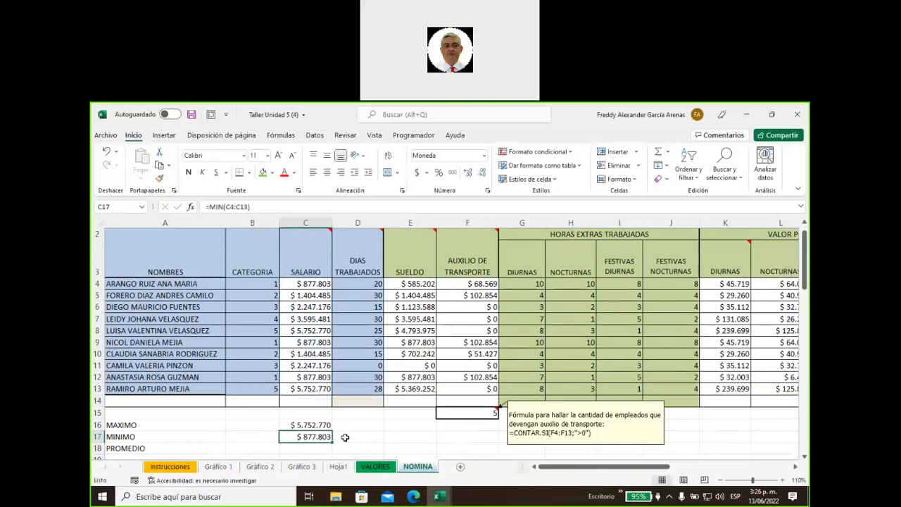
{"action": "scroll", "coordinate": [345, 438], "scroll_direction": "down", "scroll_amount": 1}
Enter =PROMEDIO(C4:C13) in C18, returning $ 2.503.775
{"action": "left_click", "coordinate": [304, 389]}
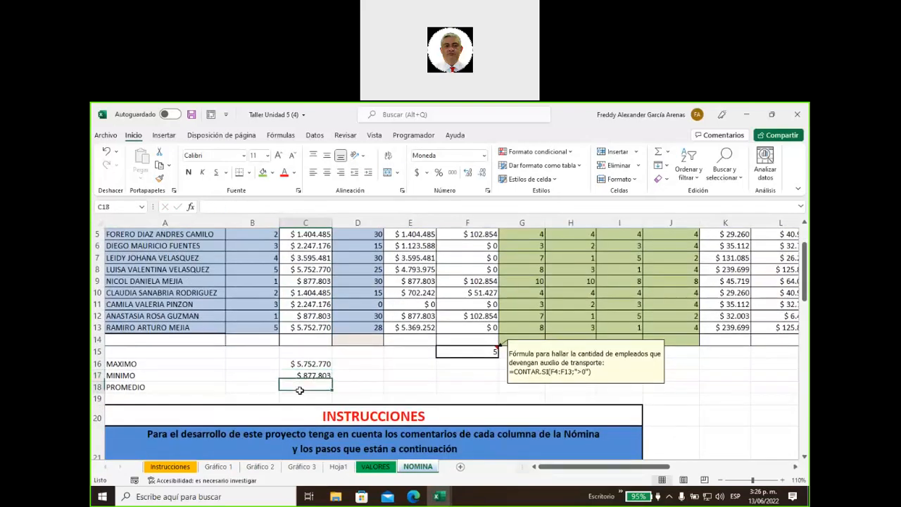
{"action": "type", "text": "=promm"}
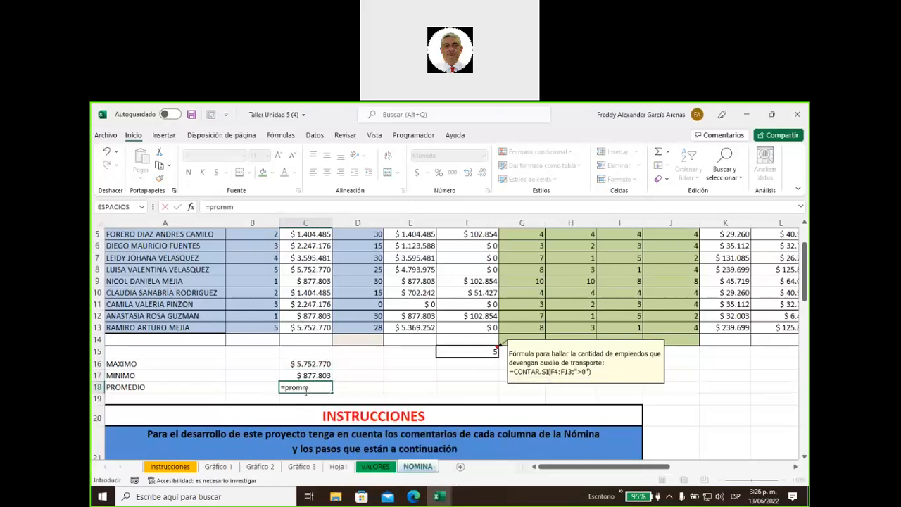
{"action": "key", "text": "BackSpace"}
{"action": "type", "text": "edio"}
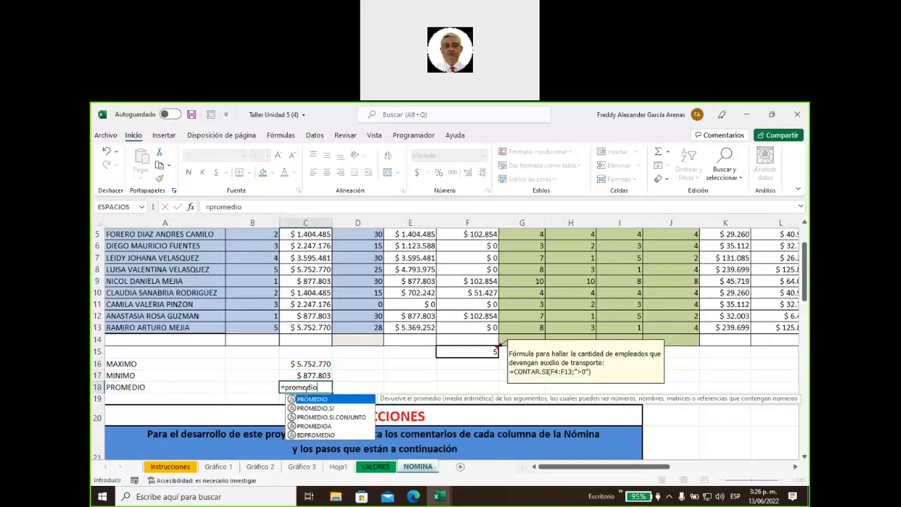
{"action": "scroll", "coordinate": [306, 390], "scroll_direction": "up", "scroll_amount": 2}
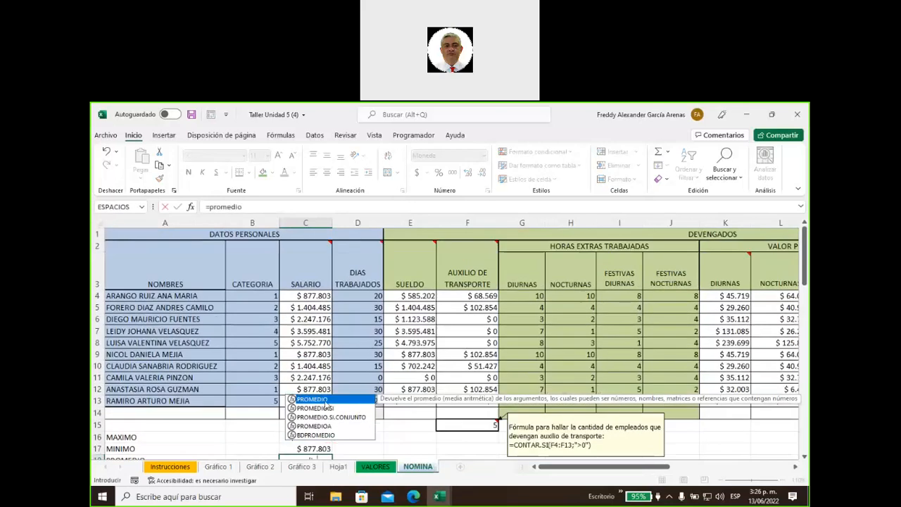
{"action": "double_click", "coordinate": [325, 400]}
{"action": "scroll", "coordinate": [335, 411], "scroll_direction": "down", "scroll_amount": 5}
{"action": "scroll", "coordinate": [335, 411], "scroll_direction": "up", "scroll_amount": 2}
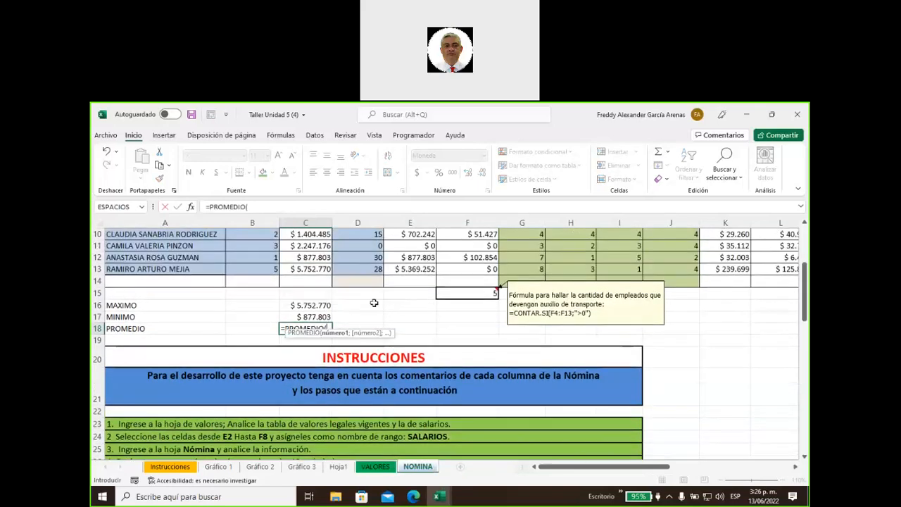
{"action": "scroll", "coordinate": [345, 300], "scroll_direction": "up", "scroll_amount": 1}
{"action": "scroll", "coordinate": [303, 299], "scroll_direction": "up", "scroll_amount": 2}
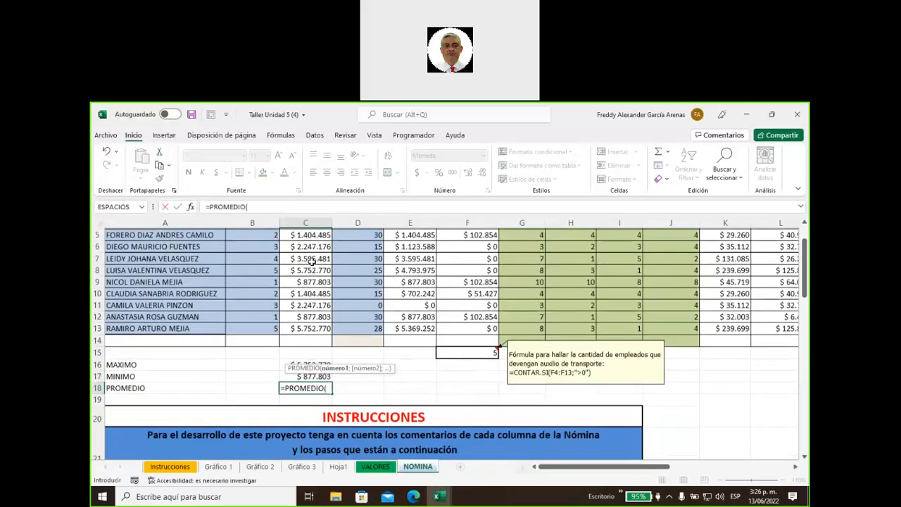
{"action": "left_click_drag", "start_coordinate": [294, 298], "coordinate": [304, 401]}
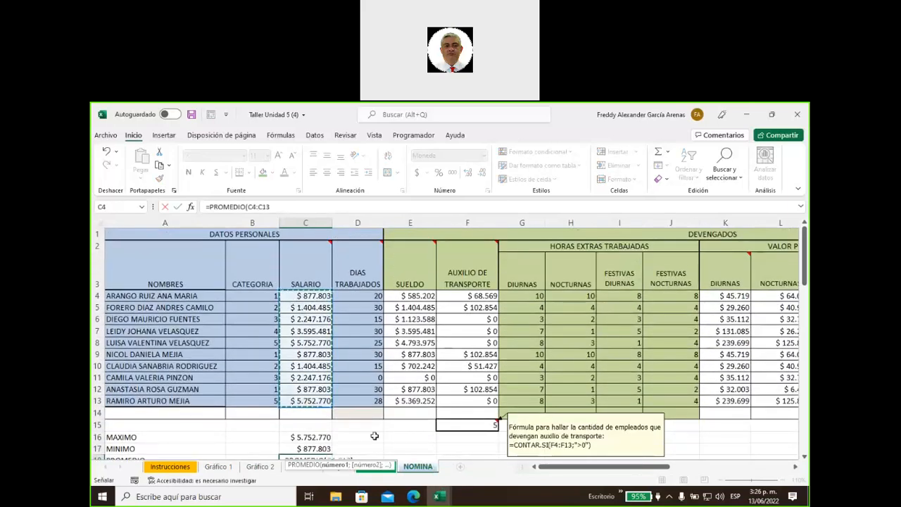
{"action": "key", "text": "Return"}
{"action": "left_click", "coordinate": [316, 437]}
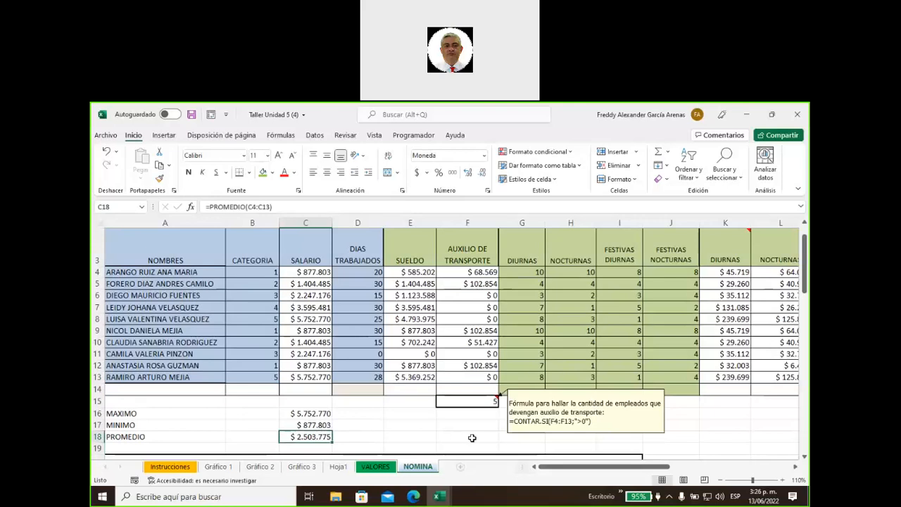
Copy the MAX, MIN and PROMEDIO formulas from C16:C18 across to column U
{"action": "left_click", "coordinate": [307, 413]}
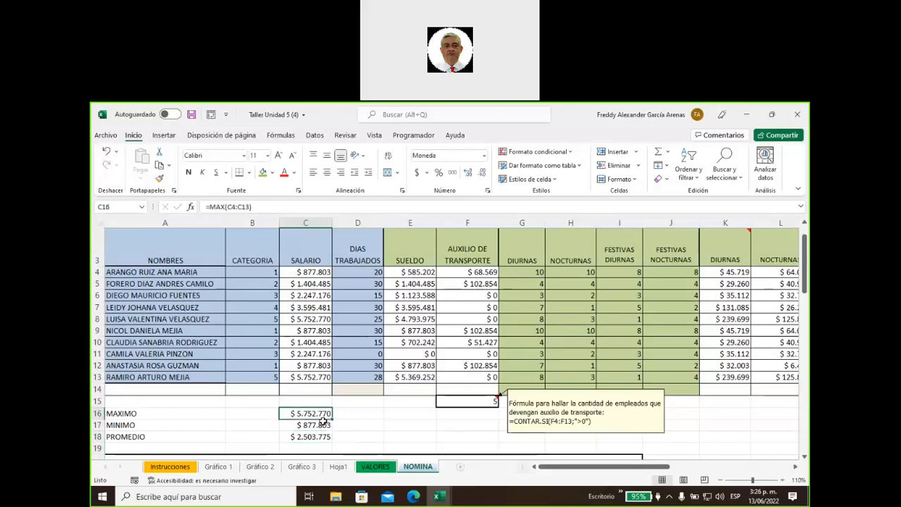
{"action": "left_click_drag", "start_coordinate": [332, 418], "coordinate": [628, 412]}
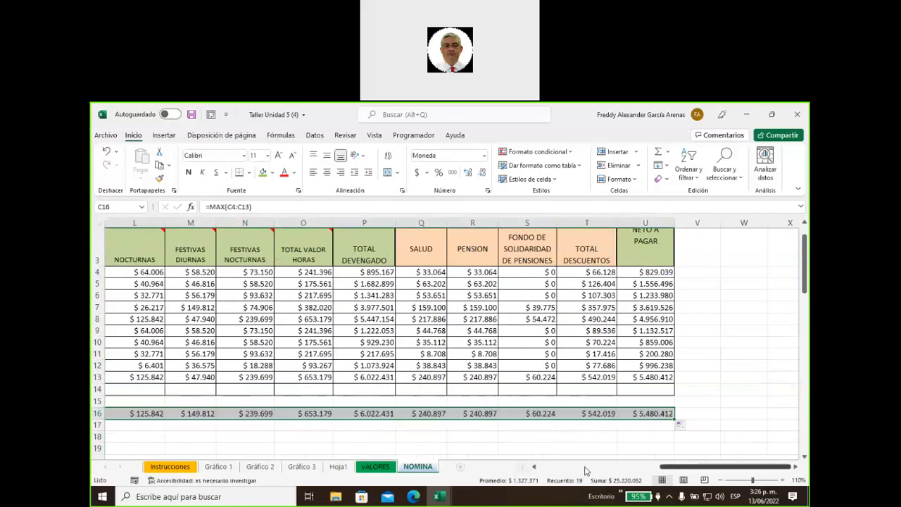
{"action": "left_click_drag", "start_coordinate": [669, 466], "coordinate": [510, 468]}
{"action": "left_click", "coordinate": [317, 425]}
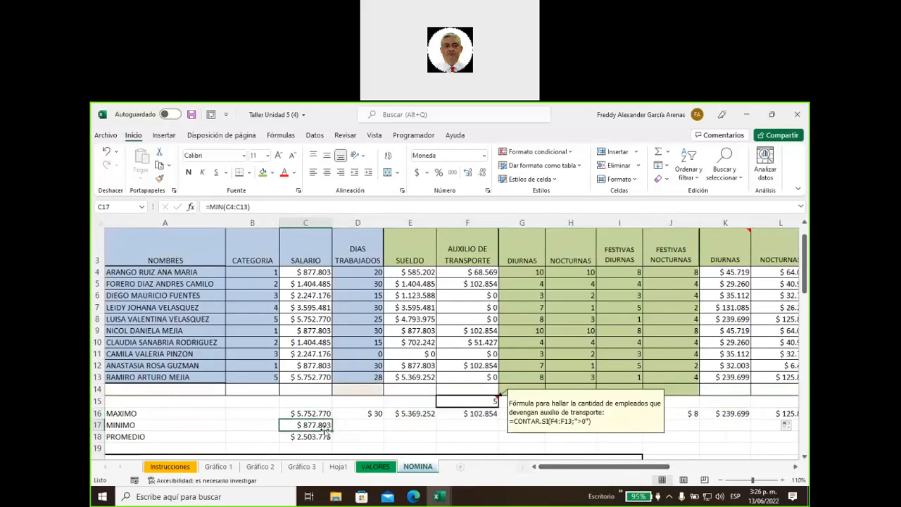
{"action": "left_click_drag", "start_coordinate": [331, 430], "coordinate": [594, 425]}
{"action": "scroll", "coordinate": [353, 436], "scroll_direction": "left", "scroll_amount": 5}
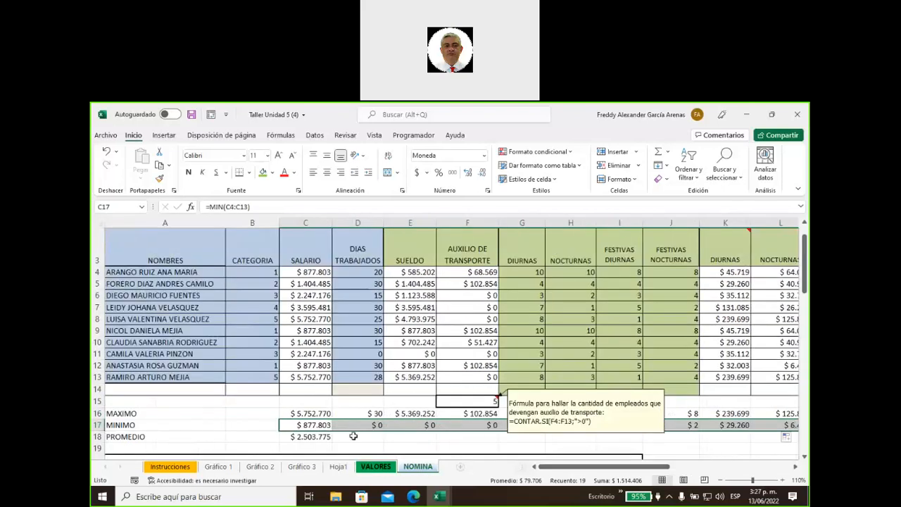
{"action": "left_click", "coordinate": [310, 436]}
{"action": "left_click_drag", "start_coordinate": [341, 442], "coordinate": [733, 393]}
Hide the formula-hint note on F15 via Mostrar u ocultar nota, then select G16:J18
{"action": "left_click_drag", "start_coordinate": [686, 469], "coordinate": [597, 469]}
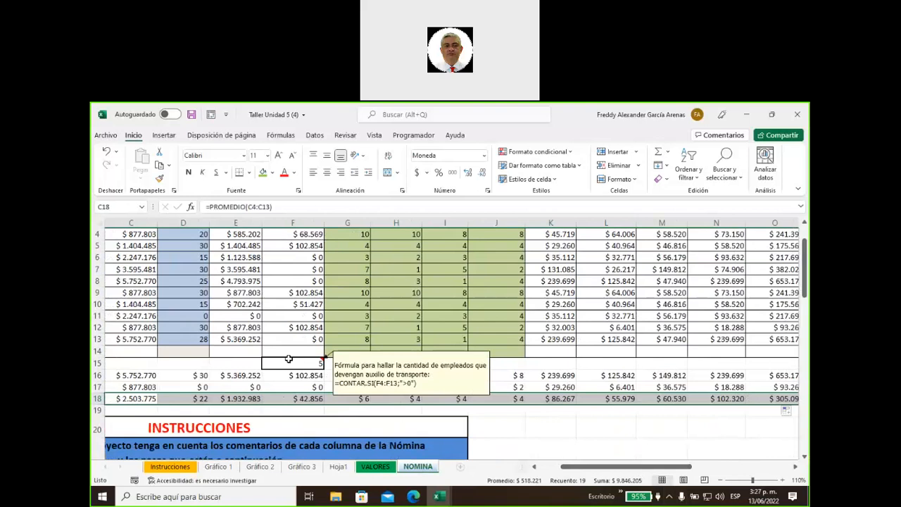
{"action": "left_click", "coordinate": [289, 359]}
{"action": "right_click", "coordinate": [289, 359]}
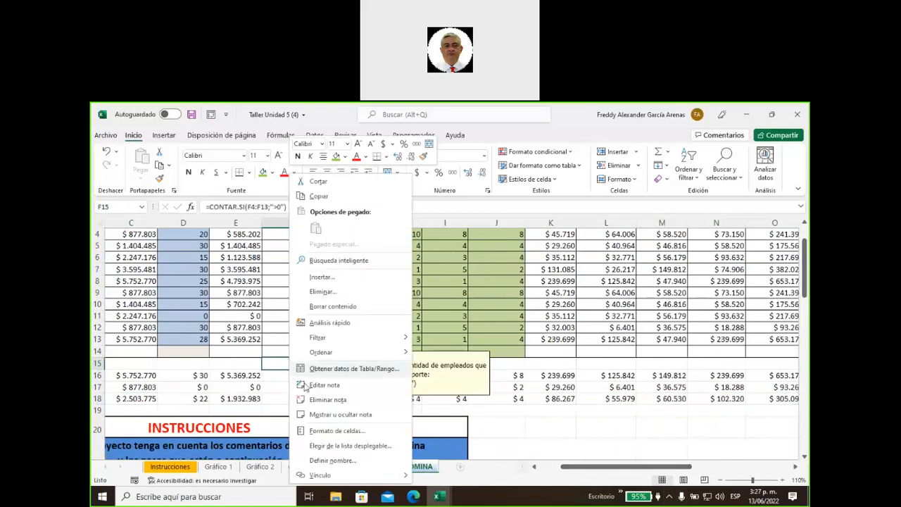
{"action": "left_click", "coordinate": [333, 417]}
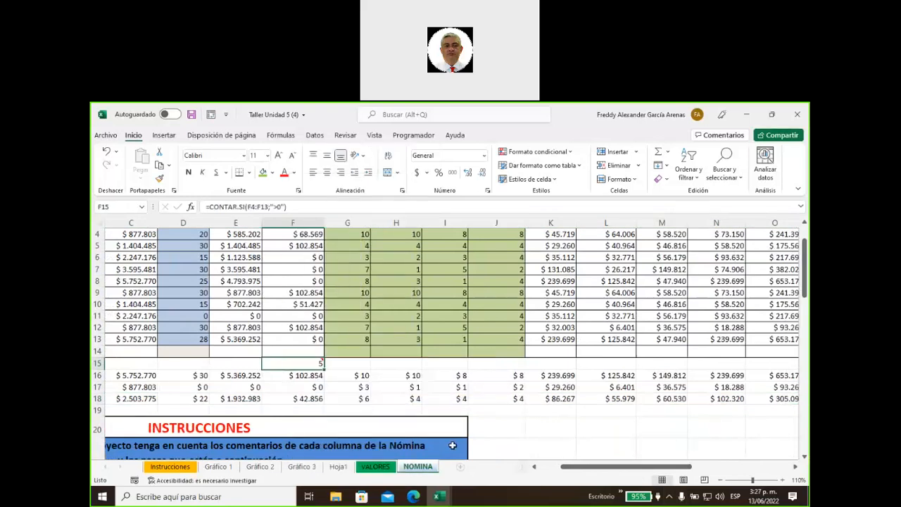
{"action": "left_click", "coordinate": [495, 433]}
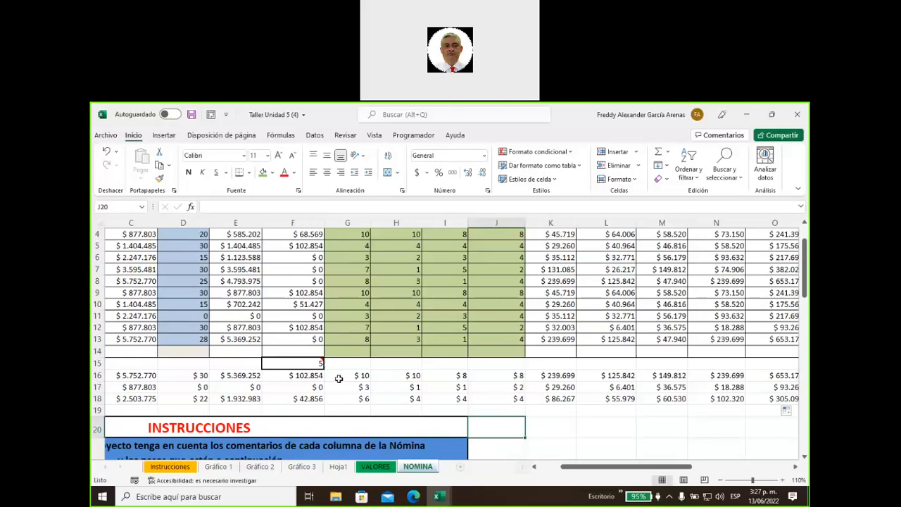
{"action": "left_click_drag", "start_coordinate": [352, 375], "coordinate": [498, 399]}
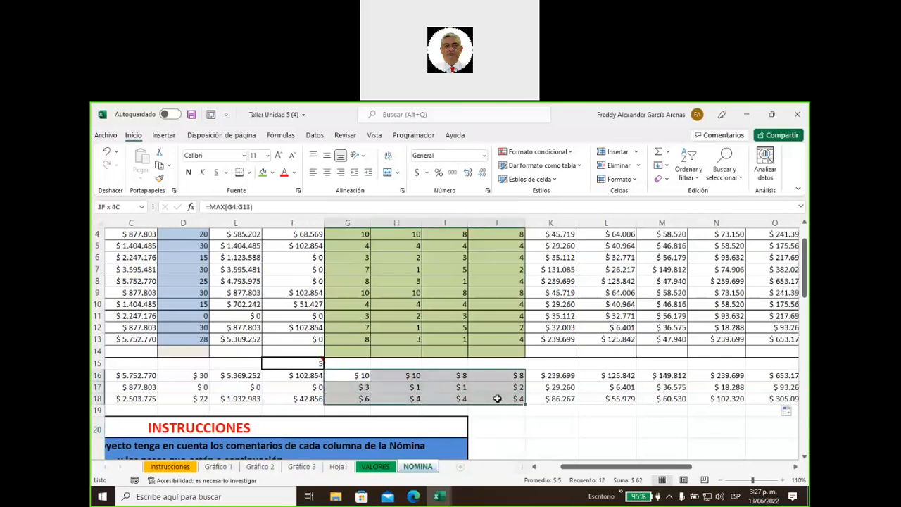
Format the overtime summaries G16:J18 as General and check their maximum, minimum and average formulas
{"action": "left_click", "coordinate": [484, 156]}
{"action": "left_click", "coordinate": [481, 181]}
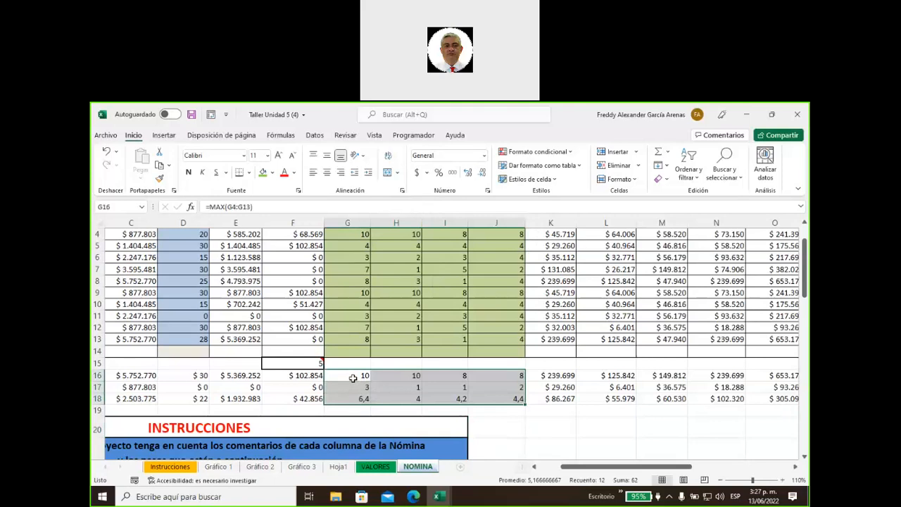
{"action": "left_click", "coordinate": [353, 378]}
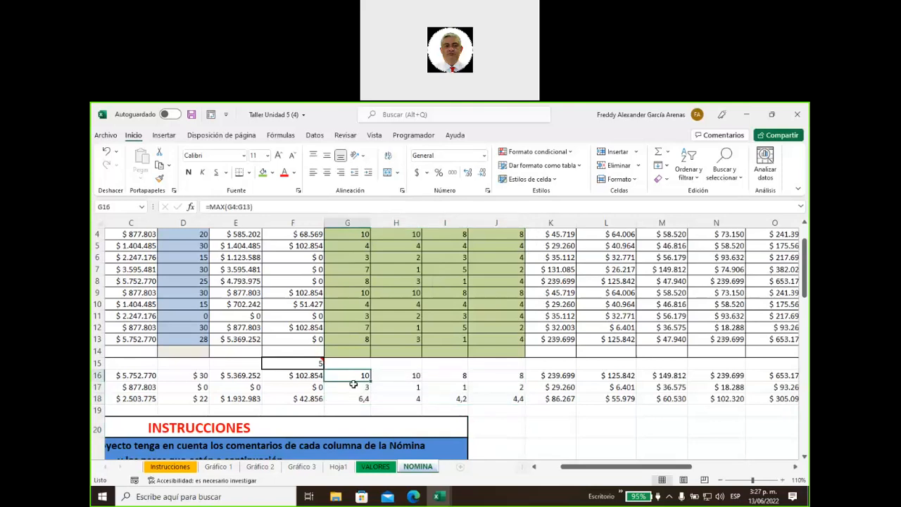
{"action": "left_click", "coordinate": [356, 387]}
{"action": "left_click", "coordinate": [357, 398]}
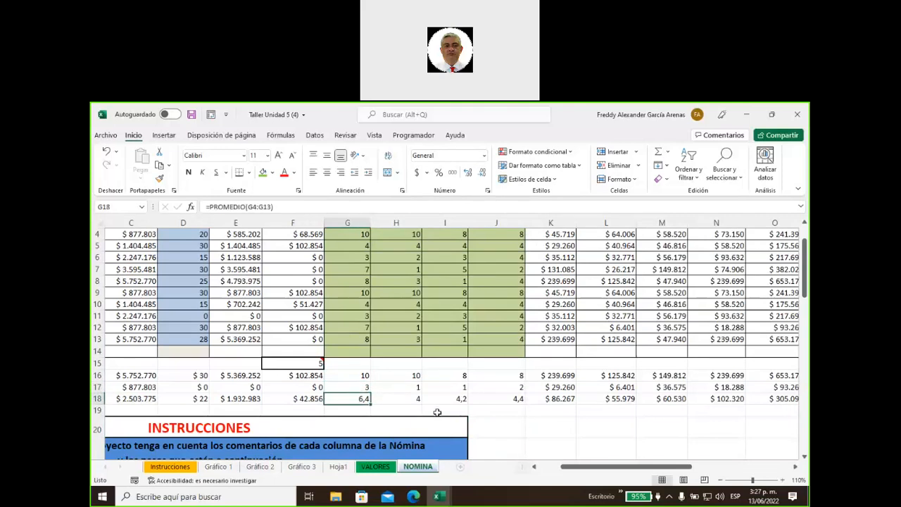
Format the days-worked summaries D16:D18 as General numbers
{"action": "left_click", "coordinate": [203, 378]}
{"action": "left_click_drag", "start_coordinate": [202, 388], "coordinate": [202, 399]}
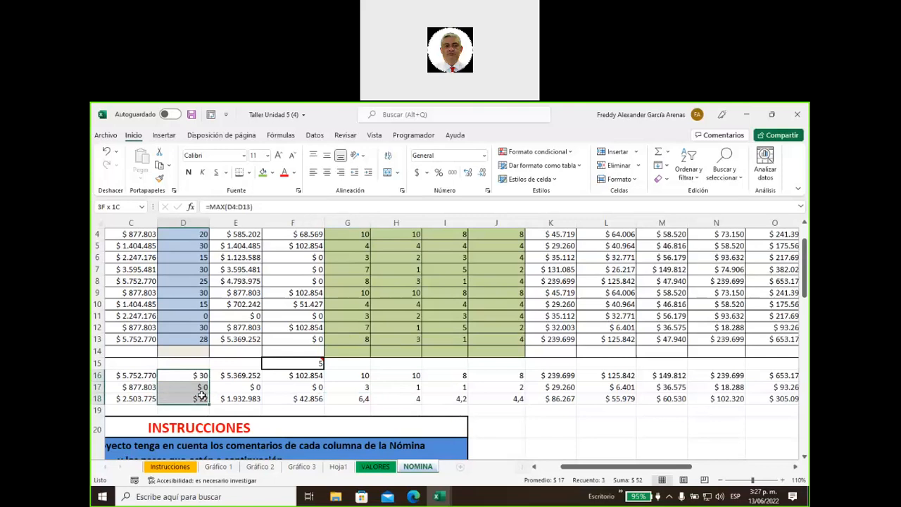
{"action": "left_click", "coordinate": [484, 157]}
{"action": "left_click", "coordinate": [440, 168]}
{"action": "left_click_drag", "start_coordinate": [571, 470], "coordinate": [543, 471]}
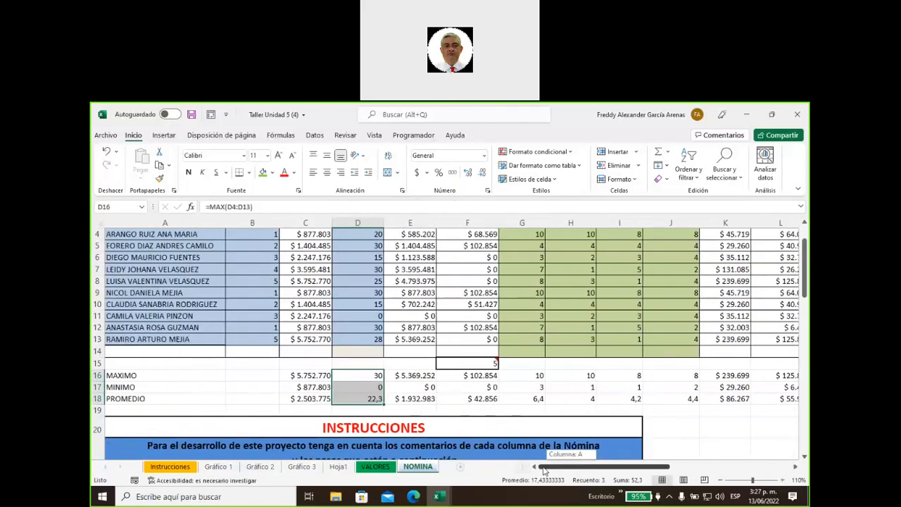
{"action": "left_click_drag", "start_coordinate": [544, 470], "coordinate": [676, 459]}
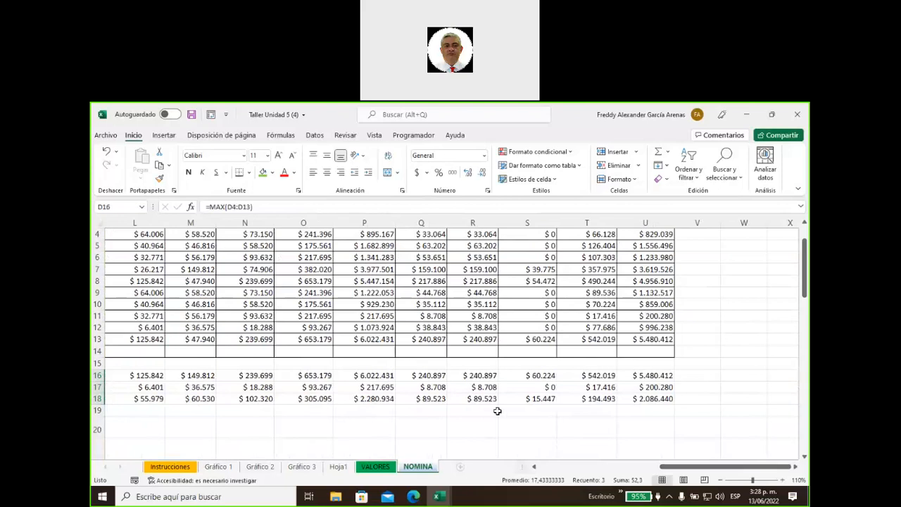
Fill instruction 22 in A52 green, then scroll back up to the NOMINA table
{"action": "scroll", "coordinate": [498, 411], "scroll_direction": "down", "scroll_amount": 2}
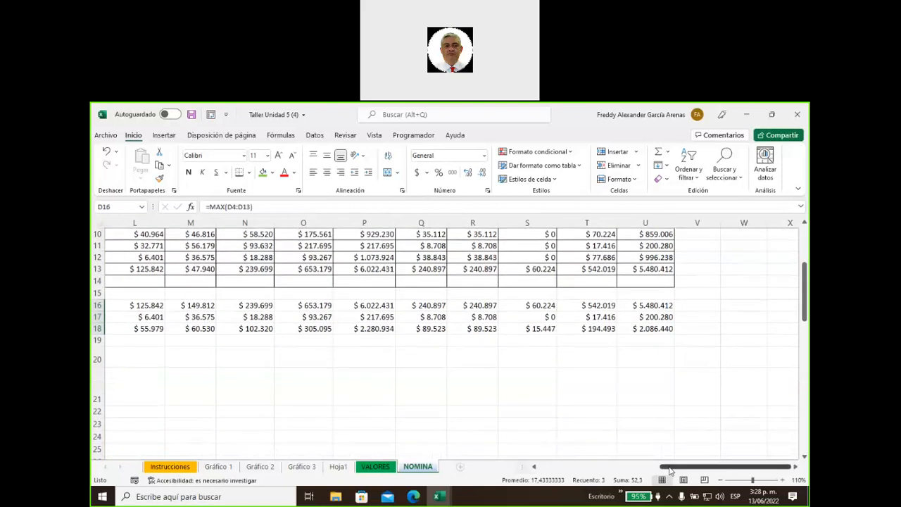
{"action": "left_click_drag", "start_coordinate": [671, 470], "coordinate": [546, 470]}
{"action": "scroll", "coordinate": [217, 389], "scroll_direction": "down", "scroll_amount": 10}
{"action": "scroll", "coordinate": [216, 390], "scroll_direction": "down", "scroll_amount": 2}
{"action": "scroll", "coordinate": [216, 390], "scroll_direction": "up", "scroll_amount": 3}
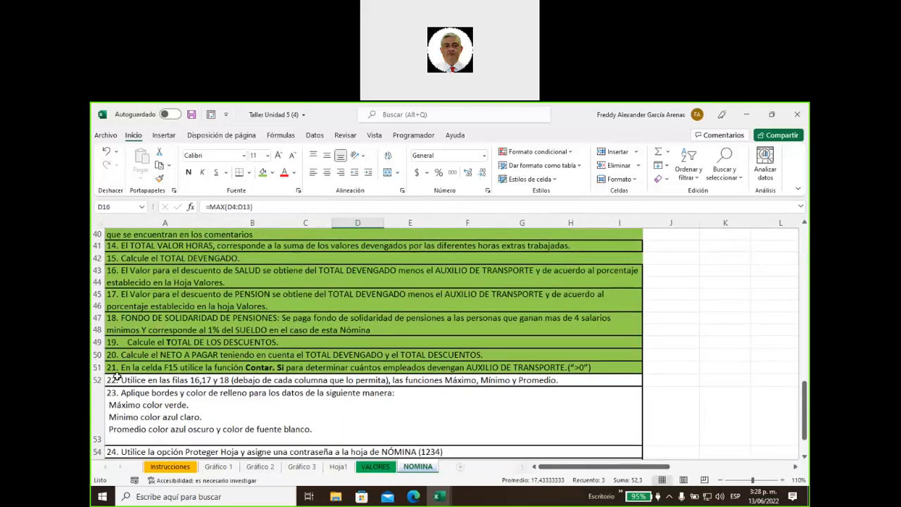
{"action": "left_click", "coordinate": [117, 380]}
{"action": "left_click", "coordinate": [262, 173]}
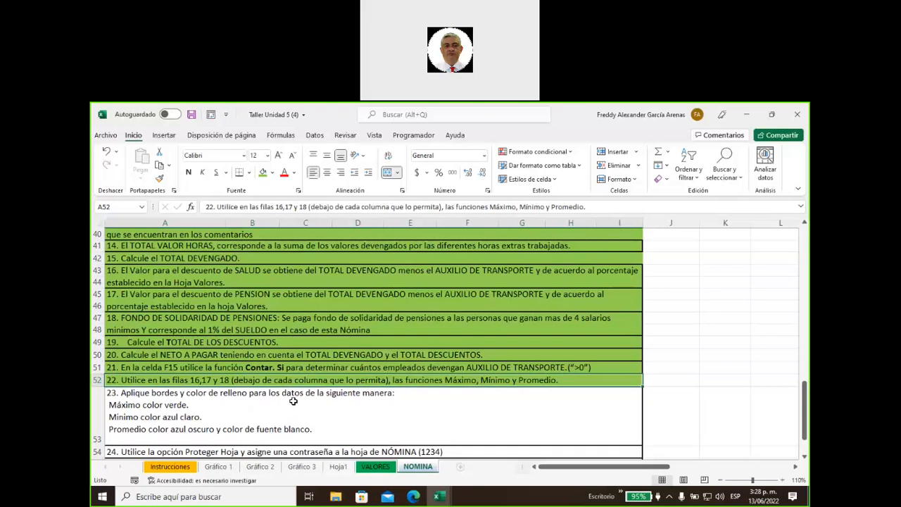
{"action": "scroll", "coordinate": [518, 355], "scroll_direction": "up", "scroll_amount": 12}
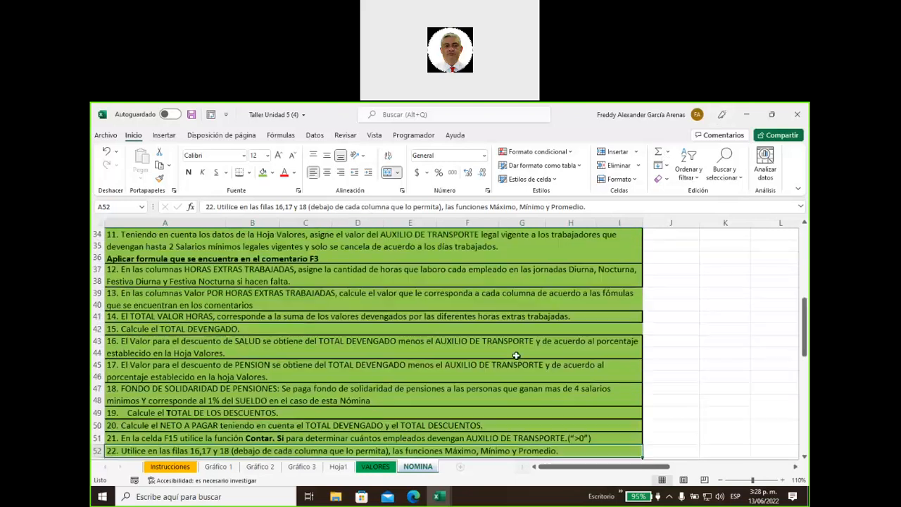
{"action": "scroll", "coordinate": [518, 356], "scroll_direction": "up", "scroll_amount": 1}
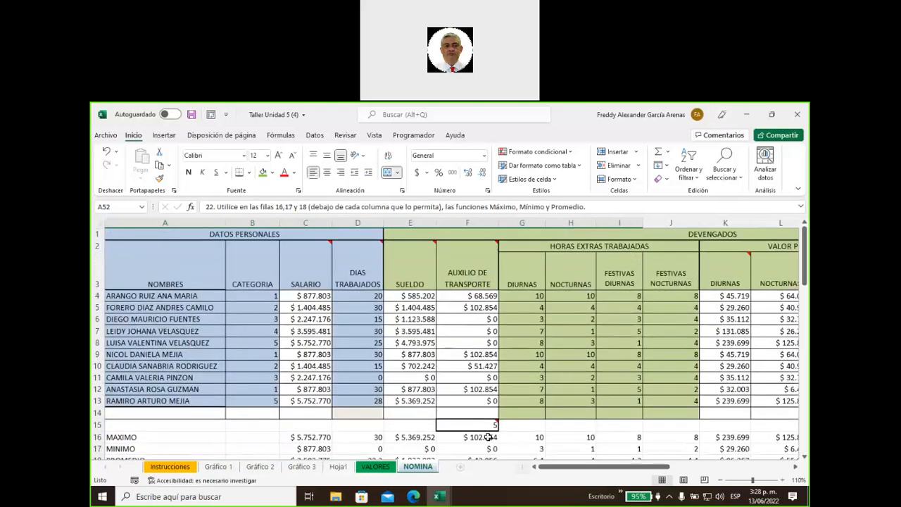
Add a top 1 rule on TOTAL DEVENGADO P4:P13 with Relleno verde con texto verde oscuro
{"action": "left_click_drag", "start_coordinate": [549, 467], "coordinate": [680, 470]}
{"action": "left_click_drag", "start_coordinate": [364, 296], "coordinate": [373, 400]}
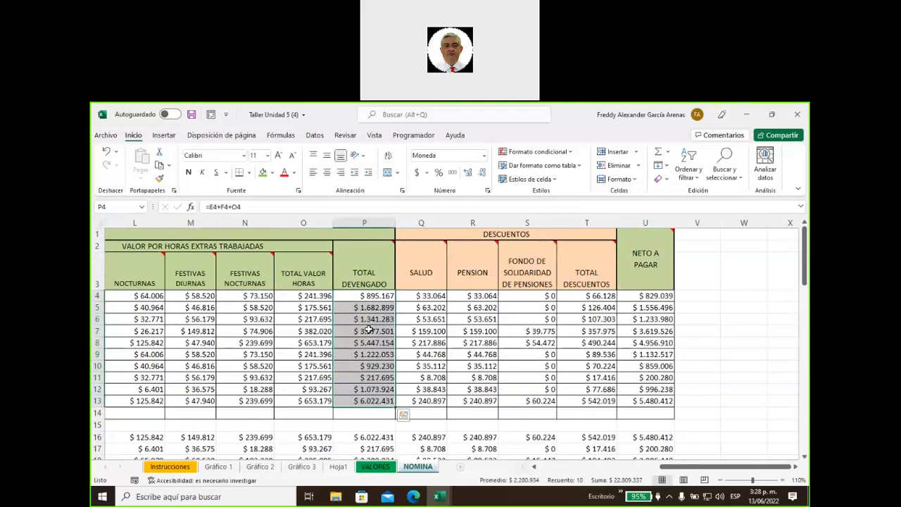
{"action": "left_click", "coordinate": [531, 153]}
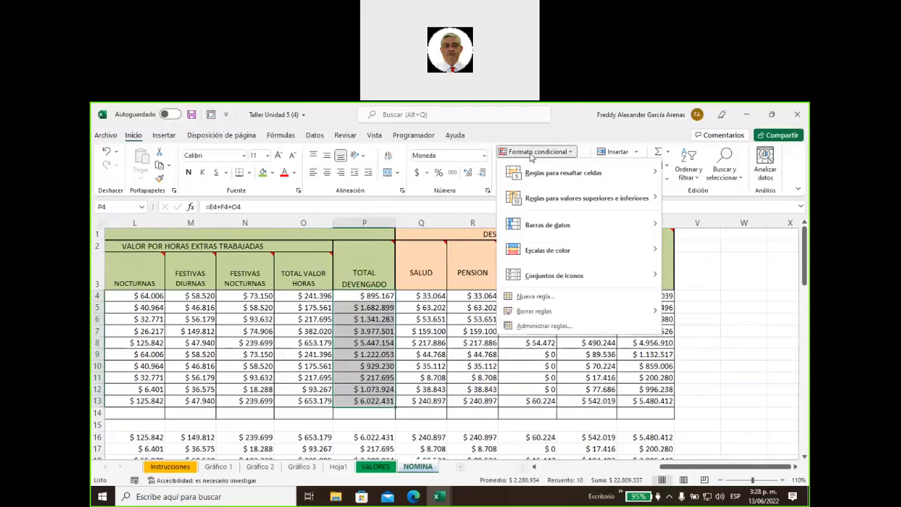
{"action": "mouse_move", "coordinate": [578, 201]}
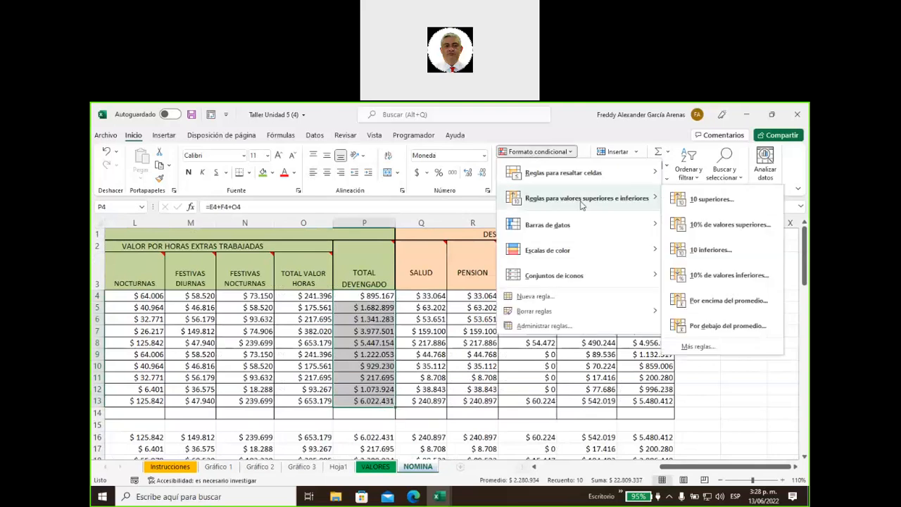
{"action": "left_click", "coordinate": [710, 200]}
{"action": "type", "text": "1"}
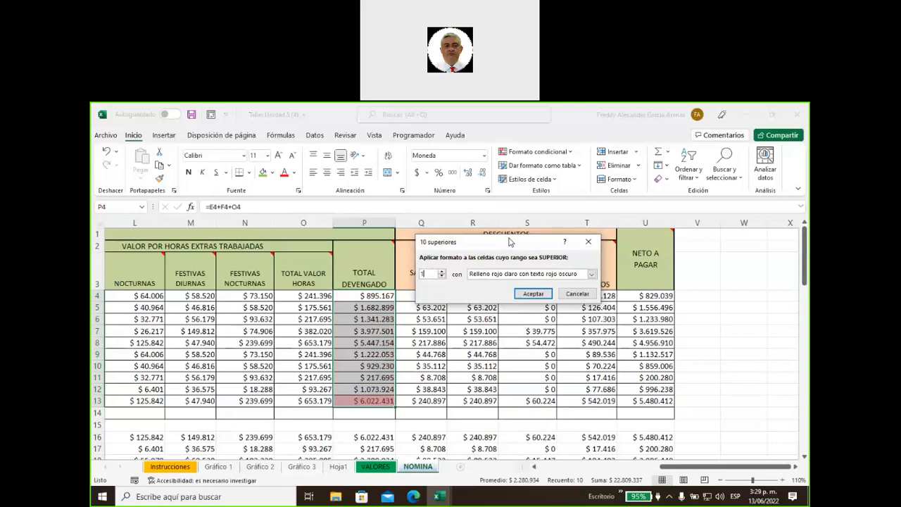
{"action": "left_click", "coordinate": [592, 274]}
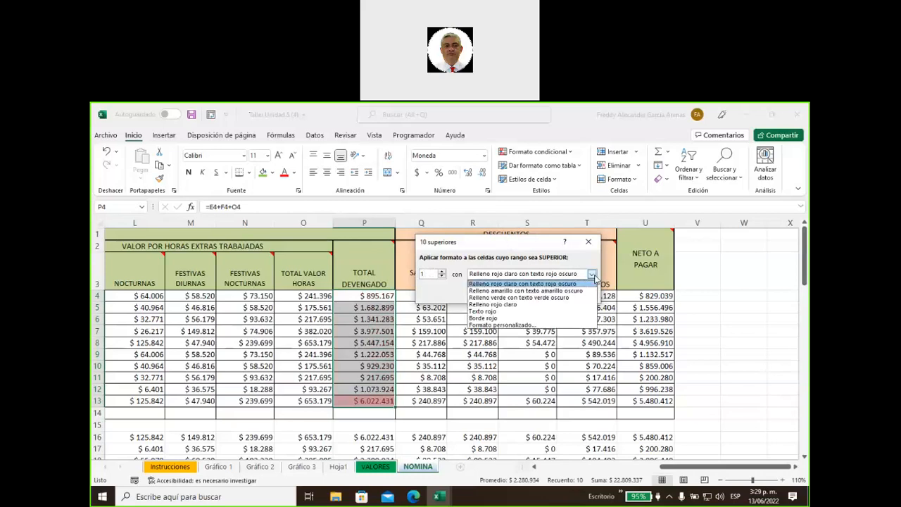
{"action": "left_click", "coordinate": [567, 298]}
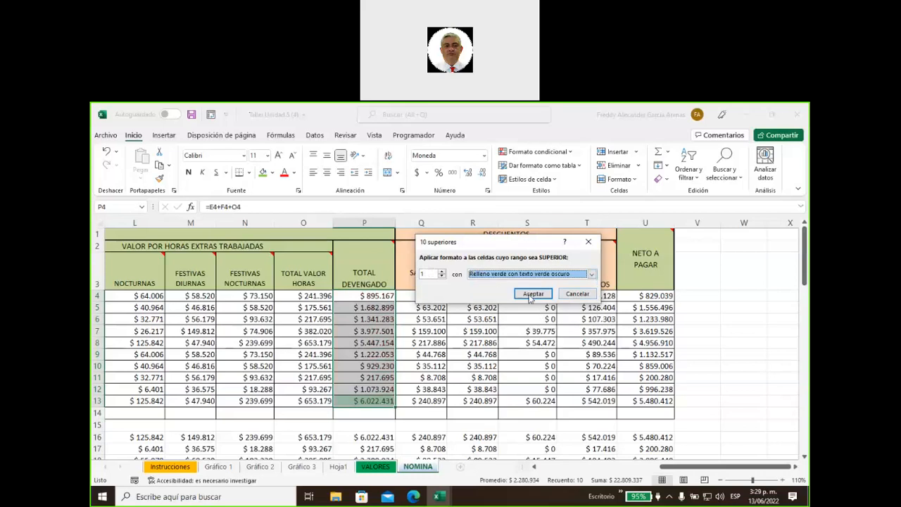
{"action": "left_click", "coordinate": [533, 296]}
{"action": "scroll", "coordinate": [376, 441], "scroll_direction": "down", "scroll_amount": 4}
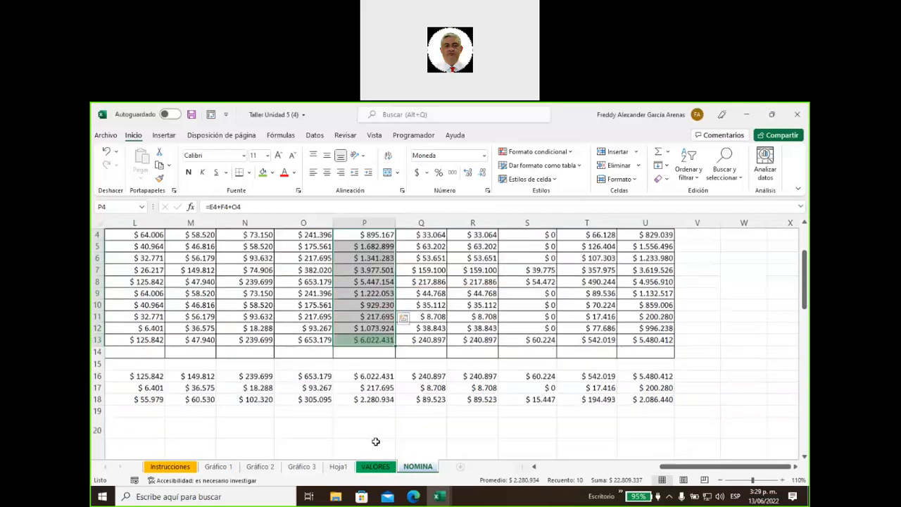
{"action": "scroll", "coordinate": [552, 476], "scroll_direction": "left", "scroll_amount": 1}
{"action": "scroll", "coordinate": [553, 476], "scroll_direction": "left", "scroll_amount": 10}
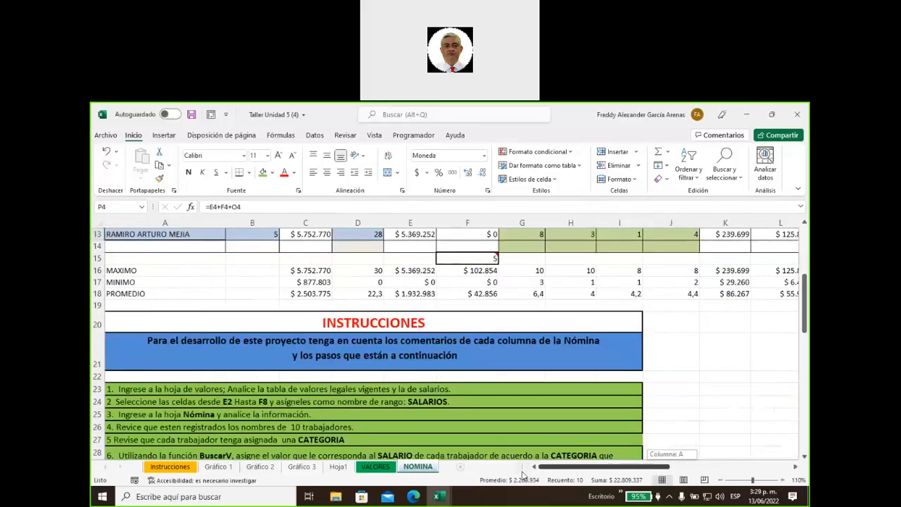
{"action": "scroll", "coordinate": [392, 408], "scroll_direction": "down", "scroll_amount": 7}
{"action": "scroll", "coordinate": [391, 407], "scroll_direction": "down", "scroll_amount": 3}
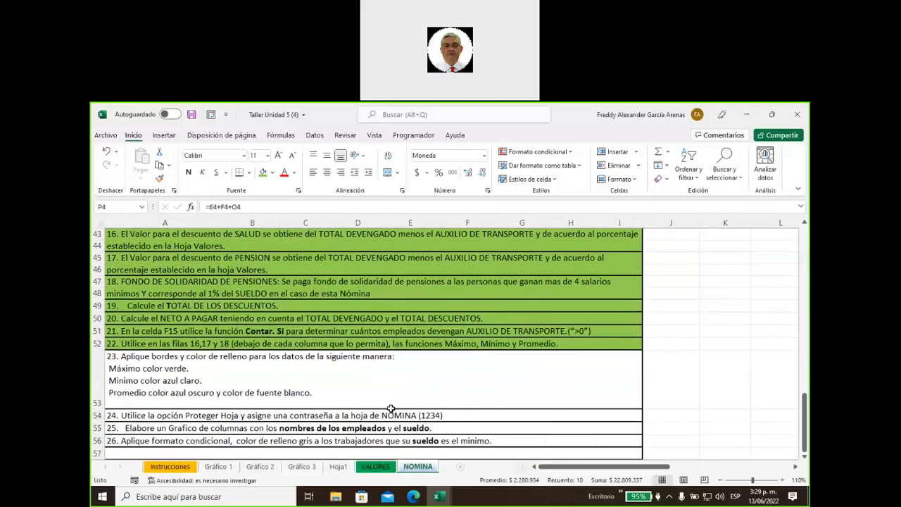
{"action": "left_click_drag", "start_coordinate": [567, 467], "coordinate": [584, 443]}
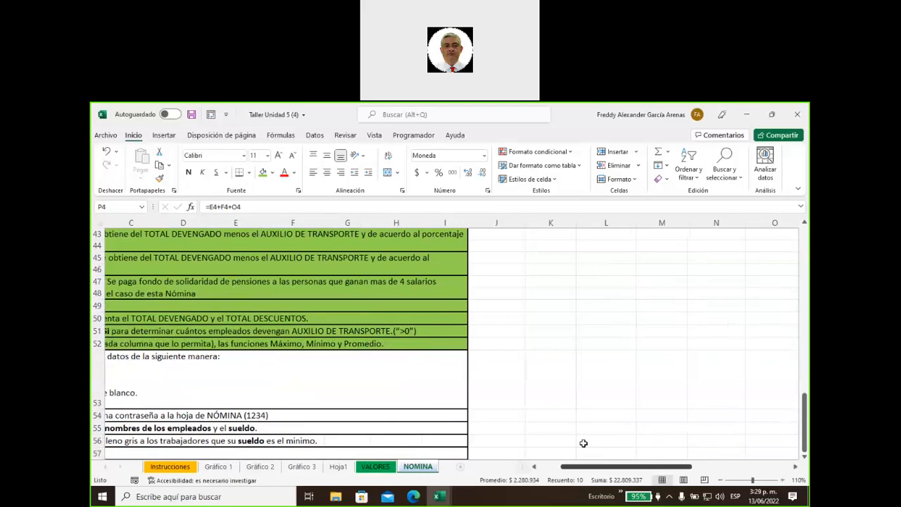
{"action": "scroll", "coordinate": [583, 443], "scroll_direction": "up", "scroll_amount": 14}
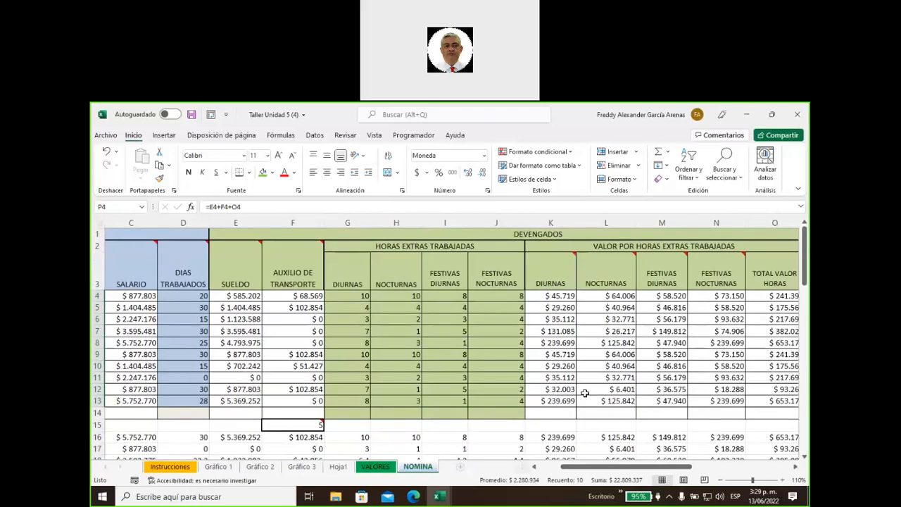
{"action": "left_click_drag", "start_coordinate": [577, 470], "coordinate": [642, 473]}
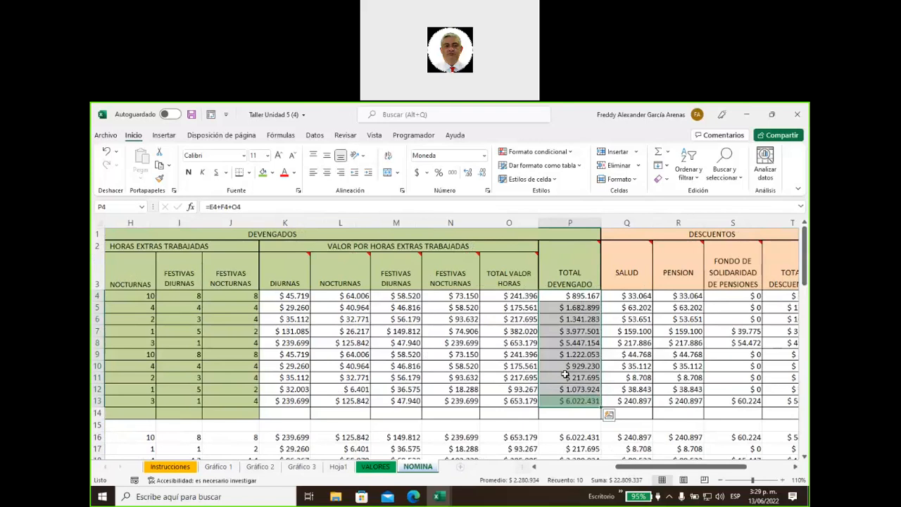
Start a 10 inferiores rule on TOTAL DEVENGADO limited to the single lowest value
{"action": "left_click", "coordinate": [526, 152]}
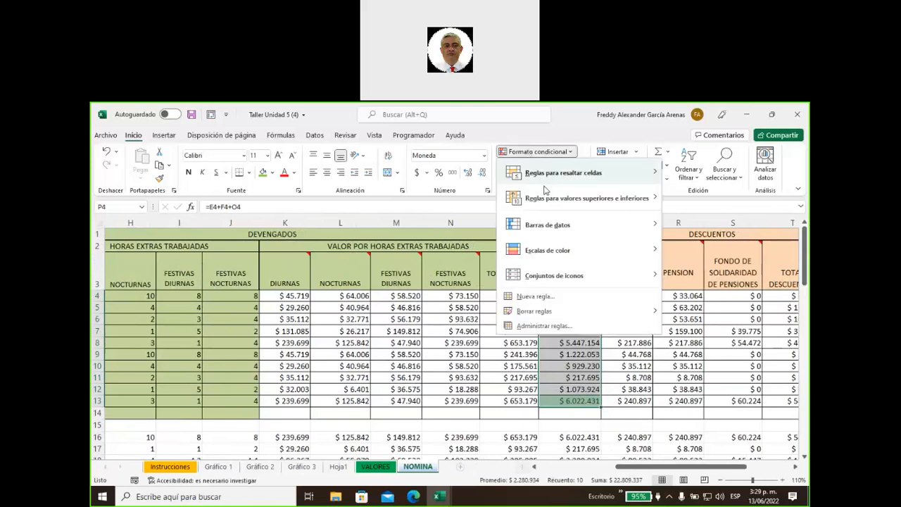
{"action": "mouse_move", "coordinate": [551, 202]}
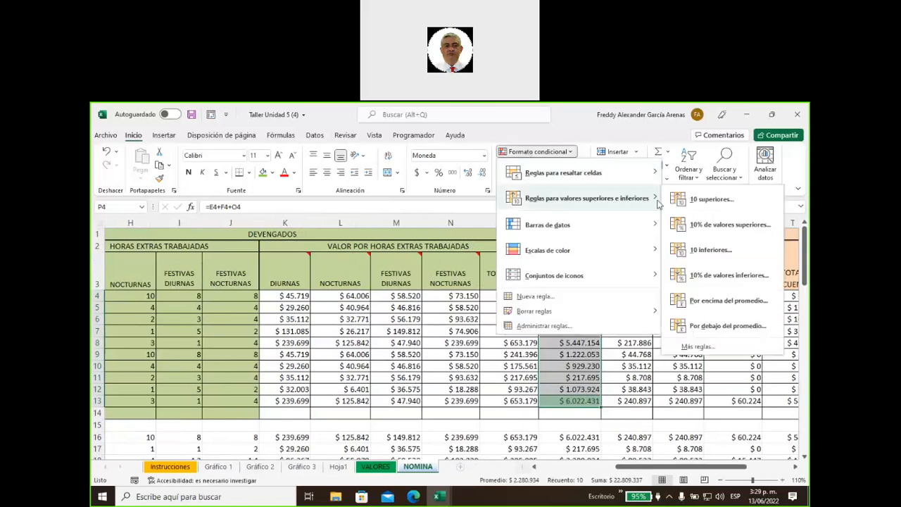
{"action": "left_click", "coordinate": [709, 250]}
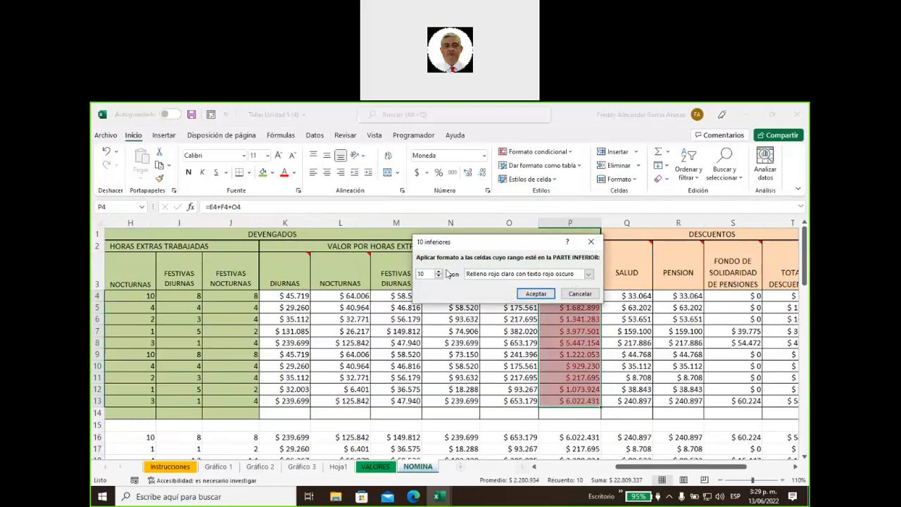
{"action": "key", "text": "BackSpace"}
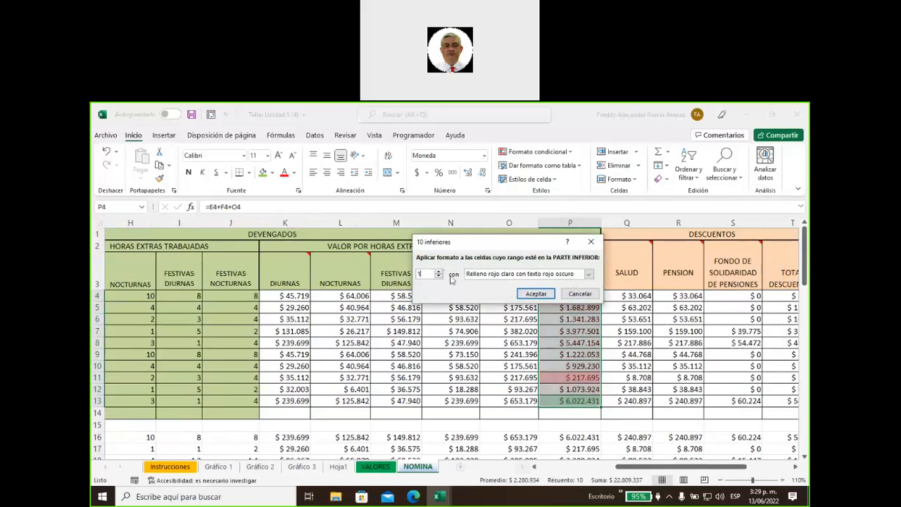
{"action": "left_click", "coordinate": [548, 274]}
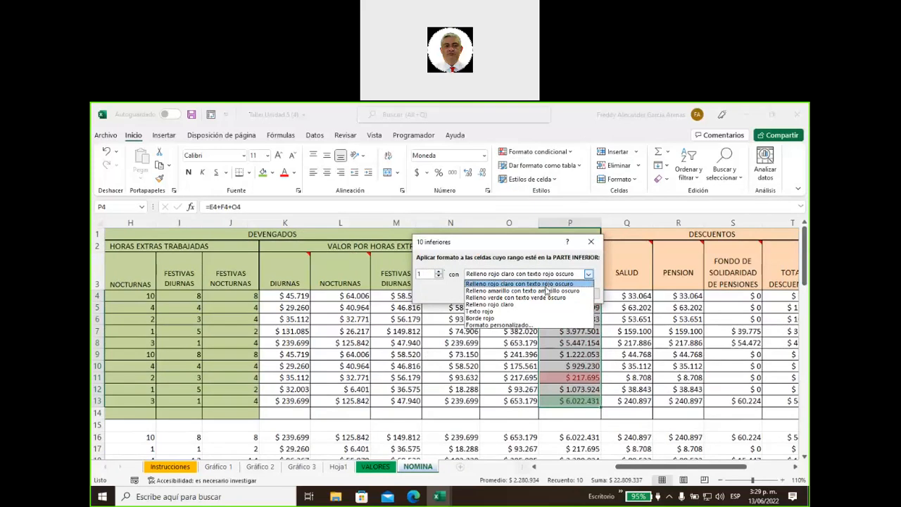
Give the lowest-value rule a custom light blue fill with dark blue font and apply it
{"action": "left_click", "coordinate": [528, 324]}
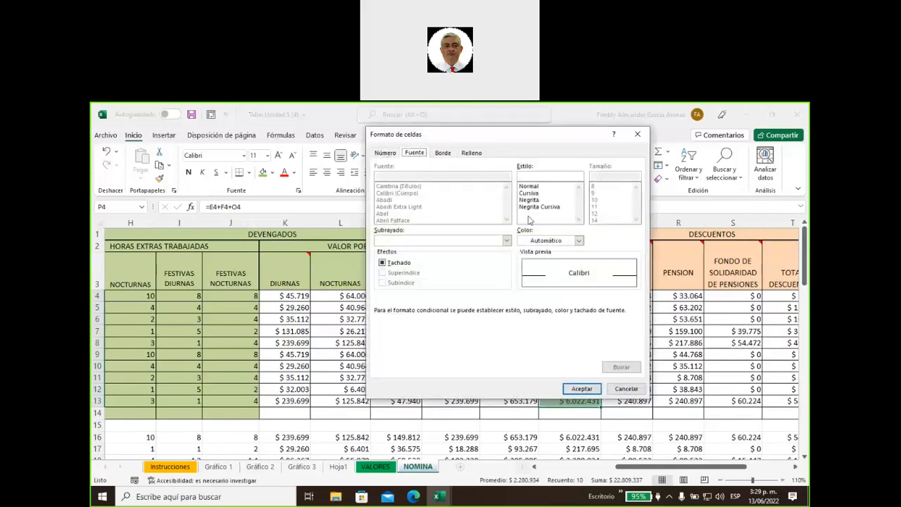
{"action": "left_click", "coordinate": [472, 153]}
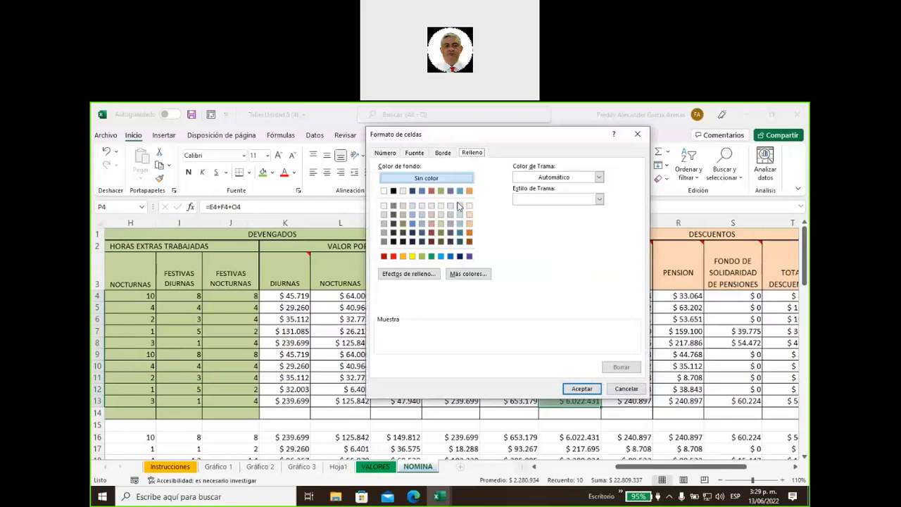
{"action": "left_click", "coordinate": [459, 205]}
{"action": "left_click", "coordinate": [417, 154]}
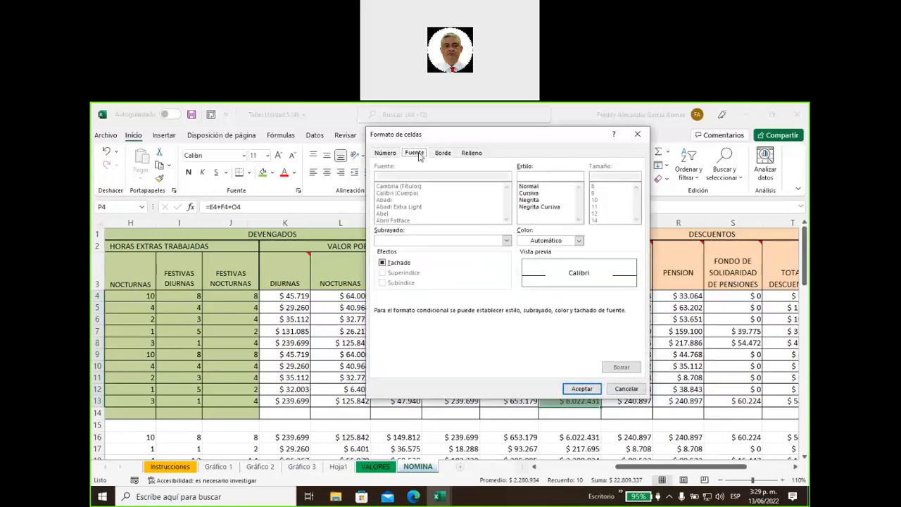
{"action": "left_click", "coordinate": [579, 241]}
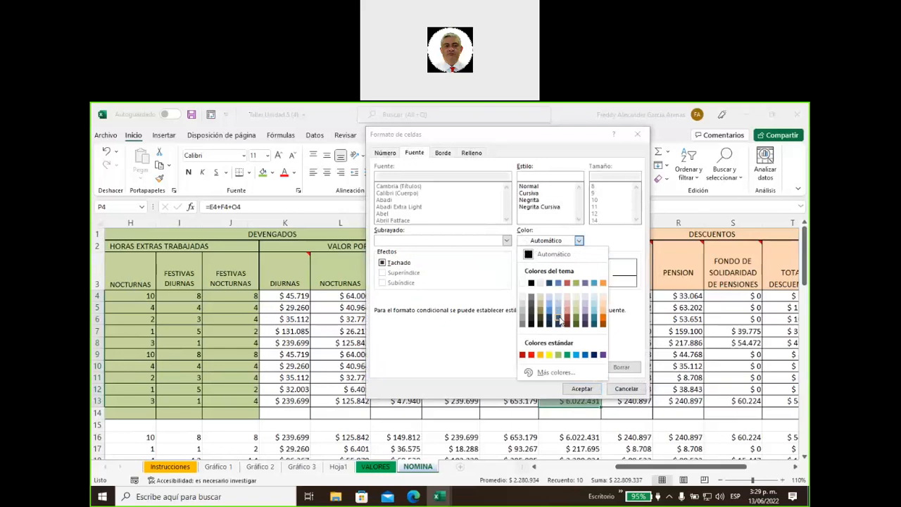
{"action": "left_click", "coordinate": [558, 322]}
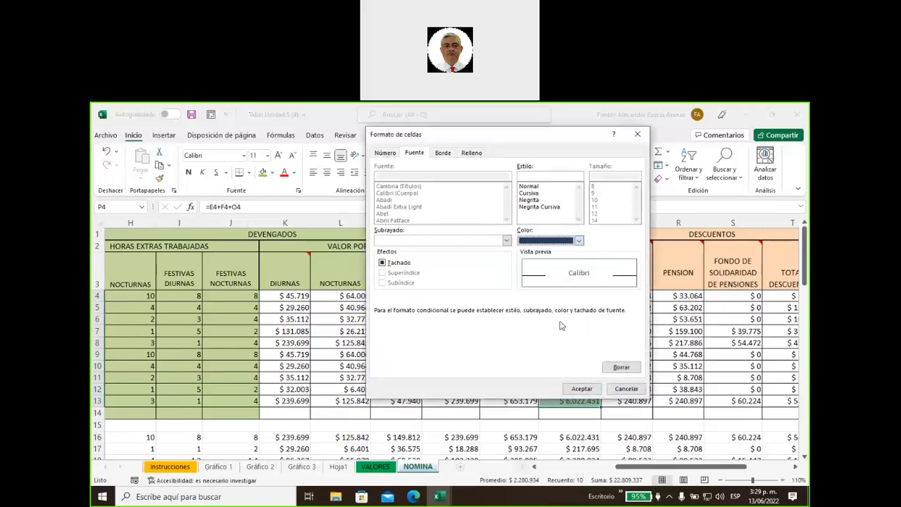
{"action": "left_click", "coordinate": [583, 389]}
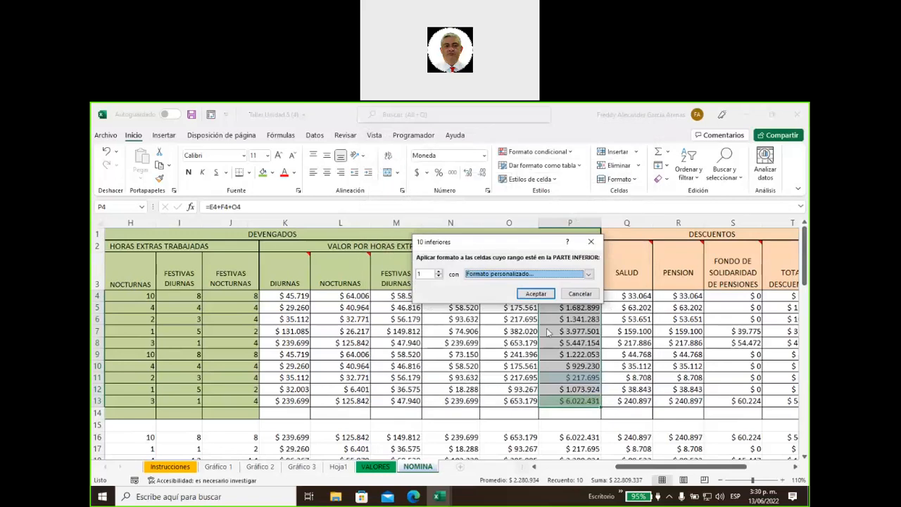
{"action": "left_click", "coordinate": [536, 294]}
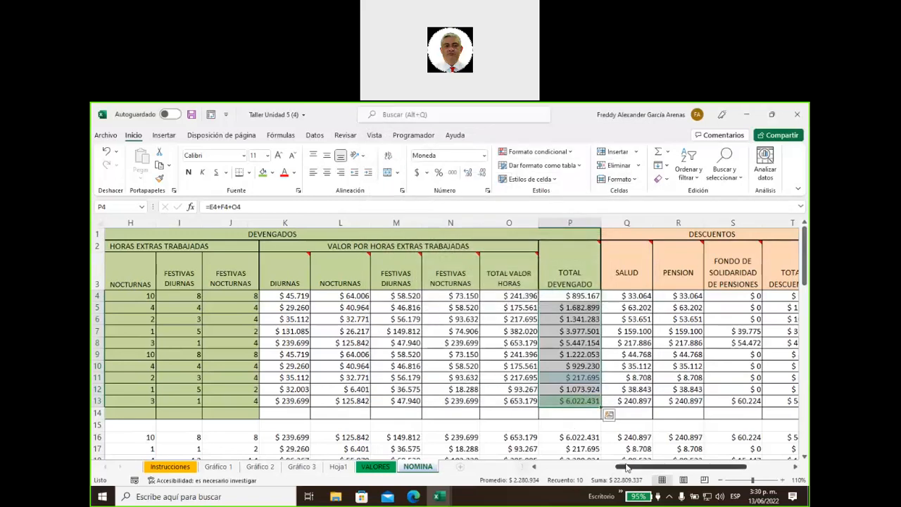
Check the newly highlighted lowest value, $ 217.695, in P11
{"action": "left_click", "coordinate": [621, 398]}
{"action": "left_click", "coordinate": [586, 378]}
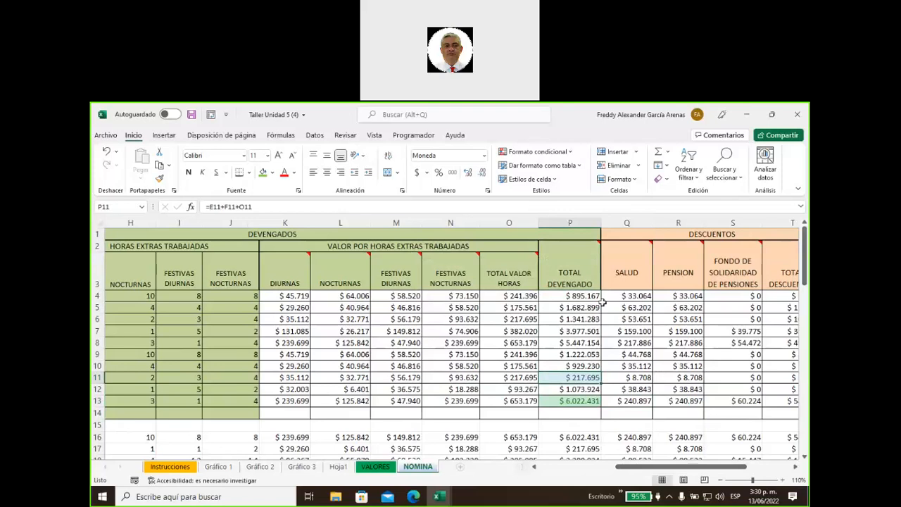
{"action": "scroll", "coordinate": [389, 367], "scroll_direction": "down", "scroll_amount": 1}
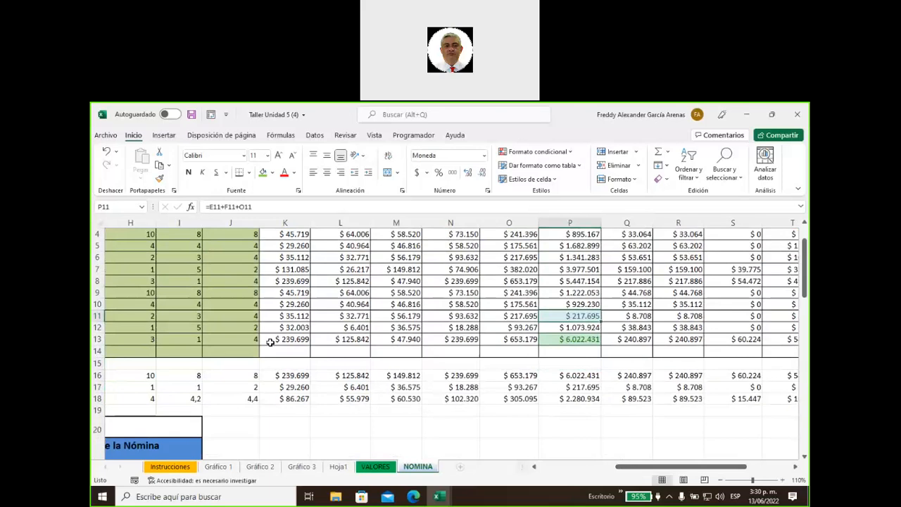
Fill instruction 23 in A53 green, then scroll back to the top of the sheet
{"action": "scroll", "coordinate": [258, 344], "scroll_direction": "down", "scroll_amount": 3}
{"action": "left_click_drag", "start_coordinate": [607, 467], "coordinate": [527, 466]}
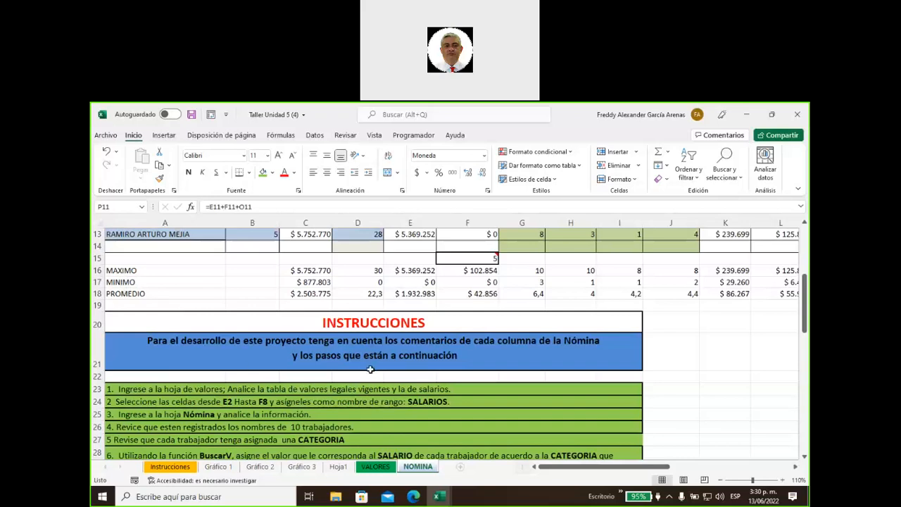
{"action": "scroll", "coordinate": [369, 369], "scroll_direction": "down", "scroll_amount": 9}
{"action": "scroll", "coordinate": [369, 369], "scroll_direction": "down", "scroll_amount": 3}
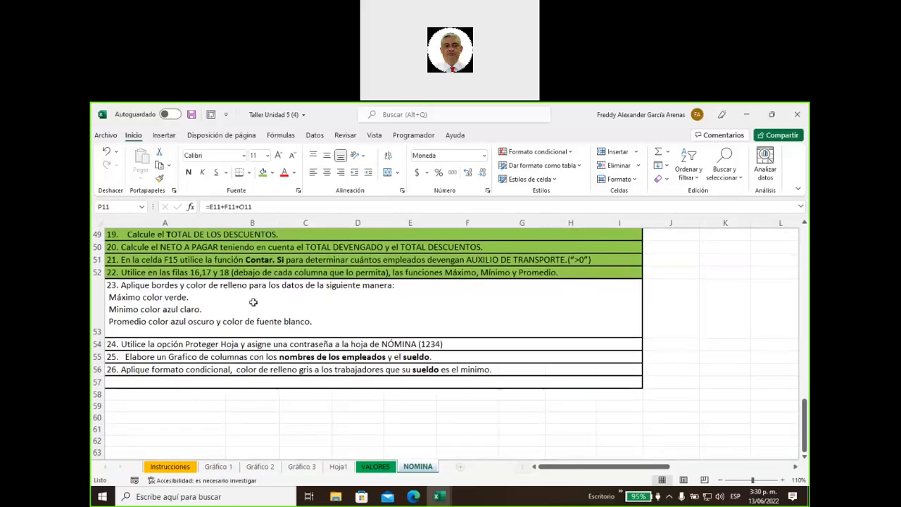
{"action": "left_click", "coordinate": [255, 294]}
{"action": "left_click", "coordinate": [263, 174]}
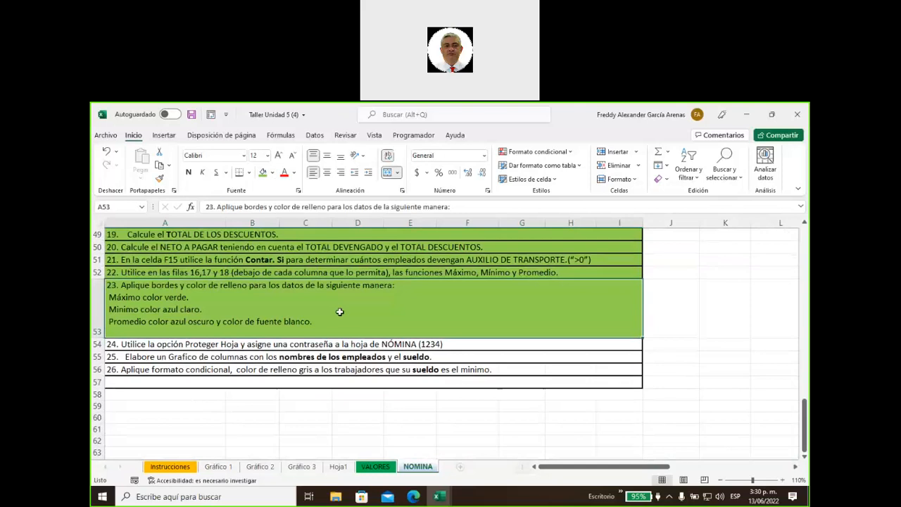
{"action": "left_click", "coordinate": [285, 343]}
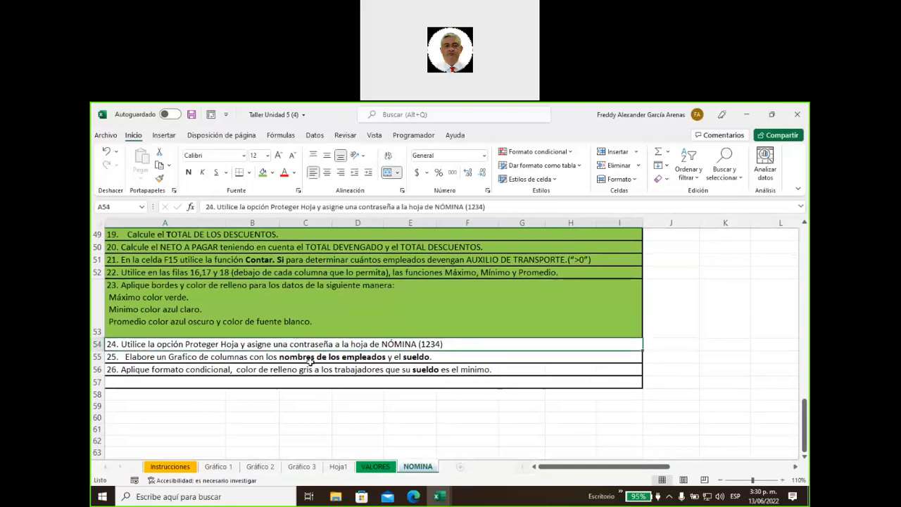
{"action": "left_click", "coordinate": [174, 356]}
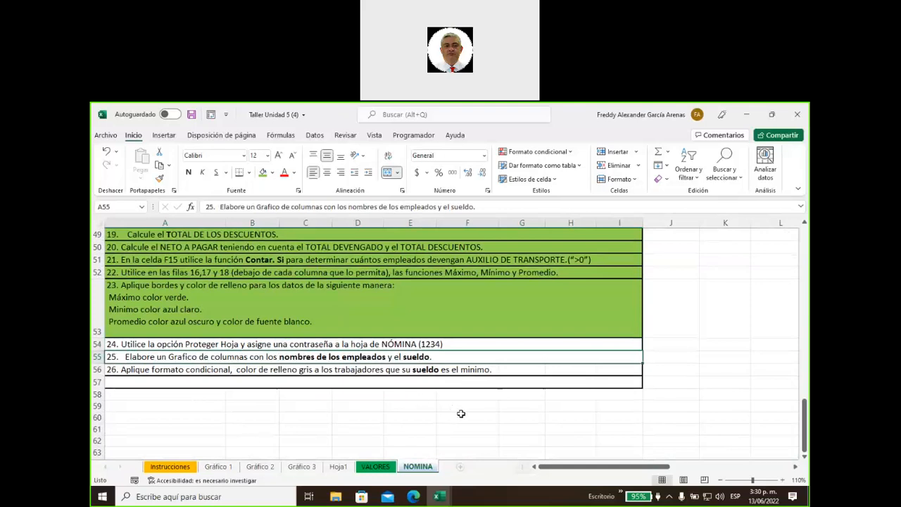
{"action": "scroll", "coordinate": [460, 413], "scroll_direction": "up", "scroll_amount": 3}
{"action": "scroll", "coordinate": [461, 413], "scroll_direction": "up", "scroll_amount": 13}
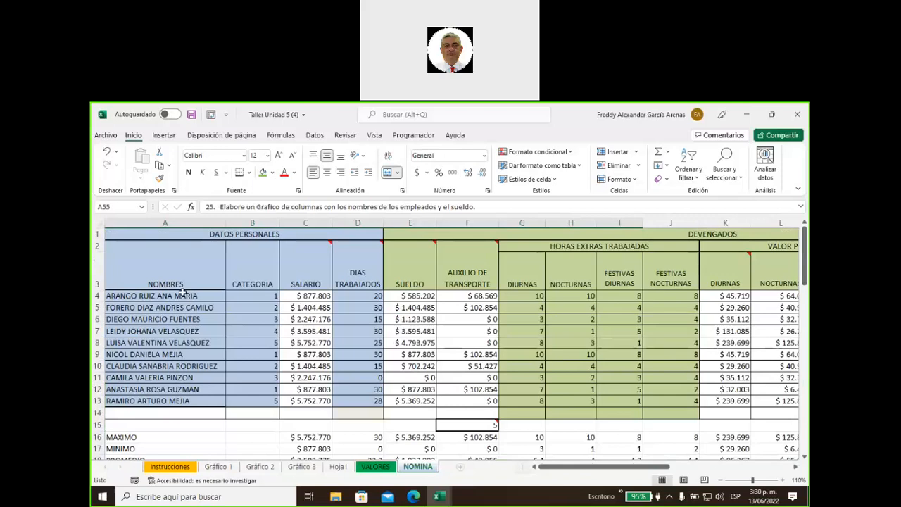
Select the employee names A2:A13 together with the SUELDO values E2:E13
{"action": "left_click_drag", "start_coordinate": [178, 282], "coordinate": [175, 400]}
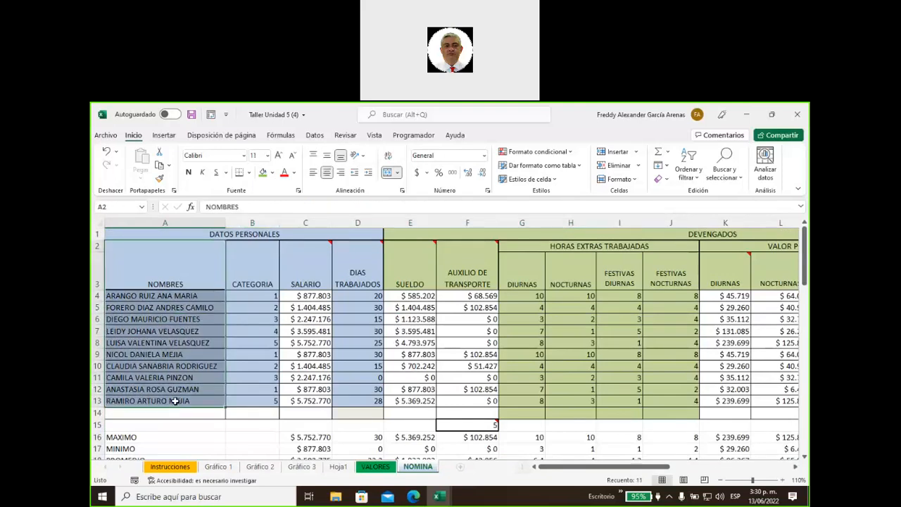
{"action": "left_click_drag", "start_coordinate": [403, 279], "coordinate": [411, 400]}
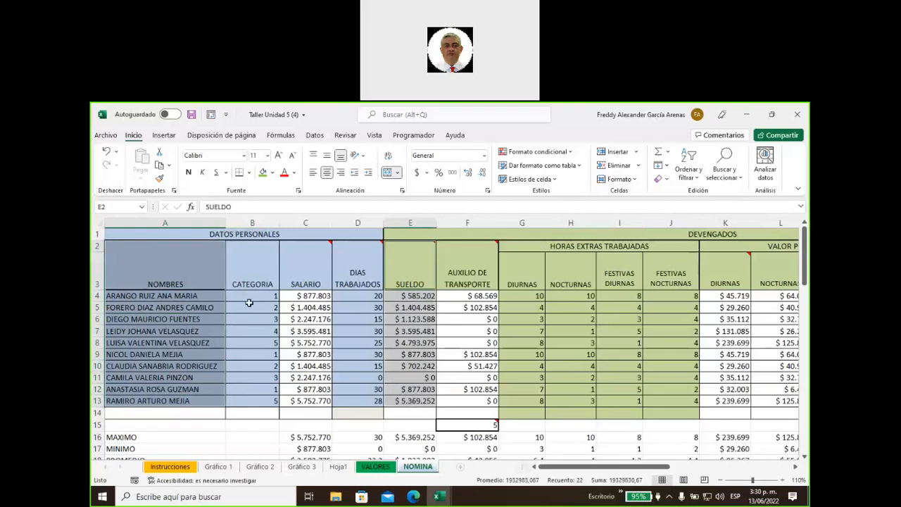
{"action": "left_click", "coordinate": [187, 265]}
{"action": "left_click_drag", "start_coordinate": [186, 265], "coordinate": [190, 401]}
{"action": "left_click_drag", "start_coordinate": [410, 258], "coordinate": [412, 405]}
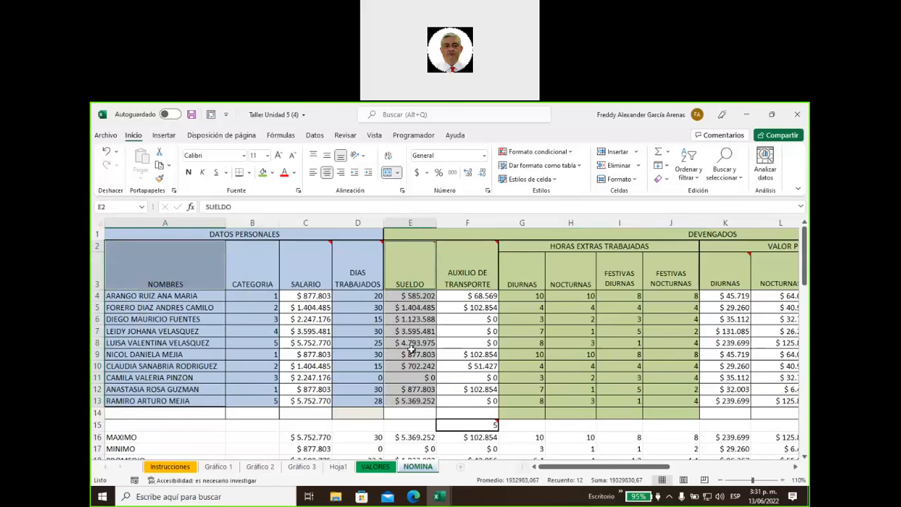
Insert a clustered 2-D column chart and apply the dark chart style
{"action": "left_click", "coordinate": [168, 137]}
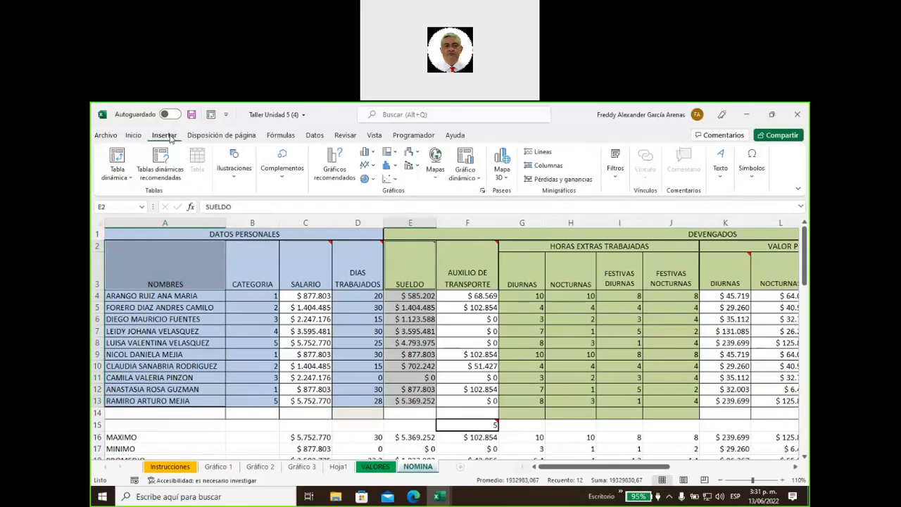
{"action": "left_click", "coordinate": [236, 178]}
{"action": "left_click", "coordinate": [236, 178]}
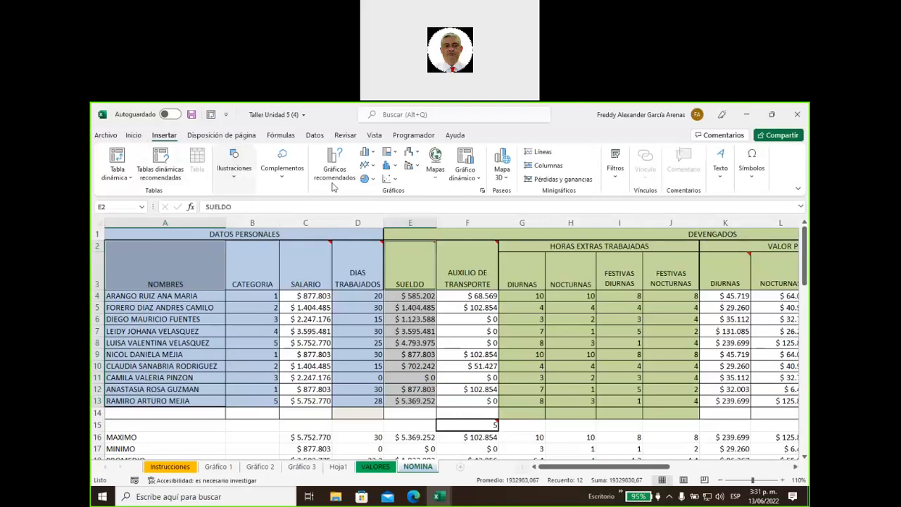
{"action": "left_click", "coordinate": [364, 153]}
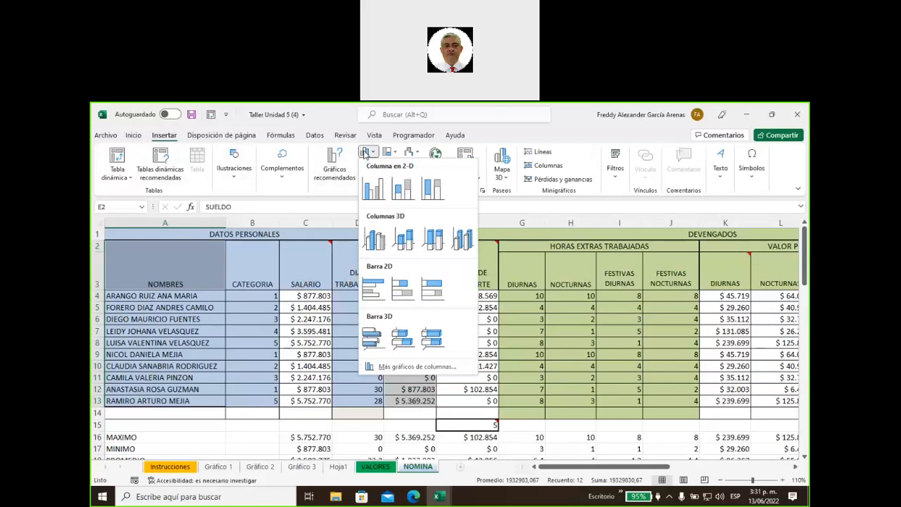
{"action": "left_click", "coordinate": [376, 192]}
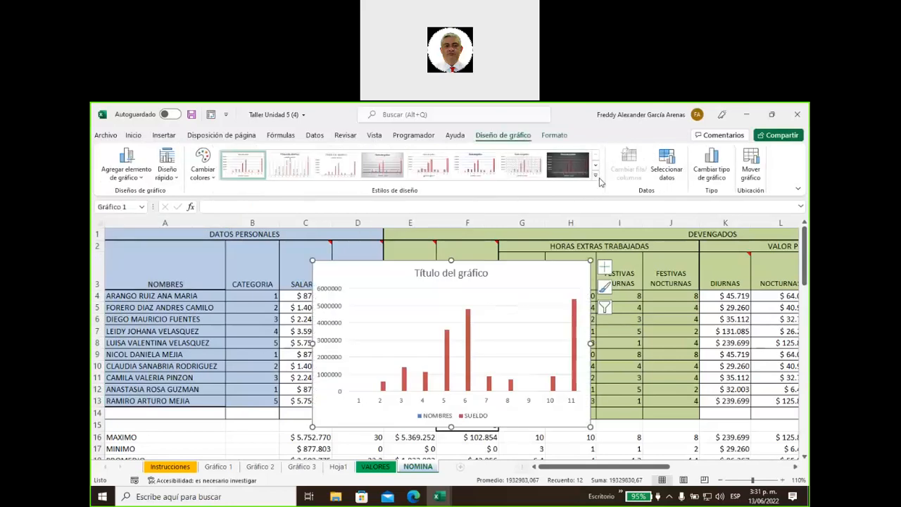
{"action": "left_click", "coordinate": [567, 164]}
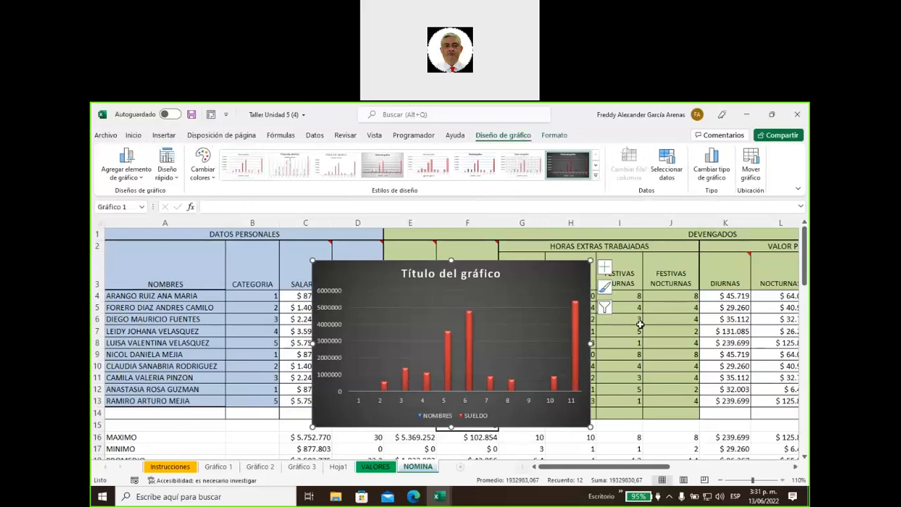
Move the chart beside the instruction rows and enlarge it
{"action": "scroll", "coordinate": [640, 324], "scroll_direction": "down", "scroll_amount": 2}
{"action": "left_click_drag", "start_coordinate": [518, 321], "coordinate": [620, 437]}
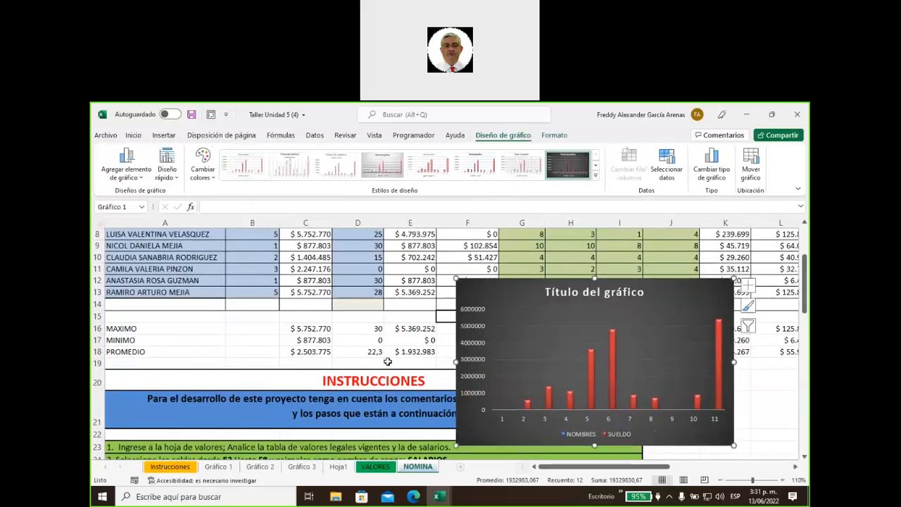
{"action": "scroll", "coordinate": [407, 353], "scroll_direction": "down", "scroll_amount": 6}
{"action": "scroll", "coordinate": [407, 354], "scroll_direction": "up", "scroll_amount": 3}
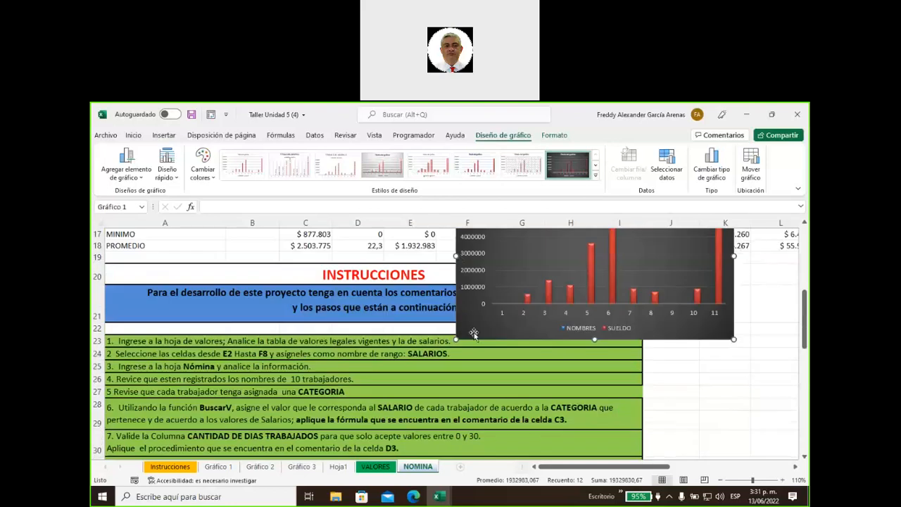
{"action": "left_click_drag", "start_coordinate": [512, 325], "coordinate": [616, 387]}
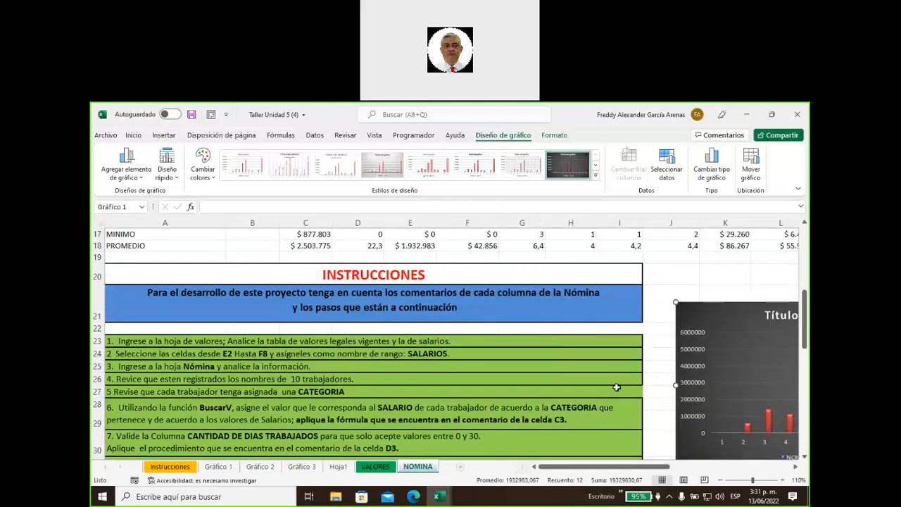
{"action": "scroll", "coordinate": [651, 410], "scroll_direction": "down", "scroll_amount": 3}
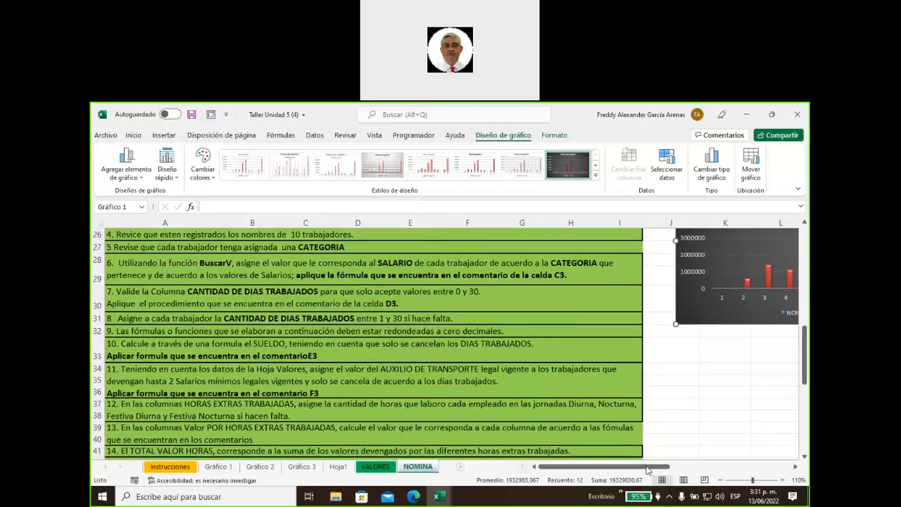
{"action": "left_click_drag", "start_coordinate": [648, 470], "coordinate": [704, 470]}
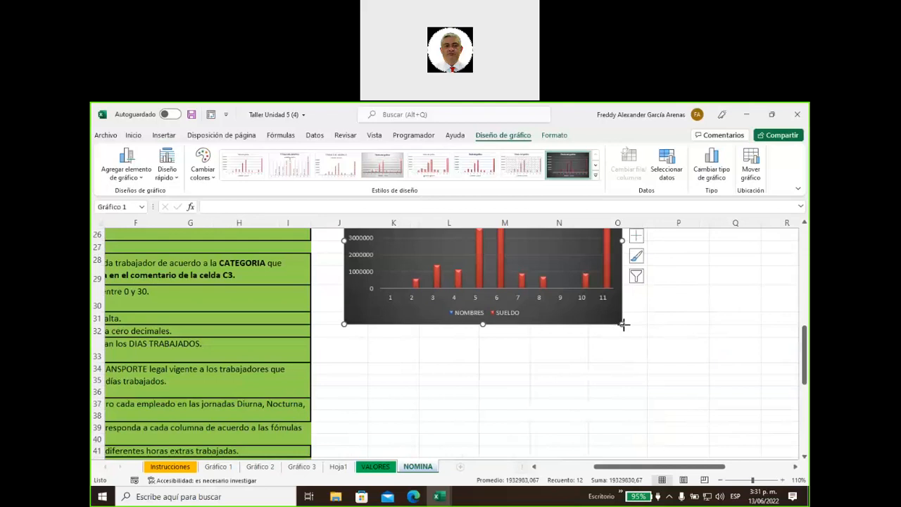
{"action": "left_click_drag", "start_coordinate": [729, 371], "coordinate": [755, 386]}
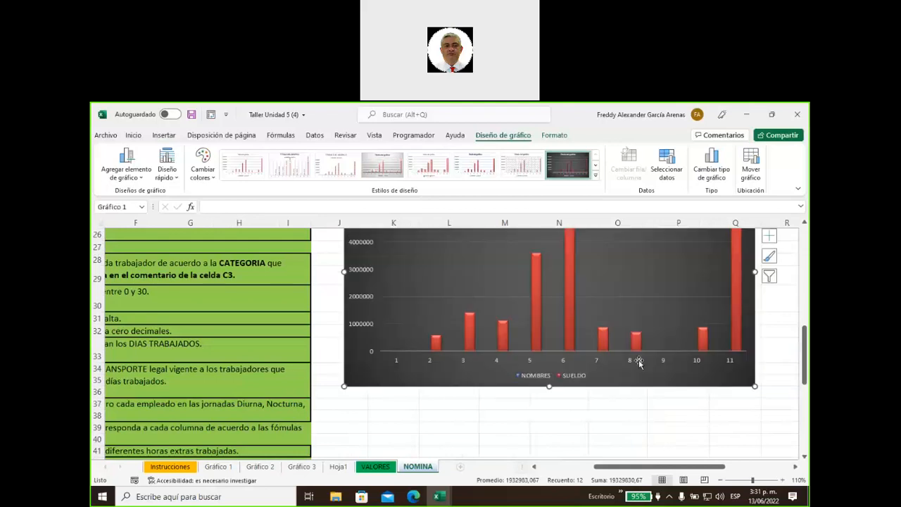
Fill instruction 25 in A55, the column chart task, green as completed
{"action": "left_click", "coordinate": [622, 413]}
{"action": "scroll", "coordinate": [609, 416], "scroll_direction": "up", "scroll_amount": 3}
{"action": "scroll", "coordinate": [584, 392], "scroll_direction": "down", "scroll_amount": 4}
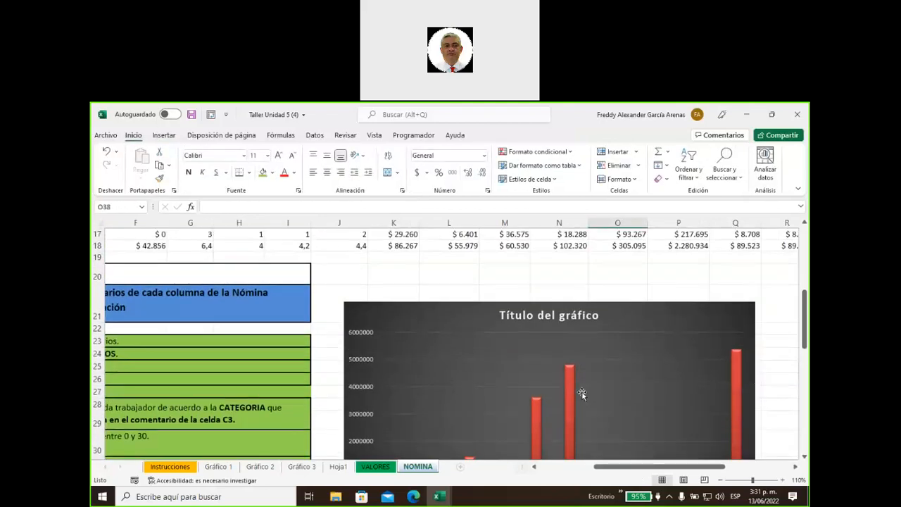
{"action": "scroll", "coordinate": [579, 387], "scroll_direction": "up", "scroll_amount": 1}
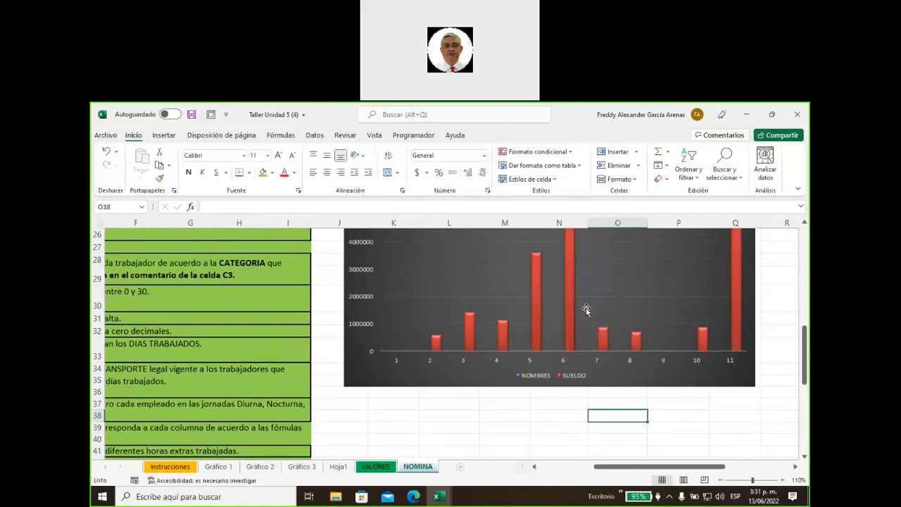
{"action": "scroll", "coordinate": [585, 313], "scroll_direction": "up", "scroll_amount": 1}
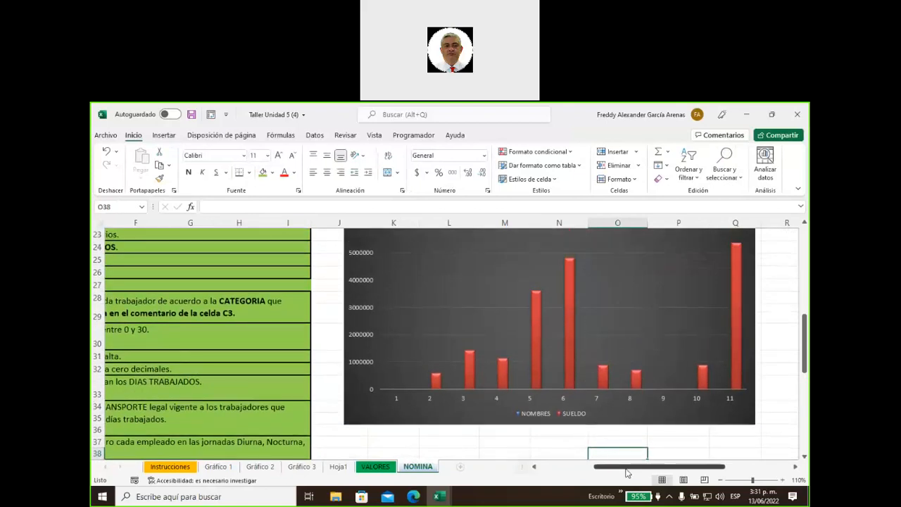
{"action": "left_click_drag", "start_coordinate": [627, 473], "coordinate": [569, 473]}
{"action": "scroll", "coordinate": [299, 329], "scroll_direction": "down", "scroll_amount": 9}
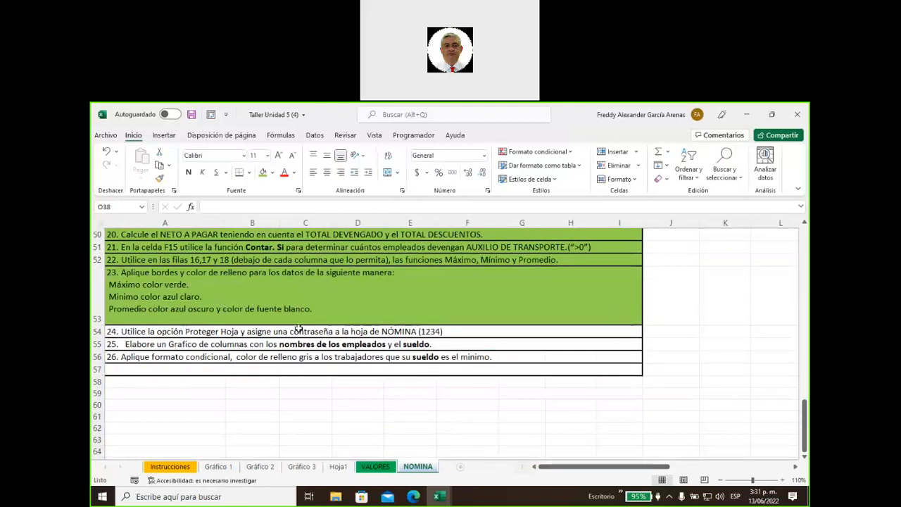
{"action": "left_click", "coordinate": [267, 345]}
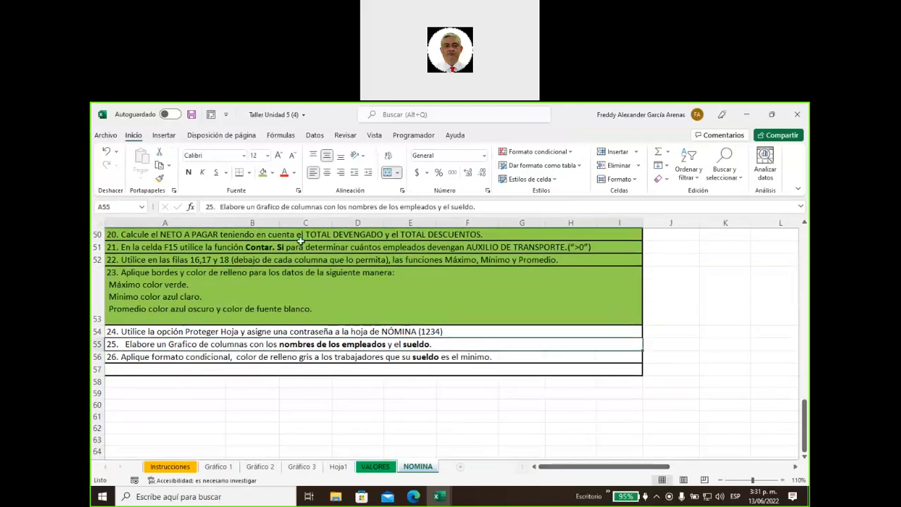
{"action": "left_click", "coordinate": [262, 172]}
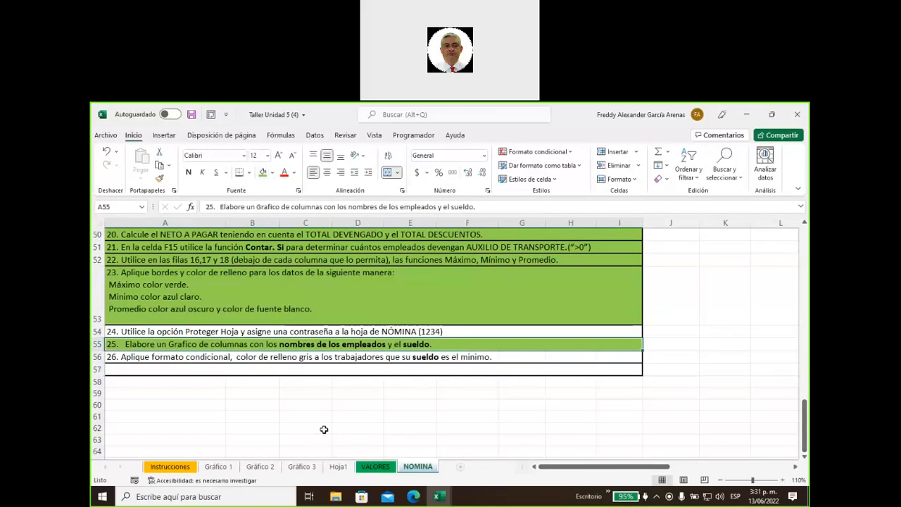
{"action": "left_click", "coordinate": [335, 357]}
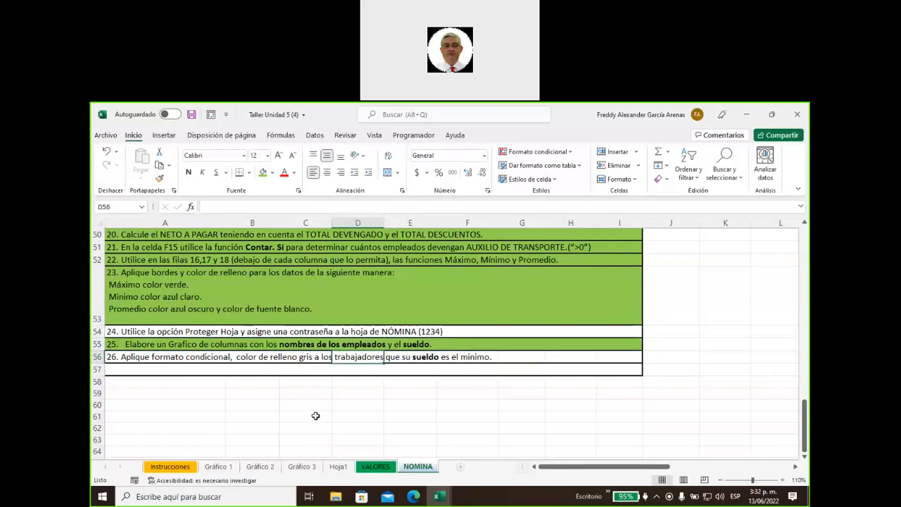
{"action": "scroll", "coordinate": [315, 416], "scroll_direction": "up", "scroll_amount": 15}
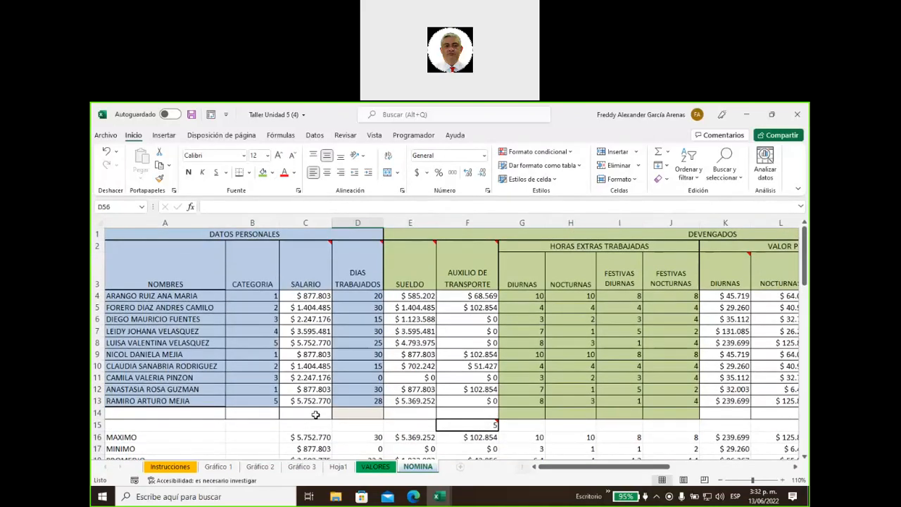
Start an Equal To highlight rule on the SUELDO values with the value 877803
{"action": "left_click", "coordinate": [409, 354]}
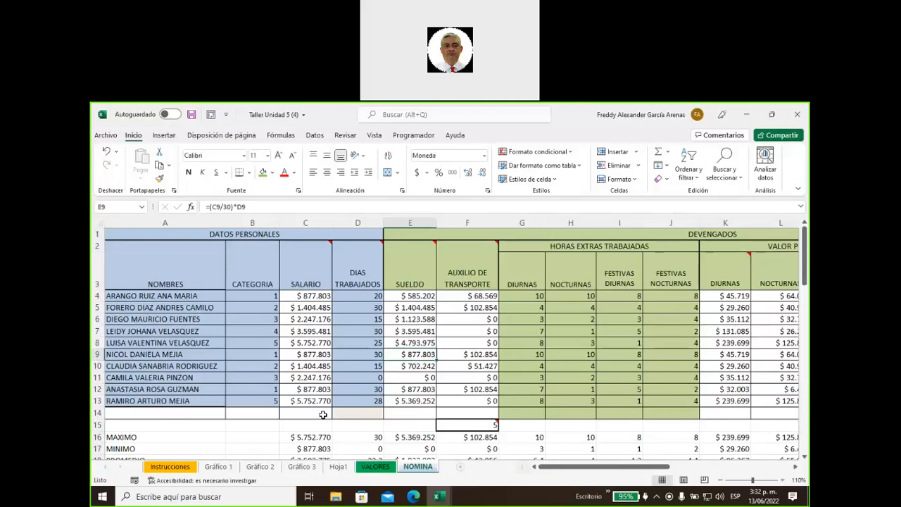
{"action": "left_click_drag", "start_coordinate": [402, 295], "coordinate": [410, 400]}
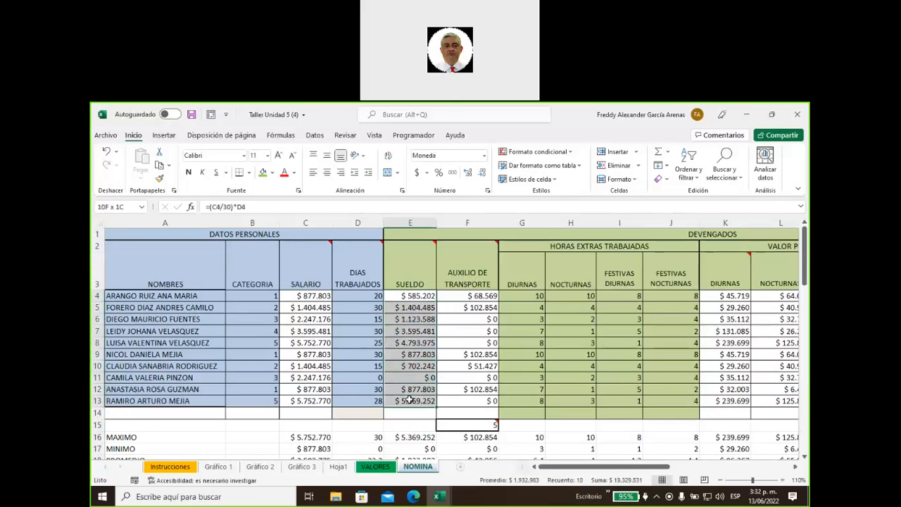
{"action": "left_click", "coordinate": [537, 151]}
{"action": "mouse_move", "coordinate": [522, 227]}
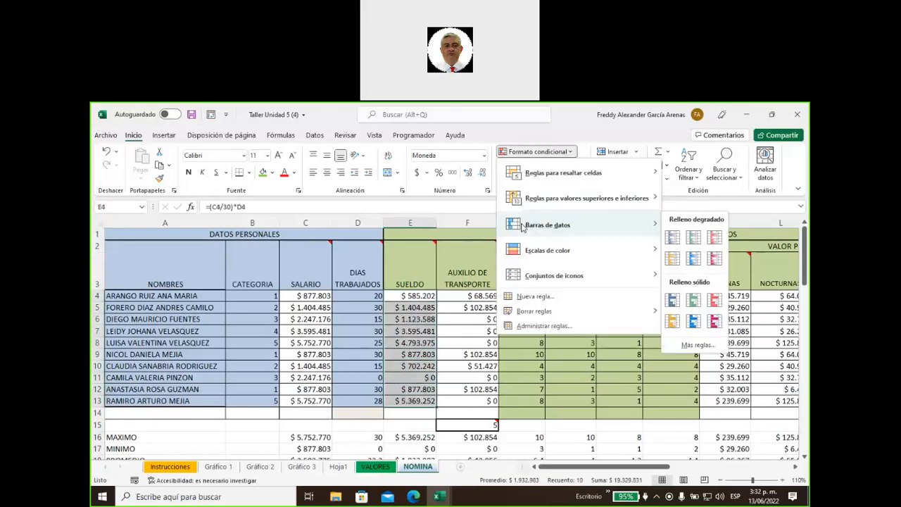
{"action": "mouse_move", "coordinate": [551, 181]}
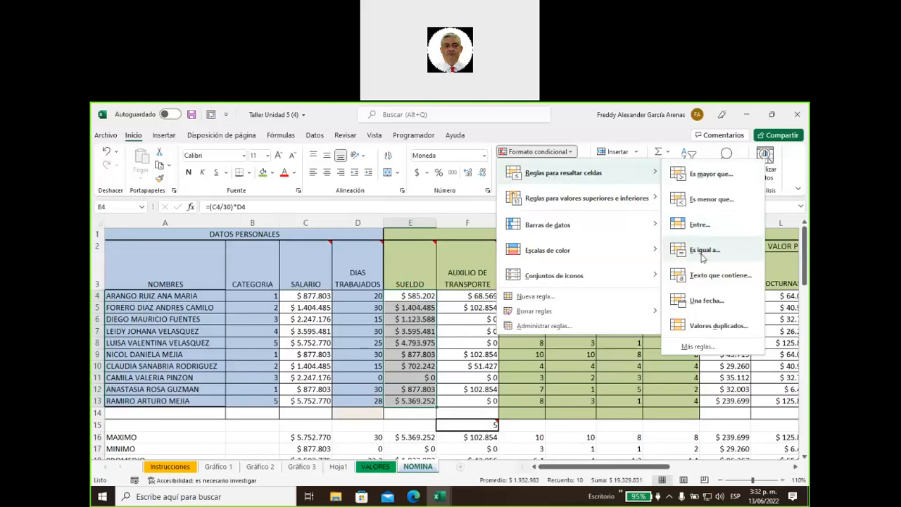
{"action": "left_click", "coordinate": [702, 251]}
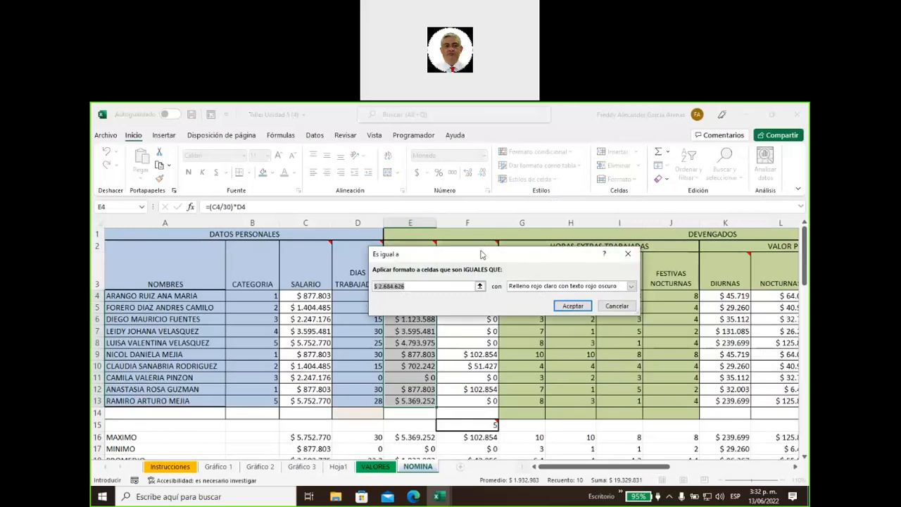
{"action": "left_click_drag", "start_coordinate": [482, 254], "coordinate": [584, 267]}
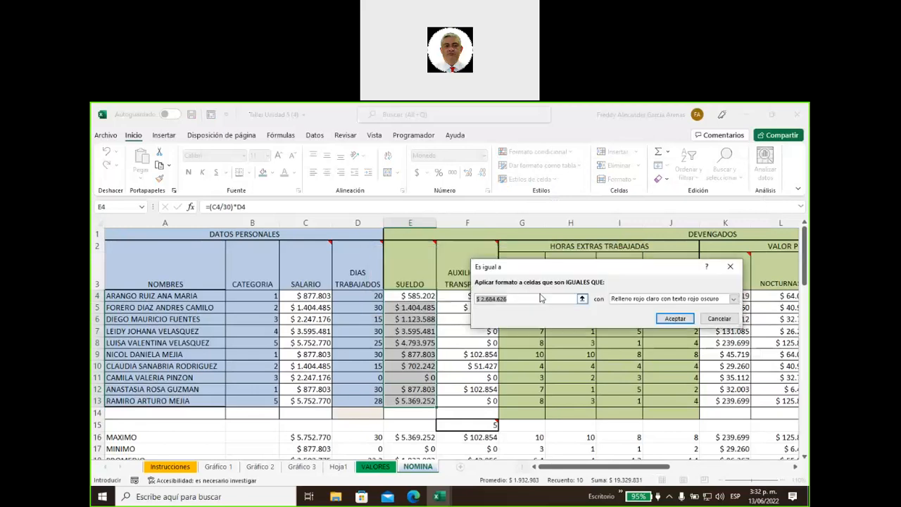
{"action": "type", "text": "877803"}
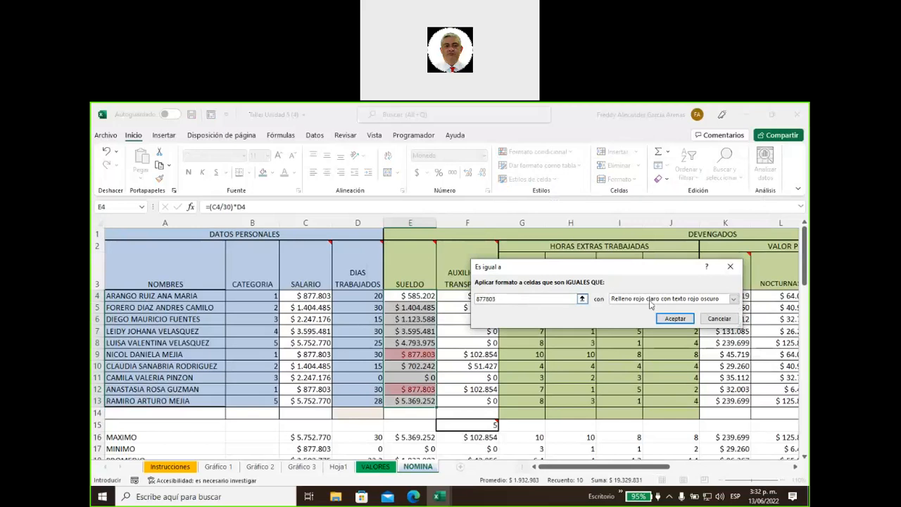
Give the equal-to-877803 rule a custom gray fill and apply it
{"action": "left_click", "coordinate": [653, 300]}
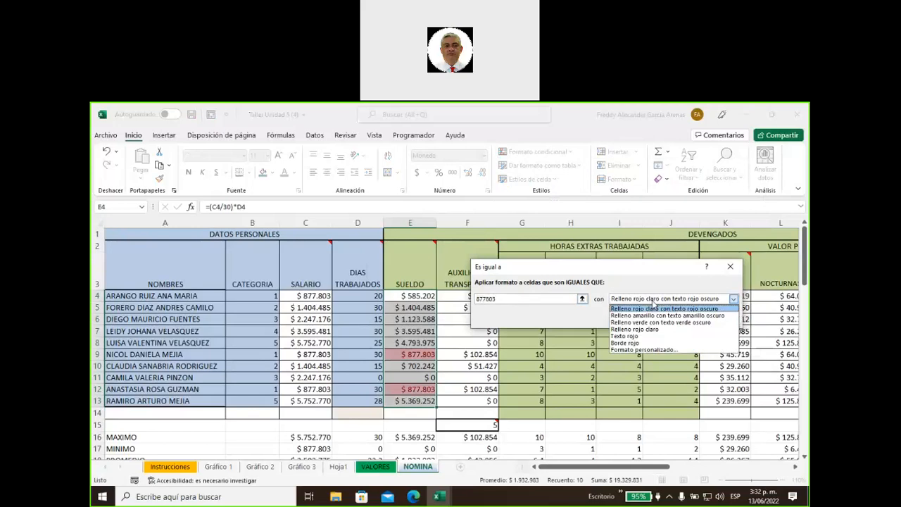
{"action": "left_click", "coordinate": [652, 350]}
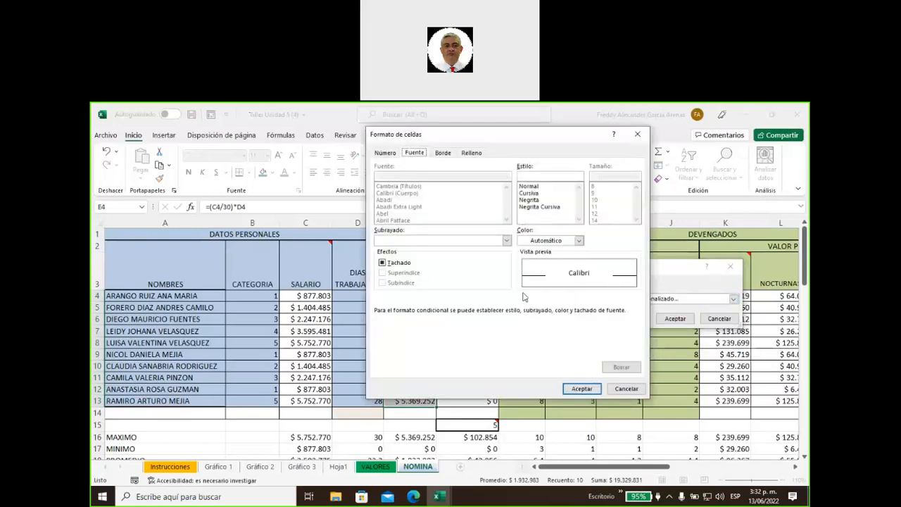
{"action": "left_click", "coordinate": [471, 154]}
{"action": "left_click", "coordinate": [599, 199]}
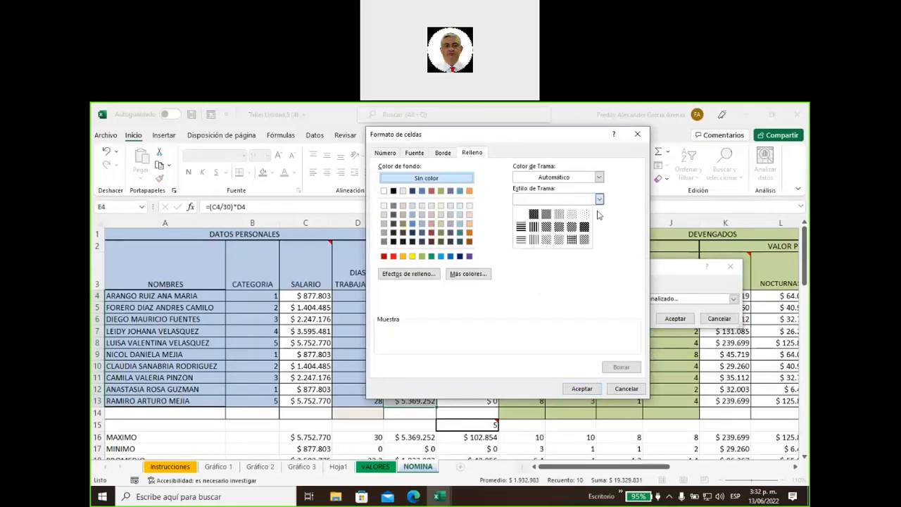
{"action": "left_click", "coordinate": [609, 233]}
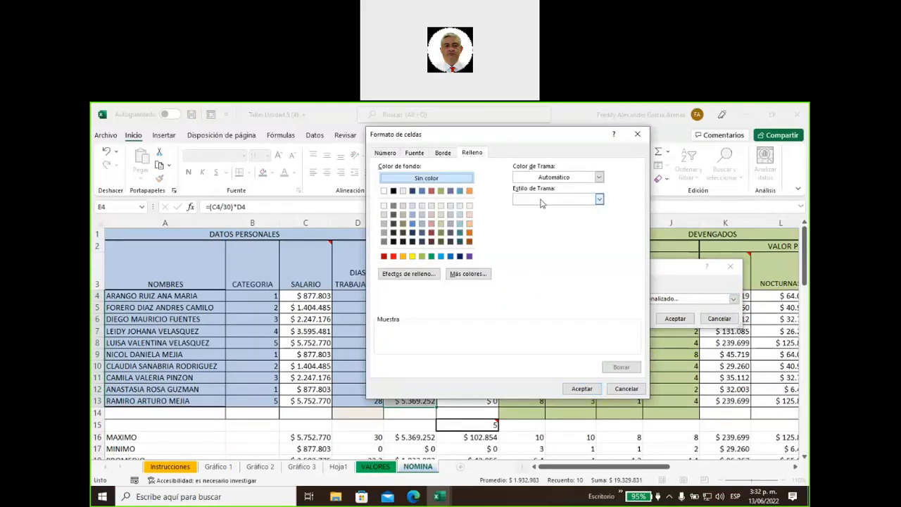
{"action": "left_click", "coordinate": [384, 241]}
{"action": "left_click", "coordinate": [582, 390]}
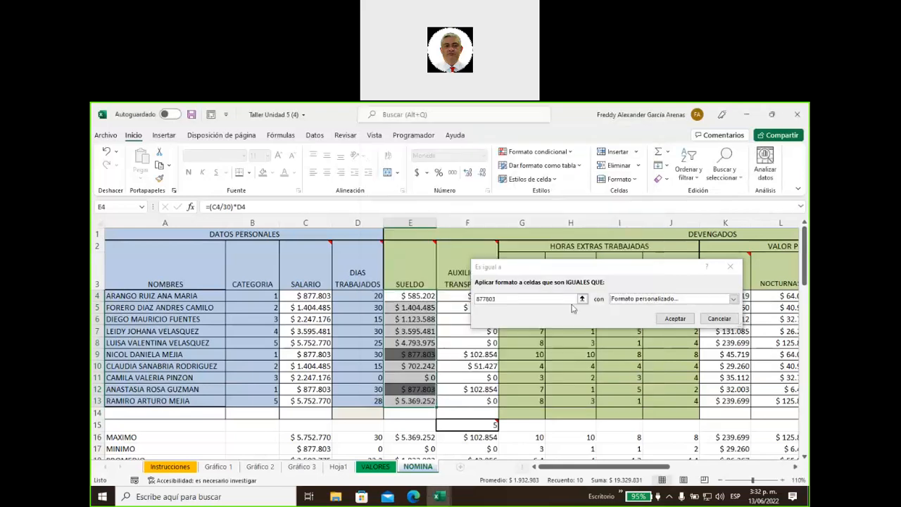
{"action": "left_click", "coordinate": [675, 319]}
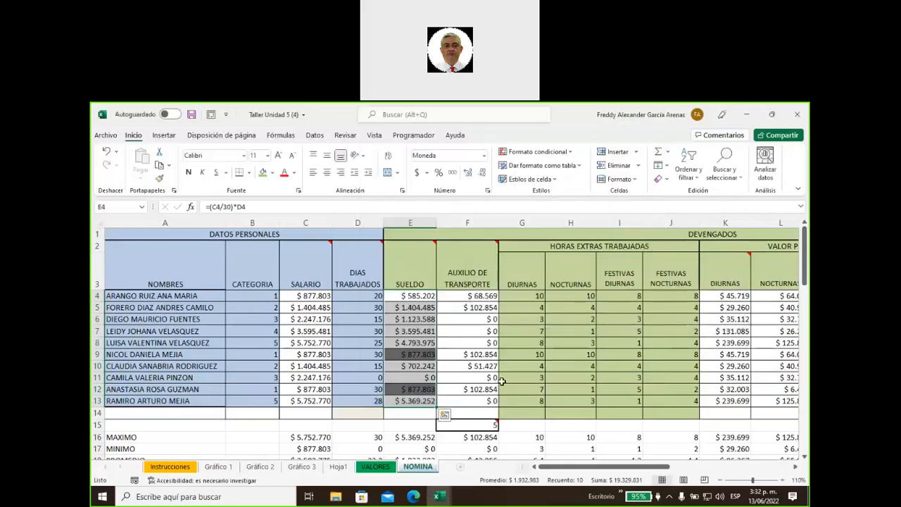
Check both gray-filled $ 877.803 salary cells and scroll down to instruction 26
{"action": "left_click", "coordinate": [422, 390]}
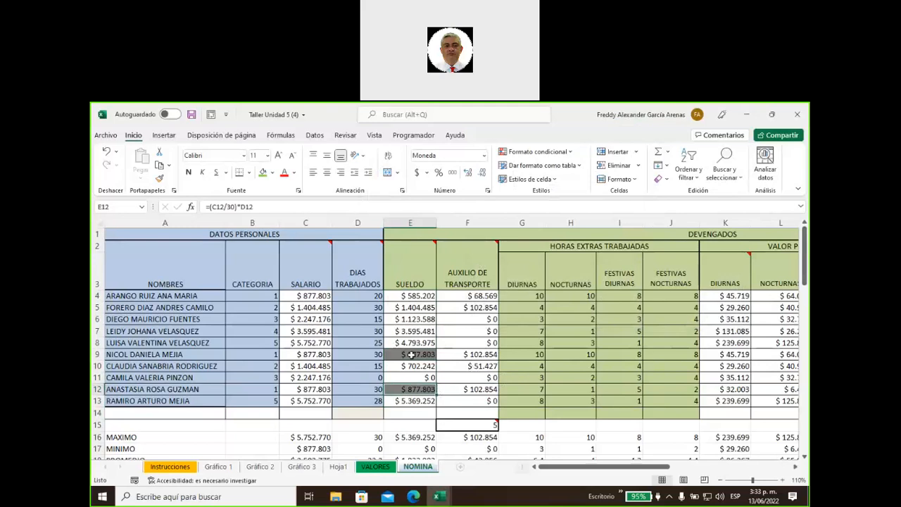
{"action": "left_click", "coordinate": [411, 354]}
{"action": "scroll", "coordinate": [337, 388], "scroll_direction": "down", "scroll_amount": 2}
{"action": "scroll", "coordinate": [338, 387], "scroll_direction": "down", "scroll_amount": 14}
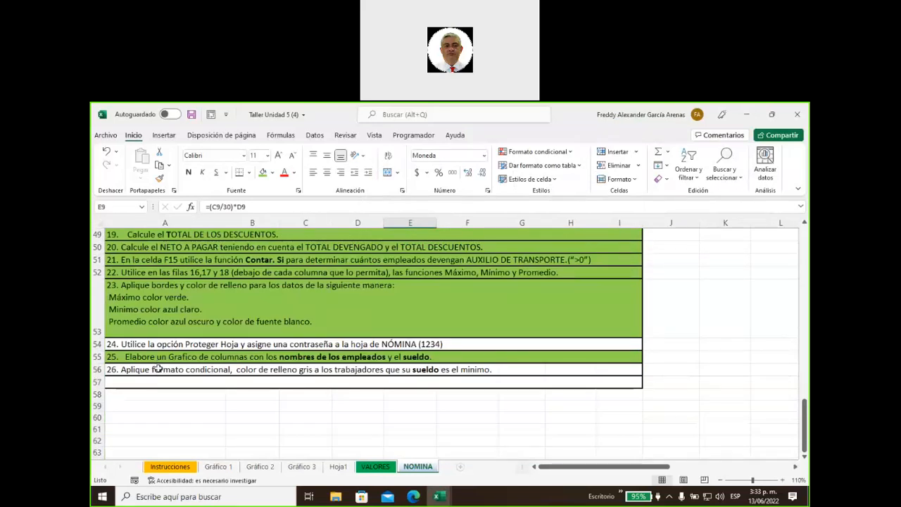
Fill G56 and H56 beside instruction 26 green, then scroll back to the top
{"action": "left_click_drag", "start_coordinate": [155, 370], "coordinate": [451, 370]}
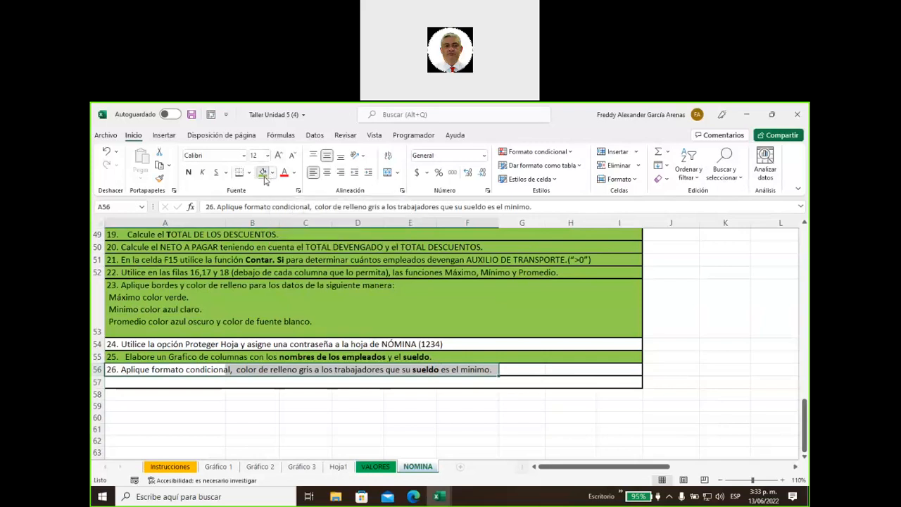
{"action": "left_click", "coordinate": [516, 358]}
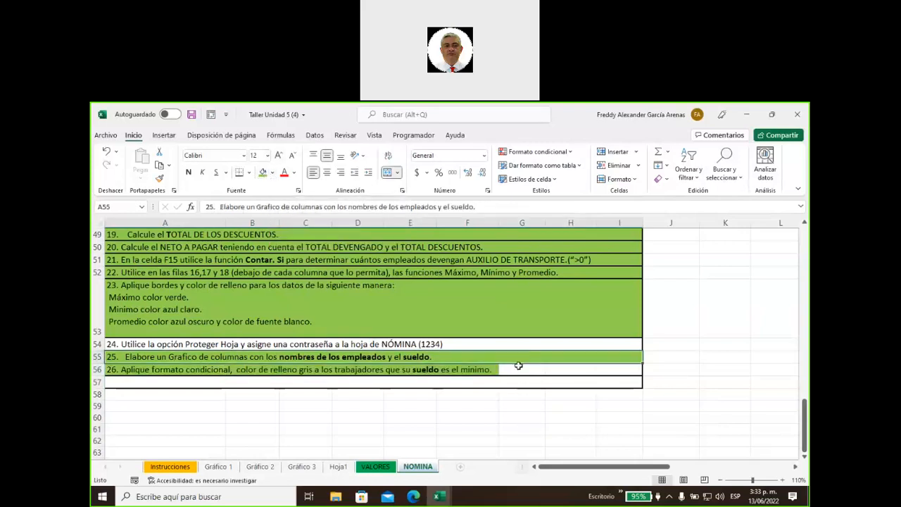
{"action": "left_click", "coordinate": [519, 369]}
{"action": "left_click", "coordinate": [265, 174]}
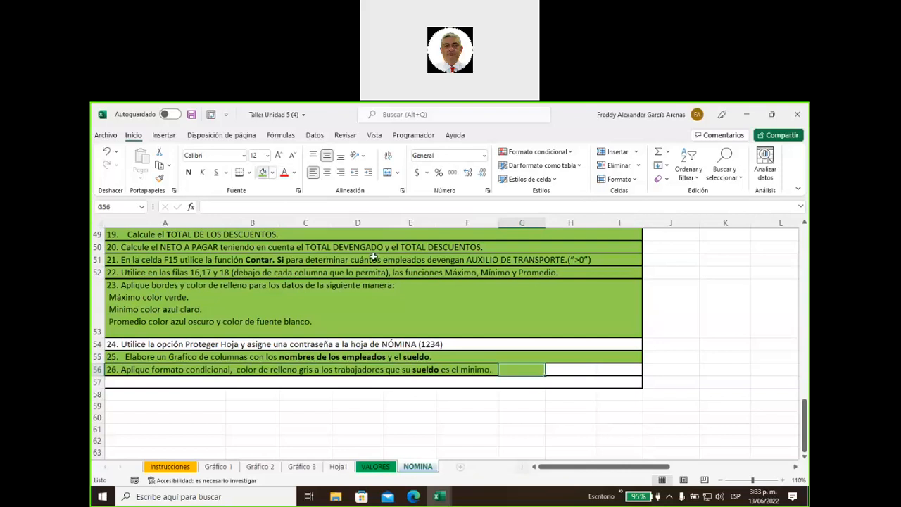
{"action": "left_click", "coordinate": [568, 373]}
{"action": "left_click", "coordinate": [263, 173]}
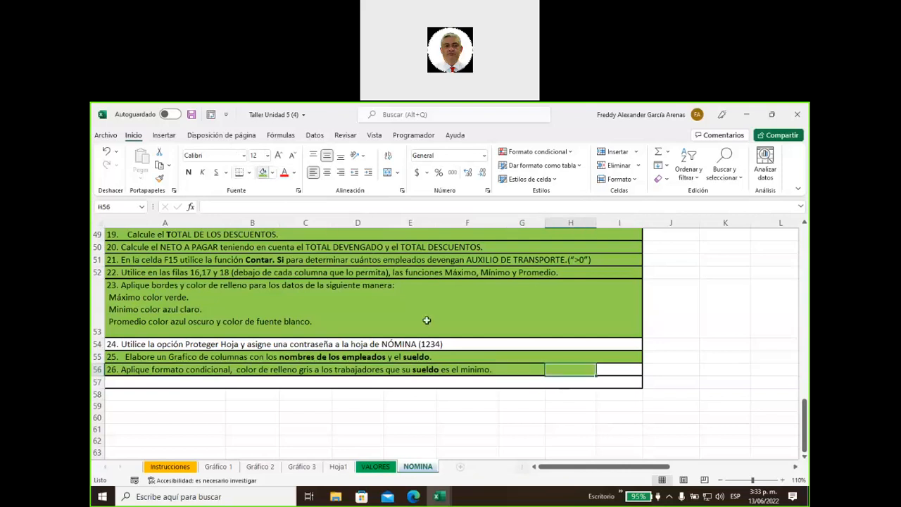
{"action": "scroll", "coordinate": [517, 394], "scroll_direction": "up", "scroll_amount": 7}
{"action": "scroll", "coordinate": [517, 394], "scroll_direction": "up", "scroll_amount": 9}
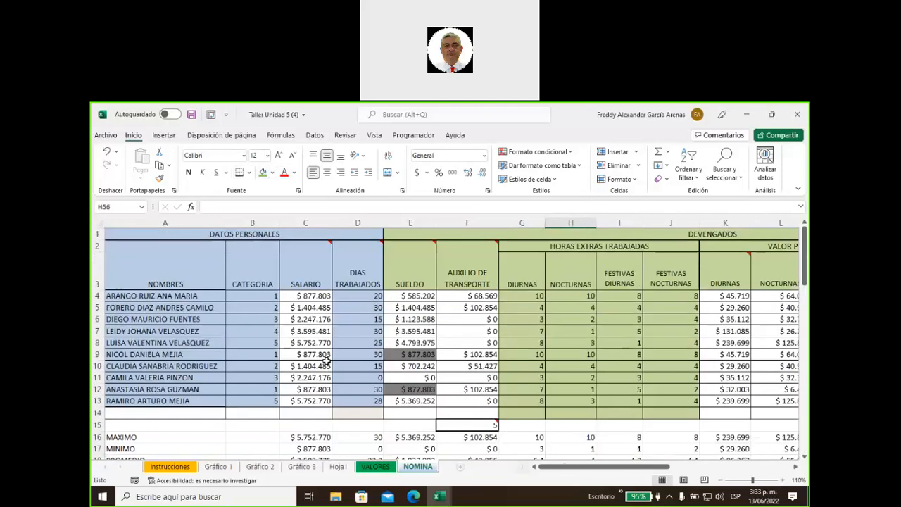
Start a new formula-based conditional formatting rule for the names in A4:A13
{"action": "left_click_drag", "start_coordinate": [167, 296], "coordinate": [164, 401]}
{"action": "left_click", "coordinate": [532, 154]}
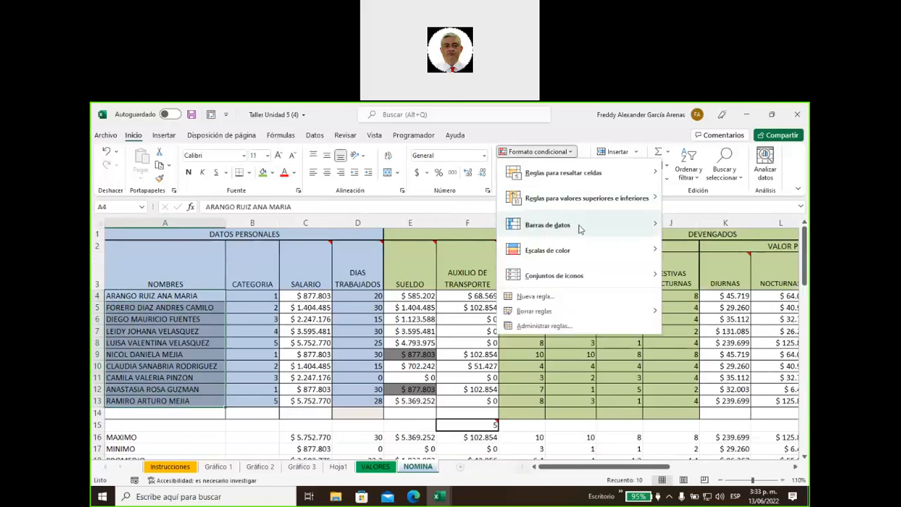
{"action": "mouse_move", "coordinate": [578, 226]}
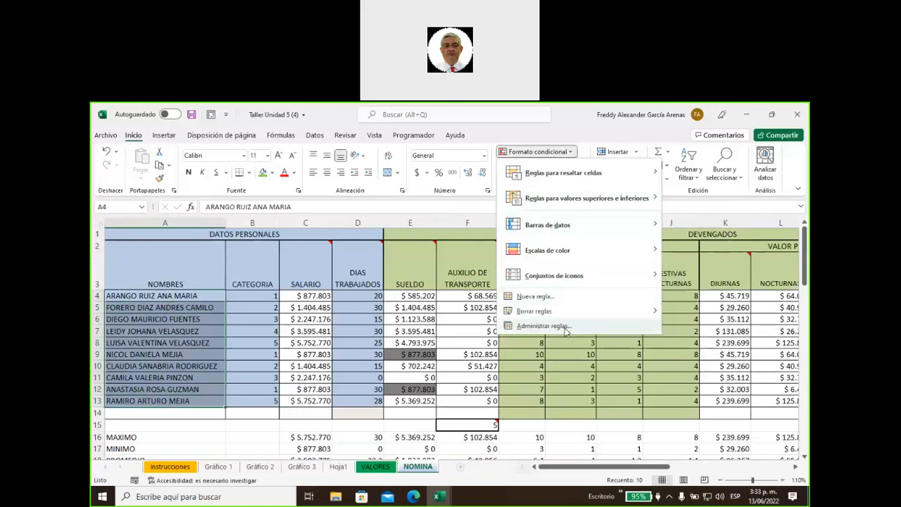
{"action": "left_click", "coordinate": [562, 326]}
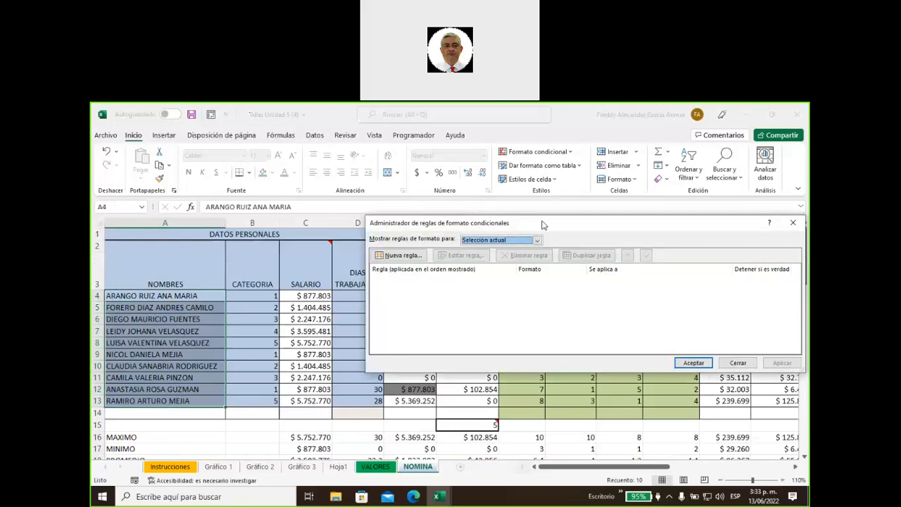
{"action": "left_click_drag", "start_coordinate": [540, 224], "coordinate": [440, 180]}
{"action": "left_click", "coordinate": [299, 212]}
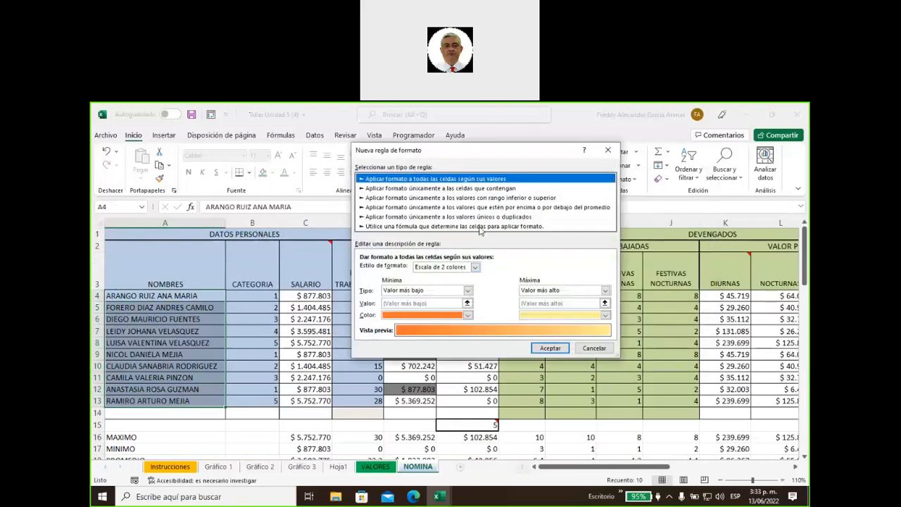
{"action": "left_click", "coordinate": [481, 226]}
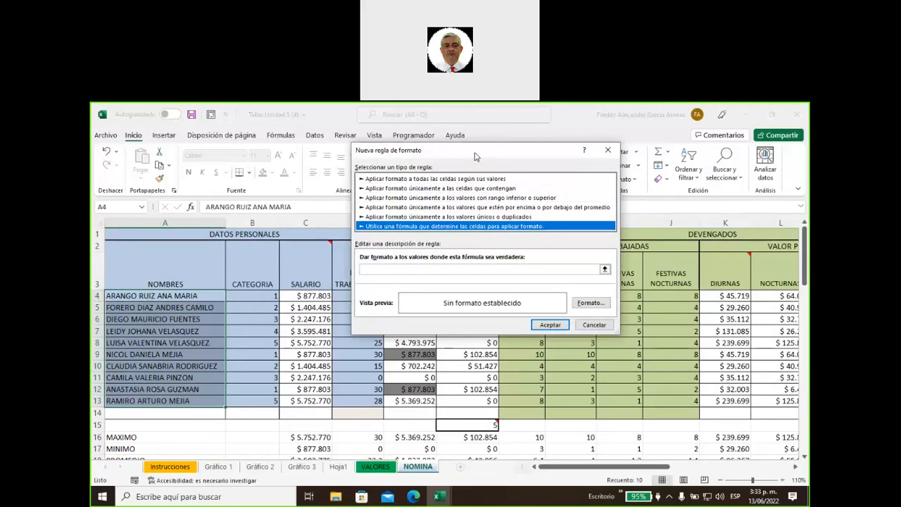
{"action": "left_click_drag", "start_coordinate": [475, 156], "coordinate": [636, 123]}
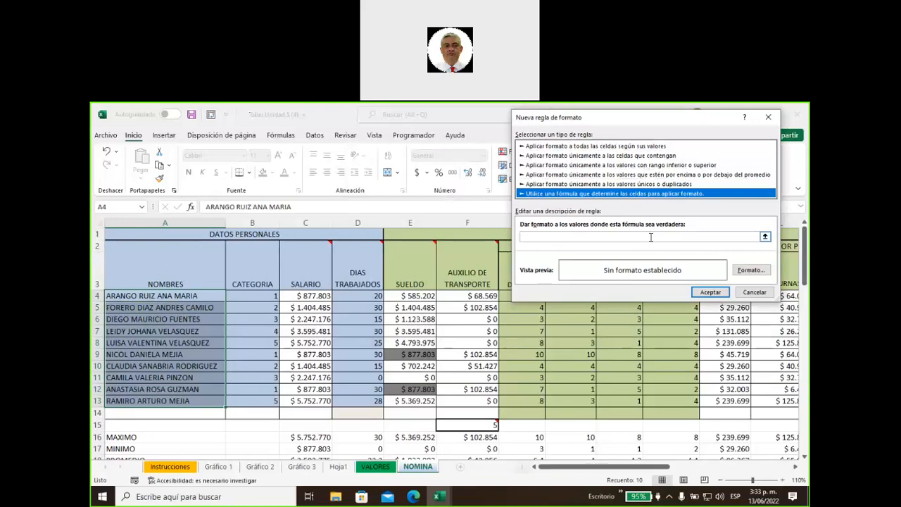
Enter the rule formula =E4=877803
{"action": "left_click", "coordinate": [570, 236]}
{"action": "type", "text": "="}
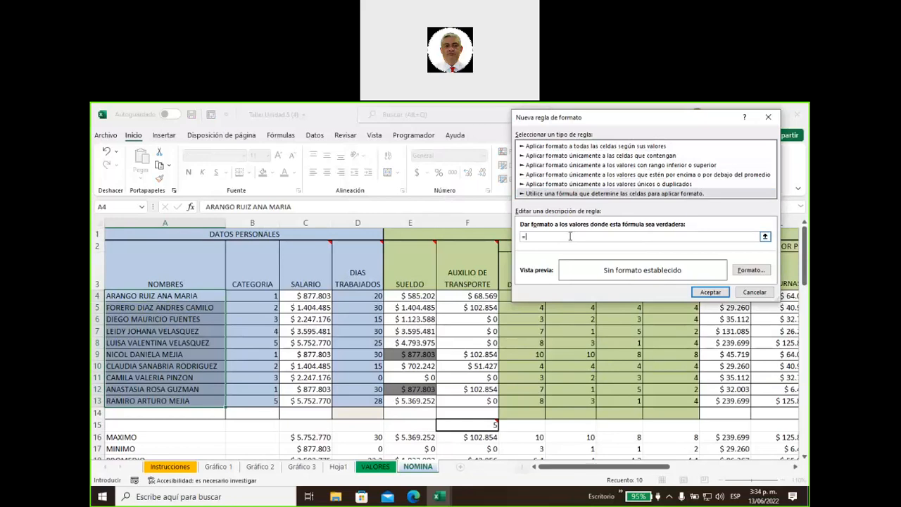
{"action": "type", "text": "E"}
{"action": "type", "text": "4="}
{"action": "type", "text": "8777"}
{"action": "key", "text": "BackSpace"}
{"action": "type", "text": "803"}
Give the rule a gray fill and apply it to the names
{"action": "left_click", "coordinate": [745, 273]}
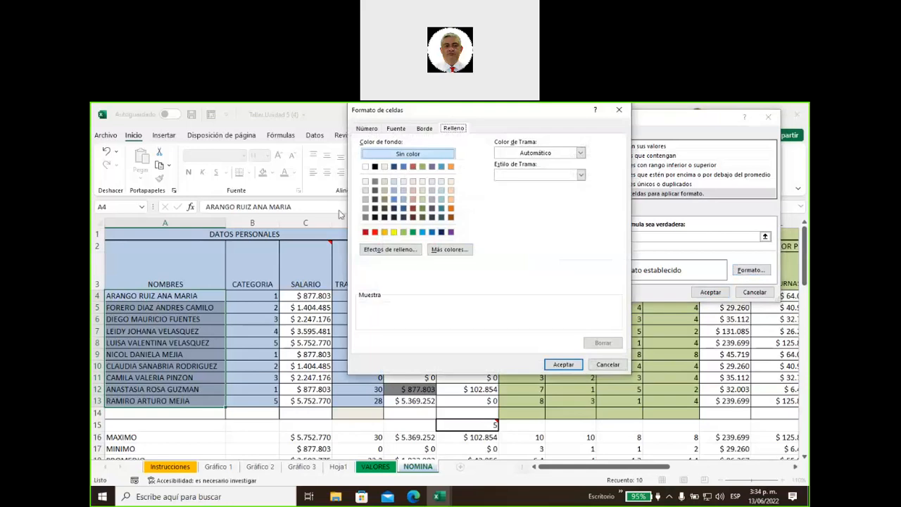
{"action": "left_click", "coordinate": [366, 209]}
{"action": "left_click", "coordinate": [564, 364]}
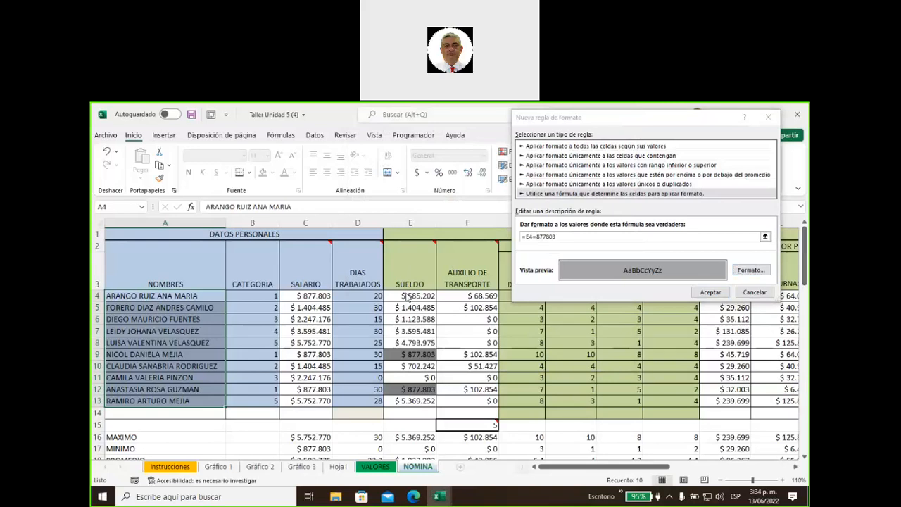
{"action": "left_click", "coordinate": [708, 291]}
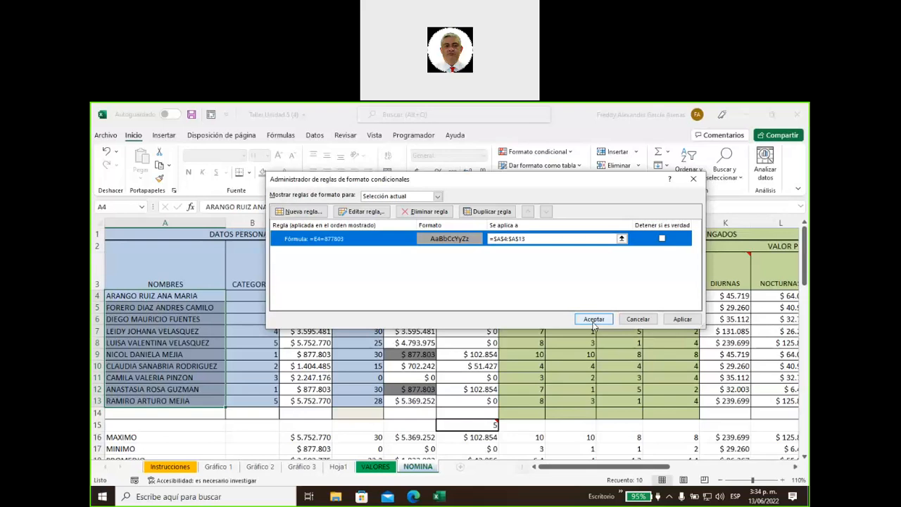
{"action": "left_click", "coordinate": [593, 319]}
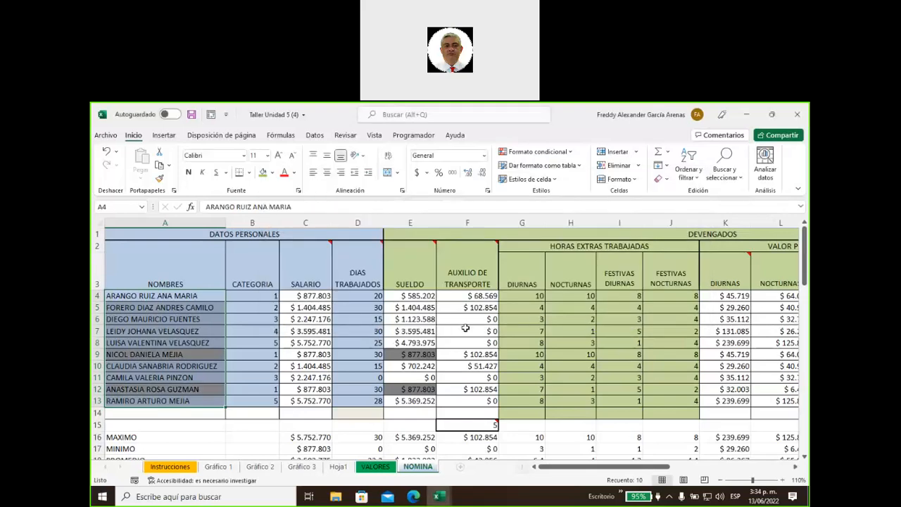
{"action": "left_click", "coordinate": [467, 328]}
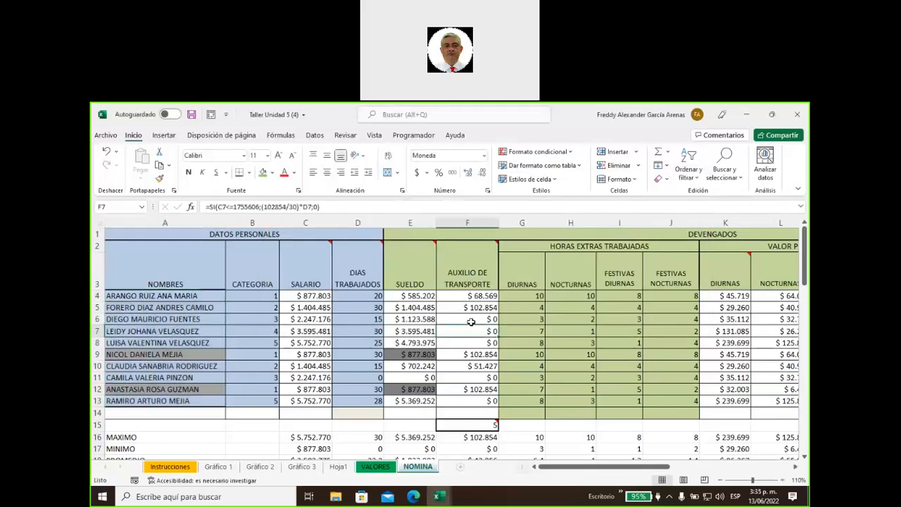
Check the gray-shaded name in A9 against its salary, then scroll down to instruction 24
{"action": "left_click", "coordinate": [138, 355]}
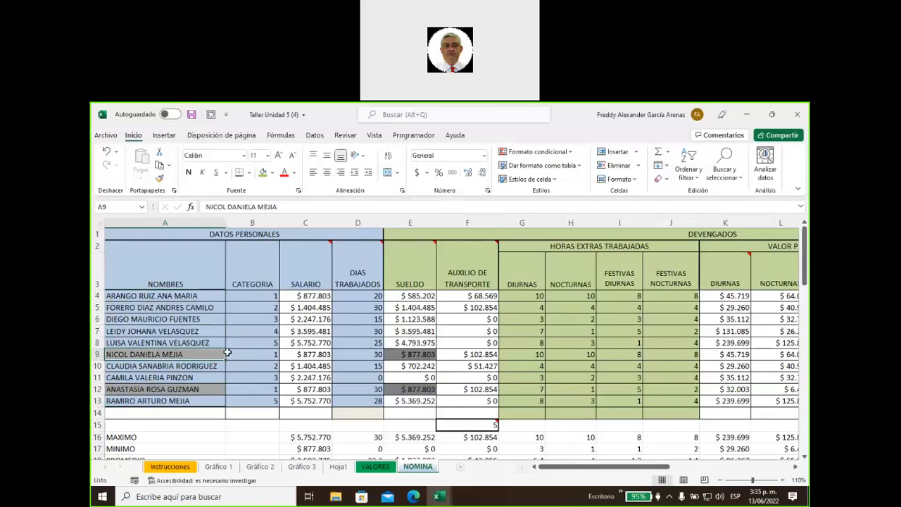
{"action": "left_click", "coordinate": [400, 355]}
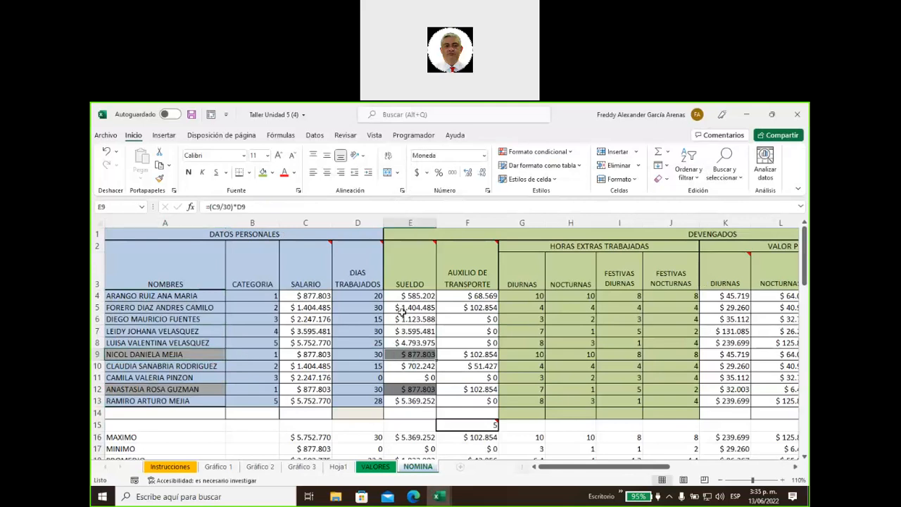
{"action": "left_click", "coordinate": [202, 355]}
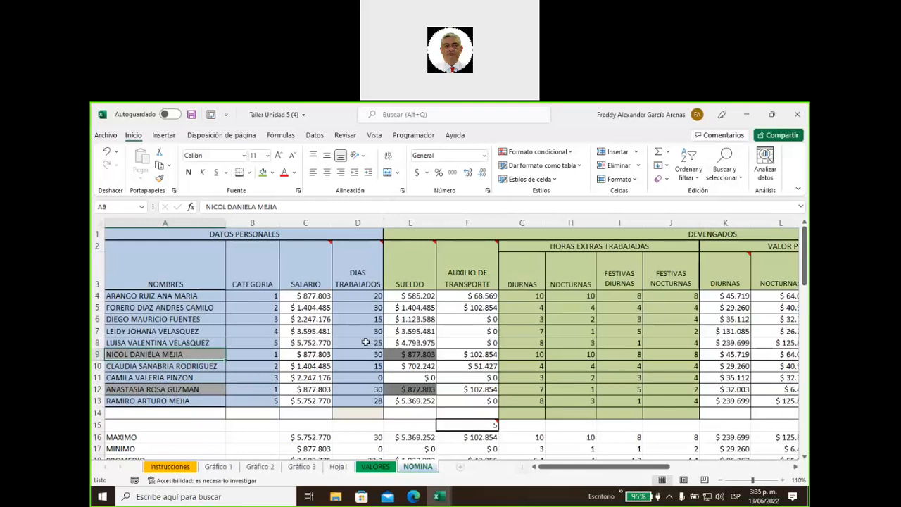
{"action": "scroll", "coordinate": [343, 336], "scroll_direction": "down", "scroll_amount": 1}
{"action": "scroll", "coordinate": [342, 336], "scroll_direction": "down", "scroll_amount": 15}
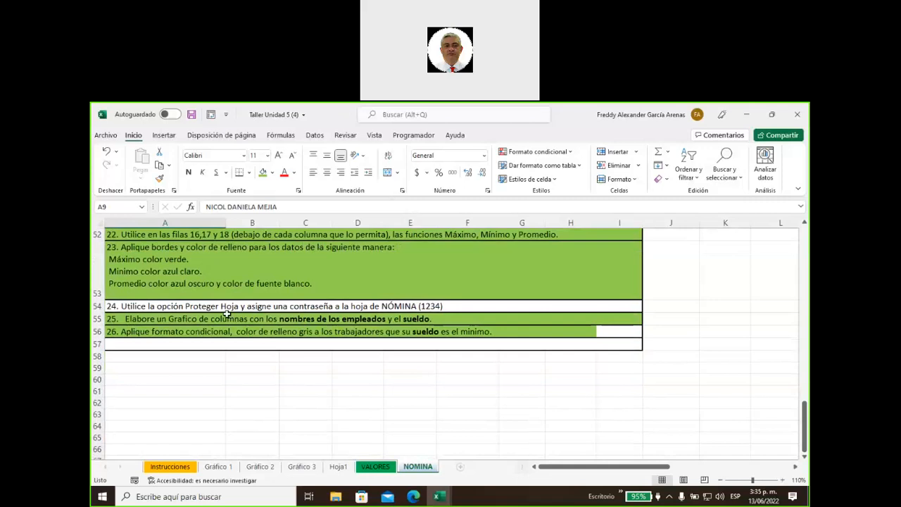
Protect the NOMINA sheet with a password, entering it twice to confirm
{"action": "left_click", "coordinate": [221, 308]}
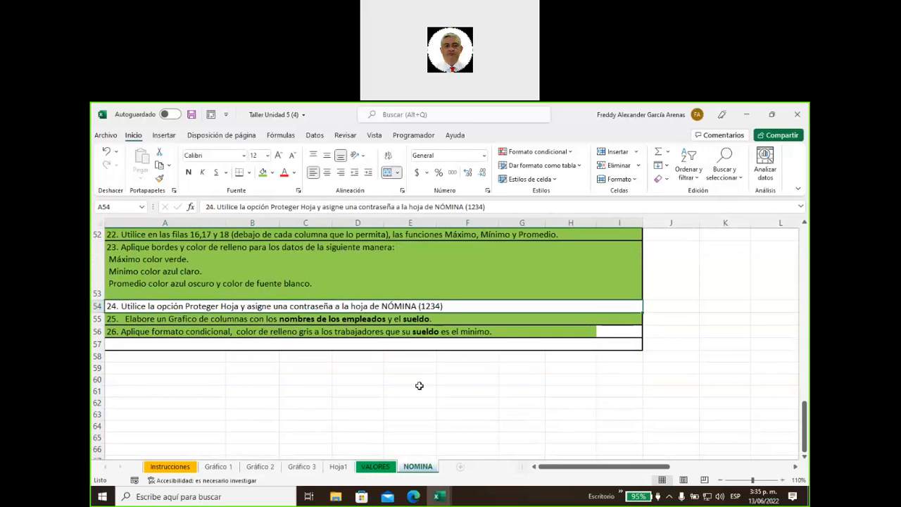
{"action": "right_click", "coordinate": [418, 468]}
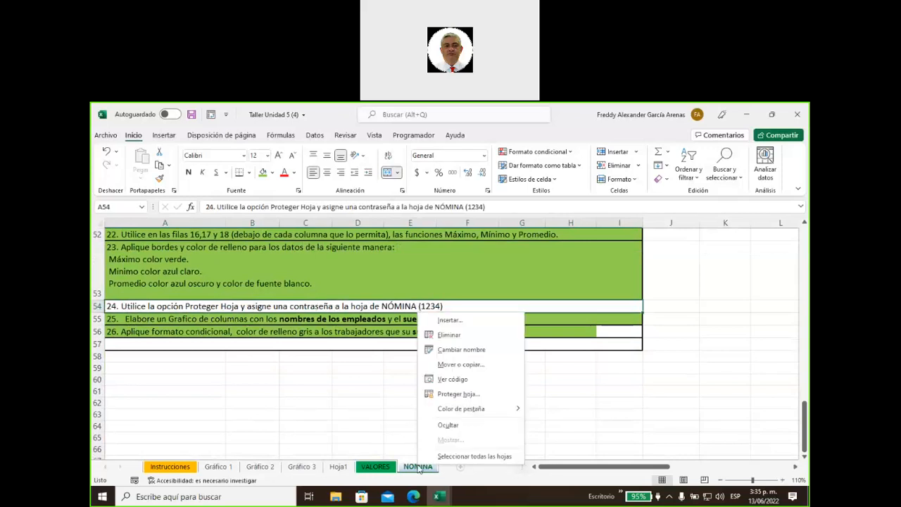
{"action": "left_click", "coordinate": [458, 395]}
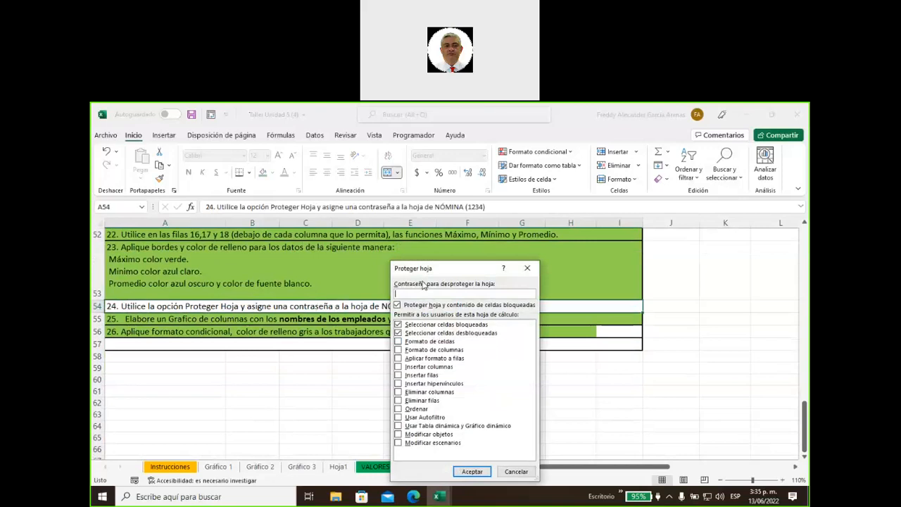
{"action": "type", "text": "1234"}
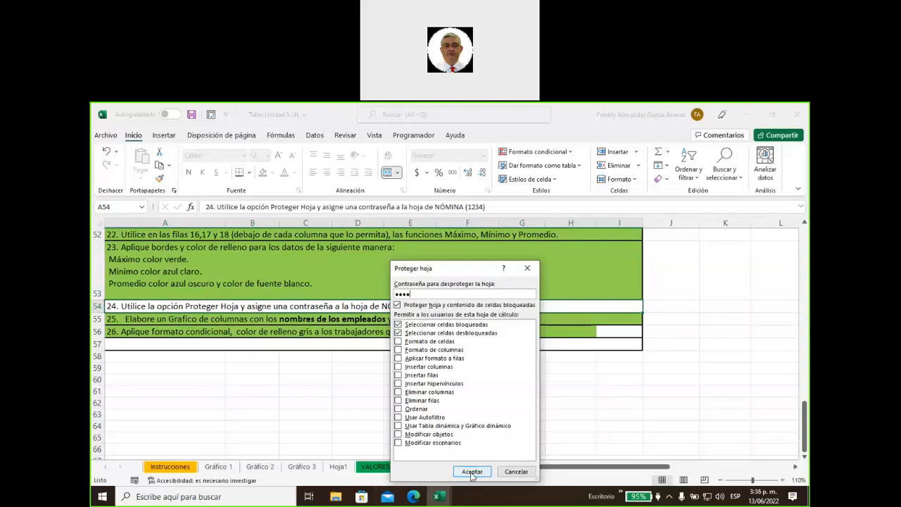
{"action": "left_click", "coordinate": [472, 471]}
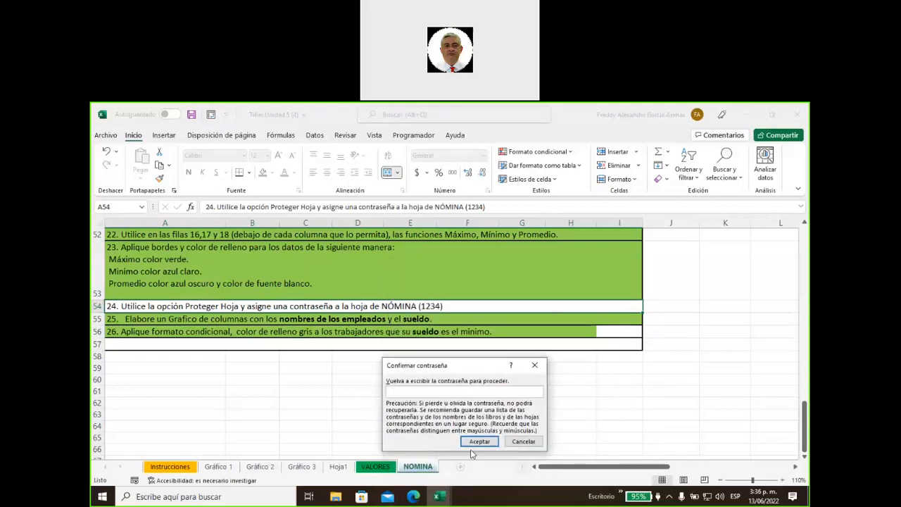
{"action": "type", "text": "1234"}
{"action": "left_click", "coordinate": [479, 442]}
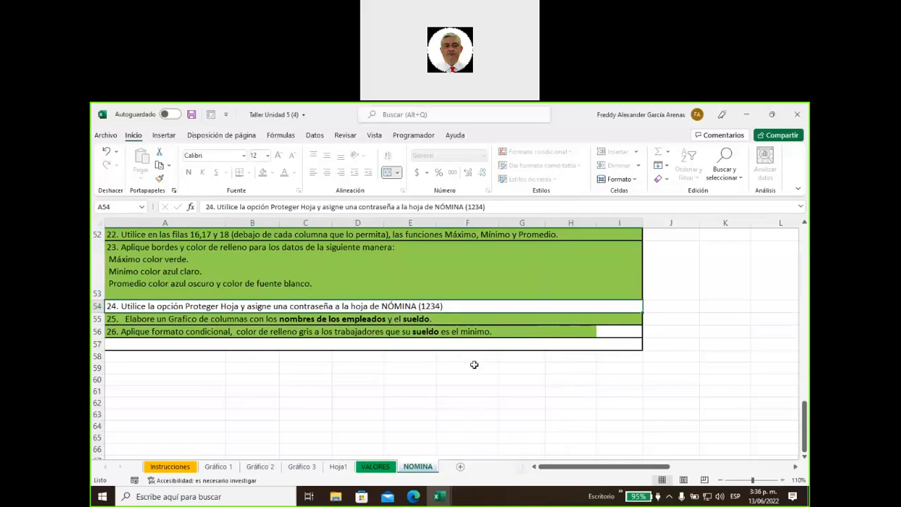
Try editing the transport formula in F6 and dismiss the protected-sheet warning
{"action": "scroll", "coordinate": [474, 364], "scroll_direction": "up", "scroll_amount": 5}
{"action": "scroll", "coordinate": [473, 365], "scroll_direction": "up", "scroll_amount": 12}
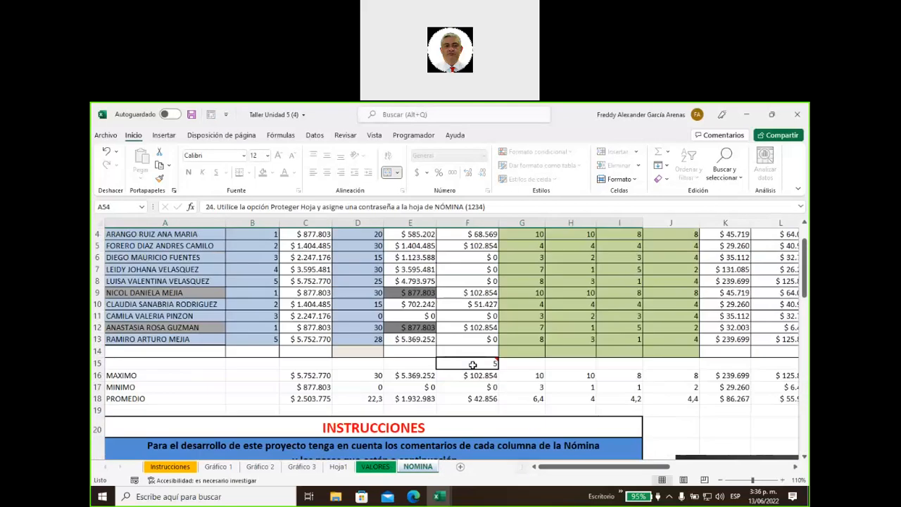
{"action": "left_click", "coordinate": [466, 365]}
{"action": "left_click", "coordinate": [462, 330]}
{"action": "left_click", "coordinate": [462, 318]}
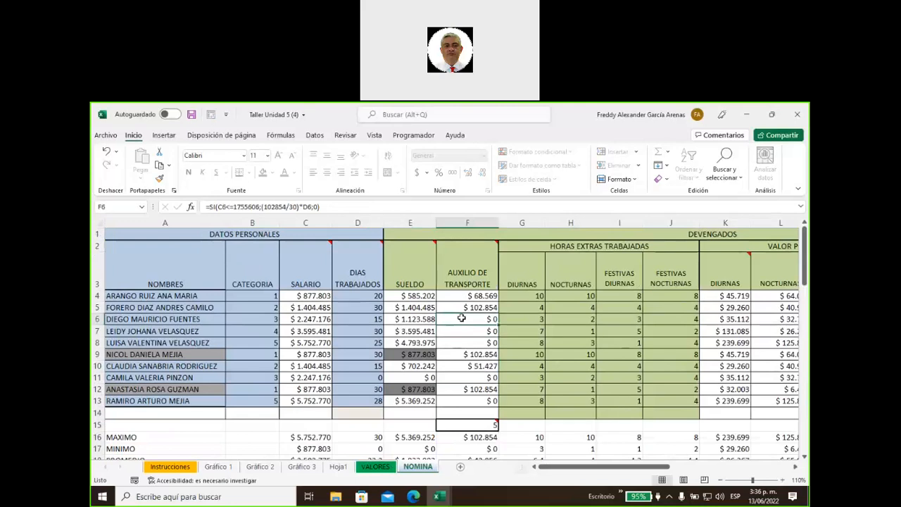
{"action": "double_click", "coordinate": [462, 318]}
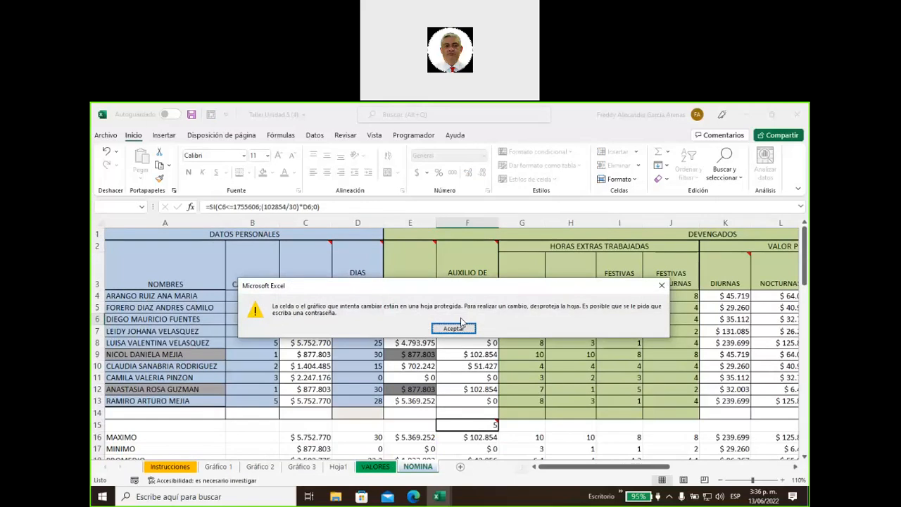
{"action": "left_click", "coordinate": [457, 329]}
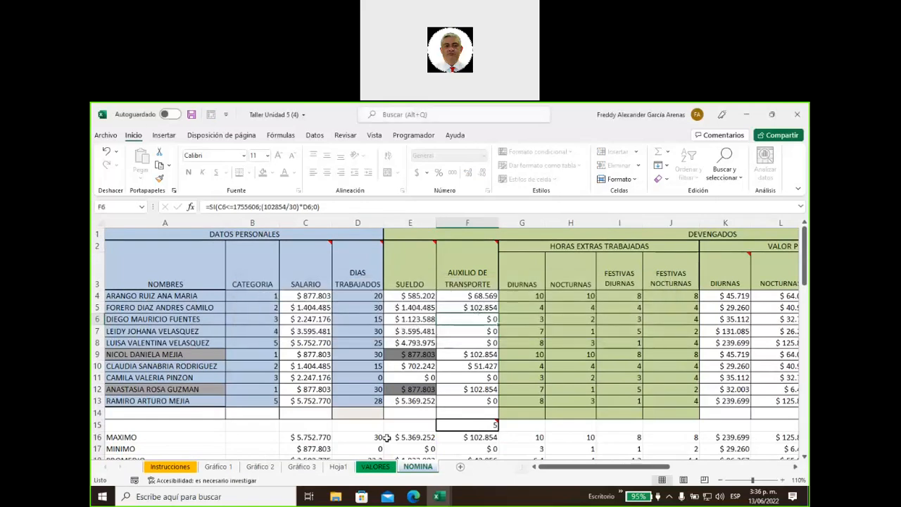
Unprotect the NOMINA sheet by entering its password
{"action": "right_click", "coordinate": [421, 467]}
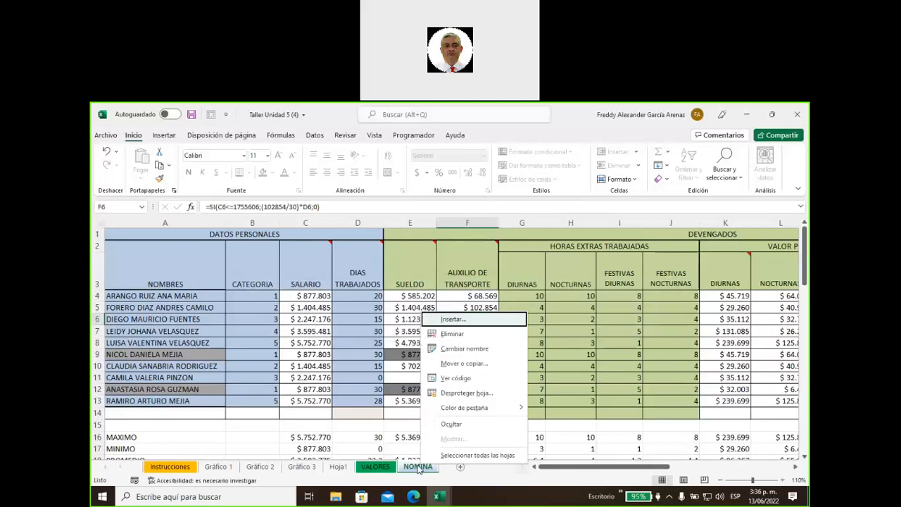
{"action": "left_click", "coordinate": [467, 393]}
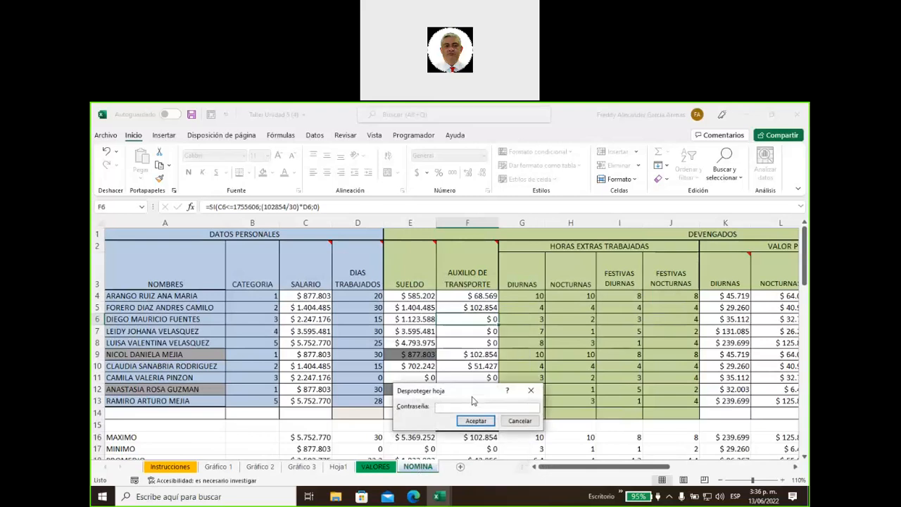
{"action": "type", "text": "1234"}
{"action": "left_click", "coordinate": [475, 420]}
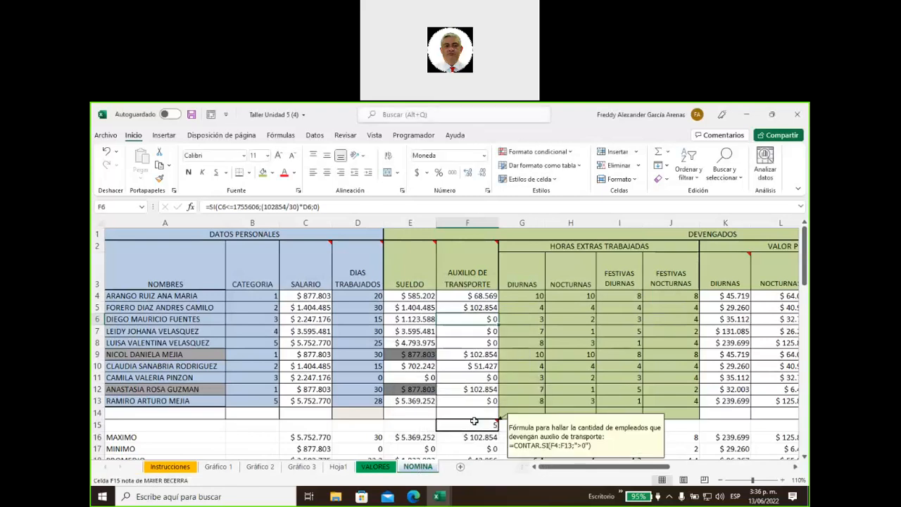
Fill the MAXIMO, MINIMO and PROMEDIO labels in A16:A18 green
{"action": "scroll", "coordinate": [228, 388], "scroll_direction": "down", "scroll_amount": 7}
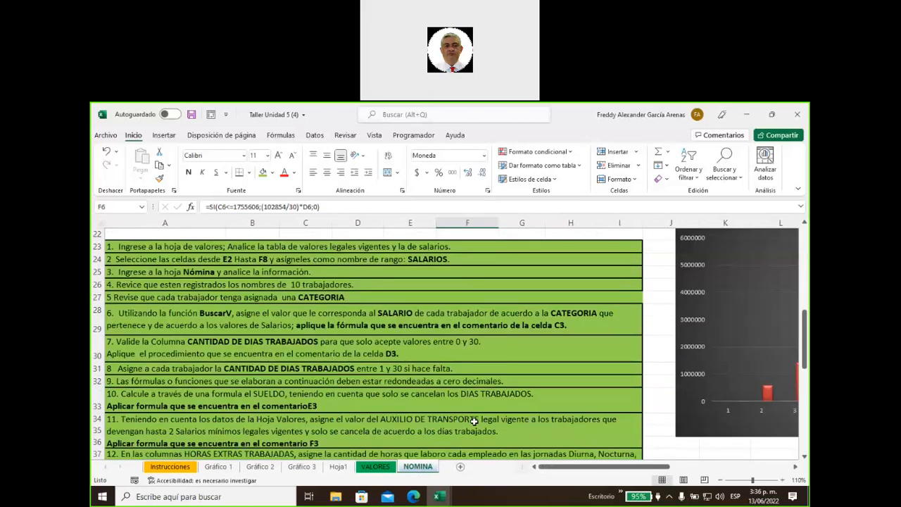
{"action": "scroll", "coordinate": [228, 387], "scroll_direction": "up", "scroll_amount": 4}
{"action": "left_click_drag", "start_coordinate": [191, 305], "coordinate": [195, 330]}
{"action": "left_click", "coordinate": [263, 173]}
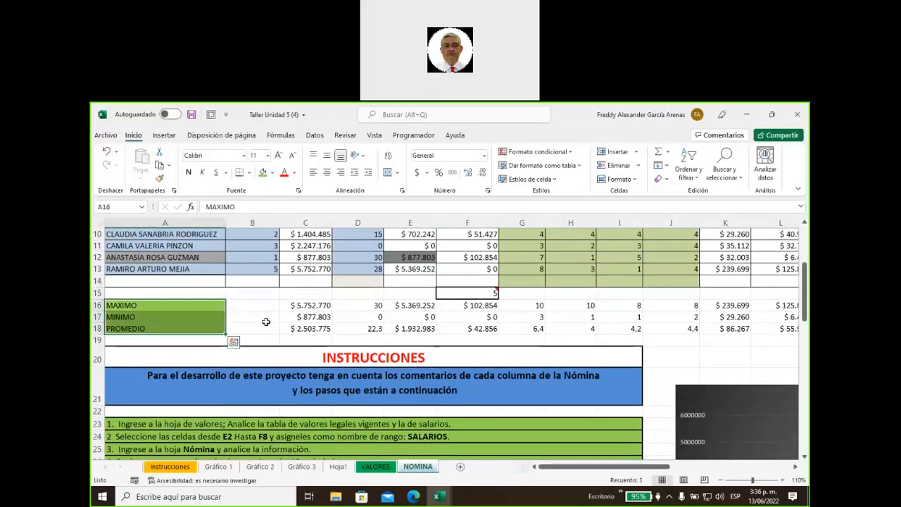
{"action": "left_click", "coordinate": [267, 320]}
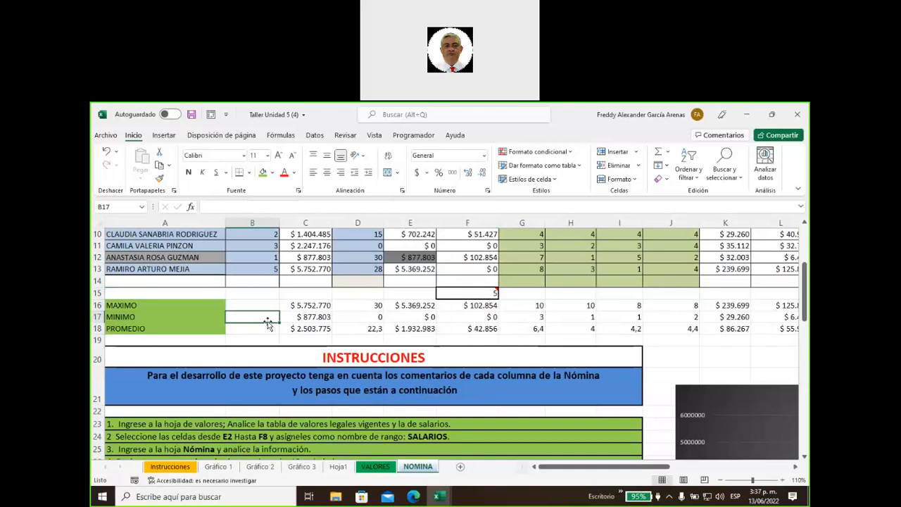
Fill the blank cell I56 after instruction 26 green like its row
{"action": "right_click", "coordinate": [409, 469]}
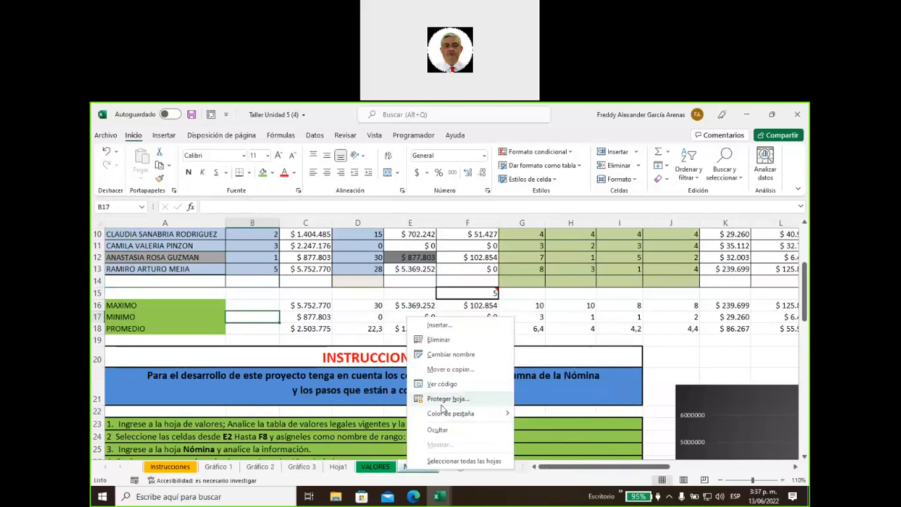
{"action": "left_click", "coordinate": [677, 370]}
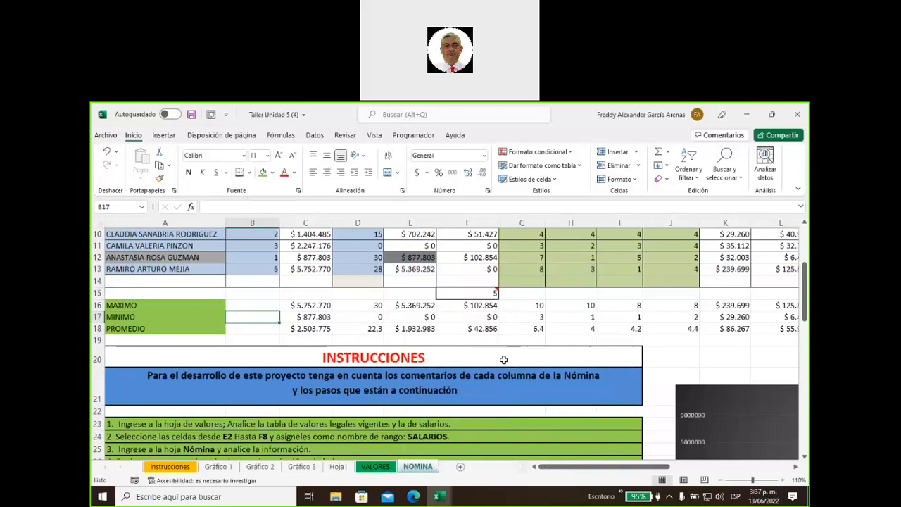
{"action": "scroll", "coordinate": [504, 360], "scroll_direction": "down", "scroll_amount": 14}
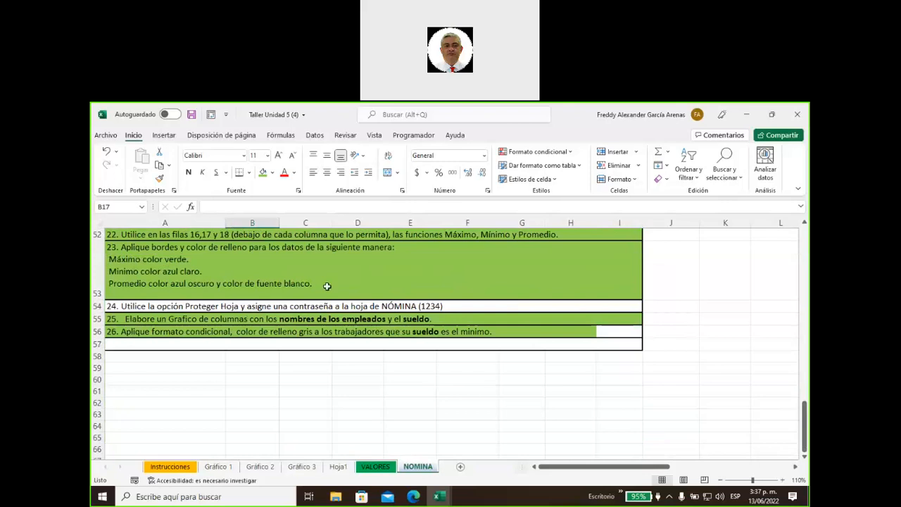
{"action": "left_click", "coordinate": [316, 308]}
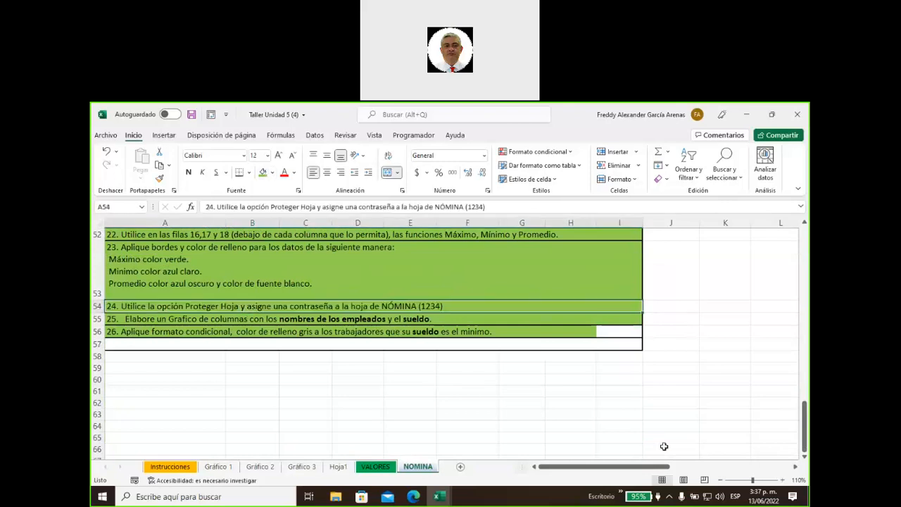
{"action": "scroll", "coordinate": [640, 443], "scroll_direction": "up", "scroll_amount": 3}
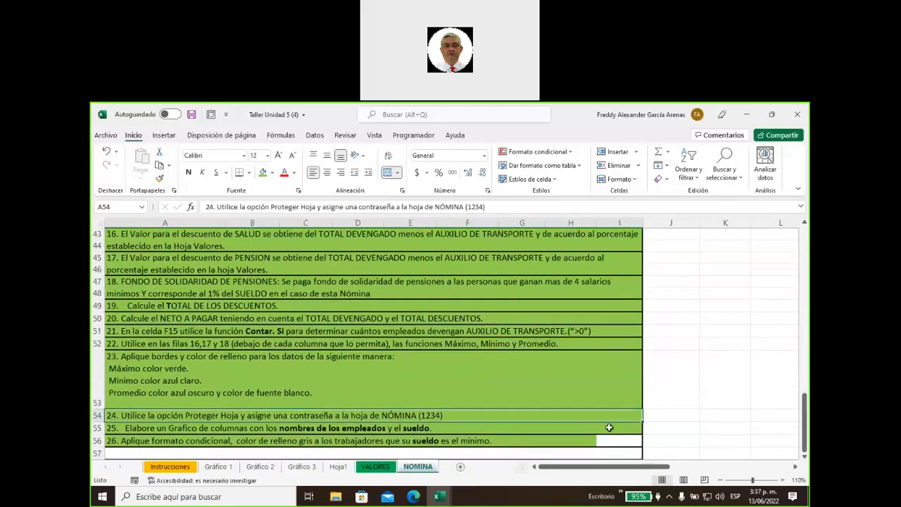
{"action": "left_click", "coordinate": [621, 439]}
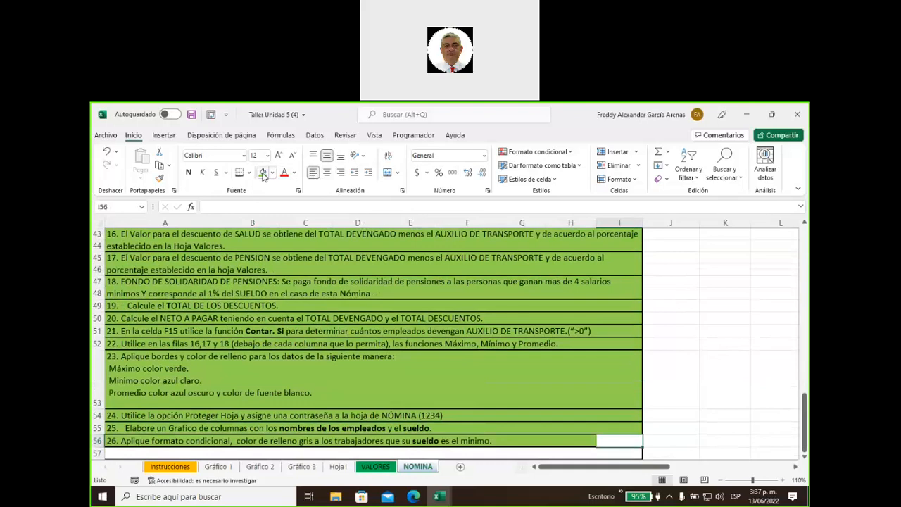
{"action": "left_click", "coordinate": [262, 173]}
Save the Taller Unidad 5 (4) workbook
{"action": "left_click", "coordinate": [567, 414]}
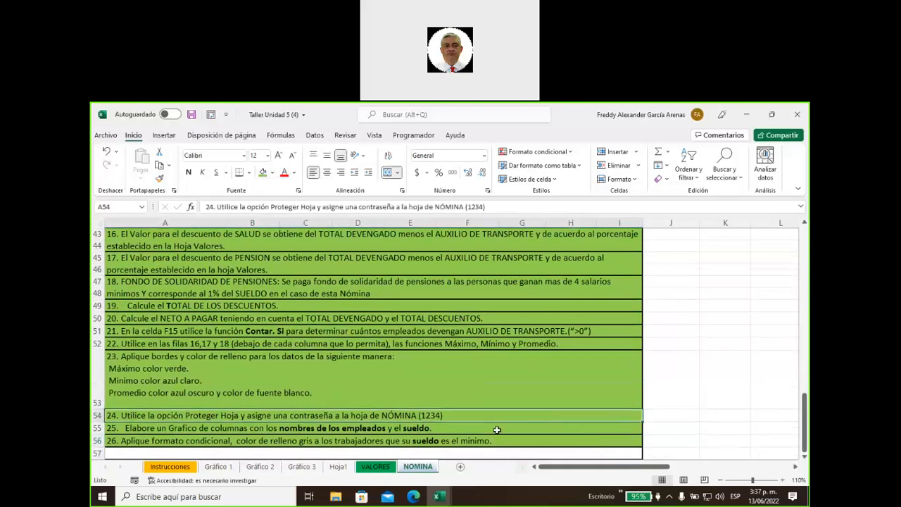
{"action": "scroll", "coordinate": [497, 431], "scroll_direction": "up", "scroll_amount": 12}
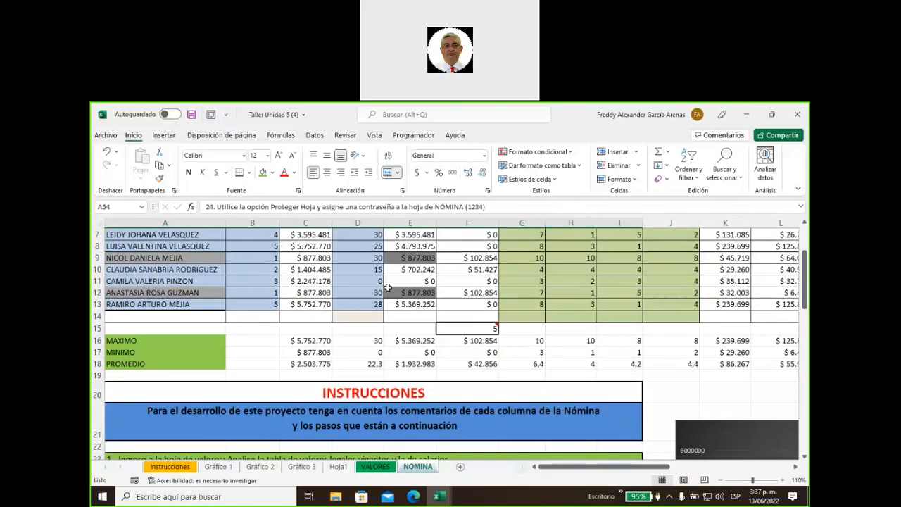
{"action": "scroll", "coordinate": [388, 288], "scroll_direction": "up", "scroll_amount": 2}
{"action": "left_click", "coordinate": [191, 114]}
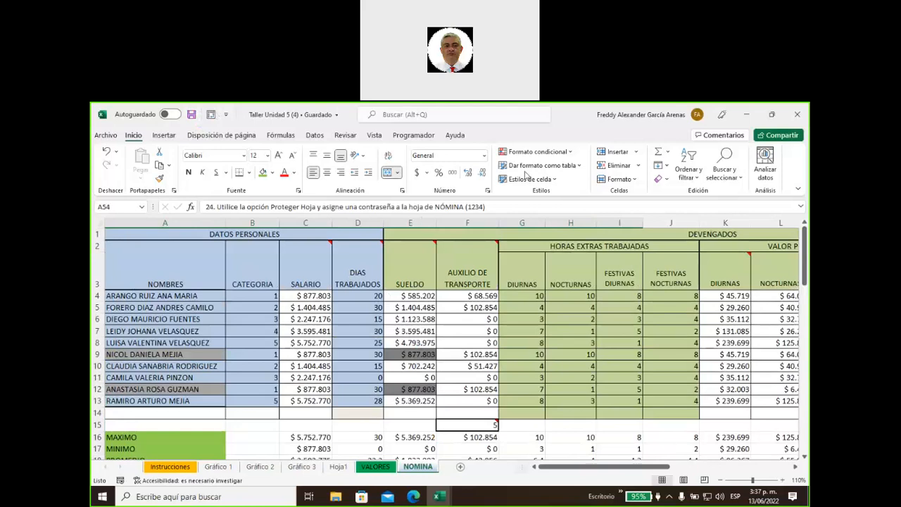
{"action": "left_click", "coordinate": [790, 231]}
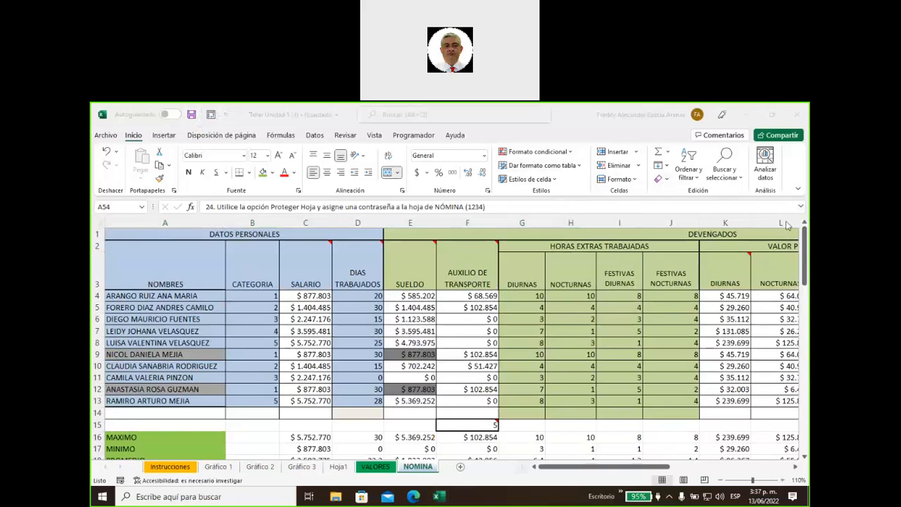
Bring the Edge window forward and open a new tab on the Microsoft start page
{"action": "mouse_move", "coordinate": [414, 498]}
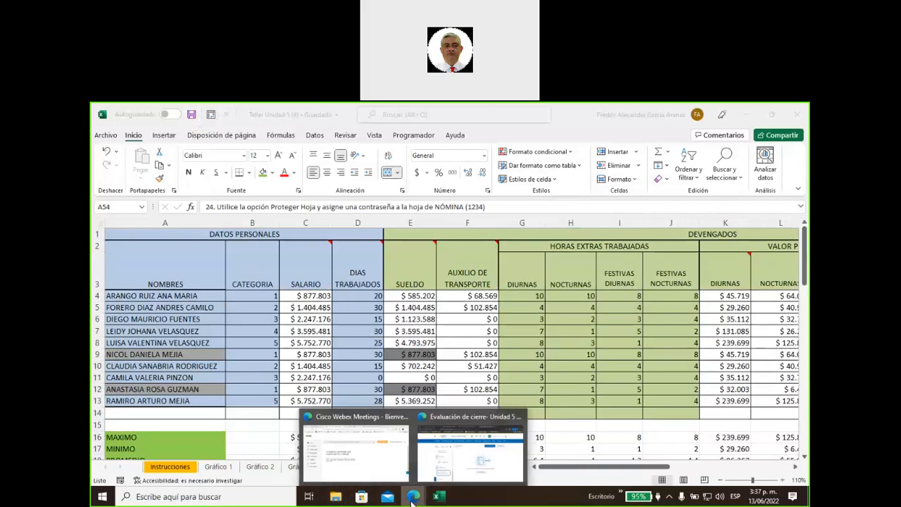
{"action": "left_click", "coordinate": [430, 467]}
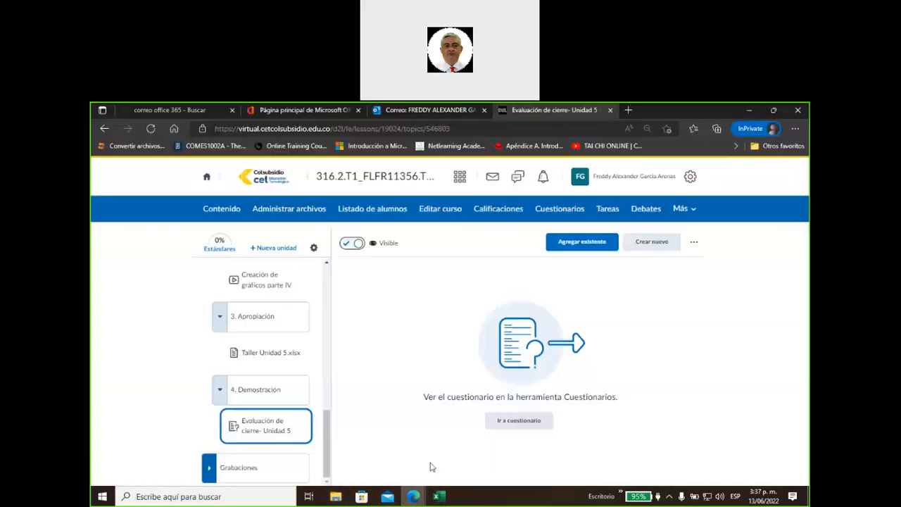
{"action": "mouse_move", "coordinate": [416, 496]}
{"action": "left_click", "coordinate": [392, 468]}
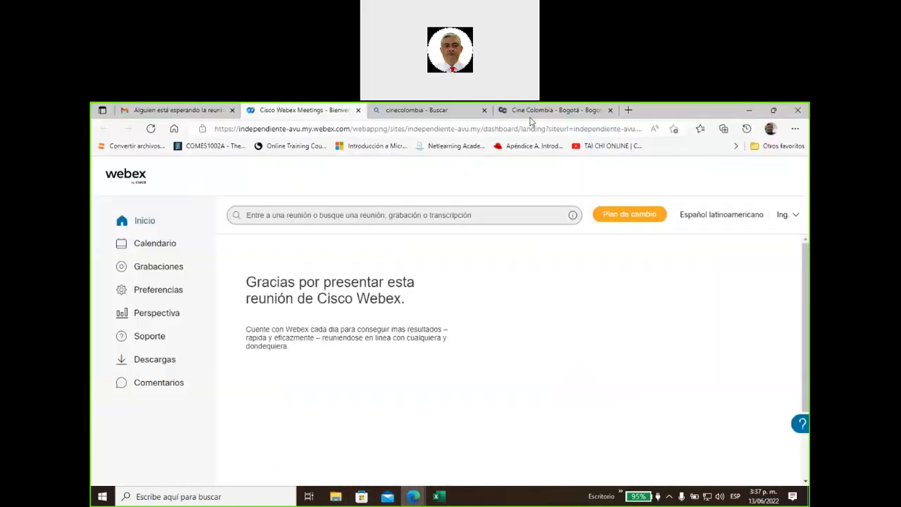
{"action": "left_click", "coordinate": [627, 110]}
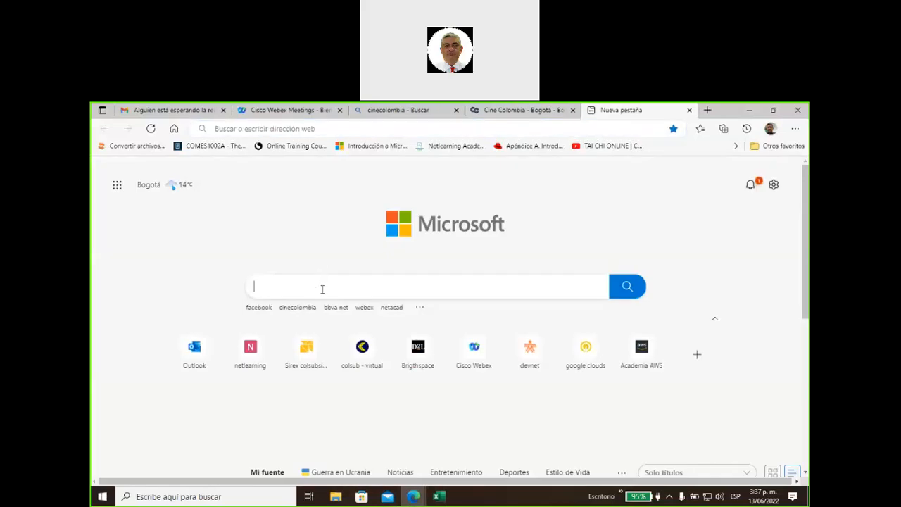
Search Bing for 'certificado cet colsubsidio' and open the Certificado Digital result
{"action": "type", "text": "cer"}
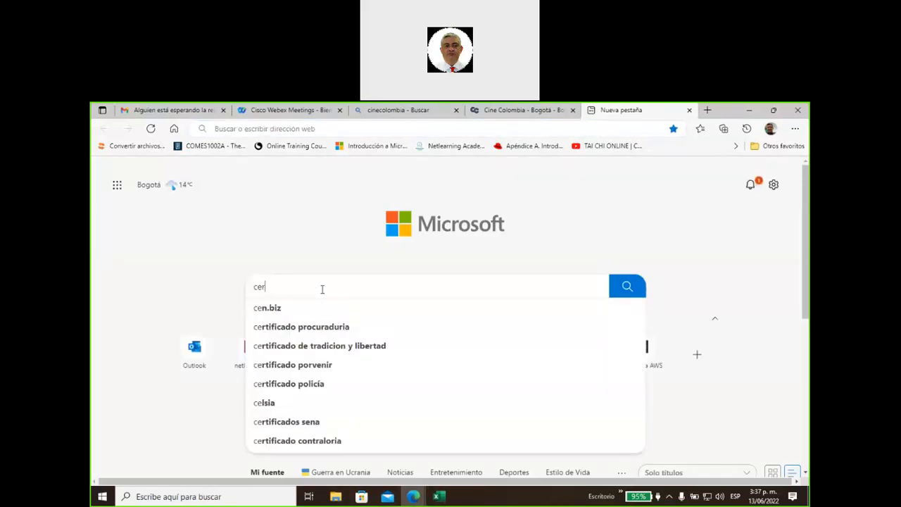
{"action": "type", "text": "tifica"}
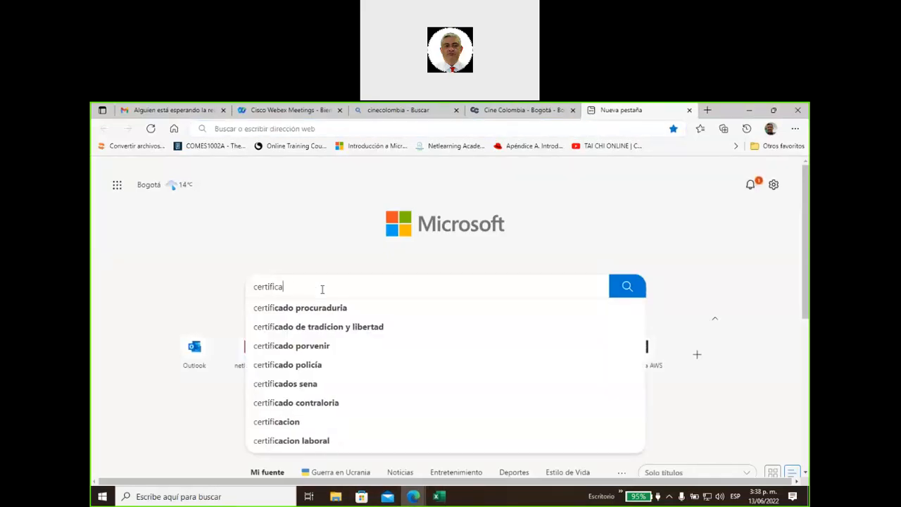
{"action": "type", "text": "do cet col"}
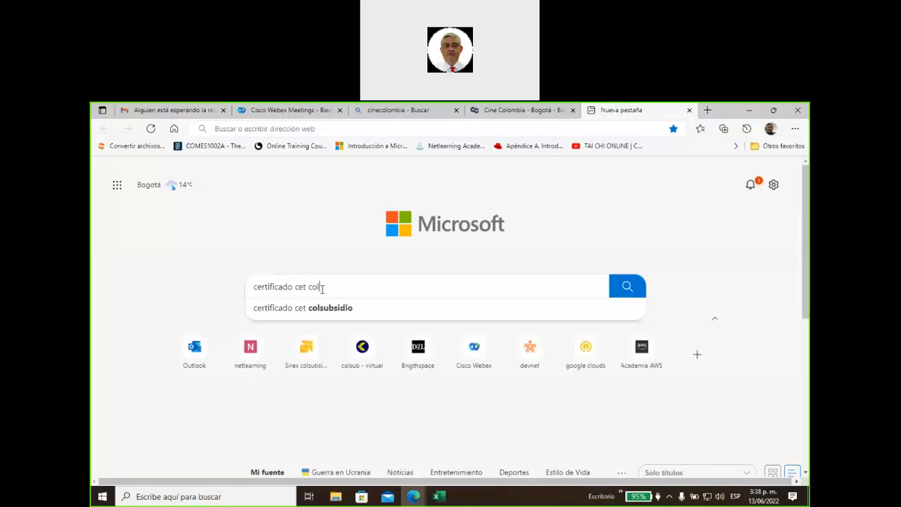
{"action": "type", "text": "subsidio"}
{"action": "key", "text": "Return"}
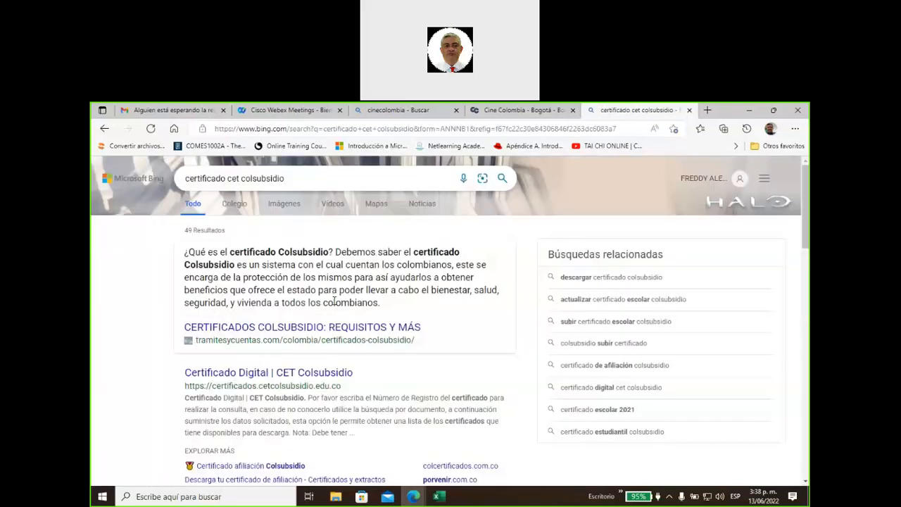
{"action": "left_click", "coordinate": [318, 376]}
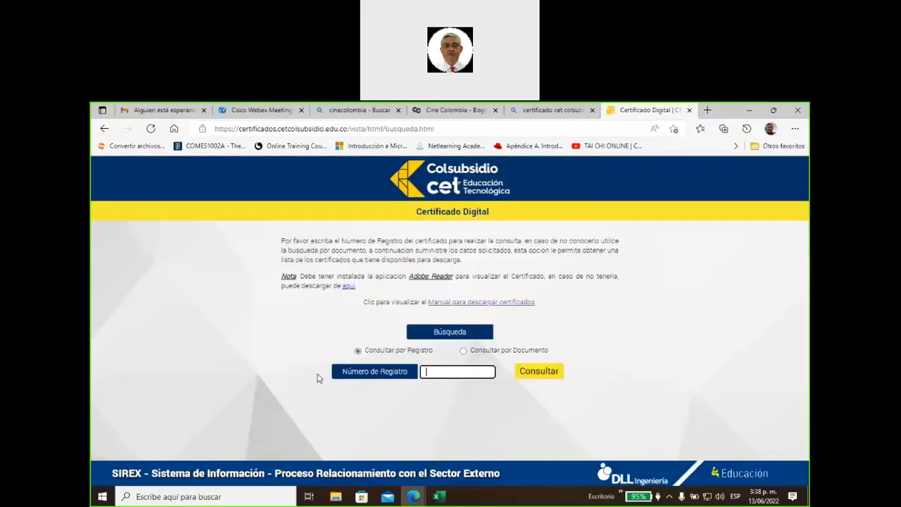
Switch the certificate lookup to 'Consultar por Documento' and focus the document number field
{"action": "left_click", "coordinate": [450, 129]}
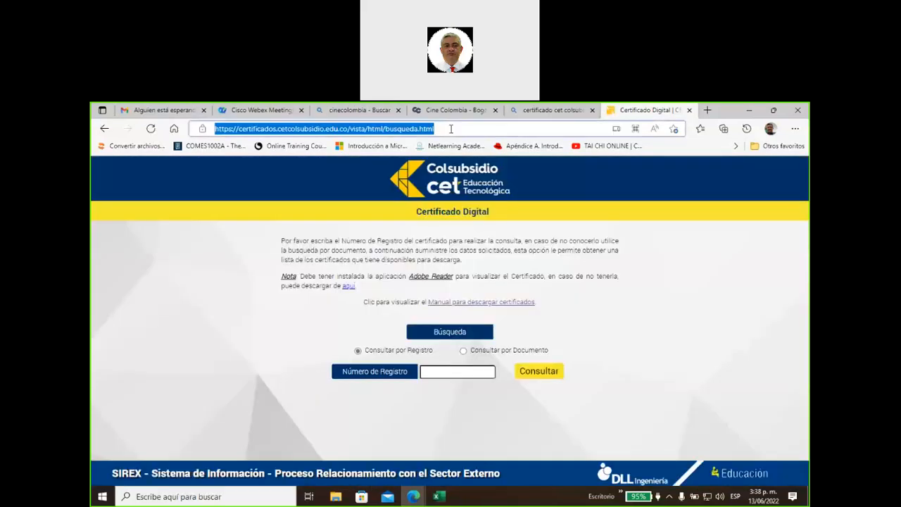
{"action": "left_click", "coordinate": [636, 385]}
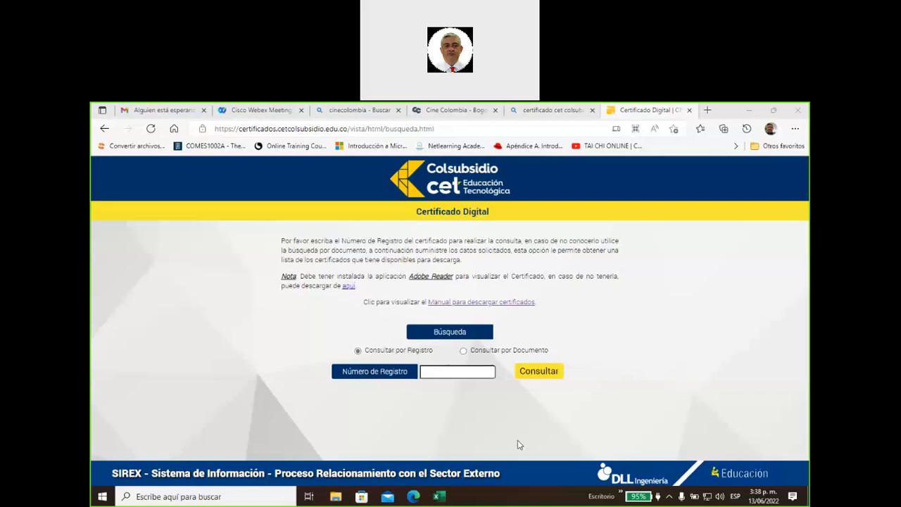
{"action": "left_click", "coordinate": [463, 350]}
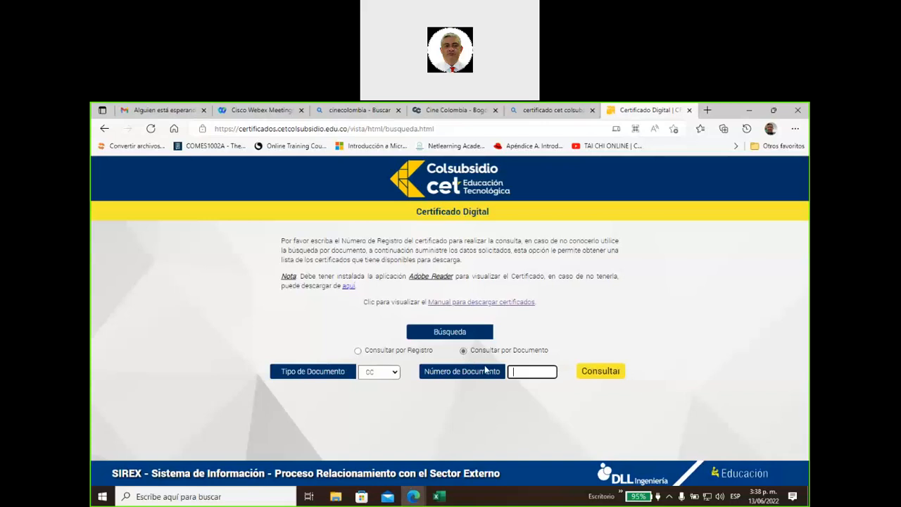
{"action": "left_click", "coordinate": [486, 370]}
{"action": "left_click", "coordinate": [438, 496]}
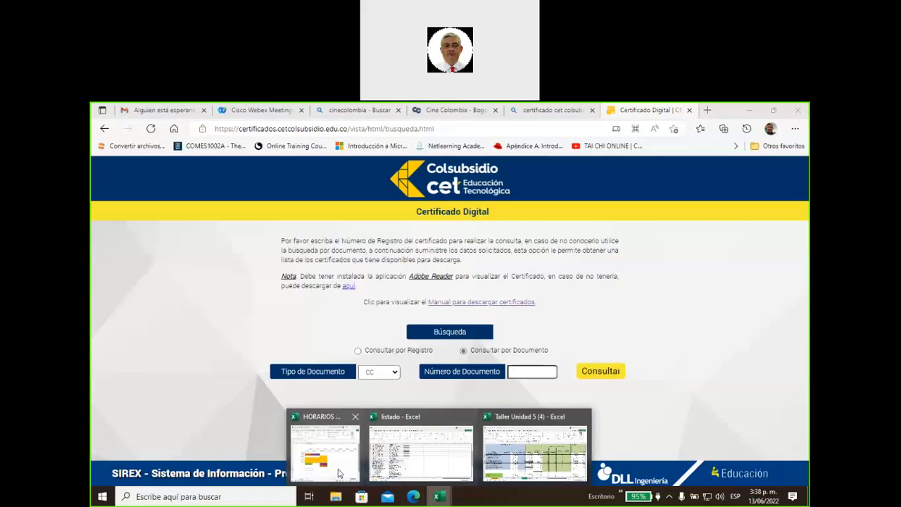
Bring the HORARIOS workbook forward and review the 15-jun and 16-jun columns and cell Y7
{"action": "left_click", "coordinate": [338, 473]}
{"action": "left_click", "coordinate": [364, 225]}
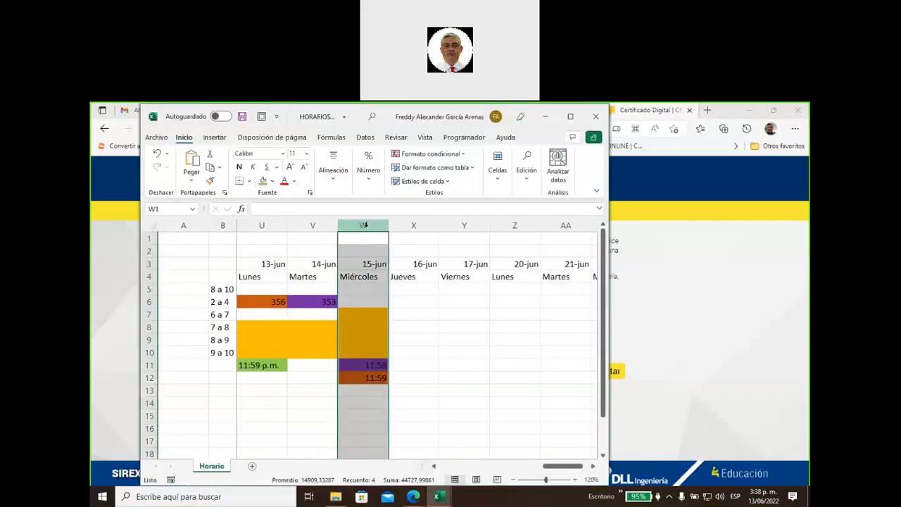
{"action": "left_click", "coordinate": [405, 222]}
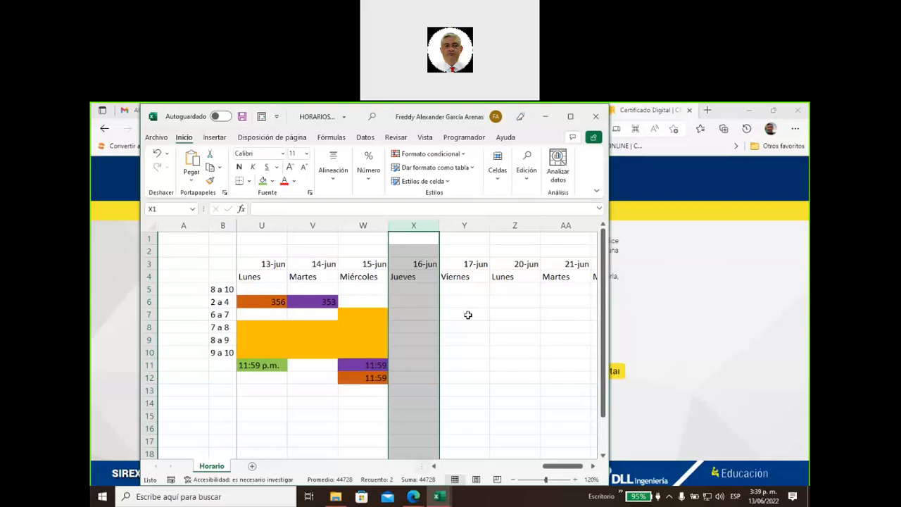
{"action": "left_click", "coordinate": [467, 315]}
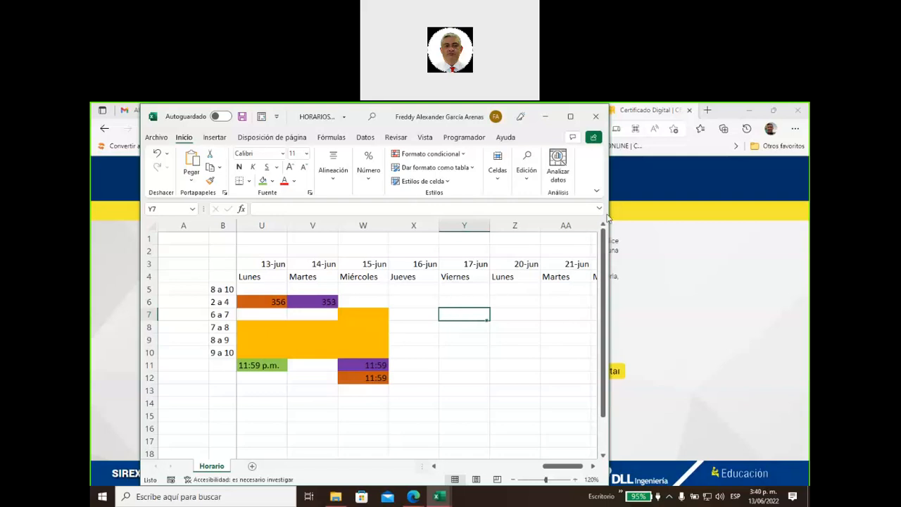
{"action": "left_click", "coordinate": [719, 203]}
{"action": "mouse_move", "coordinate": [438, 497]}
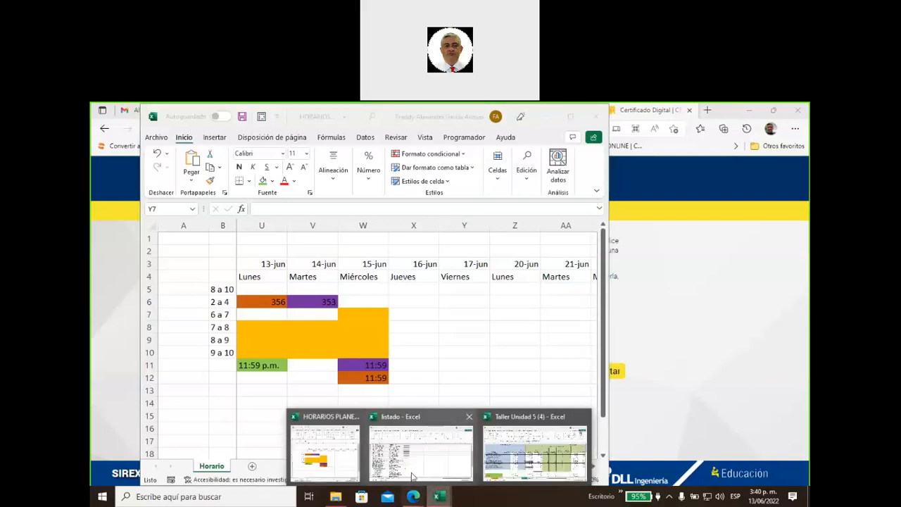
{"action": "left_click", "coordinate": [414, 477]}
Mark 'ok' in Sesion 5 cells G16 and G8 of the asistencia sheet
{"action": "scroll", "coordinate": [351, 421], "scroll_direction": "down", "scroll_amount": 3}
{"action": "scroll", "coordinate": [351, 421], "scroll_direction": "down", "scroll_amount": 2}
{"action": "scroll", "coordinate": [351, 421], "scroll_direction": "down", "scroll_amount": 1}
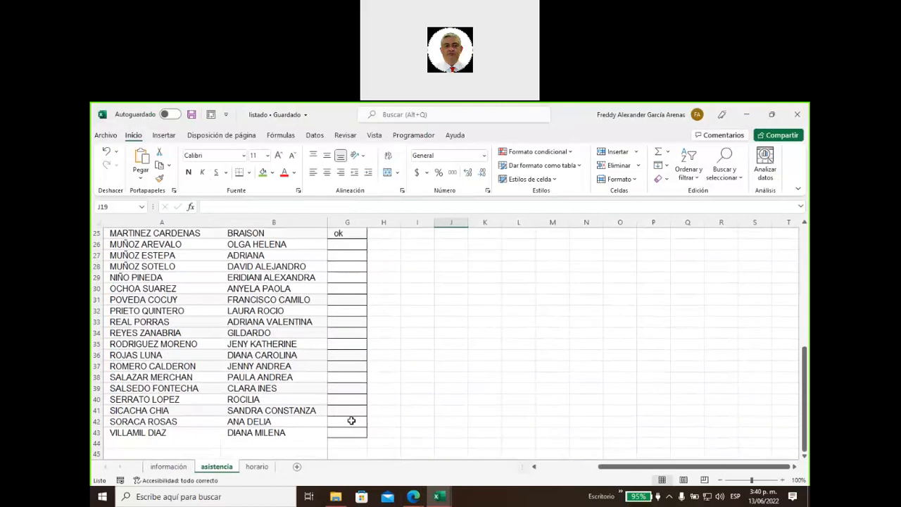
{"action": "scroll", "coordinate": [351, 421], "scroll_direction": "up", "scroll_amount": 3}
{"action": "scroll", "coordinate": [351, 420], "scroll_direction": "up", "scroll_amount": 5}
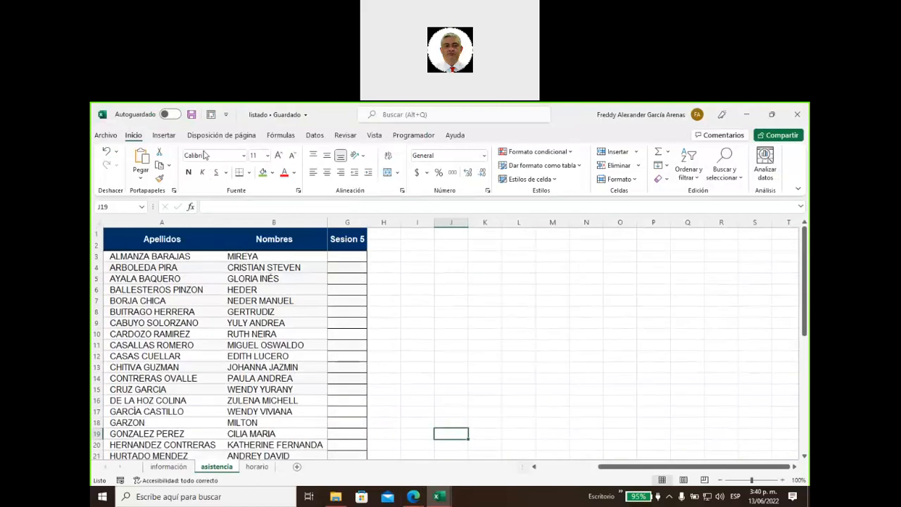
{"action": "left_click", "coordinate": [391, 334]}
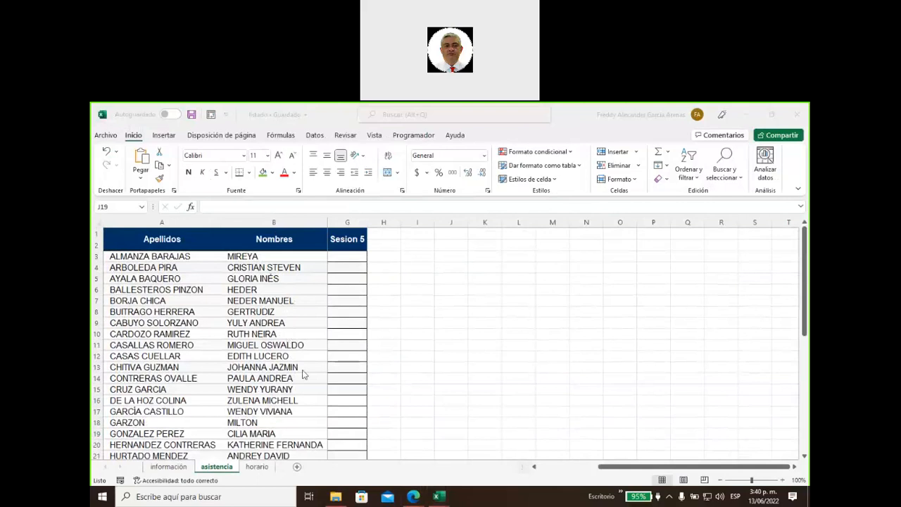
{"action": "left_click", "coordinate": [342, 399]}
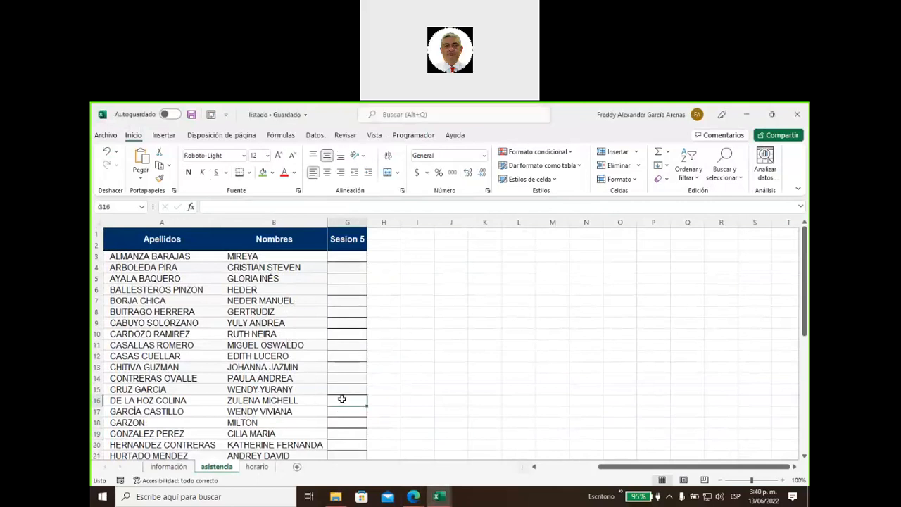
{"action": "type", "text": "ok"}
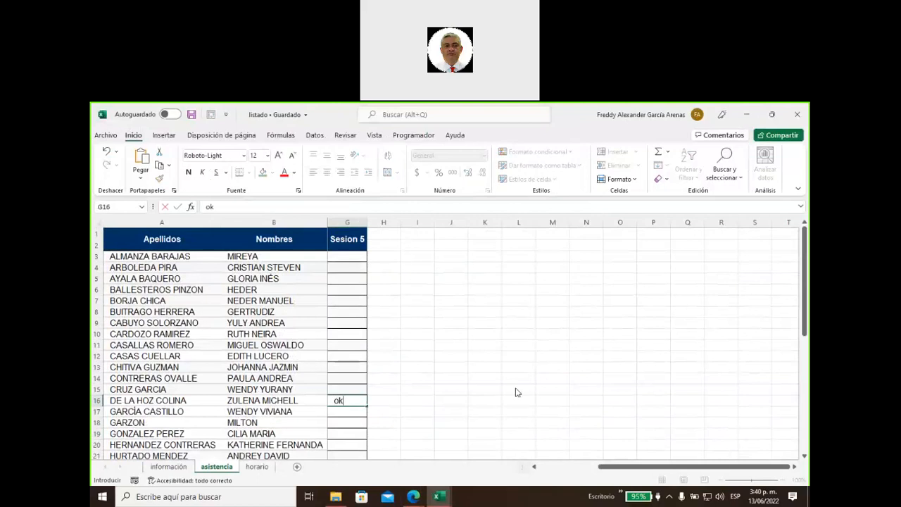
{"action": "left_click", "coordinate": [284, 324]}
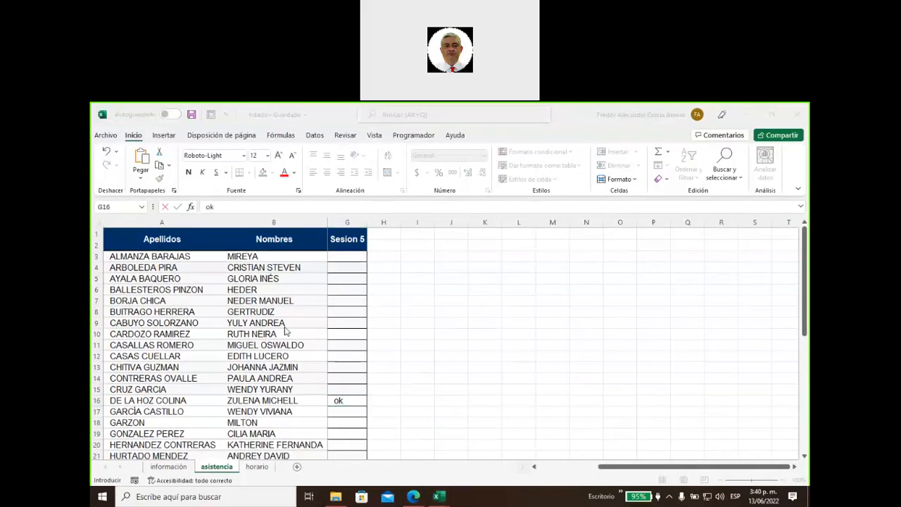
{"action": "left_click", "coordinate": [345, 314]}
{"action": "type", "text": "ok"}
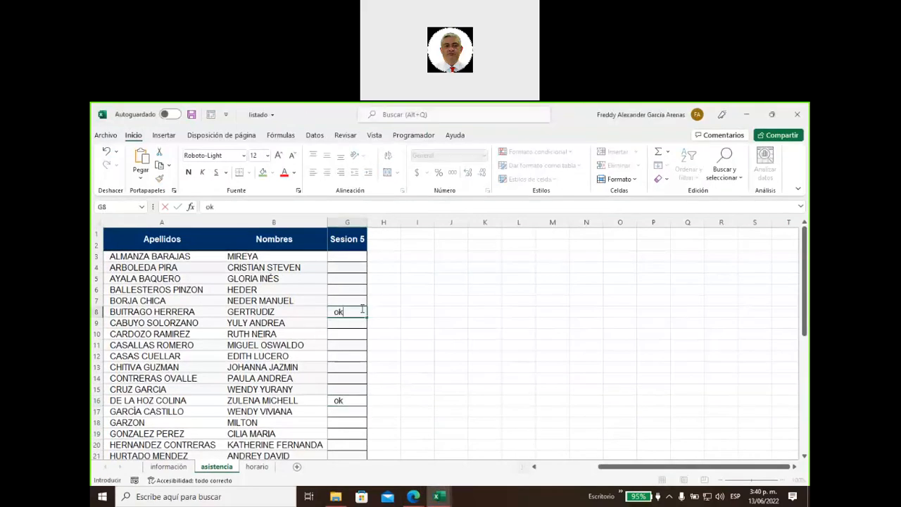
{"action": "left_click", "coordinate": [384, 279]}
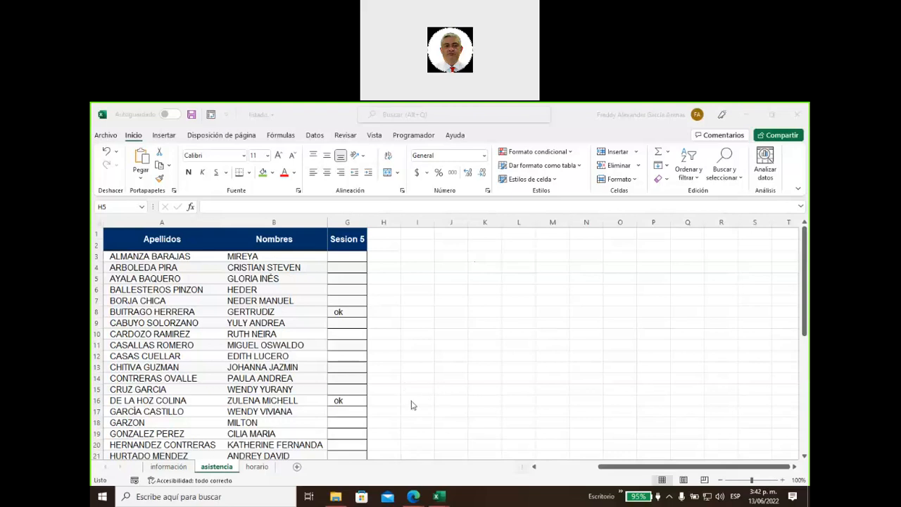
{"action": "left_click", "coordinate": [408, 443]}
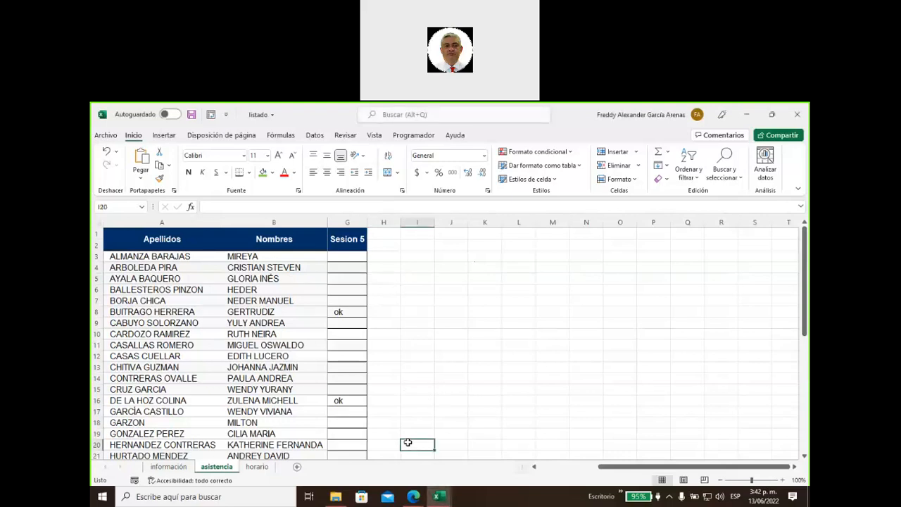